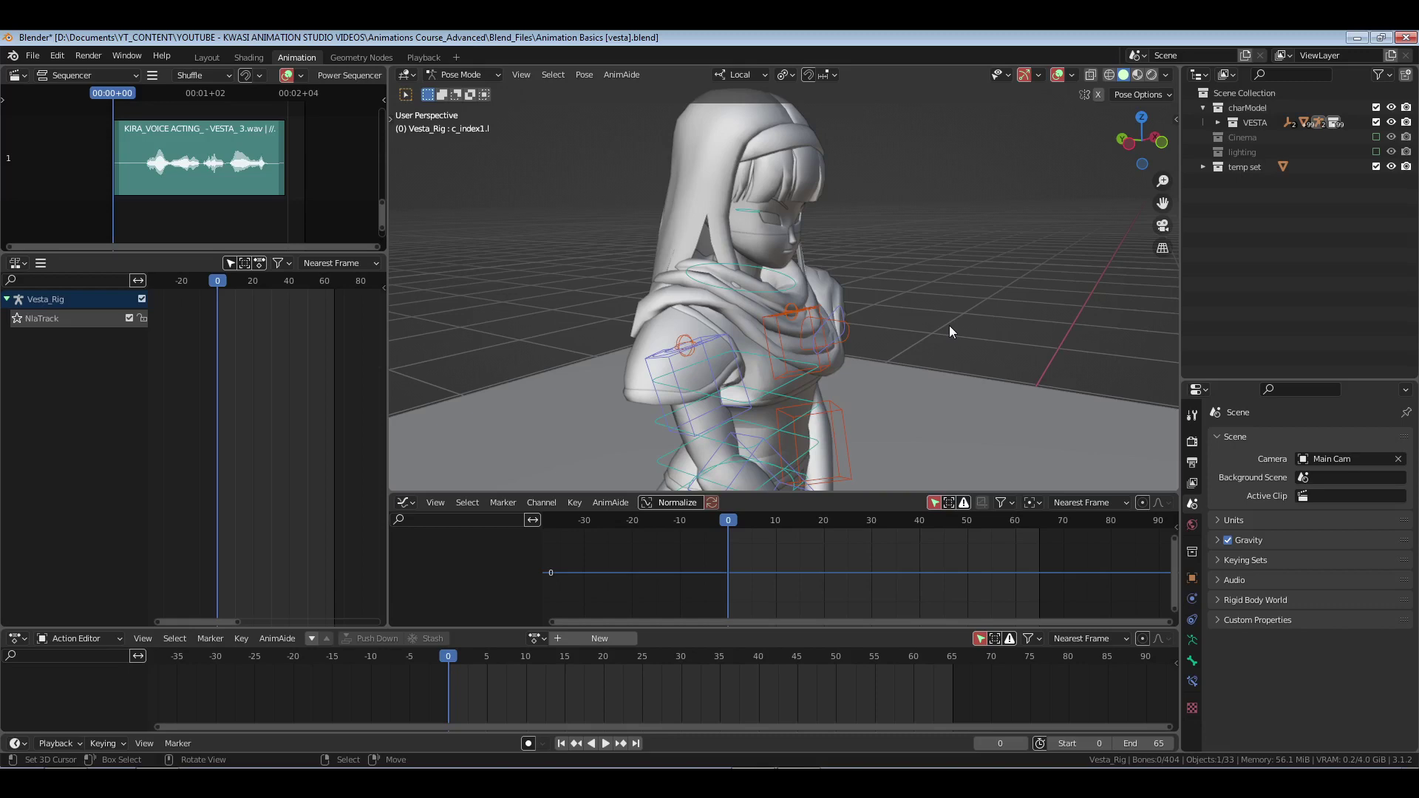
- Set the active keying set to Whole Character (Selected Bones Only)
{"action": "middle_click_drag", "start_coordinate": [1067, 325], "coordinate": [943, 305]}
{"action": "key", "text": "KP_1"}
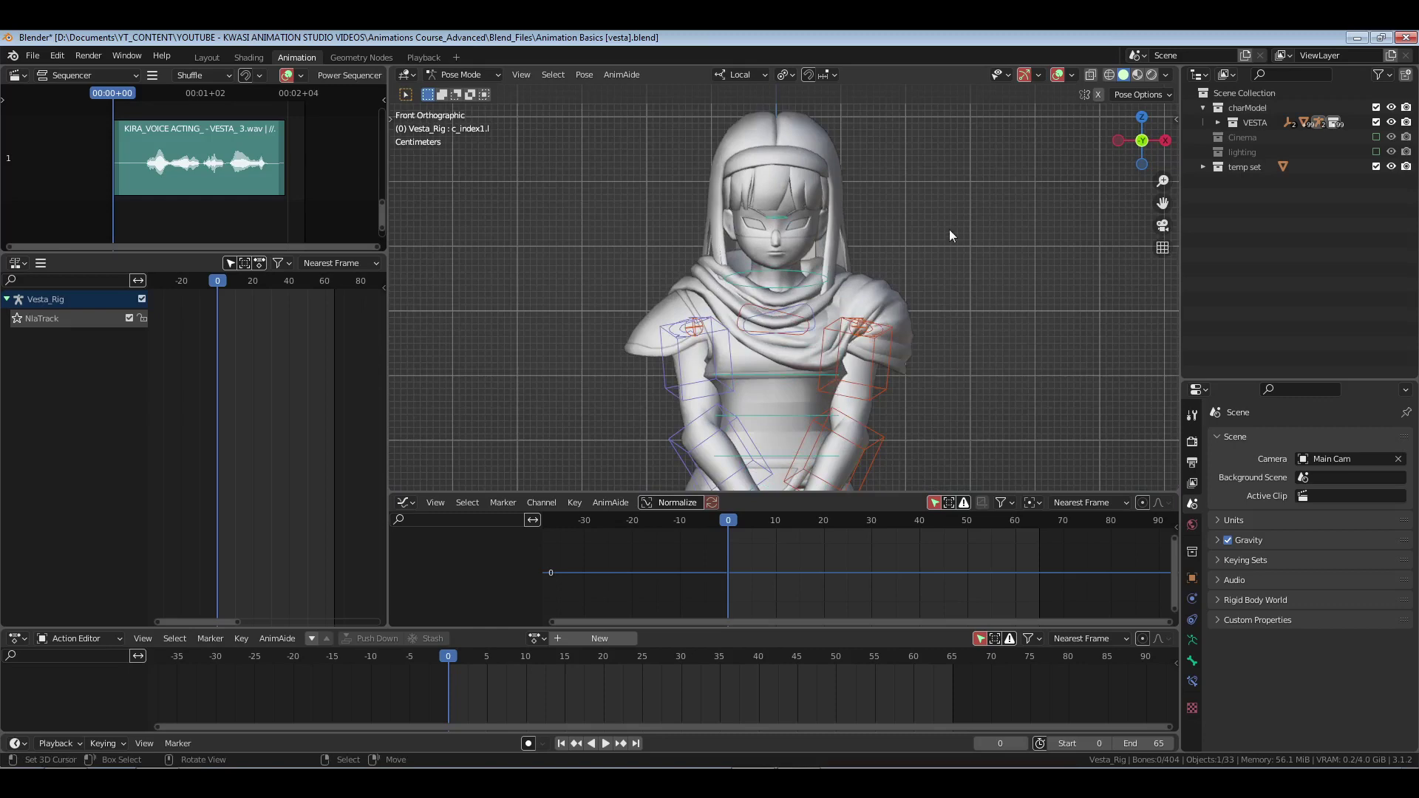
{"action": "middle_click_drag", "start_coordinate": [949, 236], "coordinate": [851, 313]}
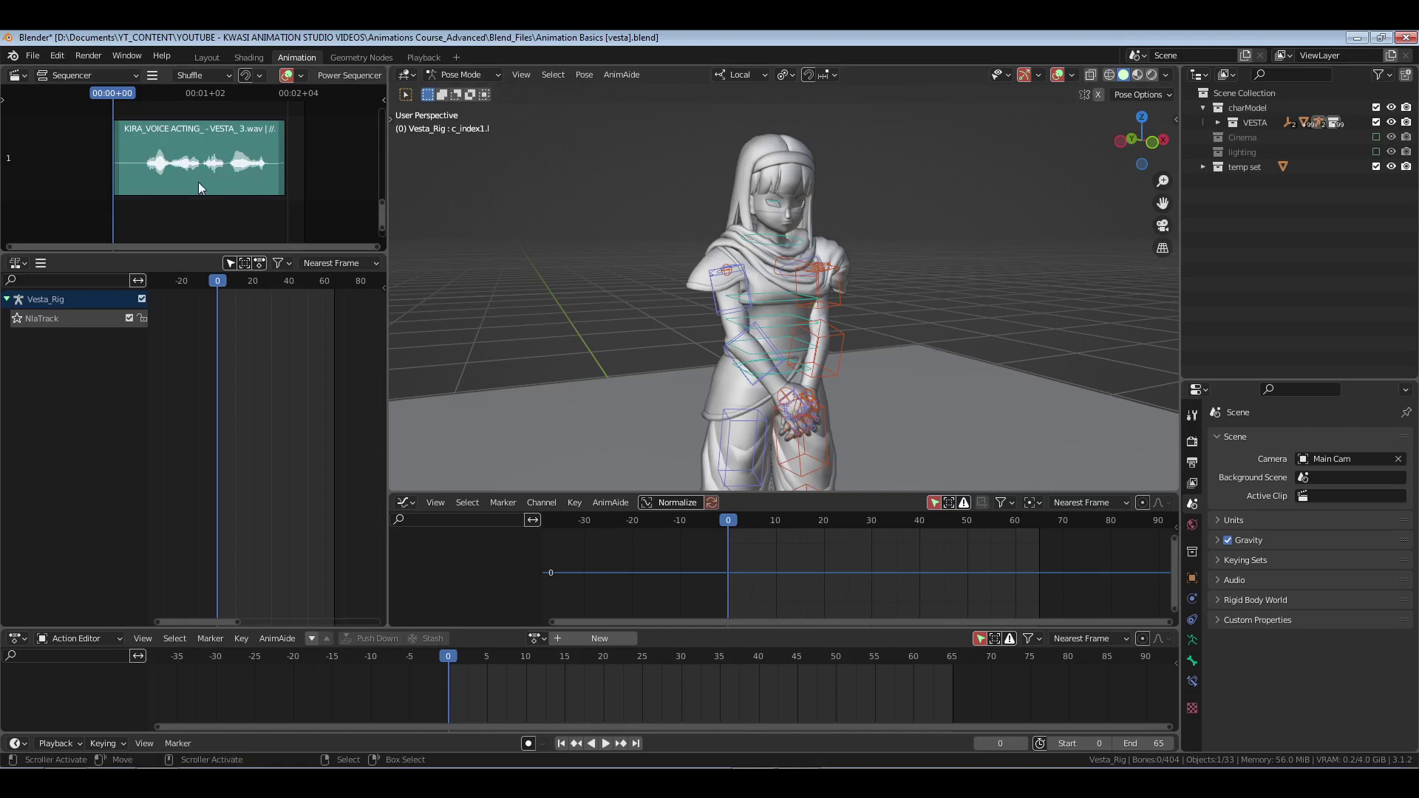
{"action": "left_click", "coordinate": [52, 744]}
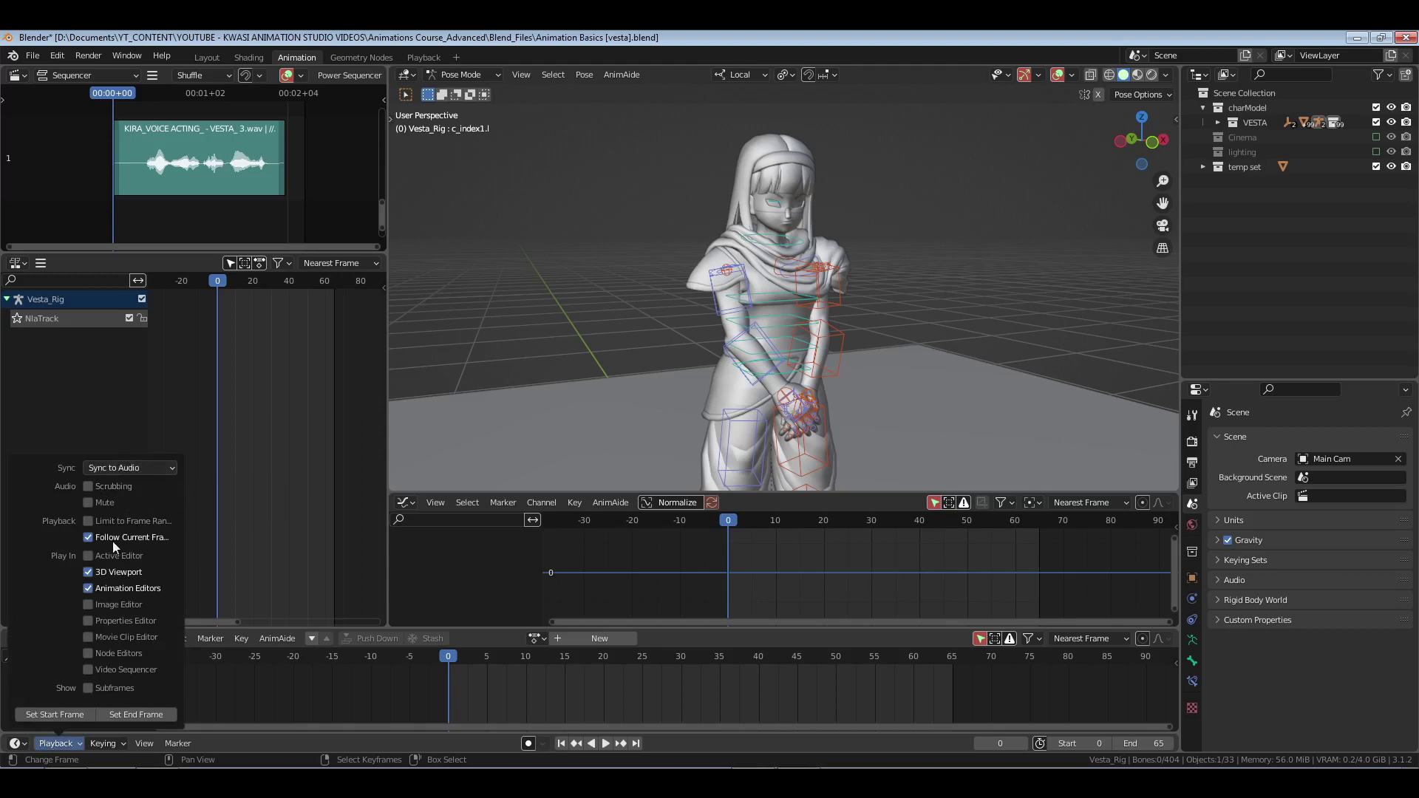
{"action": "mouse_move", "coordinate": [103, 743]}
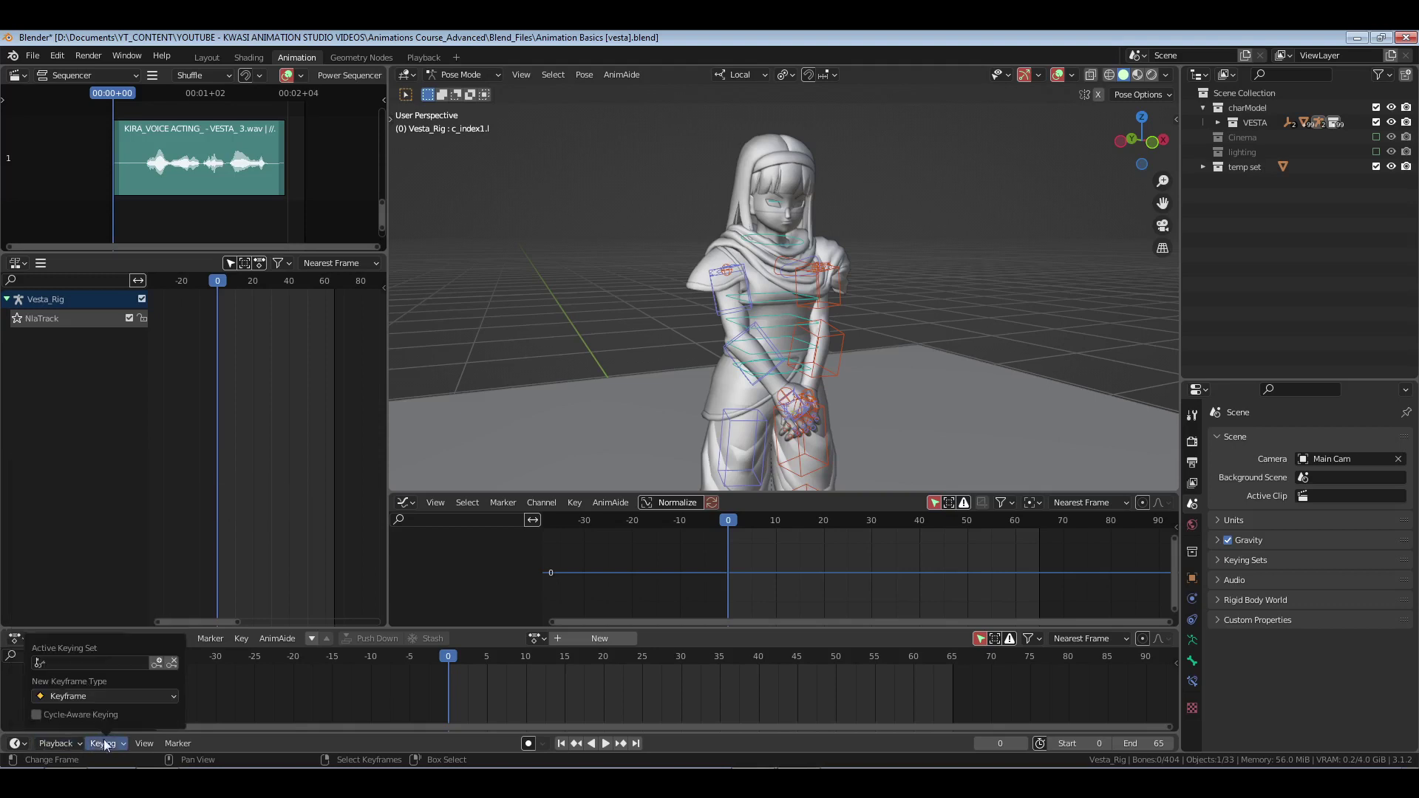
{"action": "left_click", "coordinate": [115, 664]}
{"action": "type", "text": "whole"}
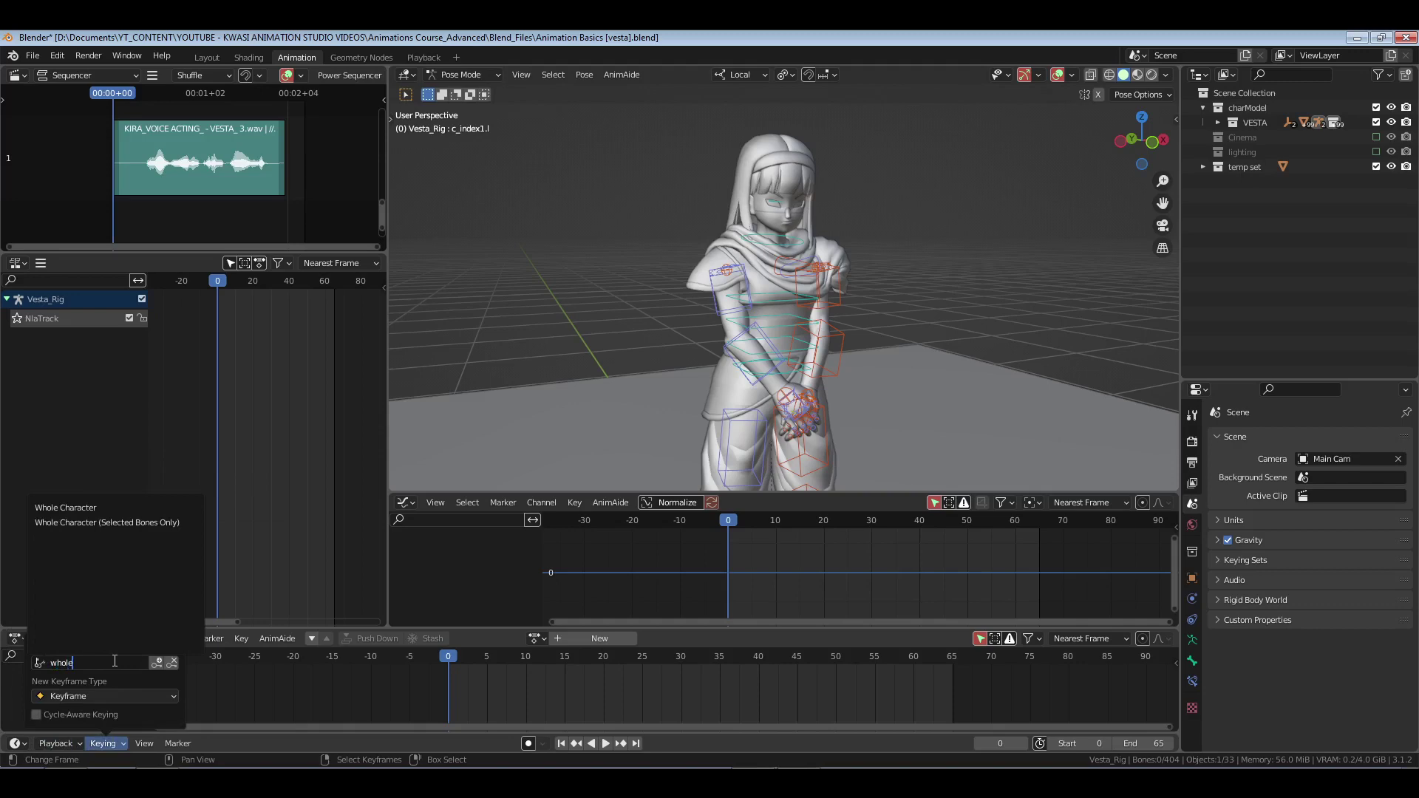
{"action": "left_click", "coordinate": [107, 523]}
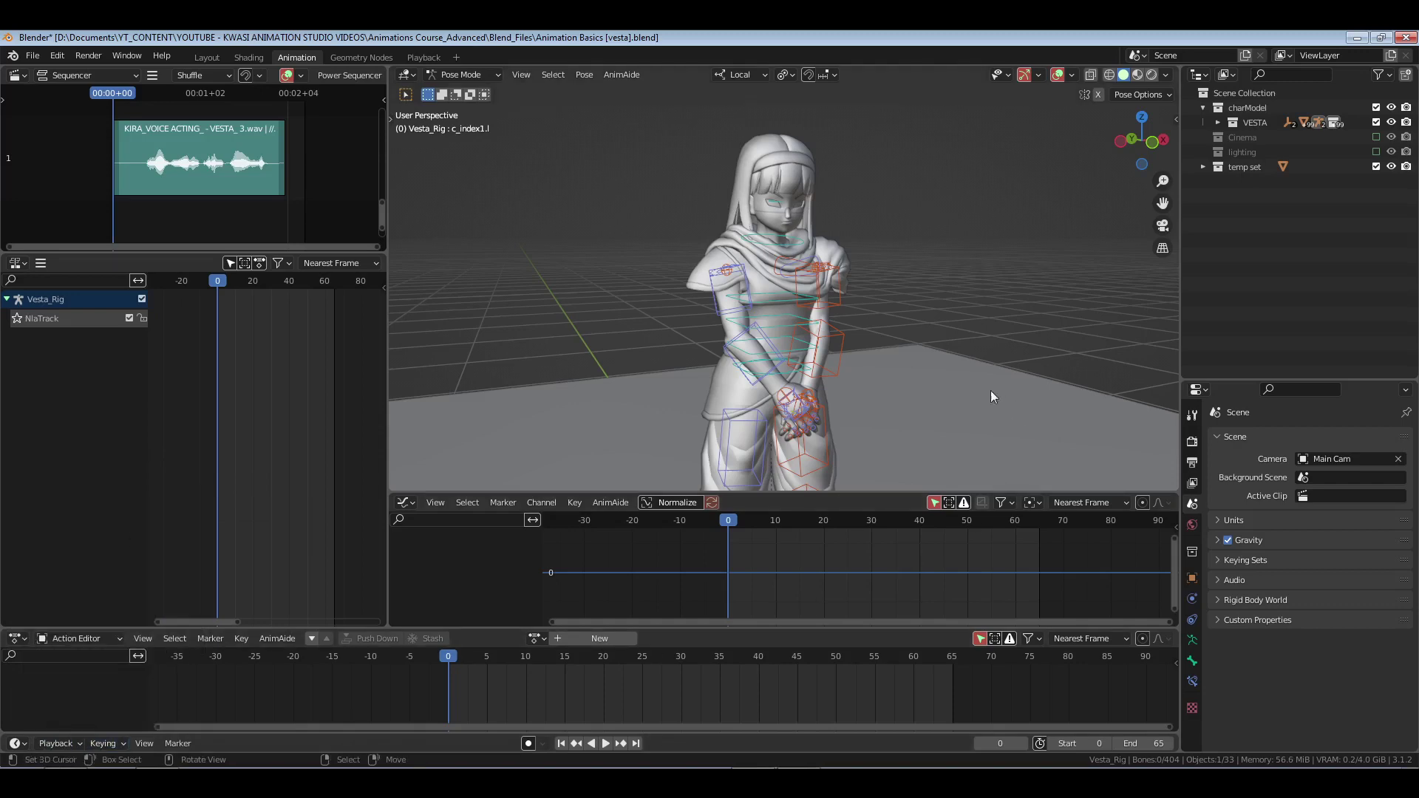
- Enable auto keying and insert keyframes on all visible bones of Vesta_Rig at frame 0
{"action": "middle_click_drag", "start_coordinate": [787, 351], "coordinate": [969, 337]}
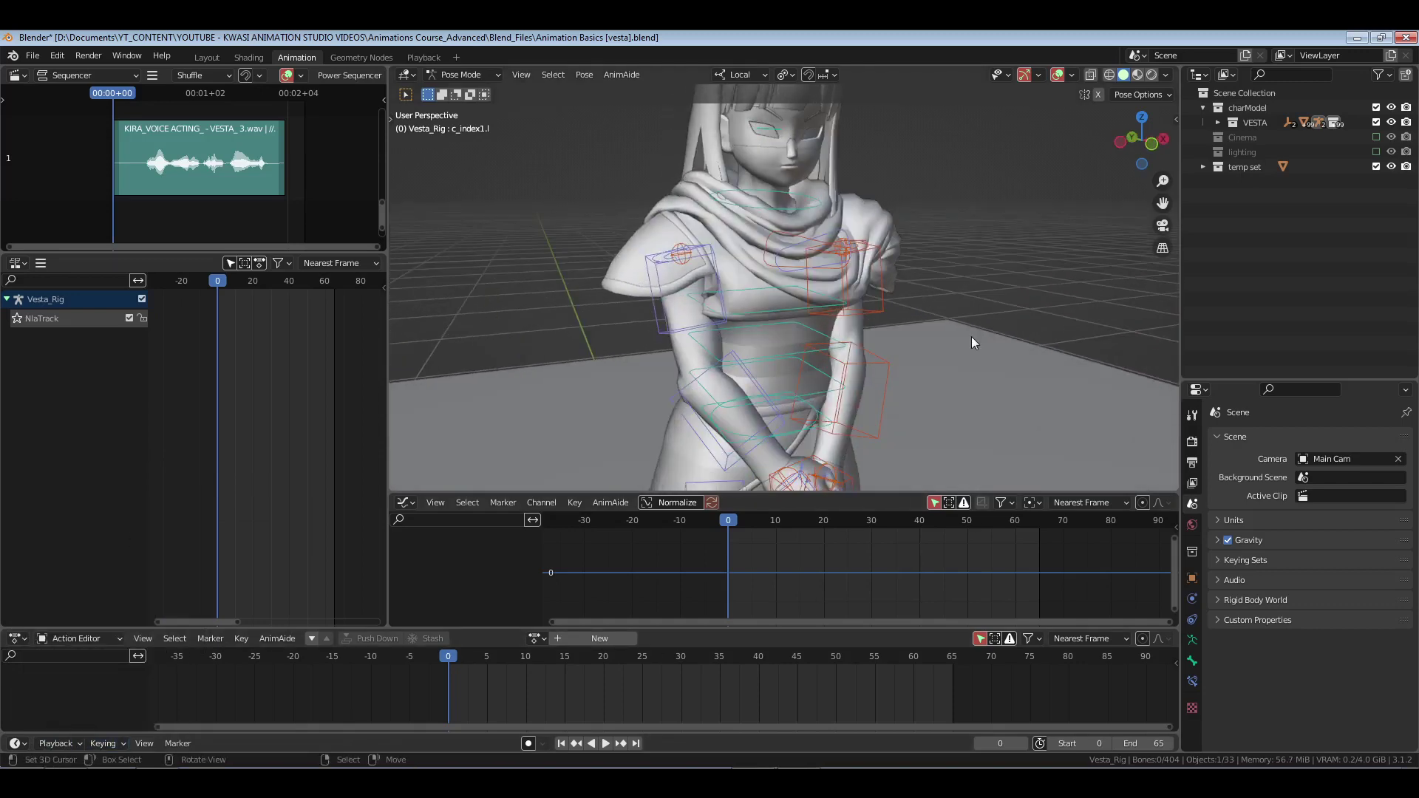
{"action": "left_click", "coordinate": [527, 743]}
{"action": "key", "text": "a"}
{"action": "key", "text": "i"}
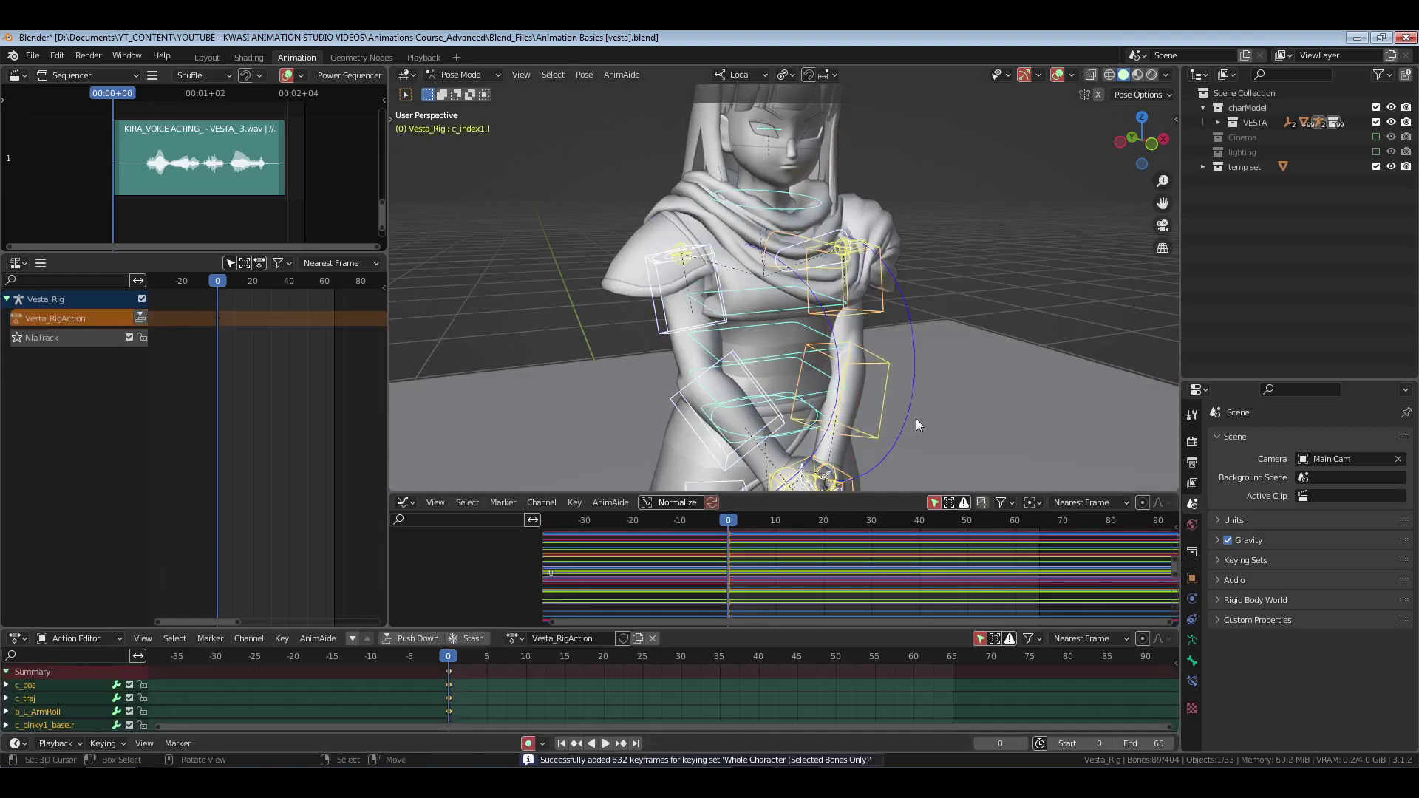
- Deselect all bones and save the blend file
{"action": "key", "text": "alt+a"}
{"action": "key", "text": "ctrl+s"}
{"action": "scroll", "coordinate": [916, 418], "scroll_direction": "down", "scroll_amount": 2}
{"action": "middle_click_drag", "start_coordinate": [811, 337], "coordinate": [826, 433], "text": "shift"}
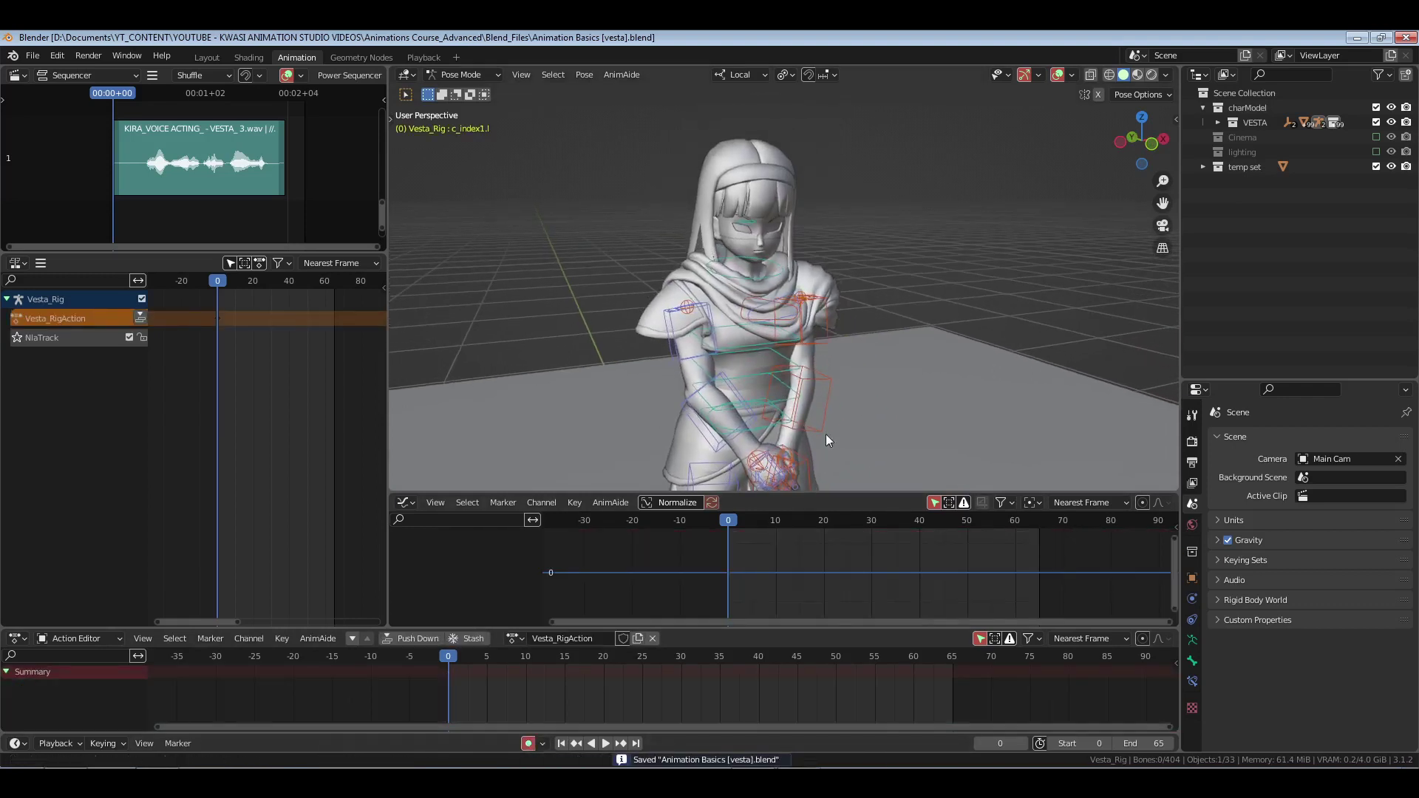
- Play back the scene with its voice clip, return to frame 0 and save the file
{"action": "scroll", "coordinate": [826, 433], "scroll_direction": "up", "scroll_amount": 2}
{"action": "middle_click_drag", "start_coordinate": [770, 392], "coordinate": [812, 386]}
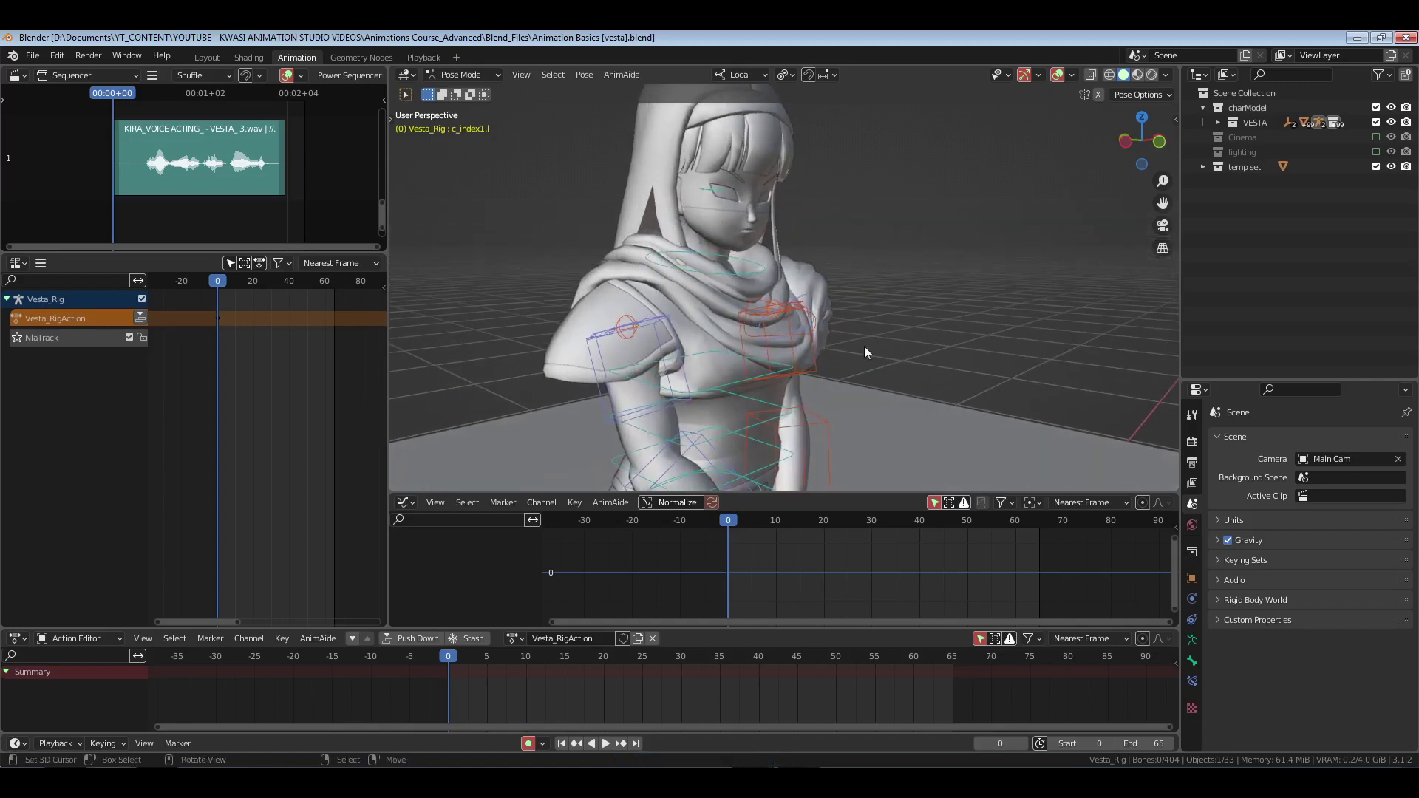
{"action": "key", "text": "space"}
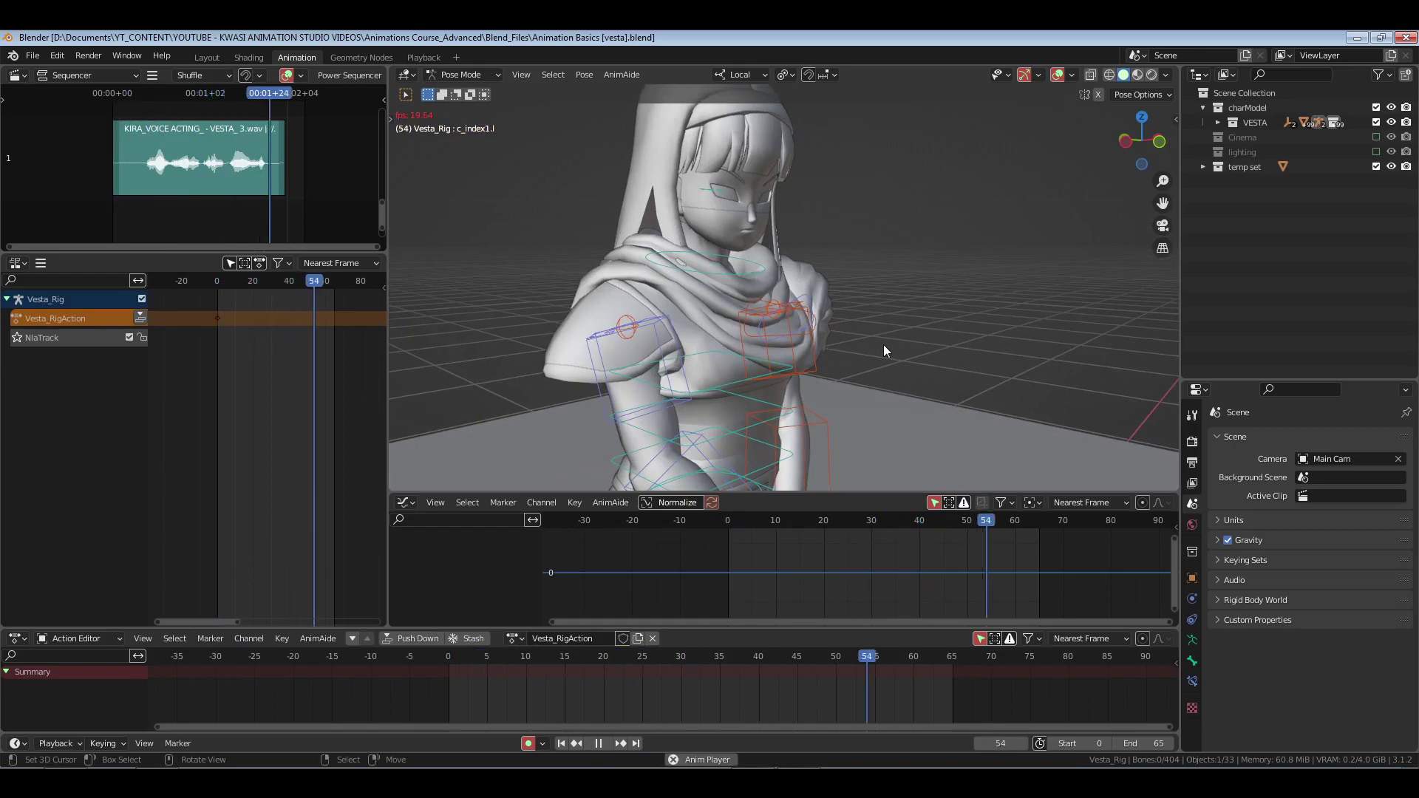
{"action": "key", "text": "space"}
{"action": "left_click", "coordinate": [101, 236]}
{"action": "middle_click_drag", "start_coordinate": [789, 296], "coordinate": [806, 337]}
{"action": "key", "text": "ctrl+s"}
{"action": "middle_click_drag", "start_coordinate": [857, 377], "coordinate": [829, 335]}
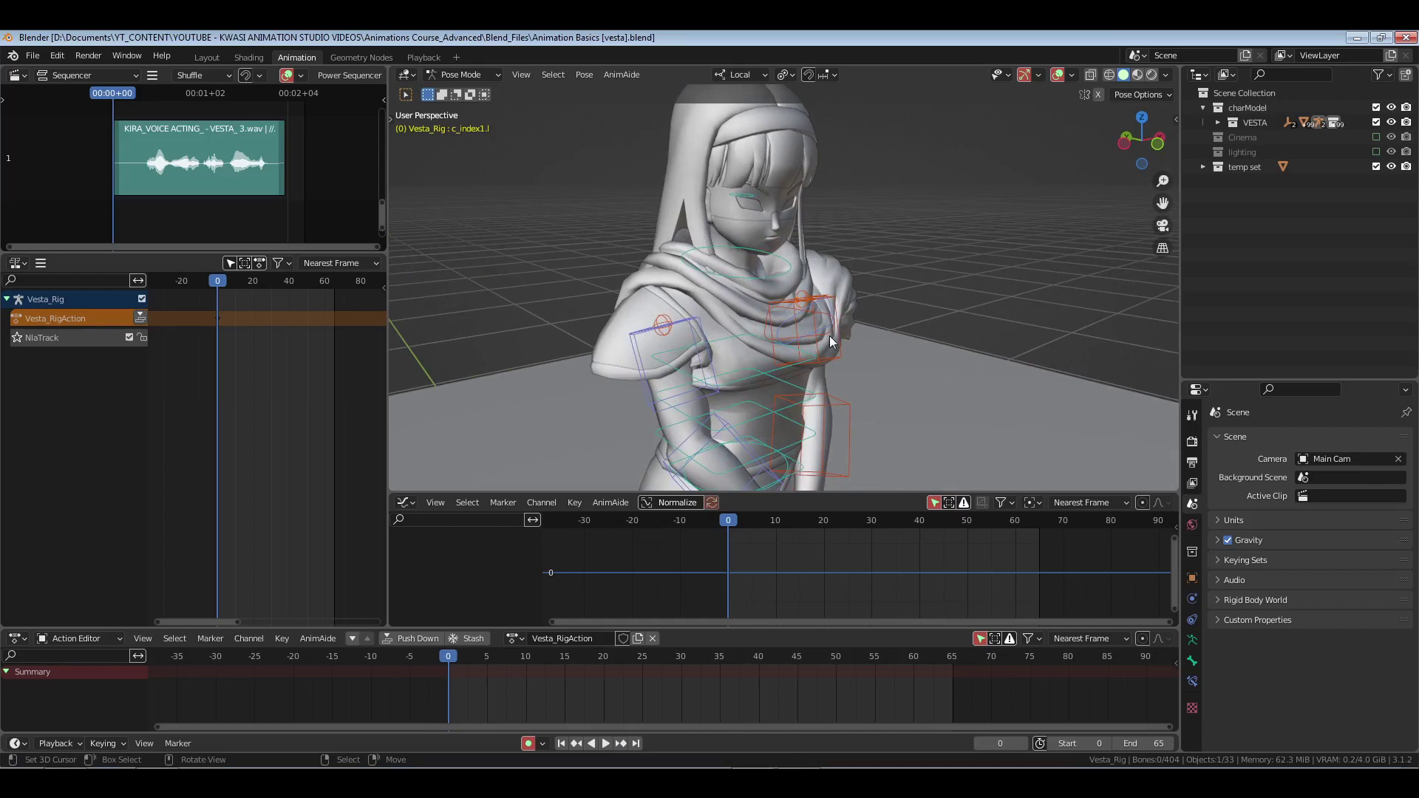
{"action": "middle_click_drag", "start_coordinate": [829, 336], "coordinate": [920, 347]}
{"action": "scroll", "coordinate": [942, 290], "scroll_direction": "up", "scroll_amount": 2}
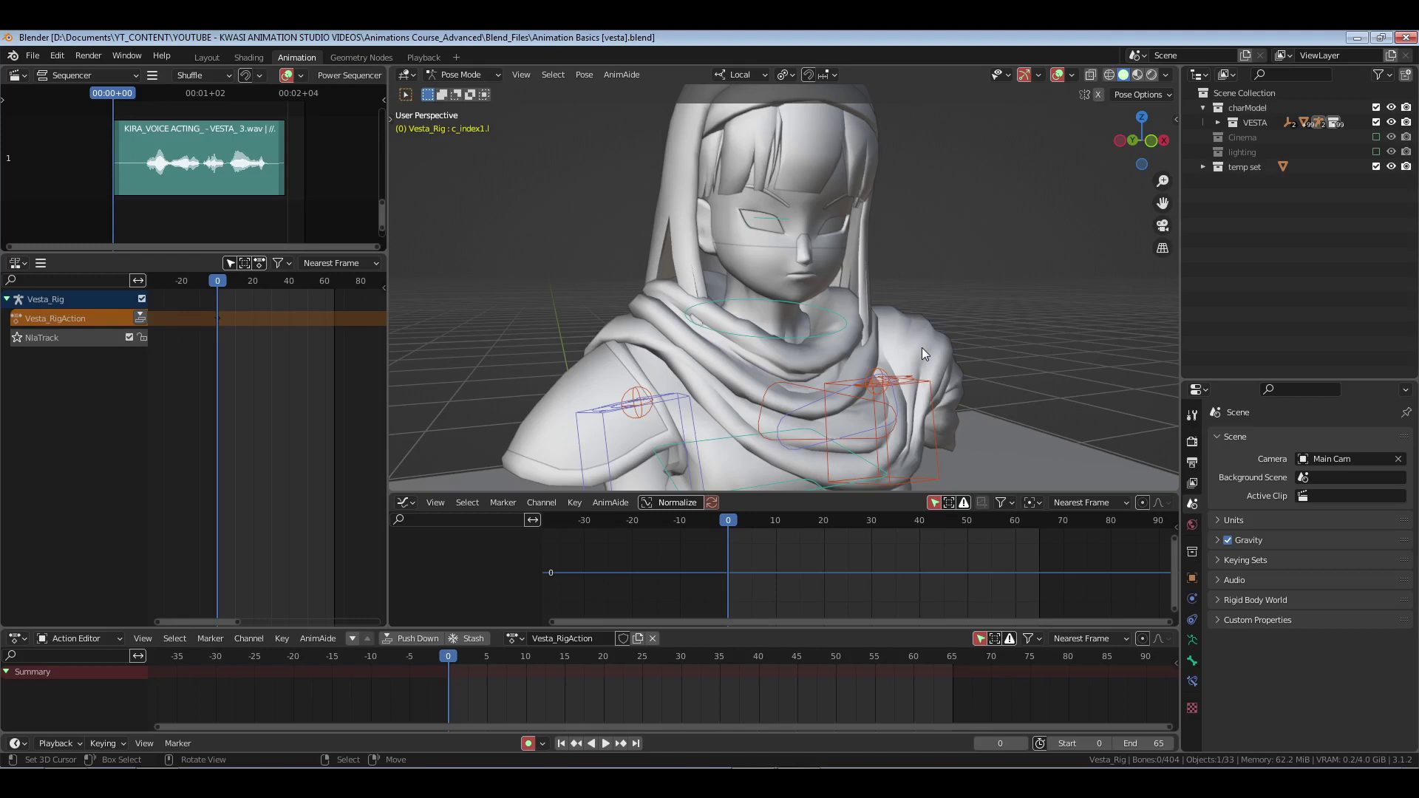
{"action": "mouse_move", "coordinate": [942, 344]}
{"action": "middle_mouse_down"}
{"action": "mouse_move", "coordinate": [885, 343]}
{"action": "mouse_move", "coordinate": [1000, 353]}
{"action": "mouse_move", "coordinate": [965, 372]}
{"action": "mouse_move", "coordinate": [963, 340]}
{"action": "middle_mouse_up"}
{"action": "middle_click_drag", "start_coordinate": [946, 266], "coordinate": [906, 348], "text": "shift"}
{"action": "scroll", "coordinate": [898, 370], "scroll_direction": "down", "scroll_amount": 4}
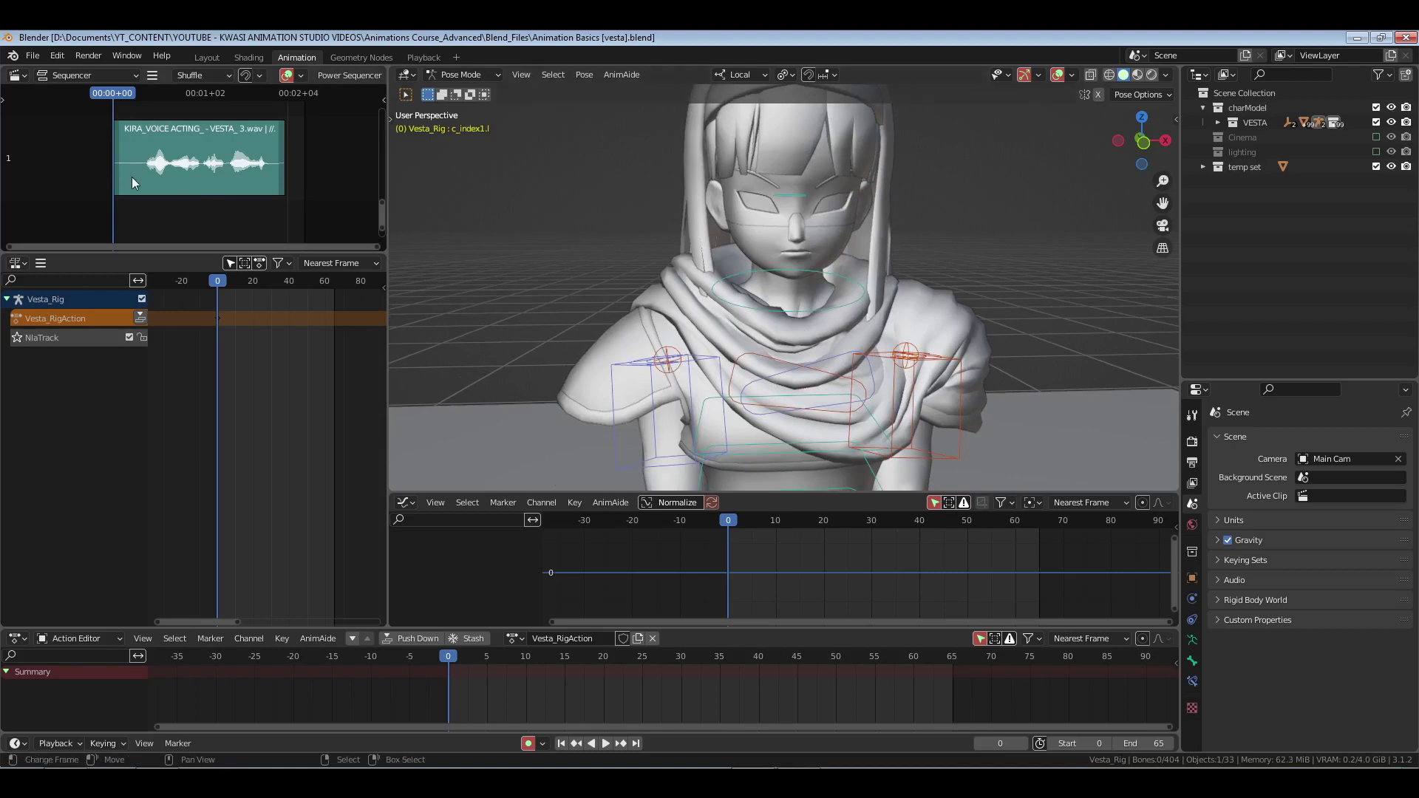
- Frame the voice clip in the sequencer, check where the speech begins at frame 11, and return to frame 0
{"action": "right_click", "coordinate": [131, 176]}
{"action": "key", "text": "KP_Decimal"}
{"action": "middle_click_drag", "start_coordinate": [131, 176], "coordinate": [234, 207]}
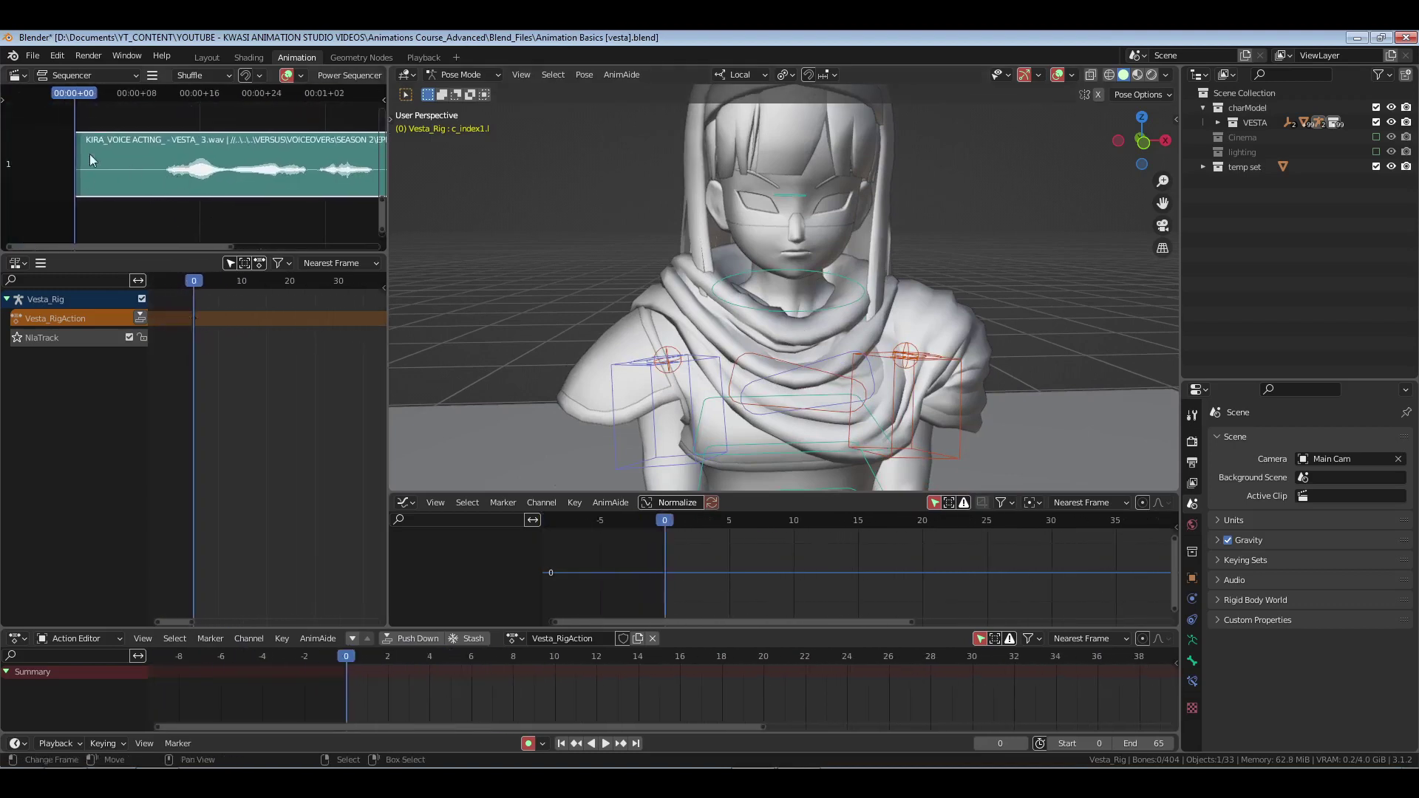
{"action": "left_click", "coordinate": [161, 184]}
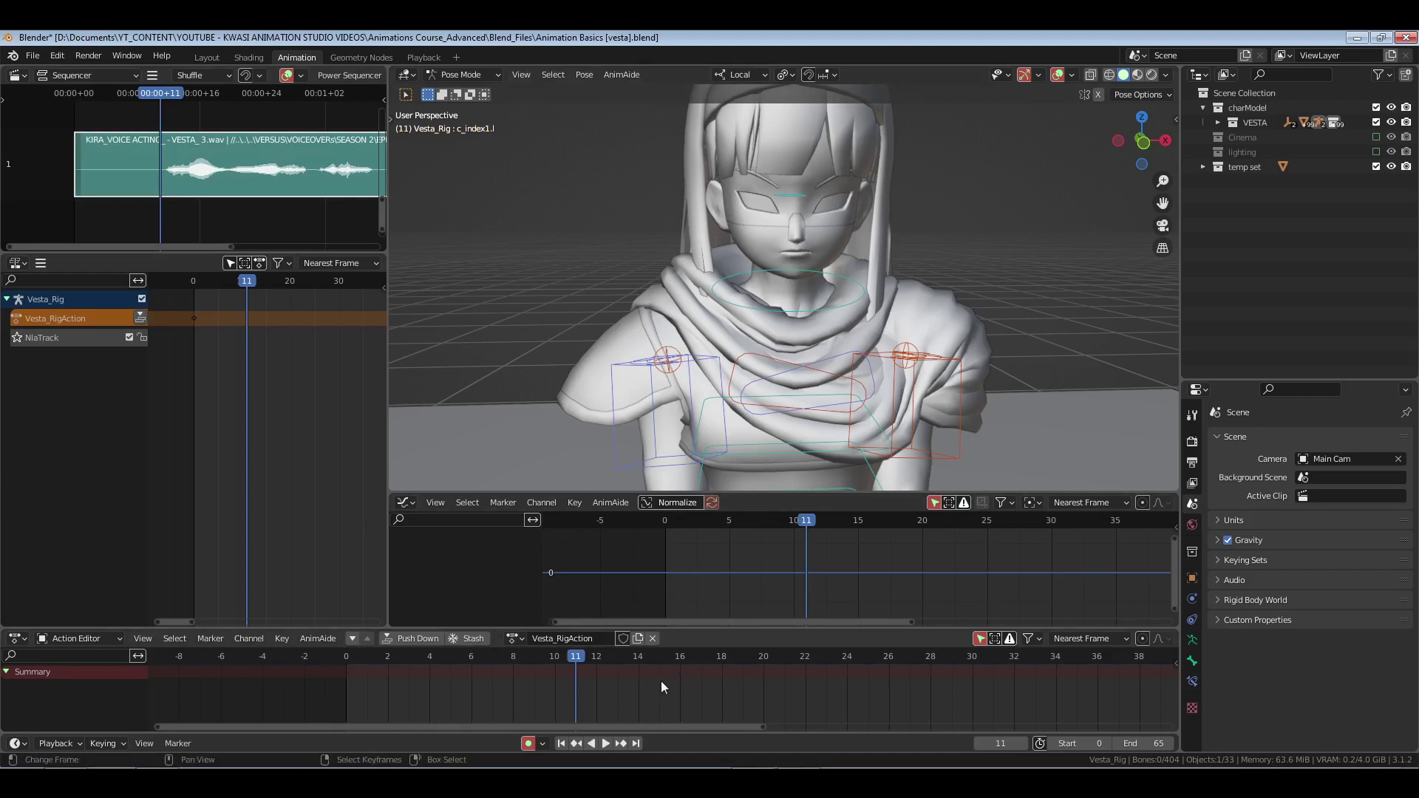
{"action": "key", "text": "shift+Left"}
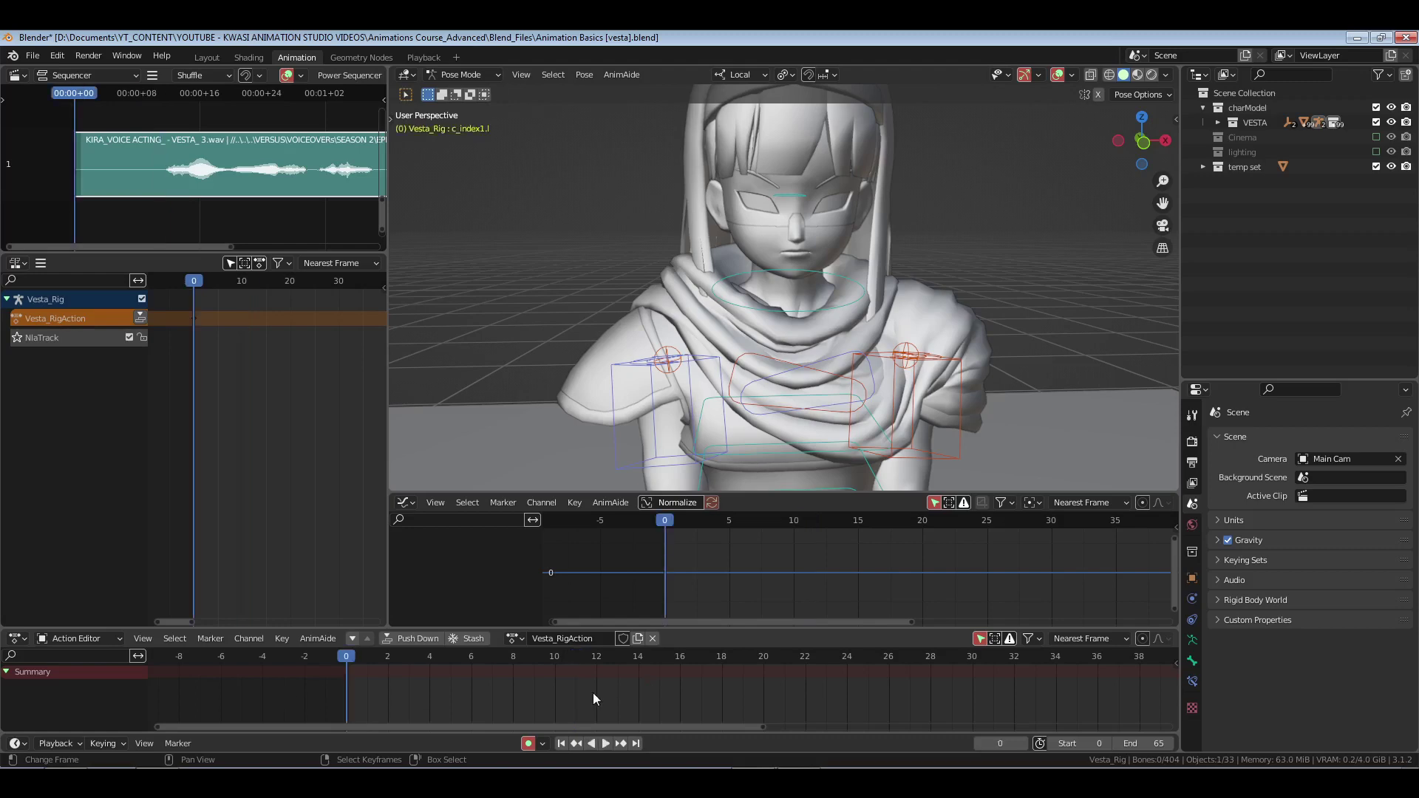
- Select the c_spine_02.x and c_spine_03.x bones and activate the Rotate tool
{"action": "middle_click_drag", "start_coordinate": [856, 291], "coordinate": [742, 272]}
{"action": "left_click", "coordinate": [756, 328]}
{"action": "left_click", "coordinate": [748, 278], "text": "shift"}
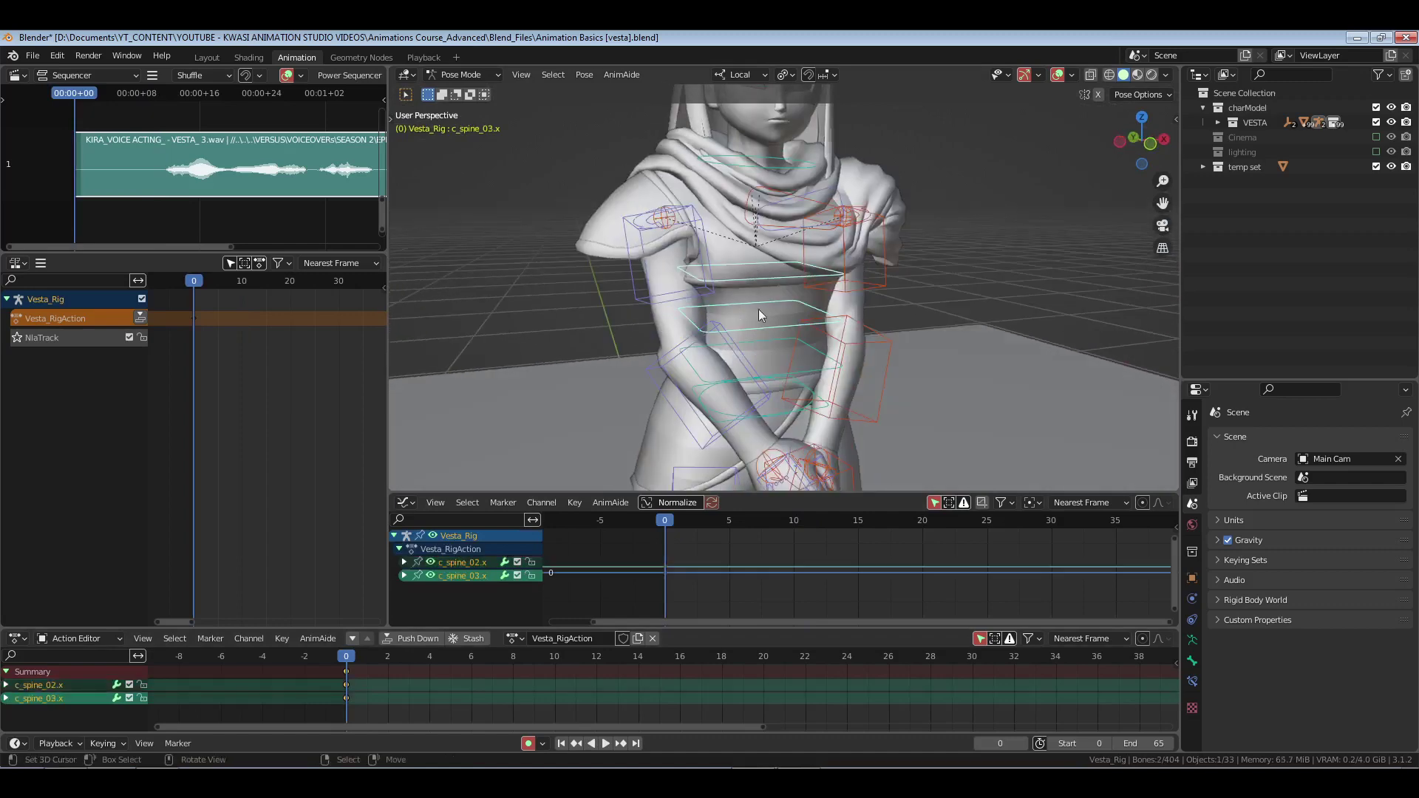
{"action": "middle_click_drag", "start_coordinate": [747, 366], "coordinate": [787, 345]}
{"action": "key", "text": "t"}
{"action": "left_click", "coordinate": [410, 204]}
{"action": "right_click", "coordinate": [788, 344]}
{"action": "key", "text": "Escape"}
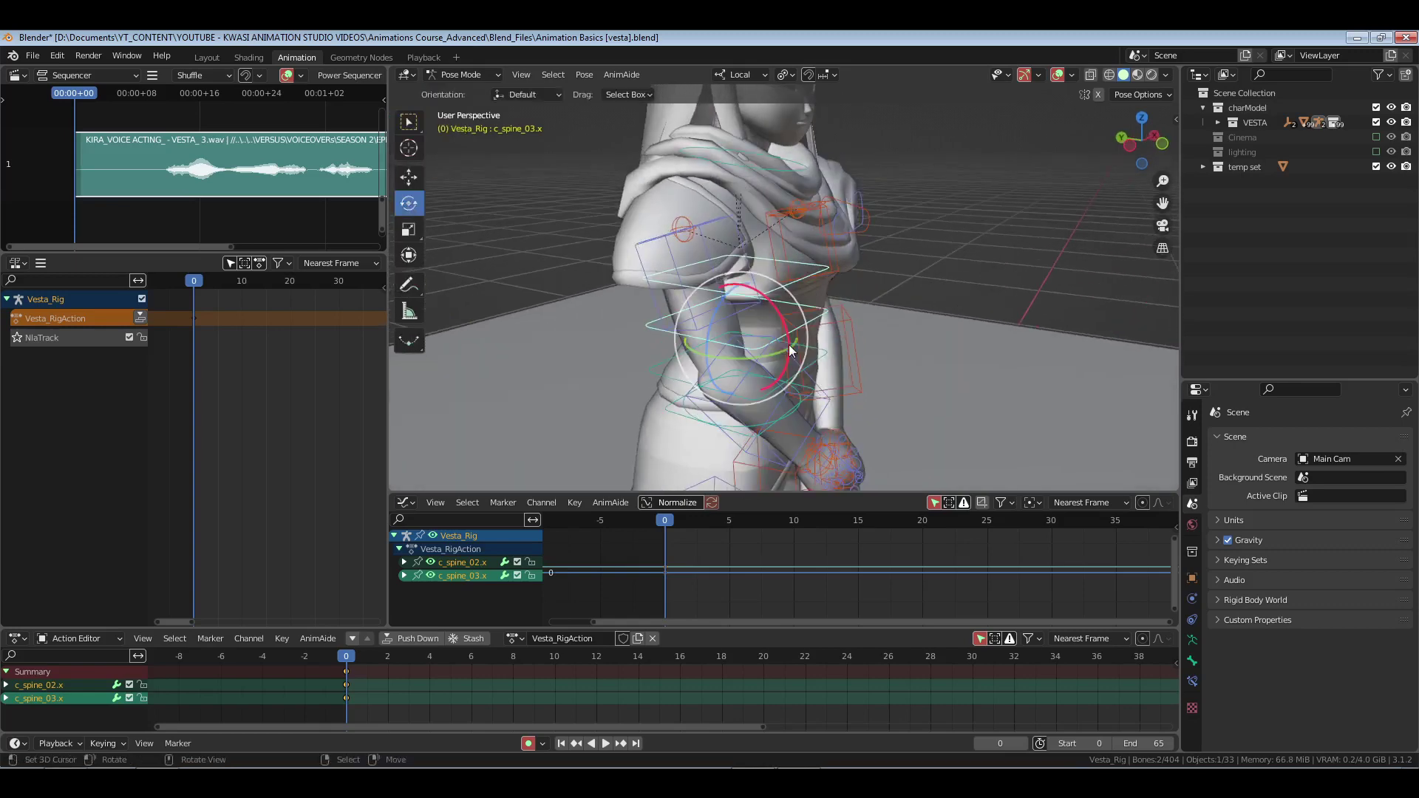
{"action": "key", "text": "shift+space"}
{"action": "key", "text": "g"}
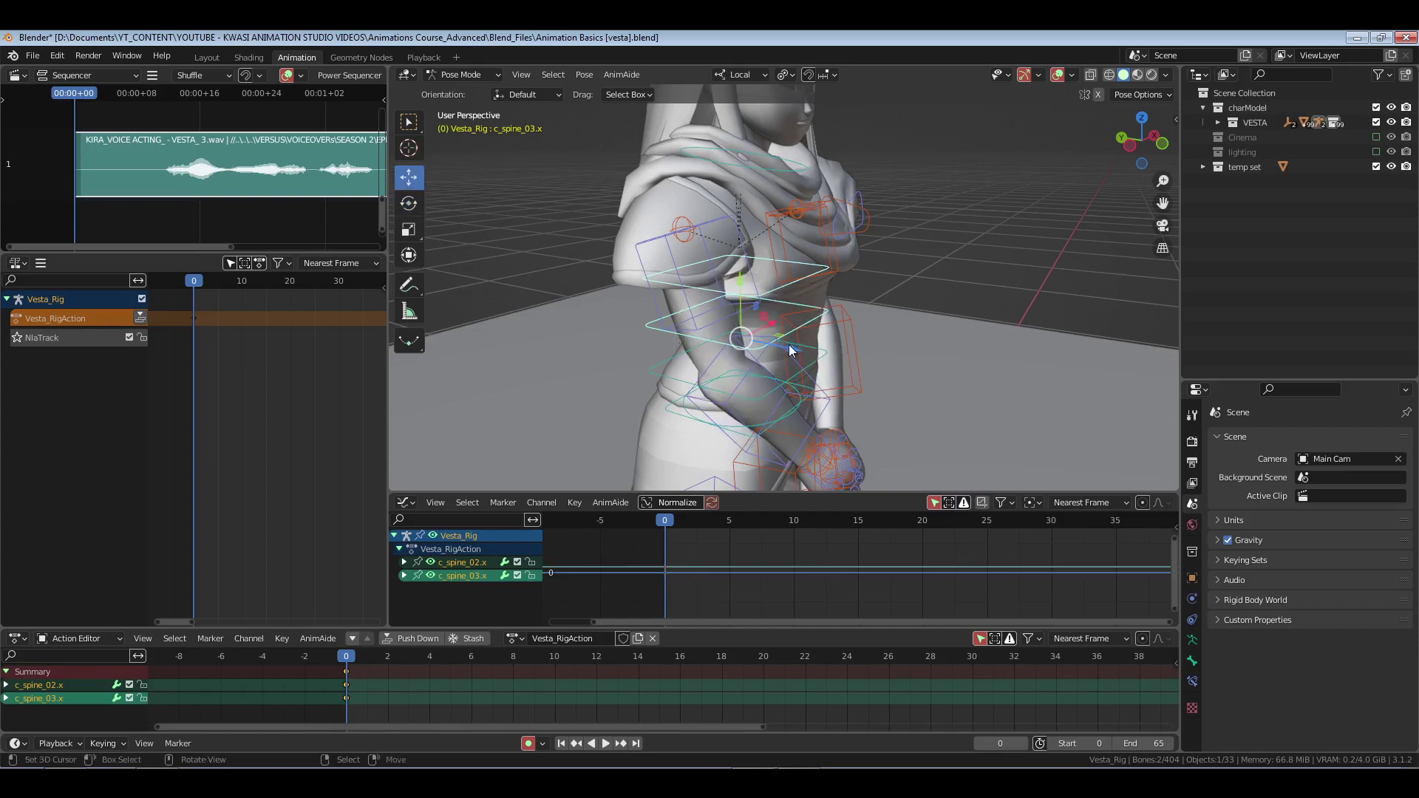
{"action": "key", "text": "shift+space"}
{"action": "key", "text": "r"}
{"action": "key", "text": "4"}
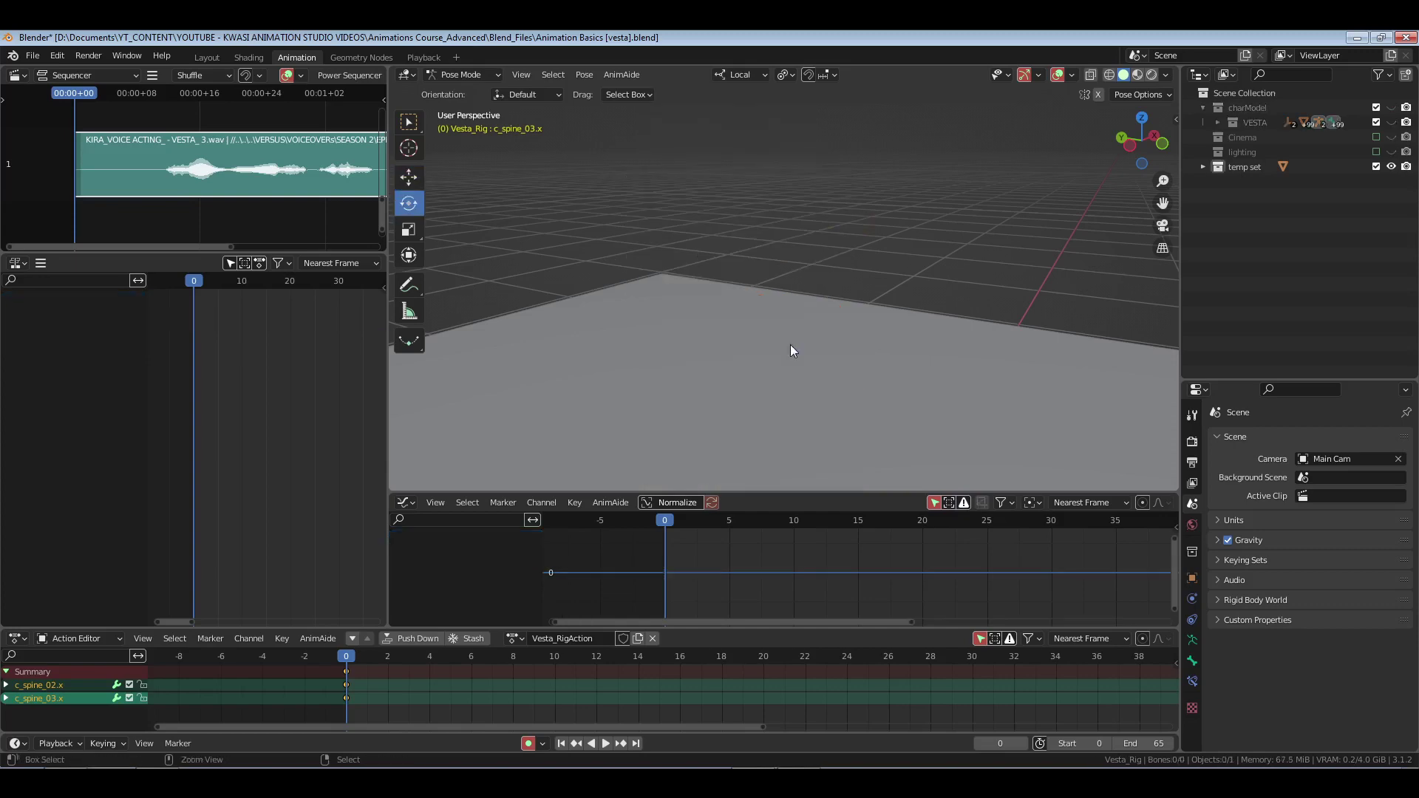
{"action": "key", "text": "alt+h"}
{"action": "right_click", "coordinate": [791, 344]}
{"action": "key", "text": "Escape"}
- Clear the bone selection, save the file and select only the c_spine_02.x bone
{"action": "middle_click_drag", "start_coordinate": [775, 334], "coordinate": [821, 379]}
{"action": "key", "text": "alt+a"}
{"action": "key", "text": "ctrl+s"}
{"action": "left_click", "coordinate": [757, 401]}
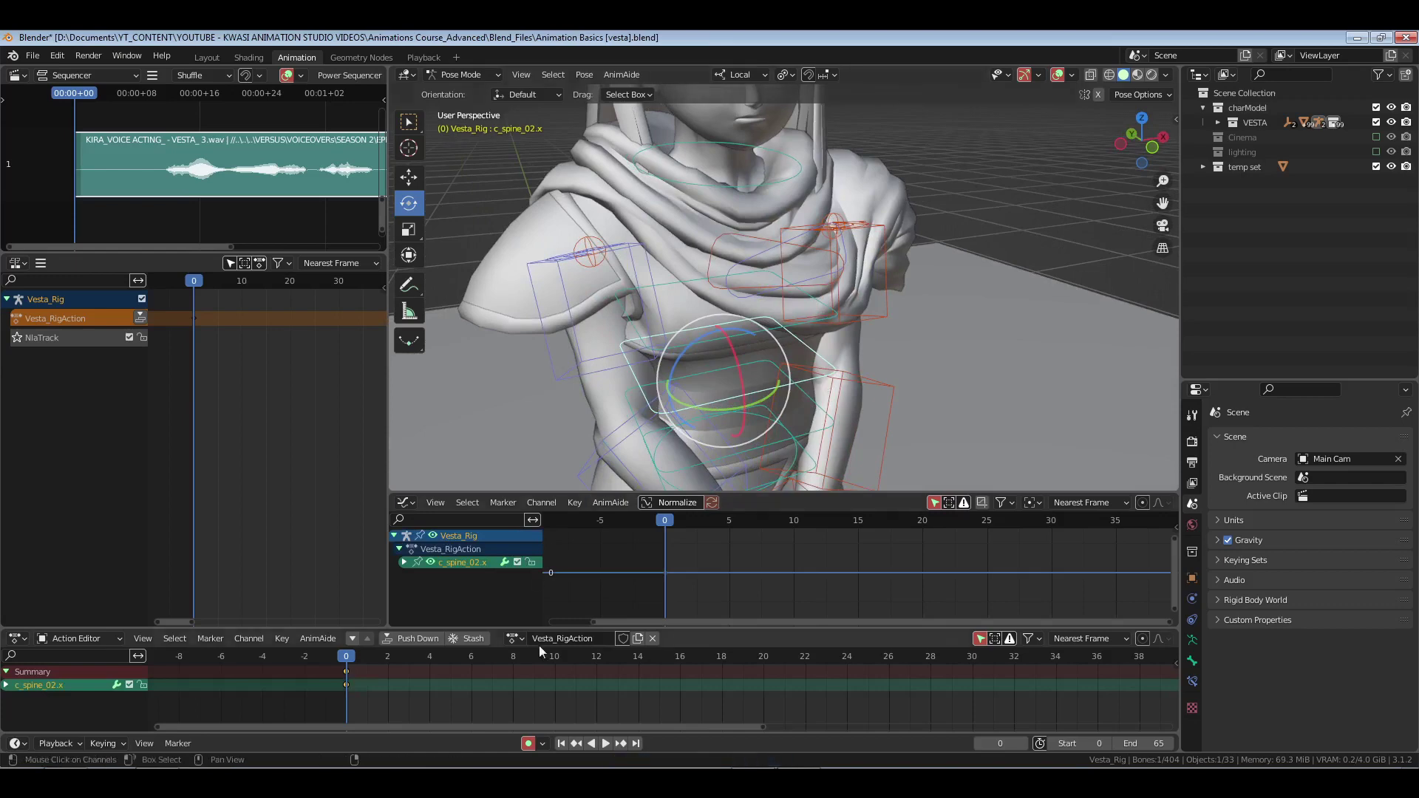
{"action": "middle_click_drag", "start_coordinate": [676, 317], "coordinate": [853, 207]}
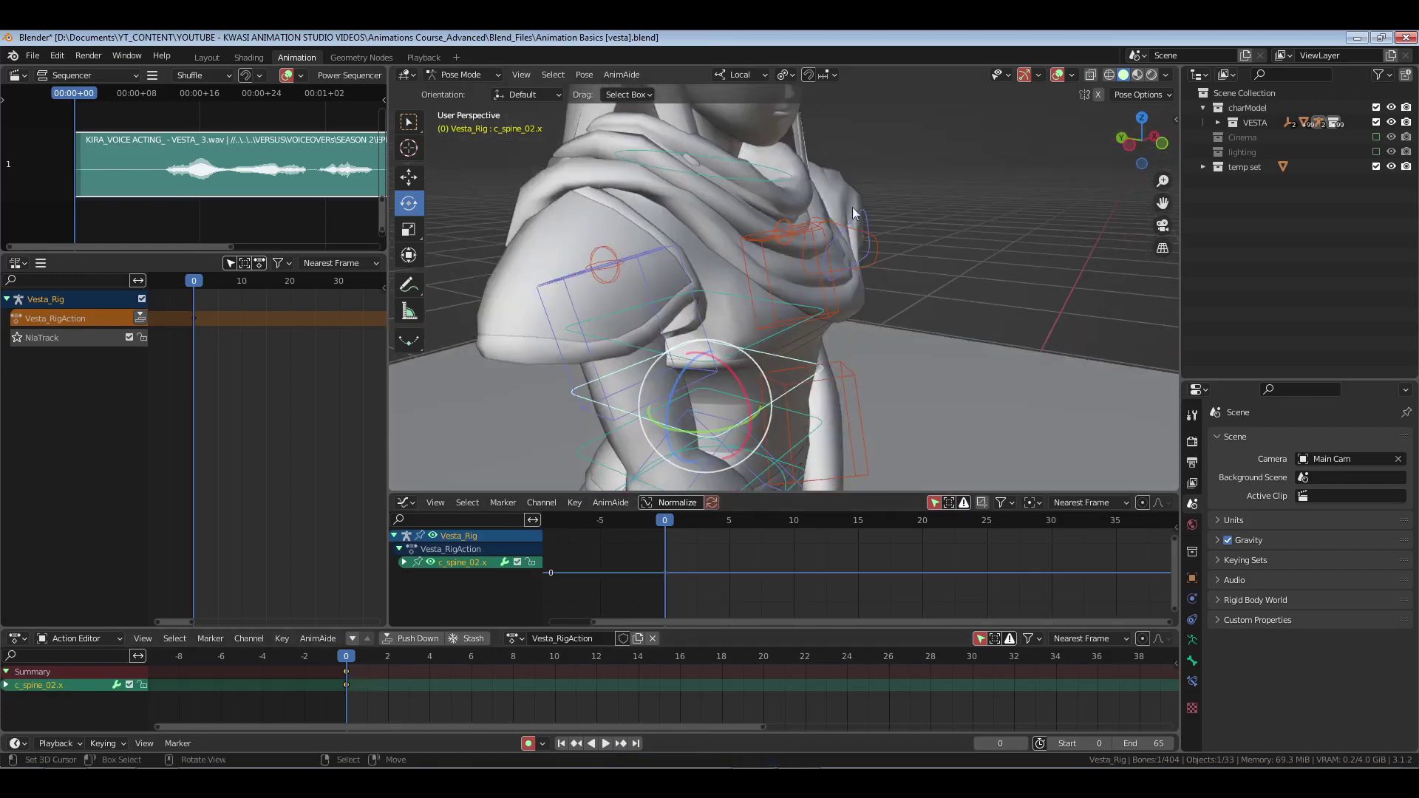
- Scrub through the opening of the voice clip and set the current frame to 16
{"action": "left_click_drag", "start_coordinate": [367, 688], "coordinate": [641, 691]}
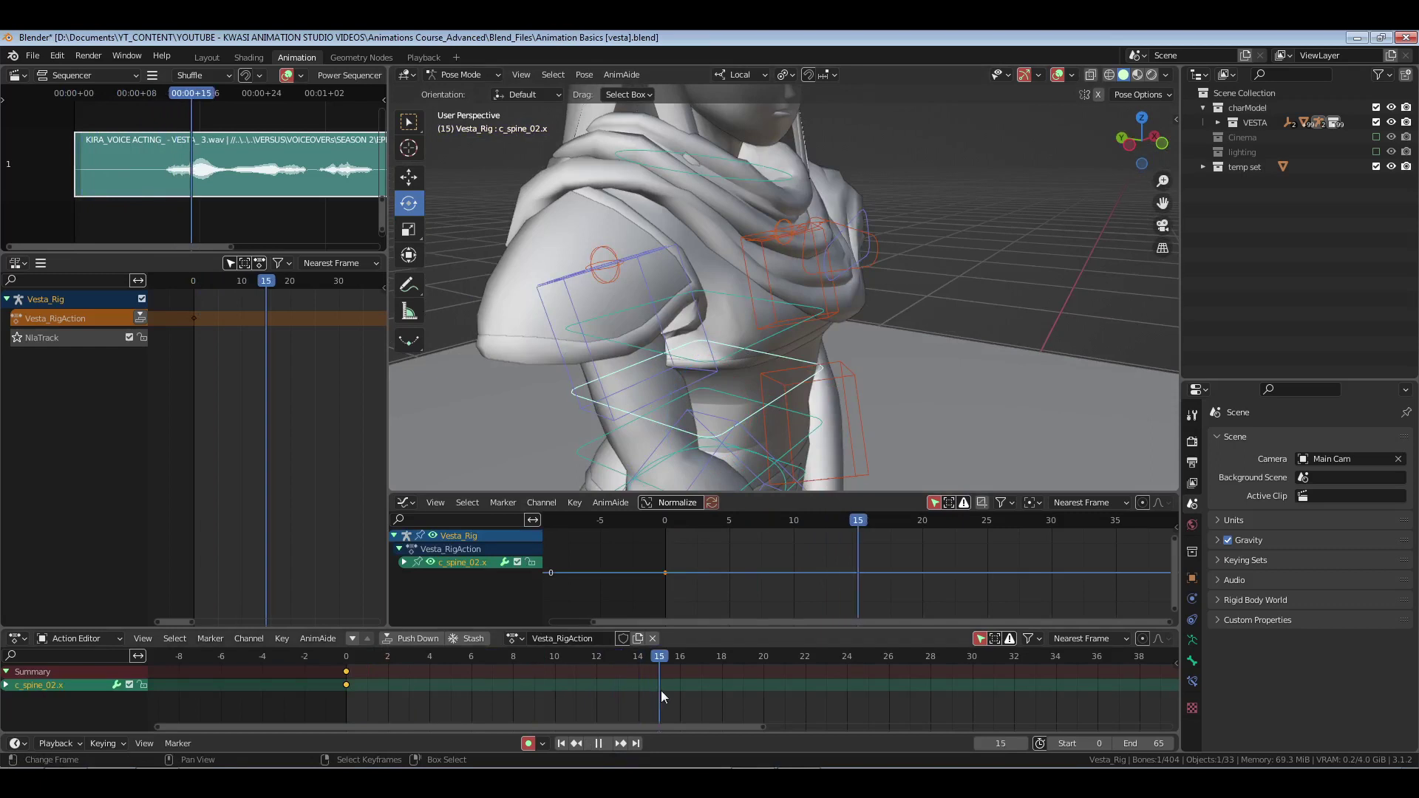
{"action": "key", "text": "space"}
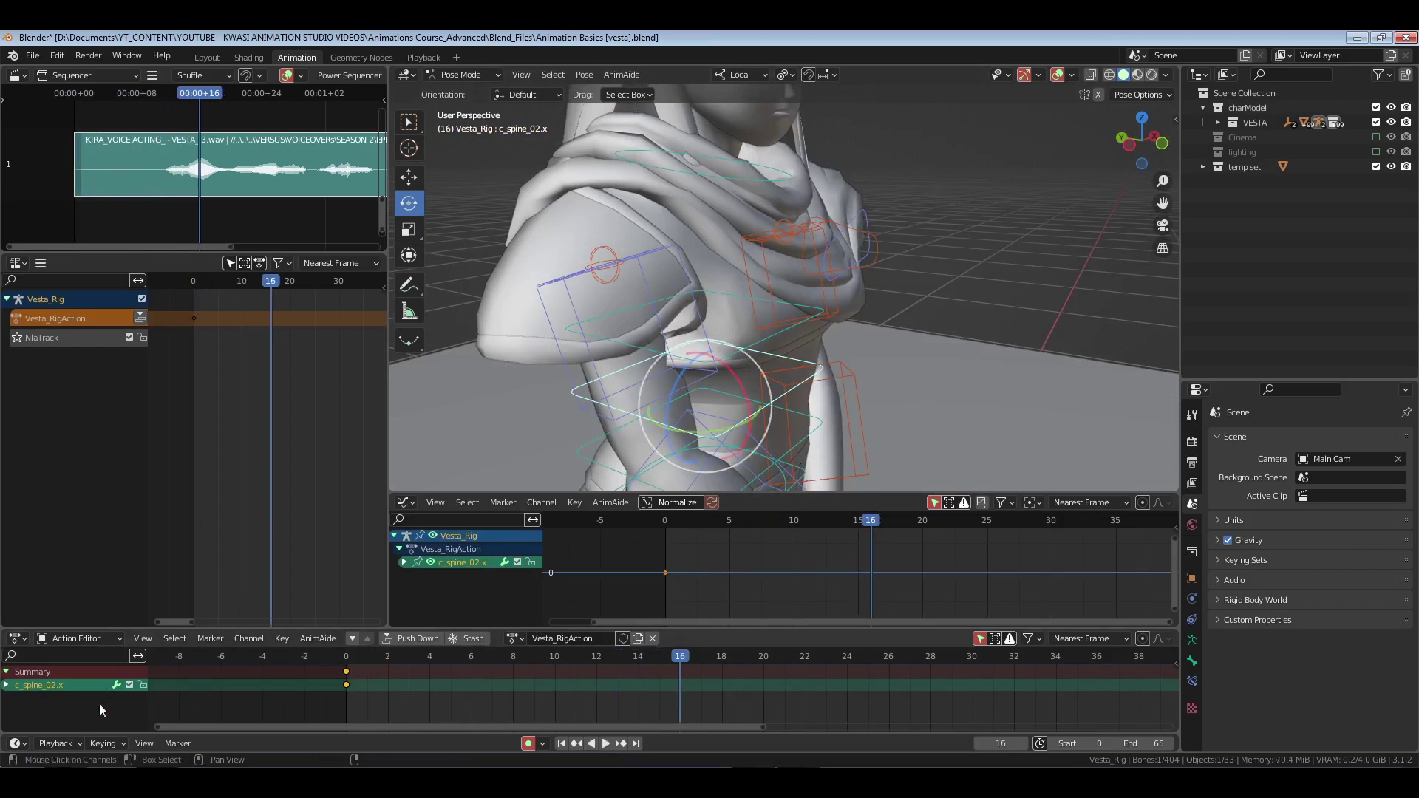
{"action": "left_click", "coordinate": [55, 743]}
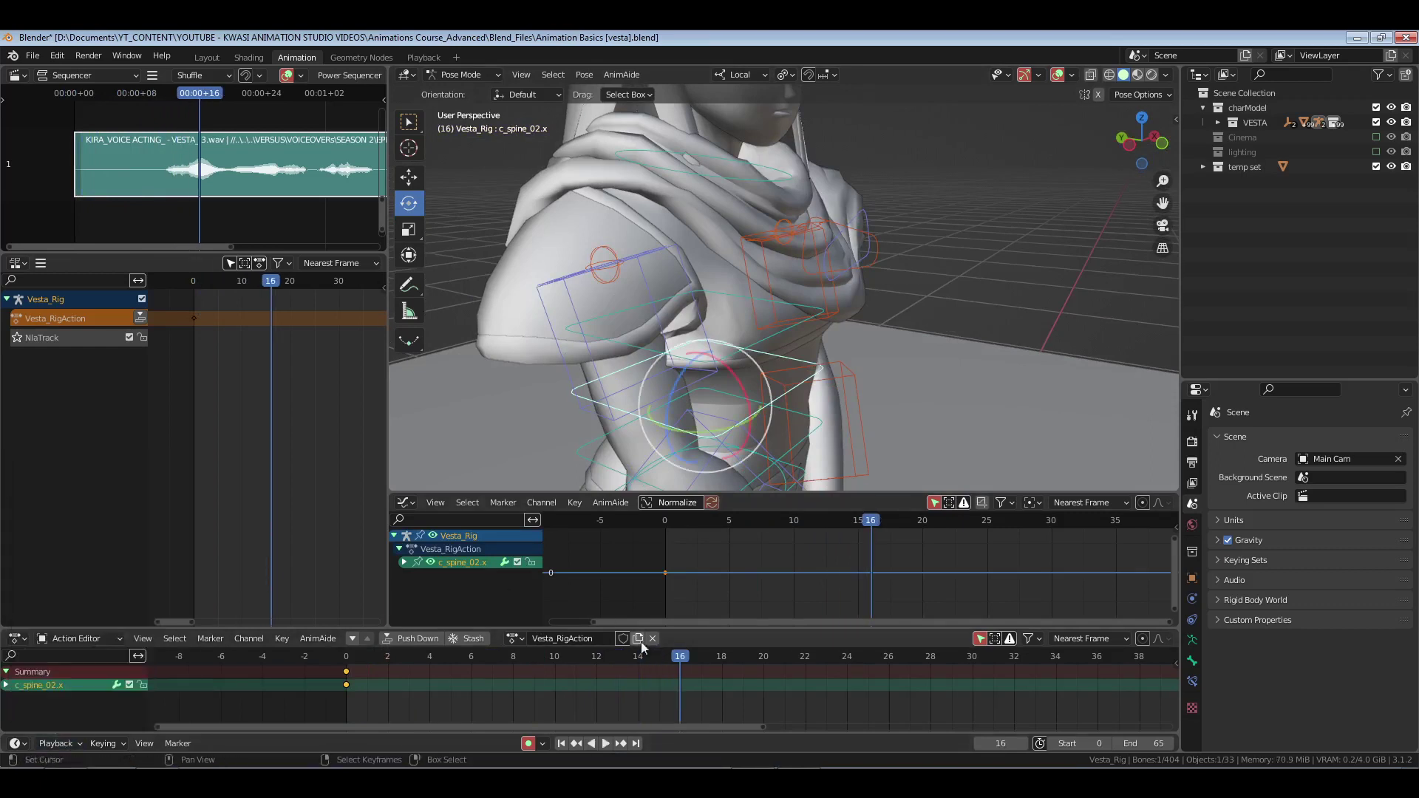
{"action": "left_click_drag", "start_coordinate": [449, 693], "coordinate": [679, 694]}
{"action": "middle_click_drag", "start_coordinate": [825, 349], "coordinate": [773, 376]}
{"action": "left_click_drag", "start_coordinate": [459, 675], "coordinate": [679, 690]}
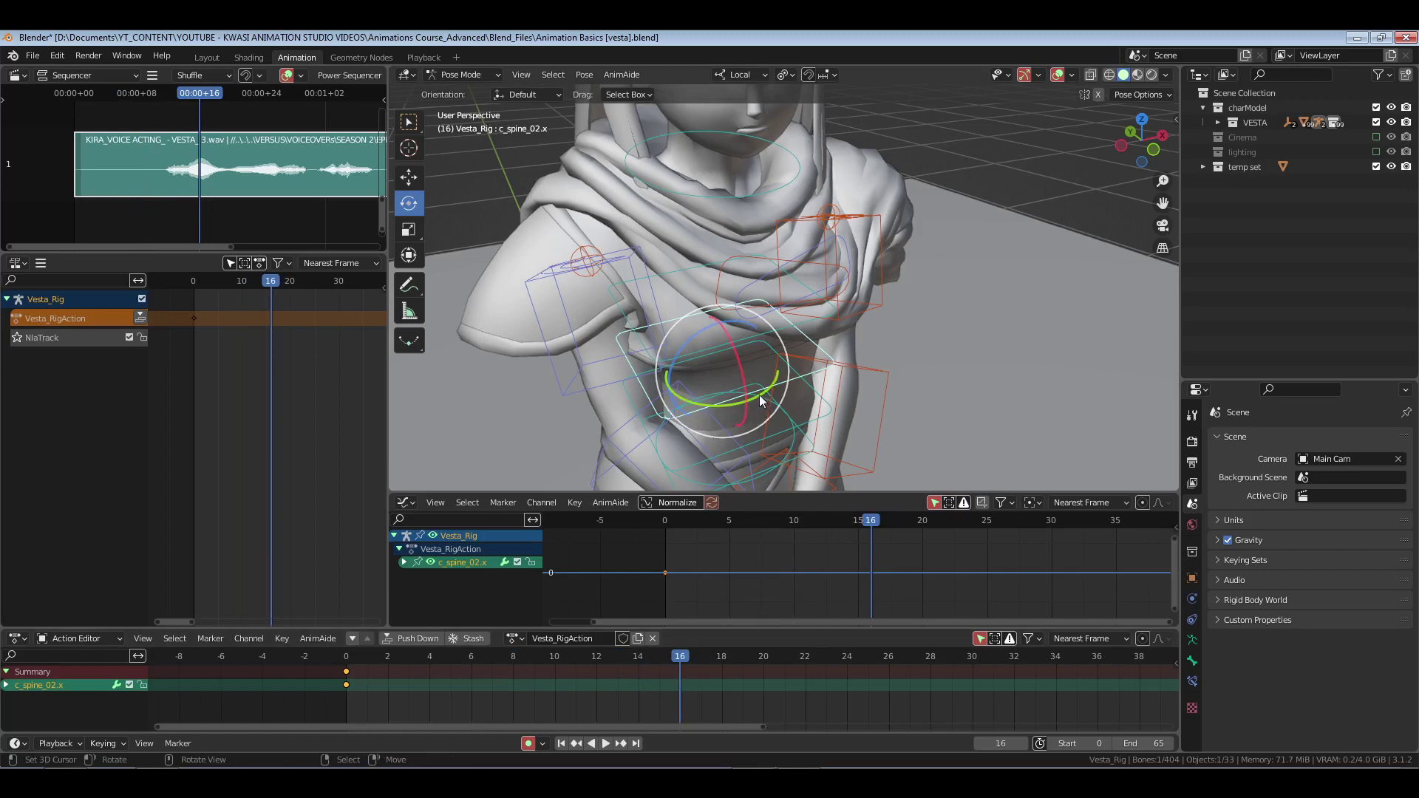
- Twist the c_spine_02.x and c_spine_03.x bones about their local Y axis at frame 16
{"action": "left_click_drag", "start_coordinate": [760, 395], "coordinate": [782, 390]}
{"action": "middle_click_drag", "start_coordinate": [782, 391], "coordinate": [737, 377]}
{"action": "right_click", "coordinate": [786, 271]}
{"action": "right_click", "coordinate": [734, 310]}
{"action": "middle_click_drag", "start_coordinate": [733, 310], "coordinate": [774, 370]}
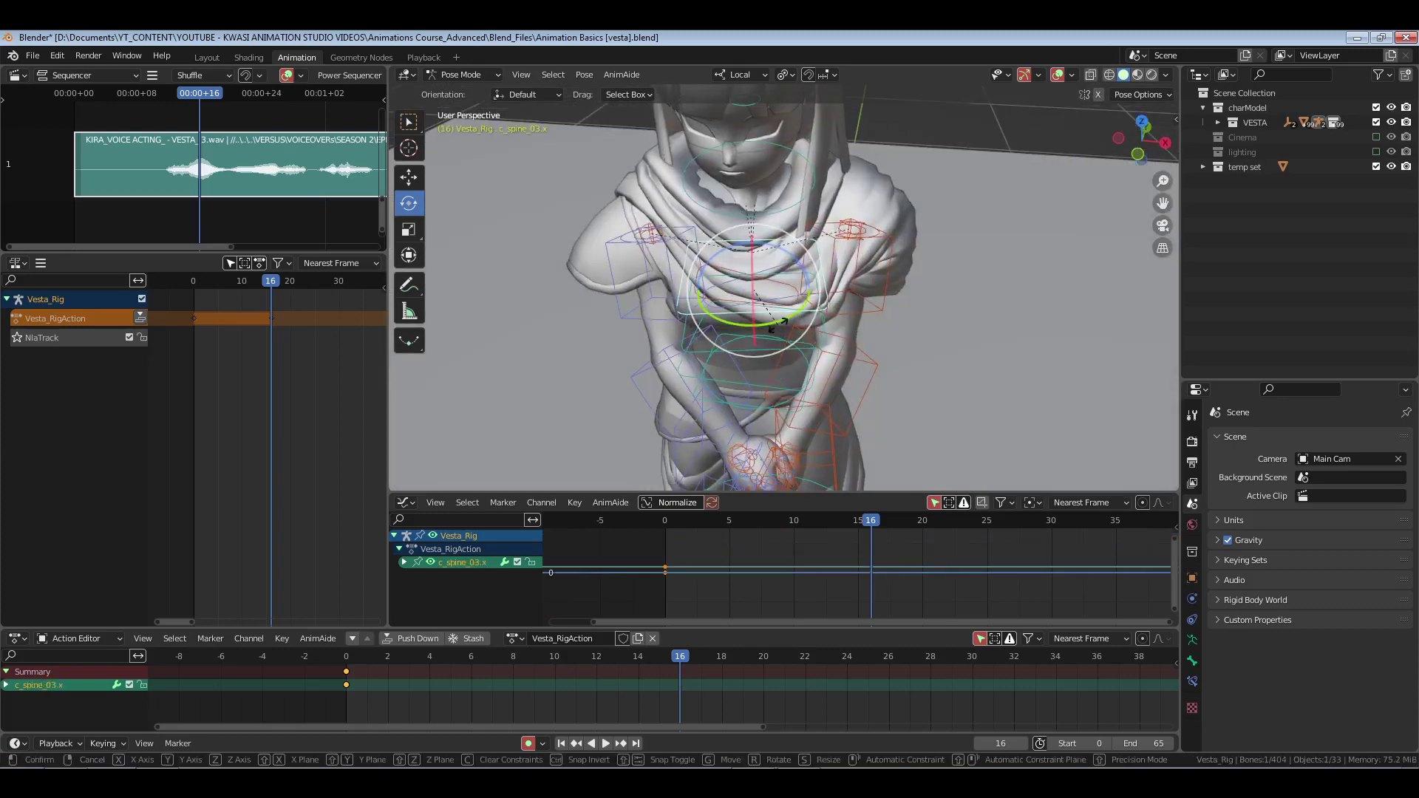
{"action": "left_click_drag", "start_coordinate": [723, 320], "coordinate": [755, 333]}
- Select the c_neck.x bone and rotate it to turn the neck at frame 16
{"action": "left_click", "coordinate": [763, 259]}
{"action": "middle_click_drag", "start_coordinate": [766, 369], "coordinate": [775, 363]}
{"action": "left_click", "coordinate": [770, 358]}
{"action": "left_click_drag", "start_coordinate": [776, 364], "coordinate": [811, 347]}
{"action": "middle_click_drag", "start_coordinate": [811, 343], "coordinate": [826, 316]}
{"action": "left_click", "coordinate": [736, 294]}
- Select the c_head.x bone and turn the head about its local Y axis at frame 16
{"action": "key", "text": "KP_1"}
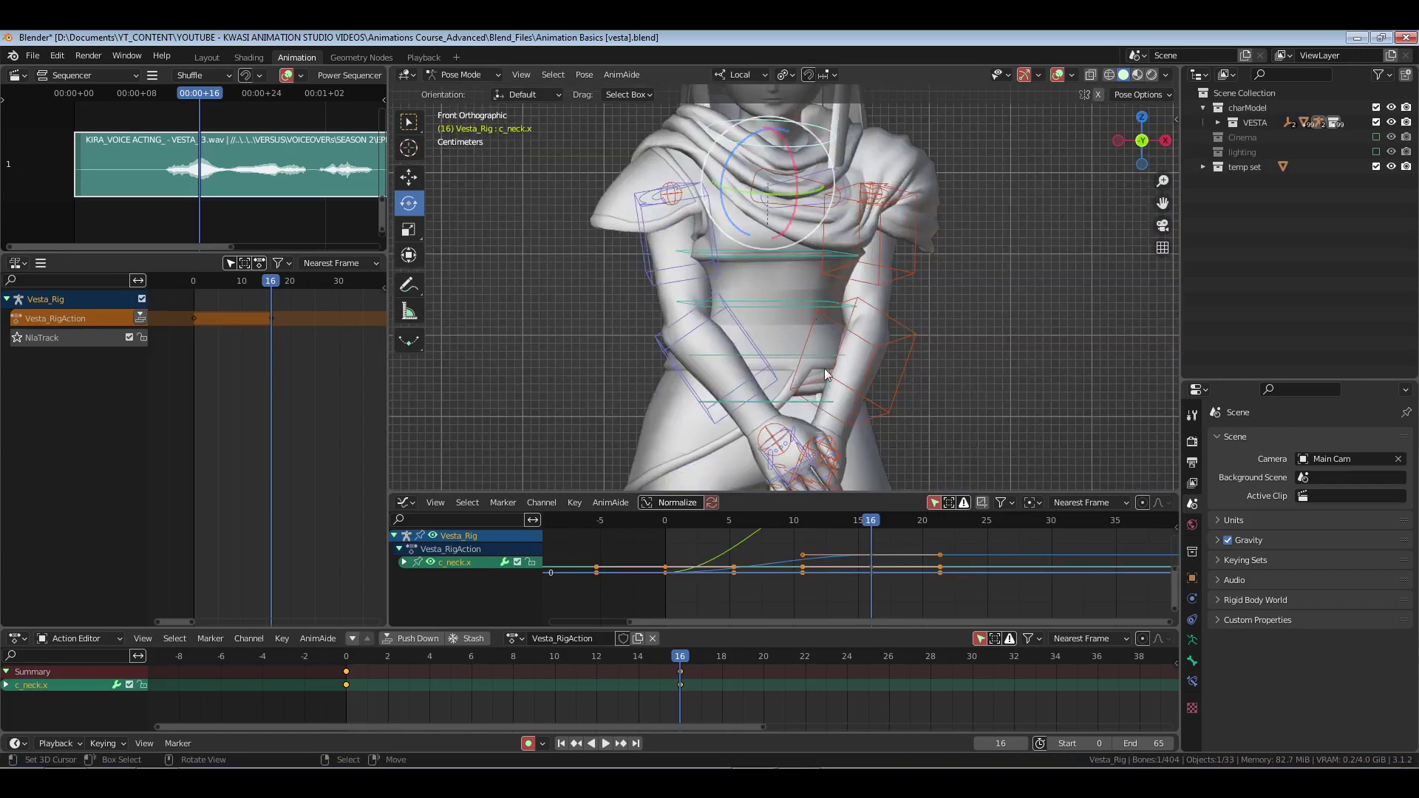
{"action": "middle_click_drag", "start_coordinate": [785, 120], "coordinate": [796, 284], "text": "shift"}
{"action": "scroll", "coordinate": [795, 284], "scroll_direction": "down", "scroll_amount": 2}
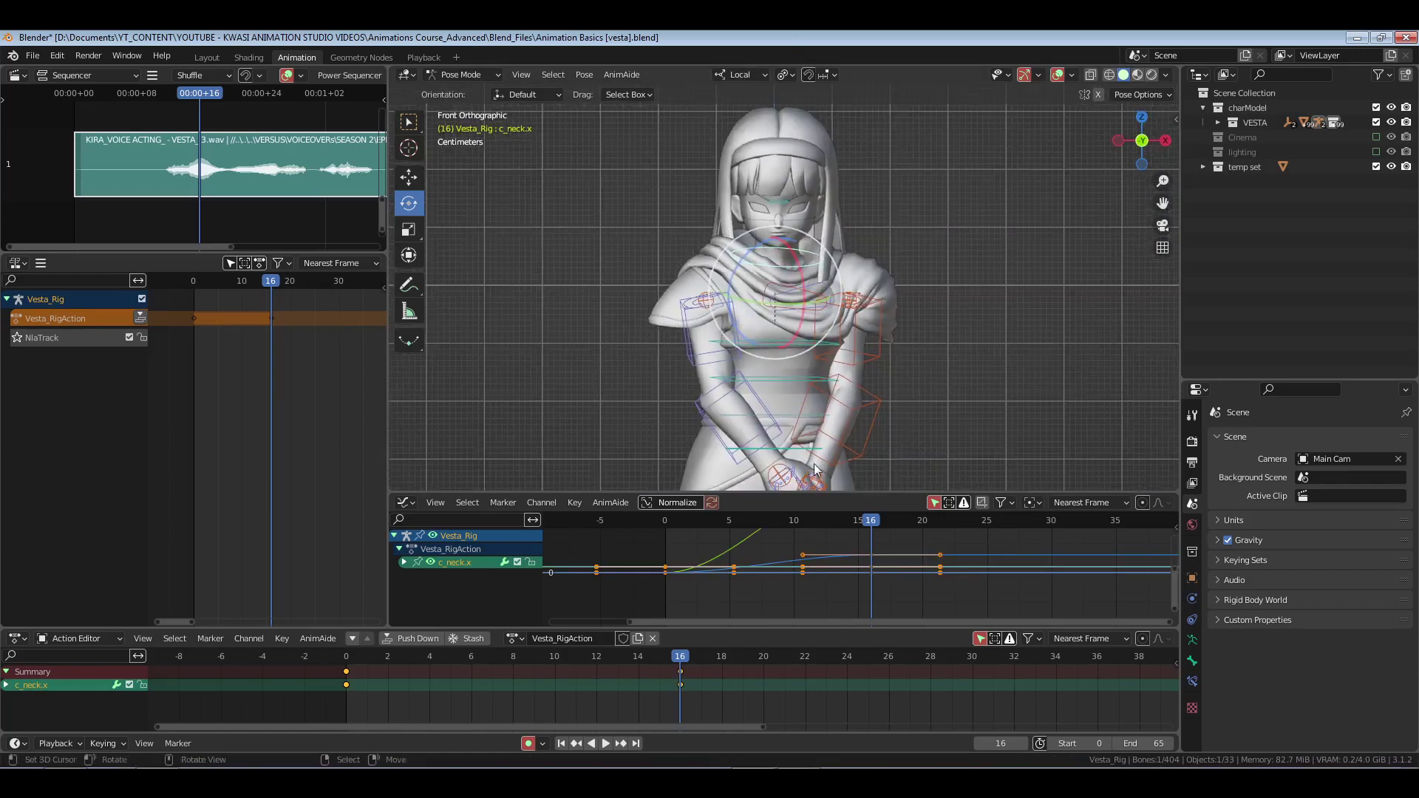
{"action": "middle_click_drag", "start_coordinate": [787, 127], "coordinate": [794, 274], "text": "shift"}
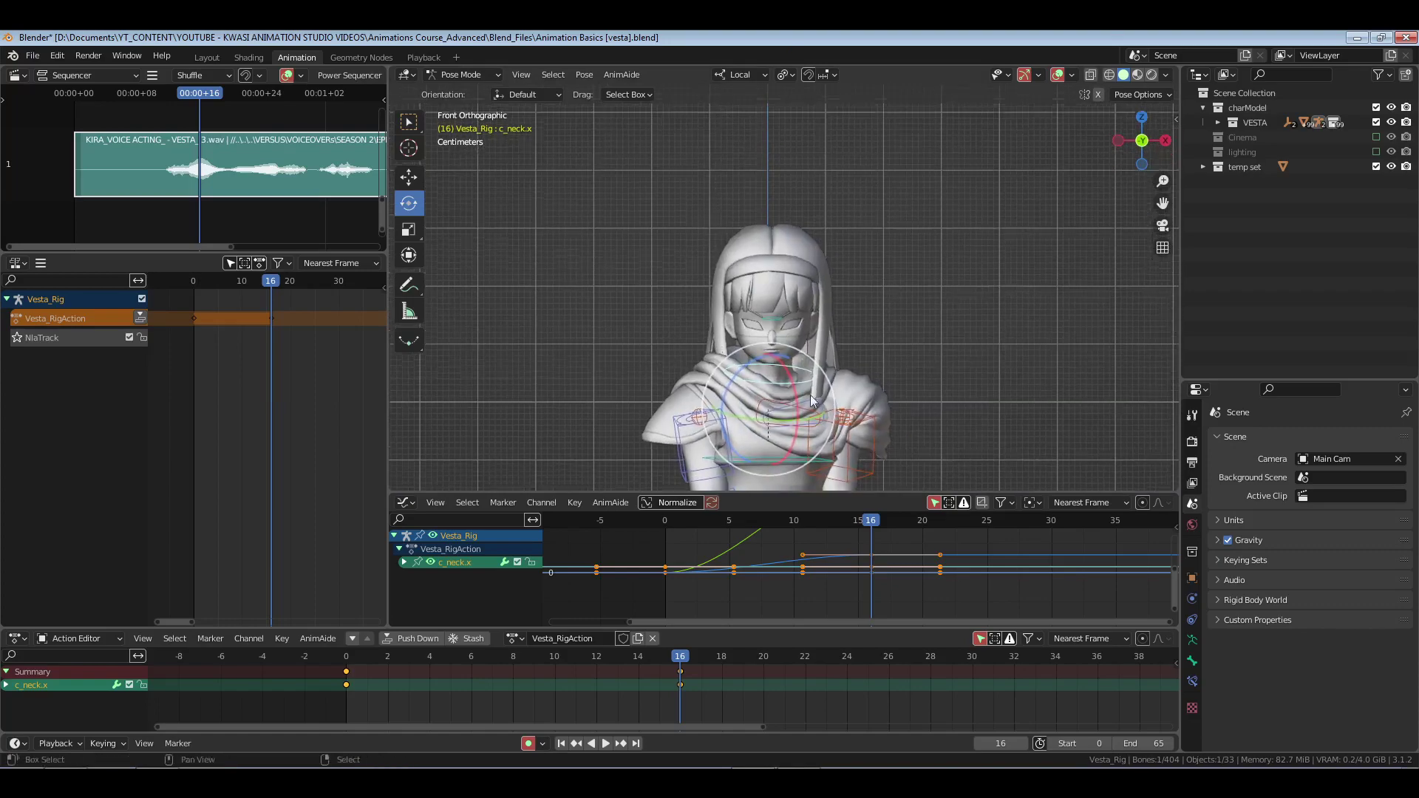
{"action": "scroll", "coordinate": [813, 399], "scroll_direction": "up", "scroll_amount": 2}
{"action": "middle_click_drag", "start_coordinate": [754, 316], "coordinate": [783, 345]}
{"action": "right_click", "coordinate": [780, 340]}
{"action": "middle_click_drag", "start_coordinate": [857, 402], "coordinate": [826, 383]}
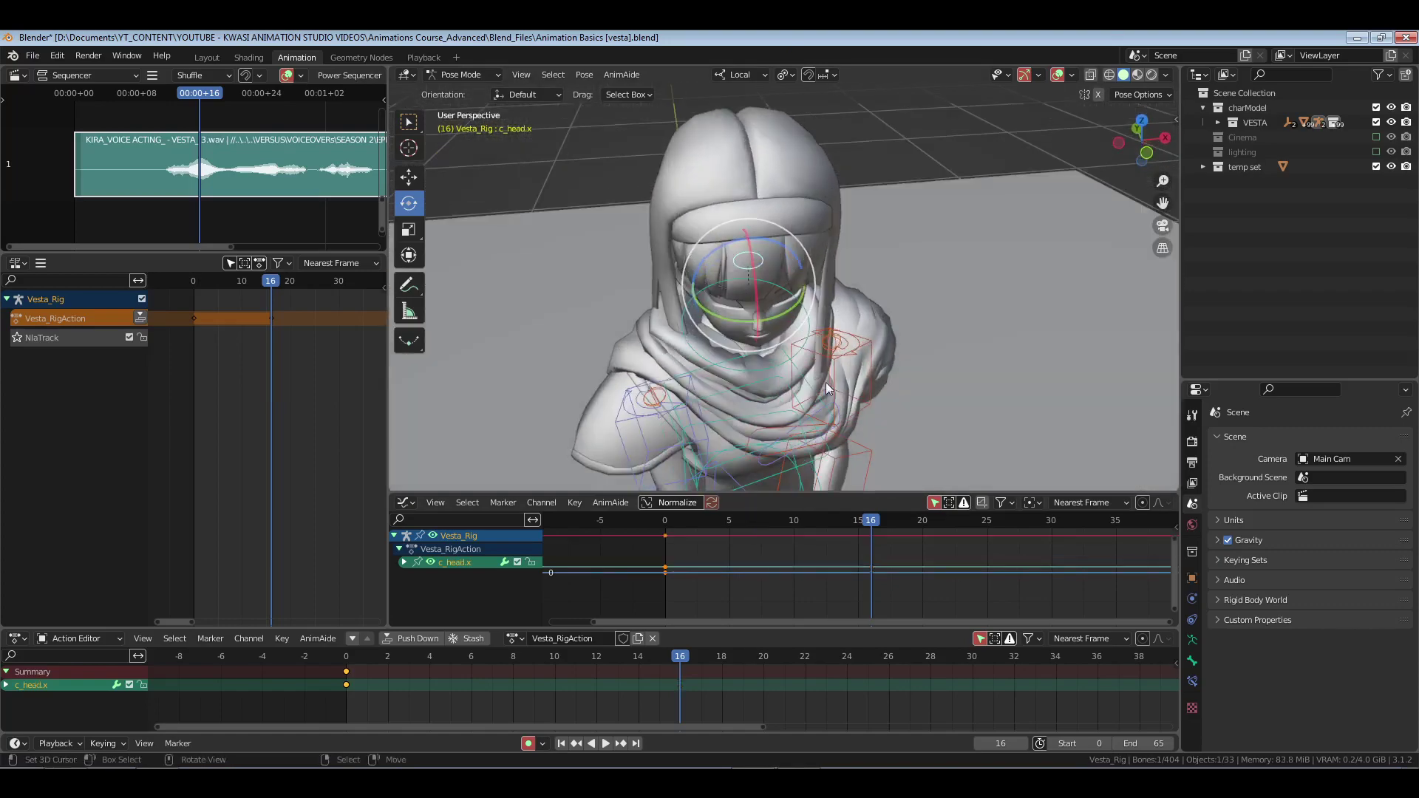
{"action": "left_click_drag", "start_coordinate": [802, 289], "coordinate": [818, 294]}
{"action": "middle_click_drag", "start_coordinate": [821, 396], "coordinate": [746, 346]}
- Pitch the c_neck.x bone about its local X axis at frame 16
{"action": "right_click", "coordinate": [811, 354]}
{"action": "middle_click_drag", "start_coordinate": [886, 399], "coordinate": [805, 408]}
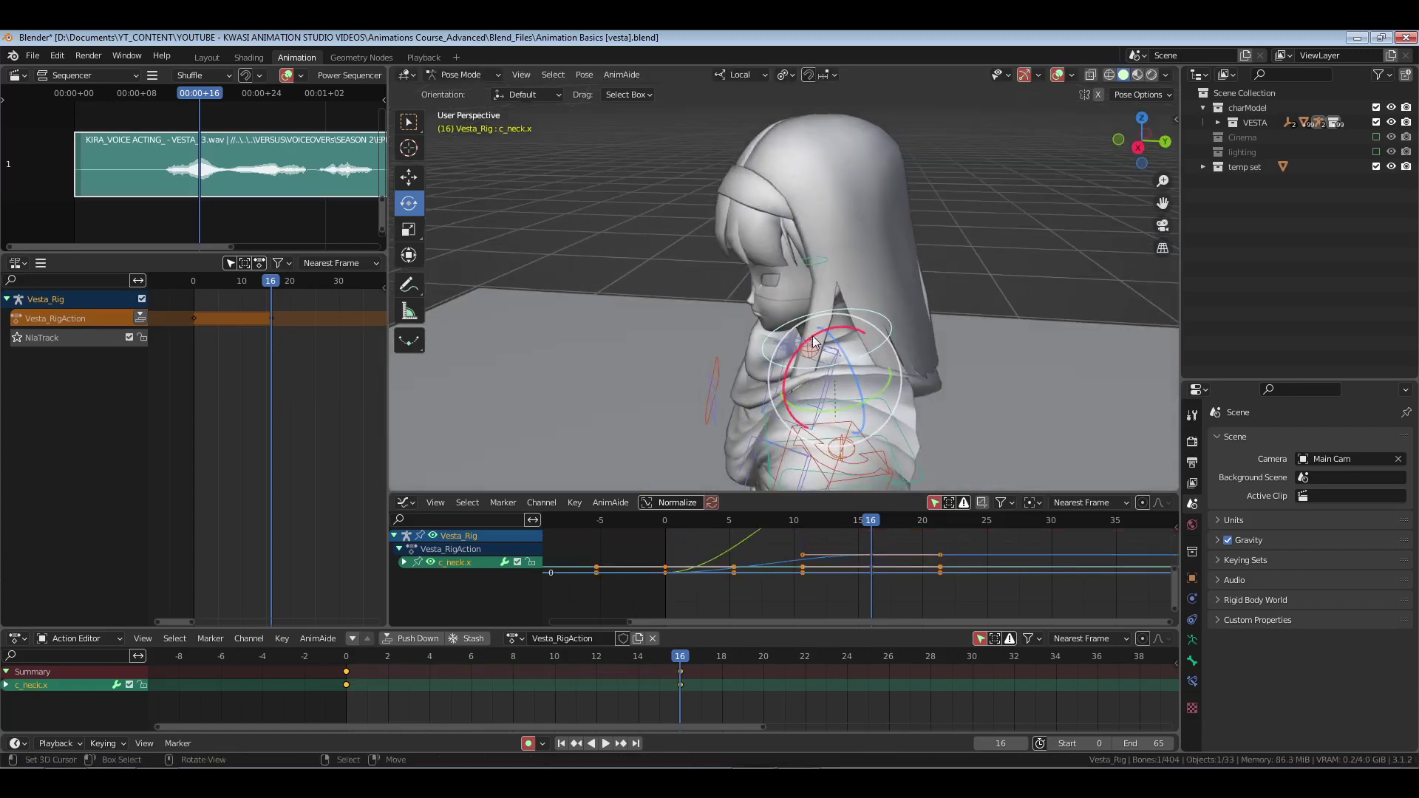
{"action": "left_click_drag", "start_coordinate": [822, 332], "coordinate": [805, 316]}
{"action": "middle_click_drag", "start_coordinate": [693, 421], "coordinate": [794, 378]}
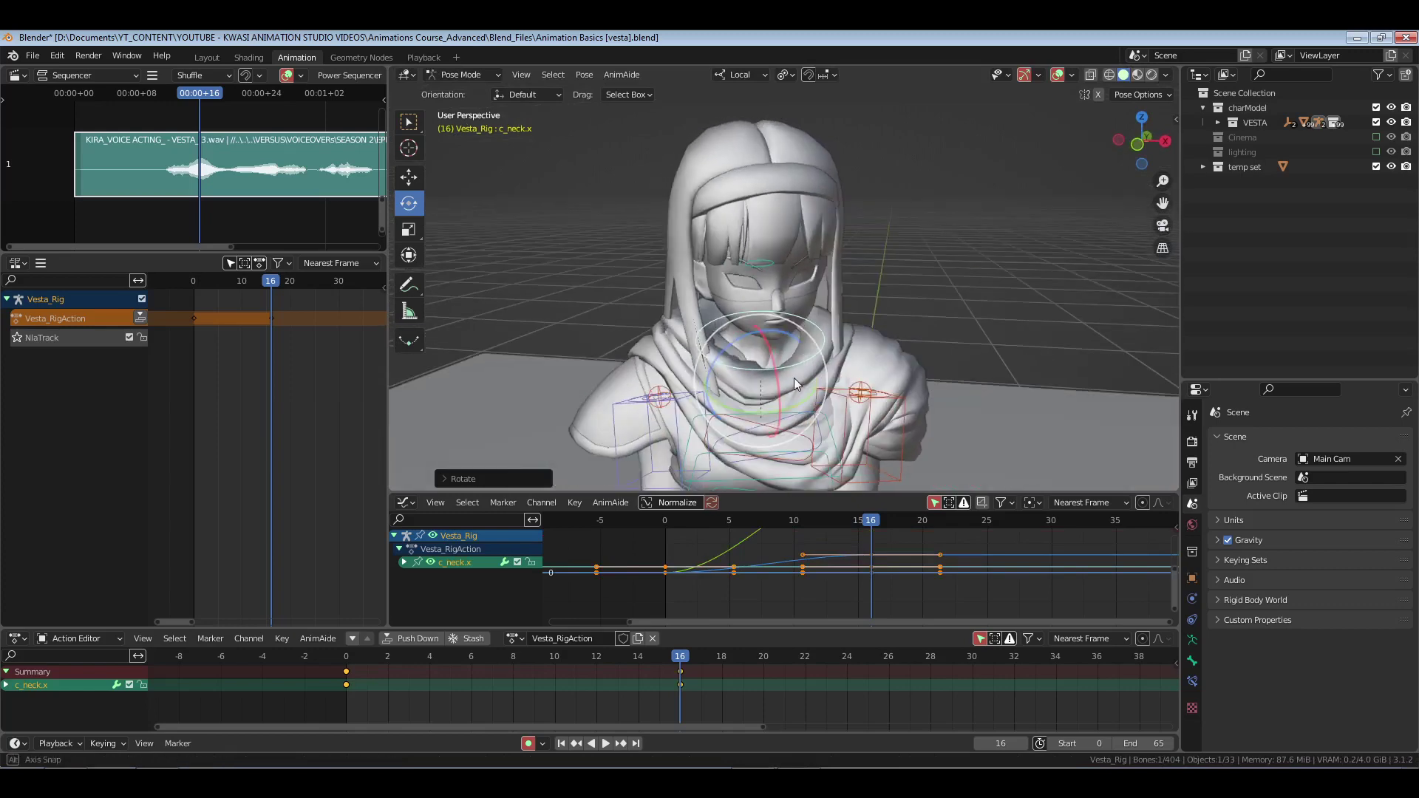
{"action": "key", "text": "r"}
- Tilt the head downward by rotating the c_head.x bone at frame 16
{"action": "left_click_drag", "start_coordinate": [780, 277], "coordinate": [775, 274]}
{"action": "left_click", "coordinate": [763, 264]}
{"action": "middle_click_drag", "start_coordinate": [698, 333], "coordinate": [828, 325]}
{"action": "left_click_drag", "start_coordinate": [787, 288], "coordinate": [799, 316]}
{"action": "middle_click_drag", "start_coordinate": [953, 381], "coordinate": [812, 393]}
- Refine the c_neck.x bone's rotation freely to adjust the lowered head pose at frame 16
{"action": "key", "text": "r"}
{"action": "key", "text": "r"}
{"action": "left_click", "coordinate": [813, 369]}
{"action": "left_click", "coordinate": [813, 370]}
{"action": "key", "text": "r"}
{"action": "left_click_drag", "start_coordinate": [813, 397], "coordinate": [813, 396]}
{"action": "middle_click_drag", "start_coordinate": [812, 395], "coordinate": [824, 360]}
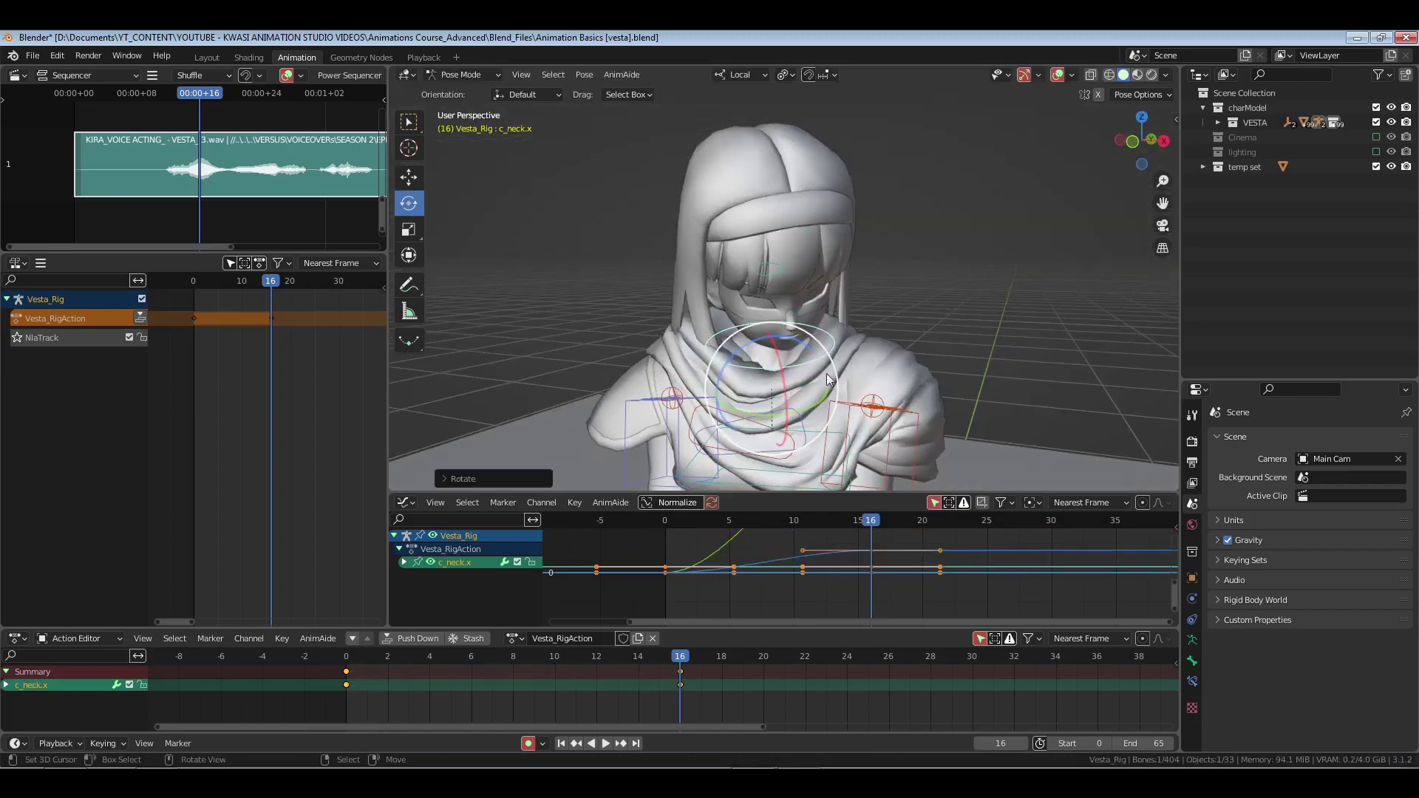
- Make a small additional trackball rotation of the c_neck.x bone at frame 16
{"action": "left_click_drag", "start_coordinate": [805, 374], "coordinate": [806, 380]}
{"action": "middle_click_drag", "start_coordinate": [706, 368], "coordinate": [746, 361]}
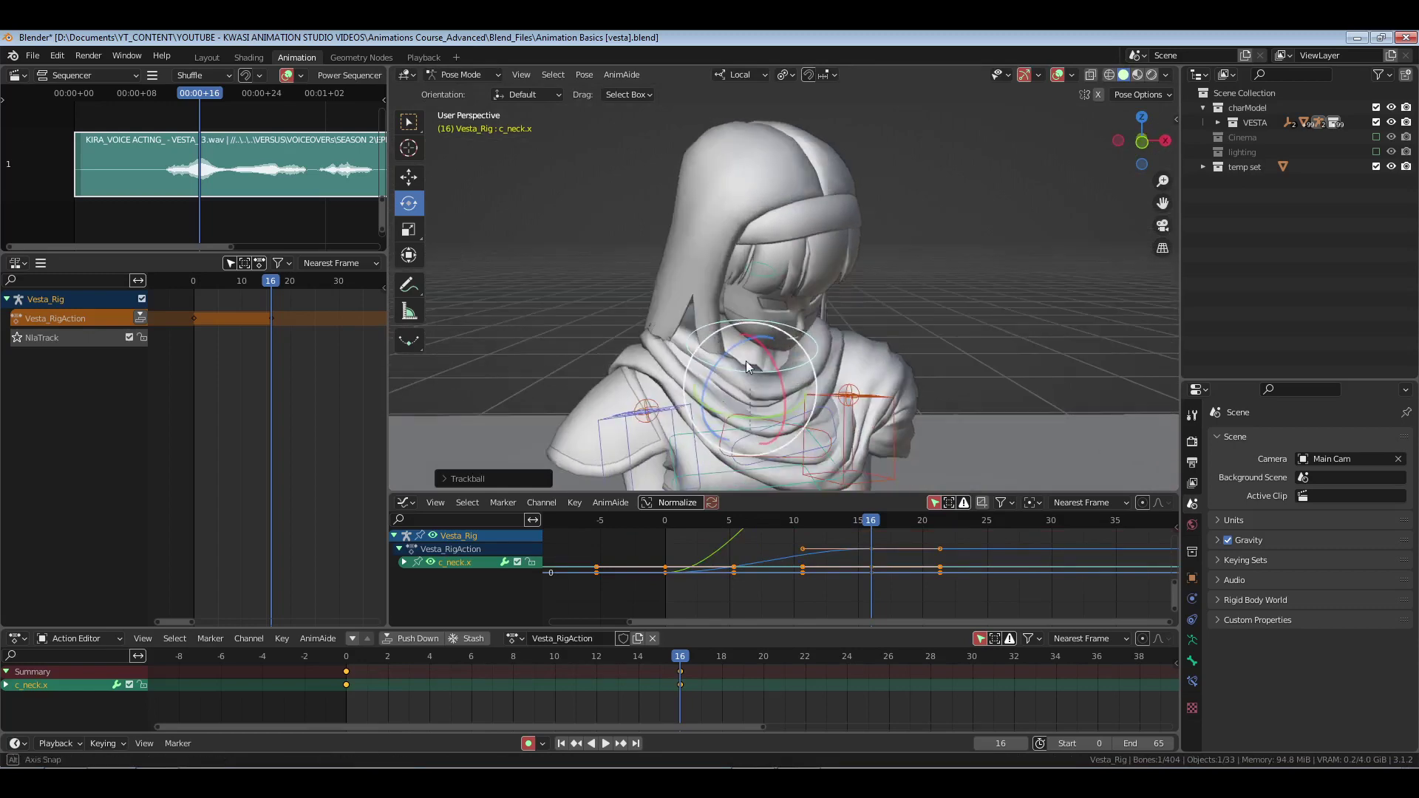
- Play back and scrub the head motion from frame 0, stopping at frame 23
{"action": "left_click", "coordinate": [347, 702]}
{"action": "middle_click_drag", "start_coordinate": [834, 310], "coordinate": [875, 370], "text": "ctrl"}
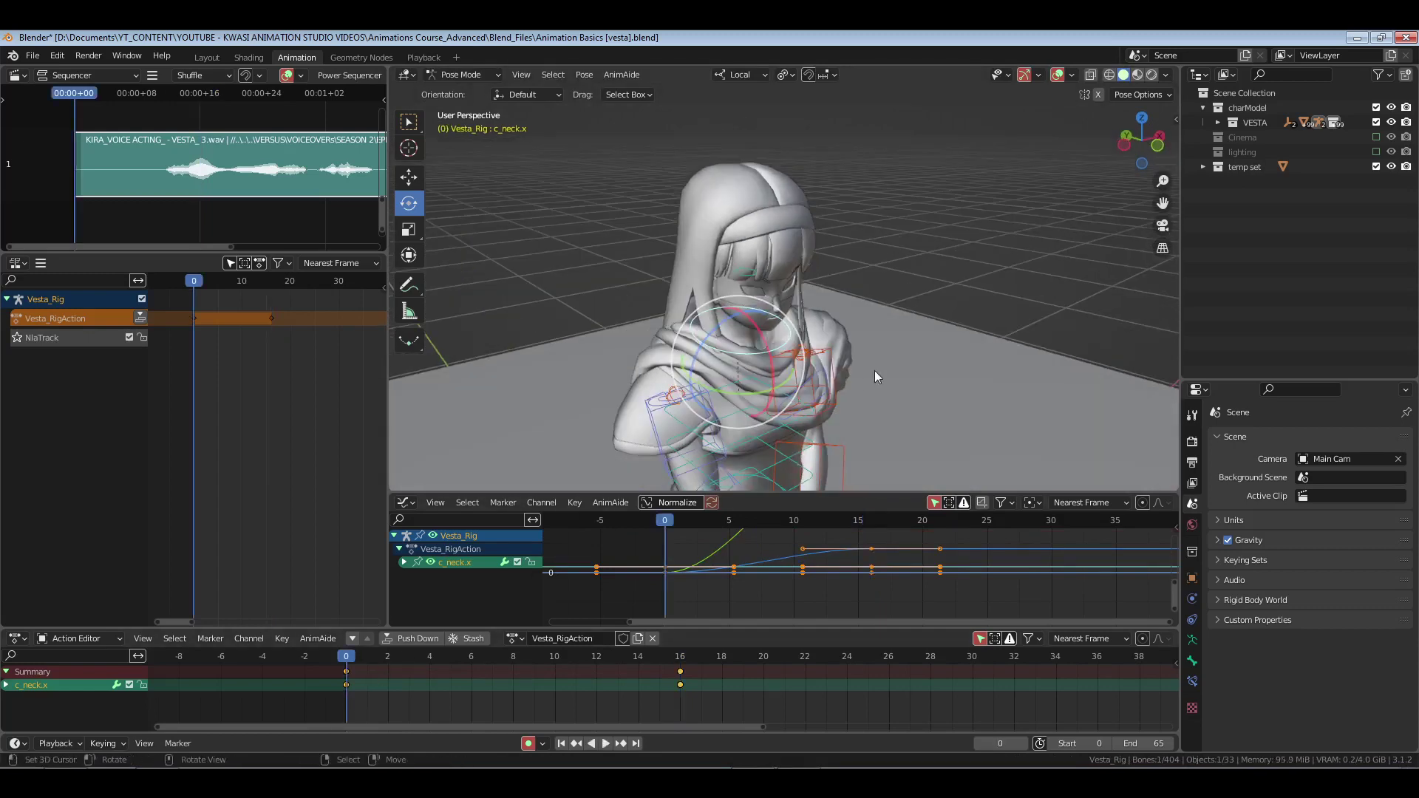
{"action": "key", "text": "space"}
{"action": "key", "text": "space"}
{"action": "left_click", "coordinate": [350, 684]}
{"action": "key", "text": "space"}
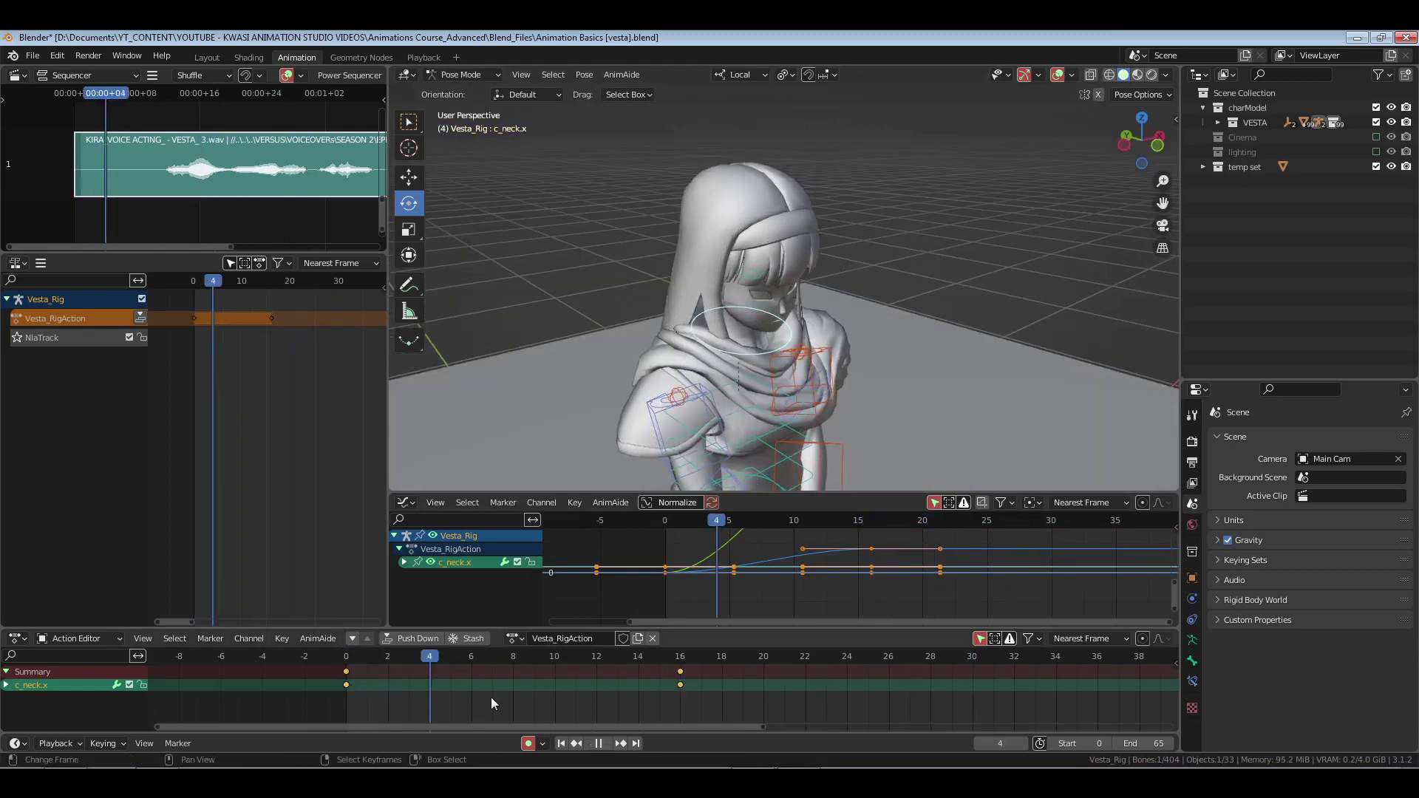
{"action": "left_click_drag", "start_coordinate": [347, 684], "coordinate": [775, 693]}
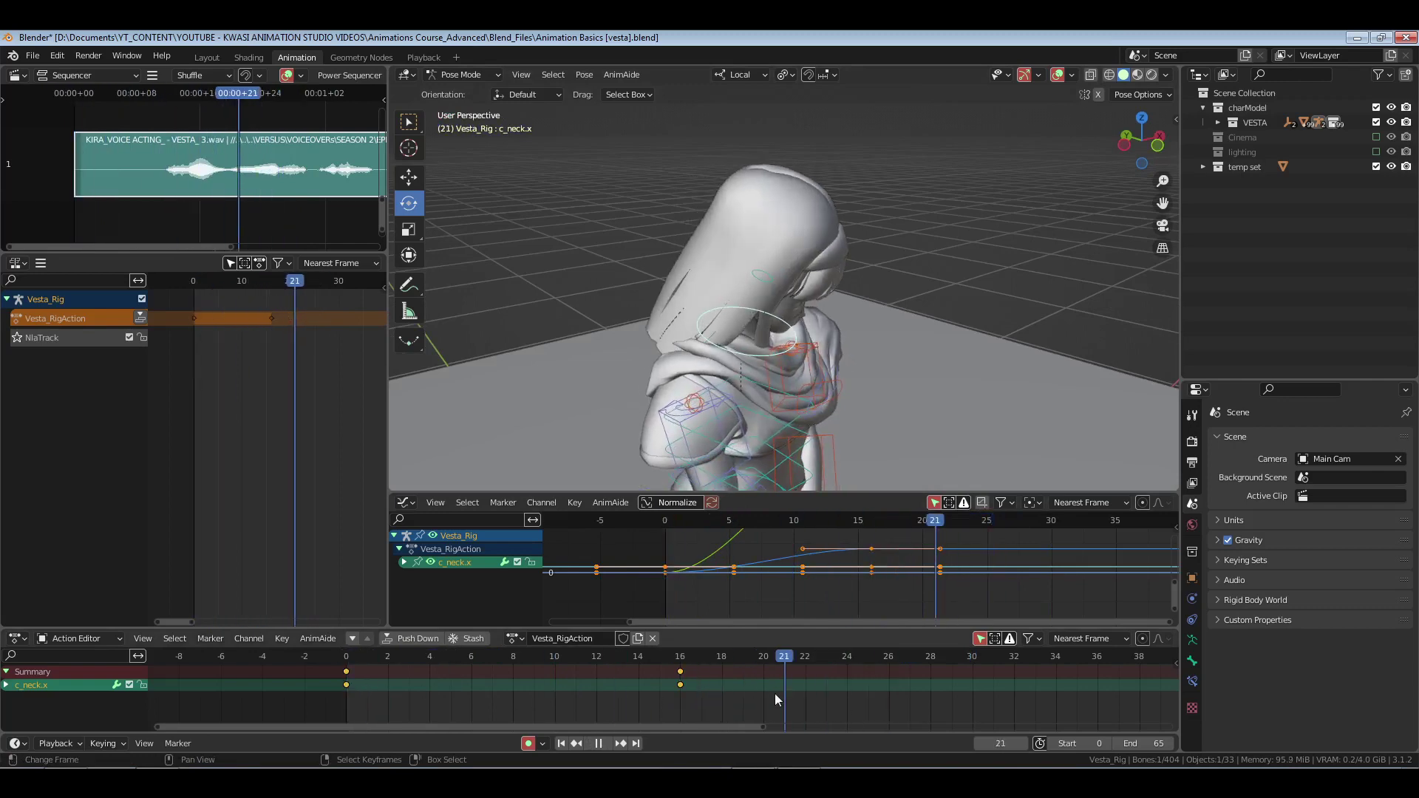
{"action": "left_click", "coordinate": [822, 683]}
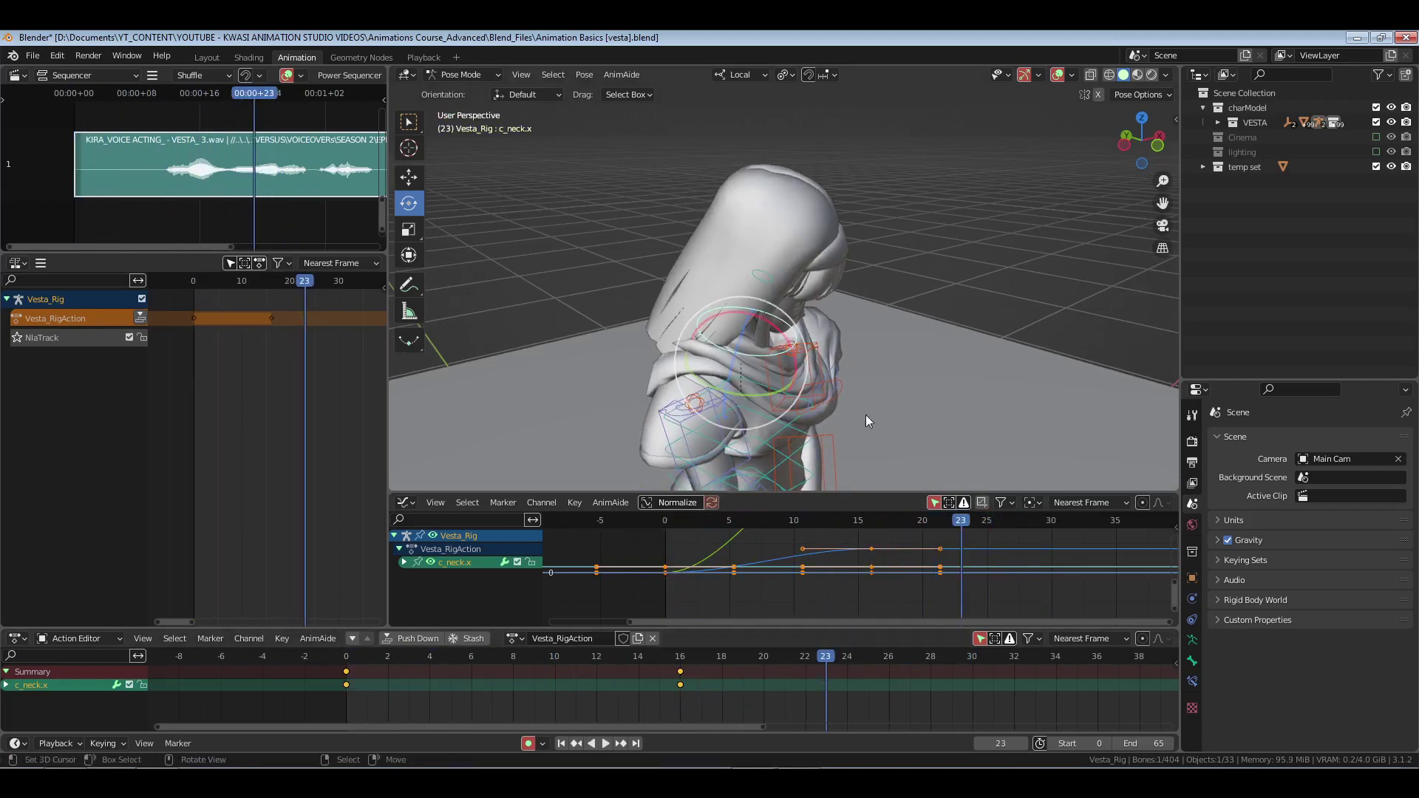
- Select the c_spine_03.x, c_spine_02.x, c_head.x and c_neck.x bones together
{"action": "middle_click_drag", "start_coordinate": [866, 414], "coordinate": [745, 380]}
{"action": "key", "text": "alt+a"}
{"action": "left_click", "coordinate": [752, 396]}
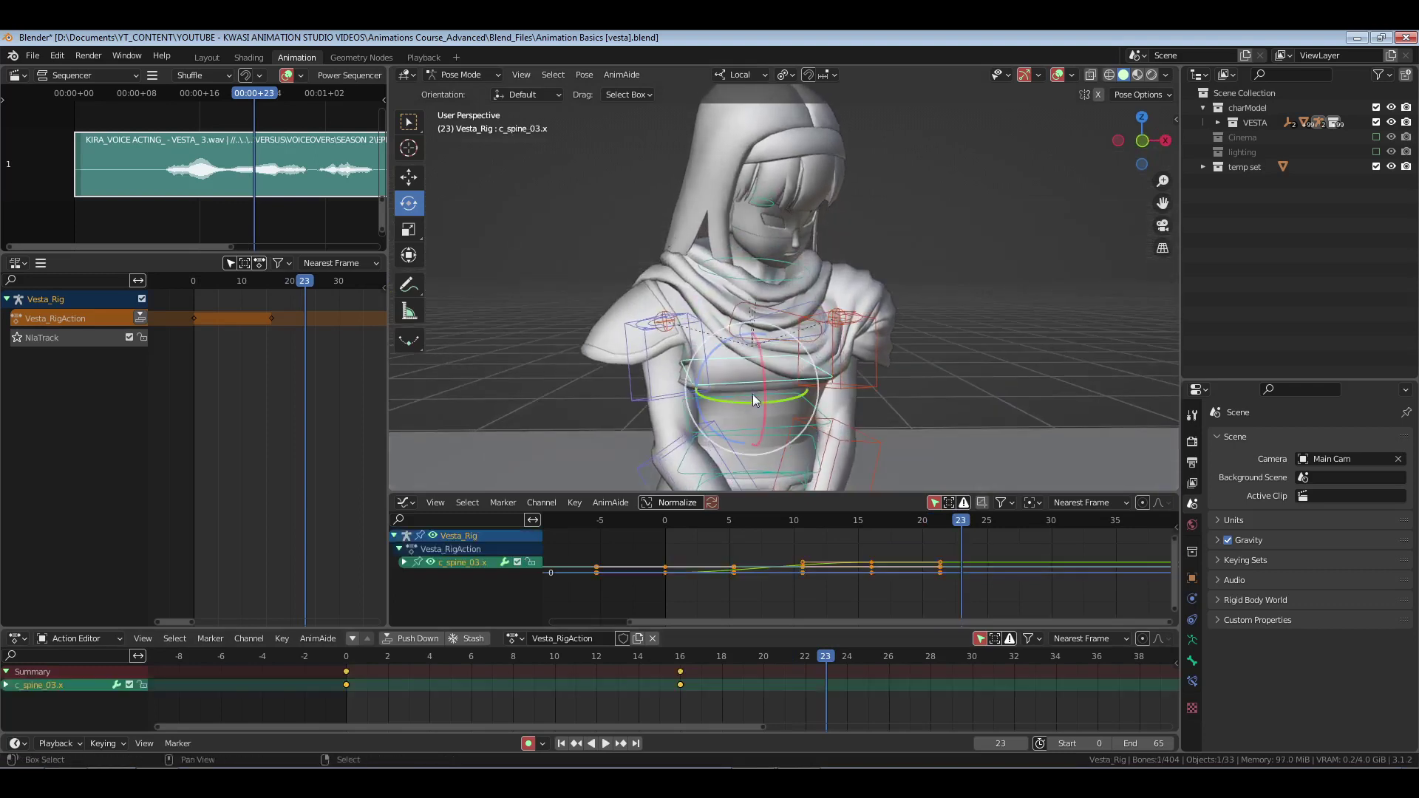
{"action": "left_click", "coordinate": [753, 399], "text": "shift"}
{"action": "key", "text": "shift+space"}
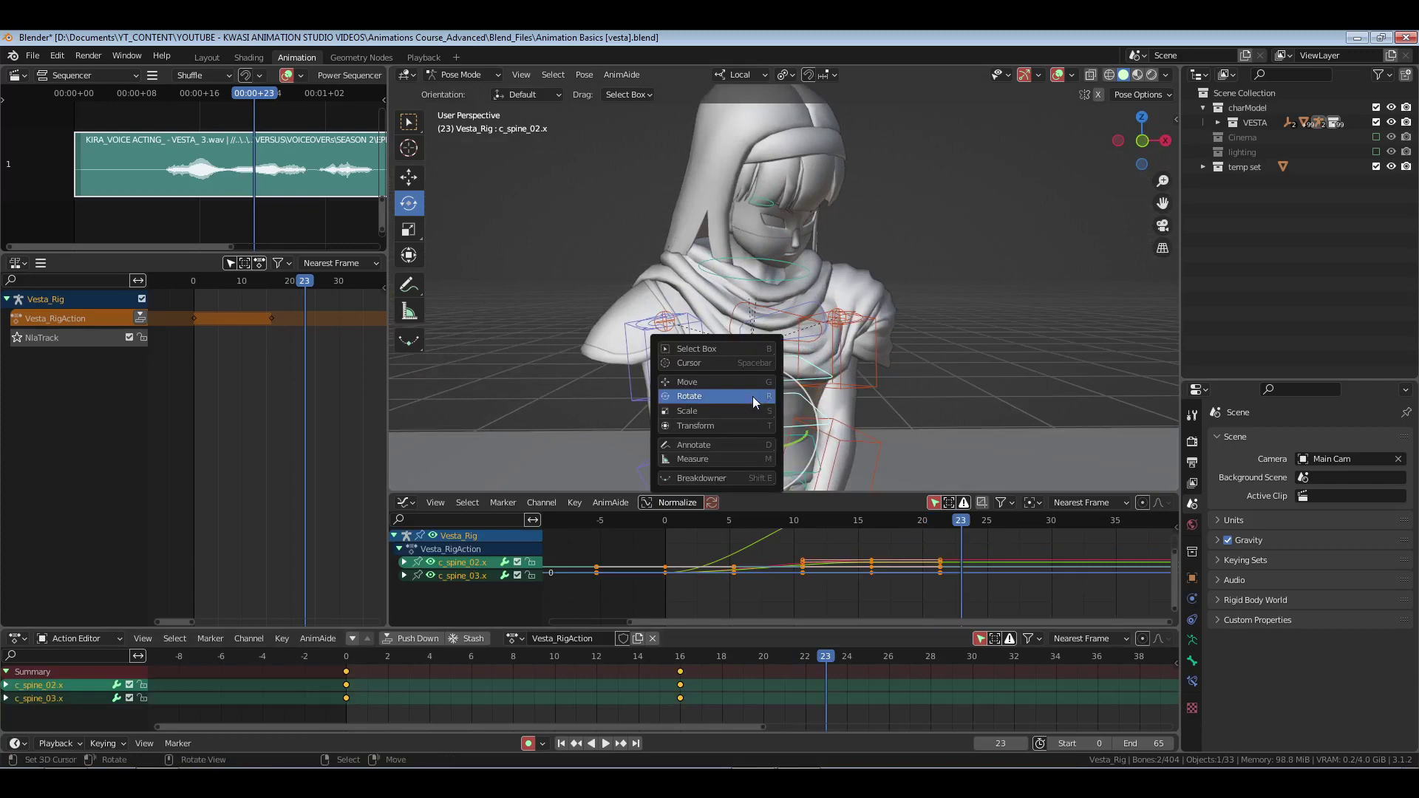
{"action": "key", "text": "b"}
{"action": "left_click", "coordinate": [791, 277], "text": "shift"}
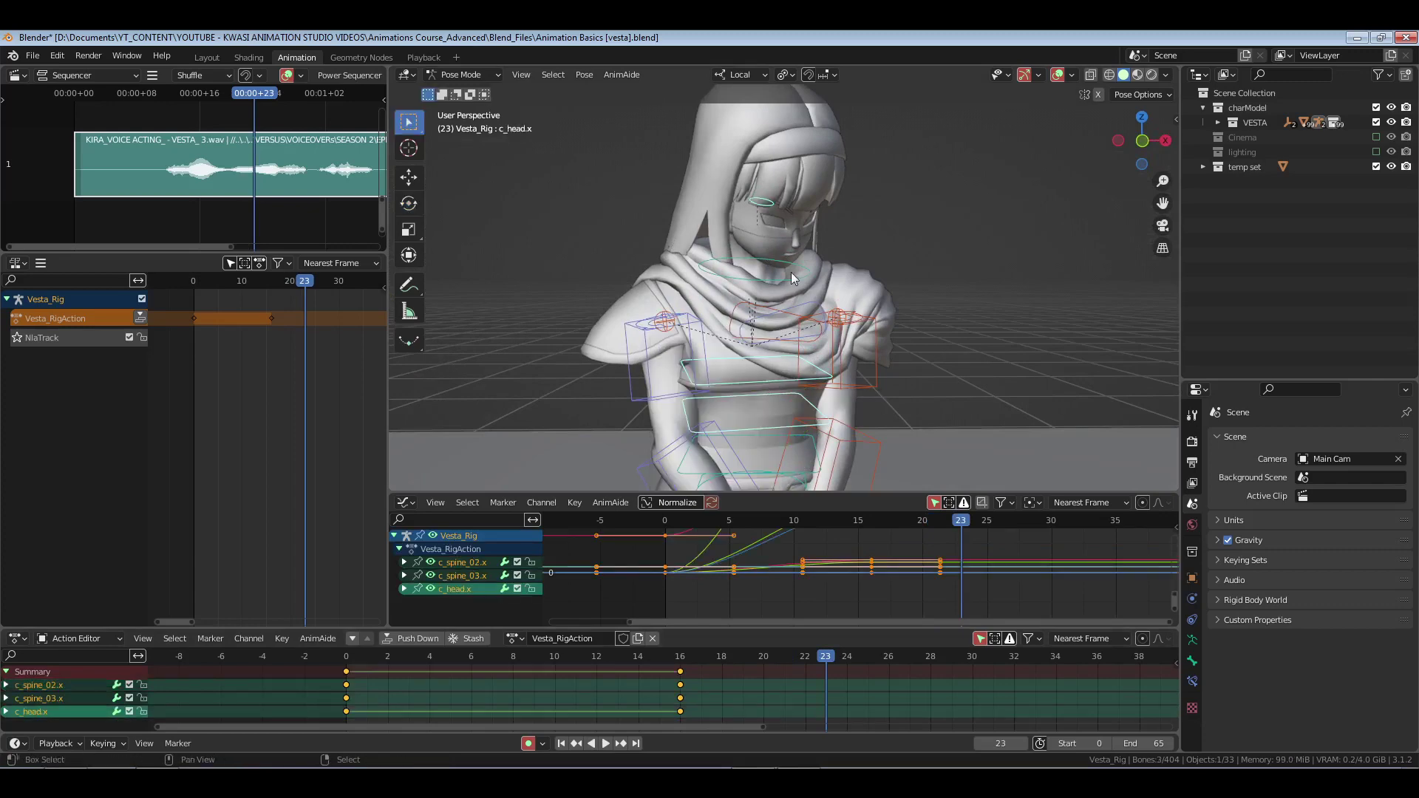
{"action": "left_click", "coordinate": [792, 275], "text": "shift"}
{"action": "key", "text": "shift+space"}
{"action": "key", "text": "r"}
{"action": "middle_click_drag", "start_coordinate": [792, 278], "coordinate": [829, 297]}
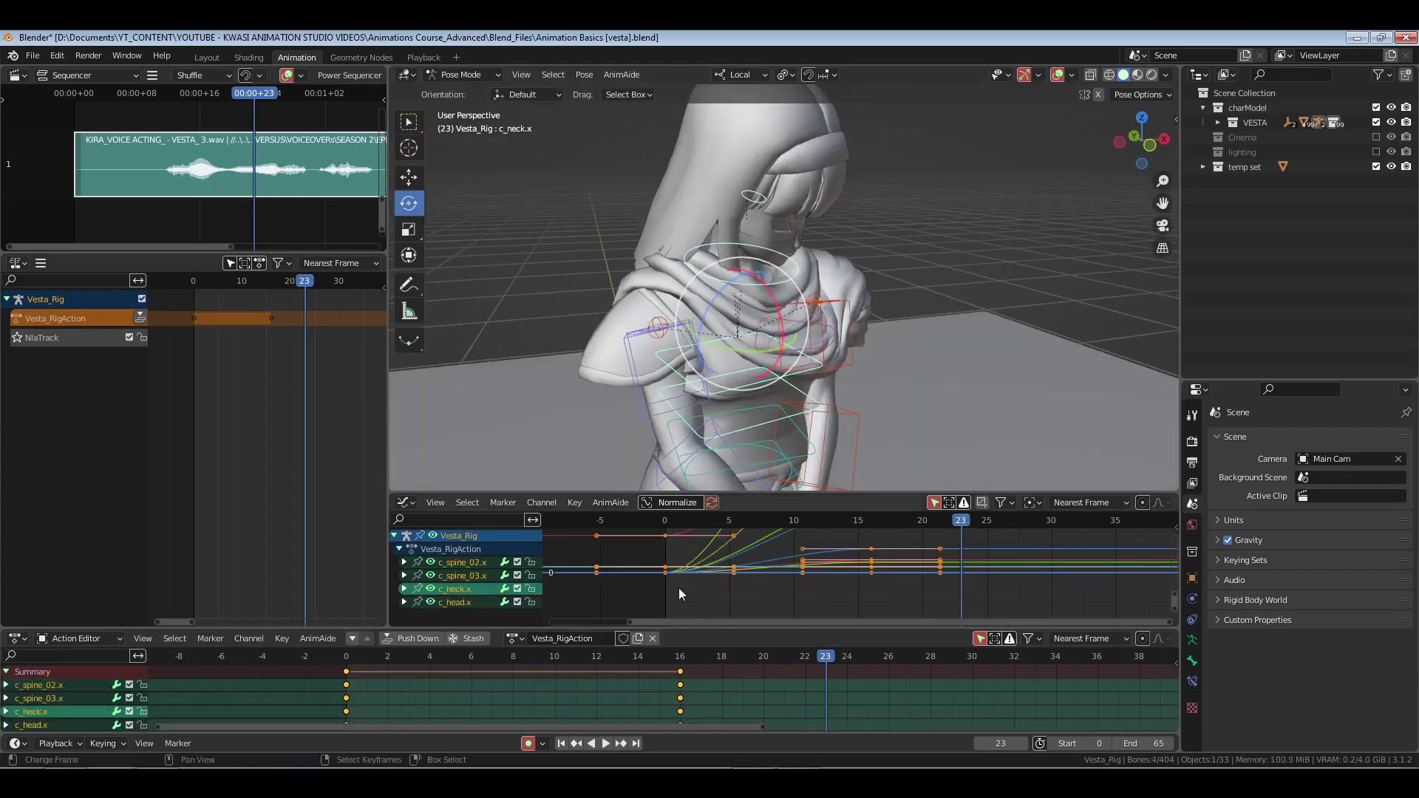
- Snap the selected bones' frame 16 keyframes to the current frame, 23
{"action": "left_click_drag", "start_coordinate": [658, 666], "coordinate": [761, 695]}
{"action": "key", "text": "shift+s"}
{"action": "left_click", "coordinate": [665, 695]}
- Play and scrub the retimed spine, neck and head motion from frame 0
{"action": "left_click", "coordinate": [345, 656]}
{"action": "key", "text": "space"}
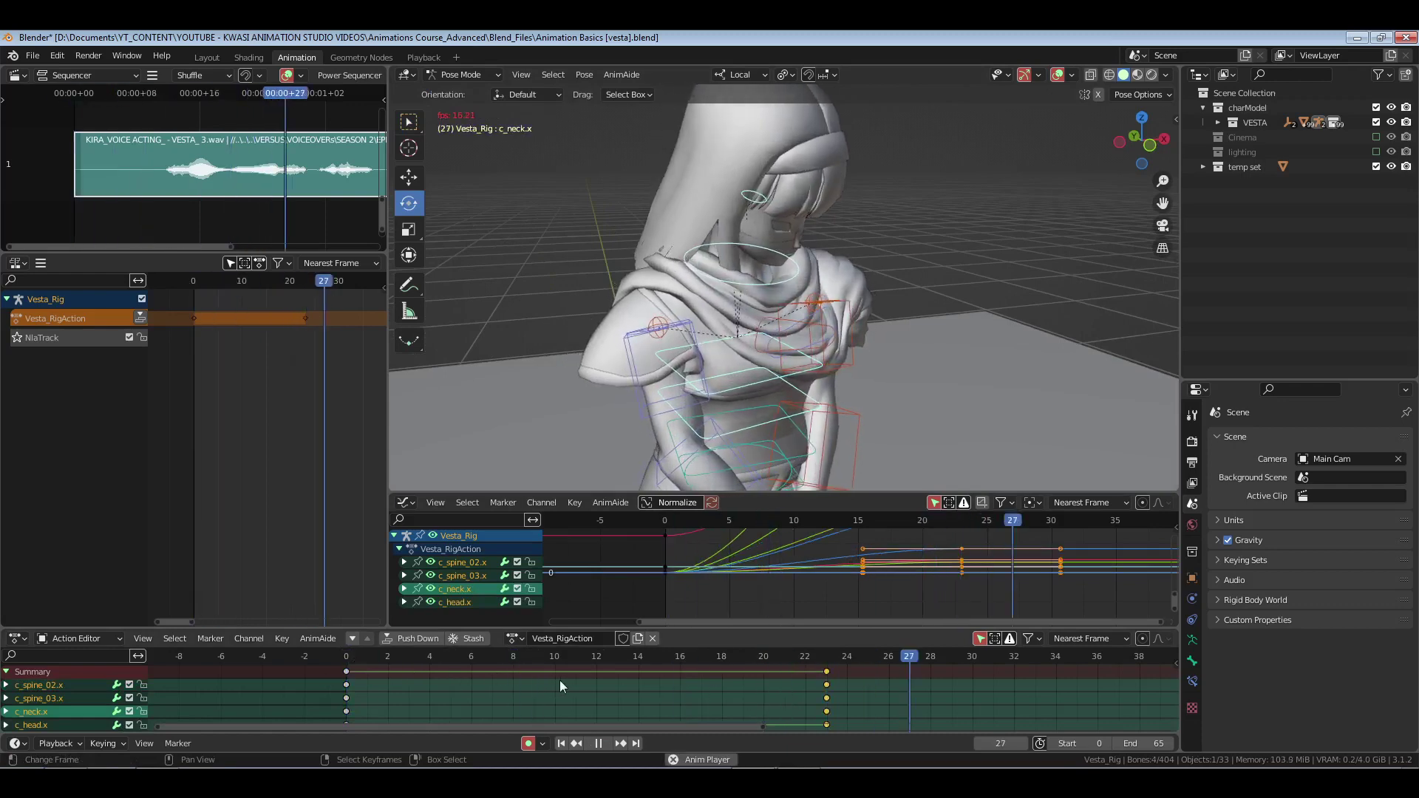
{"action": "left_click_drag", "start_coordinate": [345, 700], "coordinate": [844, 690]}
{"action": "key", "text": "space"}
{"action": "middle_click_drag", "start_coordinate": [844, 690], "coordinate": [809, 690], "text": "ctrl"}
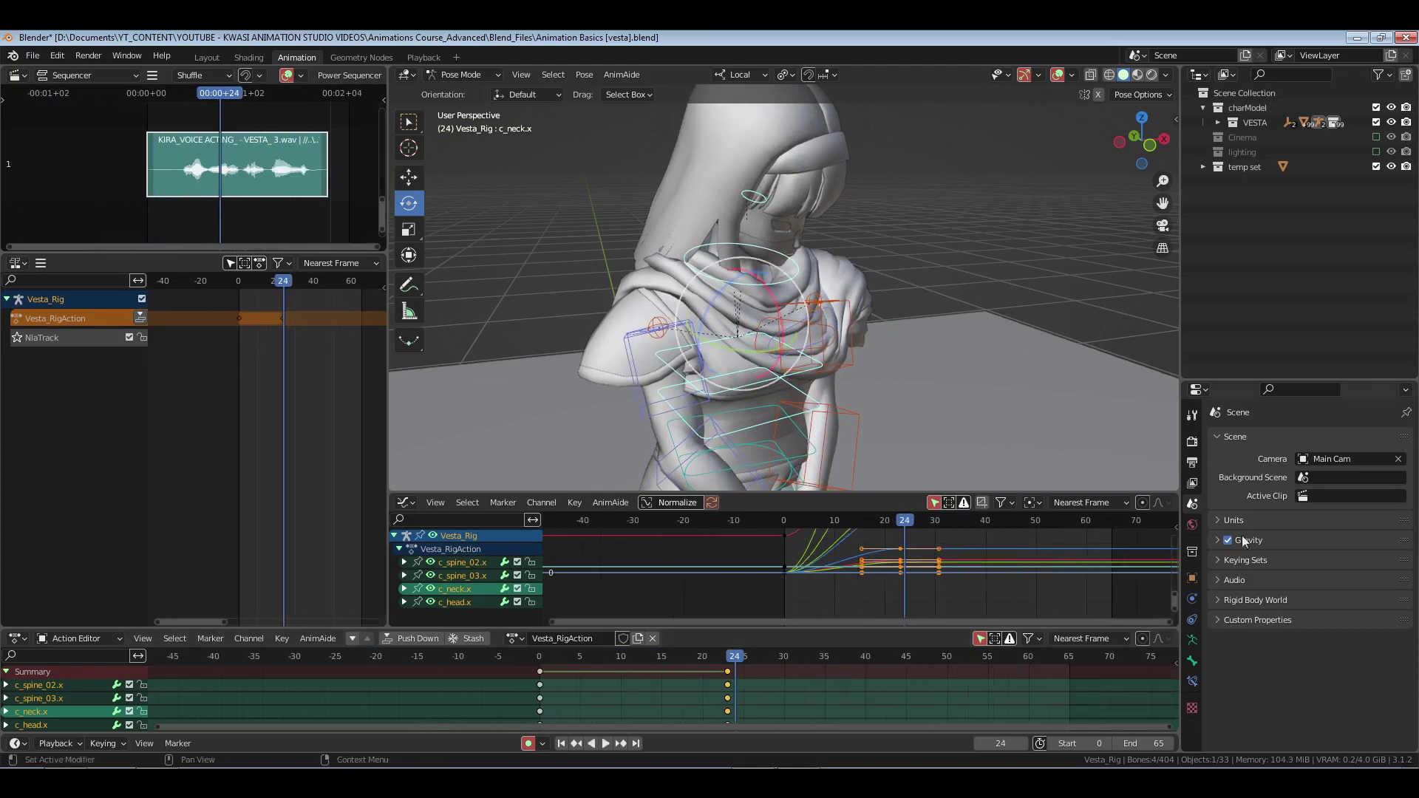
- Check the scene's output frame rate and frame range, and return to the armature properties
{"action": "left_click", "coordinate": [1191, 441]}
{"action": "left_click", "coordinate": [1191, 462]}
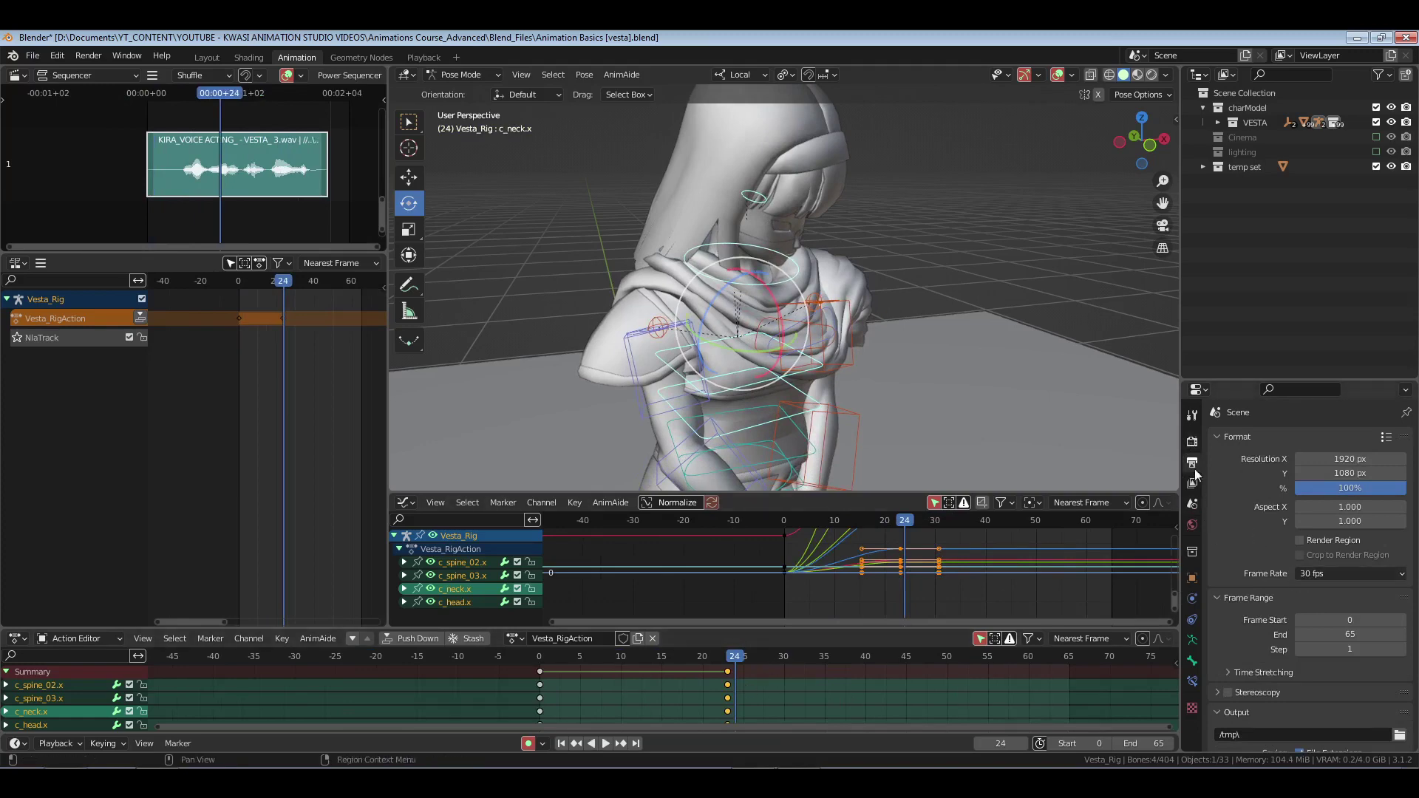
{"action": "left_click", "coordinate": [1194, 641]}
- Play the animation, return to frame 0 and save the Blender file
{"action": "key", "text": "space"}
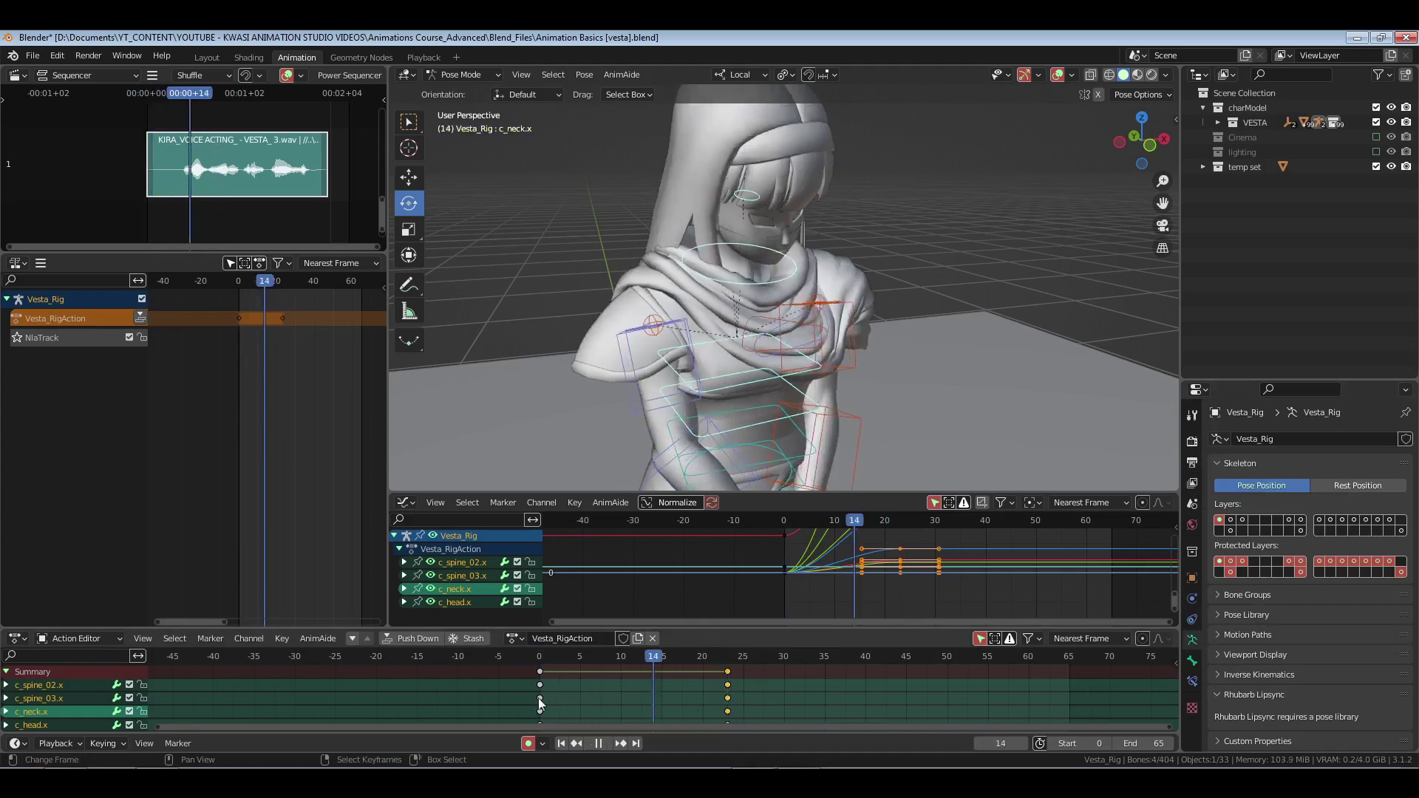
{"action": "key", "text": "Escape"}
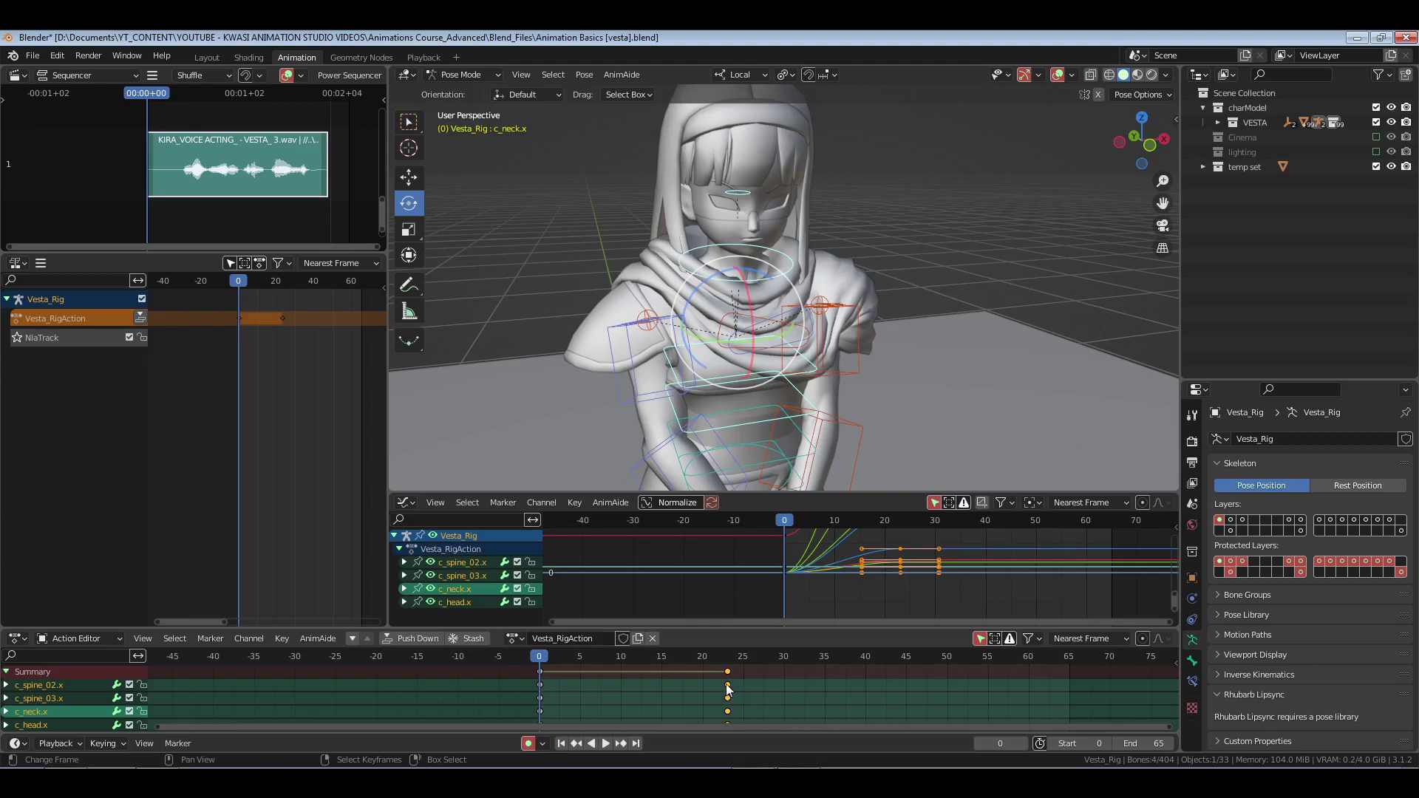
{"action": "key", "text": "ctrl+s"}
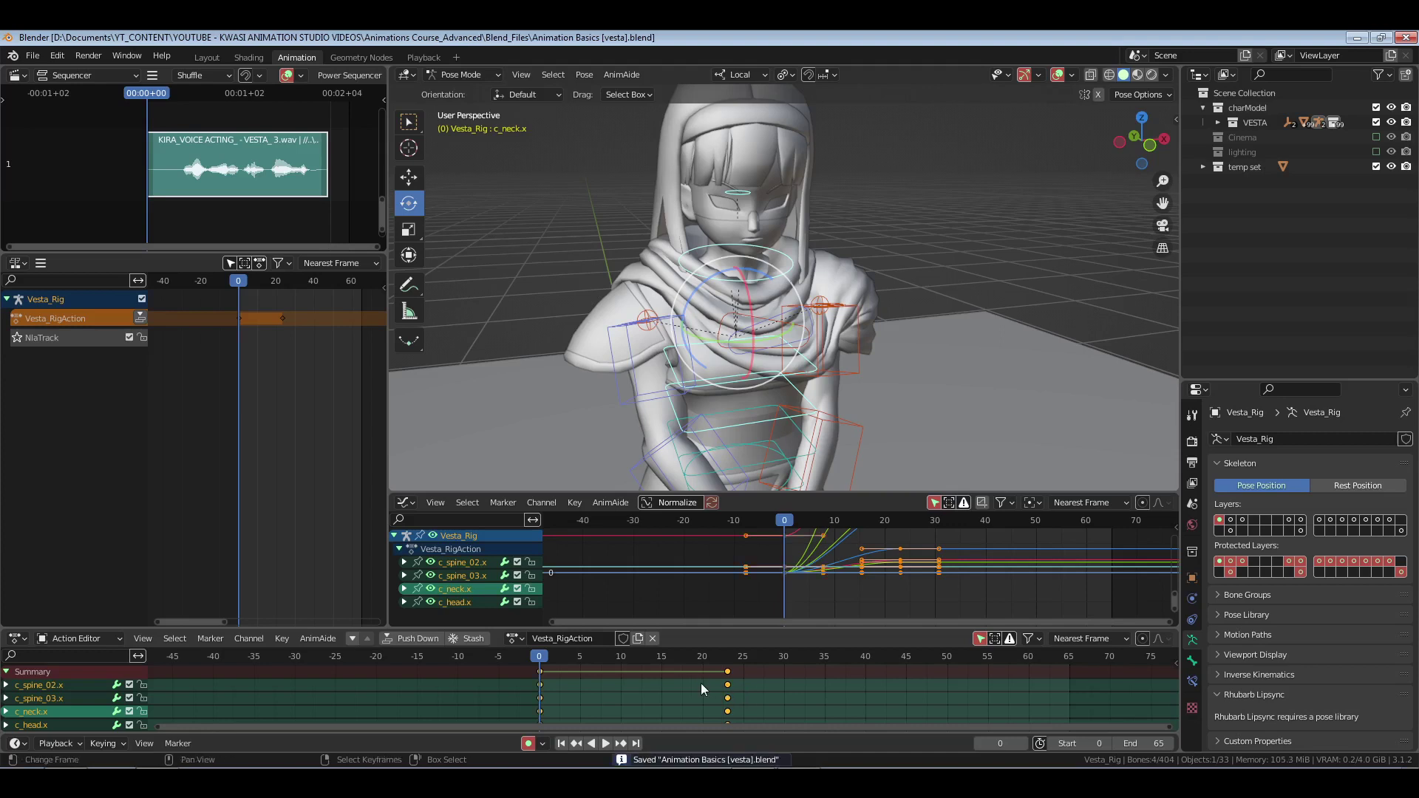
- Open the interpolation mode options for the spine, neck and head keyframes
{"action": "key", "text": "t"}
{"action": "left_click", "coordinate": [419, 688]}
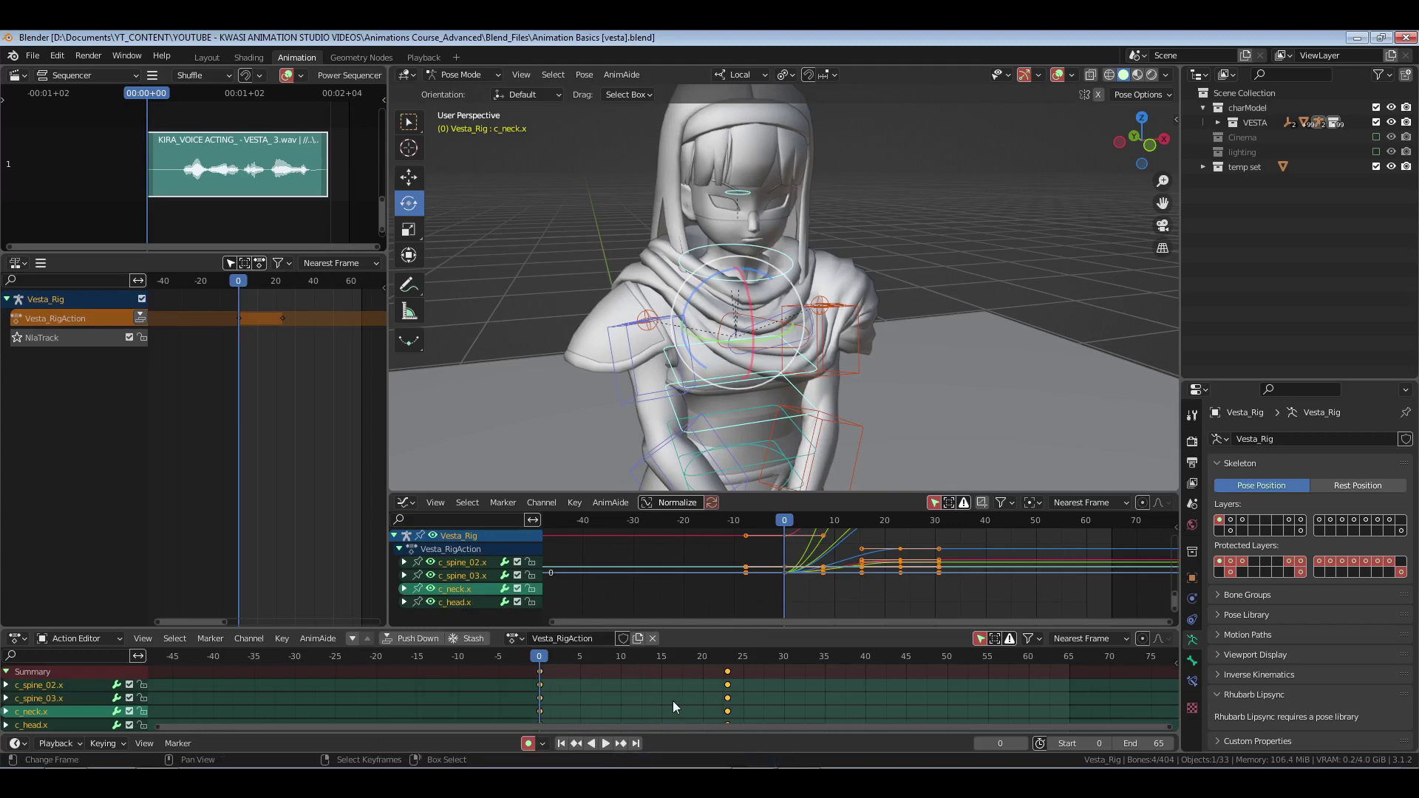
{"action": "key", "text": "t"}
{"action": "left_click", "coordinate": [637, 689]}
- Play the animation again and scrub from frame 0 to frame 23
{"action": "key", "text": "space"}
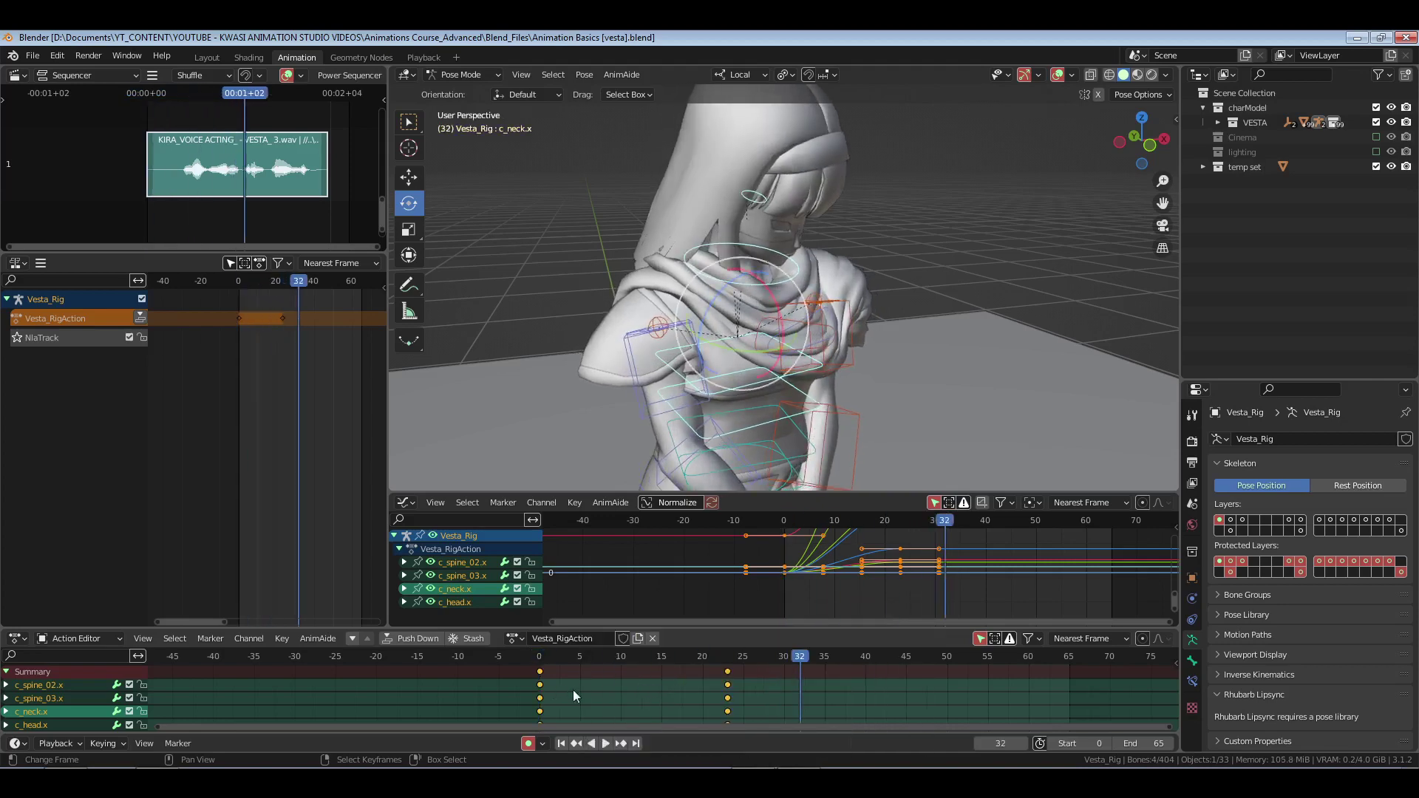
{"action": "key", "text": "Escape"}
{"action": "left_click_drag", "start_coordinate": [543, 697], "coordinate": [727, 690]}
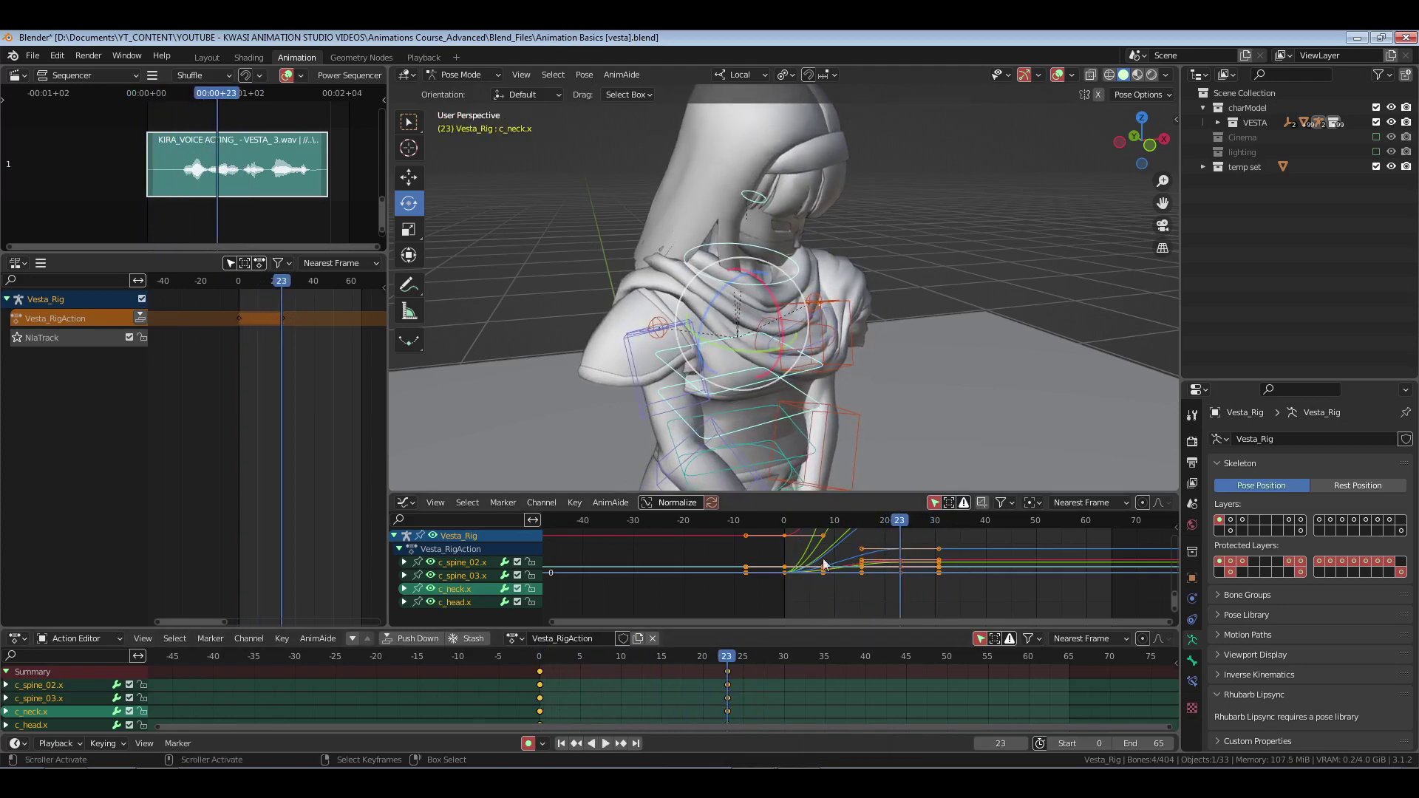
- Select the c_head.x bone and adjust its rotation in the lowered pose at frame 23
{"action": "middle_click_drag", "start_coordinate": [842, 317], "coordinate": [840, 358]}
{"action": "scroll", "coordinate": [768, 355], "scroll_direction": "up", "scroll_amount": 2}
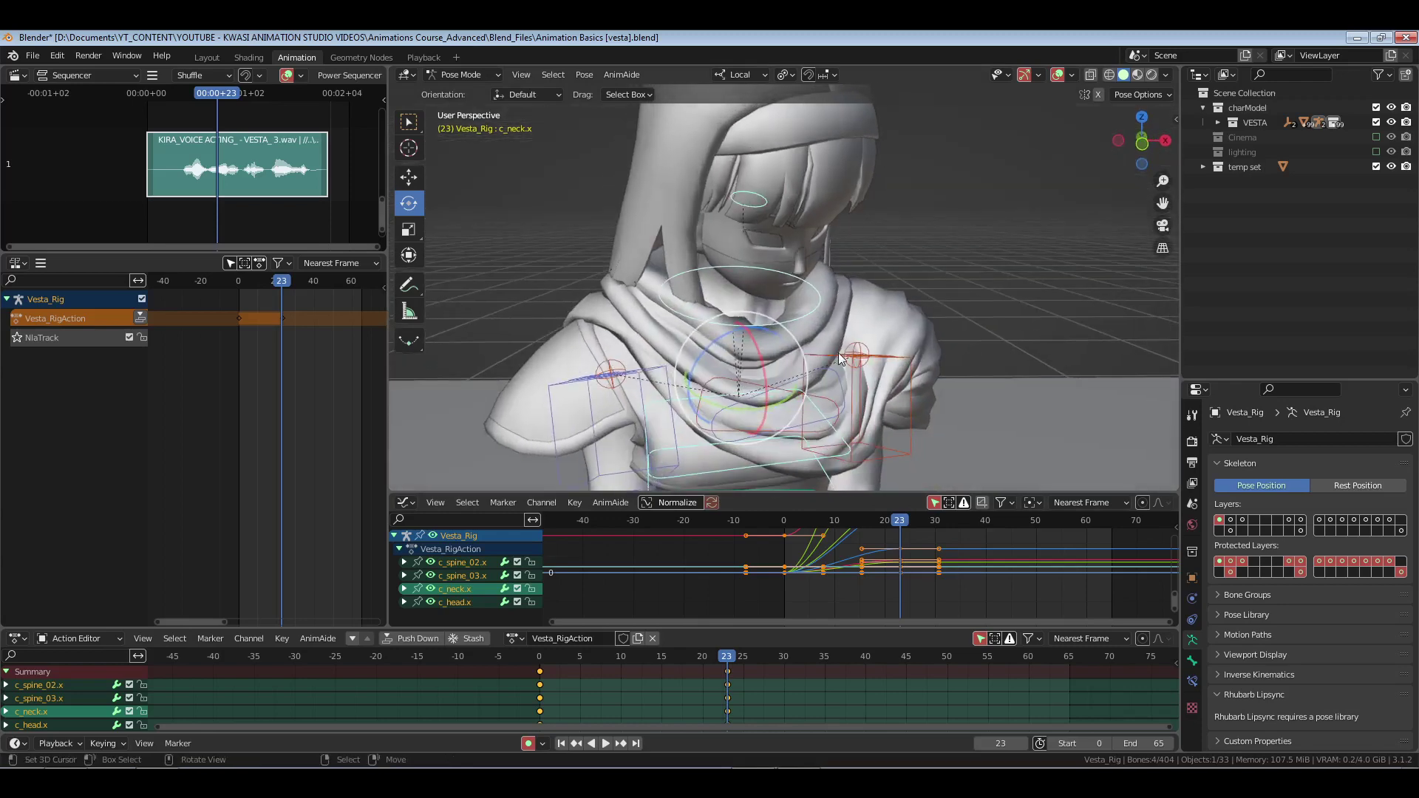
{"action": "middle_click_drag", "start_coordinate": [819, 352], "coordinate": [839, 350]}
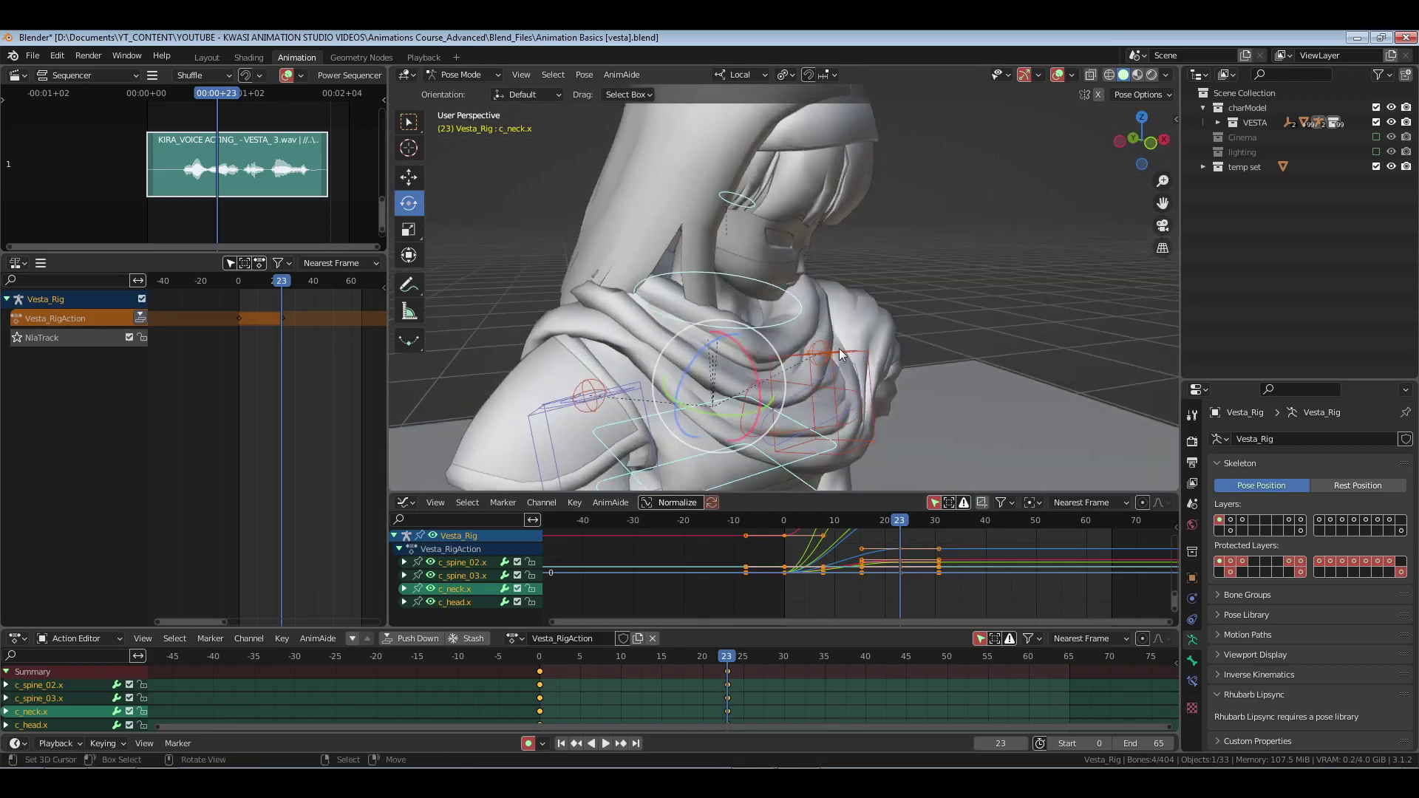
{"action": "mouse_move", "coordinate": [839, 348]}
{"action": "middle_mouse_down"}
{"action": "mouse_move", "coordinate": [872, 340]}
{"action": "mouse_move", "coordinate": [791, 329]}
{"action": "mouse_move", "coordinate": [821, 336]}
{"action": "middle_mouse_up"}
{"action": "left_click", "coordinate": [741, 198]}
{"action": "middle_click_drag", "start_coordinate": [947, 343], "coordinate": [790, 134]}
{"action": "left_click_drag", "start_coordinate": [770, 127], "coordinate": [813, 161]}
{"action": "middle_click_drag", "start_coordinate": [781, 283], "coordinate": [779, 238]}
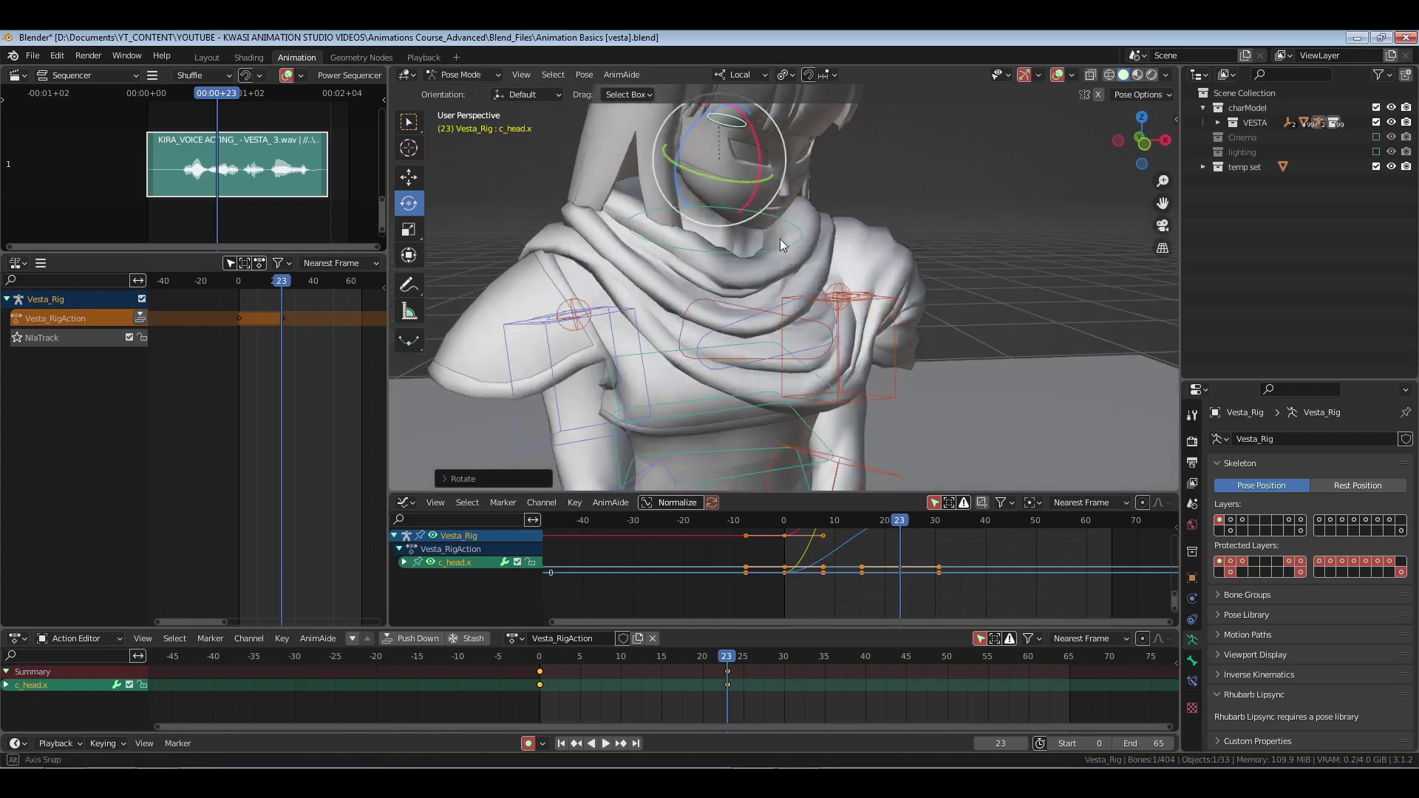
- Select the c_neck.x bone and rotate it at frame 23
{"action": "right_click", "coordinate": [703, 282]}
{"action": "middle_click_drag", "start_coordinate": [703, 281], "coordinate": [769, 303]}
{"action": "left_click_drag", "start_coordinate": [732, 266], "coordinate": [743, 288]}
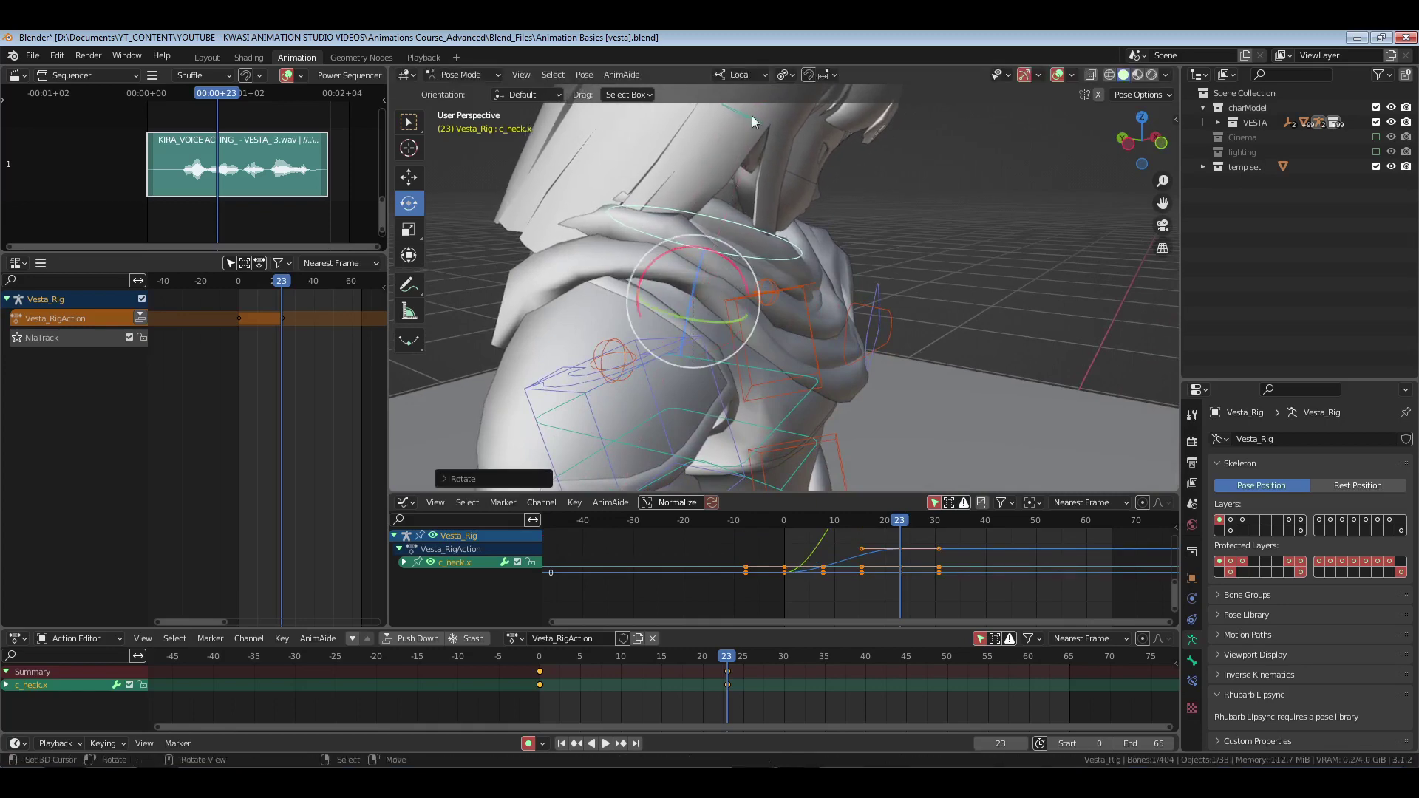
- Select the c_head.x bone and shift its frame 23 keyframe 2 frames, to frame 25
{"action": "right_click", "coordinate": [753, 118]}
{"action": "middle_click_drag", "start_coordinate": [842, 235], "coordinate": [778, 257]}
{"action": "left_click", "coordinate": [788, 700]}
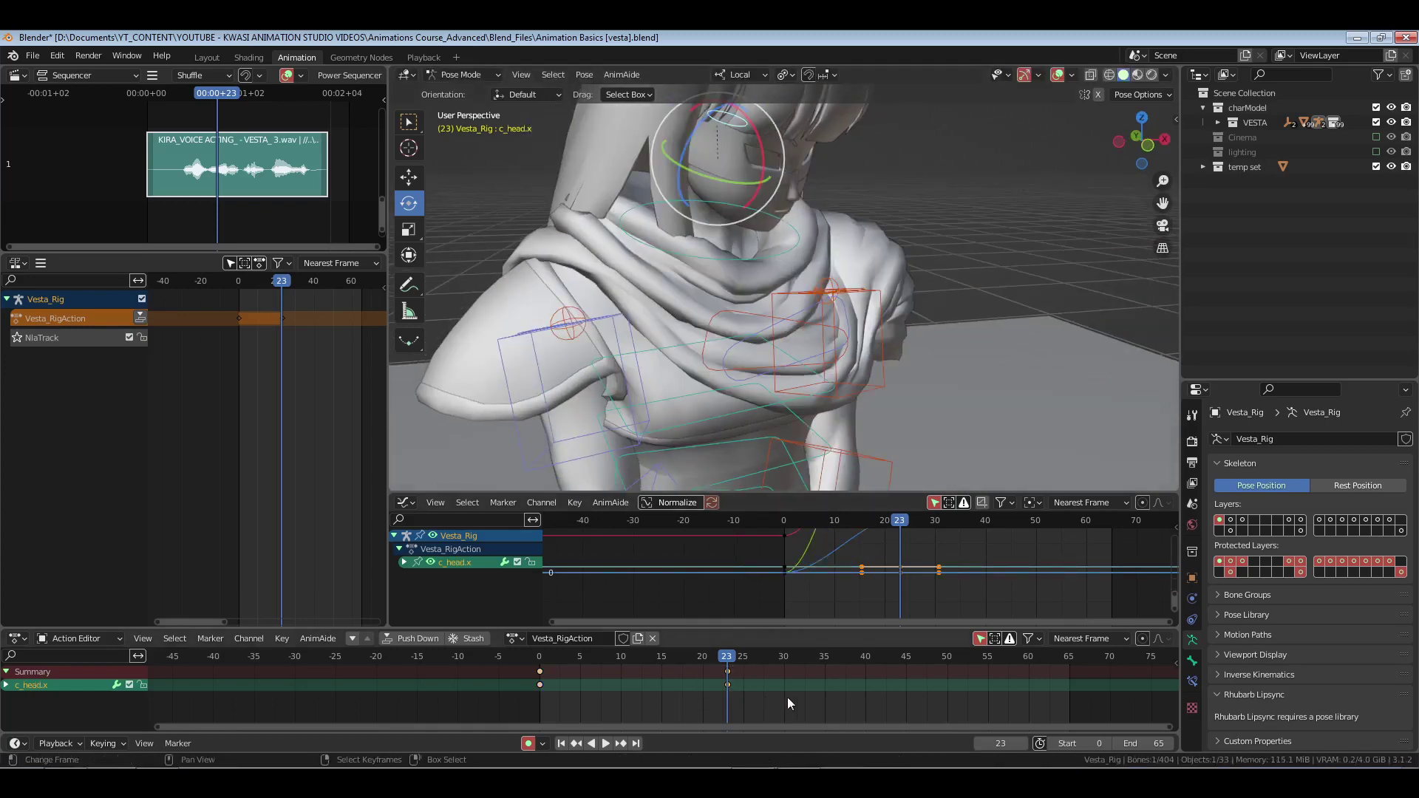
{"action": "key", "text": "g"}
{"action": "key", "text": "2"}
{"action": "key", "text": "Return"}
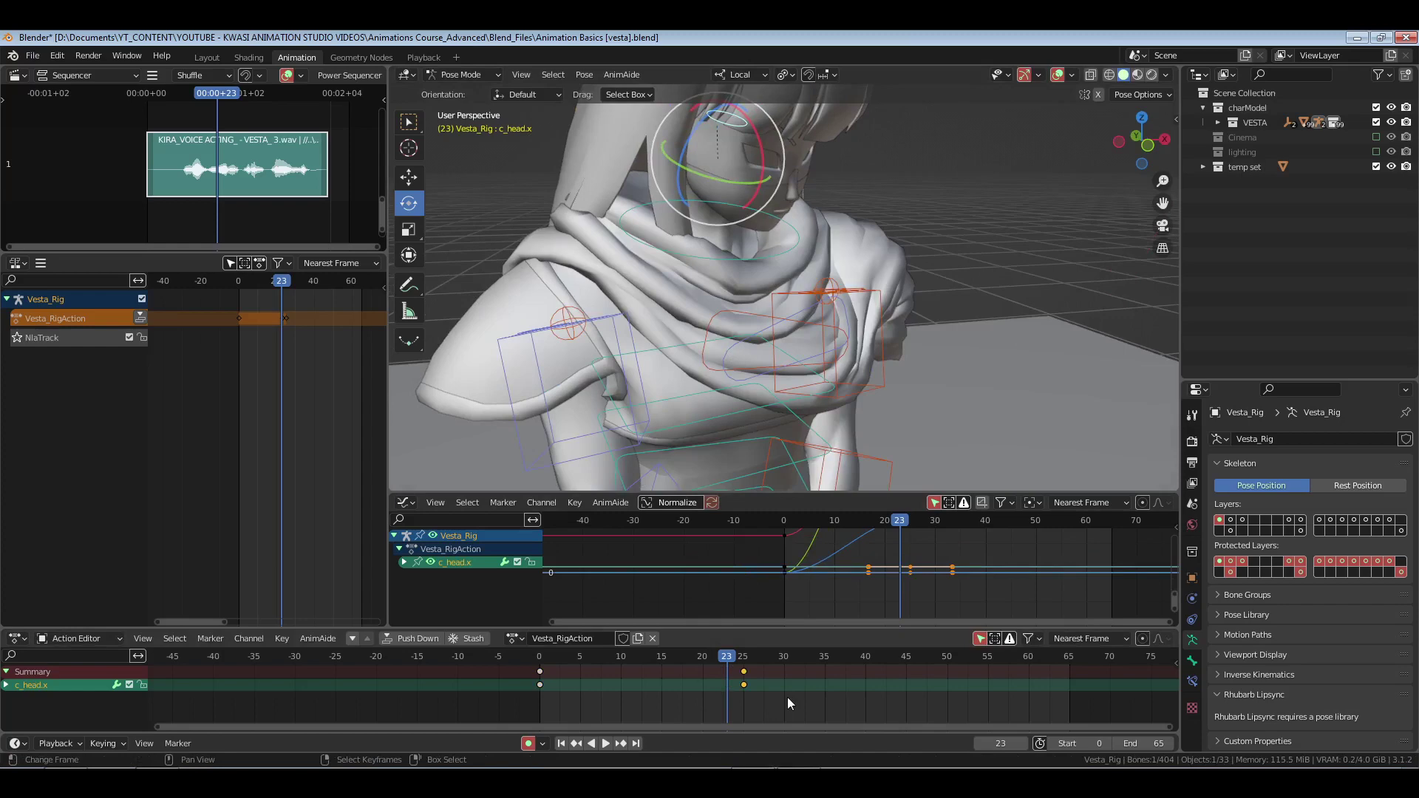
- Play the animation to review the delayed head keyframe, returning to frame 0
{"action": "left_click", "coordinate": [522, 712]}
{"action": "key", "text": "space"}
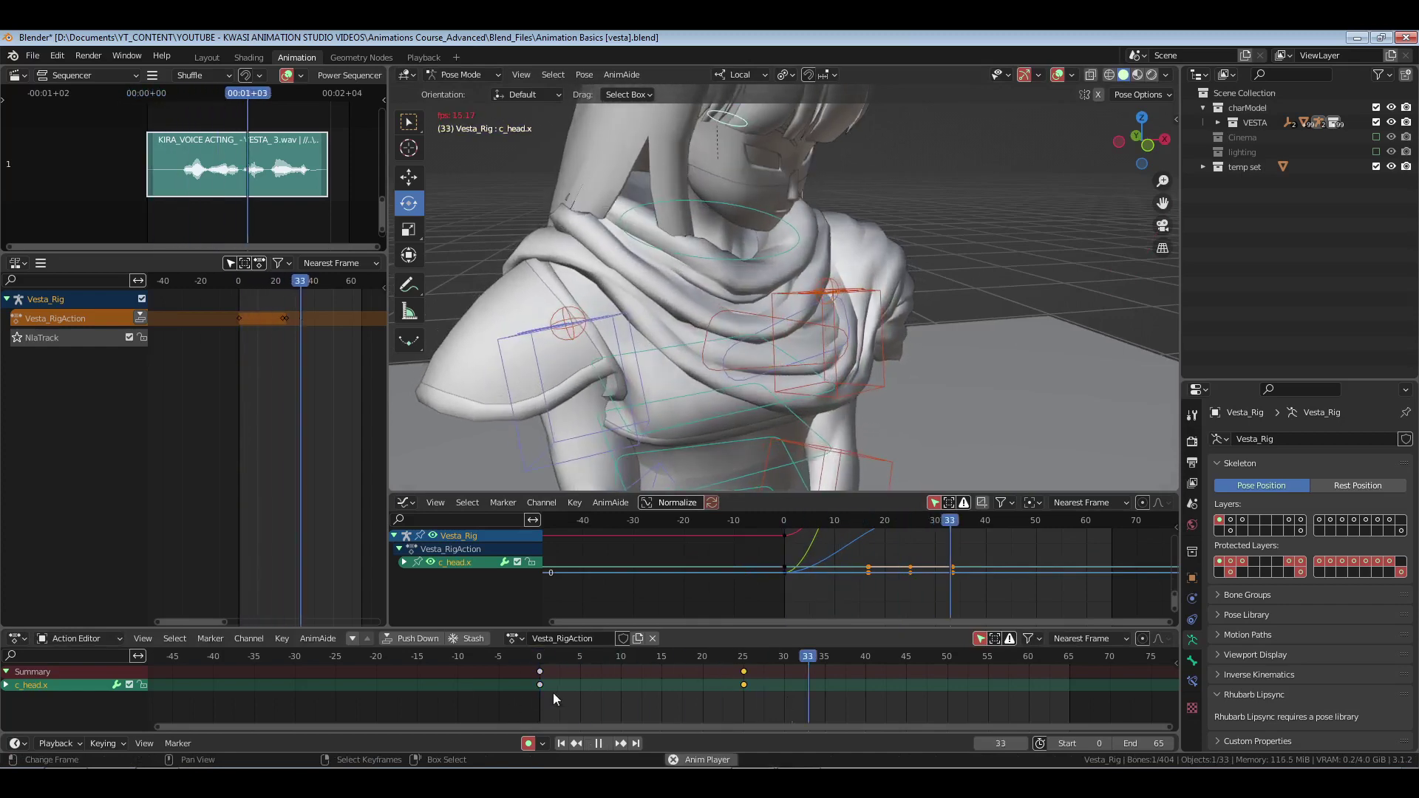
{"action": "key", "text": "Escape"}
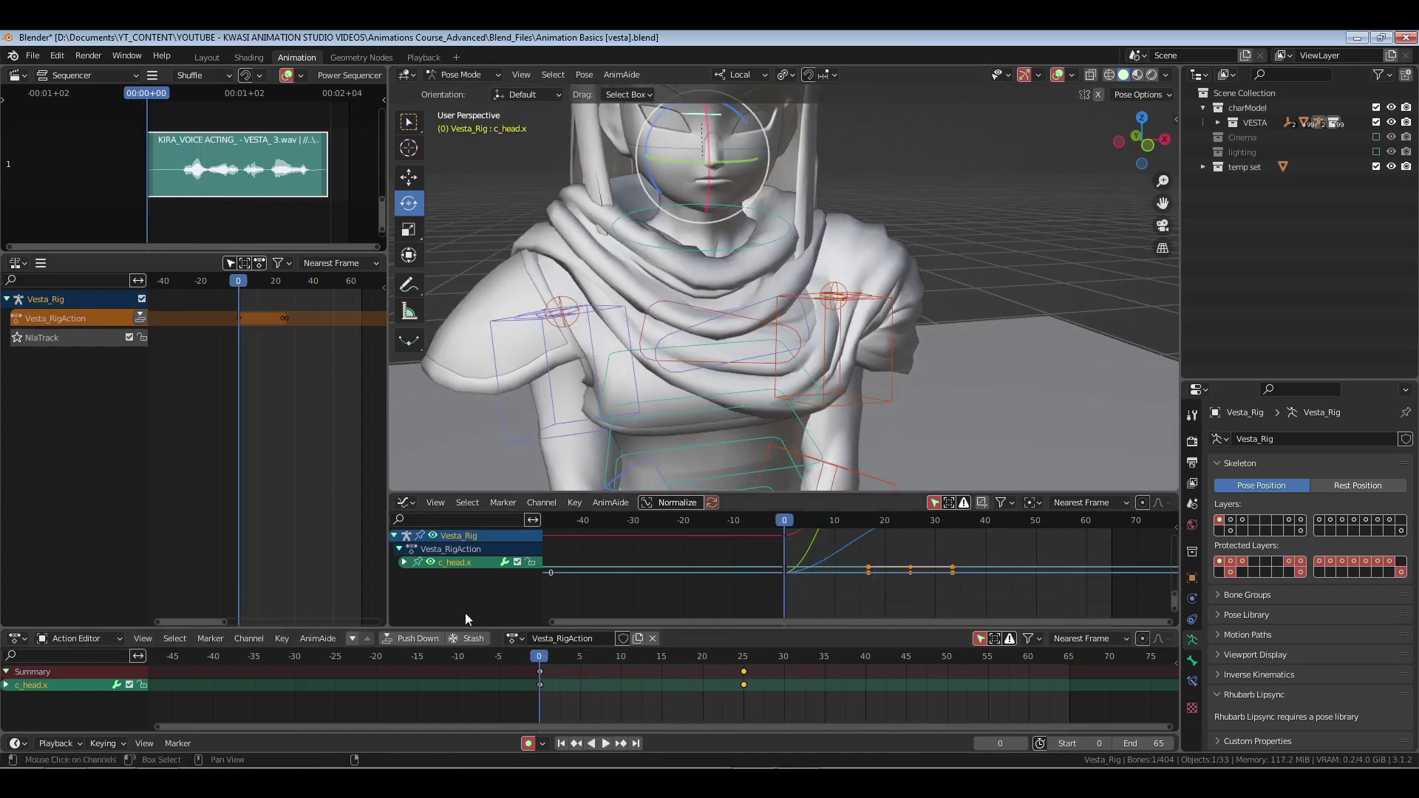
- Isolate the c_head.x Y Euler Rotation curve and set its frame 25 key's handles to Free
{"action": "key", "text": "Home"}
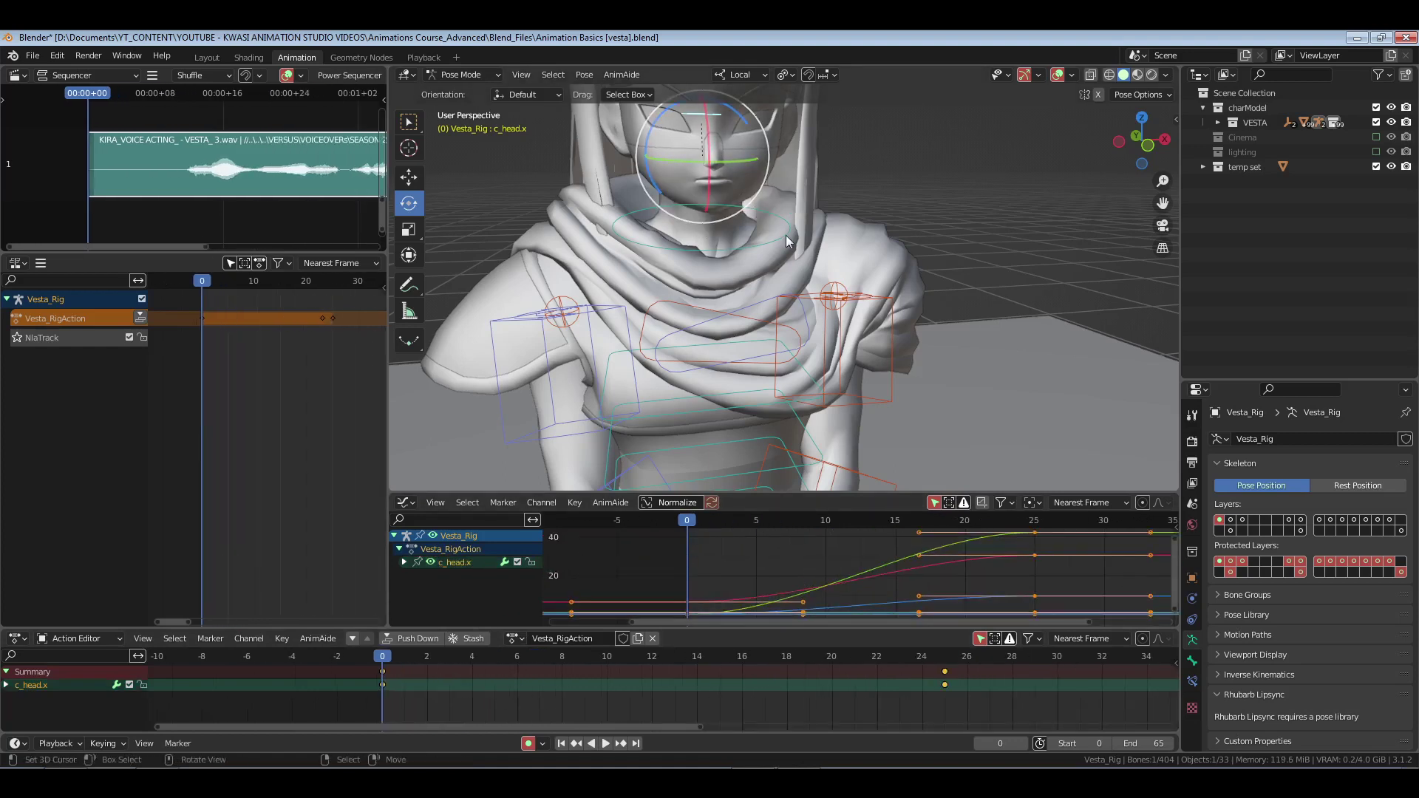
{"action": "left_click", "coordinate": [404, 562]}
{"action": "scroll", "coordinate": [433, 565], "scroll_direction": "down", "scroll_amount": 2}
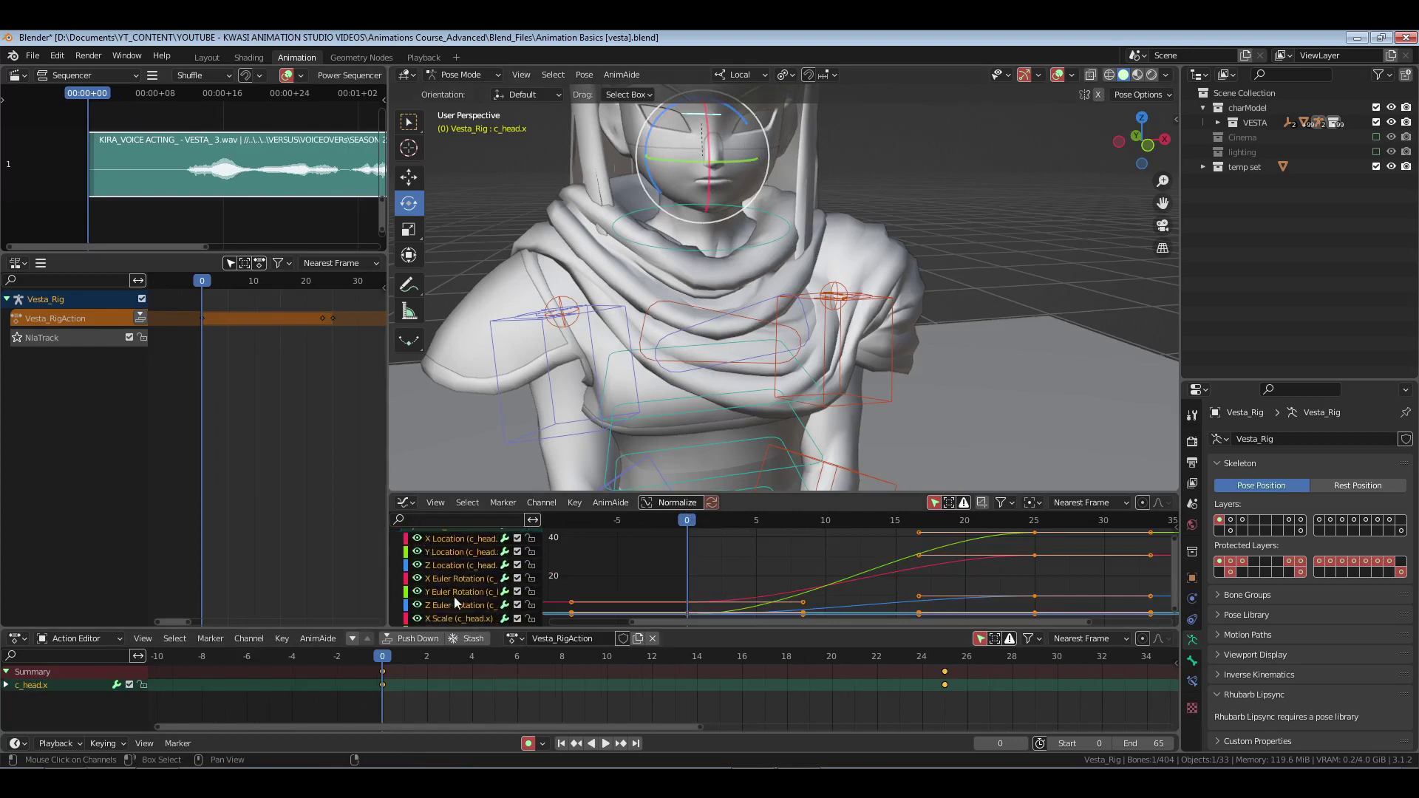
{"action": "left_click", "coordinate": [454, 594]}
{"action": "scroll", "coordinate": [832, 581], "scroll_direction": "down", "scroll_amount": 3}
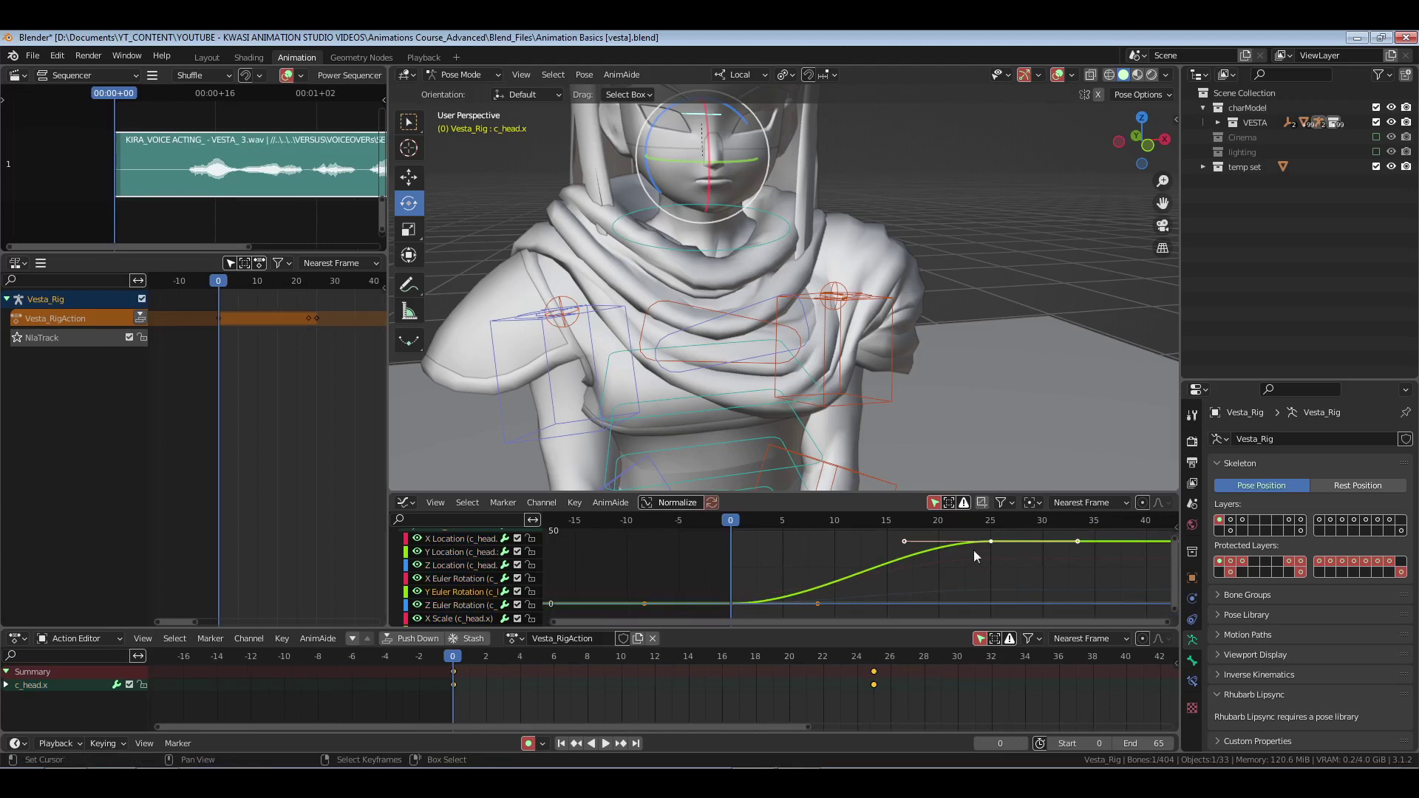
{"action": "key", "text": "v"}
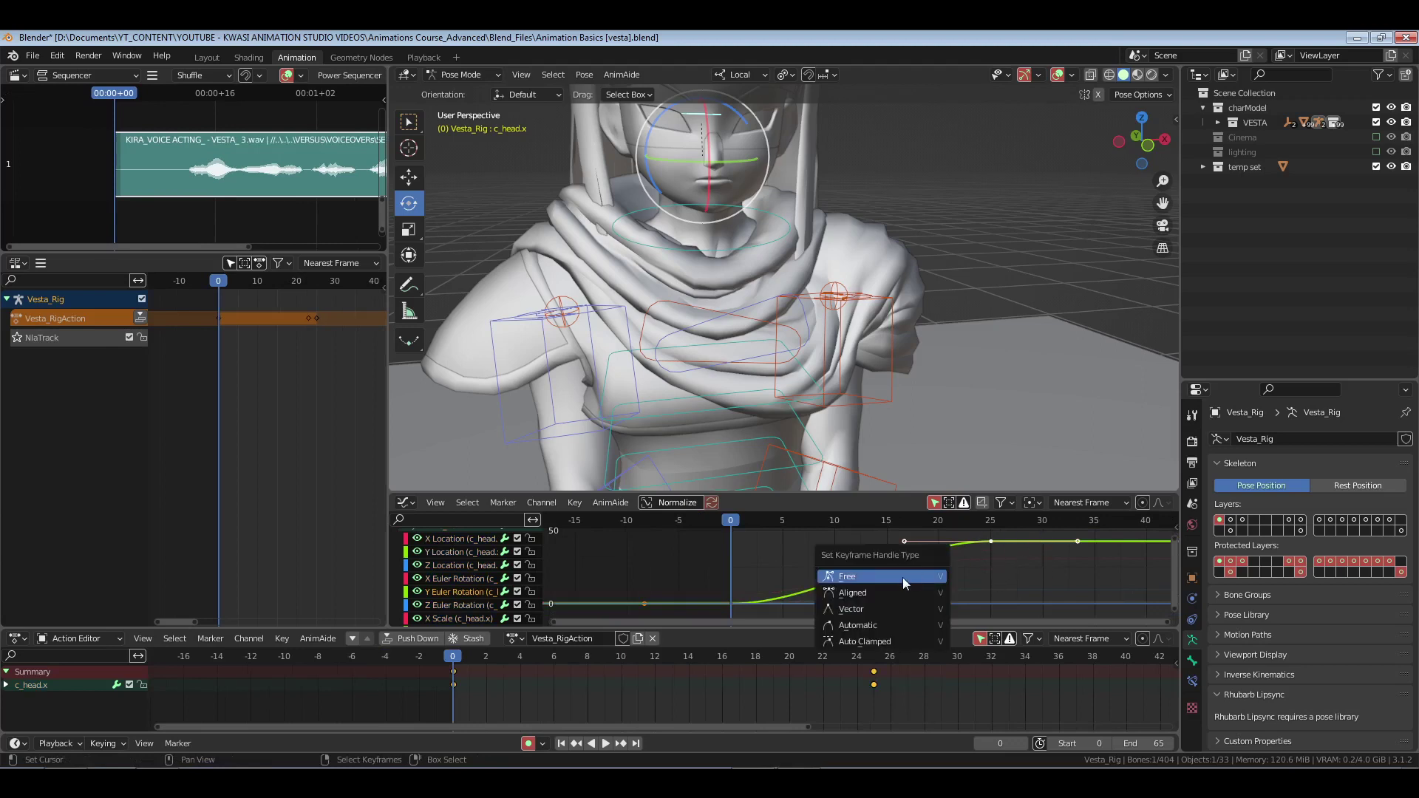
{"action": "left_click", "coordinate": [903, 574]}
- Move the incoming handle of the Y Euler Rotation curve's frame 25 key along X to about frame 20
{"action": "left_click", "coordinate": [905, 543]}
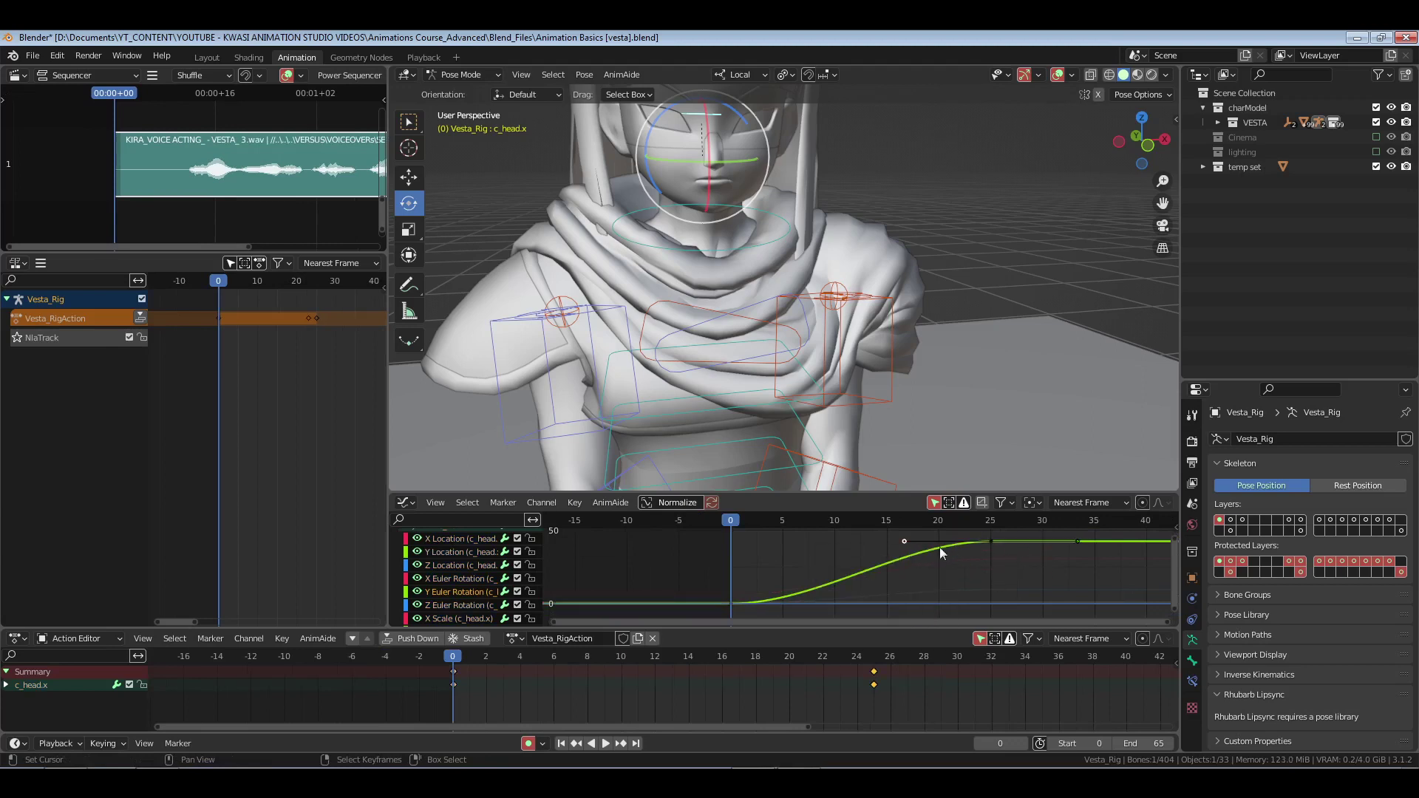
{"action": "key", "text": "g"}
{"action": "key", "text": "x"}
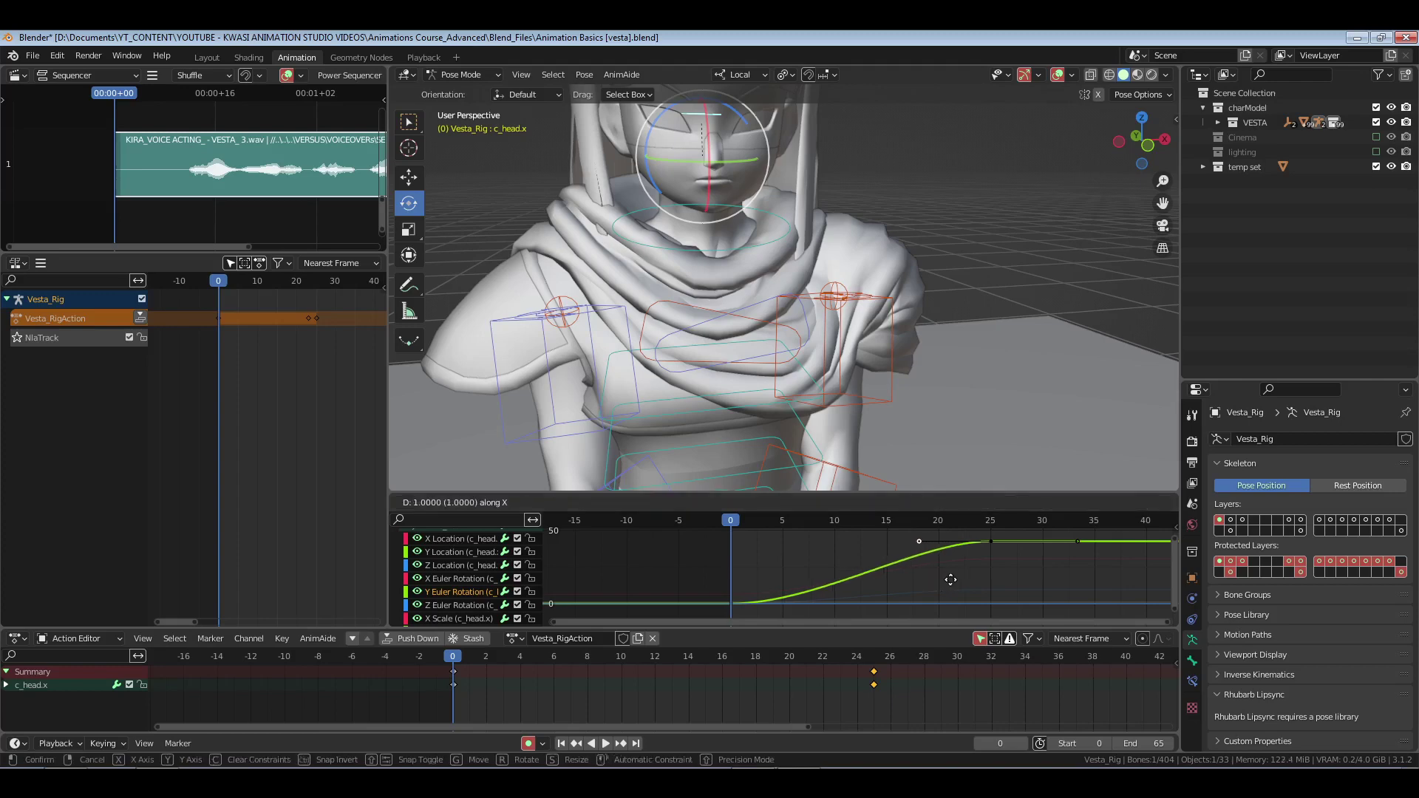
{"action": "left_click", "coordinate": [967, 579]}
- Play back and scrub the head turn up to frame 15 to check the edited curve
{"action": "scroll", "coordinate": [857, 704], "scroll_direction": "down", "scroll_amount": 3}
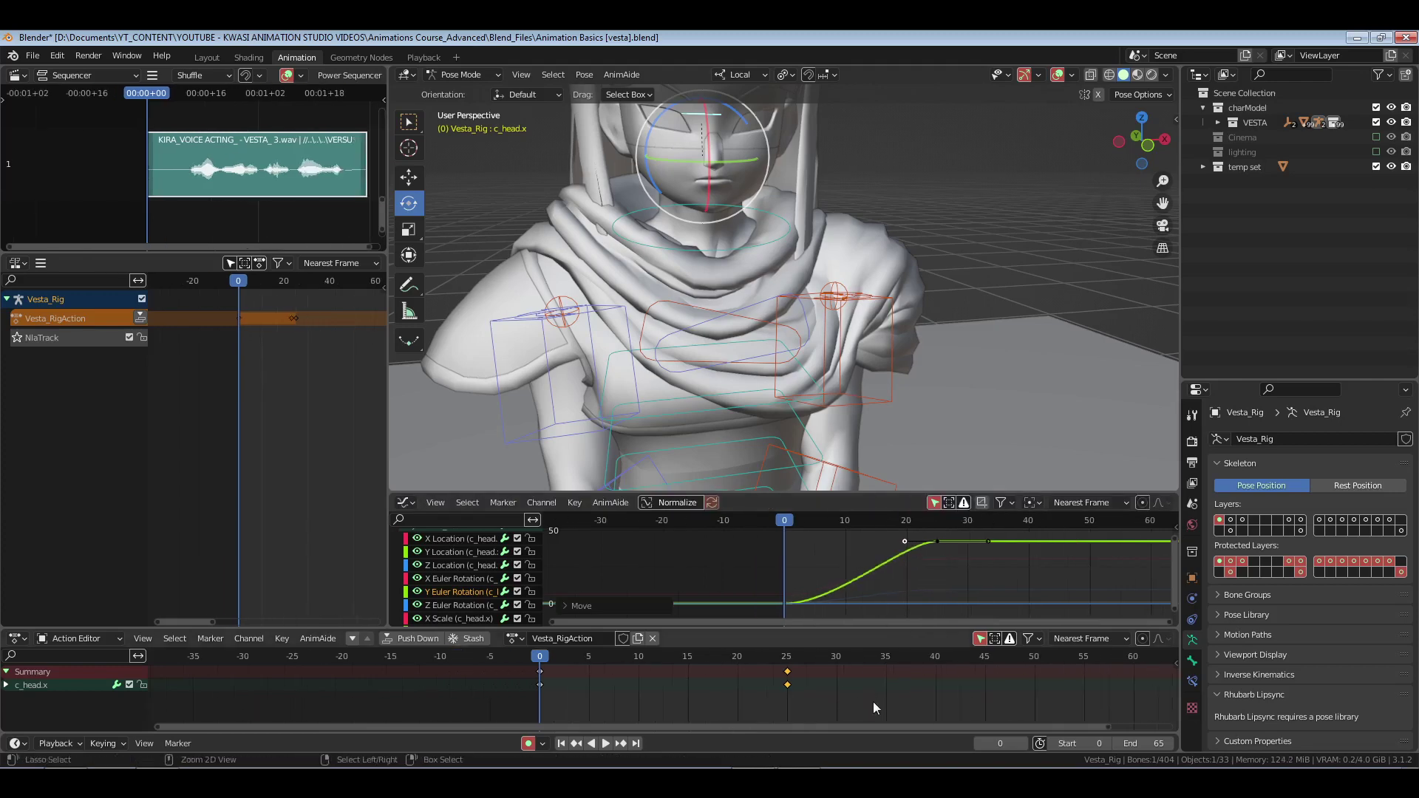
{"action": "key", "text": "space"}
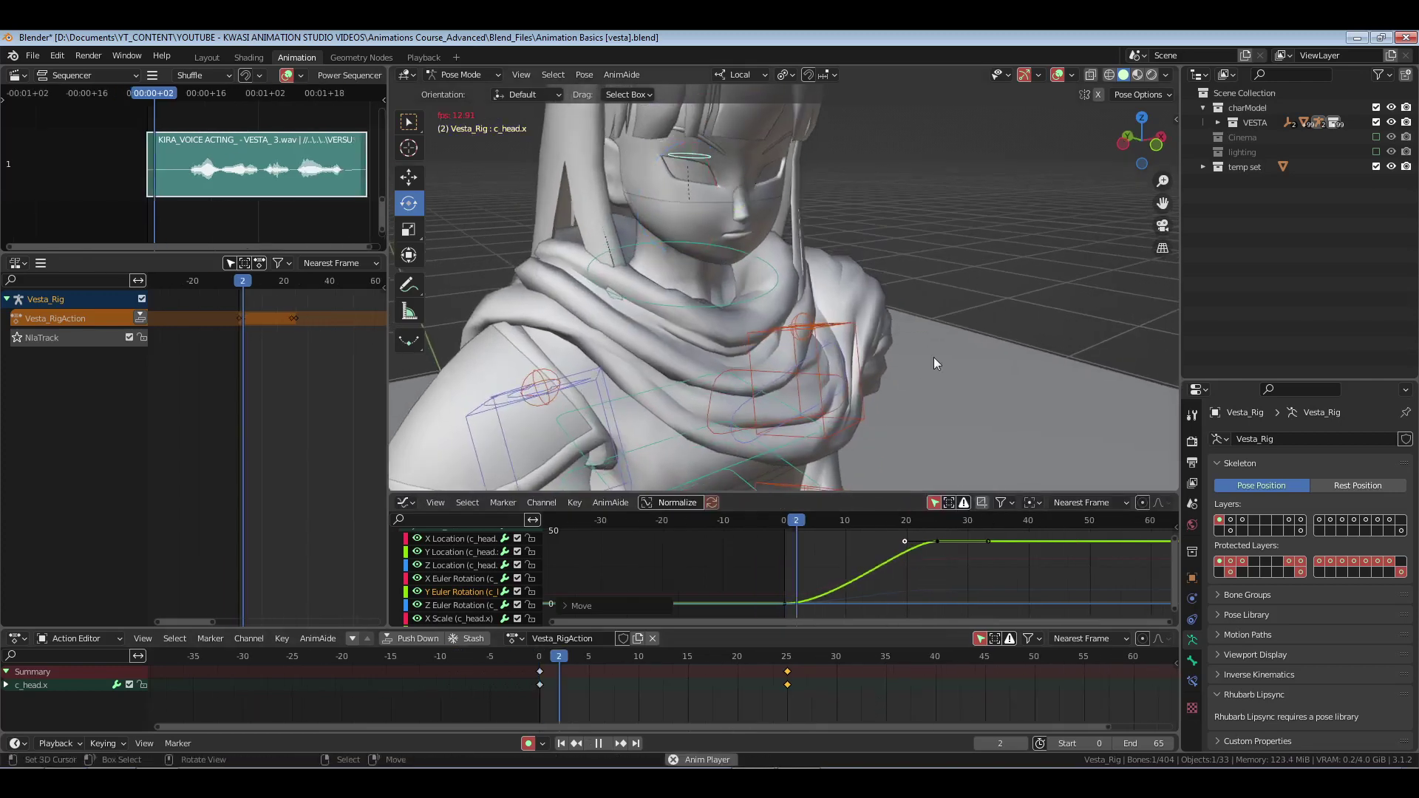
{"action": "left_click_drag", "start_coordinate": [556, 688], "coordinate": [685, 707]}
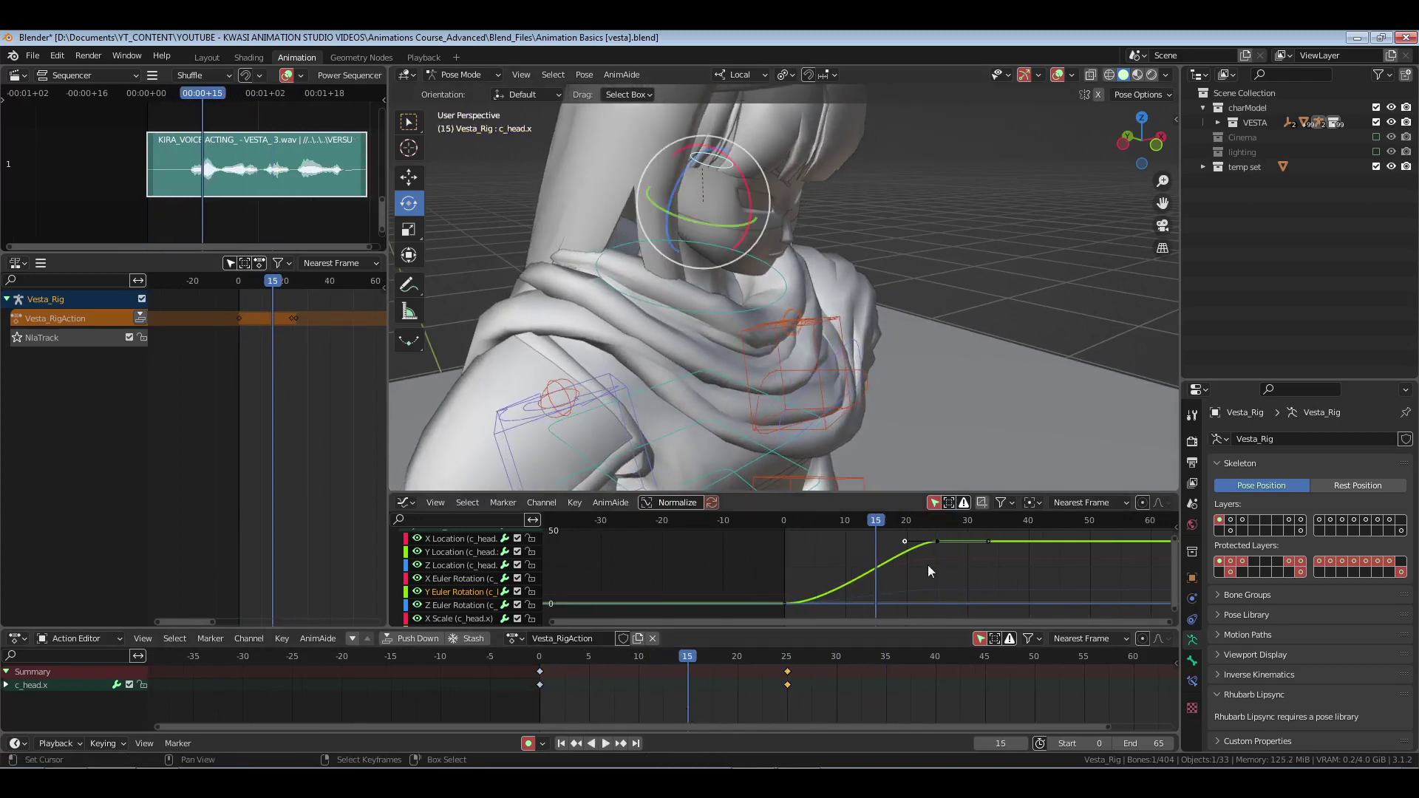
- Move the incoming handle of the c_head.x Y Euler Rotation curve's frame 25 key along X to about frame 14
{"action": "key", "text": "g"}
{"action": "key", "text": "x"}
{"action": "left_click", "coordinate": [937, 582]}
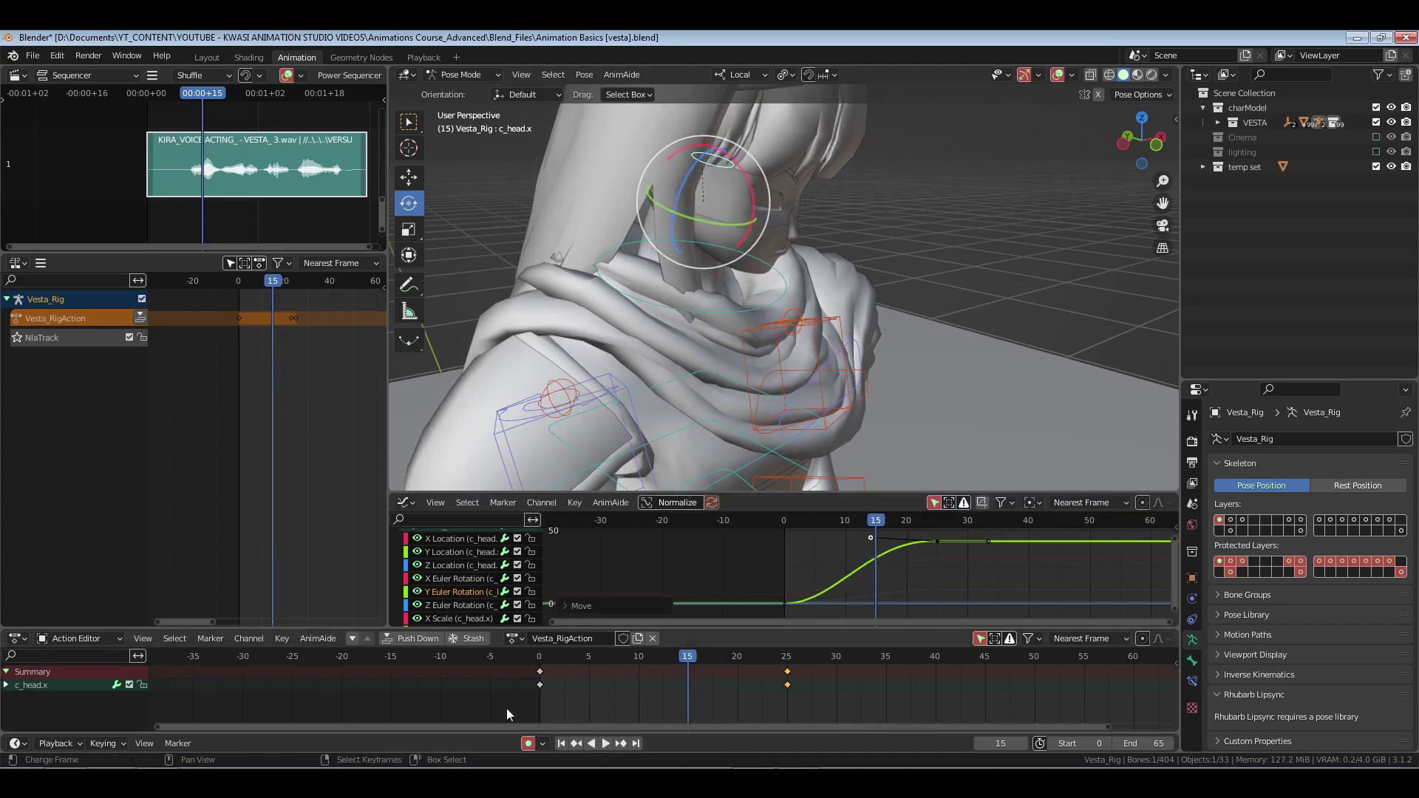
- Play the animation and scrub through the head turn up to frame 25 to check the reshaped curve
{"action": "key", "text": "shift+Left"}
{"action": "key", "text": "space"}
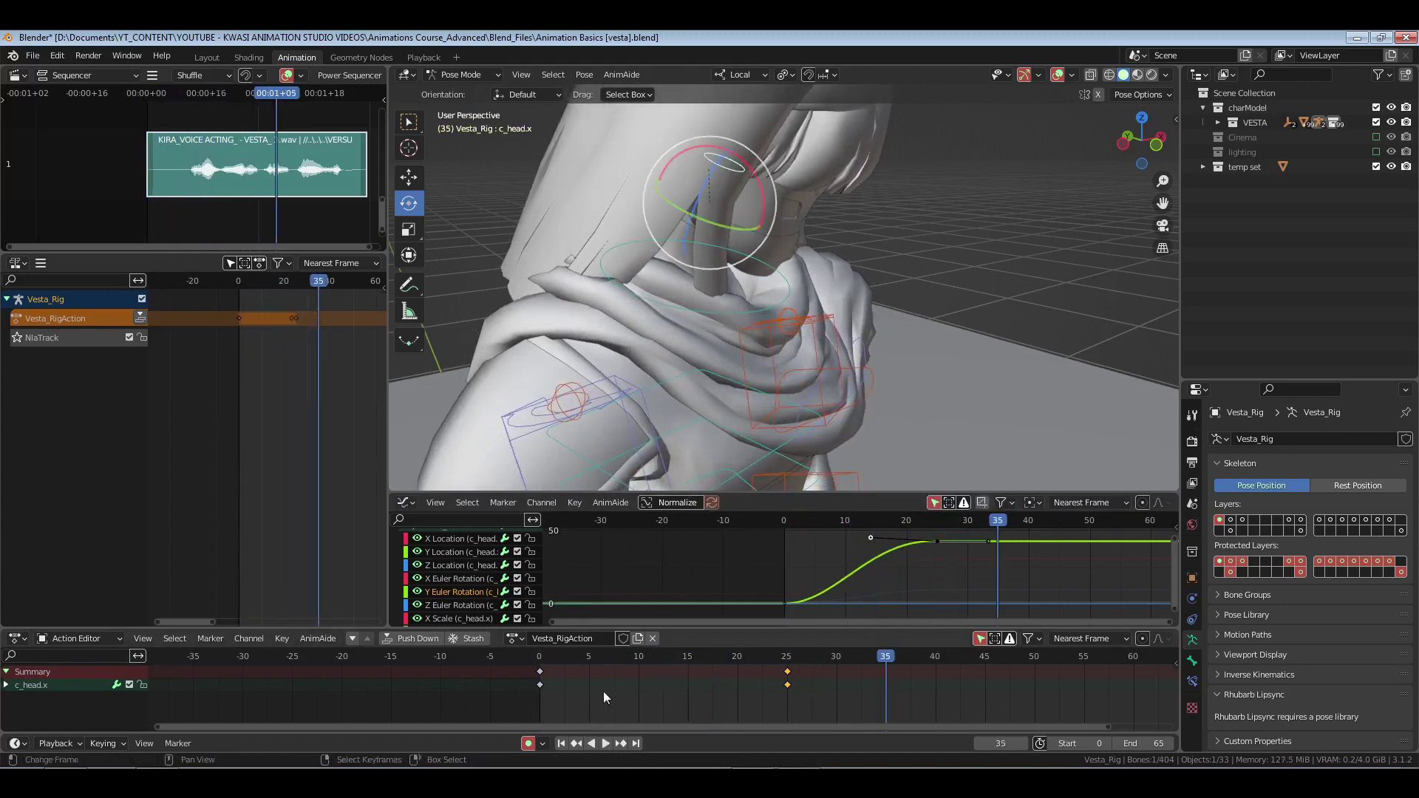
{"action": "left_click", "coordinate": [567, 690]}
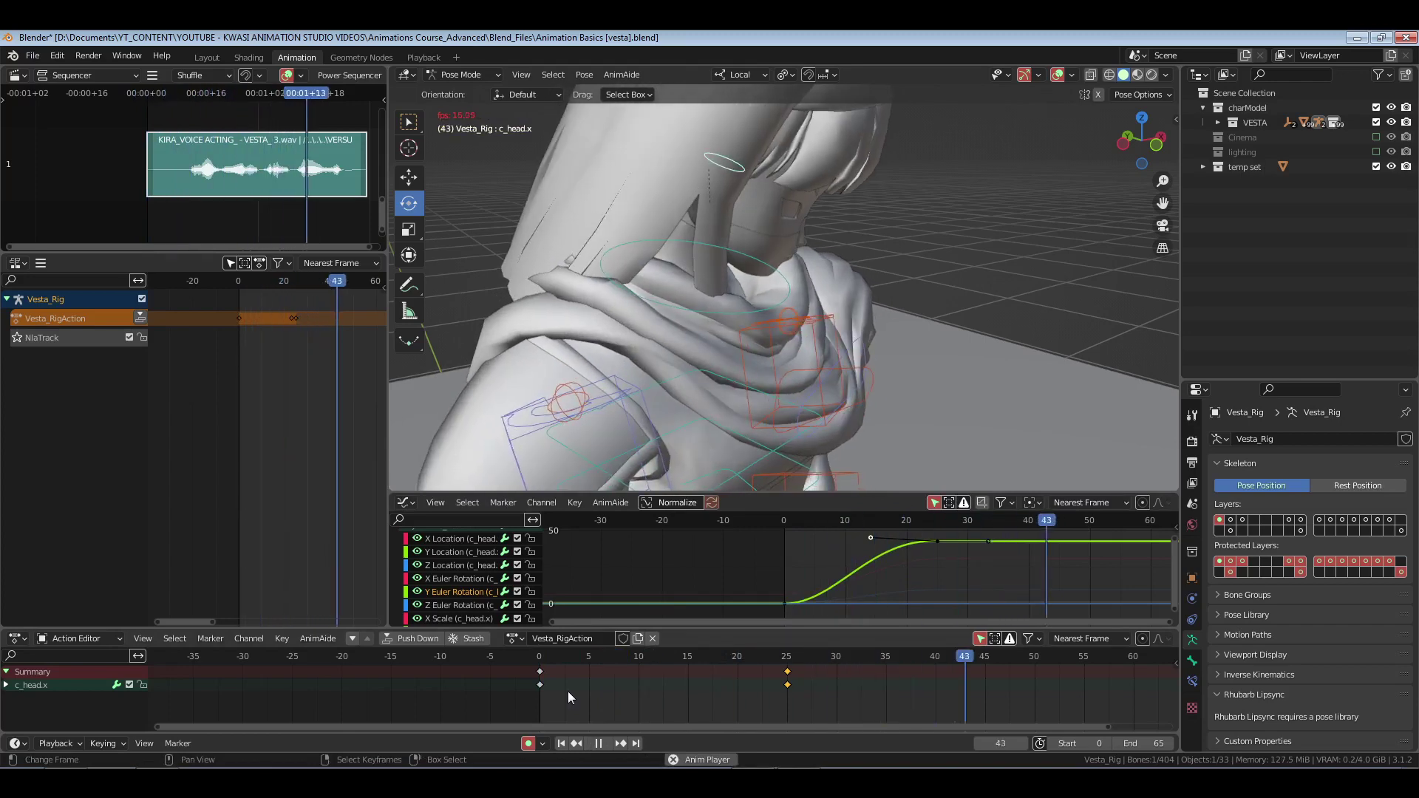
{"action": "left_click_drag", "start_coordinate": [573, 696], "coordinate": [787, 703]}
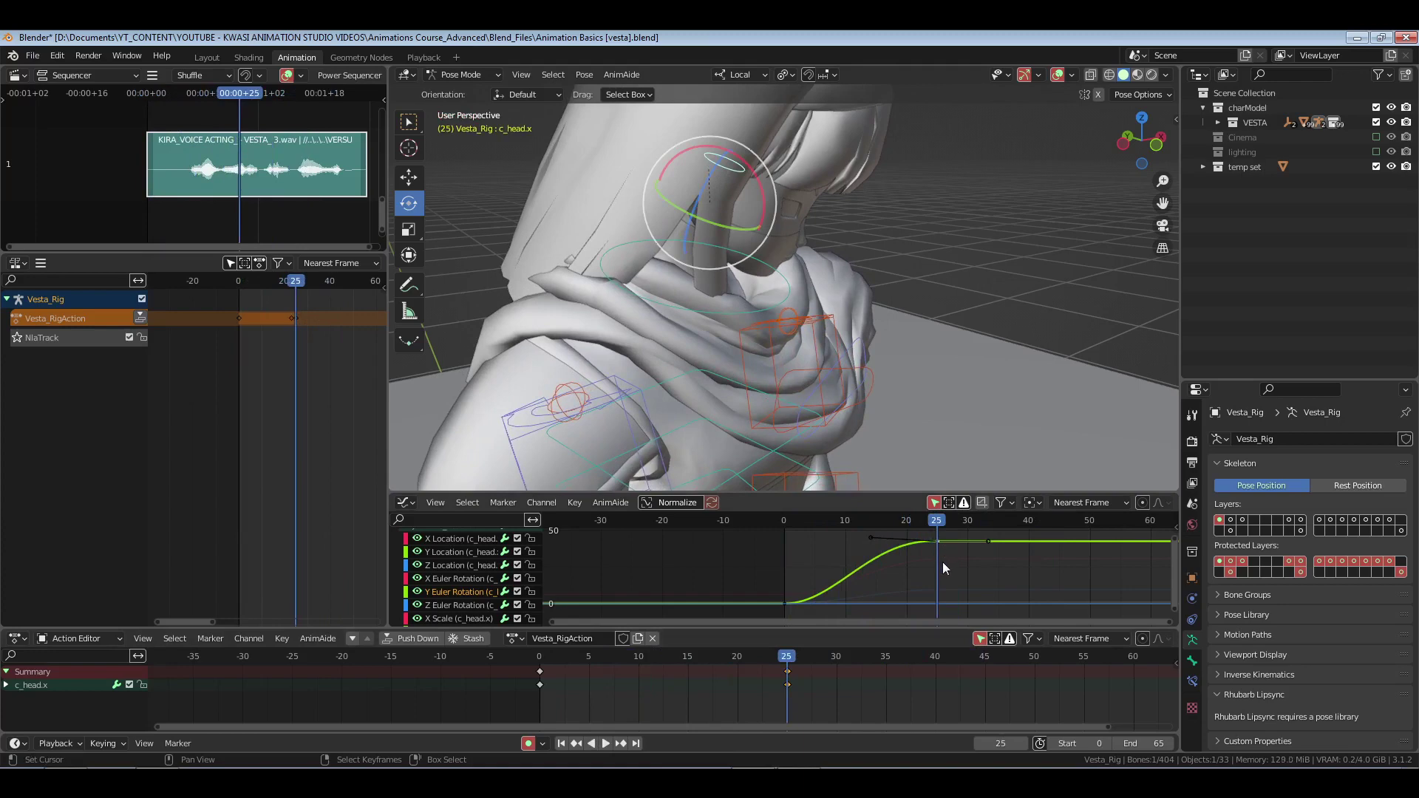
- Shift the head's Y Euler Rotation key from frame 25 to frame 26 and review the playback from frame 0
{"action": "key", "text": "g"}
{"action": "left_click", "coordinate": [948, 562]}
{"action": "left_click", "coordinate": [530, 686]}
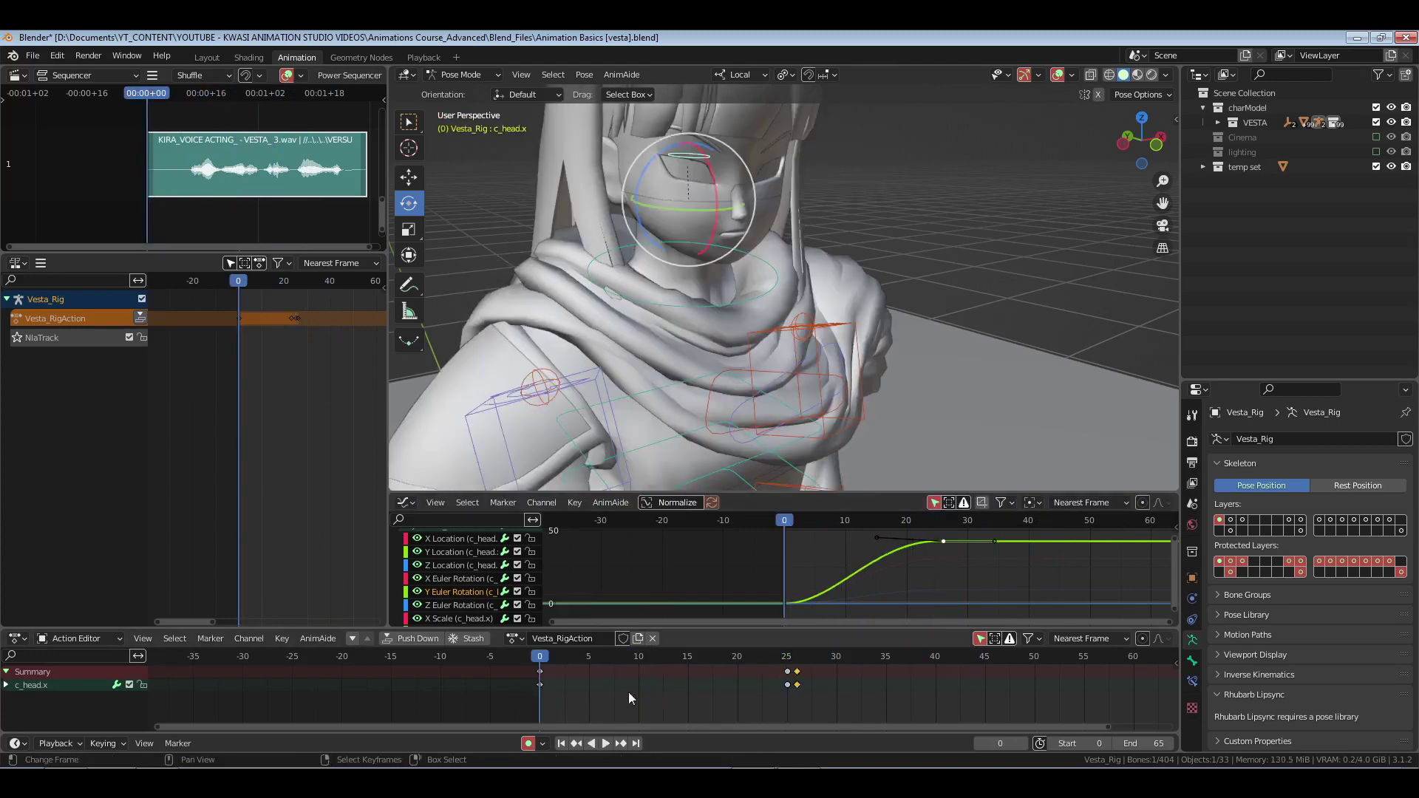
{"action": "key", "text": "space"}
{"action": "key", "text": "space"}
{"action": "left_click", "coordinate": [593, 696]}
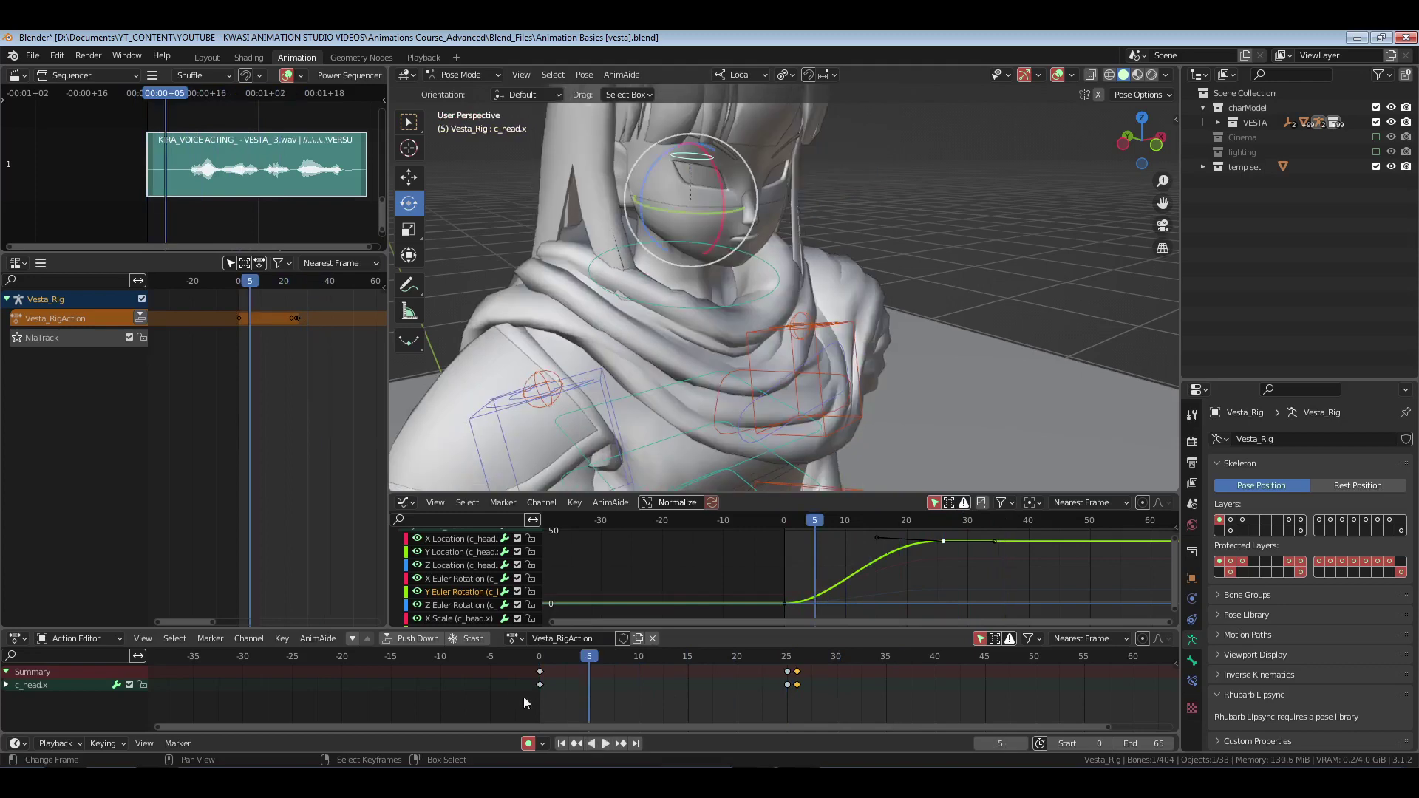
{"action": "left_click", "coordinate": [523, 696]}
- Play back the head turn from a wider view of the character's upper body, returning to frame 0
{"action": "middle_click_drag", "start_coordinate": [839, 282], "coordinate": [804, 268]}
{"action": "middle_click_drag", "start_coordinate": [803, 268], "coordinate": [804, 352], "text": "ctrl"}
{"action": "key", "text": "space"}
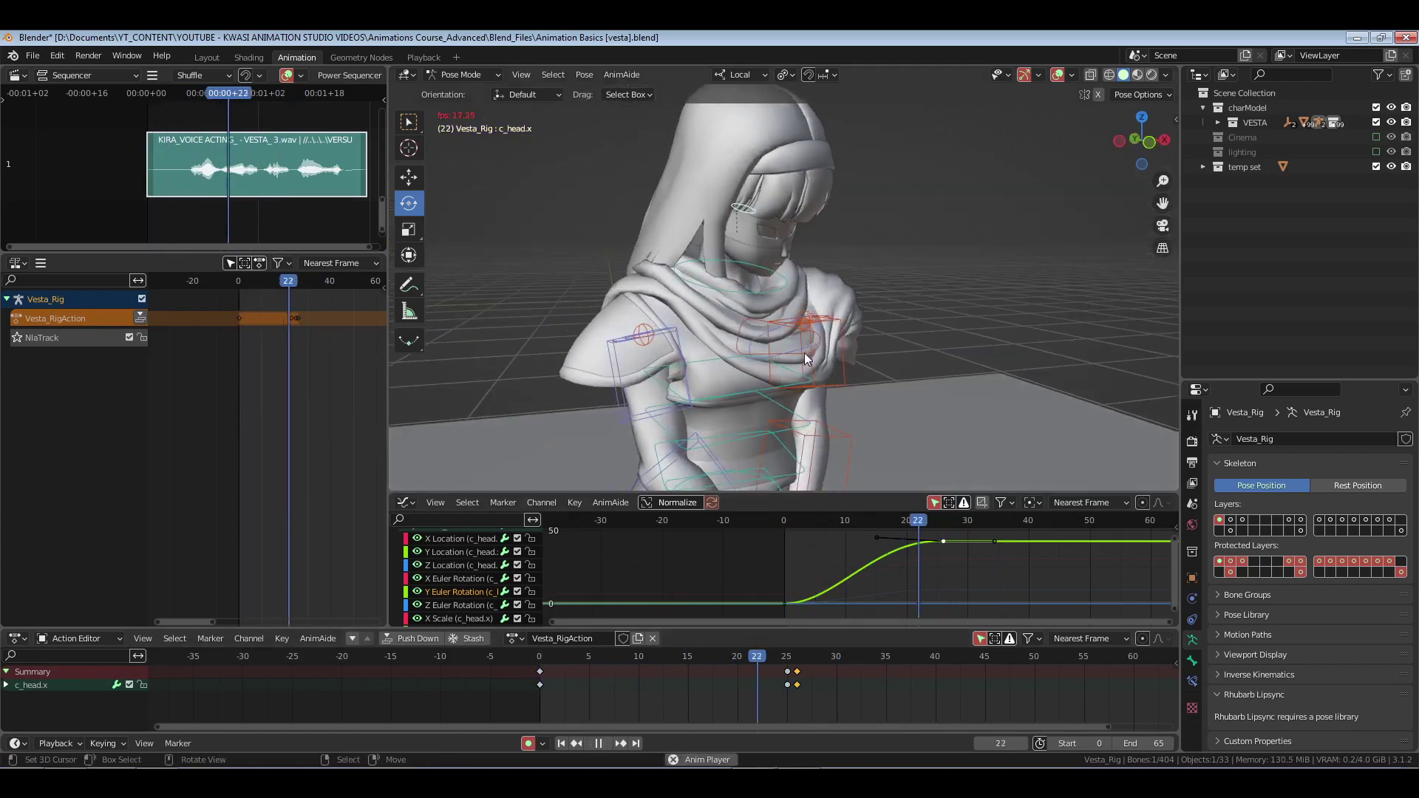
{"action": "key", "text": "space"}
{"action": "left_click", "coordinate": [548, 702]}
{"action": "key", "text": "space"}
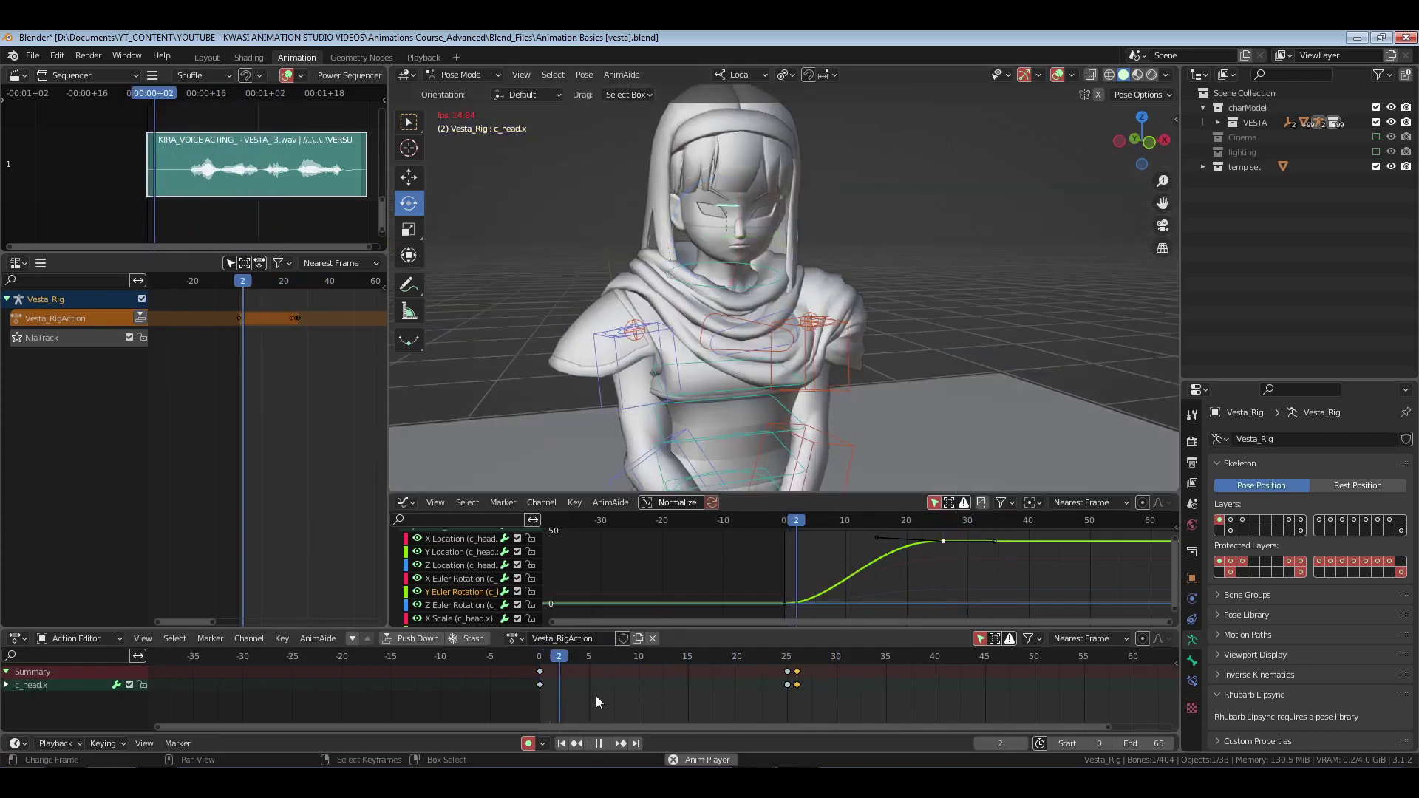
{"action": "key", "text": "space"}
{"action": "left_click", "coordinate": [539, 695]}
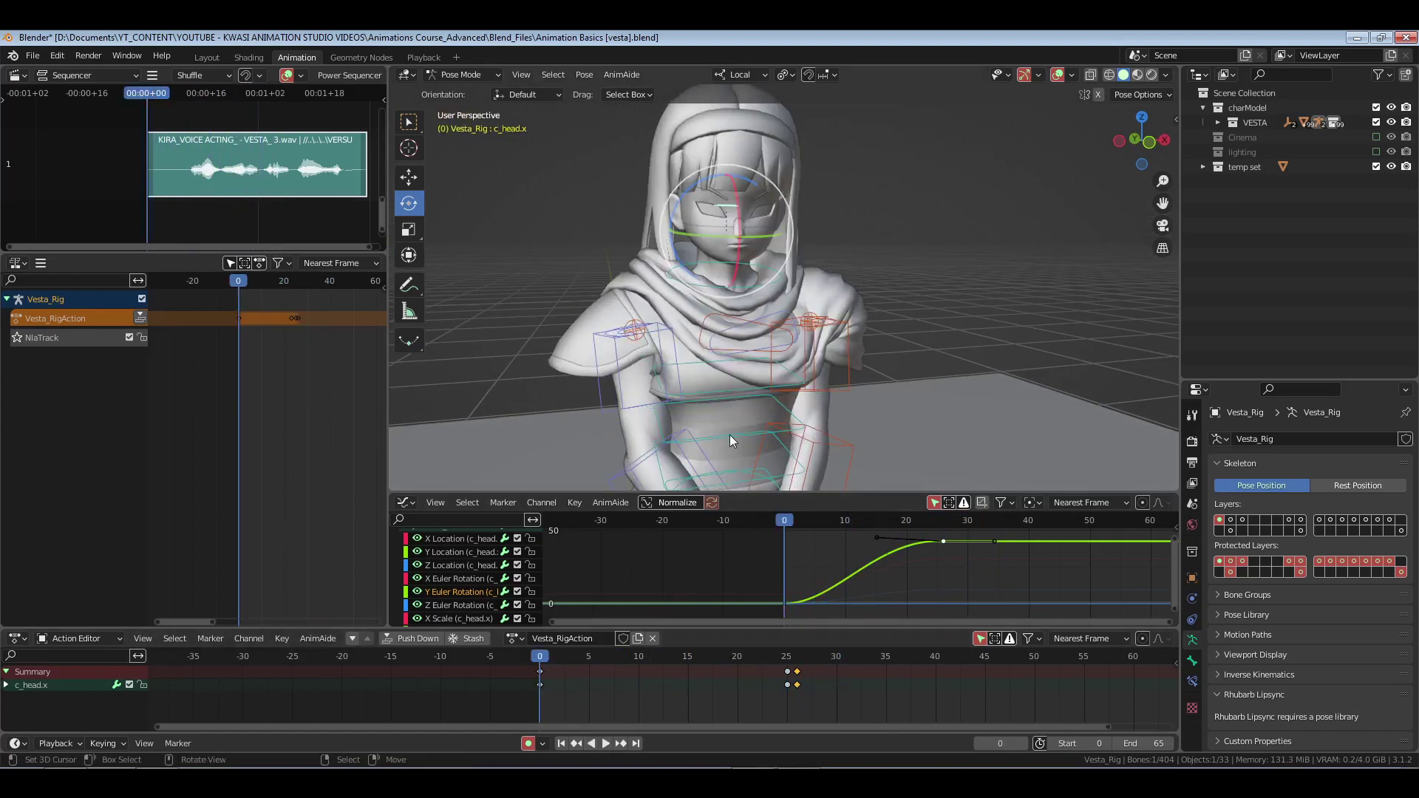
- Select the c_spine_03.x bone and duplicate its frame 0 keyframe to frame 2
{"action": "left_click", "coordinate": [720, 393]}
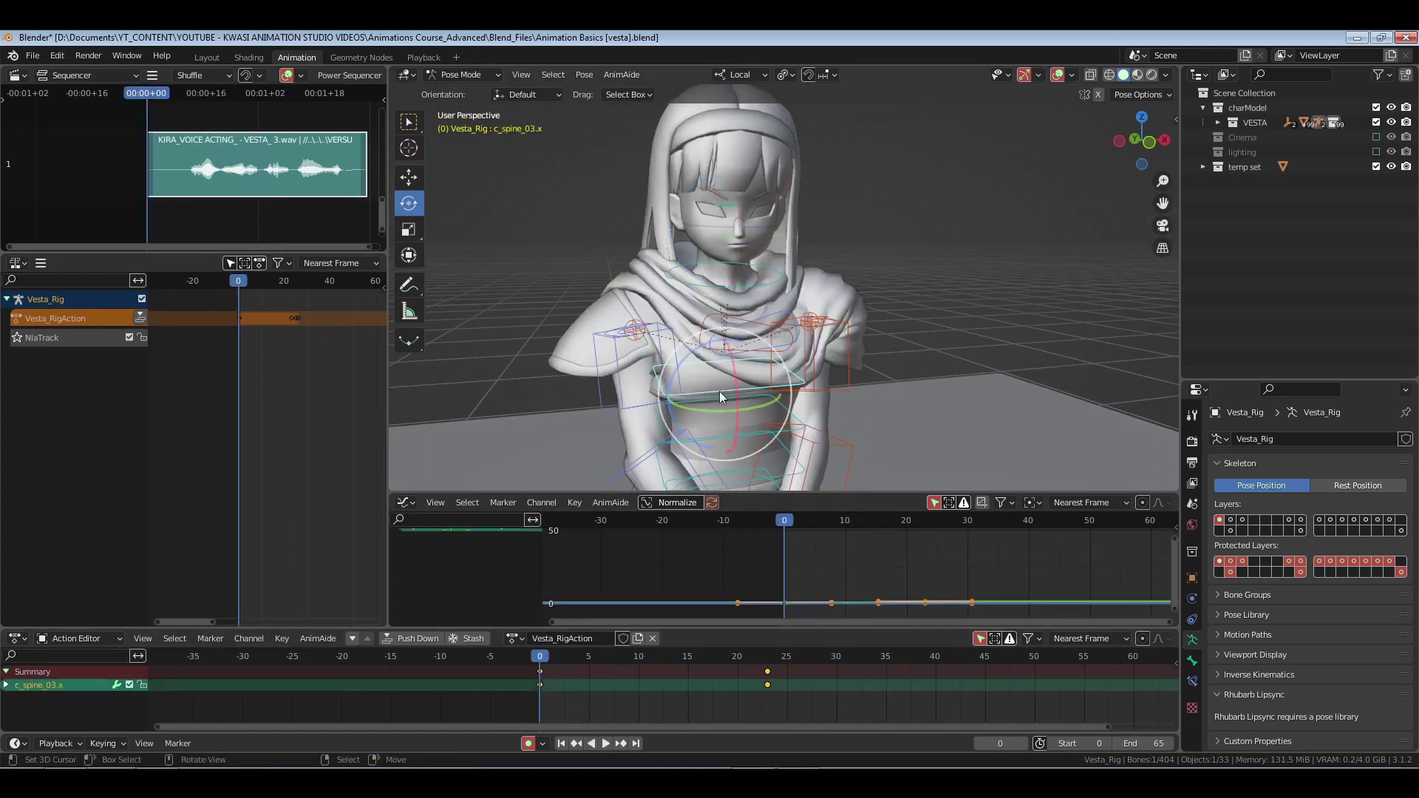
{"action": "left_click", "coordinate": [753, 427]}
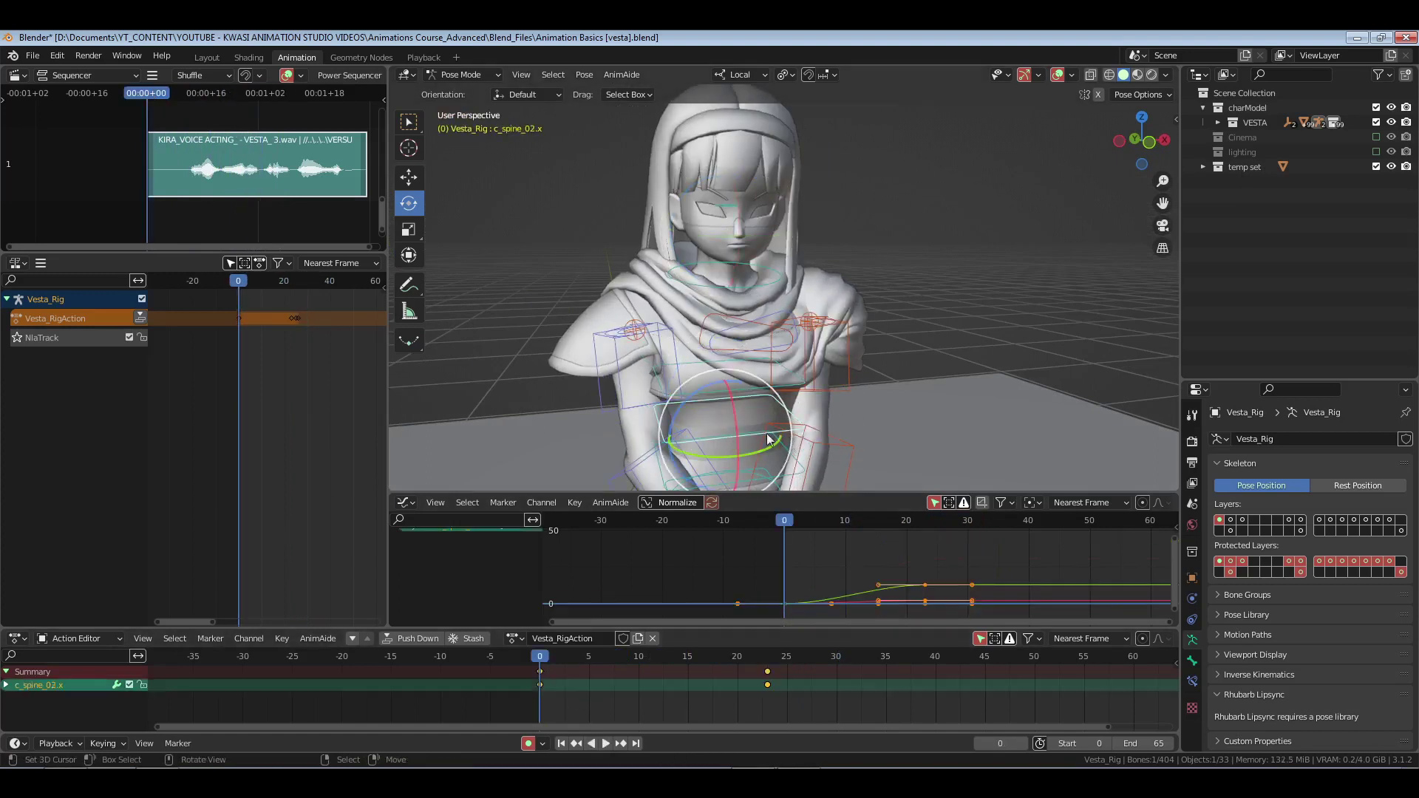
{"action": "left_click", "coordinate": [717, 388]}
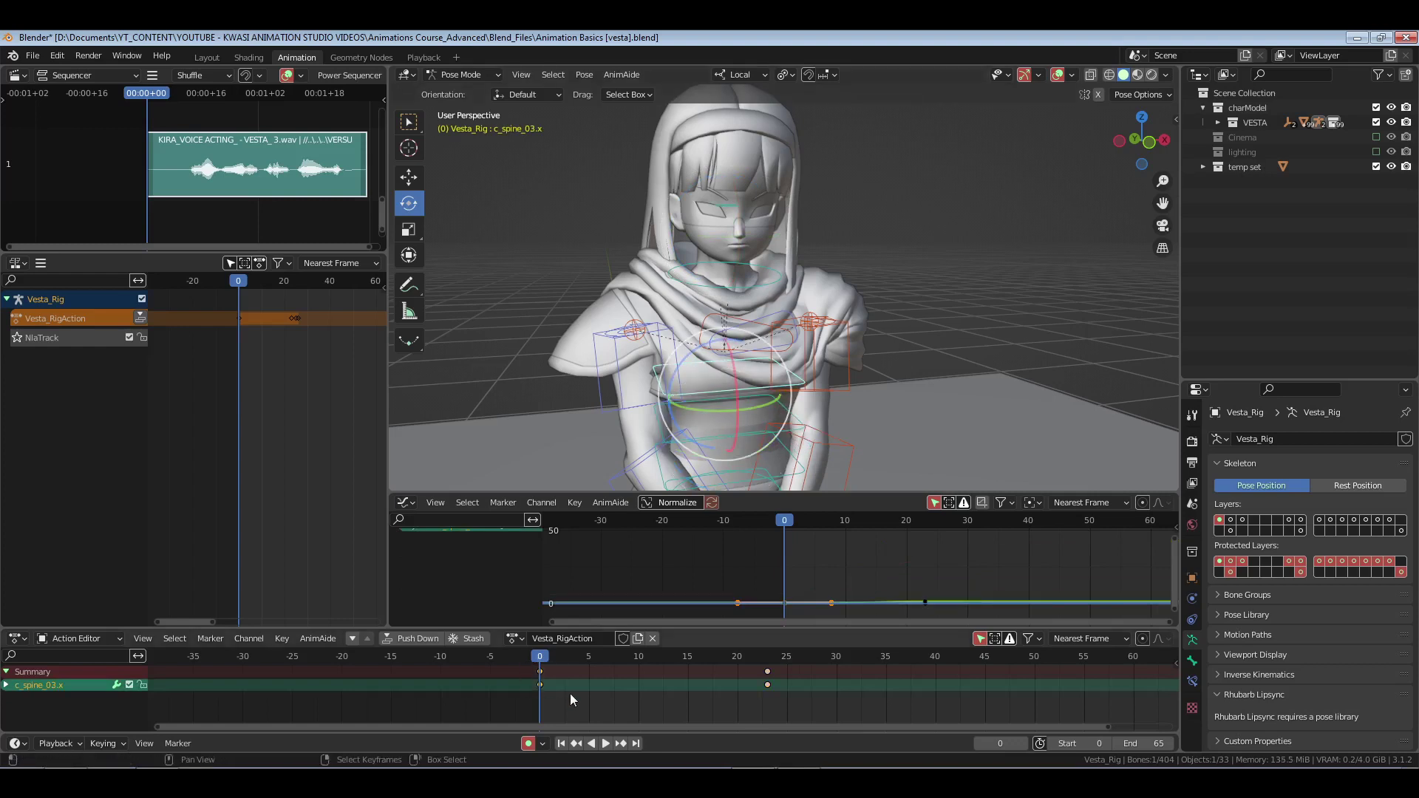
{"action": "key", "text": "shift+d"}
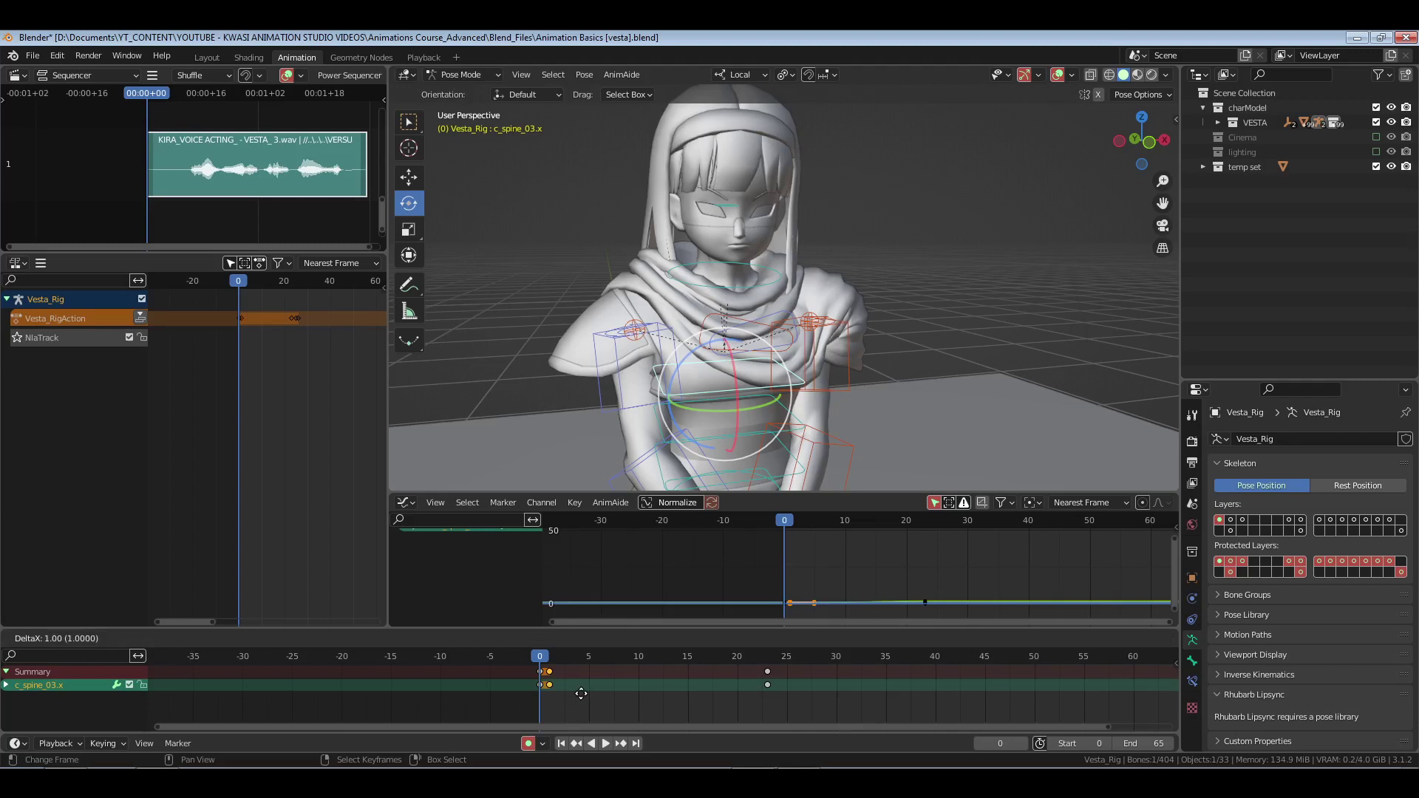
{"action": "left_click", "coordinate": [591, 693]}
- Move the c_spine_03.x keyframe at frame 23 one frame later to frame 24
{"action": "left_click", "coordinate": [767, 684]}
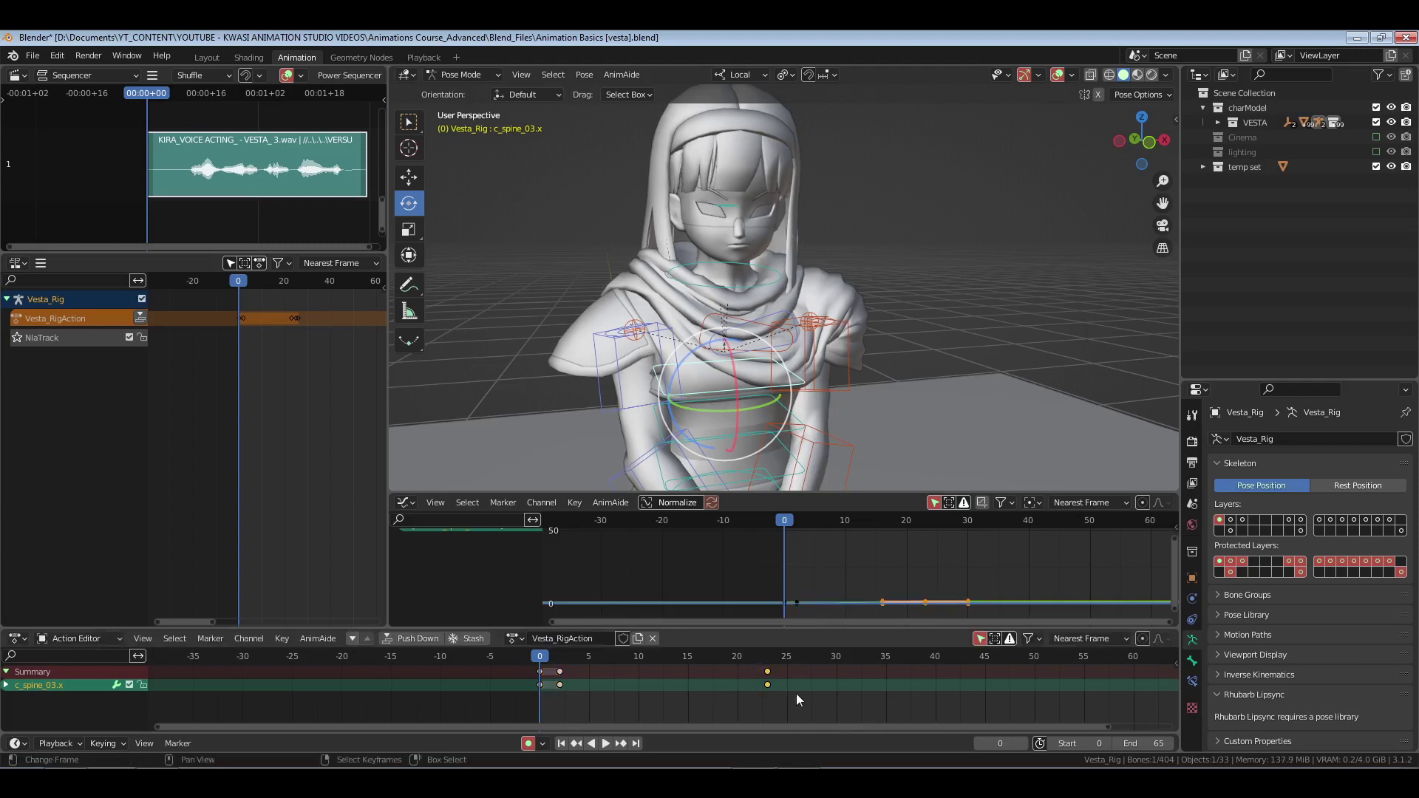
{"action": "key", "text": "g"}
{"action": "key", "text": "1"}
{"action": "key", "text": "Return"}
- Bring up the c_spine_03.x Y Euler Rotation curve and set the handles of all its keys to Free
{"action": "scroll", "coordinate": [480, 589], "scroll_direction": "up", "scroll_amount": 3}
{"action": "left_click", "coordinate": [405, 562]}
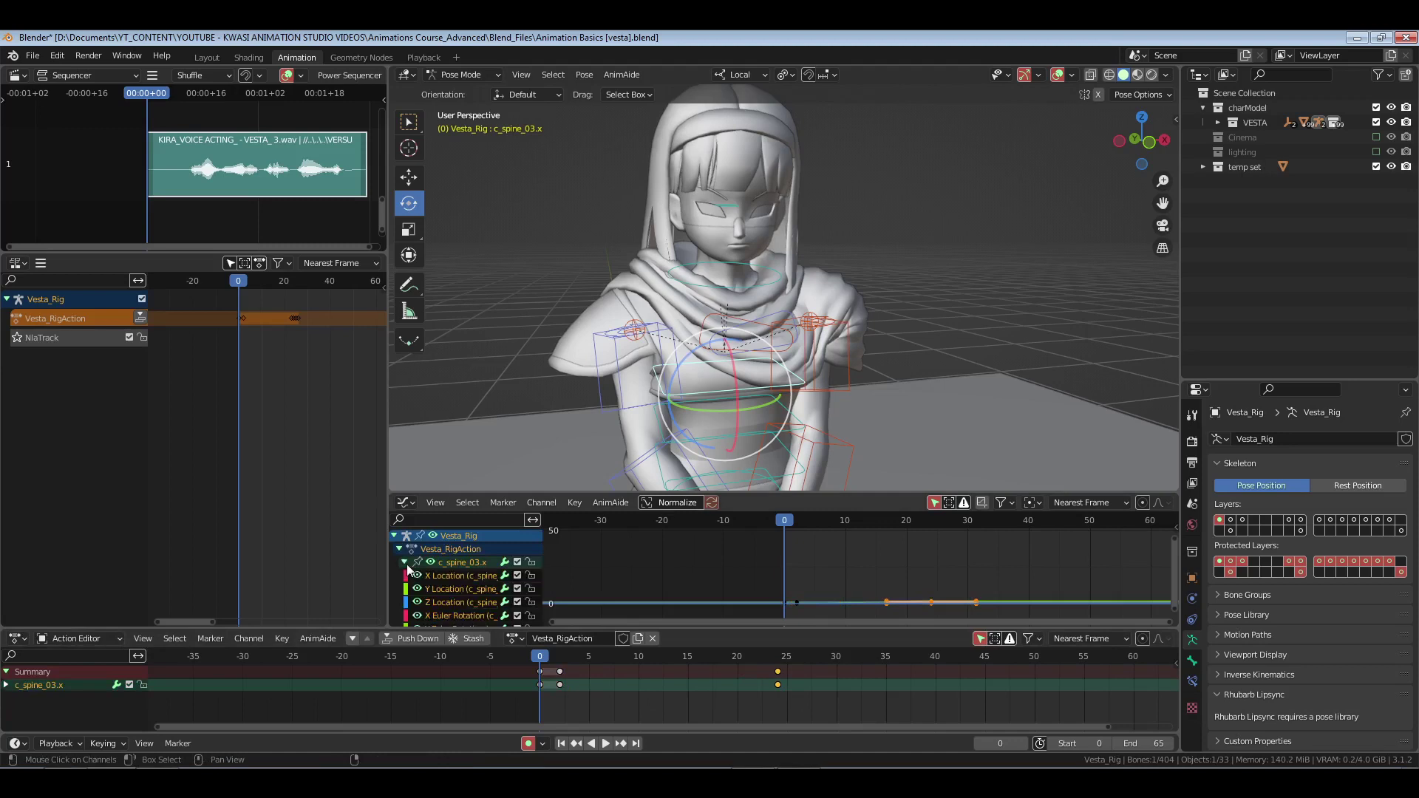
{"action": "scroll", "coordinate": [465, 594], "scroll_direction": "down", "scroll_amount": 2}
{"action": "left_click", "coordinate": [452, 604]}
{"action": "key", "text": "a"}
{"action": "key", "text": "Home"}
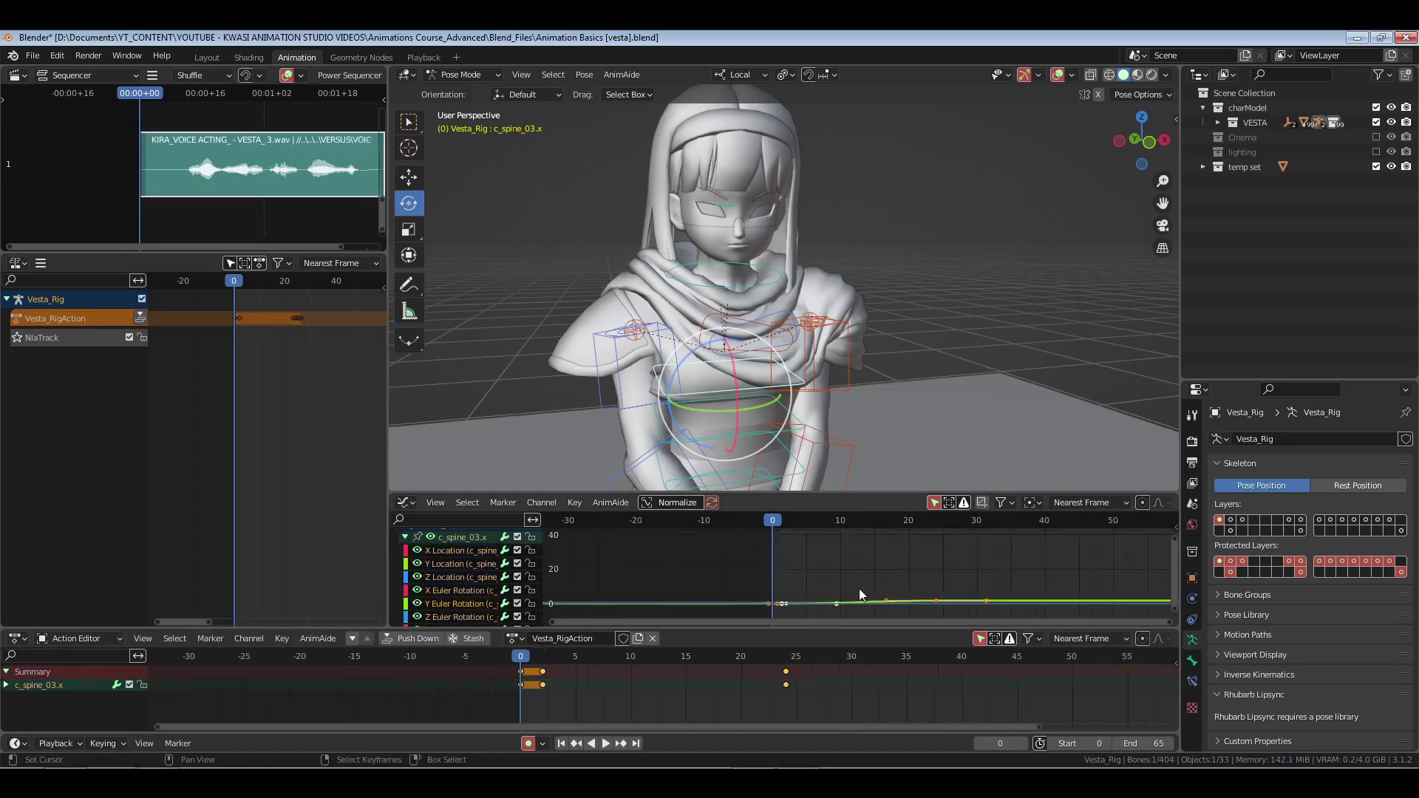
{"action": "key", "text": "v"}
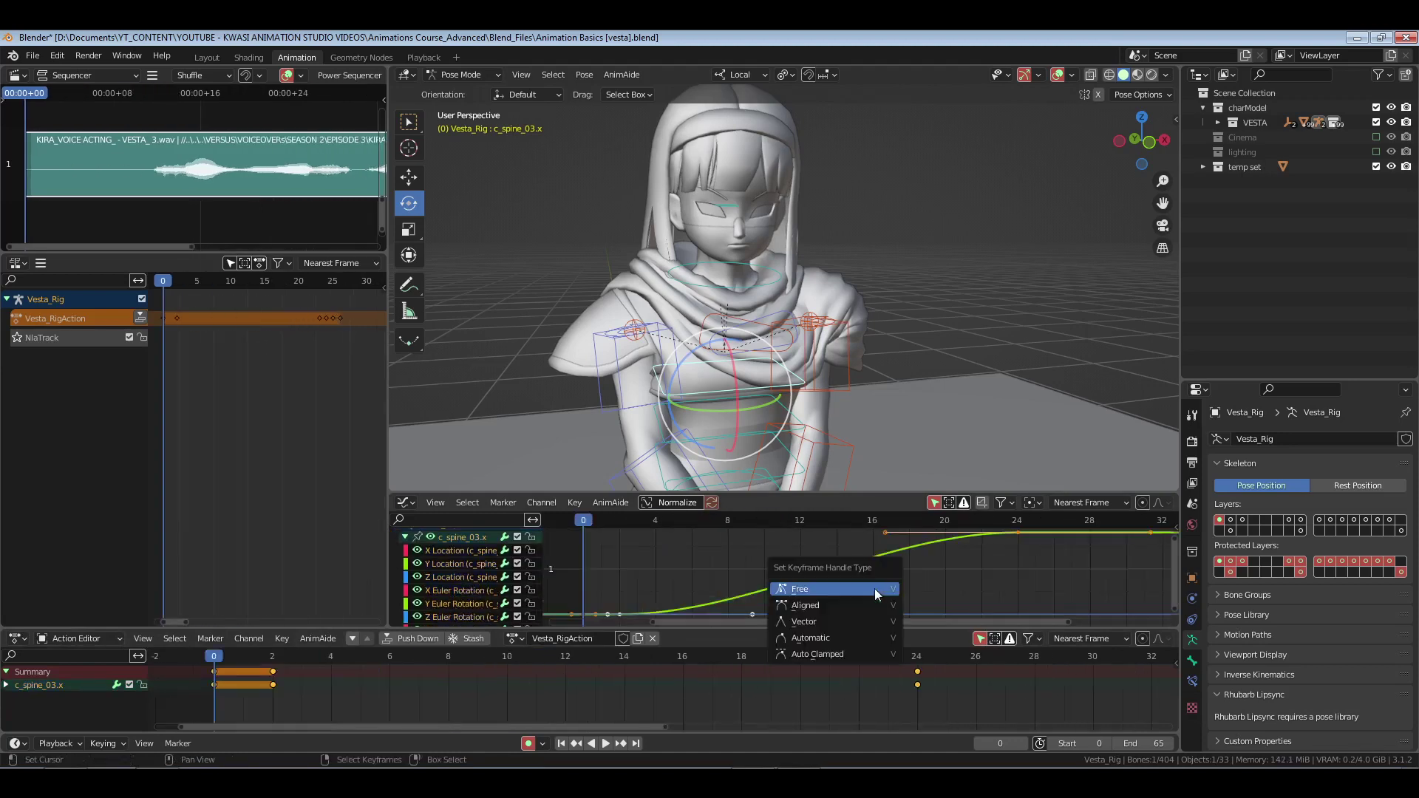
{"action": "left_click", "coordinate": [874, 588]}
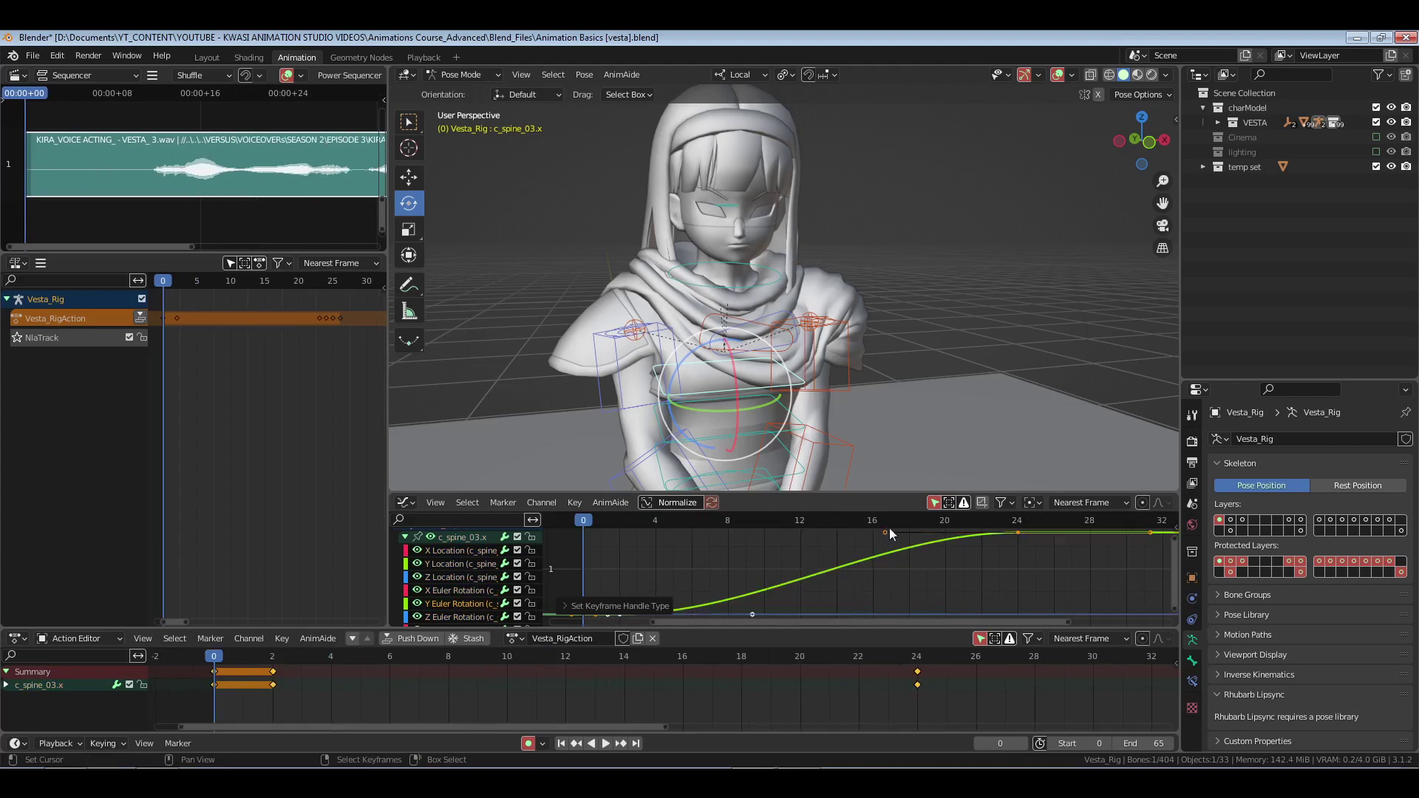
- Raise the incoming handle of the c_spine_03.x Y Euler Rotation curve's frame 24 key above the curve, at about frame 17
{"action": "left_click", "coordinate": [887, 532]}
{"action": "key", "text": "g"}
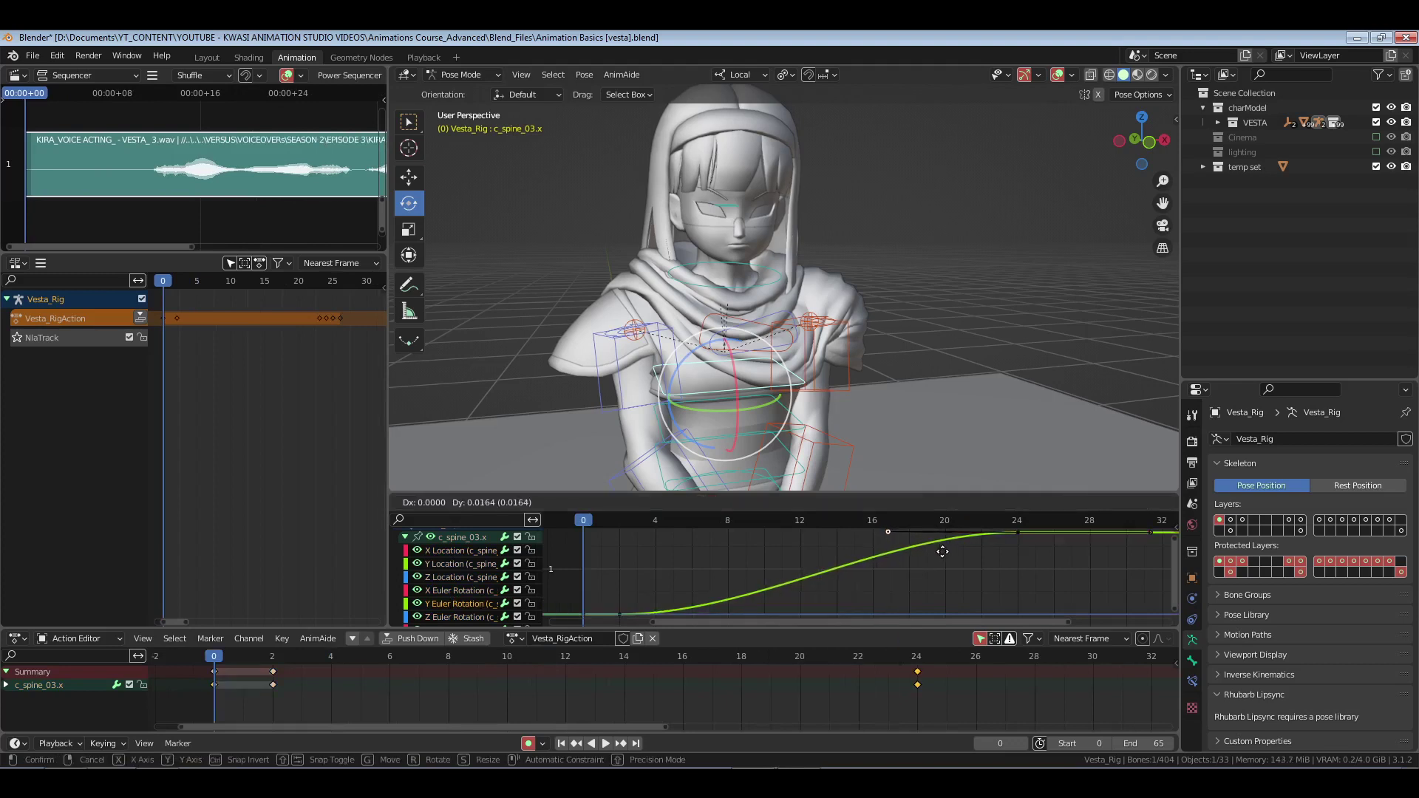
{"action": "left_click", "coordinate": [1017, 548]}
{"action": "scroll", "coordinate": [761, 716], "scroll_direction": "down", "scroll_amount": 5}
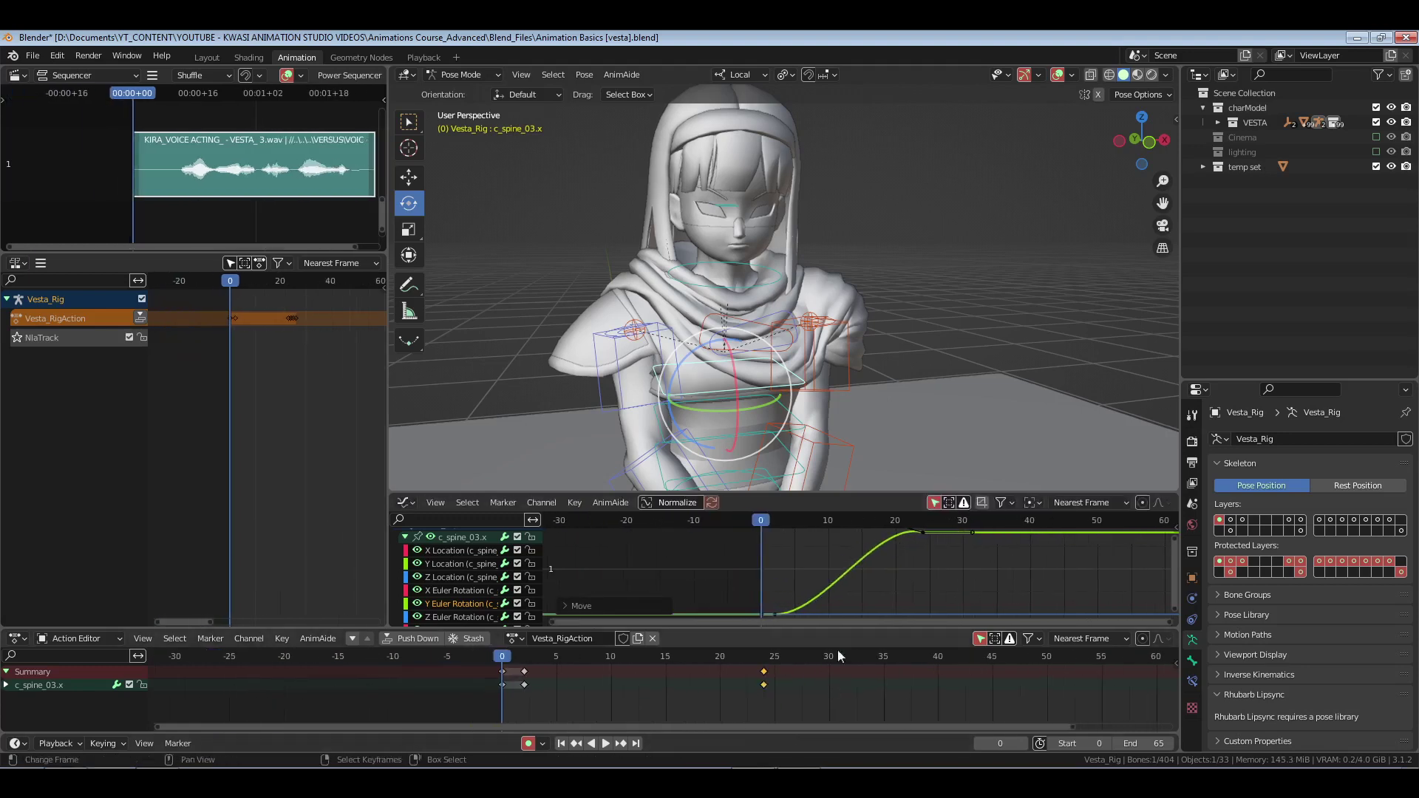
{"action": "middle_click_drag", "start_coordinate": [878, 561], "coordinate": [924, 591]}
{"action": "scroll", "coordinate": [878, 567], "scroll_direction": "up", "scroll_amount": 1}
- Save the file, then play back the animation and scrub from the start to frame 9
{"action": "key", "text": "ctrl+s"}
{"action": "key", "text": "space"}
{"action": "key", "text": "space"}
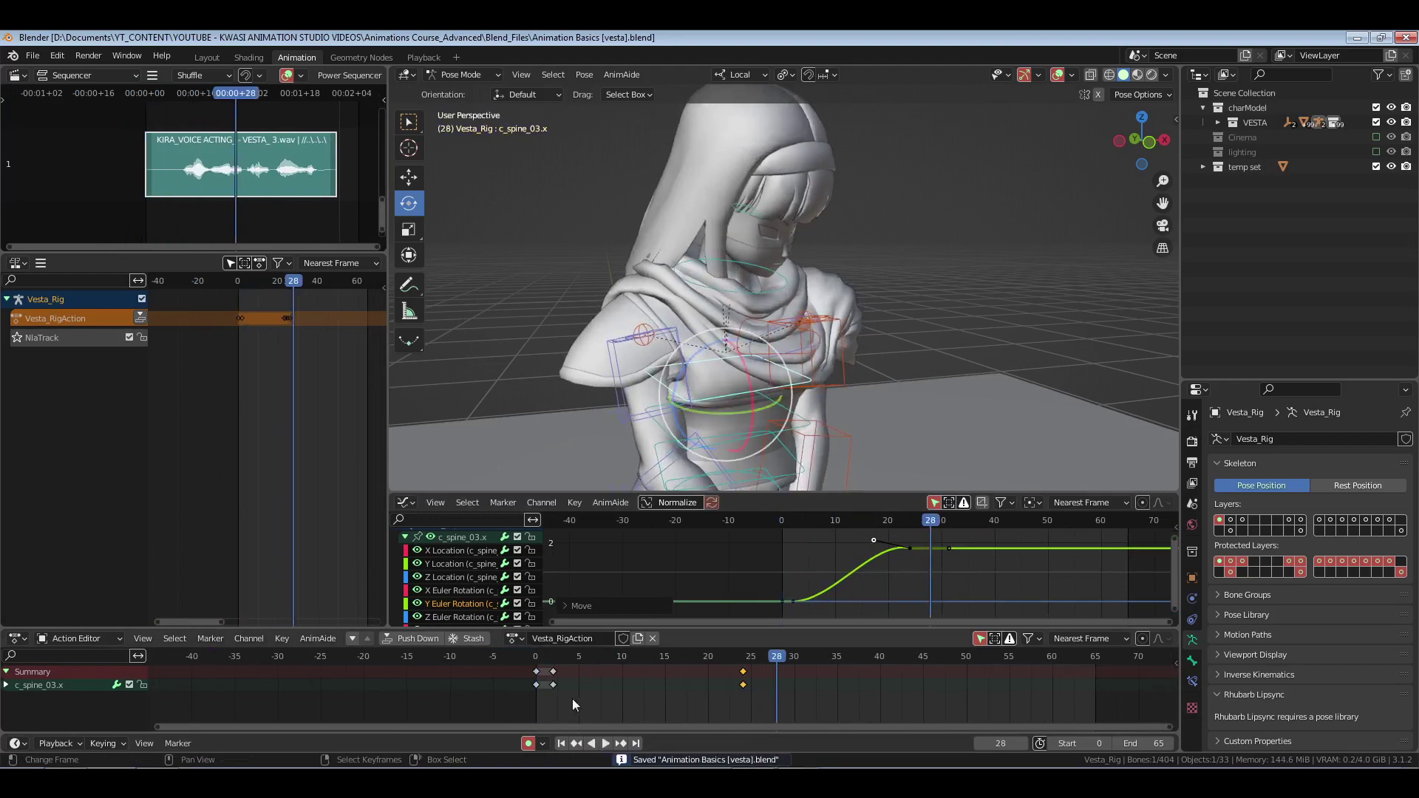
{"action": "left_click_drag", "start_coordinate": [546, 700], "coordinate": [613, 706]}
- Duplicate the frame 0 keyframes of the c_neck.x and c_head.x bones to frame 1 and play back the animation
{"action": "right_click", "coordinate": [733, 280]}
{"action": "right_click", "coordinate": [723, 206], "text": "shift"}
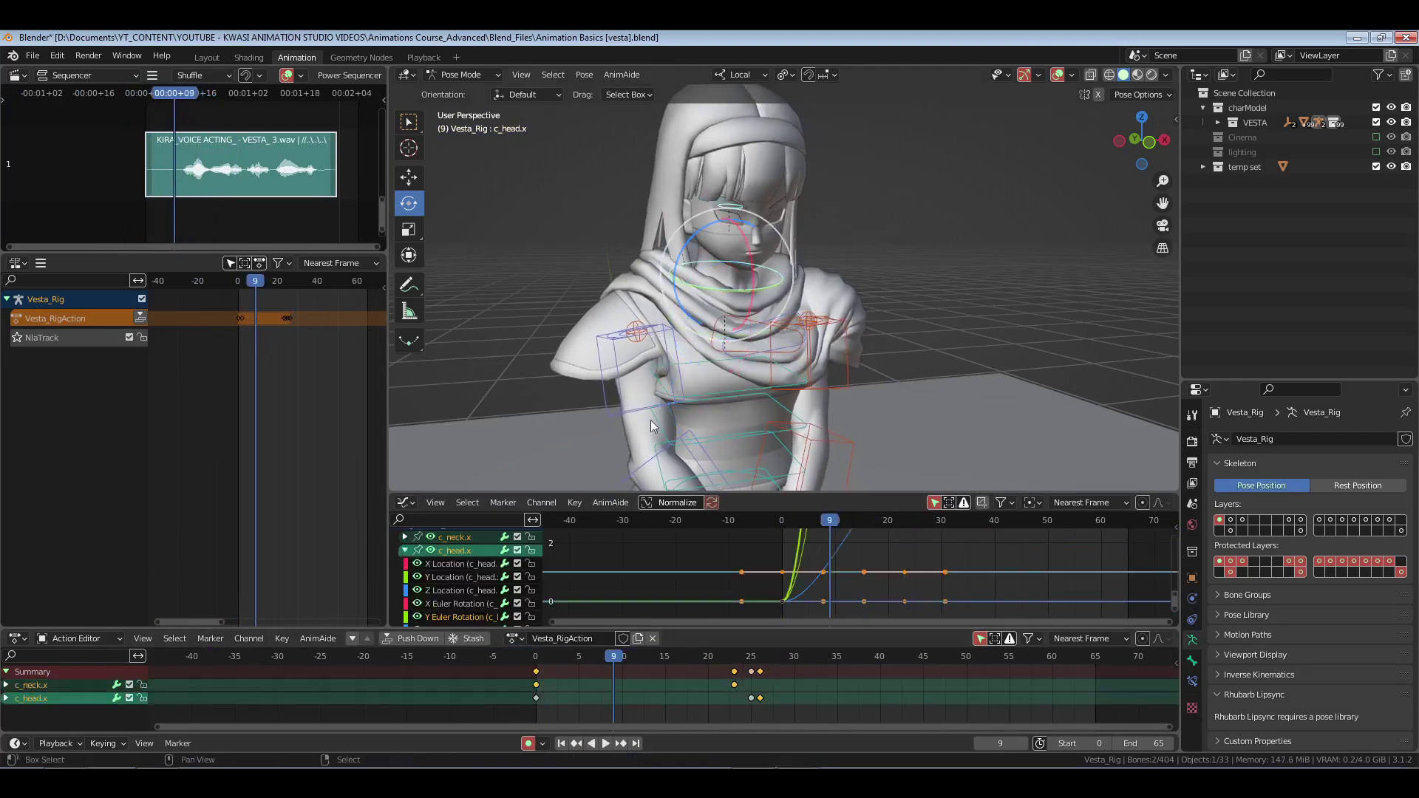
{"action": "left_click_drag", "start_coordinate": [518, 664], "coordinate": [570, 703]}
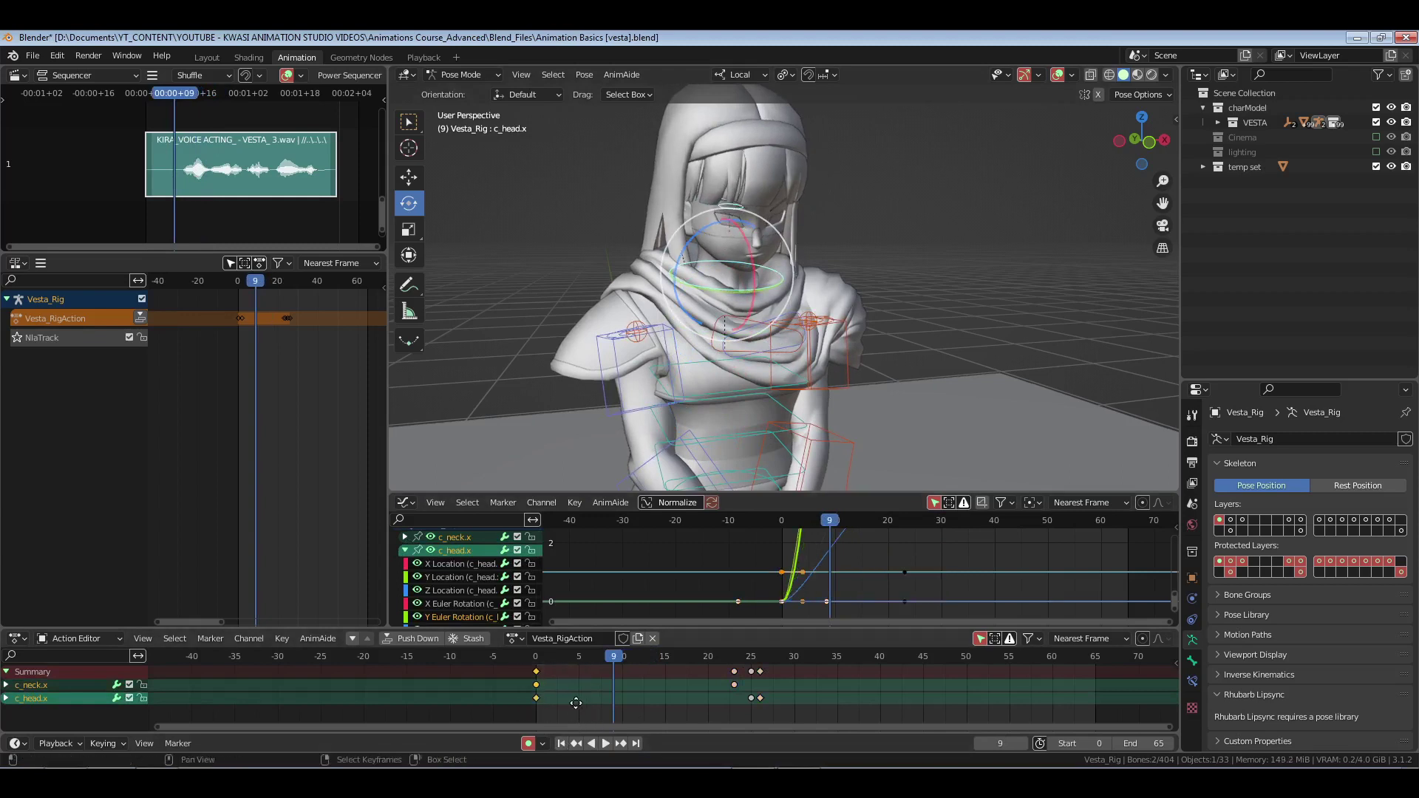
{"action": "key", "text": "shift+d"}
{"action": "left_click", "coordinate": [578, 701]}
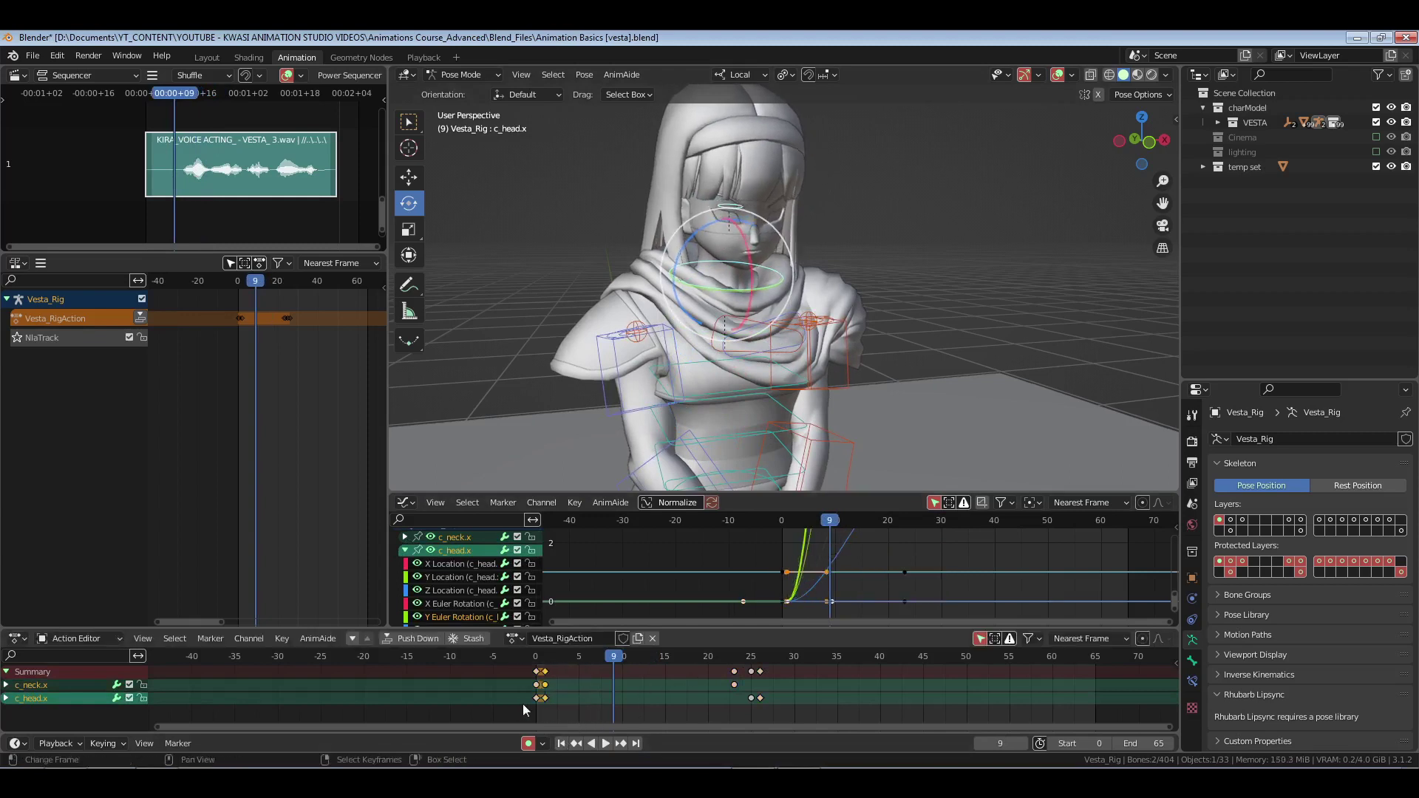
{"action": "key", "text": "space"}
{"action": "key", "text": "space"}
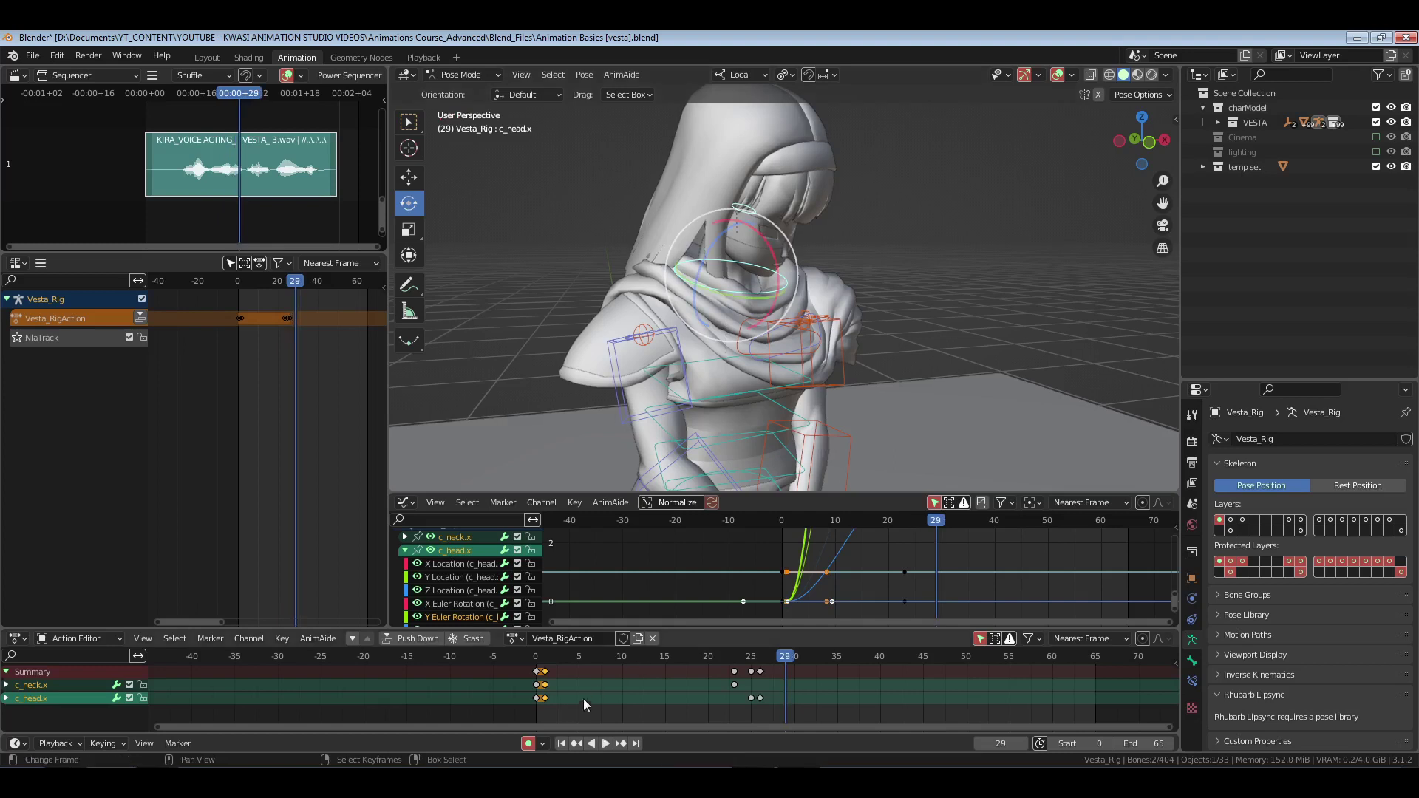
- Move the end keyframes of c_neck.x and c_head.x one frame later, to frames 24, 26 and 27
{"action": "key", "text": "KP_Decimal"}
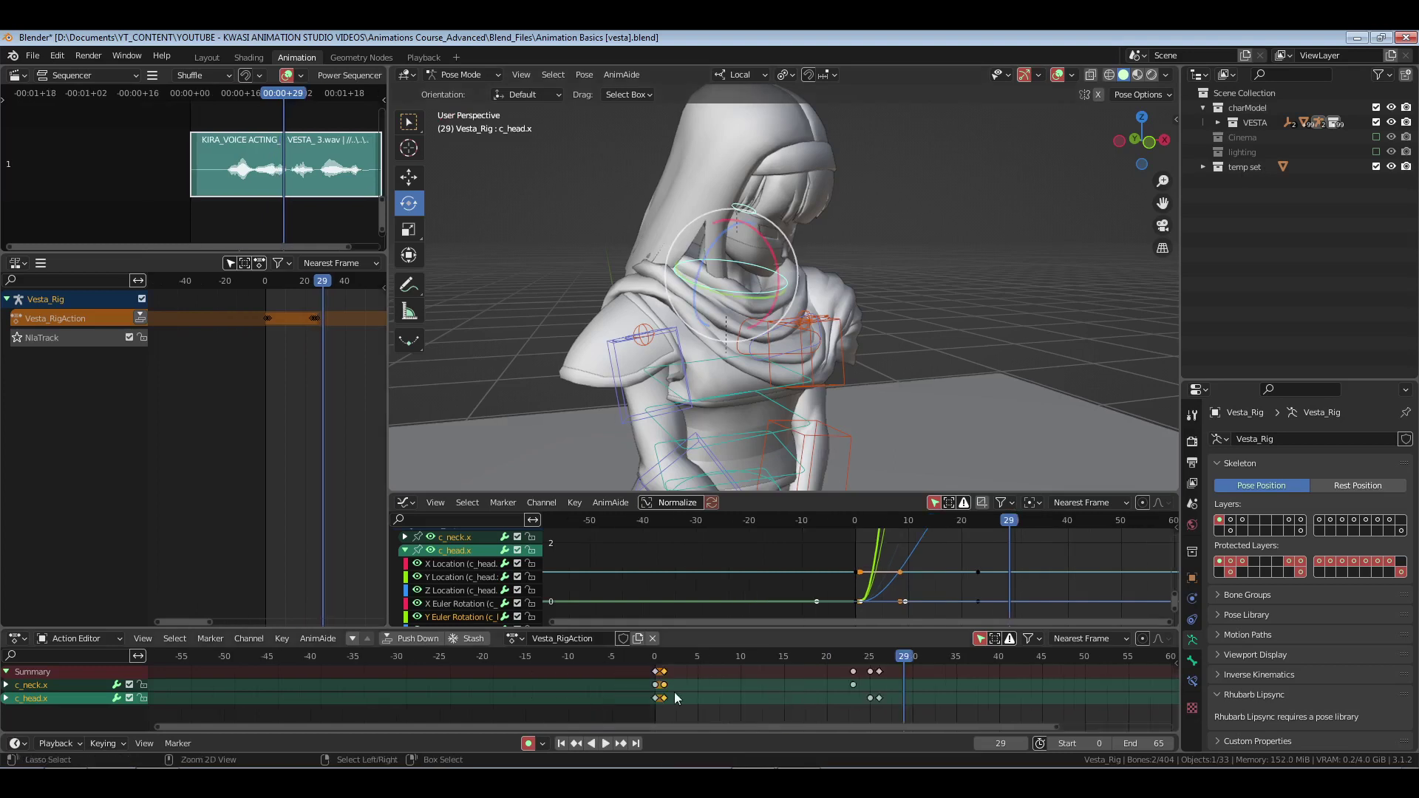
{"action": "mouse_move", "coordinate": [673, 695]}
{"action": "middle_mouse_down", "text": "ctrl"}
{"action": "mouse_move", "coordinate": [730, 695]}
{"action": "mouse_move", "coordinate": [674, 702]}
{"action": "middle_mouse_up", "text": "ctrl"}
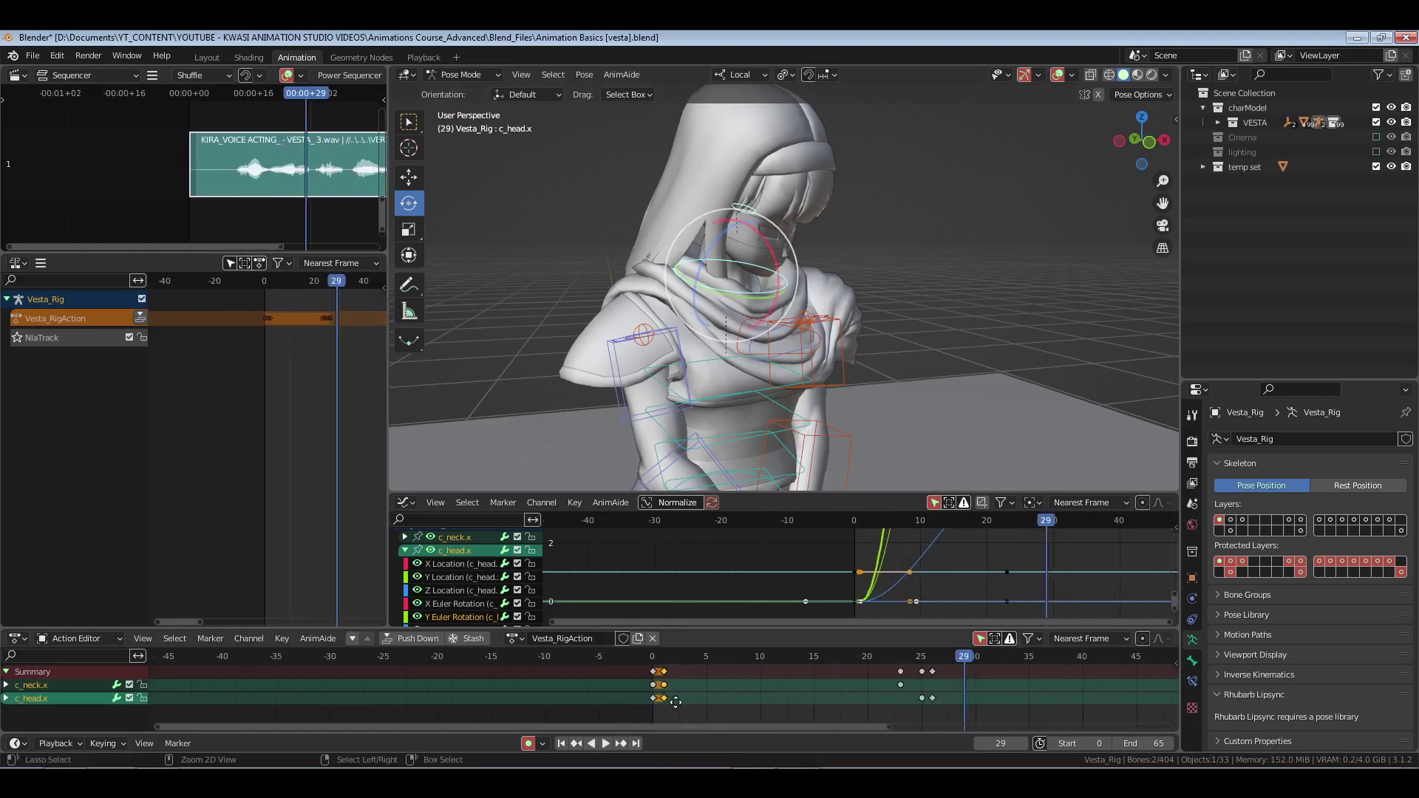
{"action": "left_click", "coordinate": [640, 704]}
{"action": "left_click", "coordinate": [850, 667], "text": "ctrl"}
{"action": "key", "text": "g"}
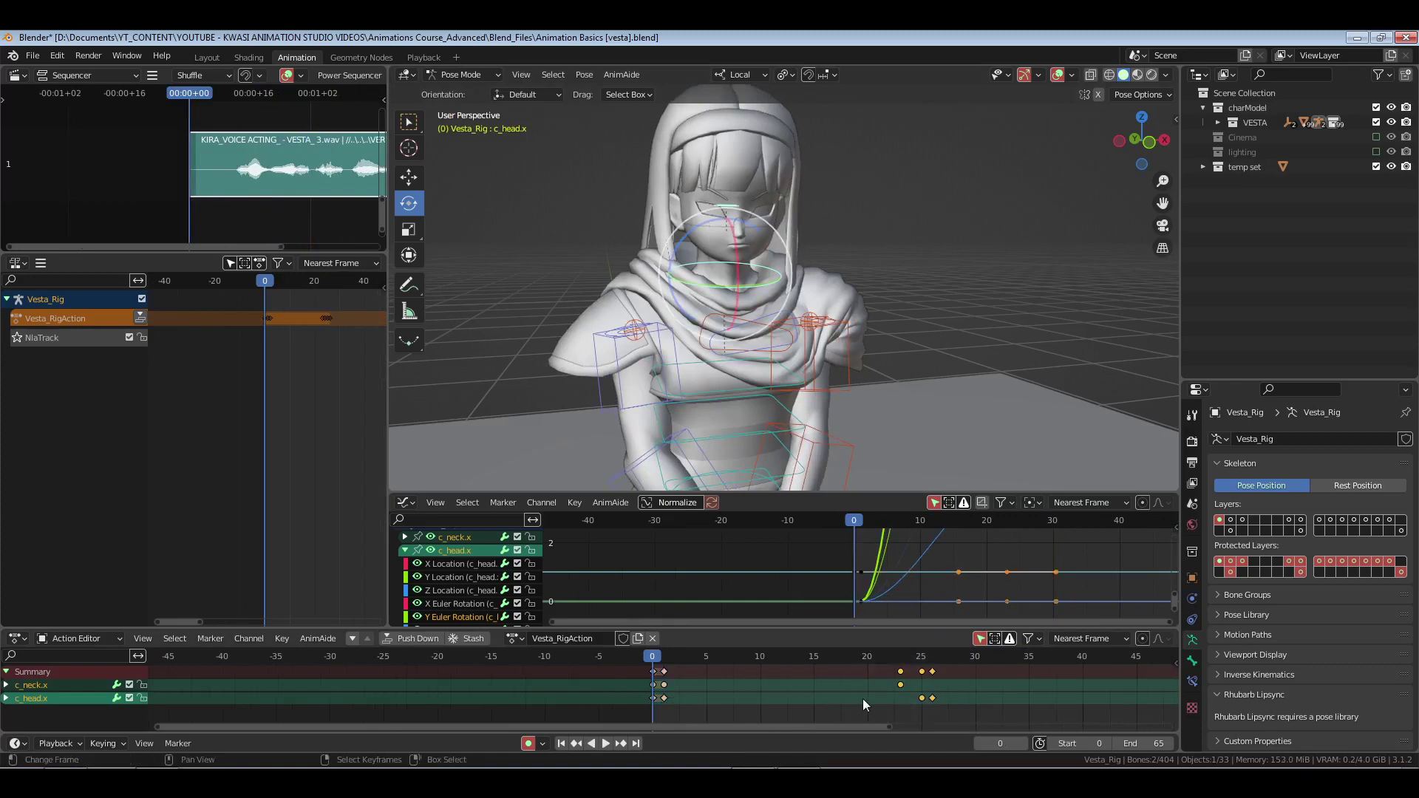
{"action": "left_click", "coordinate": [862, 698]}
- Save the file and play the animation to review the retimed neck and head keyframes
{"action": "key", "text": "ctrl+s"}
{"action": "key", "text": "space"}
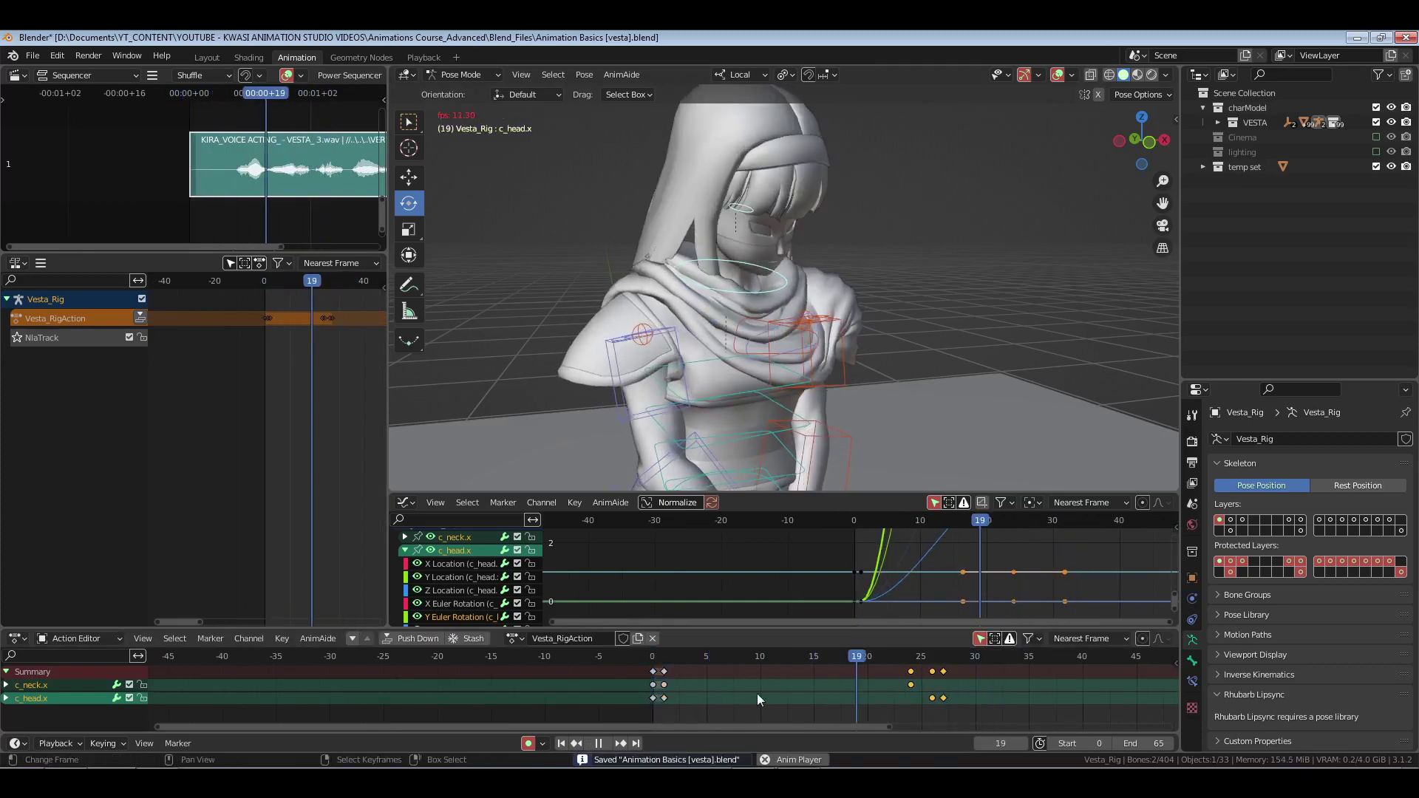
{"action": "key", "text": "space"}
- Isolate the c_head.x X Euler Rotation curve and set the handles of all its keys to Free
{"action": "left_click", "coordinate": [734, 229]}
{"action": "key", "text": "space"}
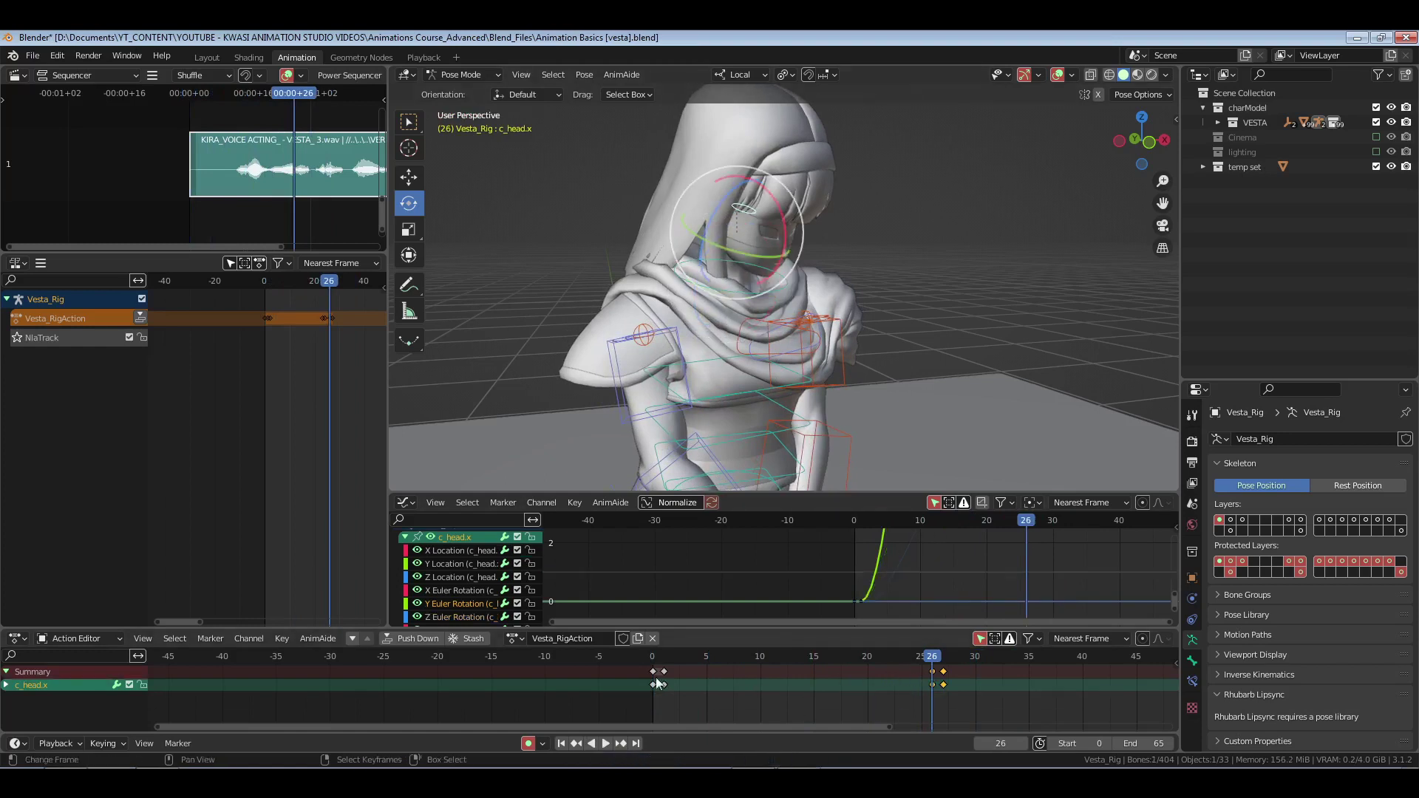
{"action": "key", "text": "space"}
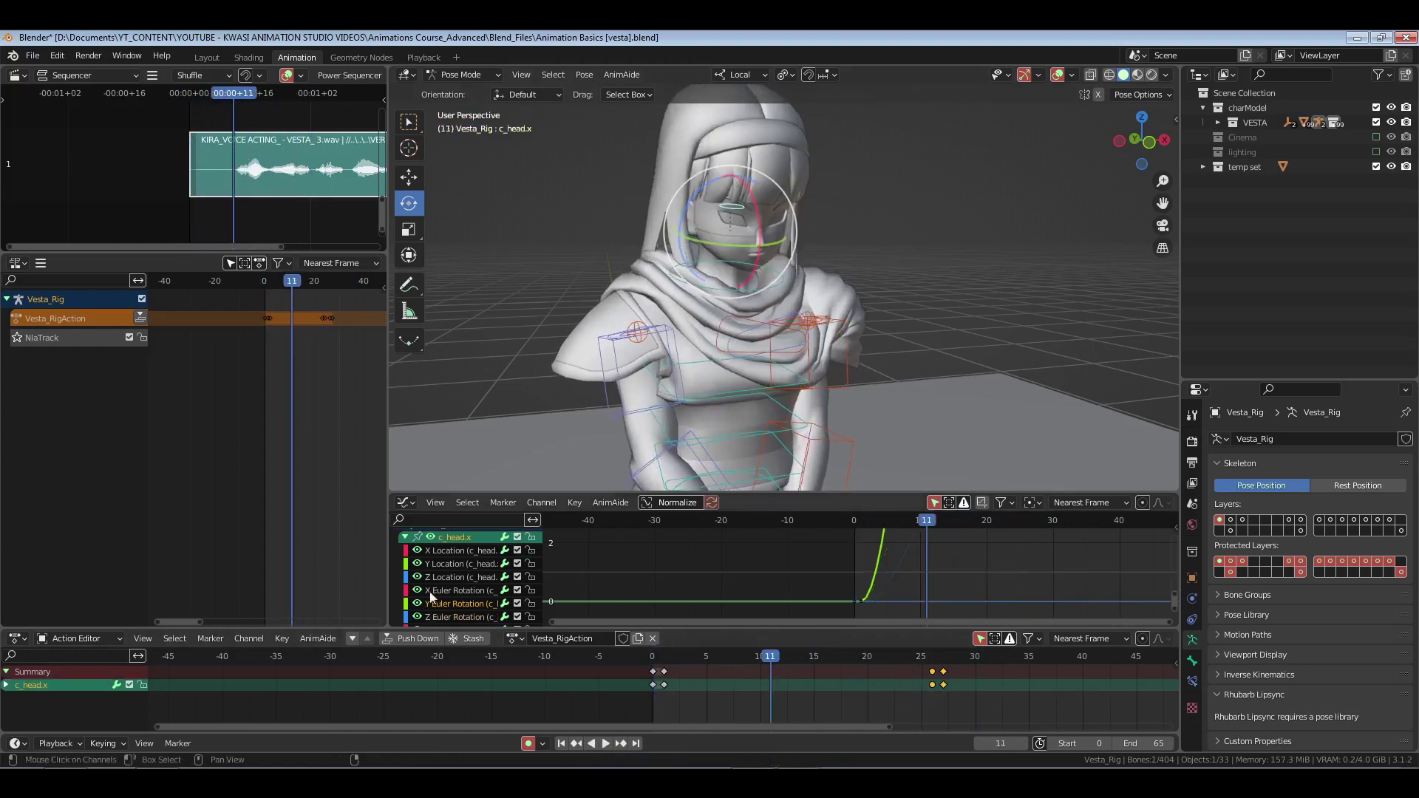
{"action": "left_click", "coordinate": [897, 564]}
{"action": "key", "text": "a"}
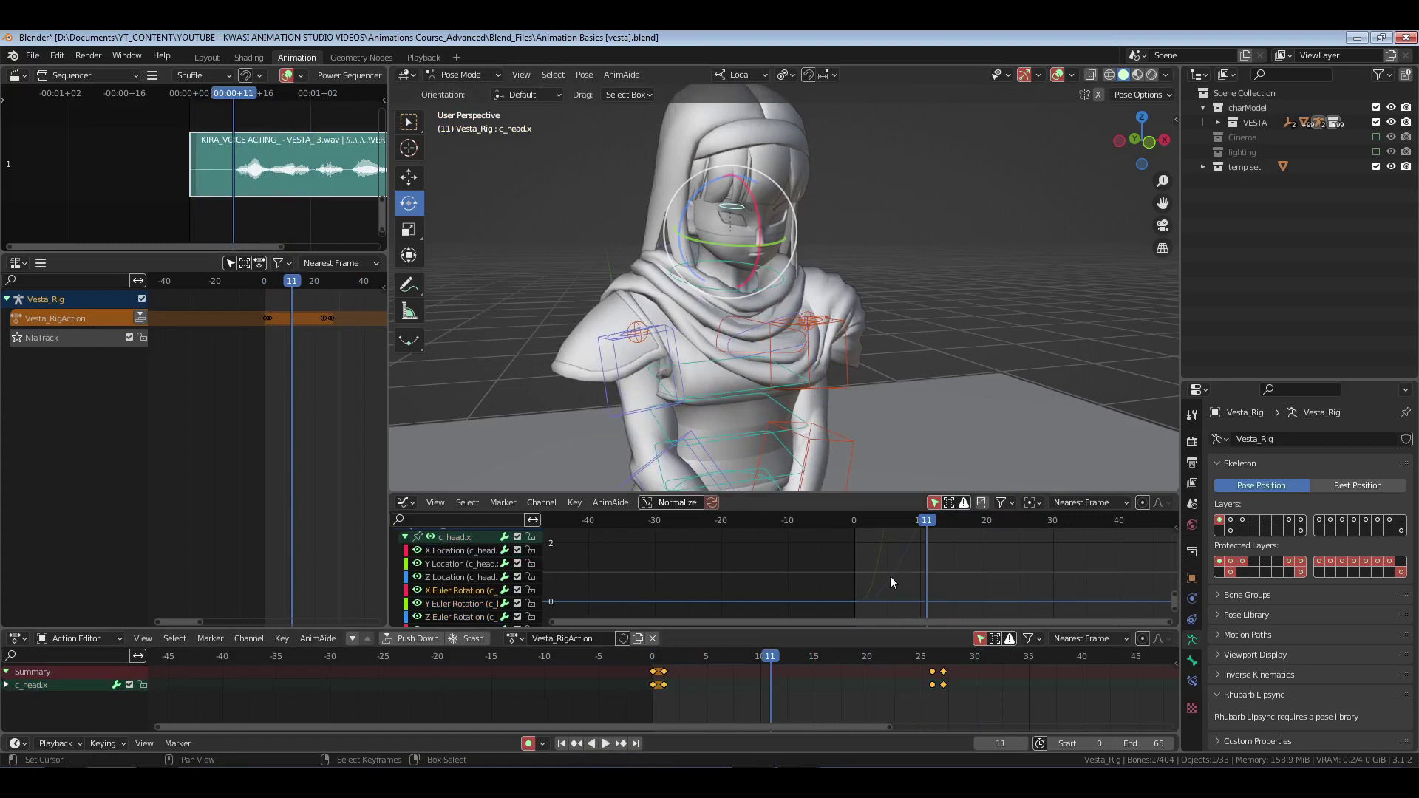
{"action": "key", "text": "Home"}
{"action": "key", "text": "v"}
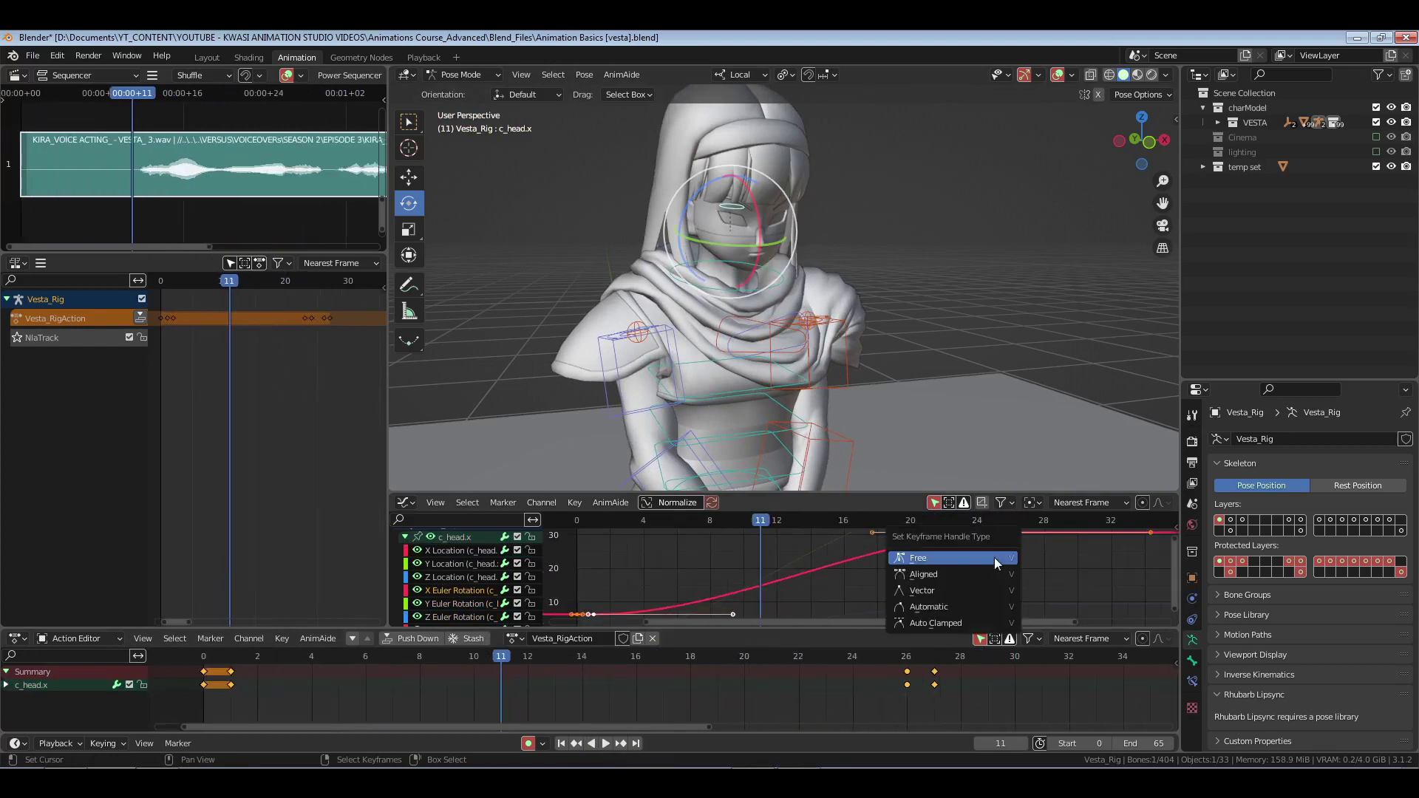
{"action": "left_click", "coordinate": [983, 564]}
- Lower the incoming handle of the X Euler Rotation curve's frame 26 key, placing it at about frame 18
{"action": "left_click", "coordinate": [870, 535]}
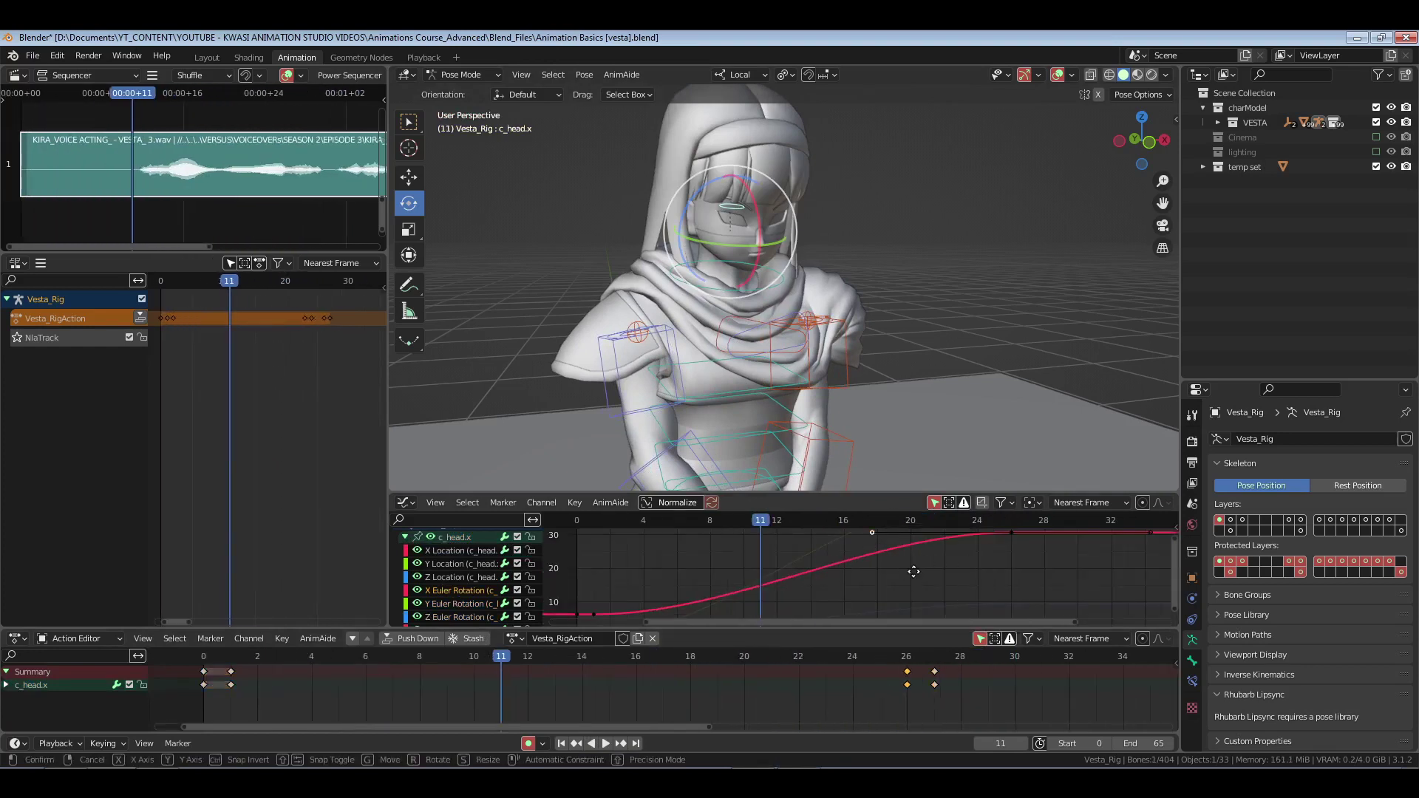
{"action": "key", "text": "g"}
{"action": "left_click", "coordinate": [1011, 543]}
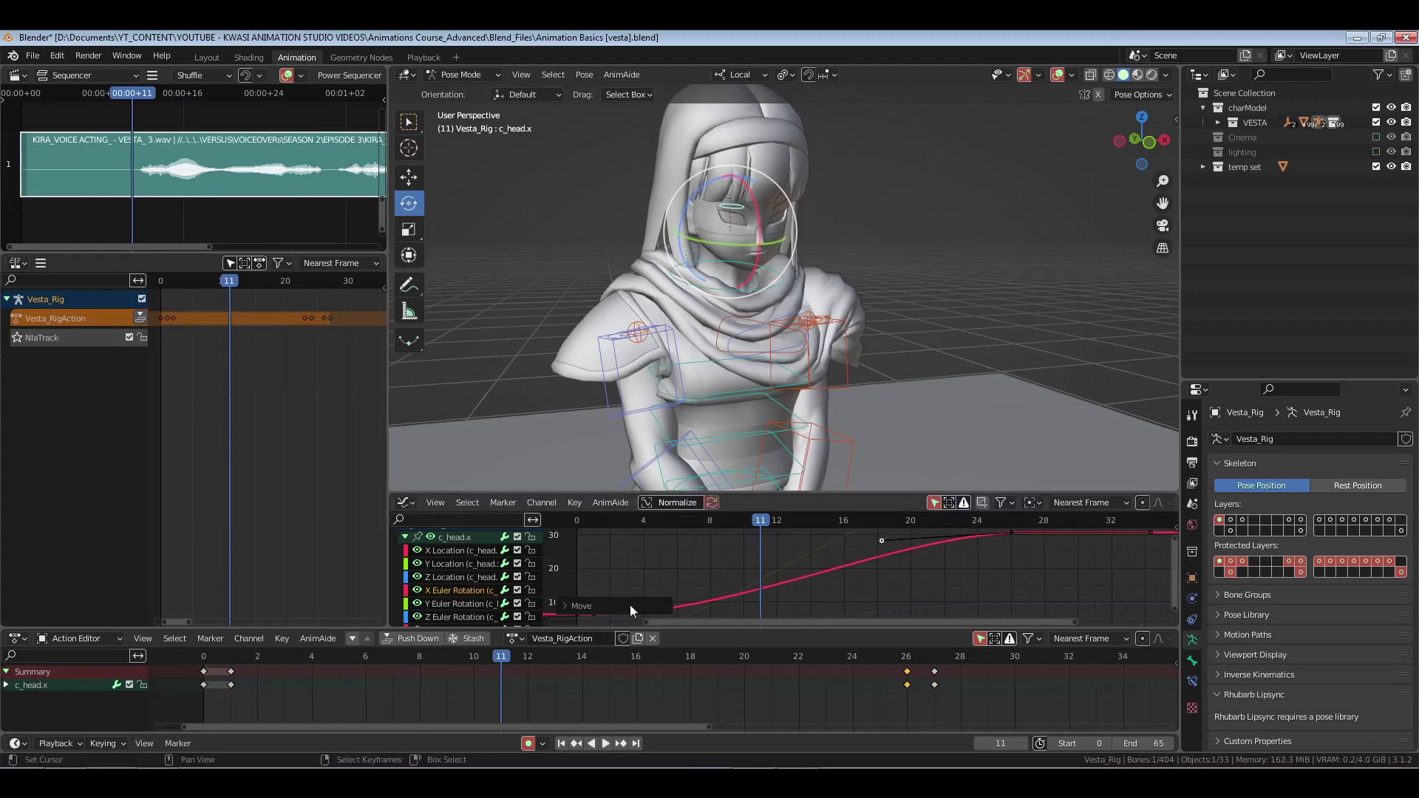
- Play and scrub the opening frames repeatedly to review the head turn with the adjusted X rotation curve
{"action": "left_click", "coordinate": [191, 693]}
{"action": "key", "text": "space"}
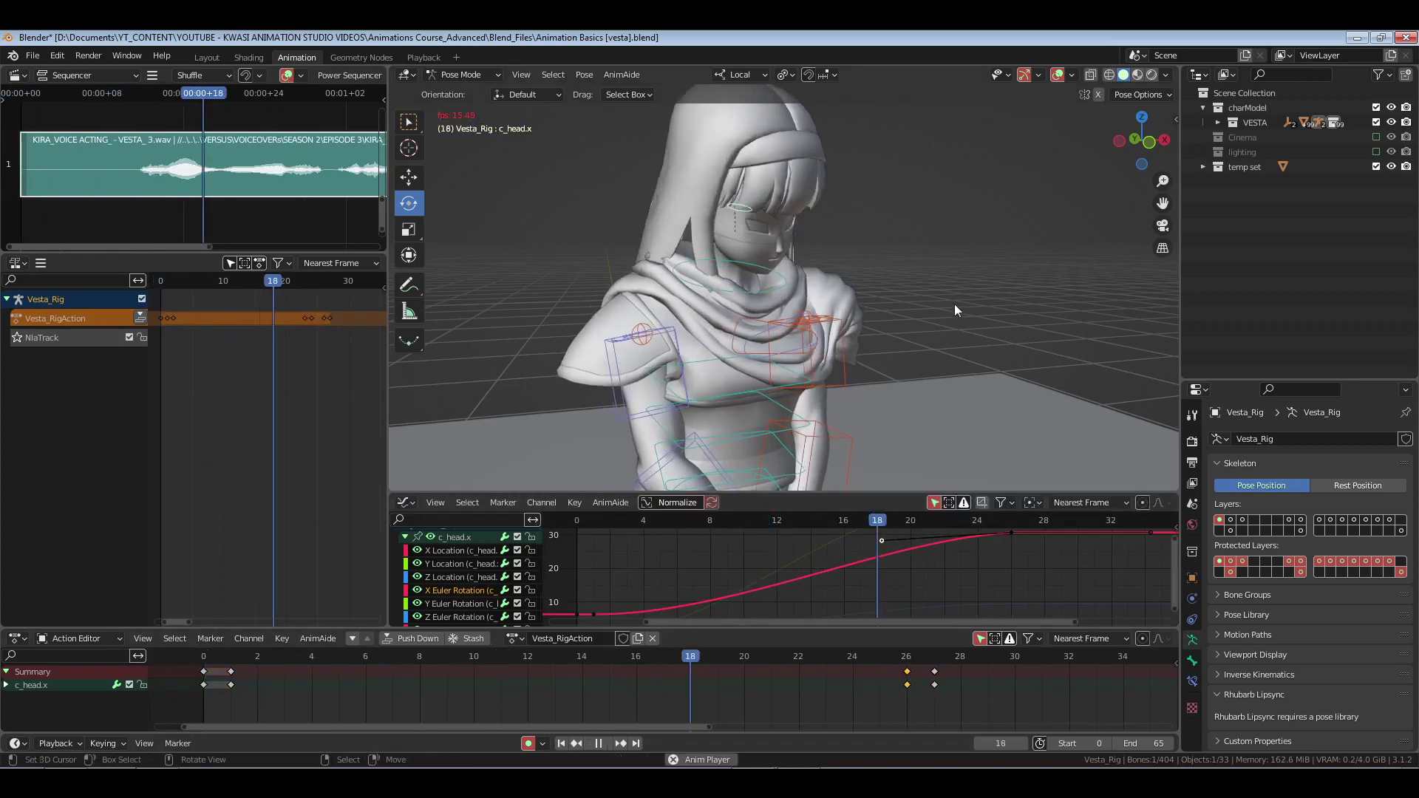
{"action": "key", "text": "space"}
{"action": "key", "text": "shift+Left"}
{"action": "key", "text": "space"}
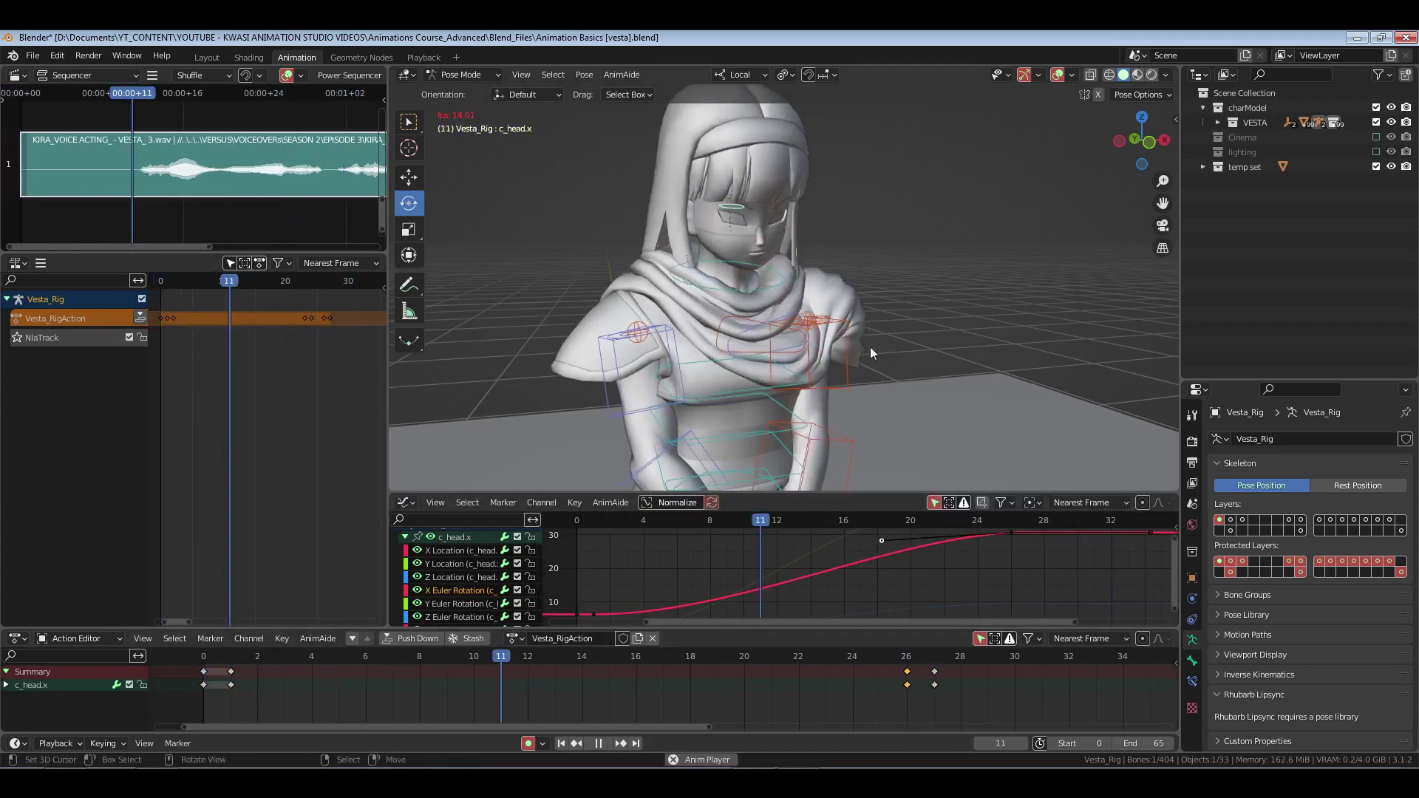
{"action": "key", "text": "space"}
{"action": "key", "text": "shift+Left"}
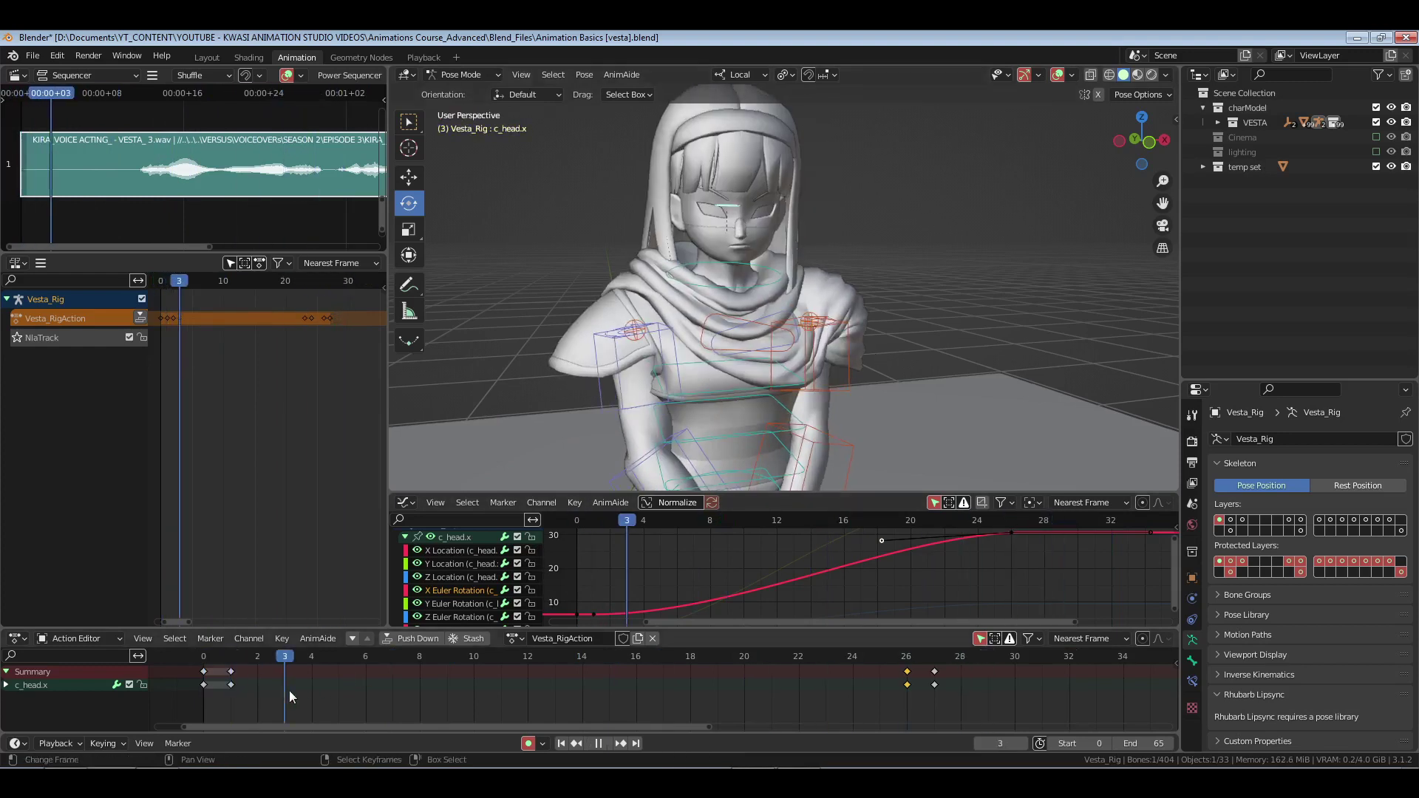
{"action": "key", "text": "space"}
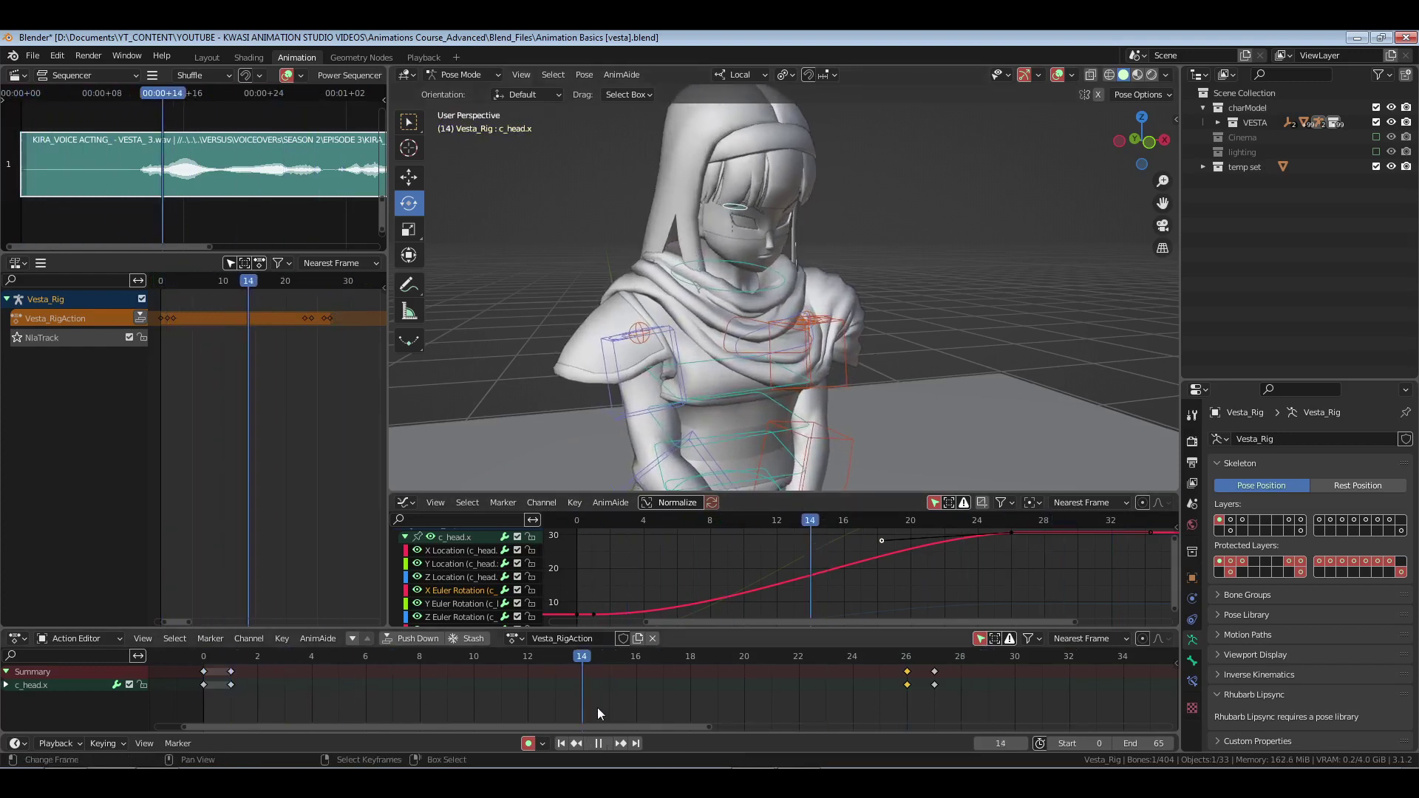
{"action": "key", "text": "space"}
- Move the two end keyframes of c_head.x three frames earlier, to frames 23 and 24
{"action": "key", "text": "a"}
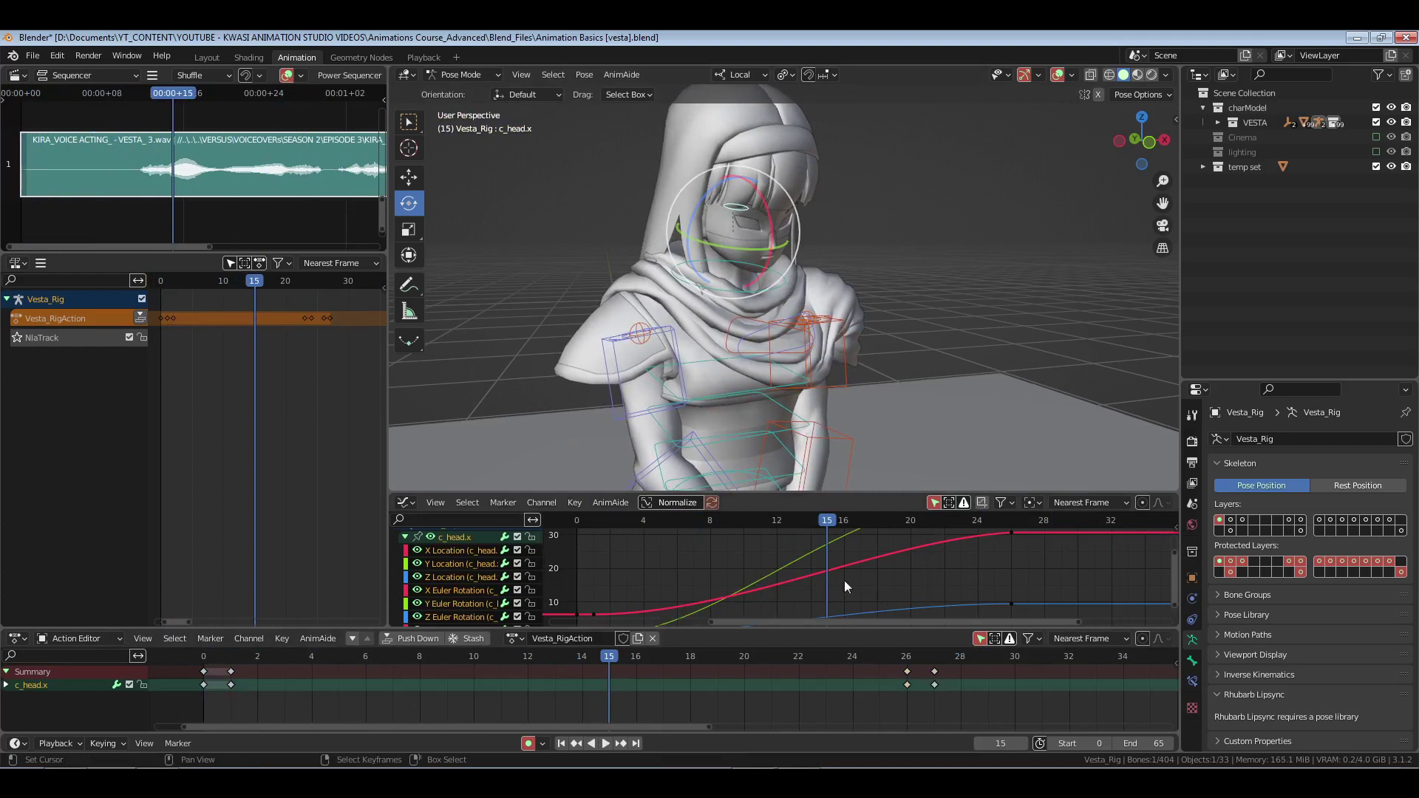
{"action": "left_click_drag", "start_coordinate": [867, 660], "coordinate": [973, 699]}
{"action": "key", "text": "g"}
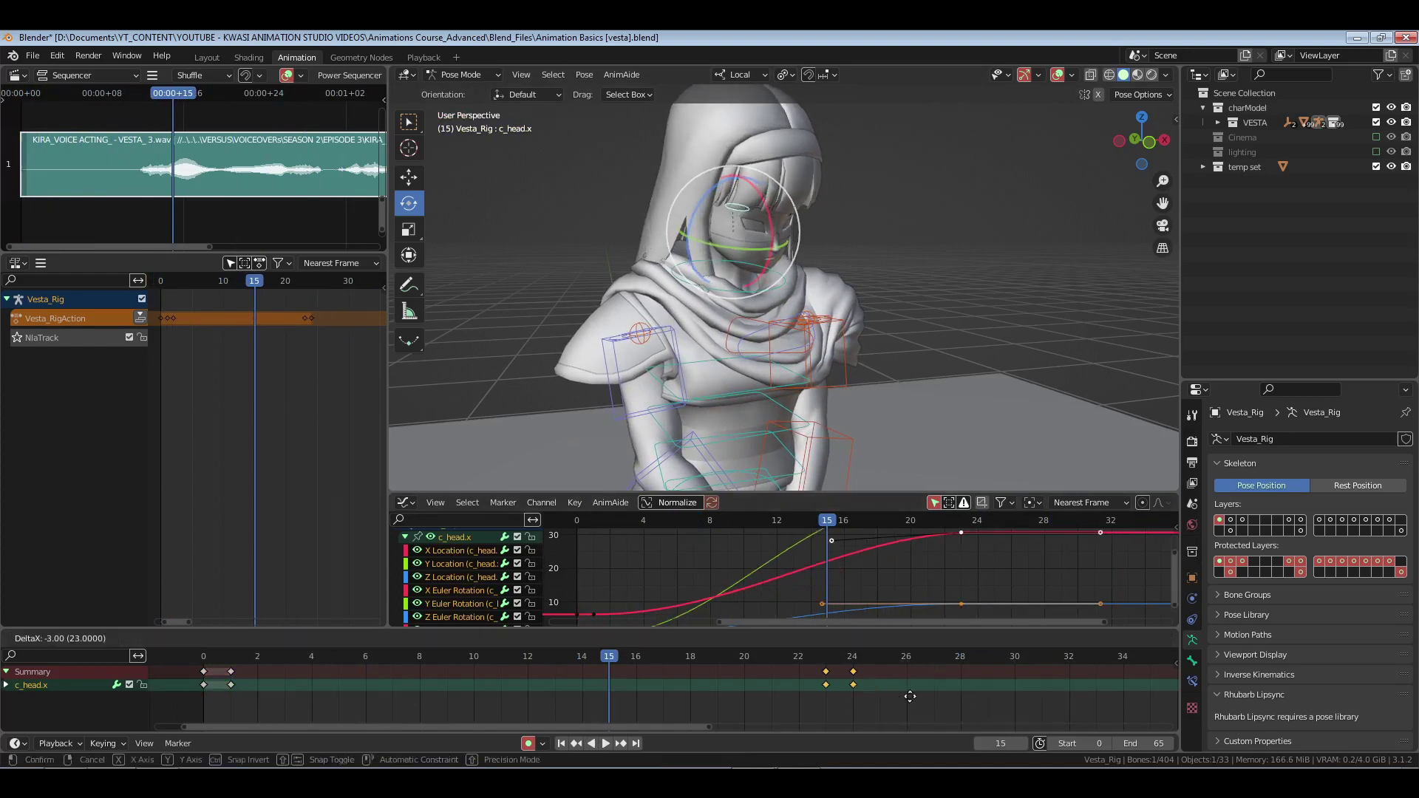
{"action": "left_click", "coordinate": [890, 699]}
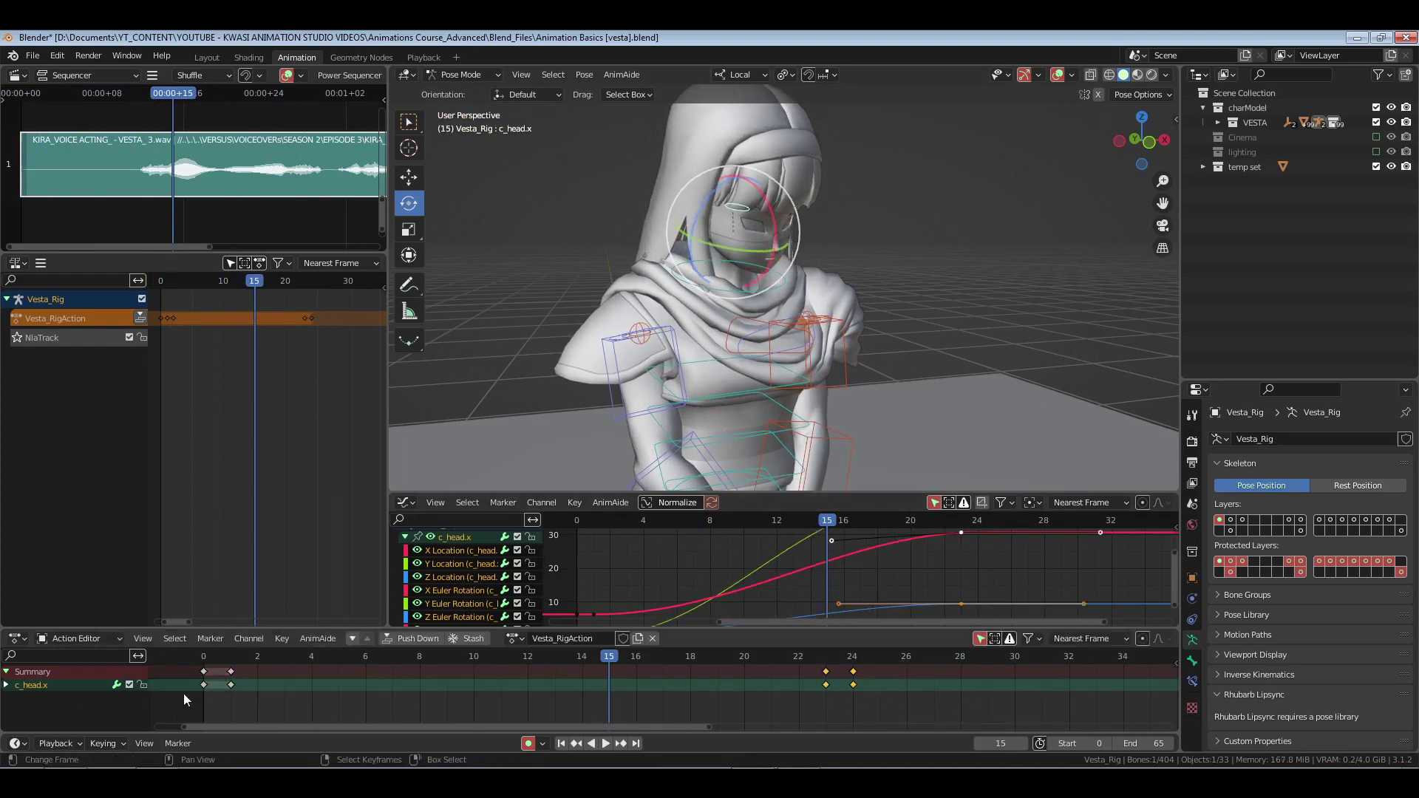
- Play and scrub the animation to review the earlier head keyframes, viewing the character from another angle
{"action": "key", "text": "space"}
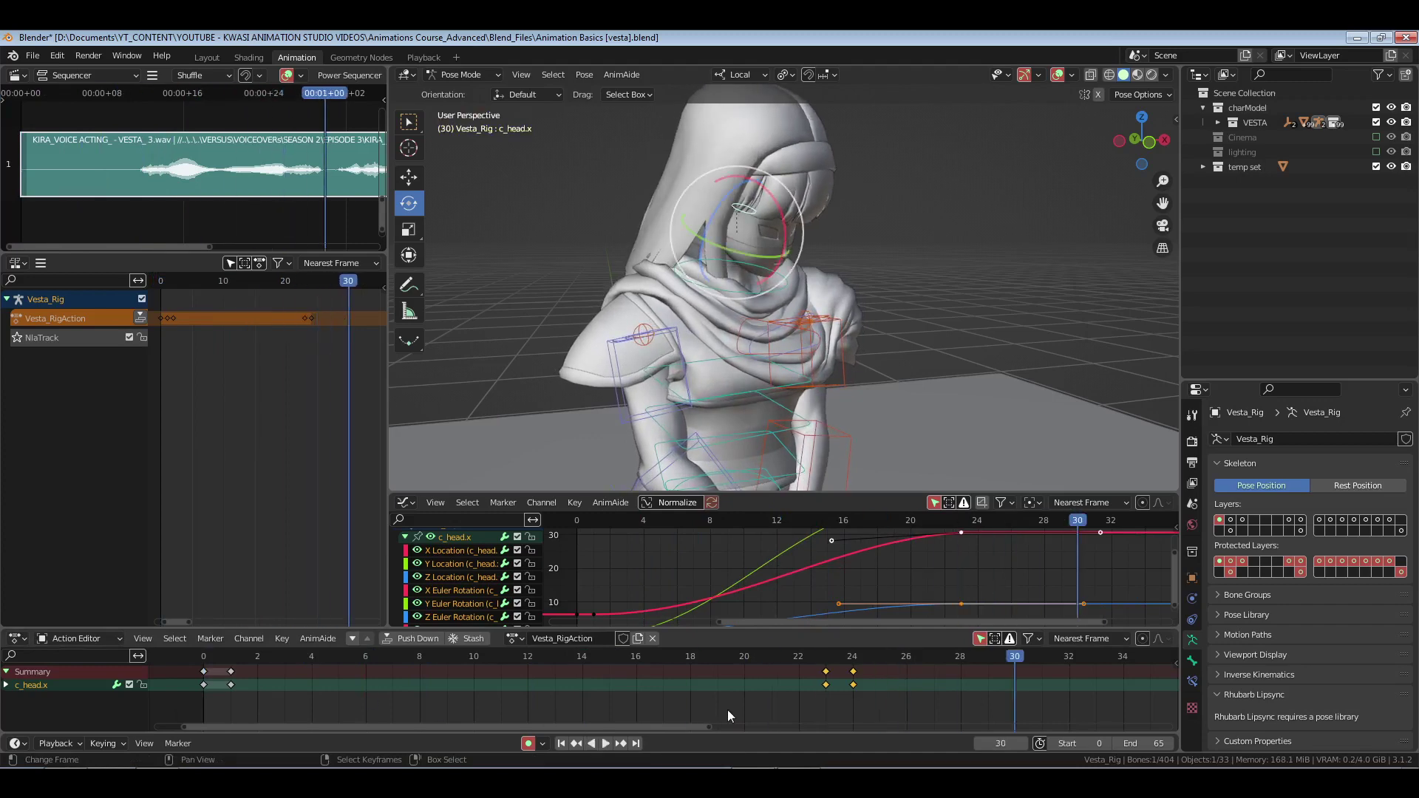
{"action": "left_click_drag", "start_coordinate": [727, 710], "coordinate": [683, 703]}
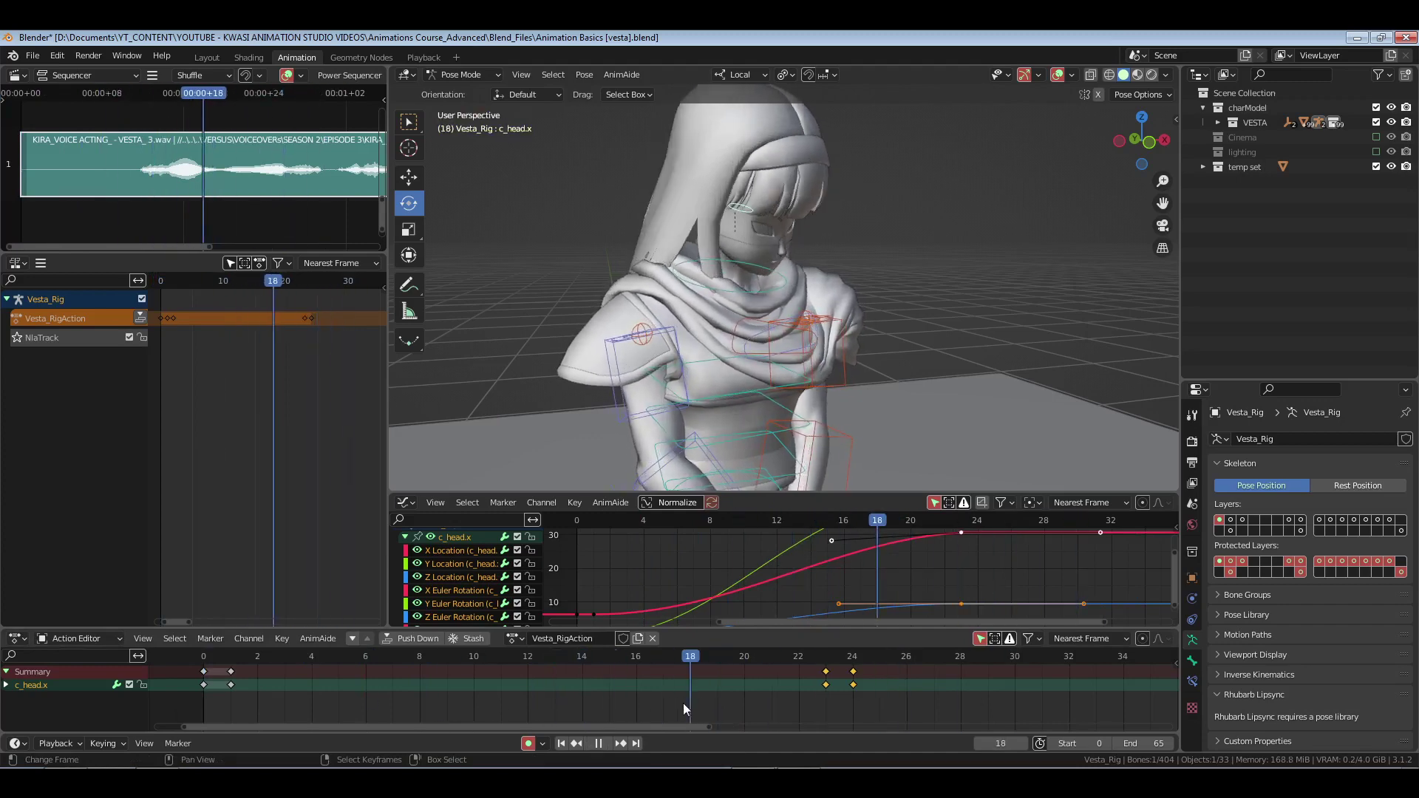
{"action": "key", "text": "space"}
{"action": "middle_click_drag", "start_coordinate": [739, 354], "coordinate": [842, 244]}
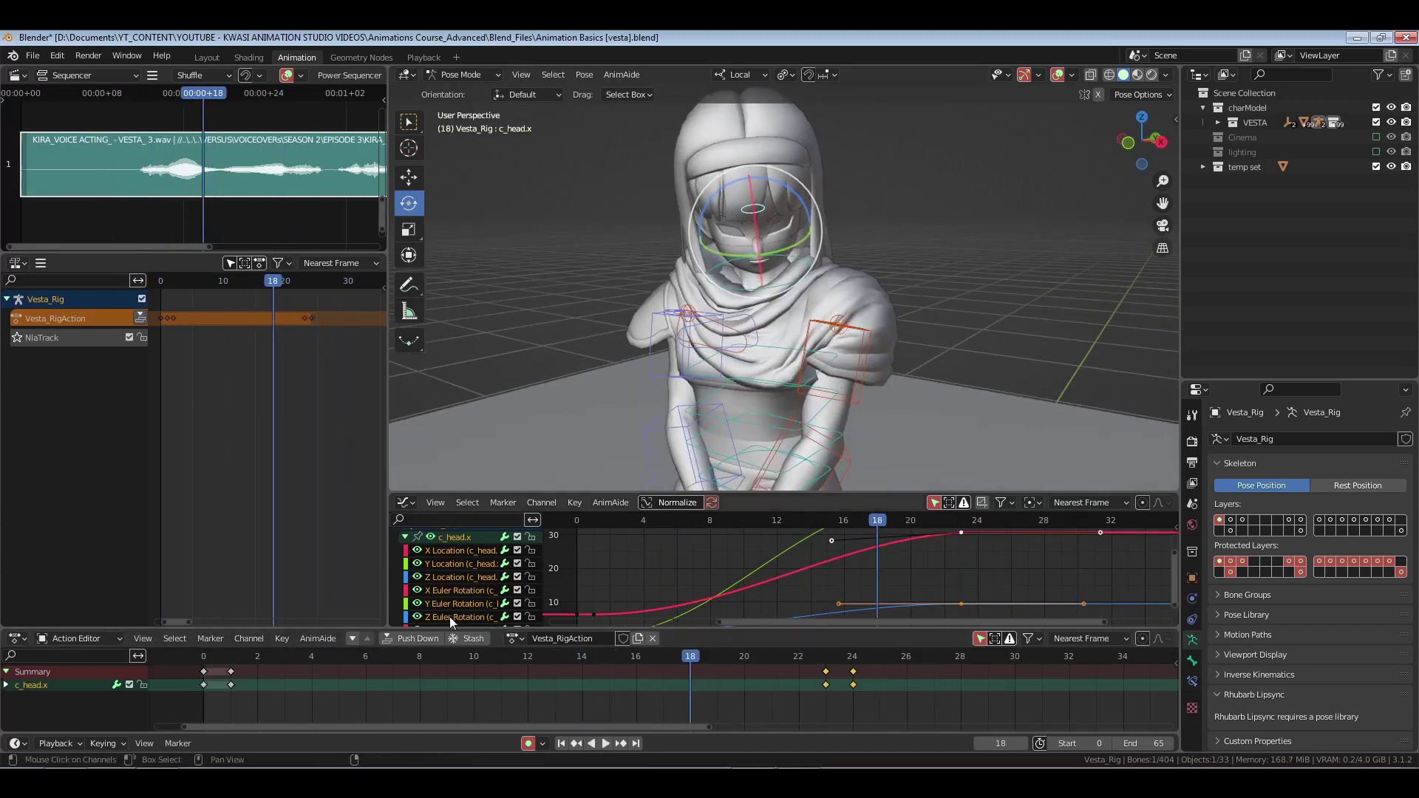
- Isolate the c_head.x Z Euler Rotation curve and change the handle type of all its keys
{"action": "scroll", "coordinate": [449, 616], "scroll_direction": "down", "scroll_amount": 3}
{"action": "left_click", "coordinate": [599, 588]}
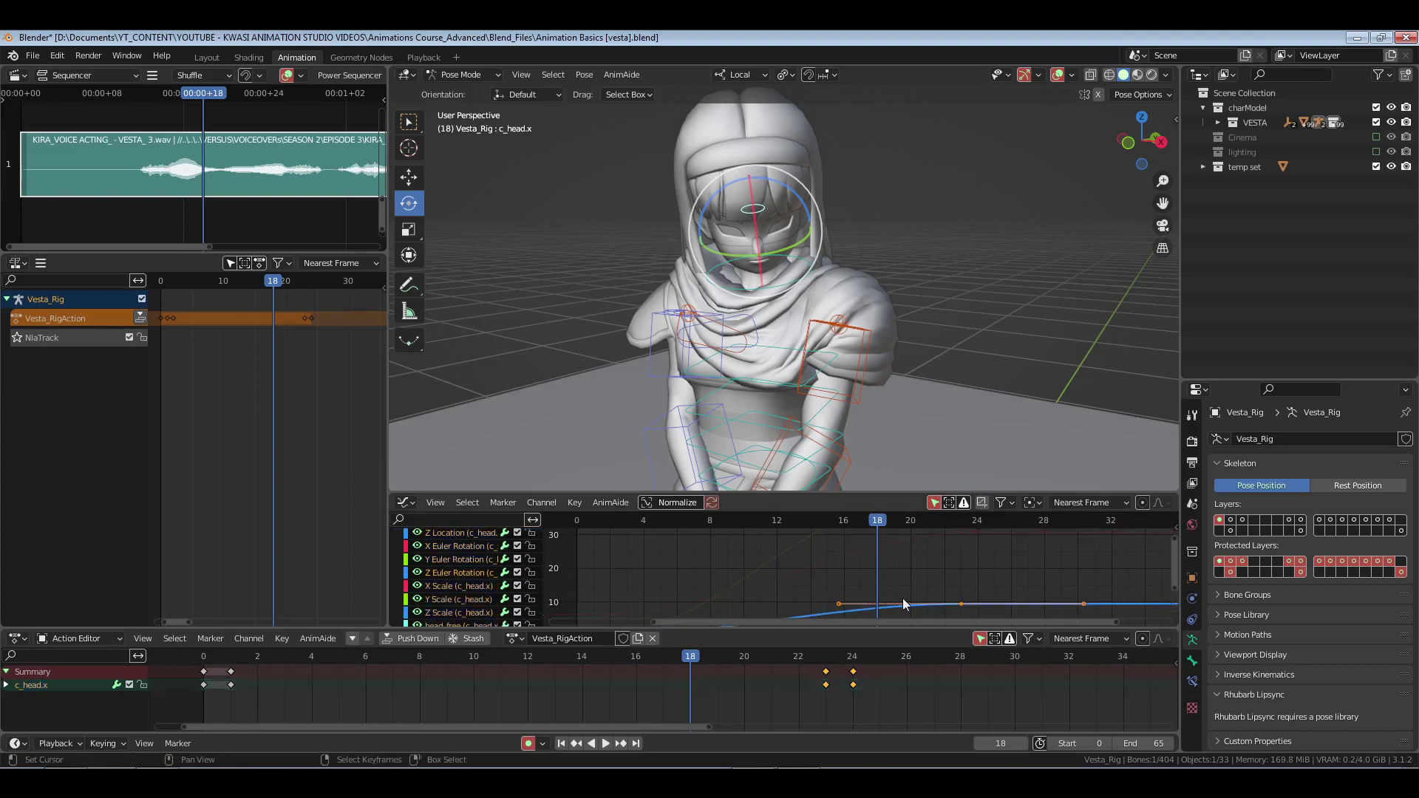
{"action": "key", "text": "a"}
{"action": "key", "text": "Home"}
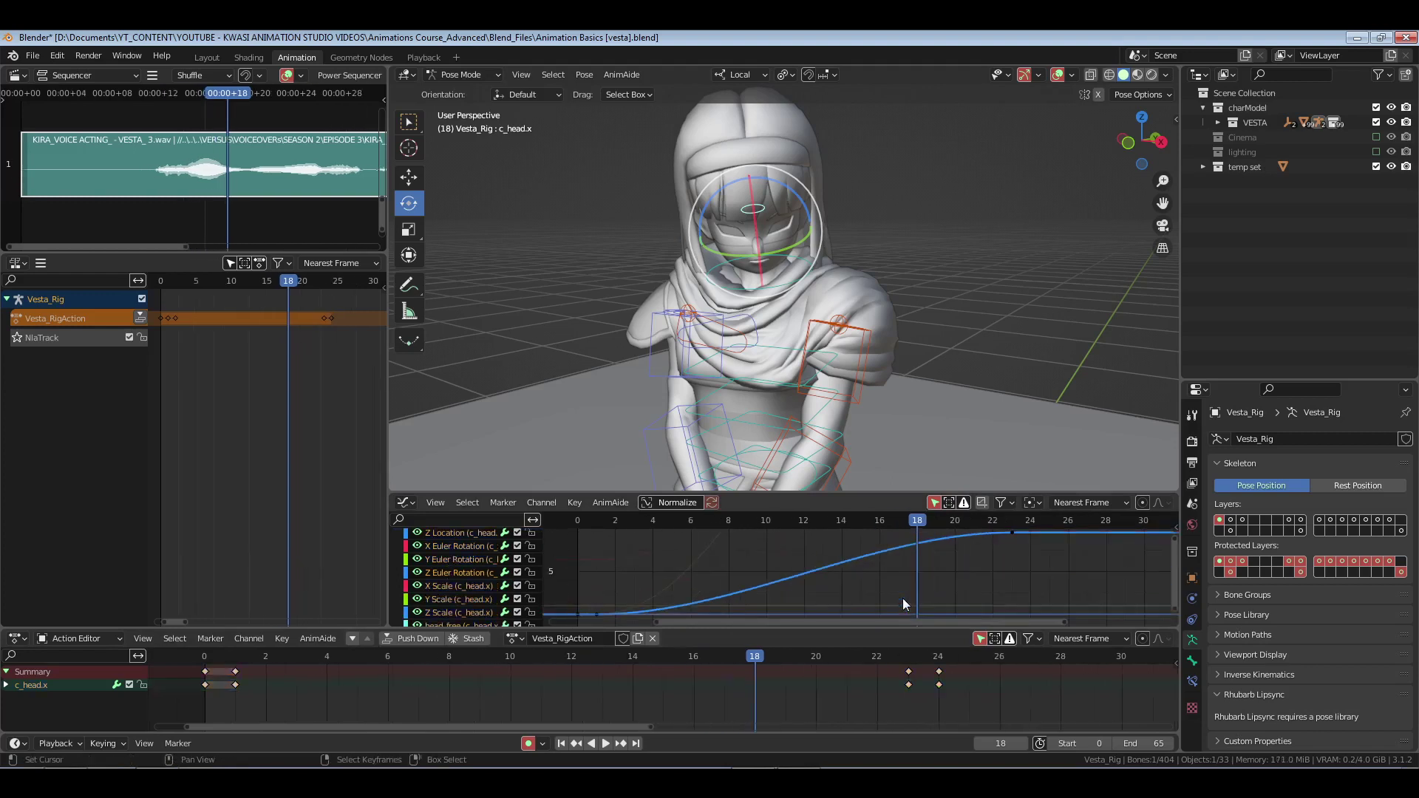
{"action": "key", "text": "v"}
{"action": "left_click", "coordinate": [902, 598]}
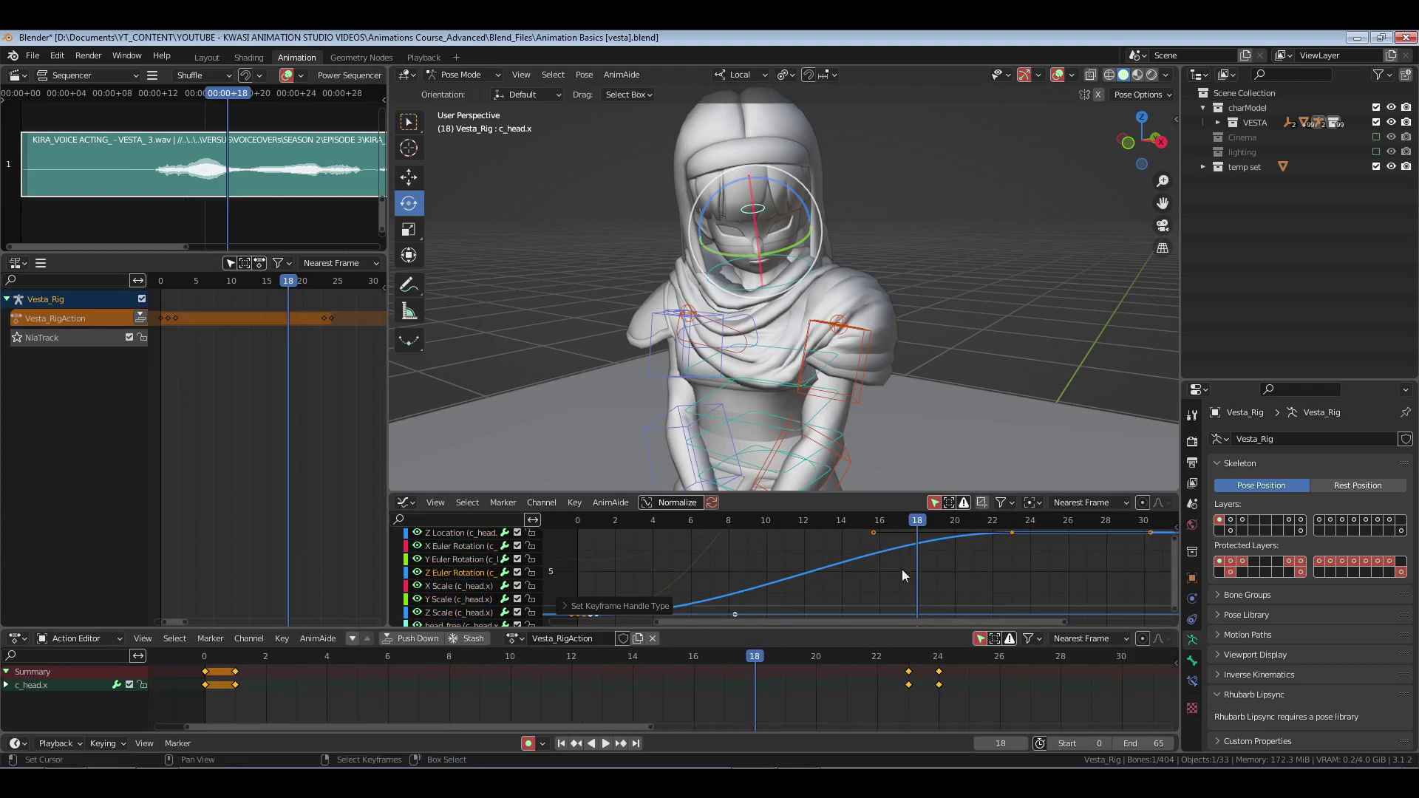
- Lengthen the incoming handle of the Z Euler Rotation curve's frame 23 key horizontally, to about frame 13
{"action": "left_click", "coordinate": [875, 535]}
{"action": "key", "text": "g"}
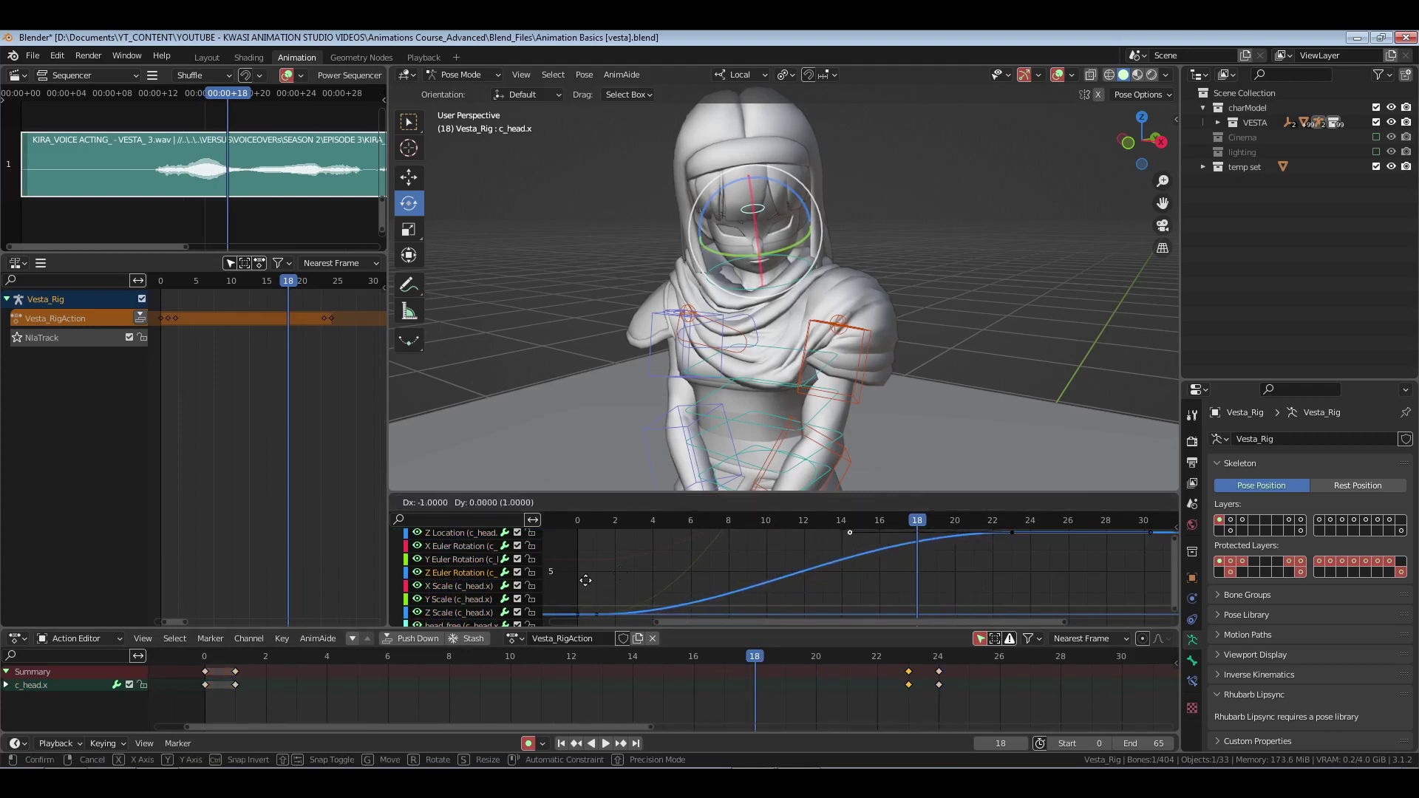
{"action": "right_click", "coordinate": [586, 580]}
{"action": "key", "text": "g"}
{"action": "key", "text": "x"}
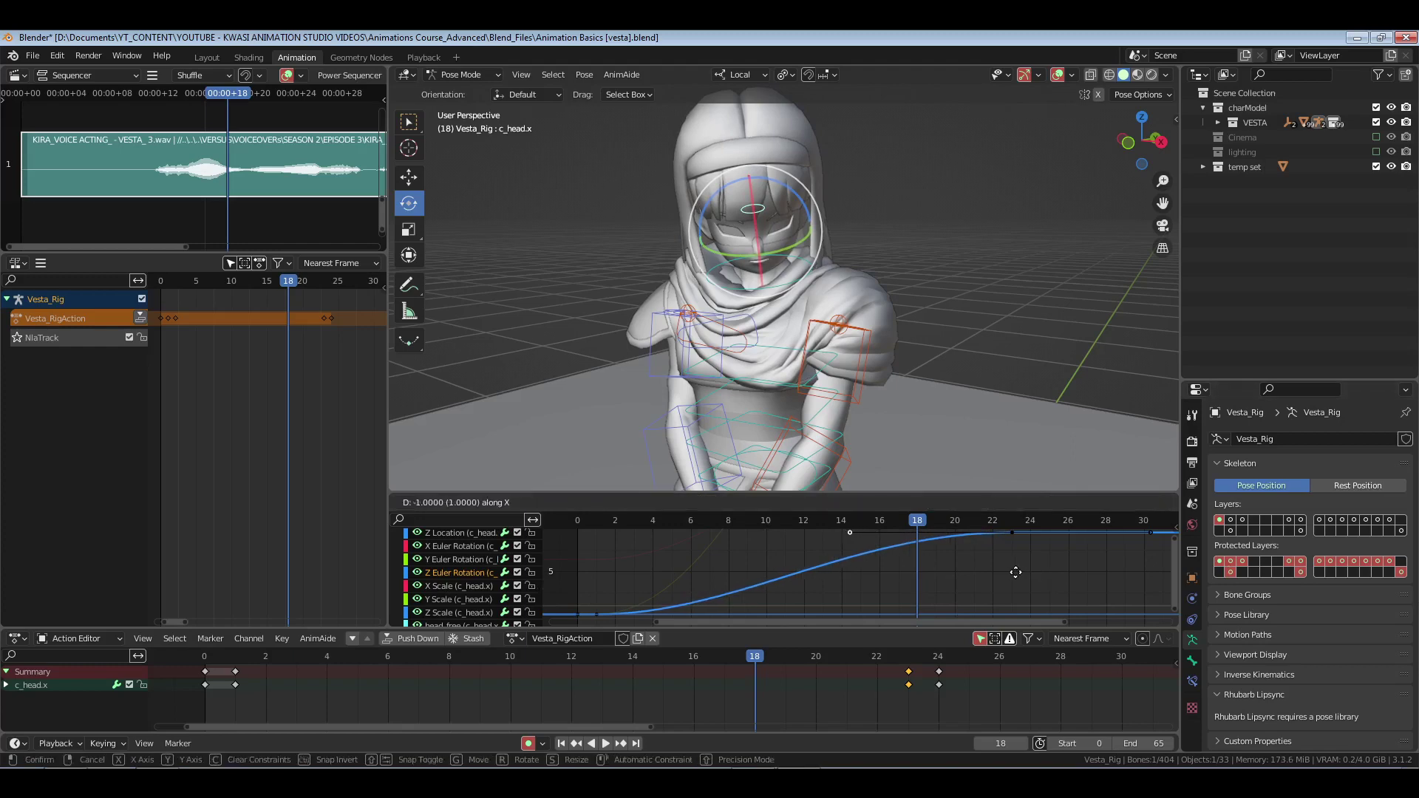
{"action": "left_click", "coordinate": [997, 578]}
- Save the file and preview the head turn from frame 0
{"action": "middle_click_drag", "start_coordinate": [895, 684], "coordinate": [724, 694], "text": "ctrl"}
{"action": "right_click", "coordinate": [318, 703], "text": "shift"}
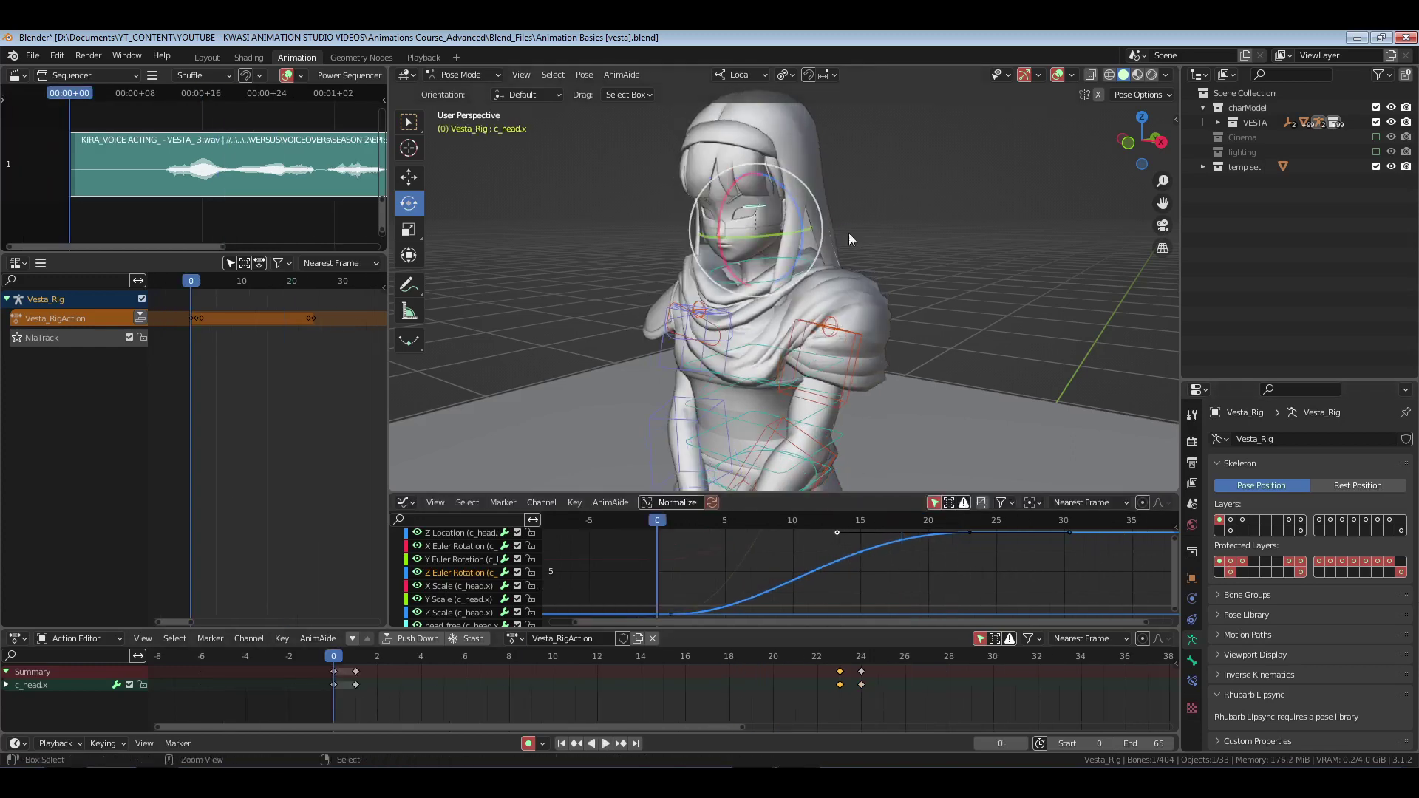
{"action": "key", "text": "ctrl+s"}
{"action": "middle_click_drag", "start_coordinate": [768, 296], "coordinate": [787, 369]}
{"action": "key", "text": "space"}
{"action": "key", "text": "space"}
{"action": "left_click", "coordinate": [339, 700]}
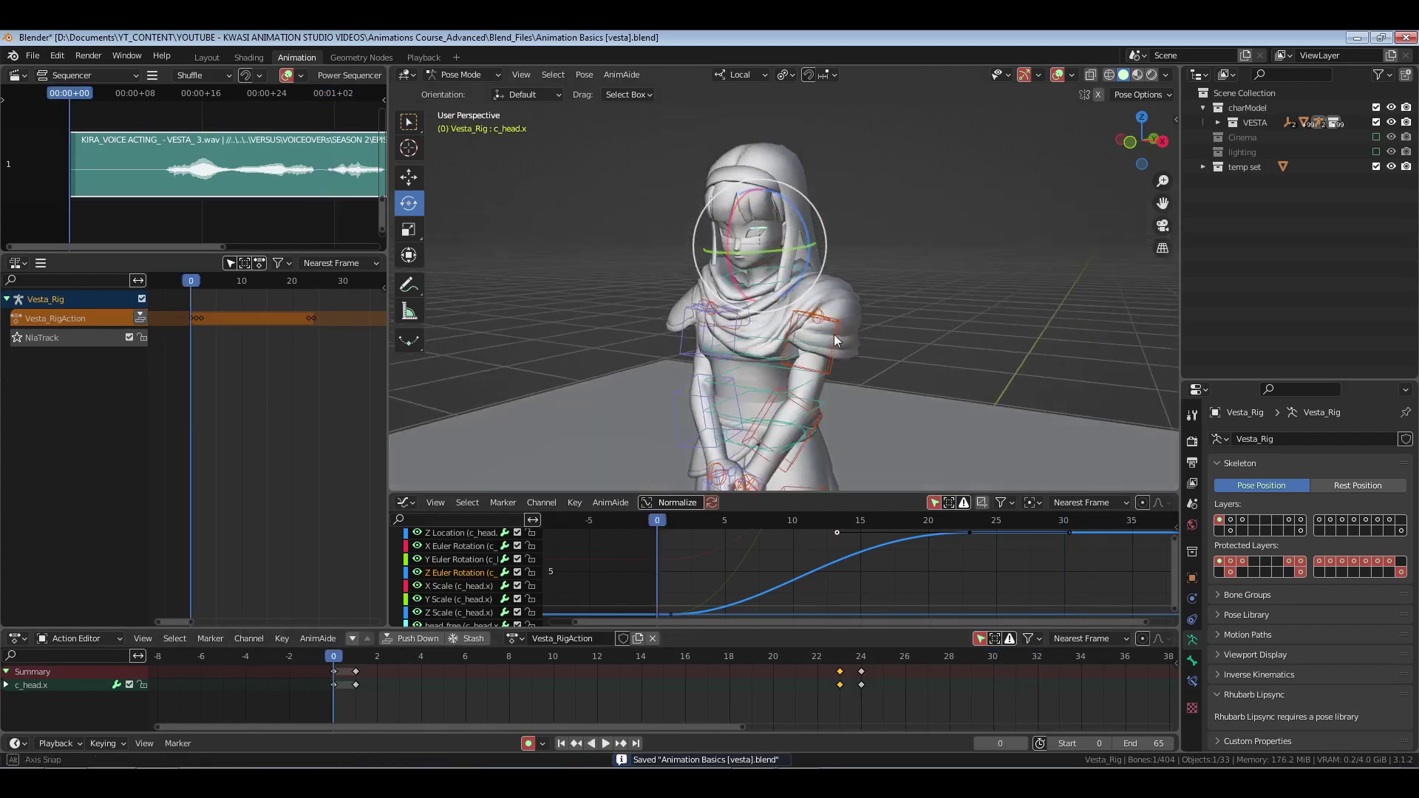
- Play the animation through the camera and return to frame 0
{"action": "key", "text": "KP_0"}
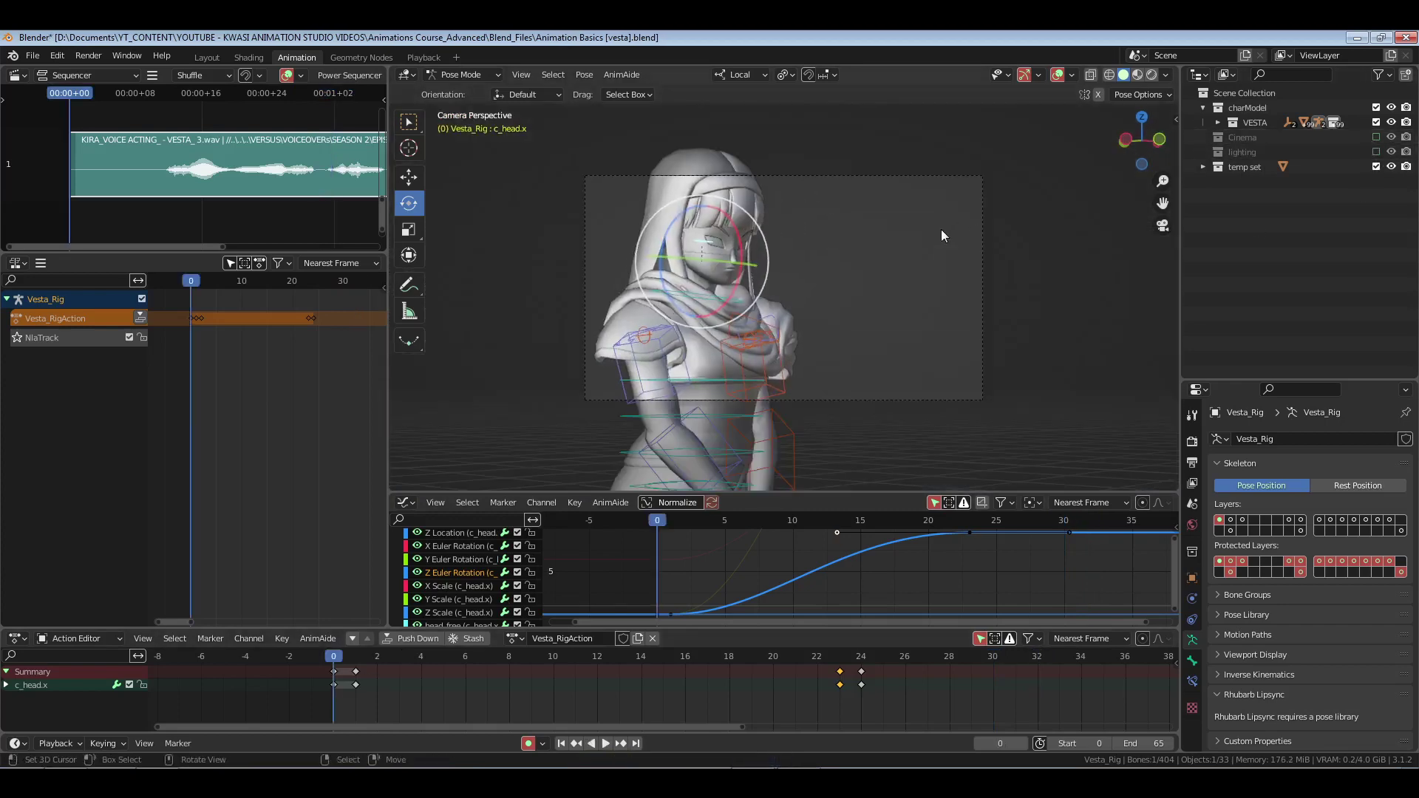
{"action": "key", "text": "space"}
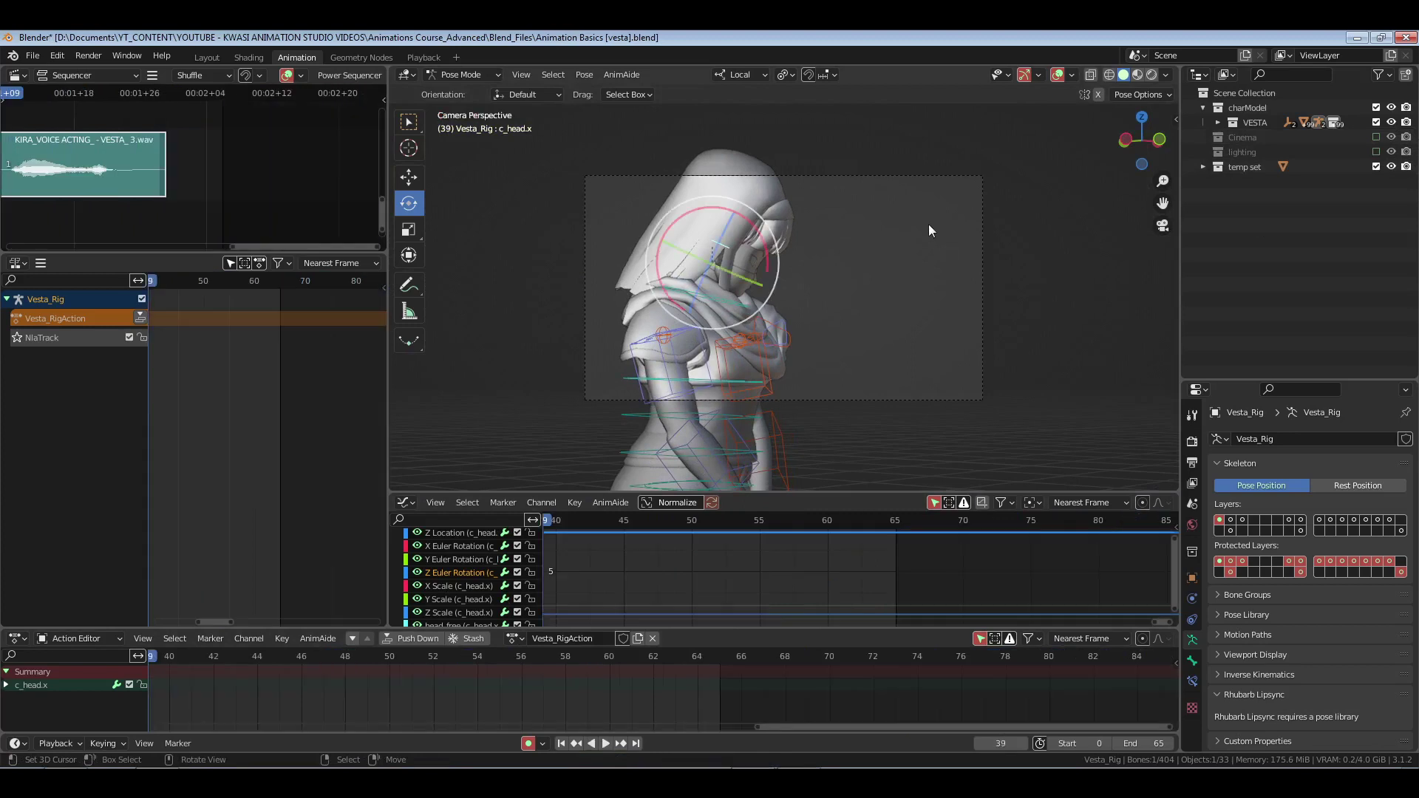
{"action": "key", "text": "space"}
{"action": "middle_click_drag", "start_coordinate": [594, 681], "coordinate": [496, 687], "text": "ctrl"}
{"action": "middle_click_drag", "start_coordinate": [459, 695], "coordinate": [785, 696]}
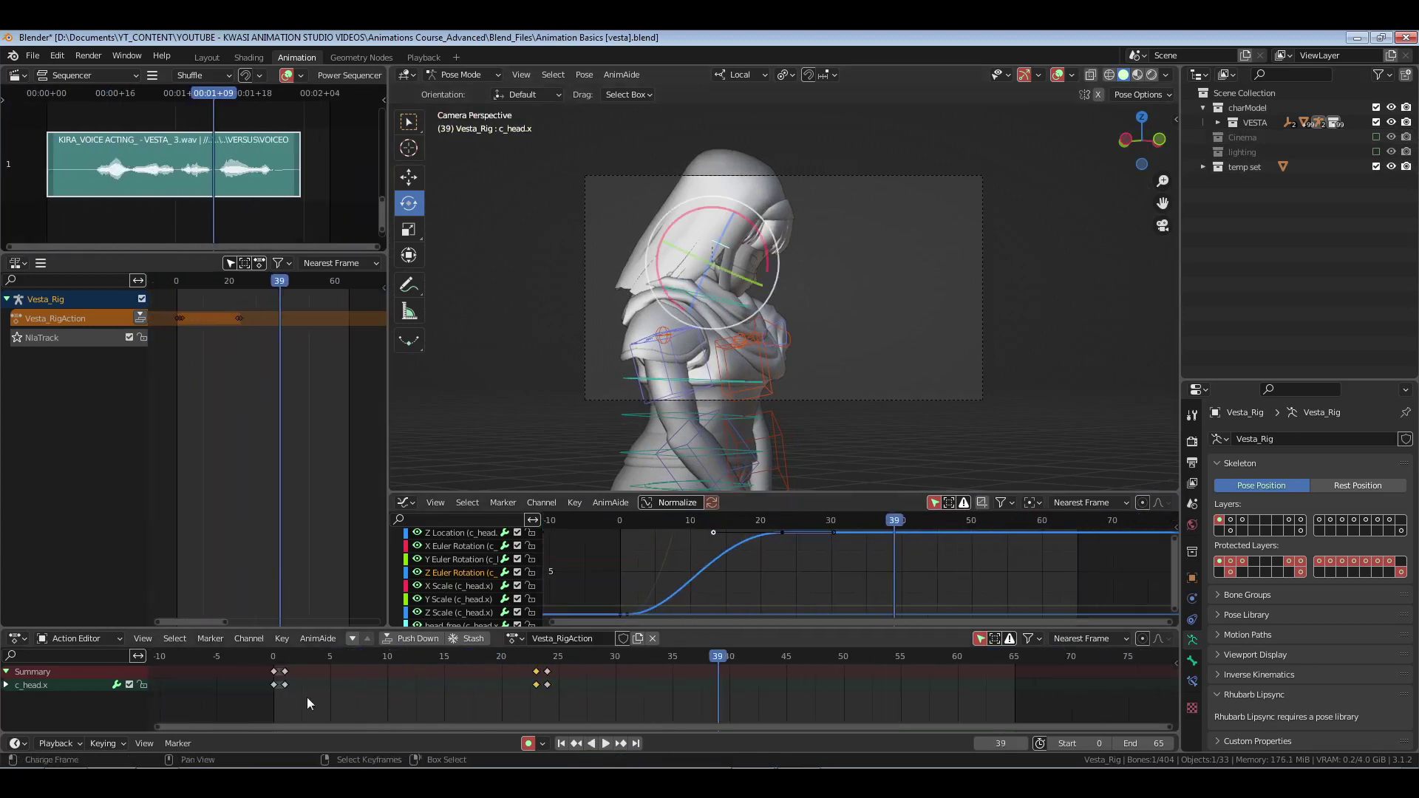
{"action": "left_click", "coordinate": [273, 698]}
- Switch to Object Mode, enable the Cinema collection and select Main Cam
{"action": "key", "text": "ctrl+Tab"}
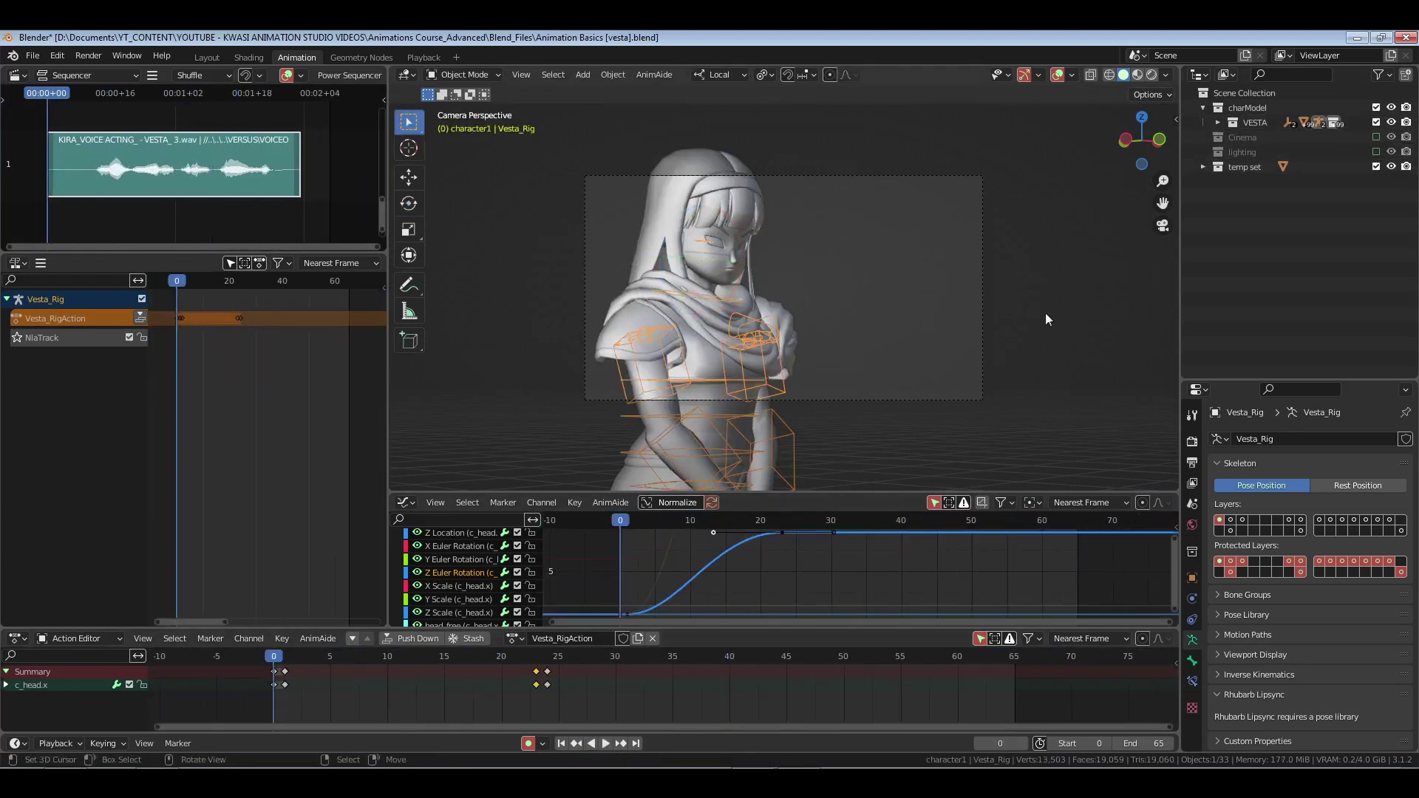
{"action": "scroll", "coordinate": [1013, 353], "scroll_direction": "up", "scroll_amount": 1}
{"action": "scroll", "coordinate": [1013, 329], "scroll_direction": "up", "scroll_amount": 2}
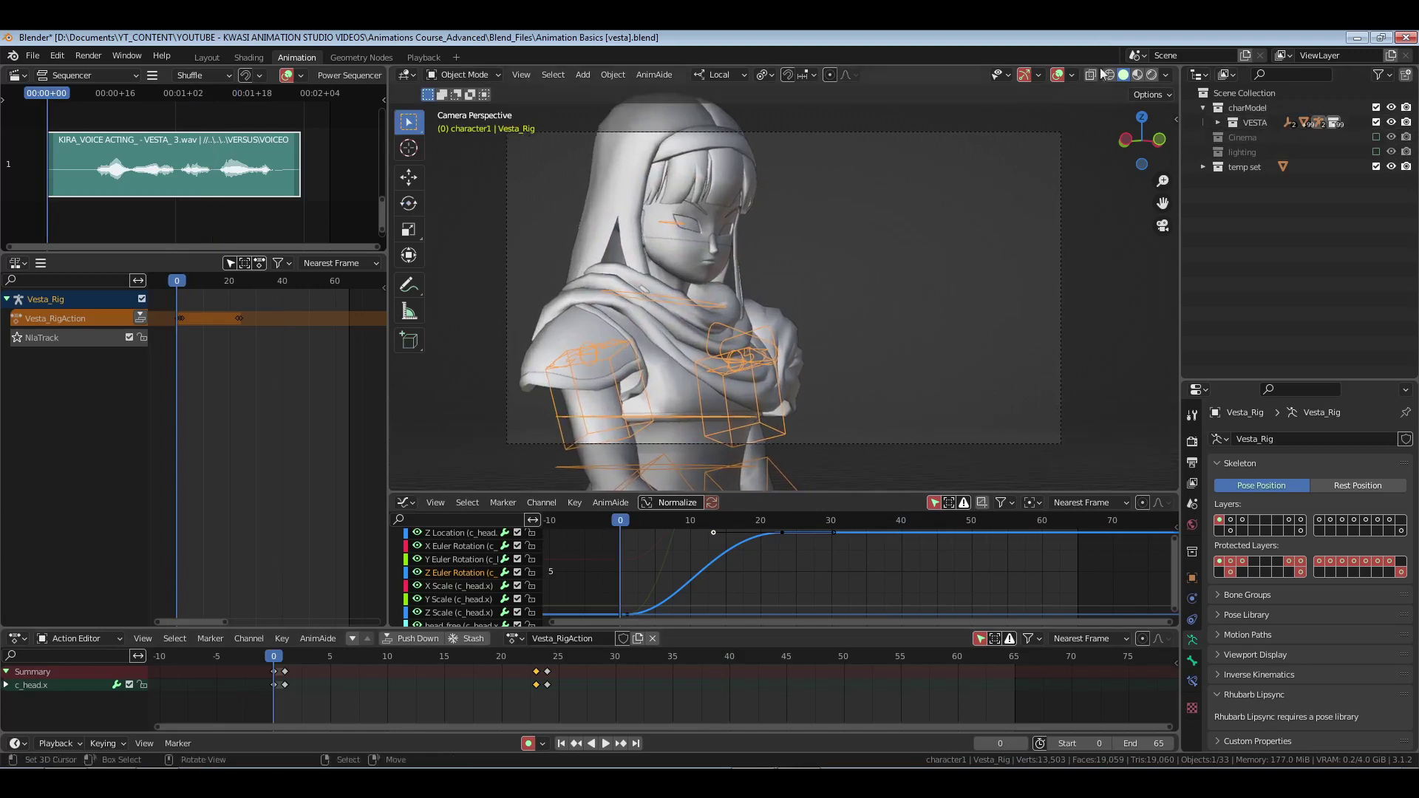
{"action": "left_click", "coordinate": [1376, 137]}
{"action": "left_click", "coordinate": [1203, 137]}
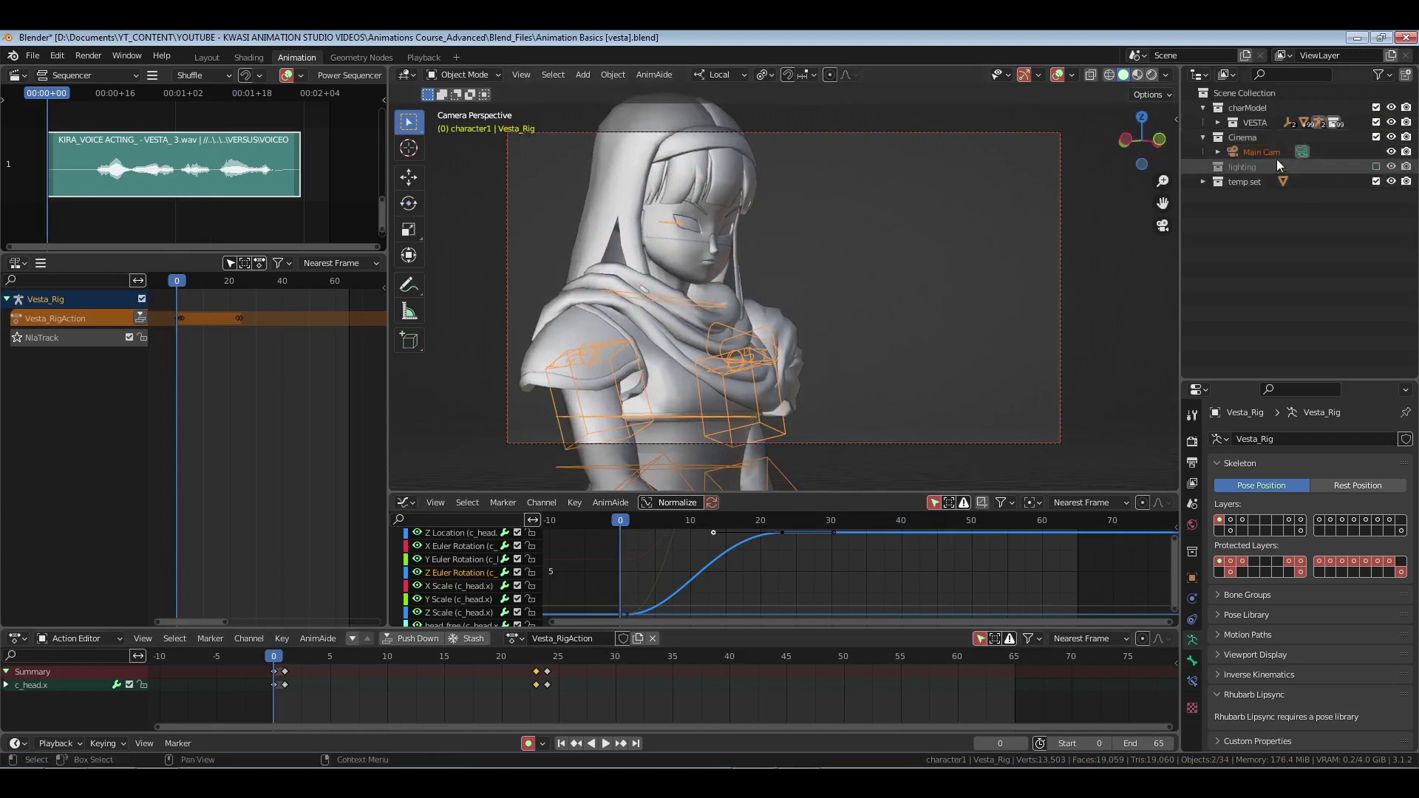
{"action": "left_click", "coordinate": [1261, 151]}
- Lock the camera to the view and pull Main Cam back to frame the character down to her hands
{"action": "key", "text": "n"}
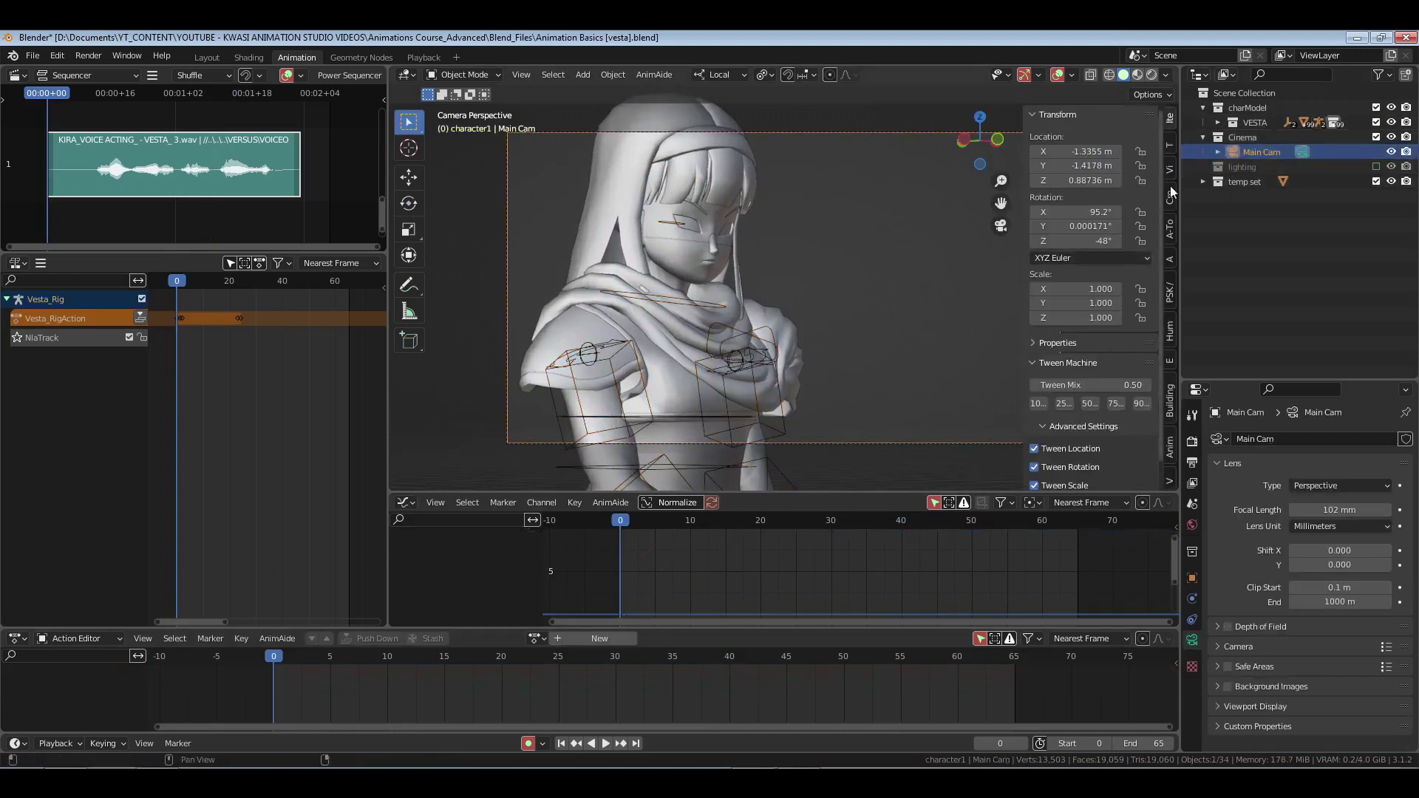
{"action": "left_click", "coordinate": [1087, 297]}
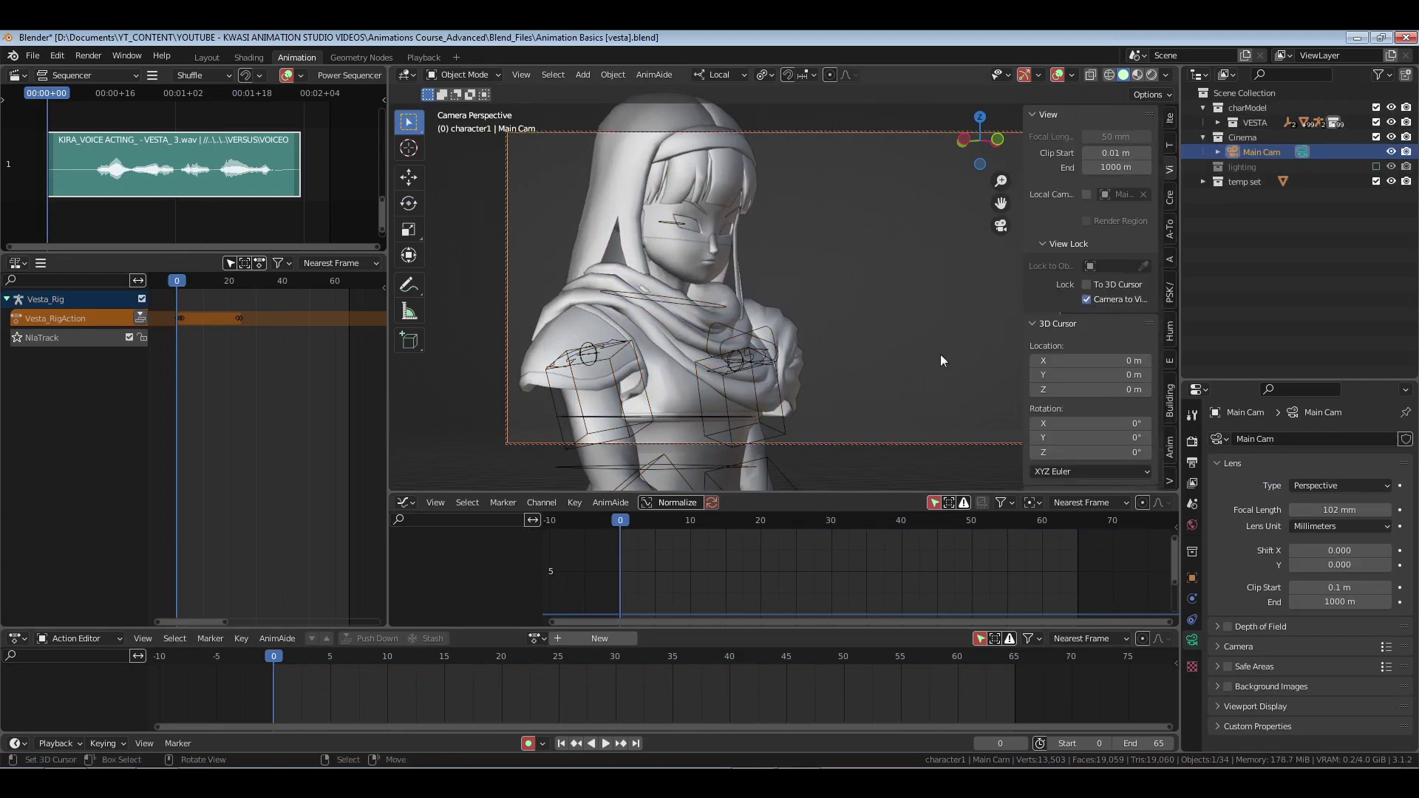
{"action": "key", "text": "n"}
{"action": "middle_click_drag", "start_coordinate": [819, 269], "coordinate": [800, 290], "text": "ctrl"}
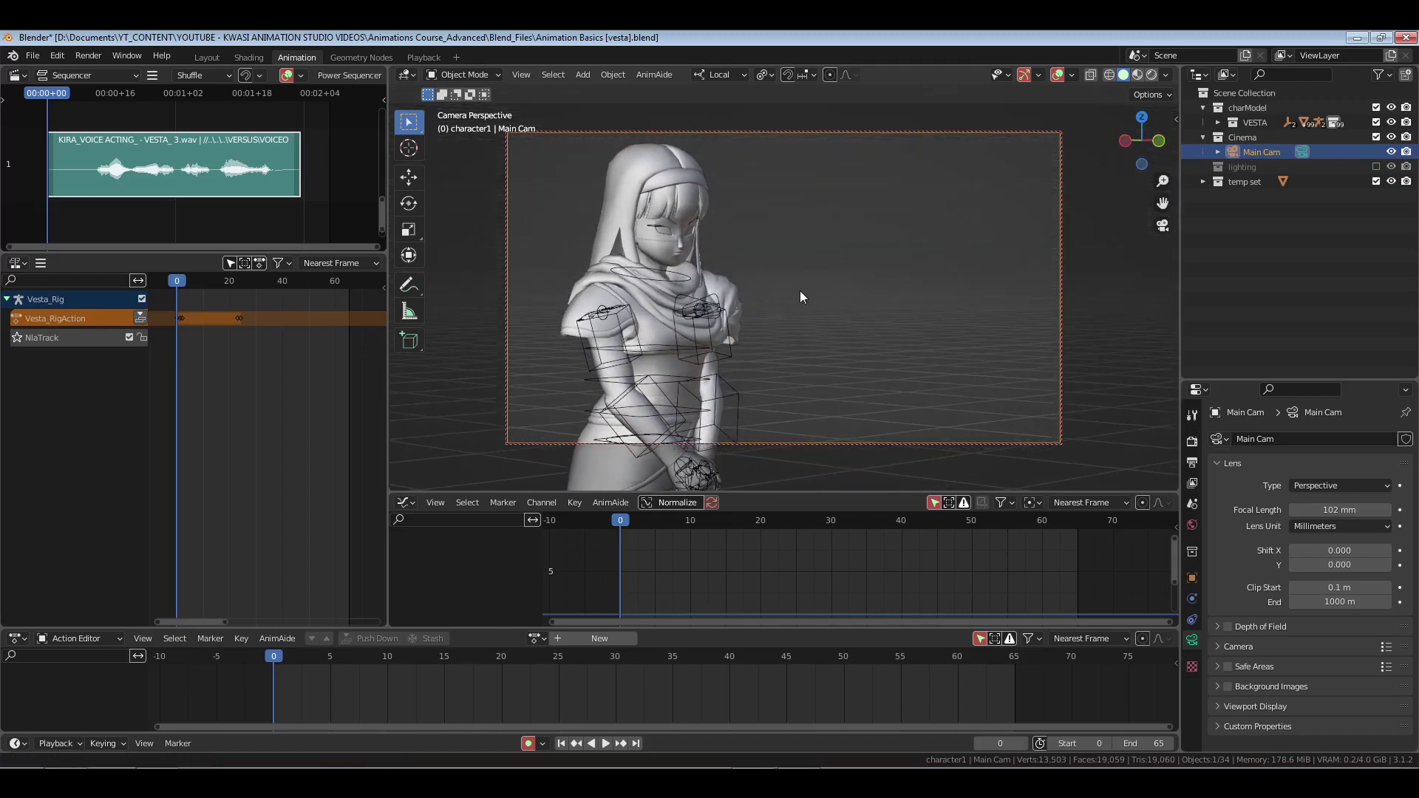
- Exclude the Cinema collection, put Vesta_Rig back into Pose Mode and save the file
{"action": "left_click", "coordinate": [1376, 137]}
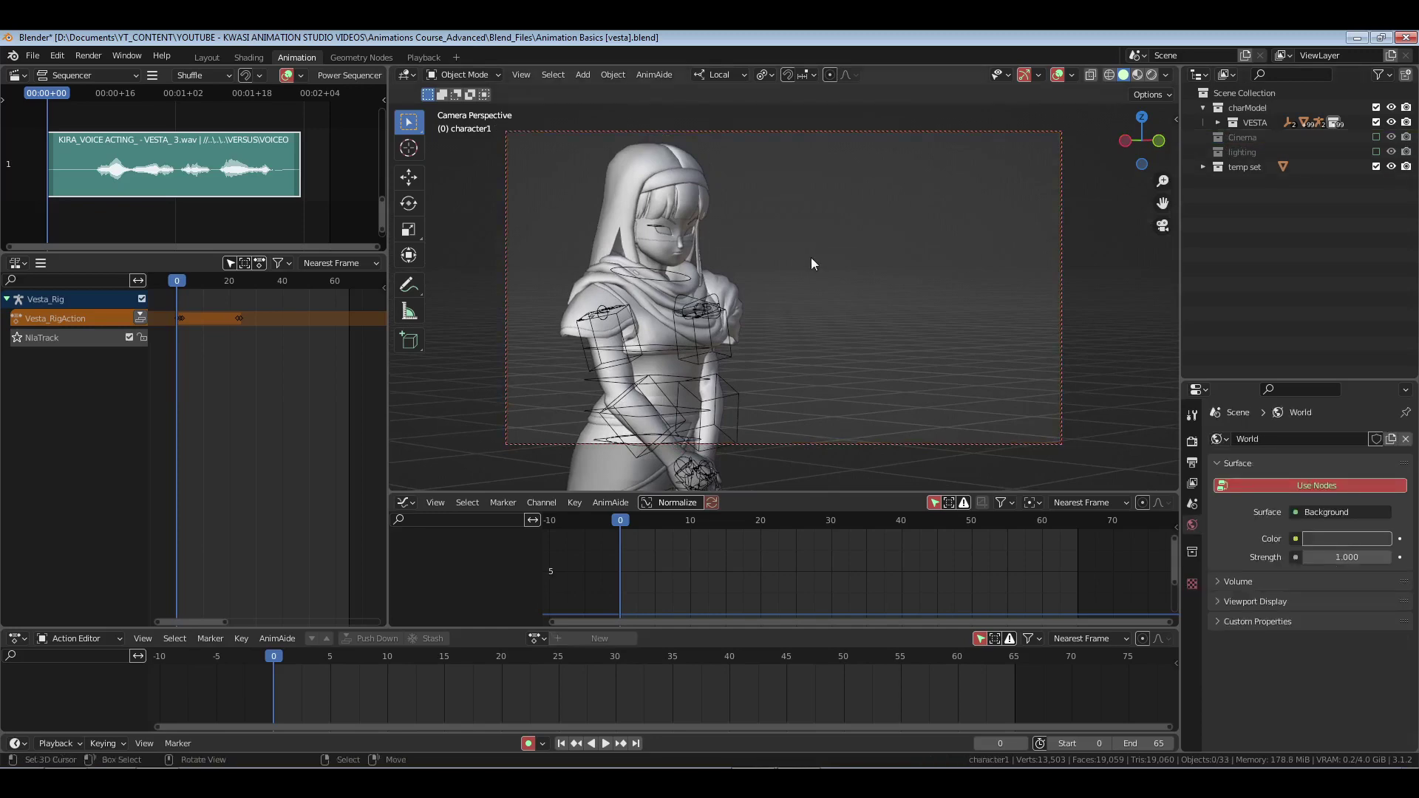
{"action": "left_click", "coordinate": [1320, 123]}
{"action": "left_click", "coordinate": [1304, 136]}
{"action": "key", "text": "ctrl+Tab"}
{"action": "key", "text": "ctrl+s"}
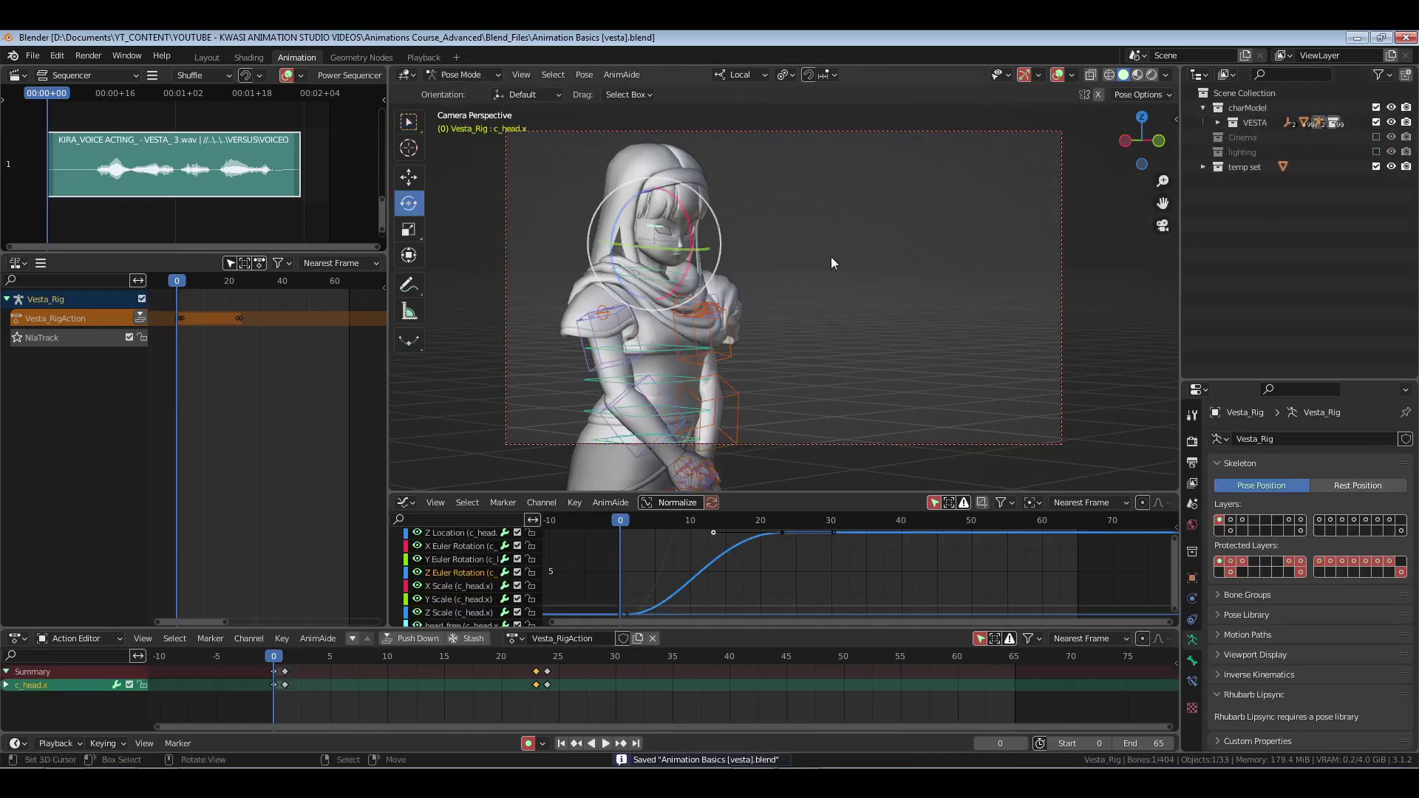
- Play and scrub the animation in the wider camera framing, returning to frame 0
{"action": "key", "text": "space"}
{"action": "key", "text": "space"}
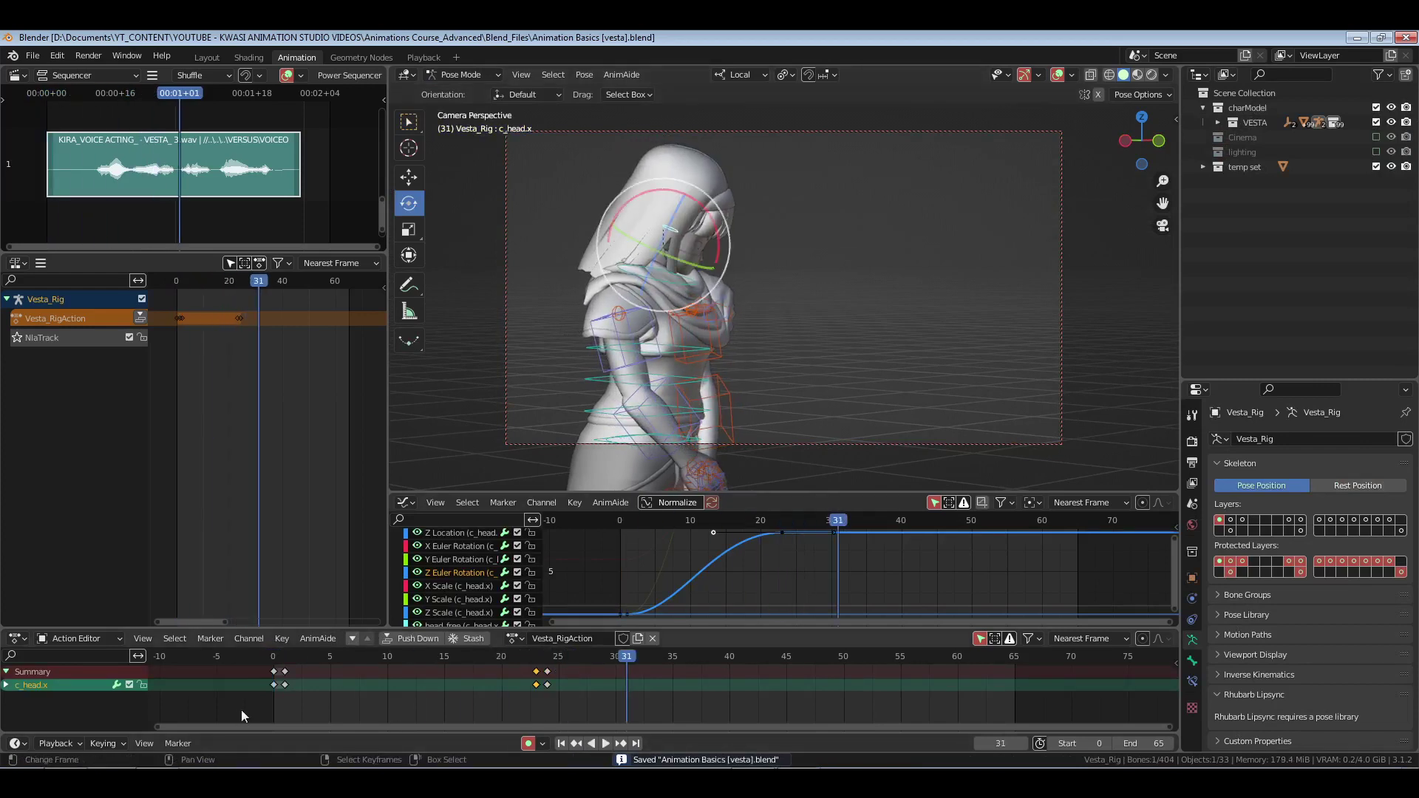
{"action": "left_click_drag", "start_coordinate": [250, 710], "coordinate": [404, 694]}
{"action": "key", "text": "Escape"}
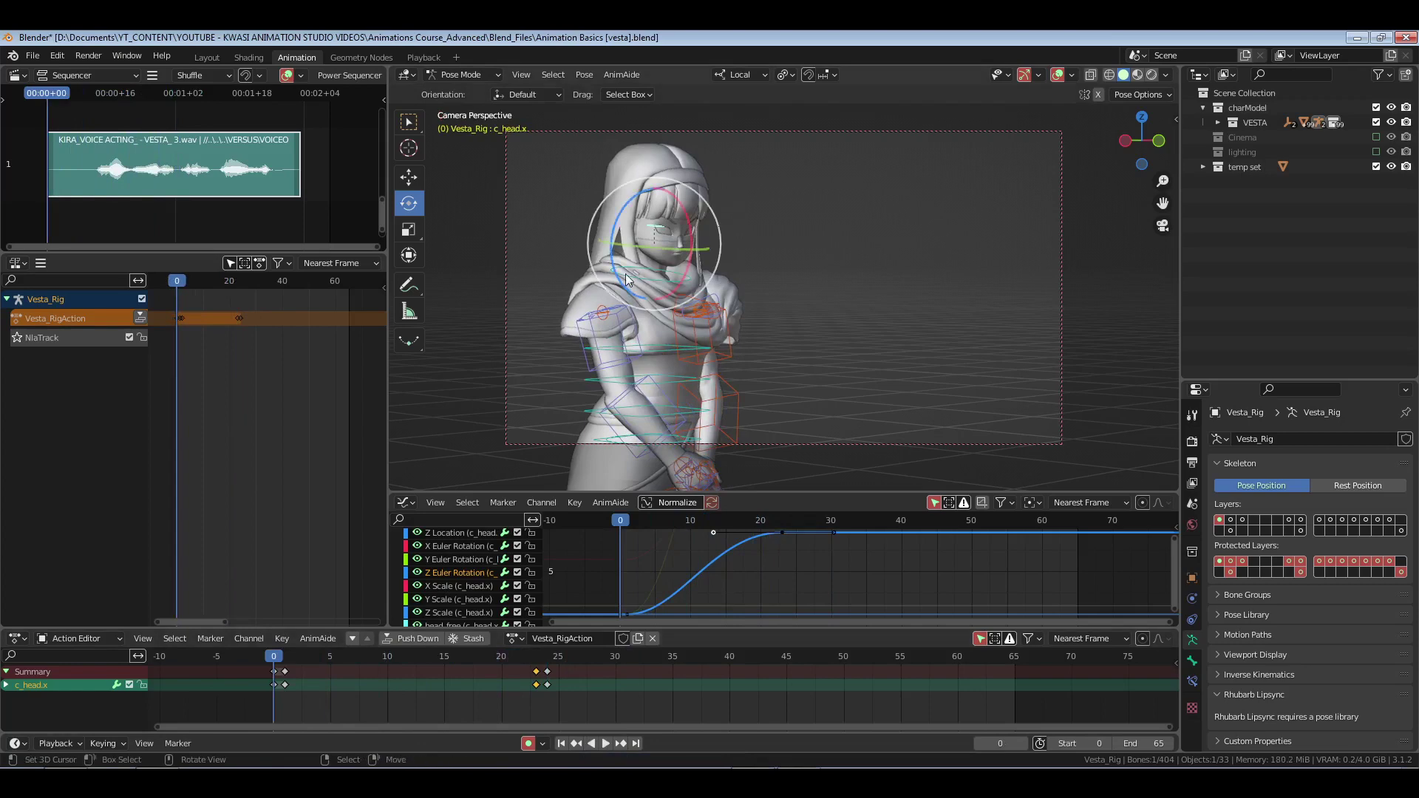
- Move the Z Euler Rotation curve's frame 23 key two frames earlier, to frame 21, and play the animation
{"action": "key", "text": "KP_0"}
{"action": "key", "text": "KP_Decimal"}
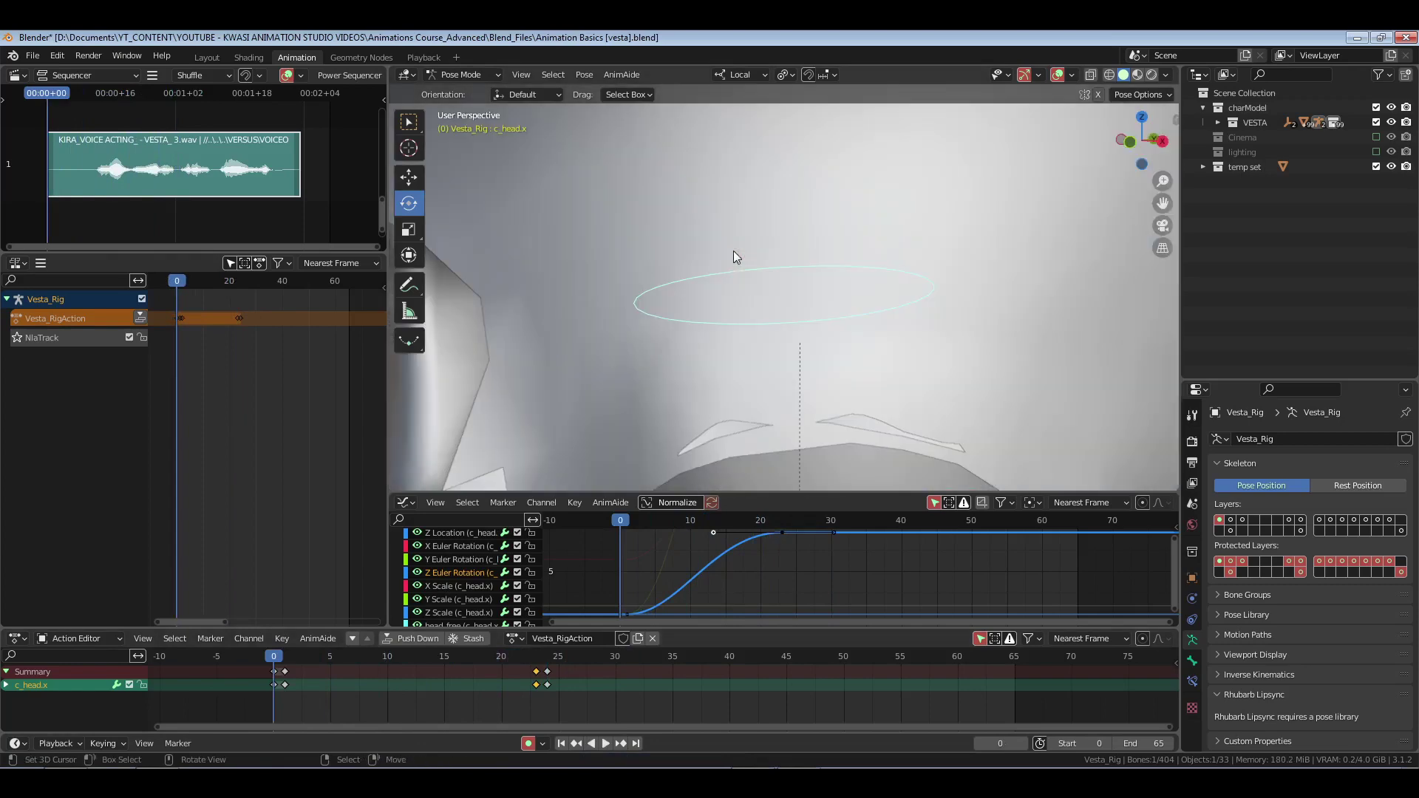
{"action": "middle_click_drag", "start_coordinate": [735, 251], "coordinate": [818, 359], "text": "ctrl"}
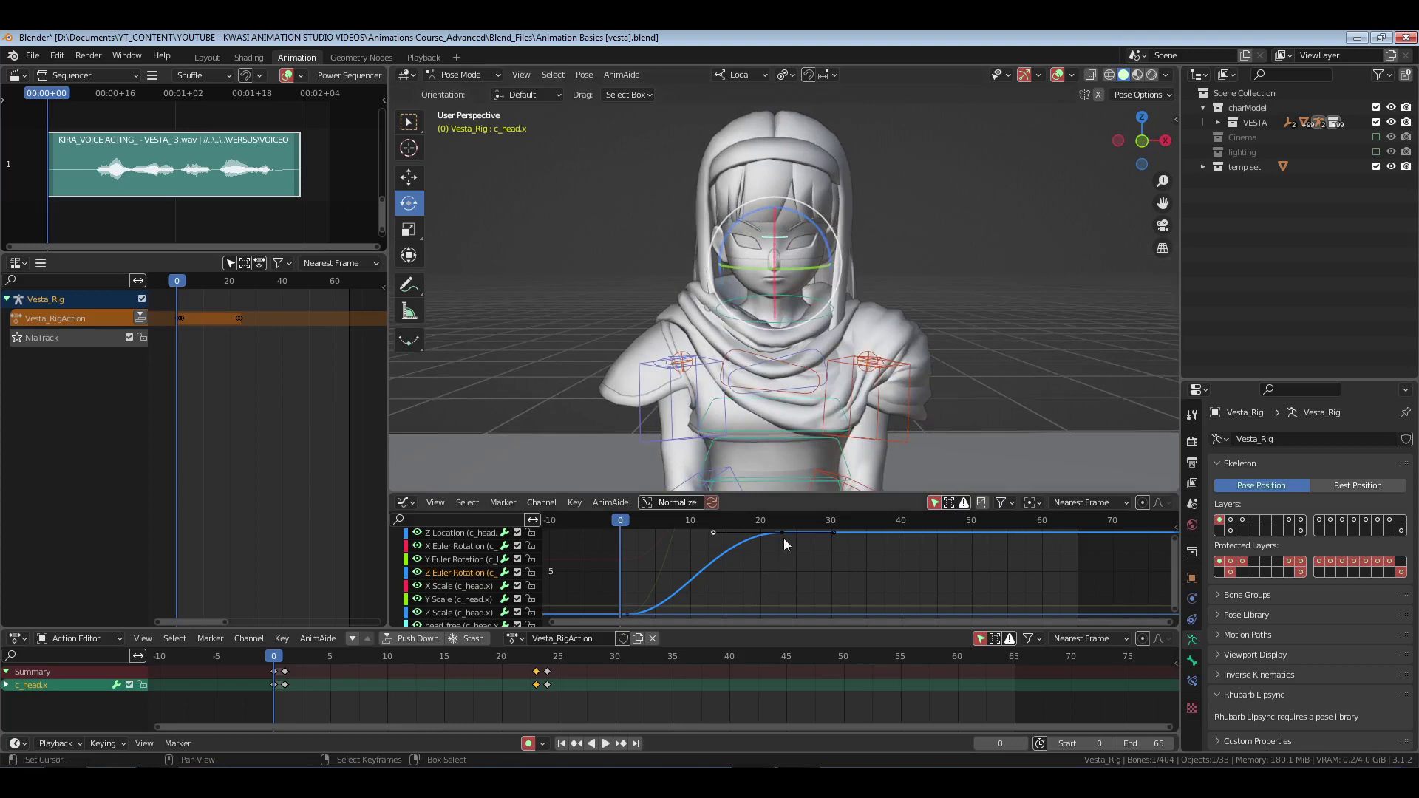
{"action": "key", "text": "g"}
{"action": "key", "text": "x"}
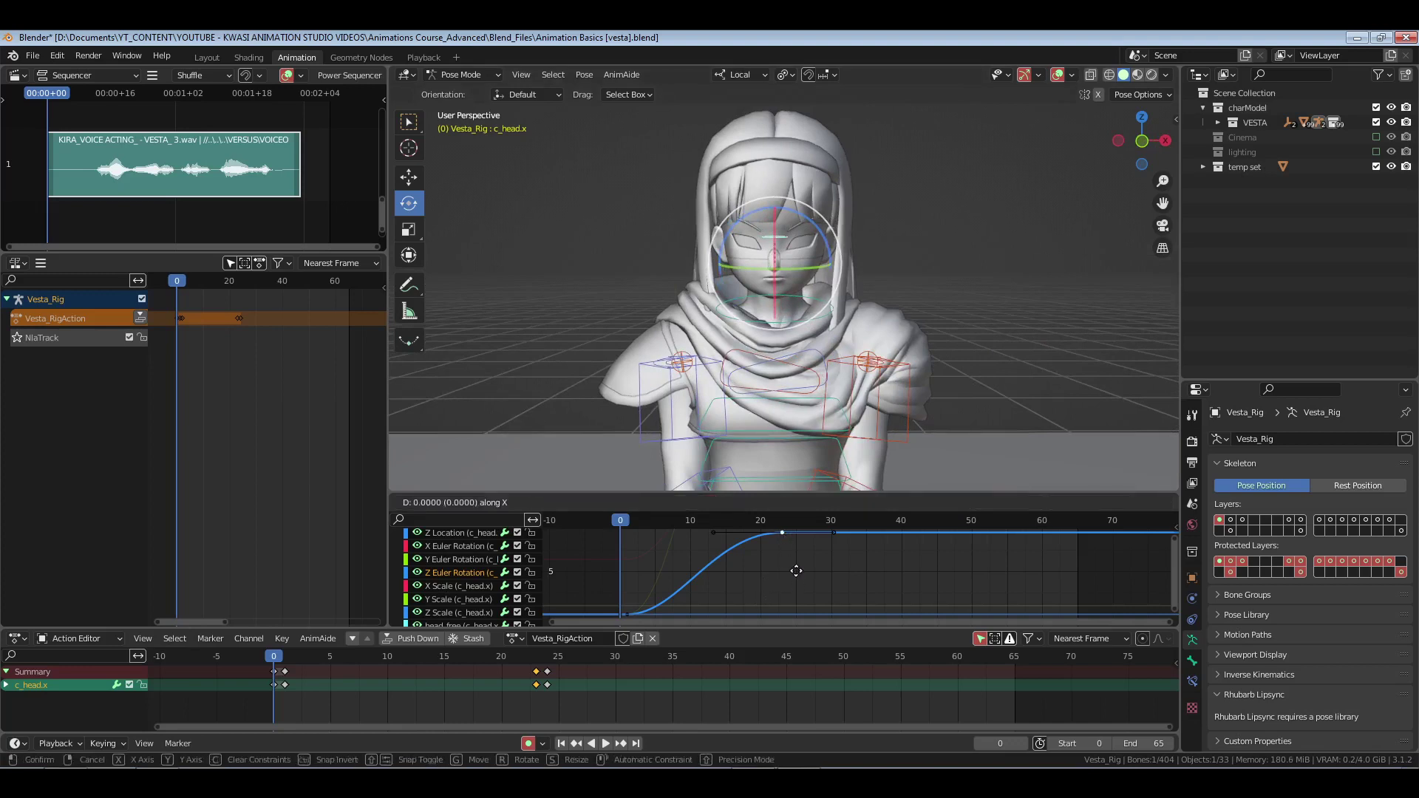
{"action": "left_click", "coordinate": [783, 571]}
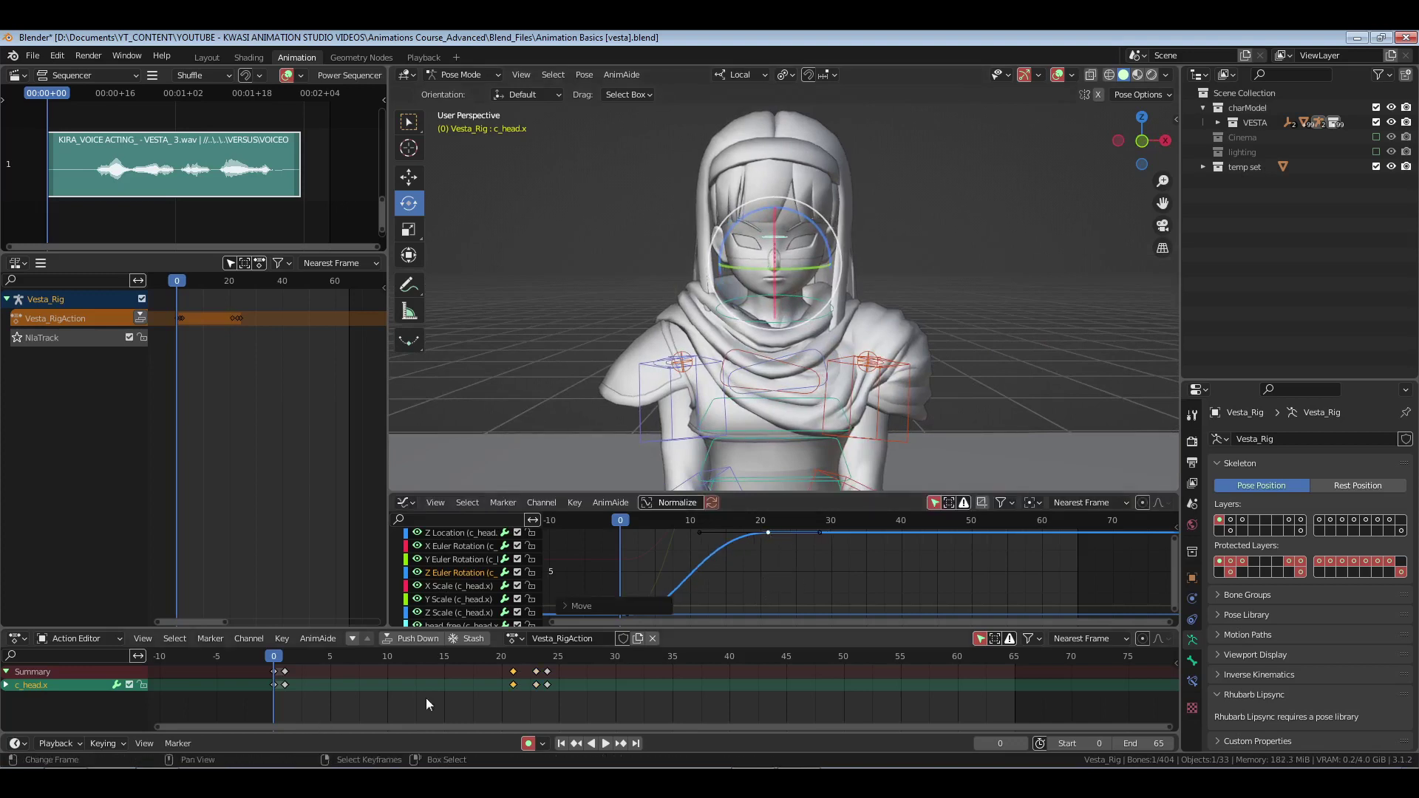
{"action": "key", "text": "space"}
{"action": "key", "text": "space"}
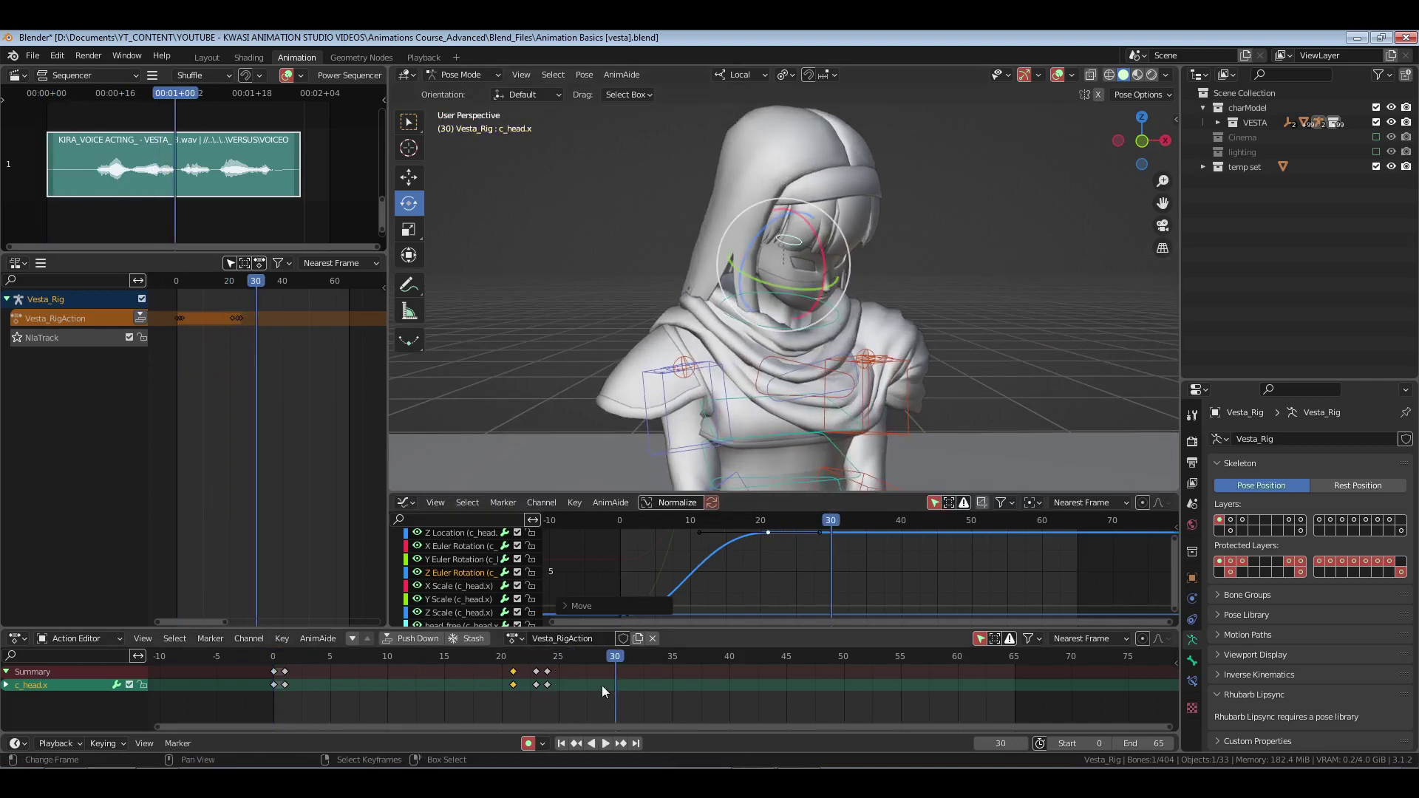
- Move the head's selected Z Euler Rotation key to frame 25, play the animation and save the file
{"action": "key", "text": "g"}
{"action": "key", "text": "x"}
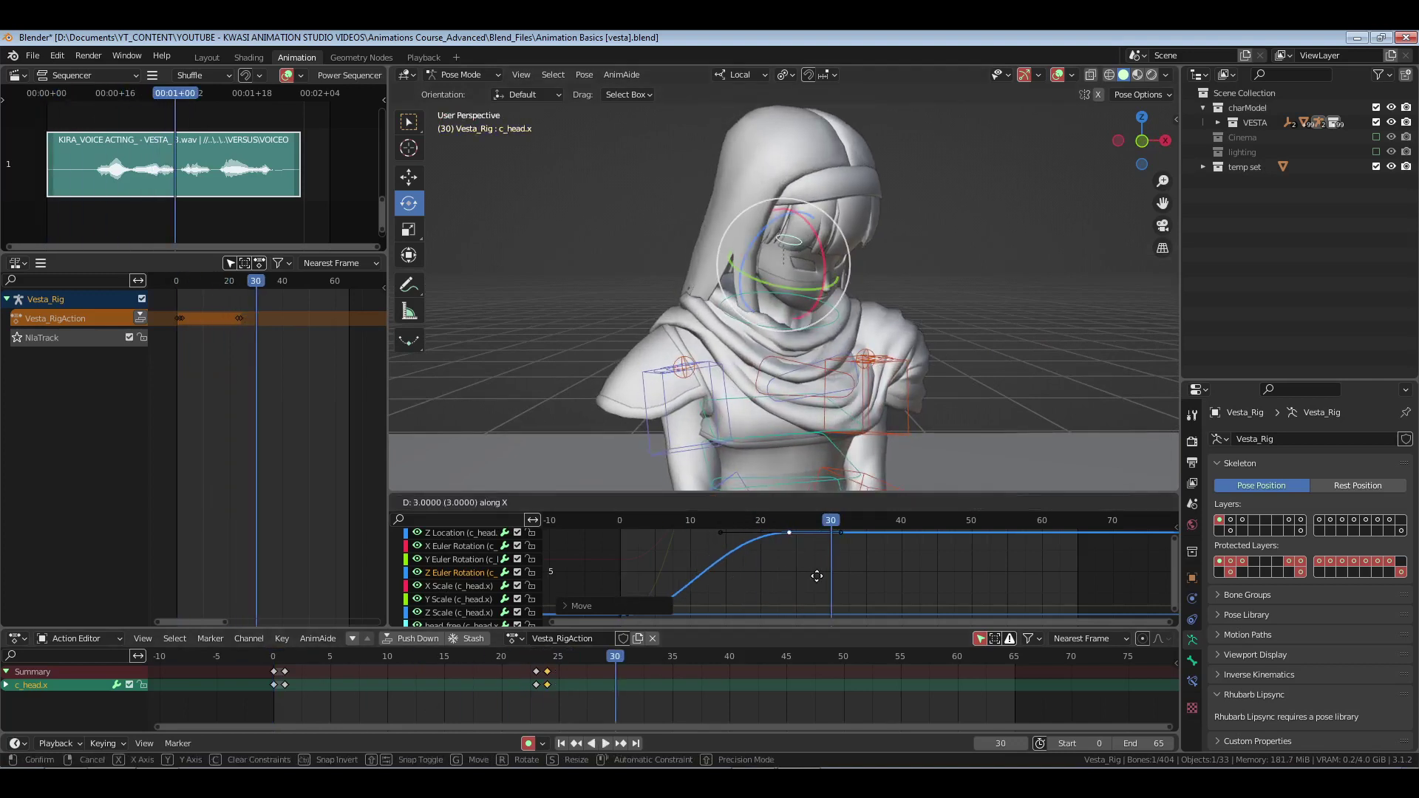
{"action": "left_click", "coordinate": [822, 576]}
{"action": "key", "text": "space"}
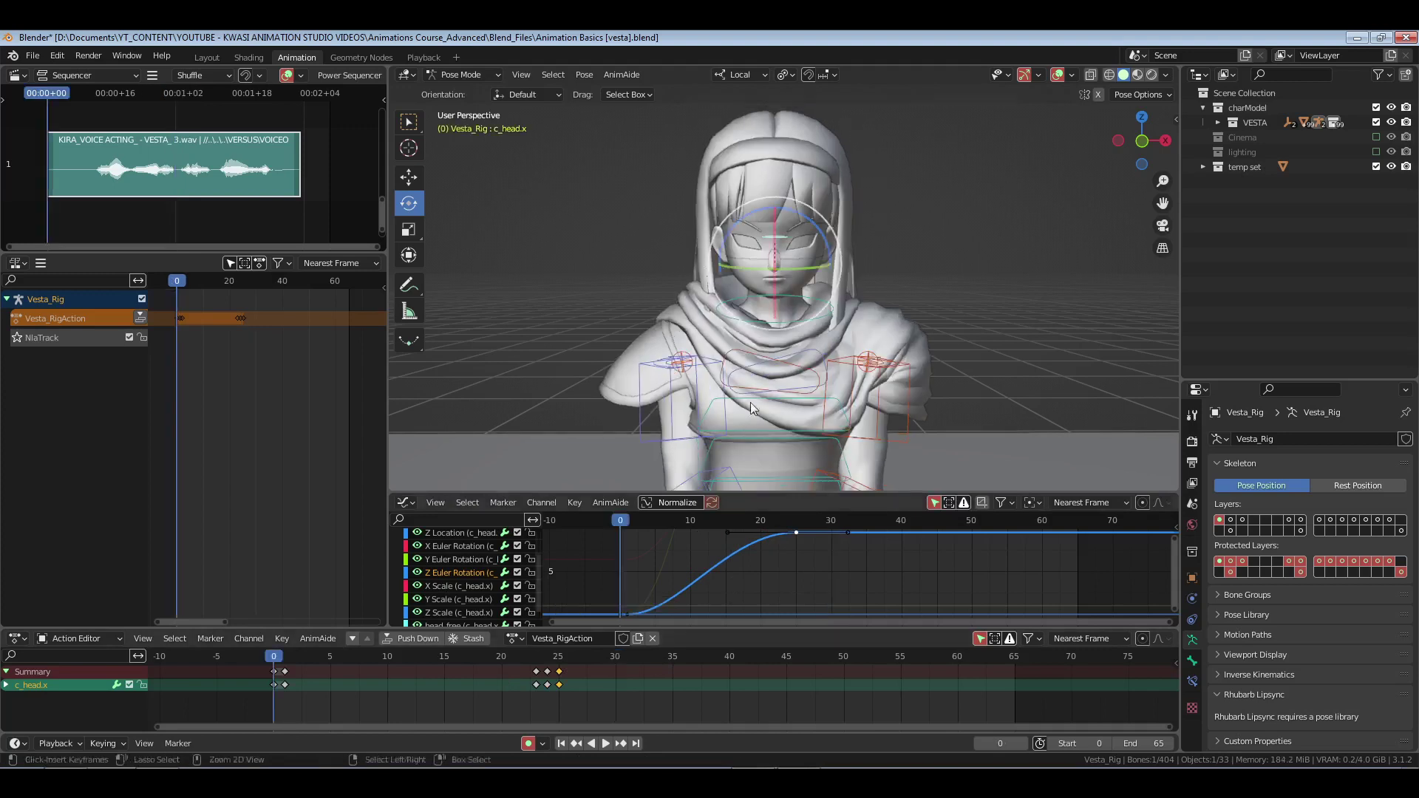
{"action": "key", "text": "ctrl+s"}
{"action": "key", "text": "space"}
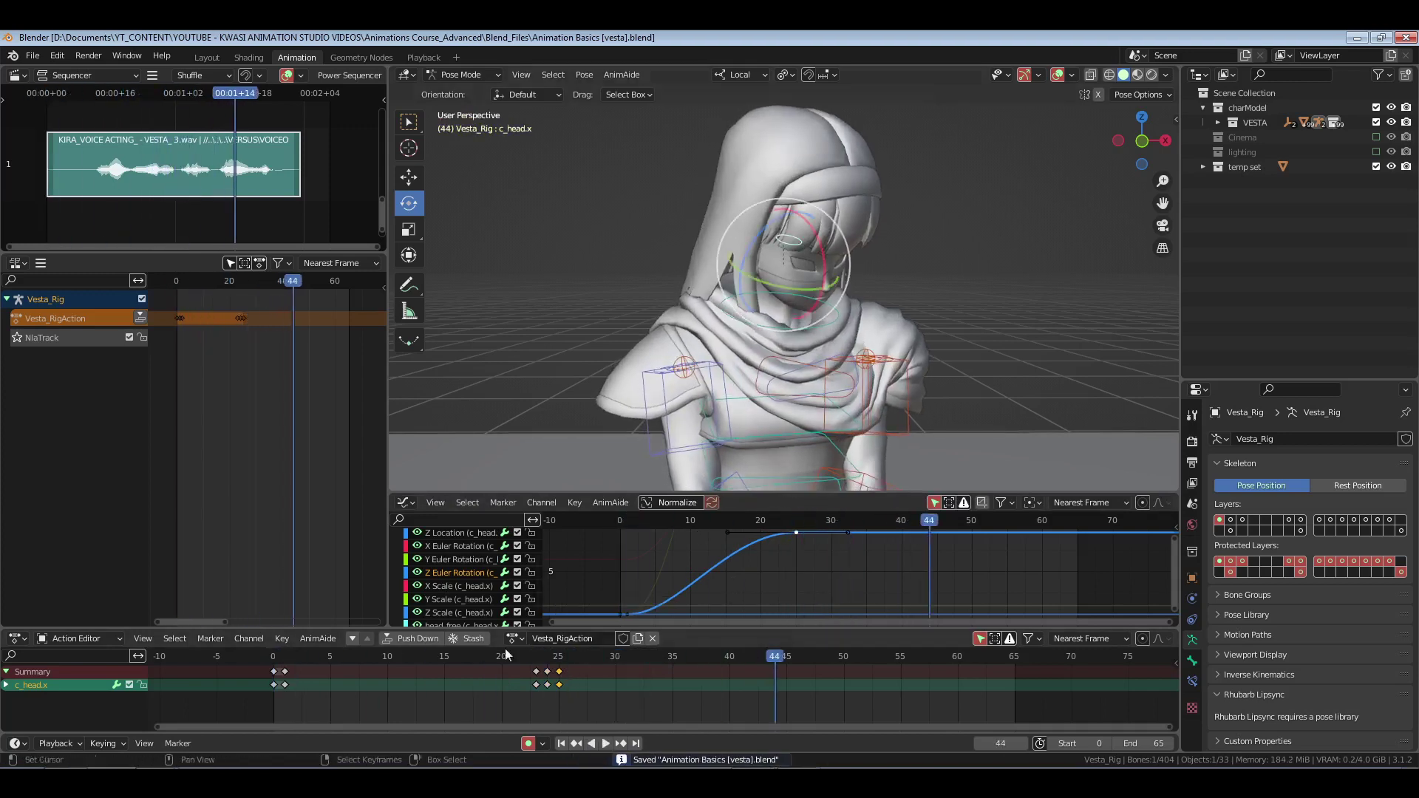
- Go to frame 45 and slightly rotate the c_spine_02.x bone about its local Y axis
{"action": "left_click", "coordinate": [787, 687]}
{"action": "middle_click_drag", "start_coordinate": [730, 438], "coordinate": [784, 382], "text": "shift"}
{"action": "right_click", "coordinate": [797, 380]}
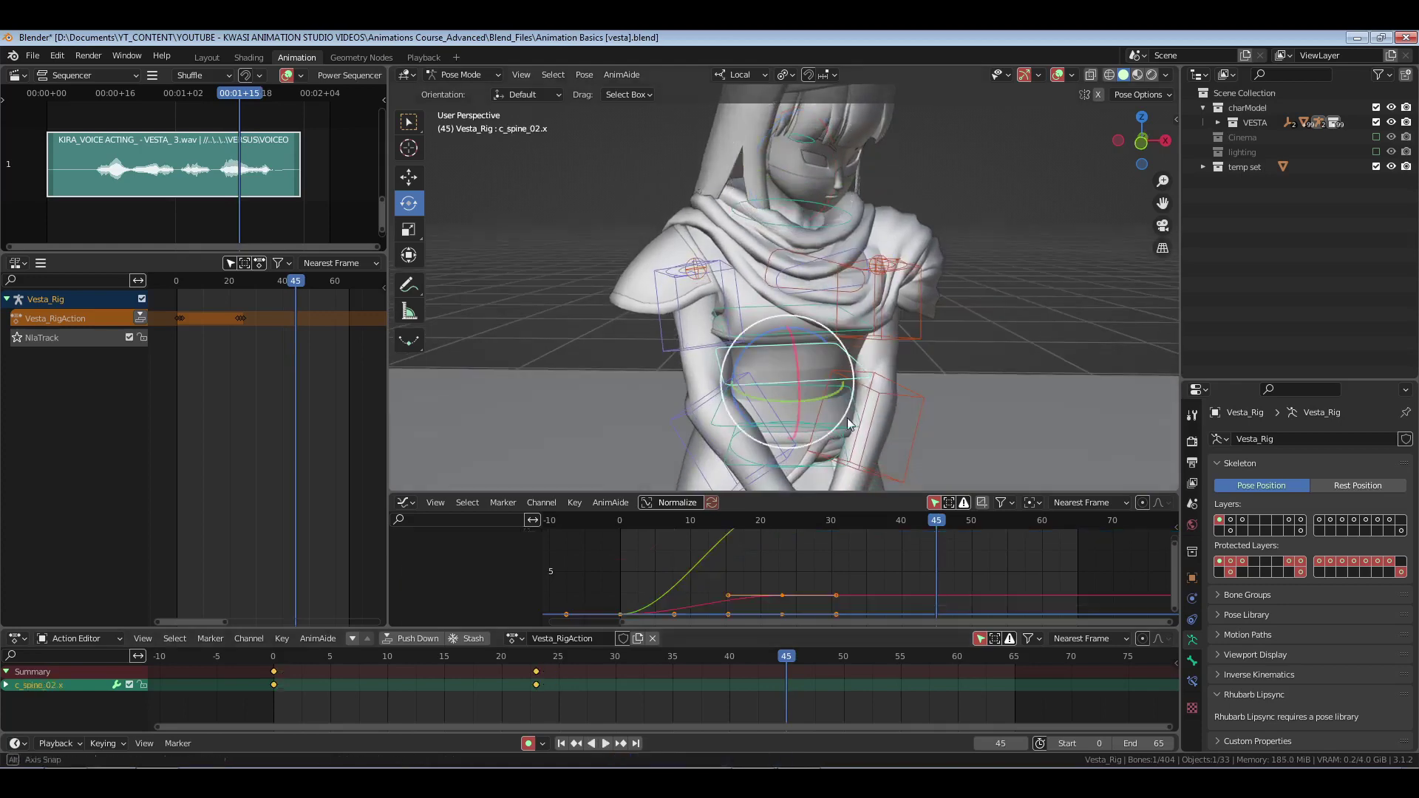
{"action": "middle_click_drag", "start_coordinate": [869, 411], "coordinate": [843, 423]}
{"action": "left_click_drag", "start_coordinate": [817, 405], "coordinate": [853, 396]}
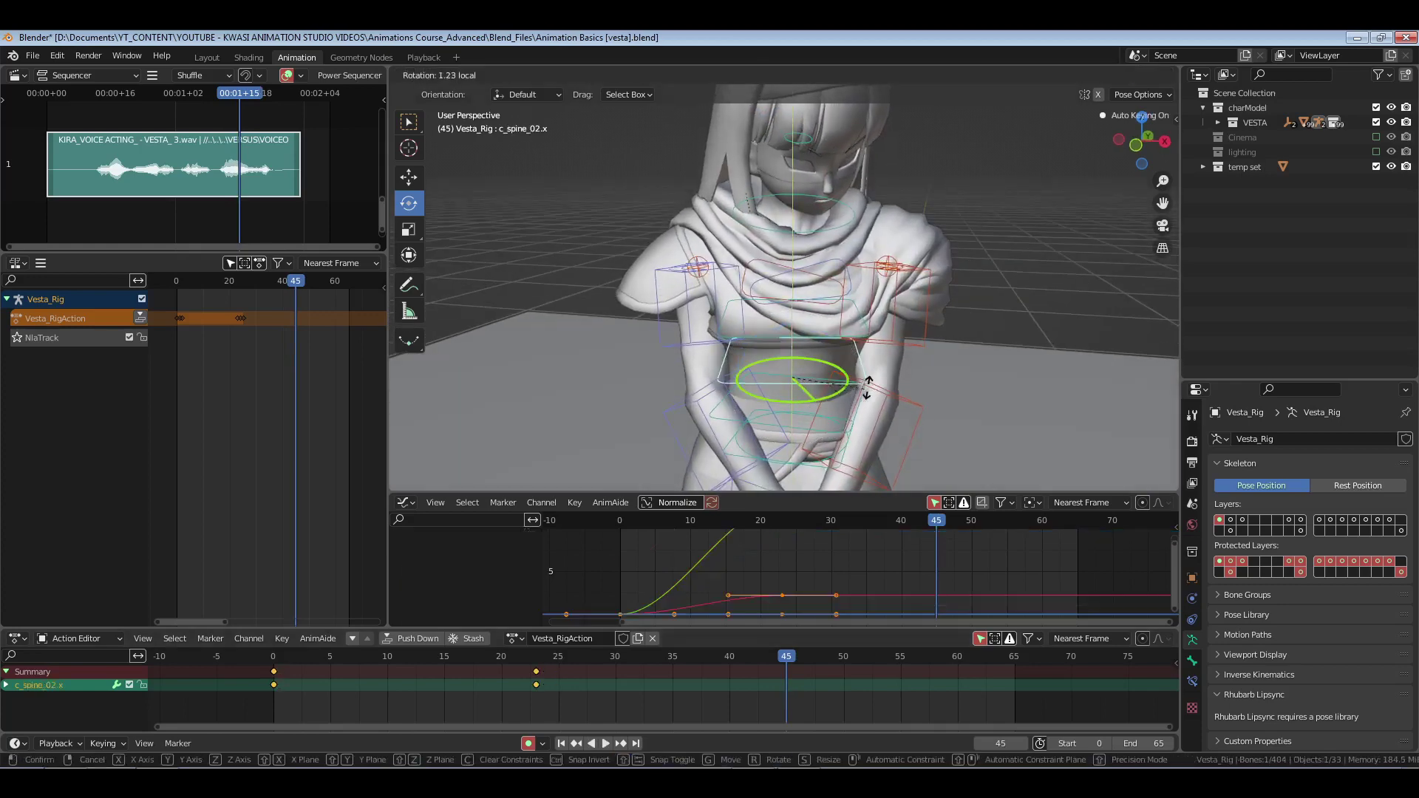
{"action": "left_click", "coordinate": [863, 380]}
- Rotate the c_head.x bone at frame 45 to key a new head pose
{"action": "middle_click_drag", "start_coordinate": [826, 256], "coordinate": [779, 276]}
{"action": "right_click", "coordinate": [760, 205]}
{"action": "left_click_drag", "start_coordinate": [779, 266], "coordinate": [837, 291]}
{"action": "left_click_drag", "start_coordinate": [784, 175], "coordinate": [784, 175]}
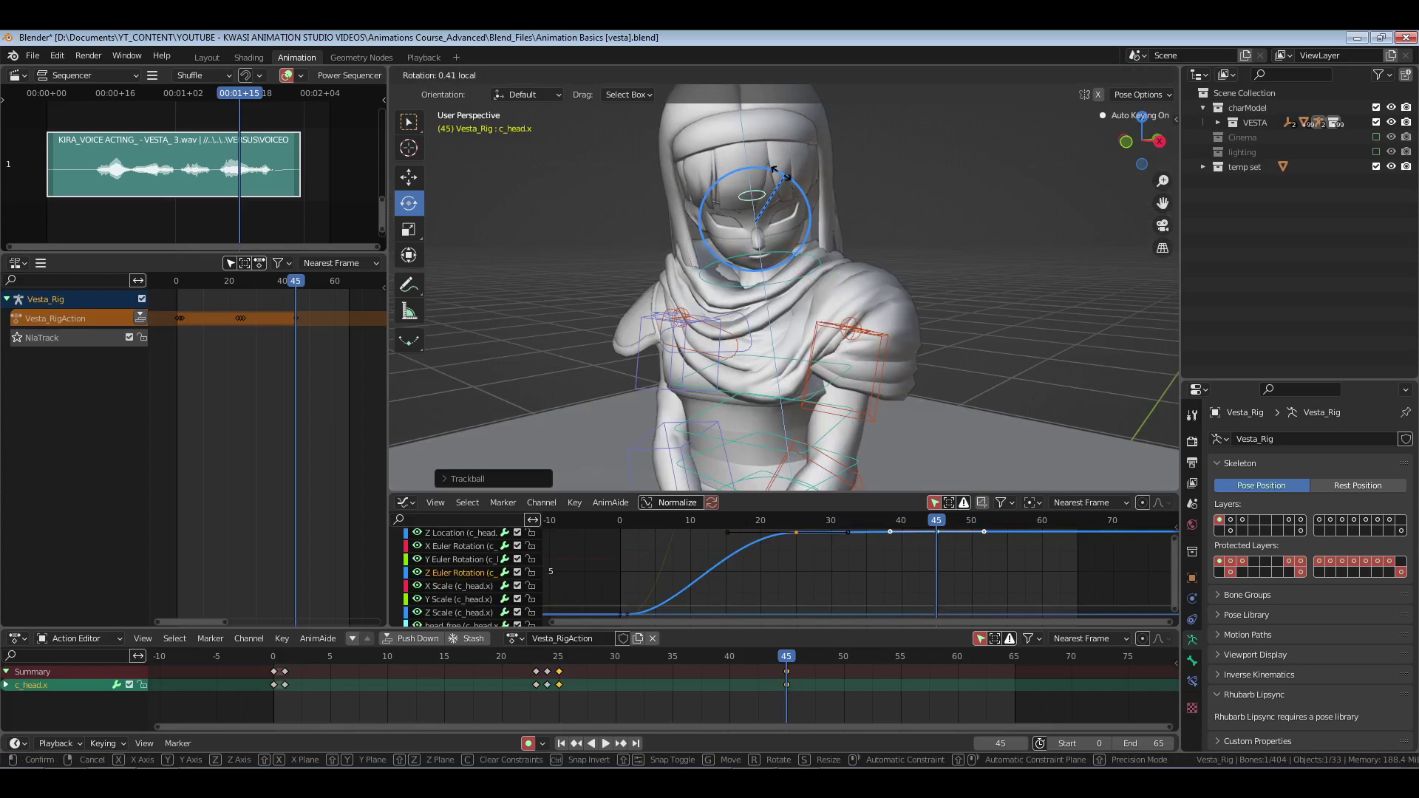
{"action": "left_click", "coordinate": [787, 296]}
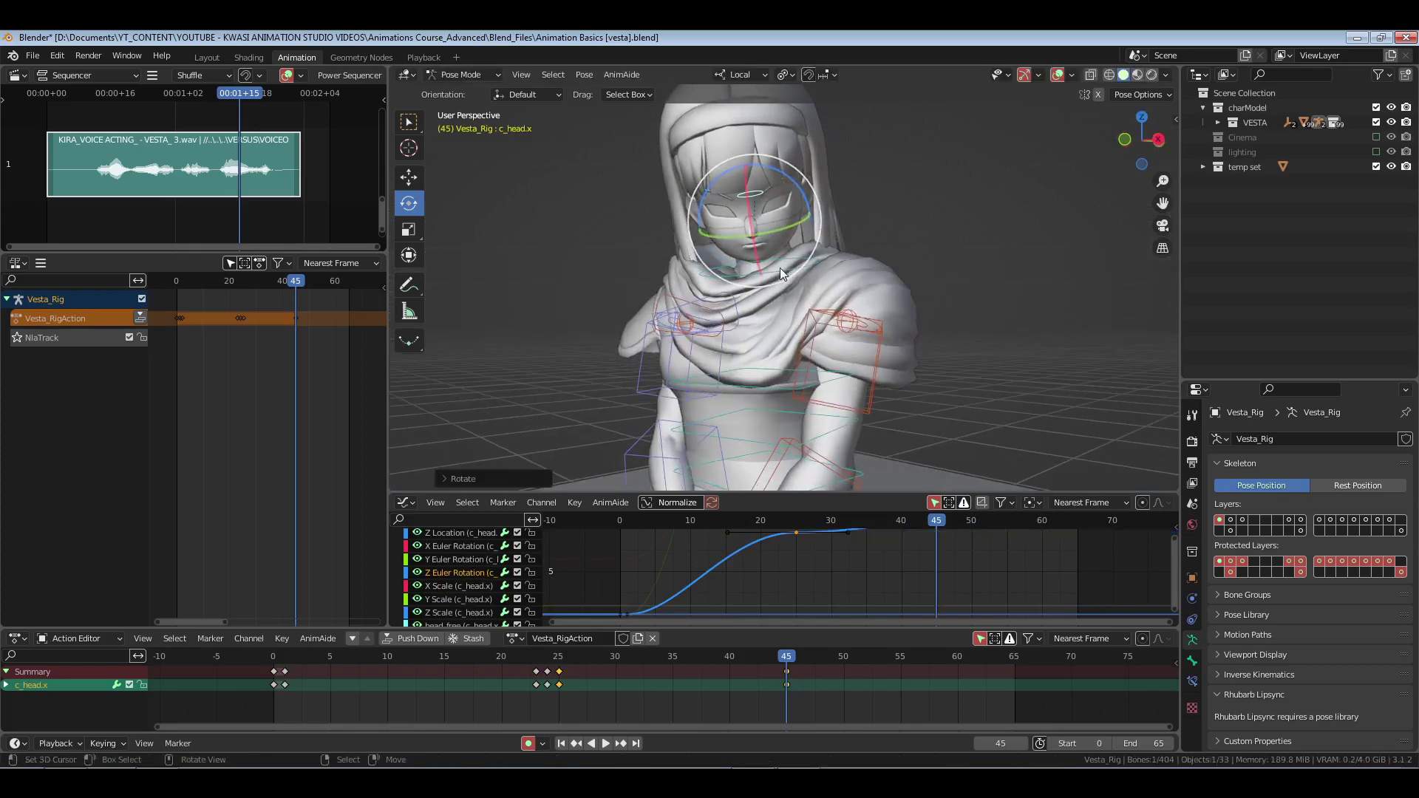
- Rotate the c_neck.x bone at frame 45 to bow the head further forward
{"action": "left_click", "coordinate": [779, 267]}
{"action": "middle_click_drag", "start_coordinate": [827, 269], "coordinate": [782, 291]}
{"action": "key", "text": "r"}
{"action": "left_click", "coordinate": [743, 288]}
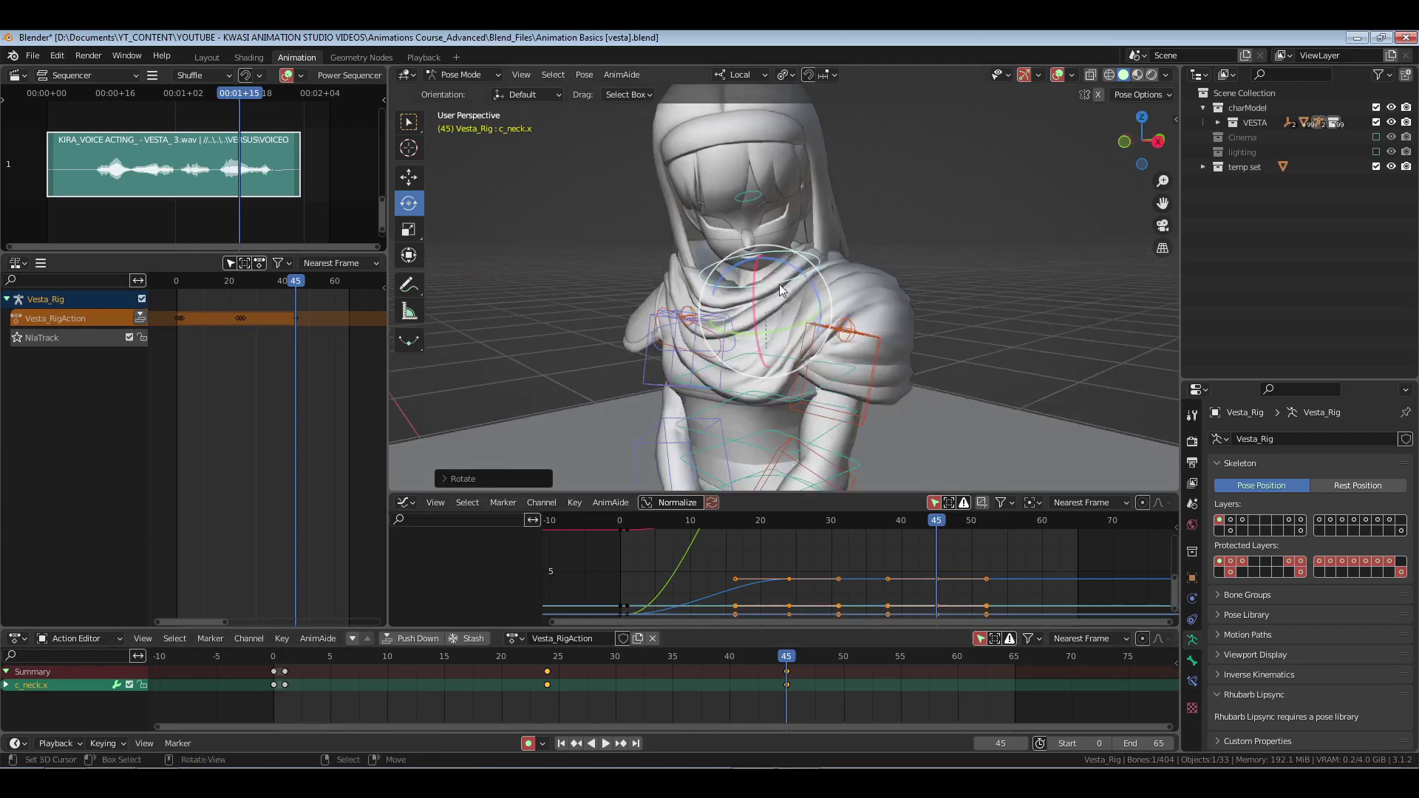
- Duplicate the c_head.x keyframe at frame 25 and place the copy at frame 27
{"action": "left_click", "coordinate": [748, 198]}
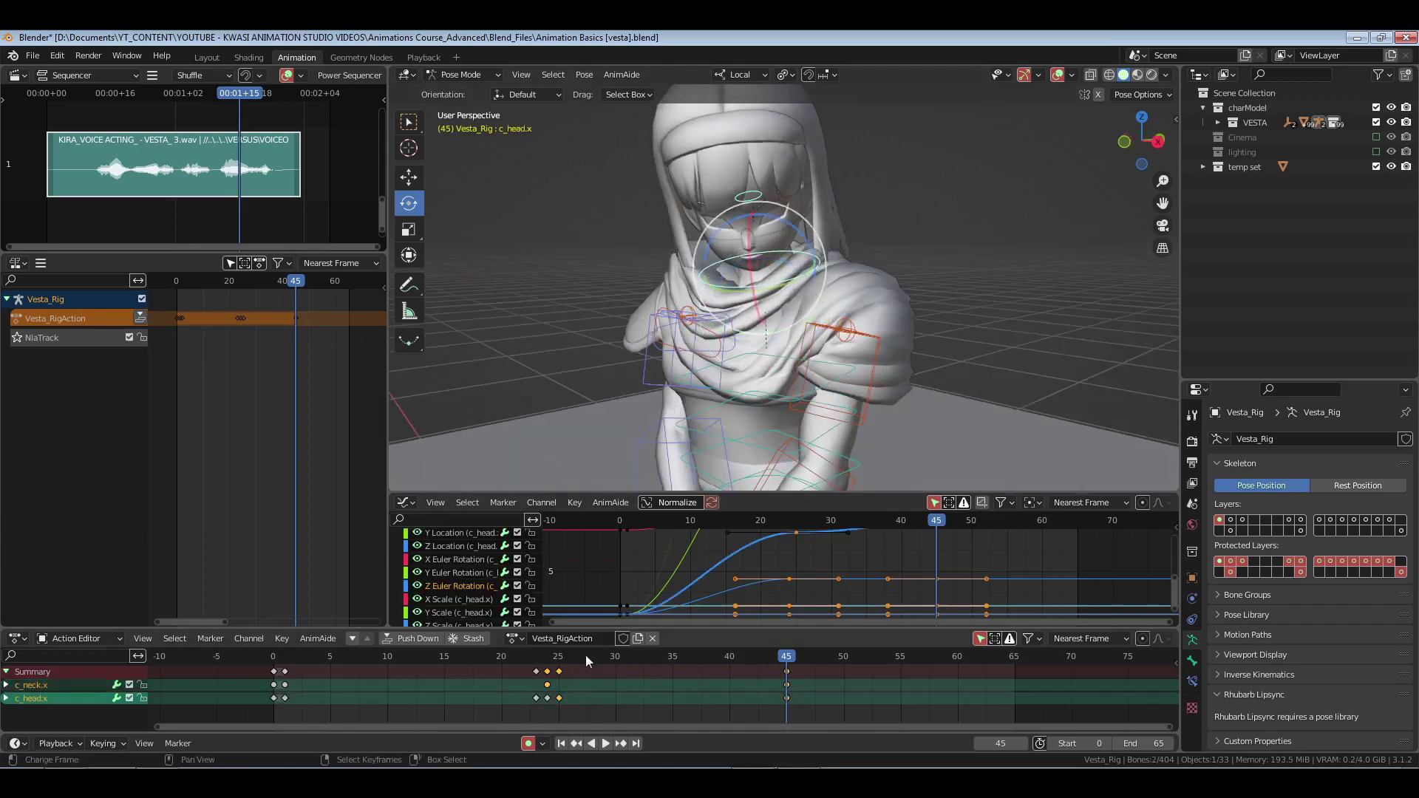
{"action": "left_click_drag", "start_coordinate": [585, 653], "coordinate": [555, 718]}
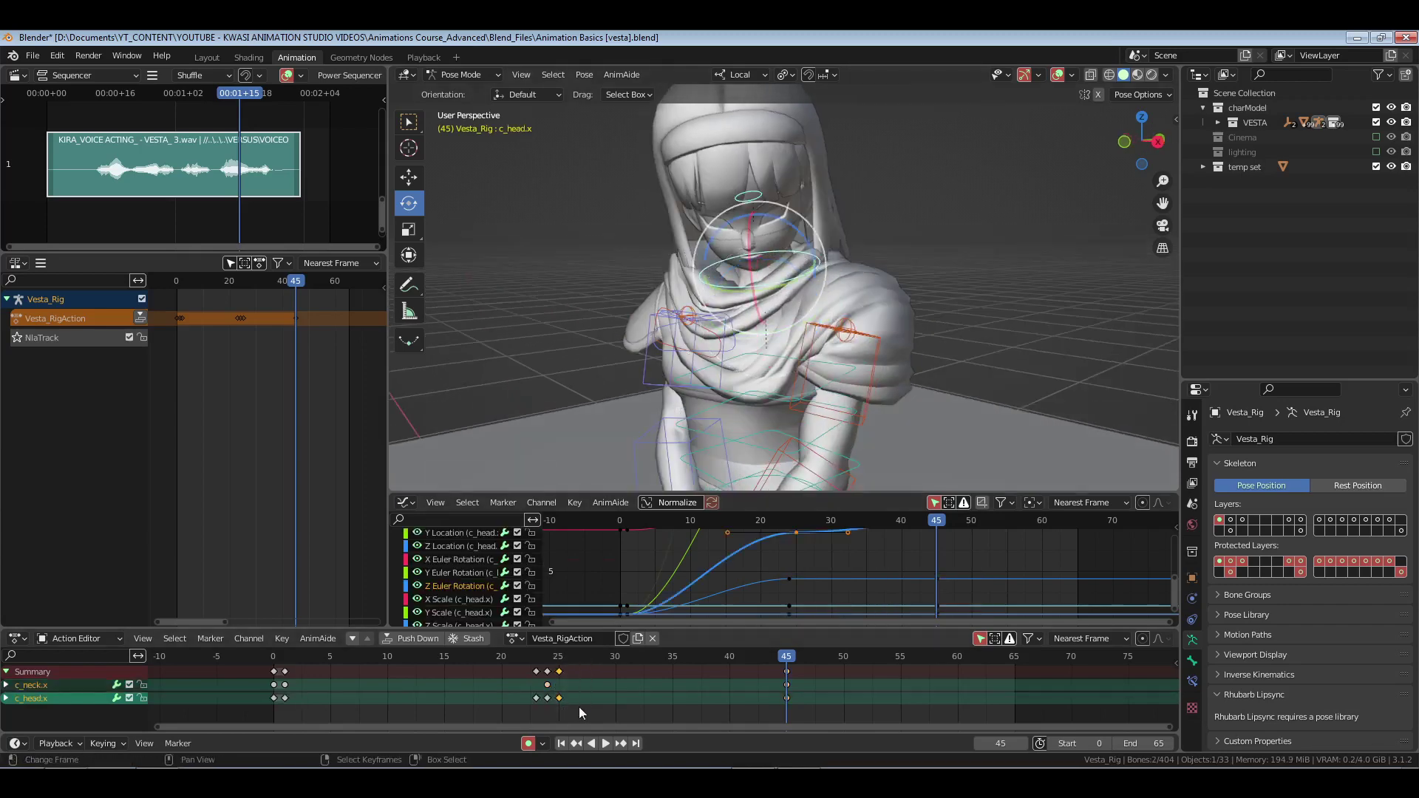
{"action": "left_click", "coordinate": [755, 193]}
{"action": "left_click_drag", "start_coordinate": [596, 657], "coordinate": [555, 707]}
{"action": "key", "text": "g"}
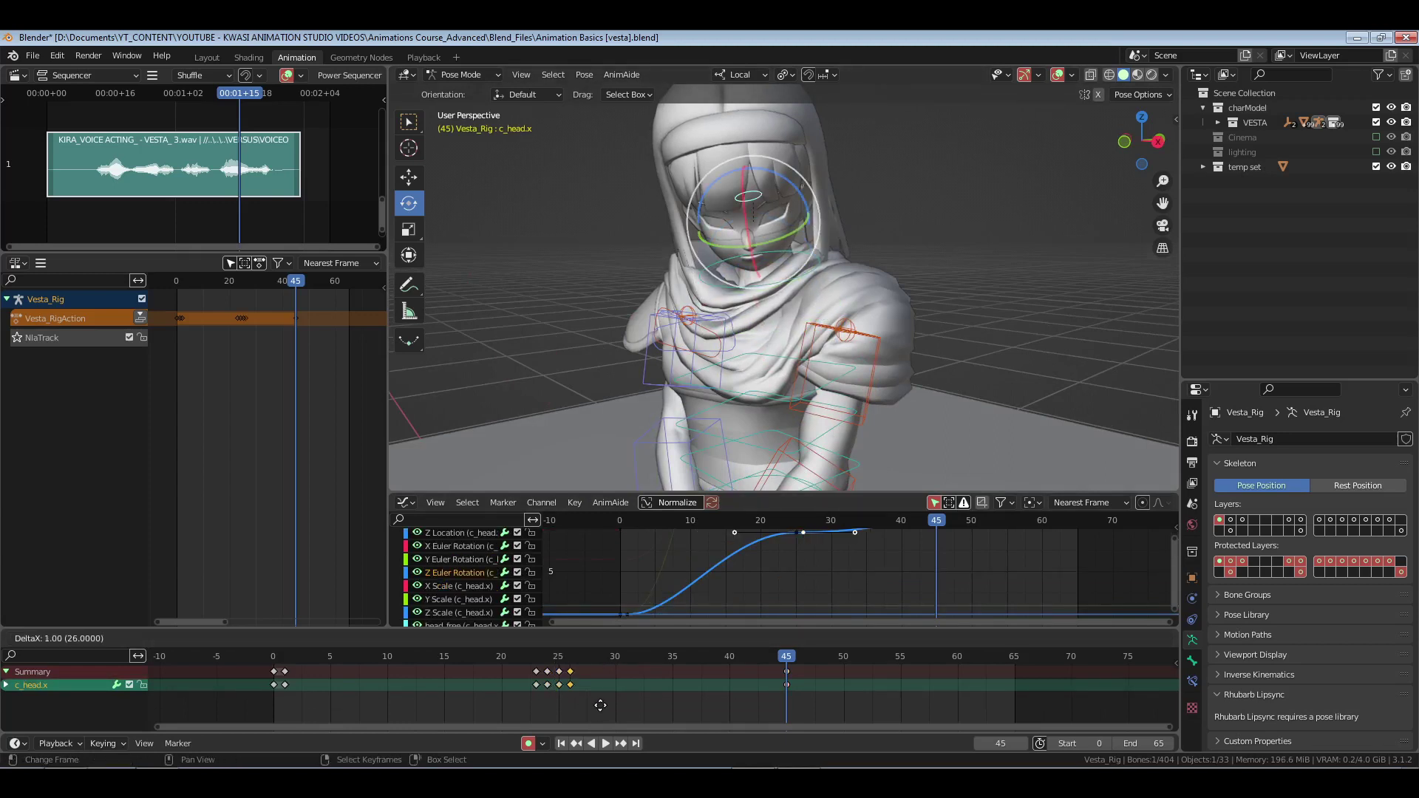
{"action": "left_click", "coordinate": [613, 706]}
- Duplicate the c_neck.x keyframe at frame 24 and place the copy at frame 26
{"action": "left_click", "coordinate": [757, 292]}
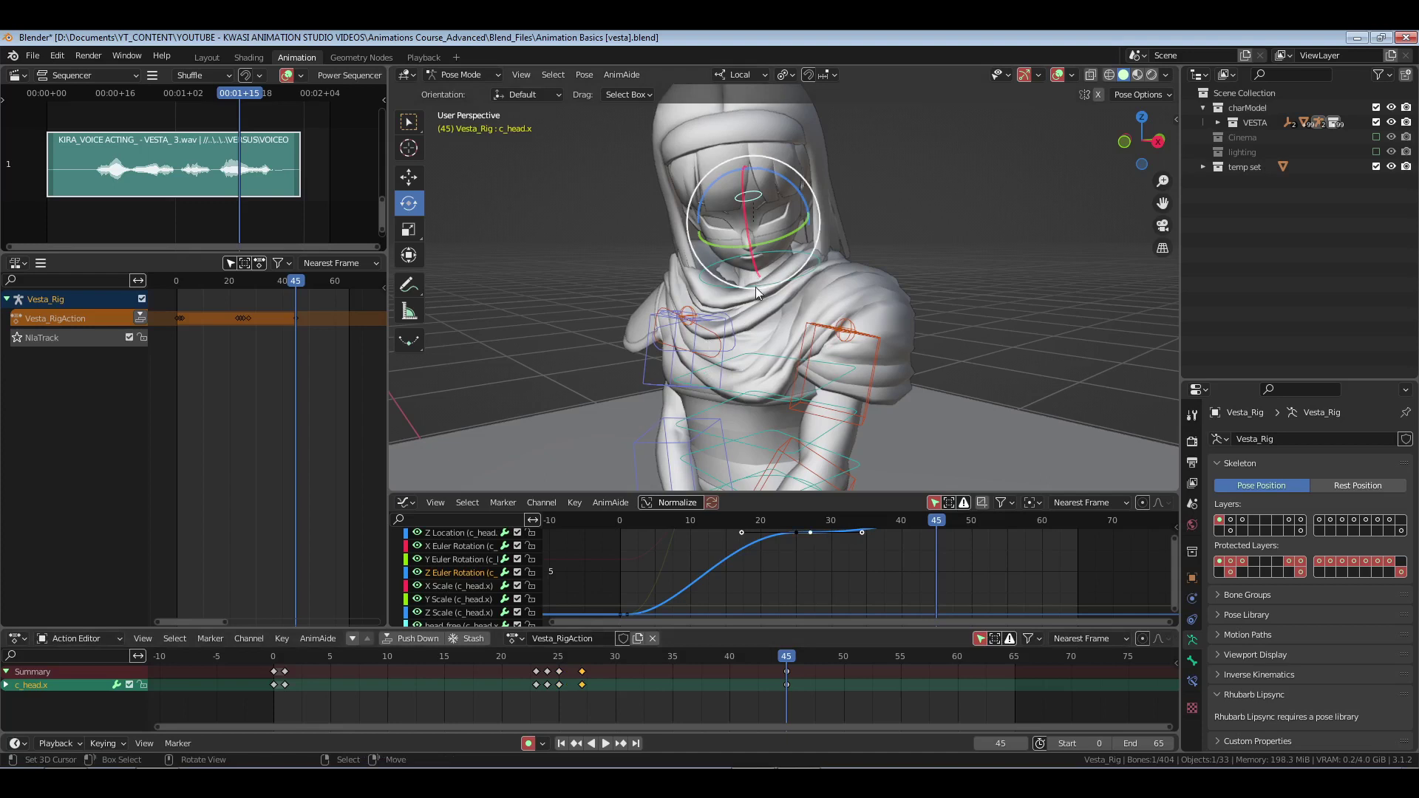
{"action": "left_click_drag", "start_coordinate": [543, 665], "coordinate": [574, 698]}
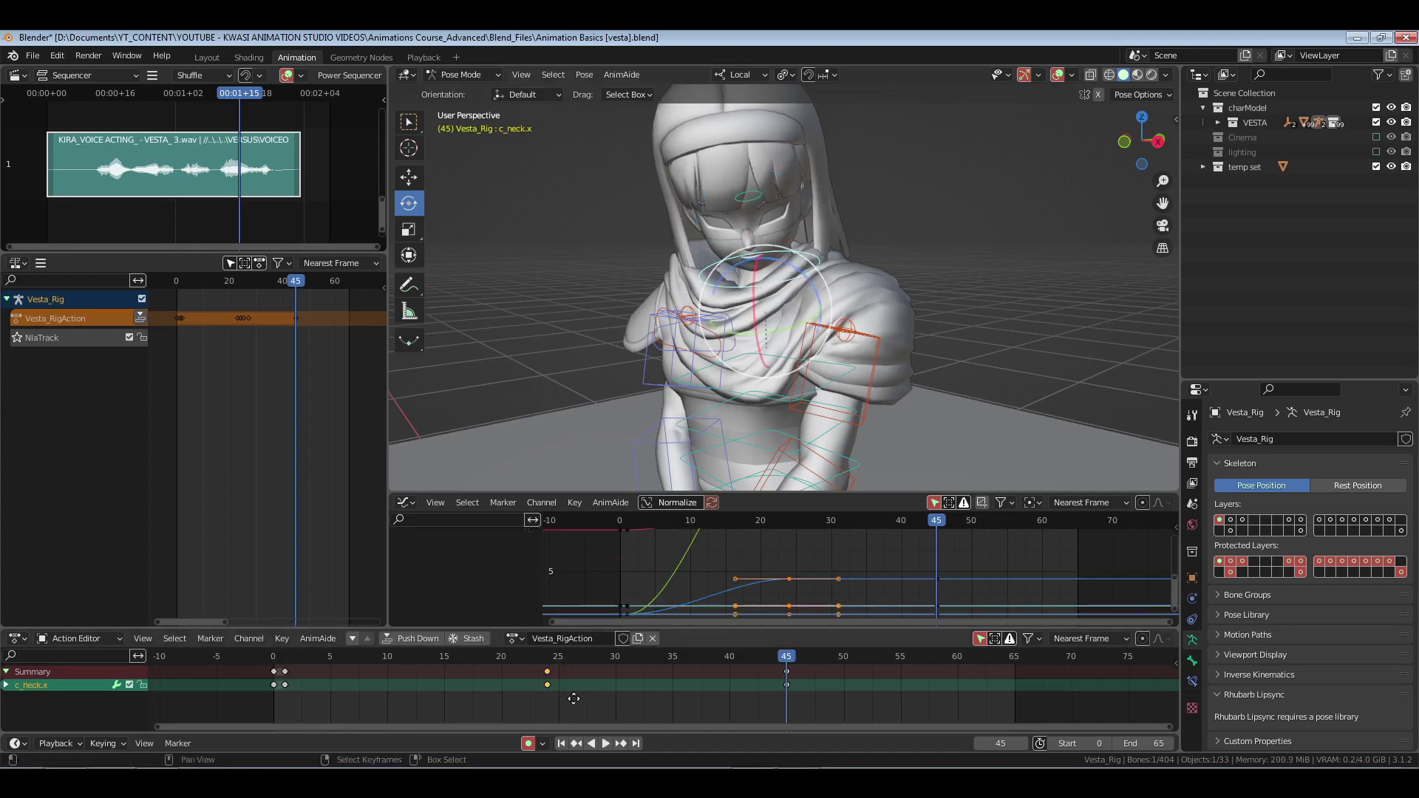
{"action": "key", "text": "shift+d"}
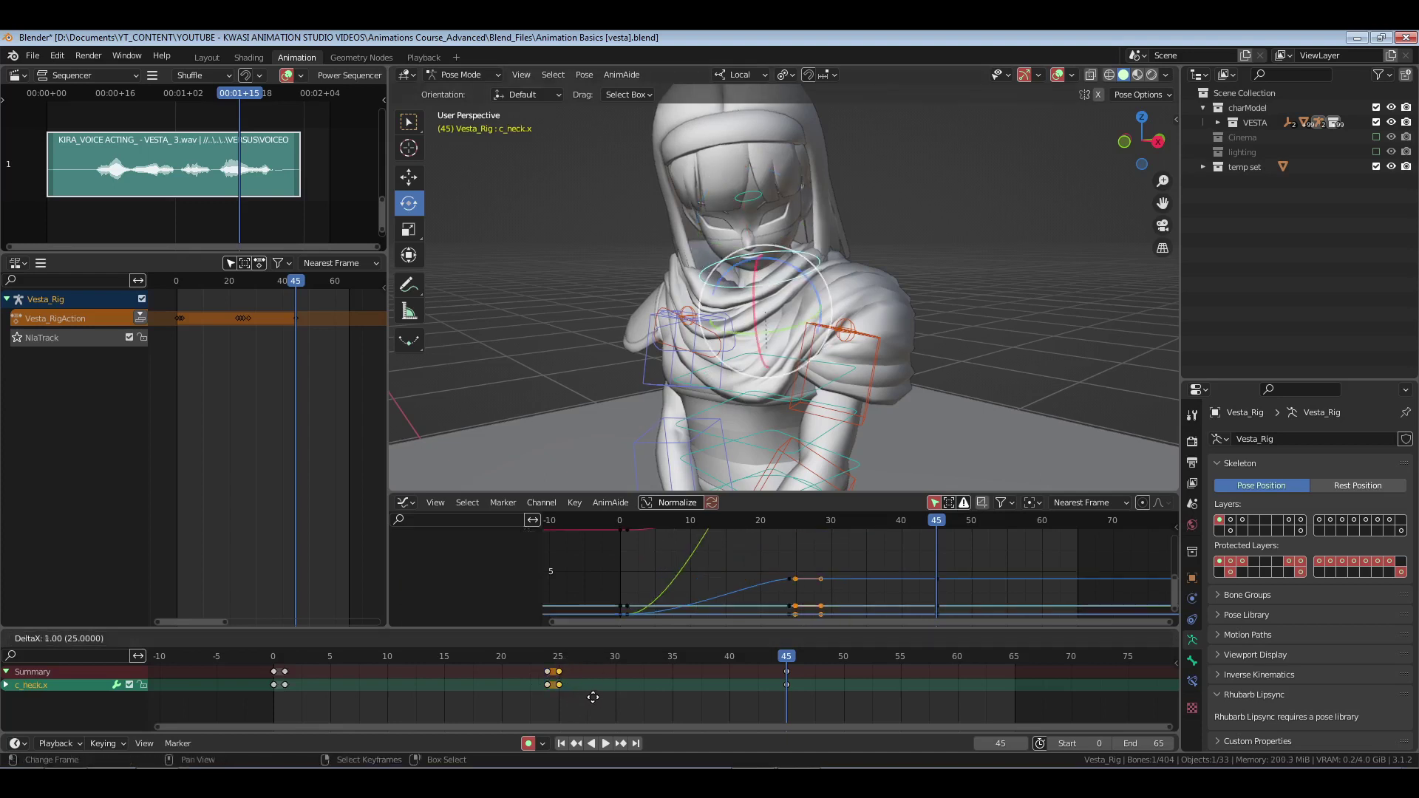
{"action": "left_click", "coordinate": [593, 702]}
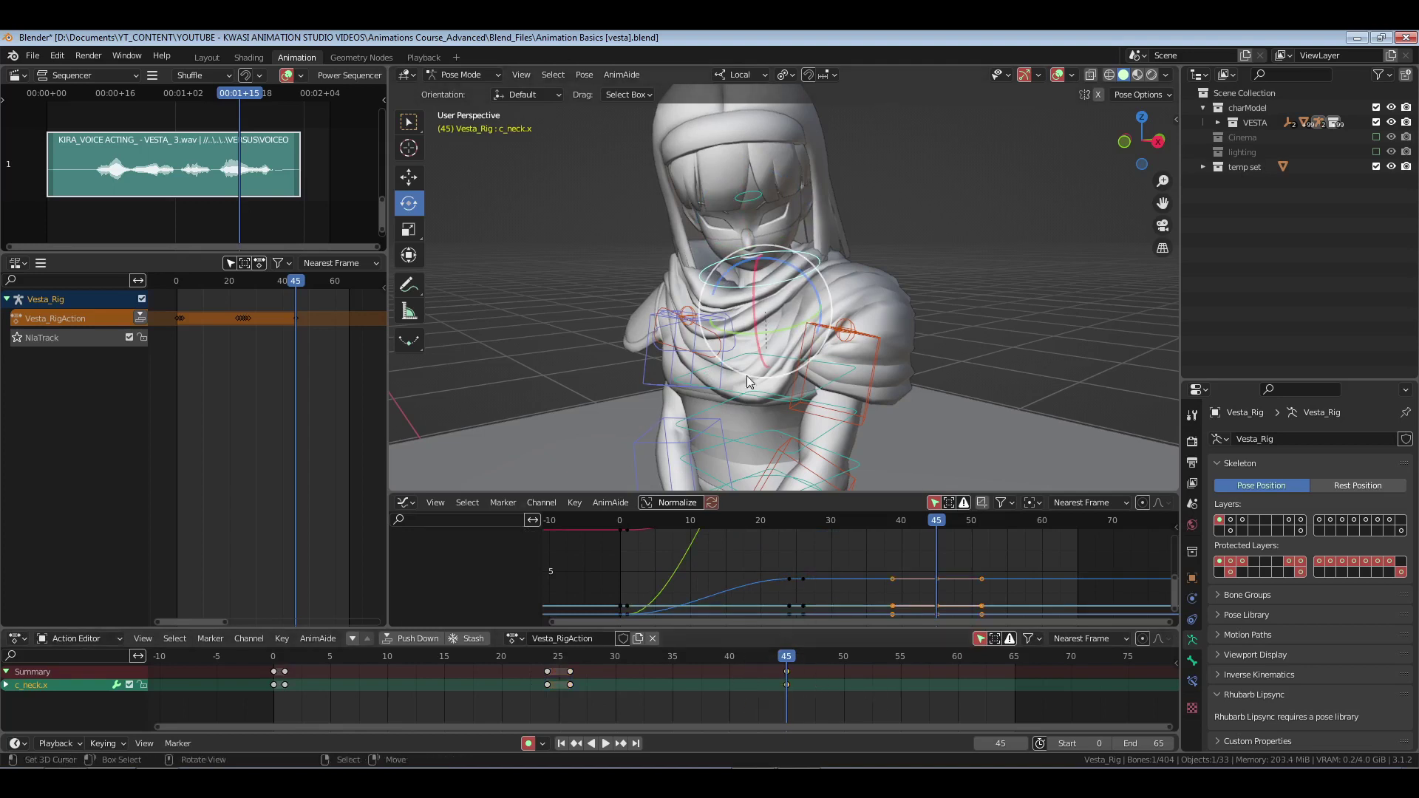
- Move the c_head.x keyframe from frame 45 to frame 46, return to frame 0 and save the file
{"action": "left_click", "coordinate": [753, 192]}
{"action": "left_click", "coordinate": [827, 717]}
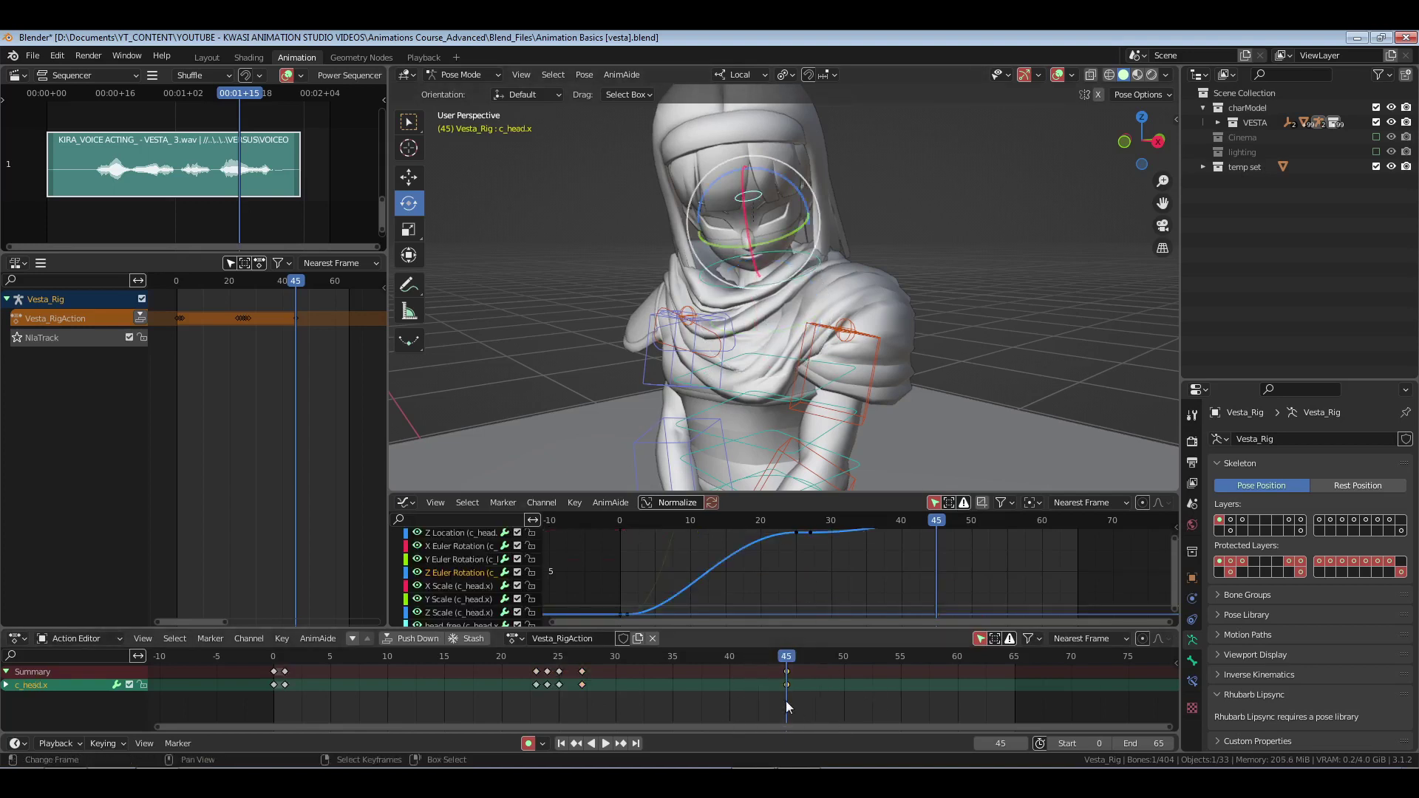
{"action": "right_click_drag", "start_coordinate": [786, 685], "coordinate": [798, 685]}
{"action": "left_click", "coordinate": [220, 699]}
{"action": "key", "text": "ctrl+s"}
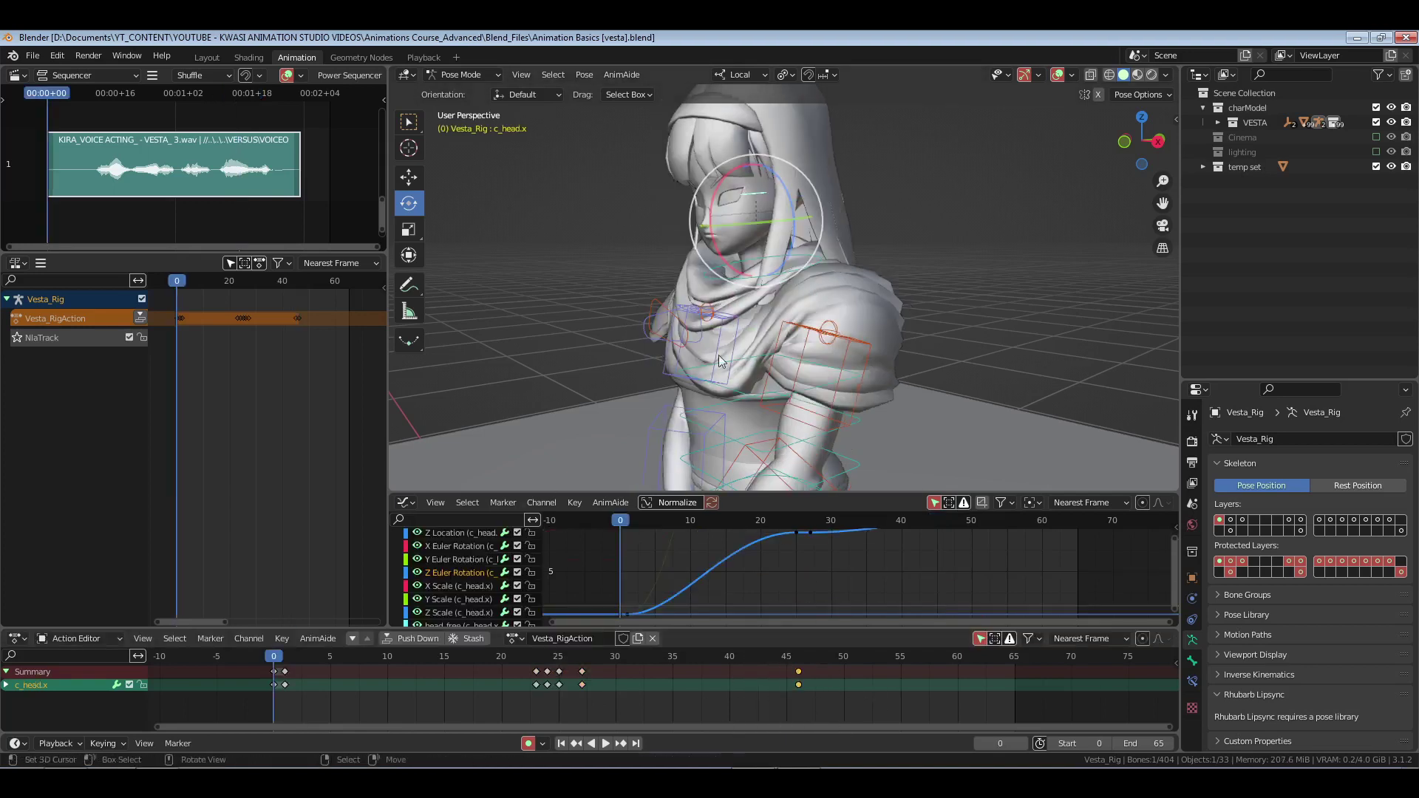
- Play the animation from an angled view and scrub the turn to frame 29
{"action": "middle_click_drag", "start_coordinate": [720, 361], "coordinate": [916, 364]}
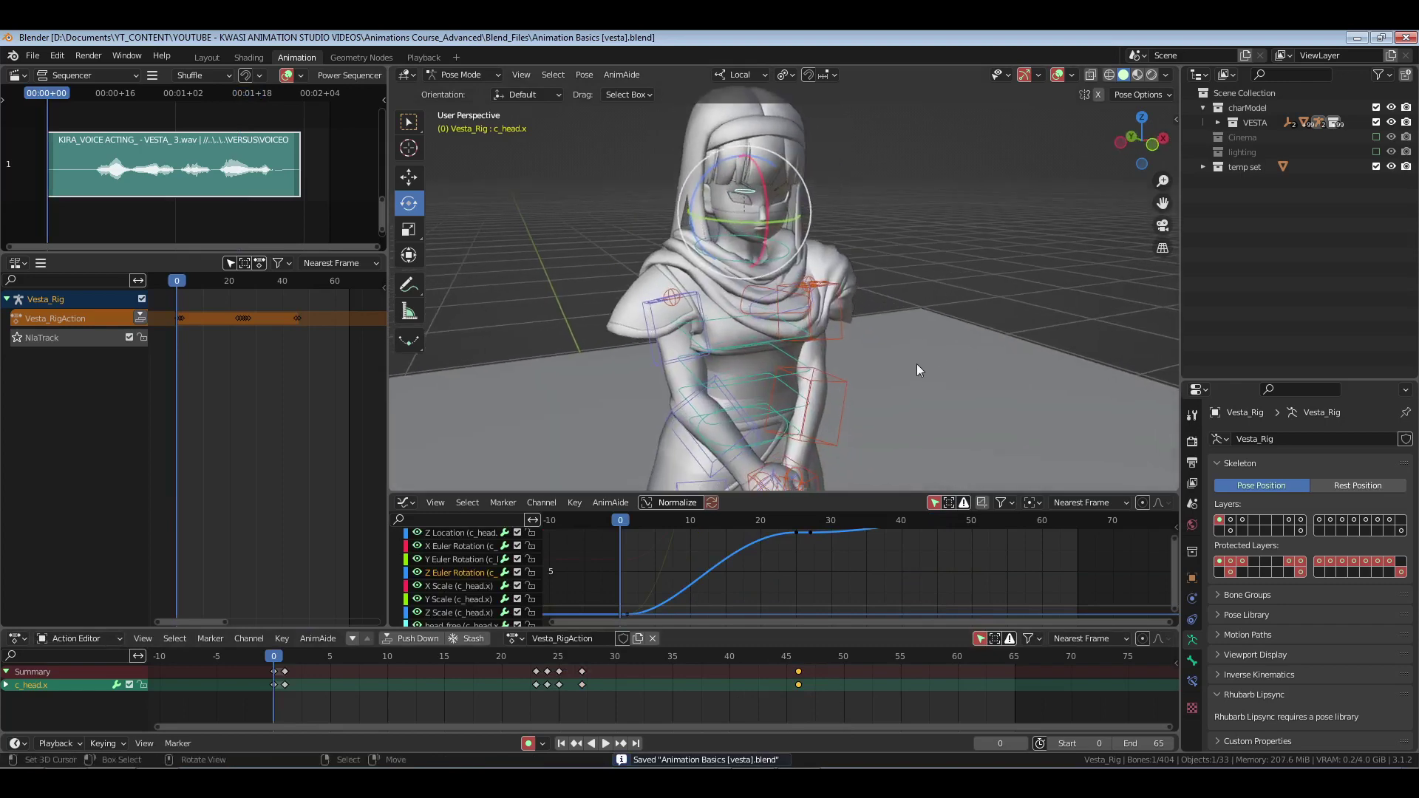
{"action": "key", "text": "space"}
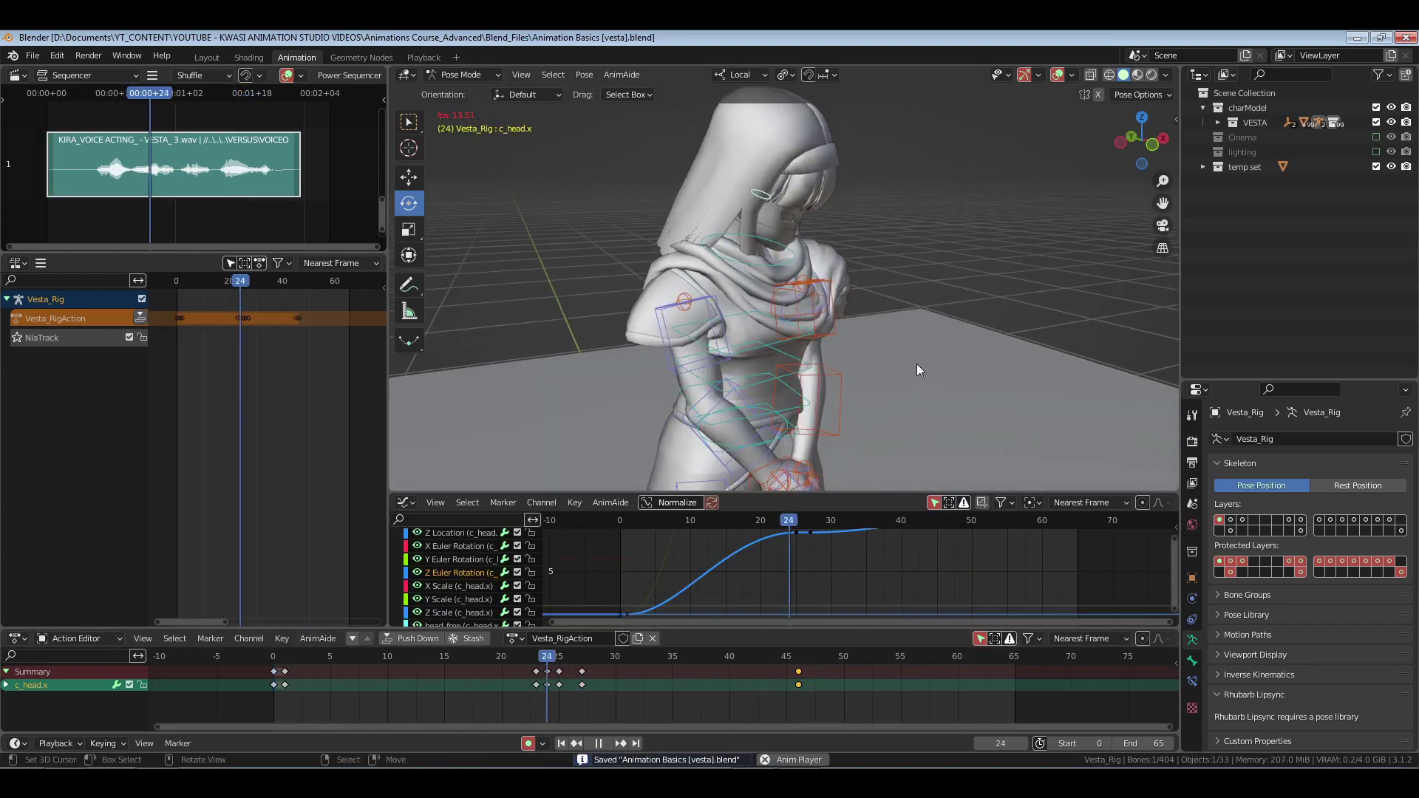
{"action": "key", "text": "space"}
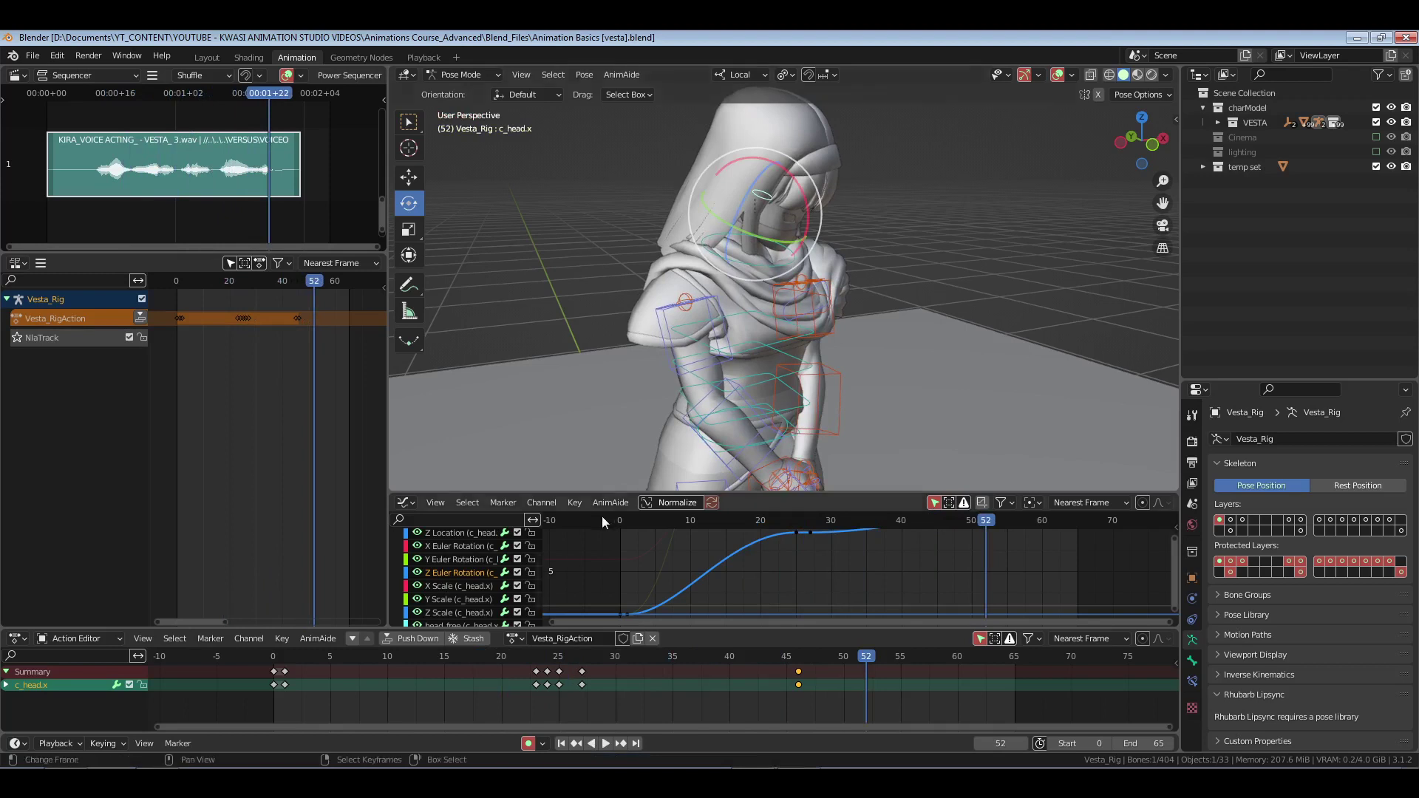
{"action": "left_click_drag", "start_coordinate": [390, 684], "coordinate": [600, 699]}
{"action": "key", "text": "space"}
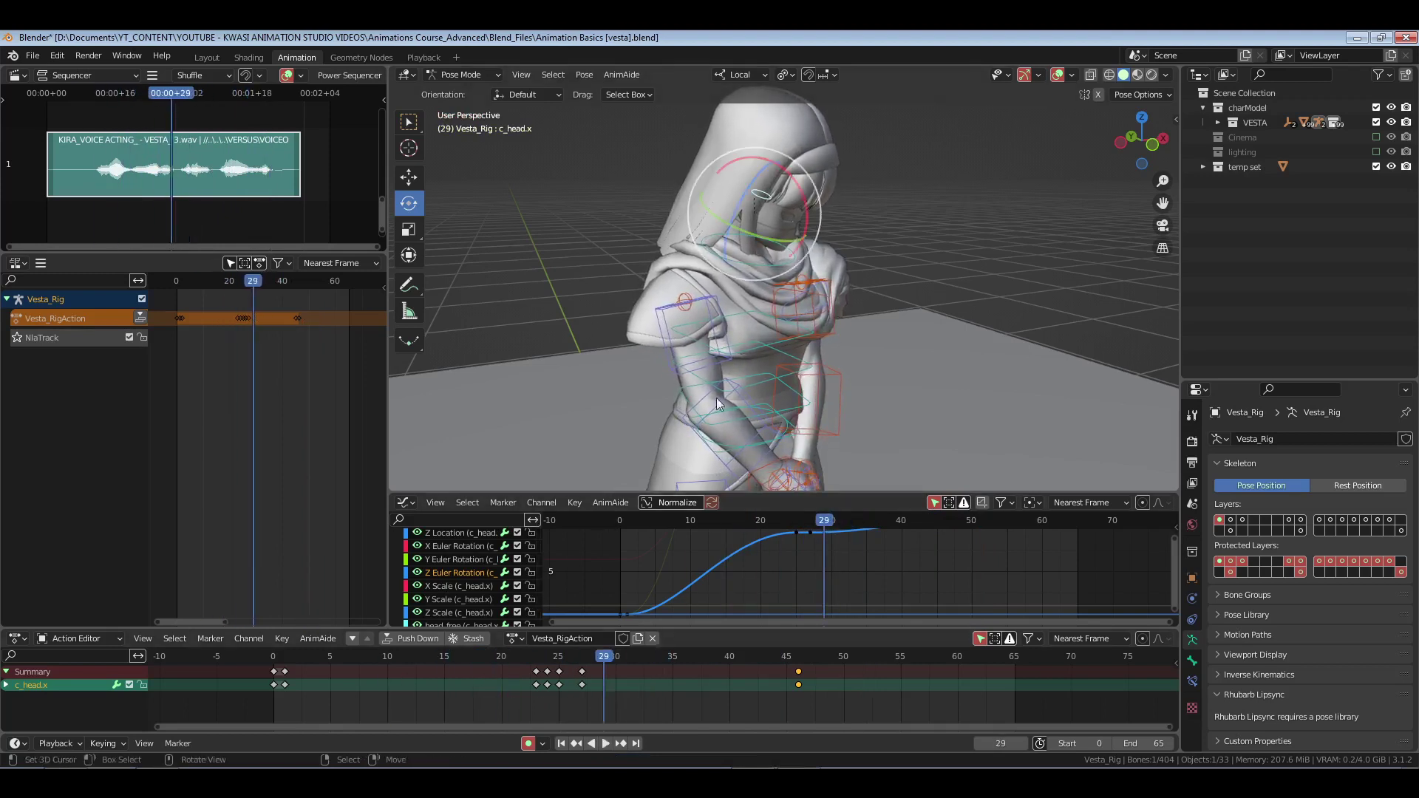
- Rotate the c_spine_03.x bone at frame 45 to refine the upper body's lean and twist
{"action": "left_click", "coordinate": [742, 308]}
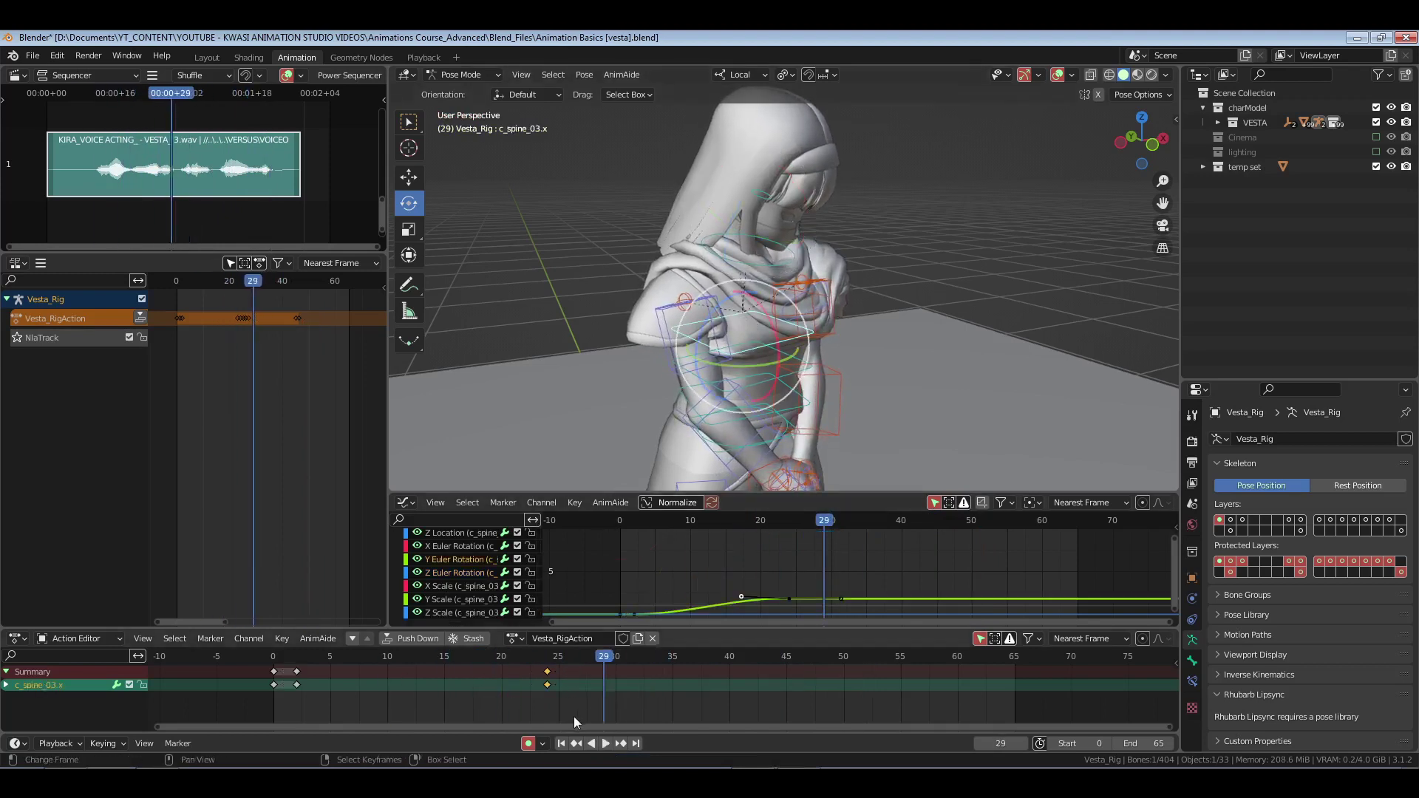
{"action": "left_click", "coordinate": [760, 387], "text": "shift"}
{"action": "left_click", "coordinate": [783, 693]}
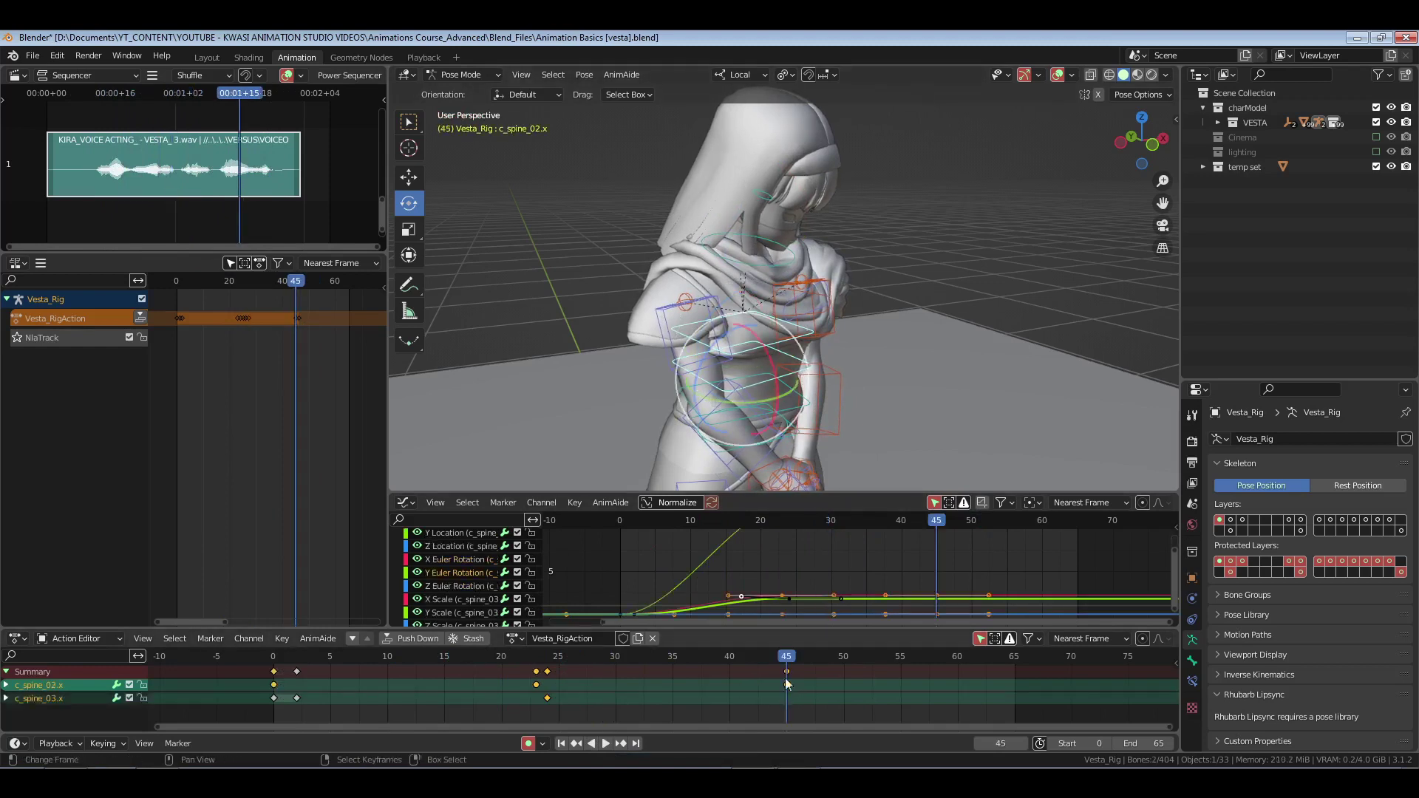
{"action": "left_click", "coordinate": [769, 345]}
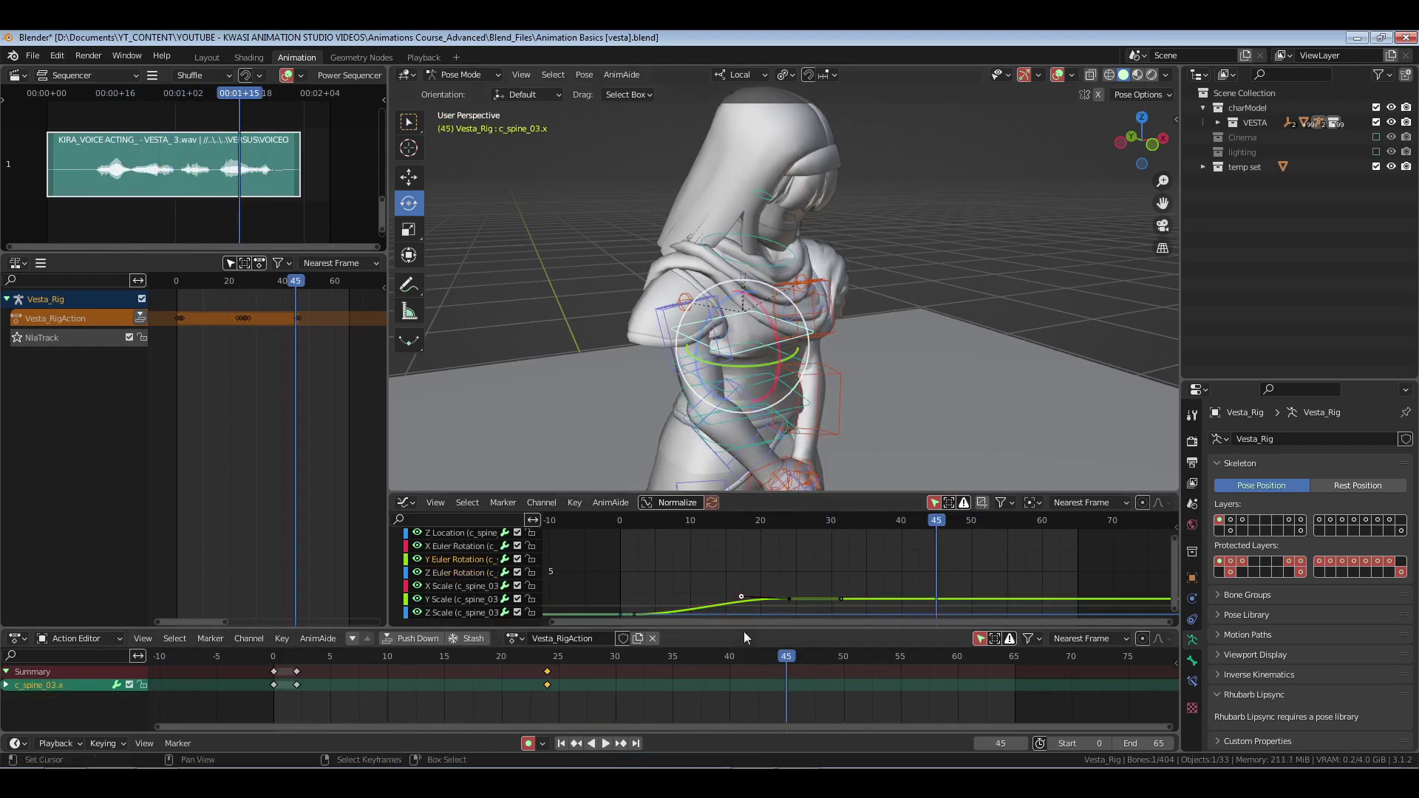
{"action": "middle_click_drag", "start_coordinate": [842, 363], "coordinate": [770, 378]}
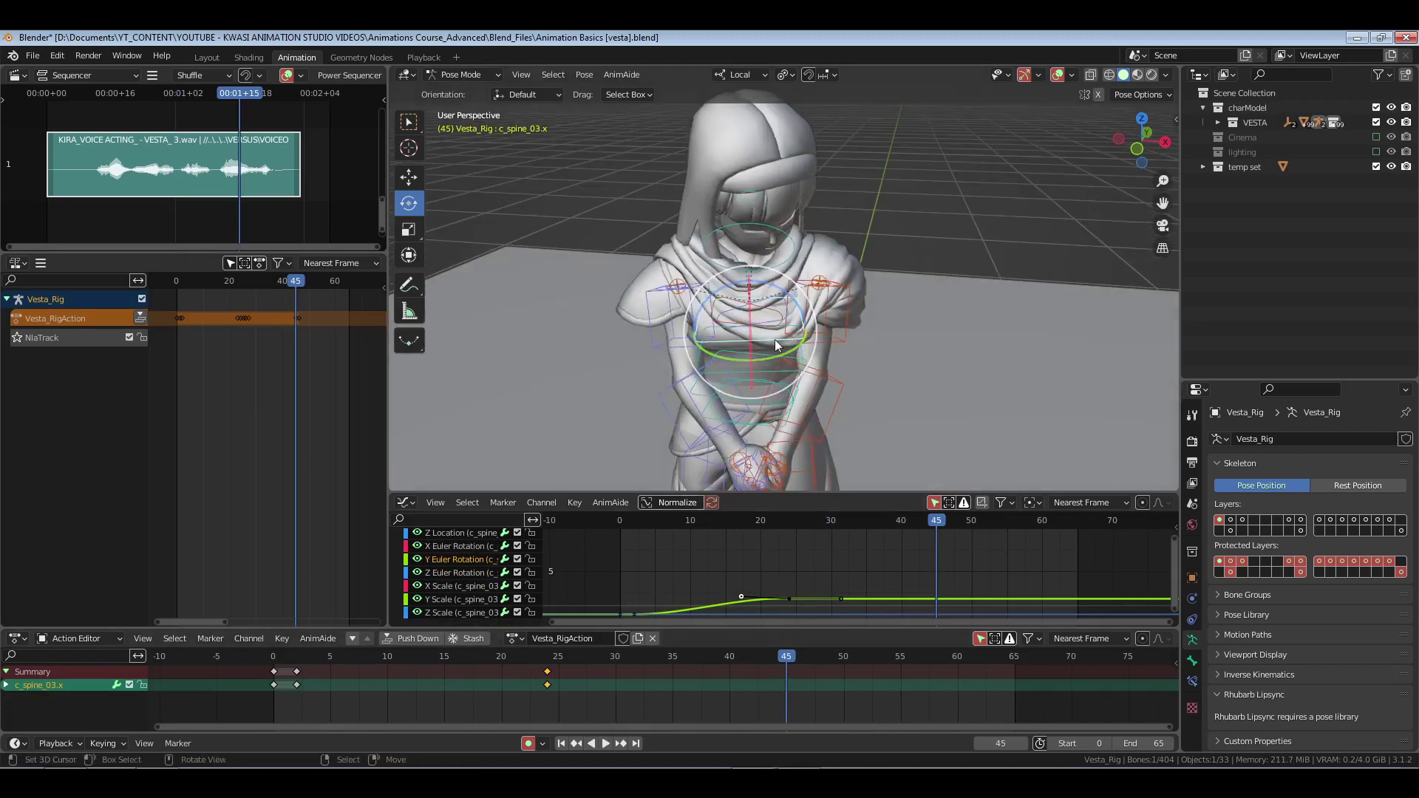
{"action": "left_click_drag", "start_coordinate": [787, 299], "coordinate": [805, 303]}
{"action": "middle_click_drag", "start_coordinate": [765, 411], "coordinate": [697, 352]}
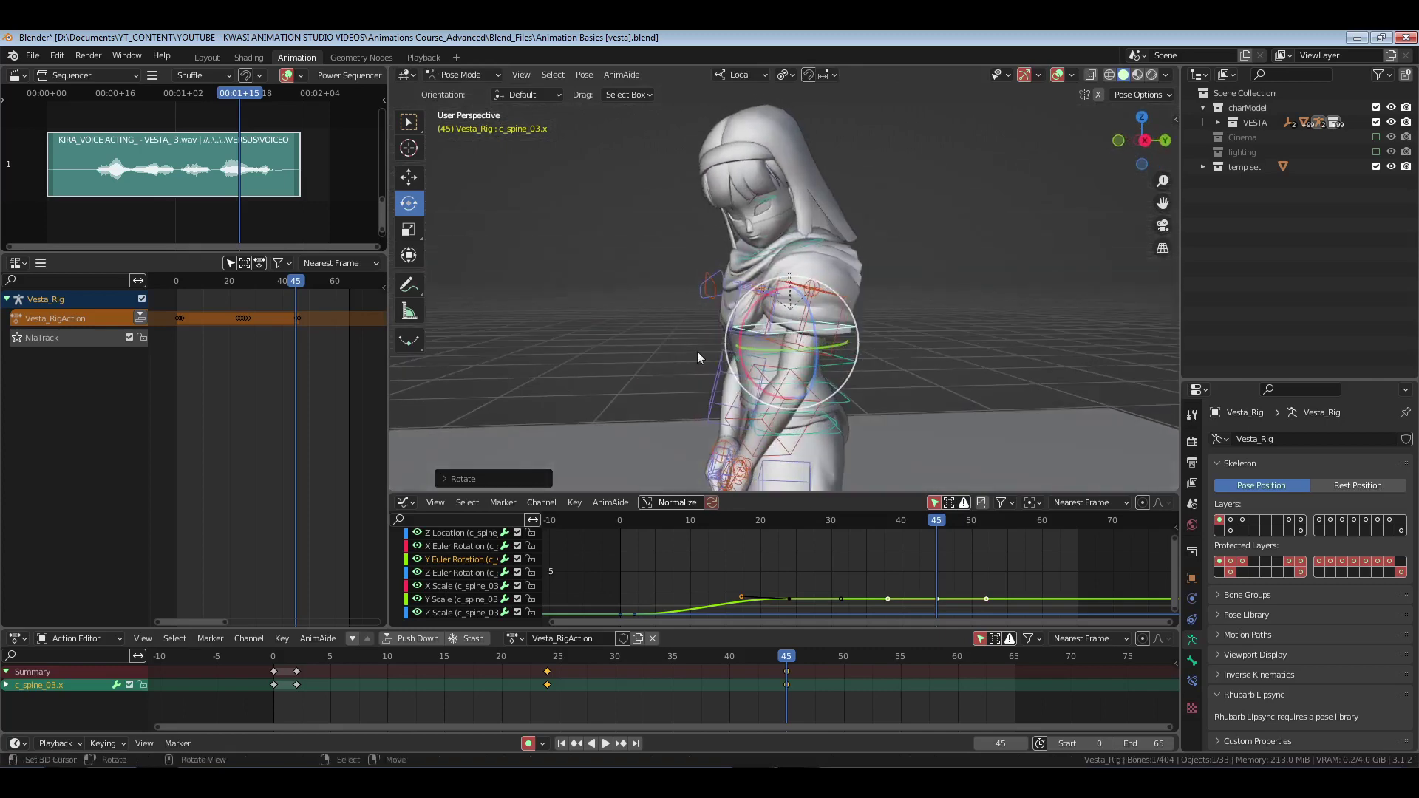
{"action": "mouse_move", "coordinate": [728, 329]}
{"action": "left_mouse_down"}
{"action": "mouse_move", "coordinate": [721, 319]}
{"action": "mouse_move", "coordinate": [707, 341]}
{"action": "left_mouse_up"}
{"action": "middle_click_drag", "start_coordinate": [709, 348], "coordinate": [846, 447]}
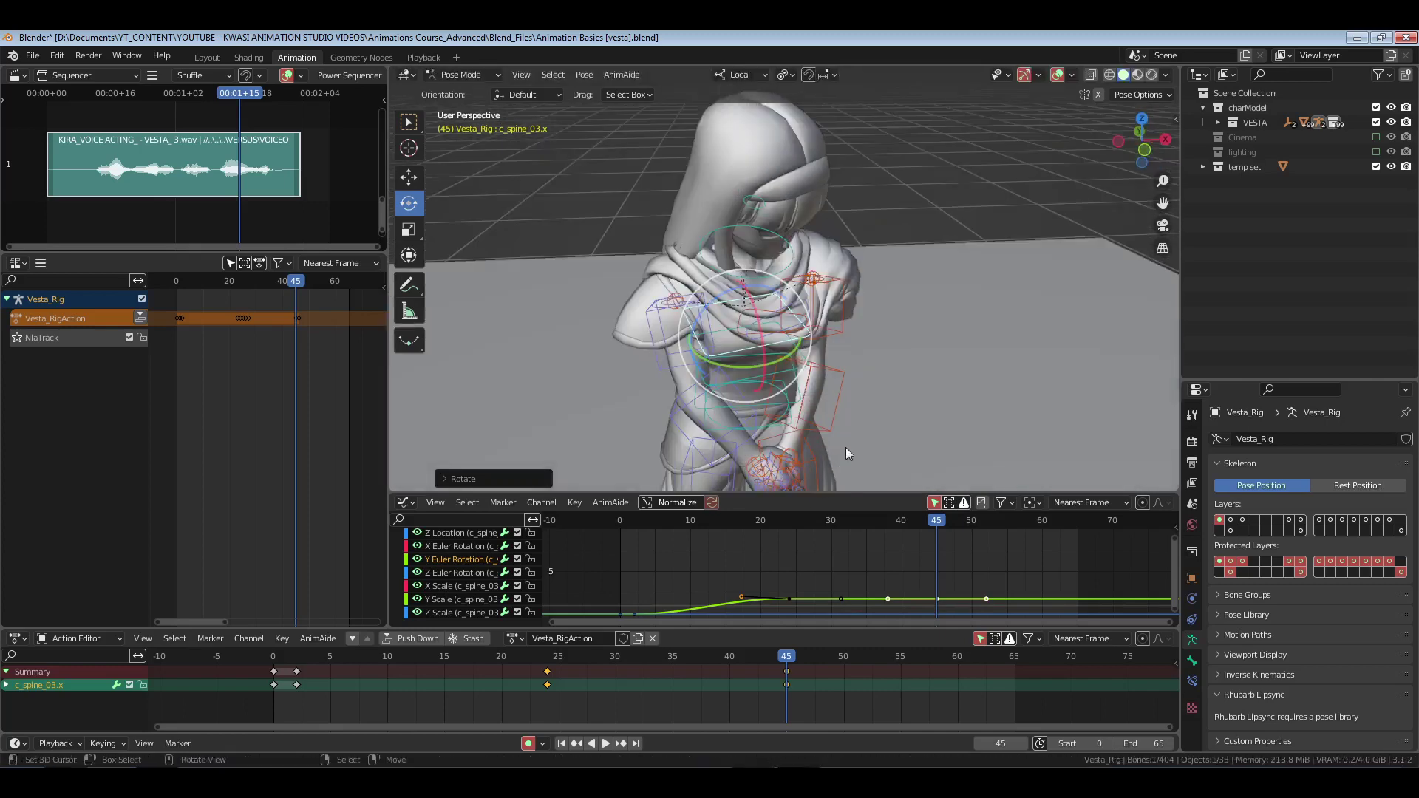
{"action": "left_click_drag", "start_coordinate": [776, 360], "coordinate": [810, 363]}
- Play the animation from frame 0 and save the file
{"action": "left_click", "coordinate": [273, 691]}
{"action": "key", "text": "space"}
{"action": "key", "text": "Escape"}
{"action": "key", "text": "ctrl+s"}
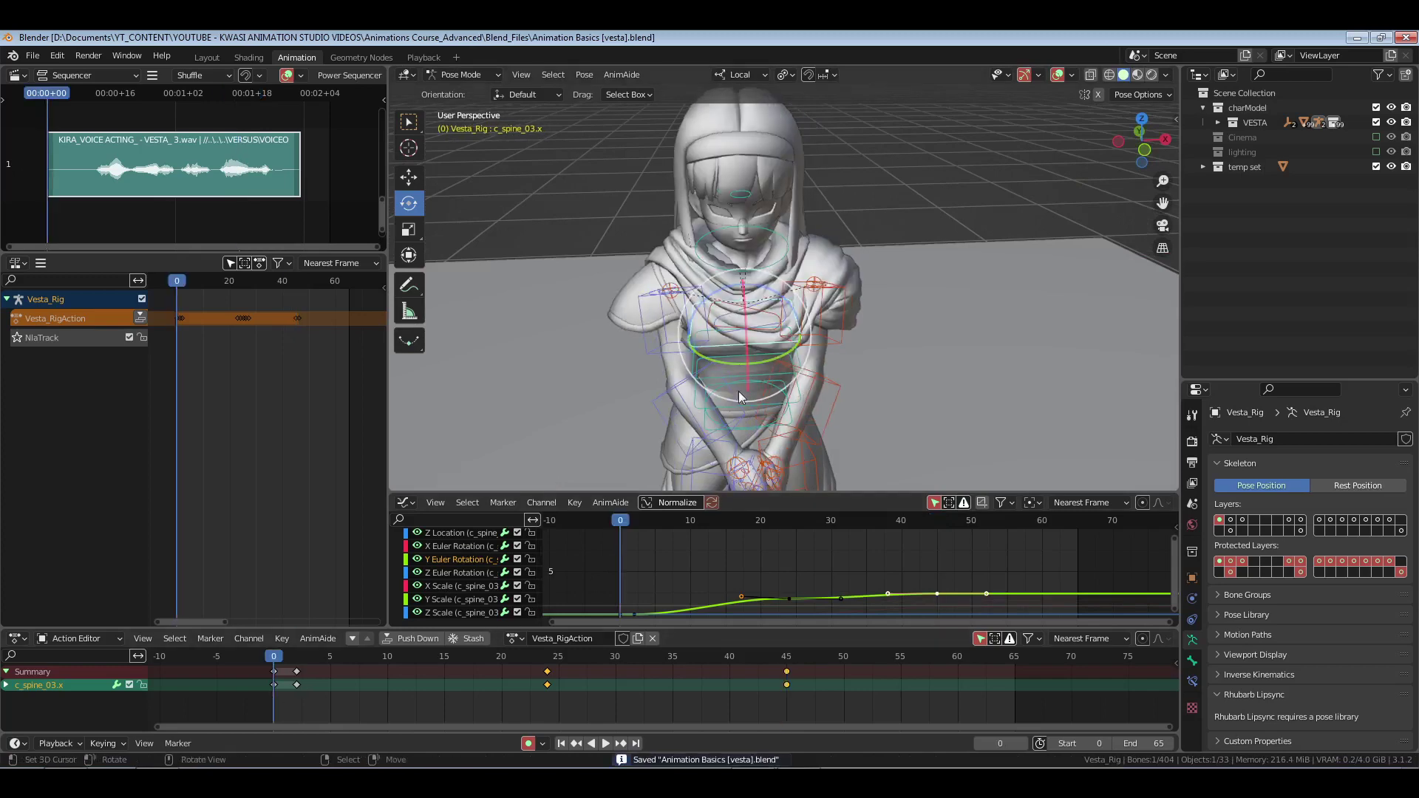
- Select the c_shoulder.r and c_shoulder.l bones and insert keyframes for them at frame 25
{"action": "middle_click_drag", "start_coordinate": [738, 391], "coordinate": [734, 299]}
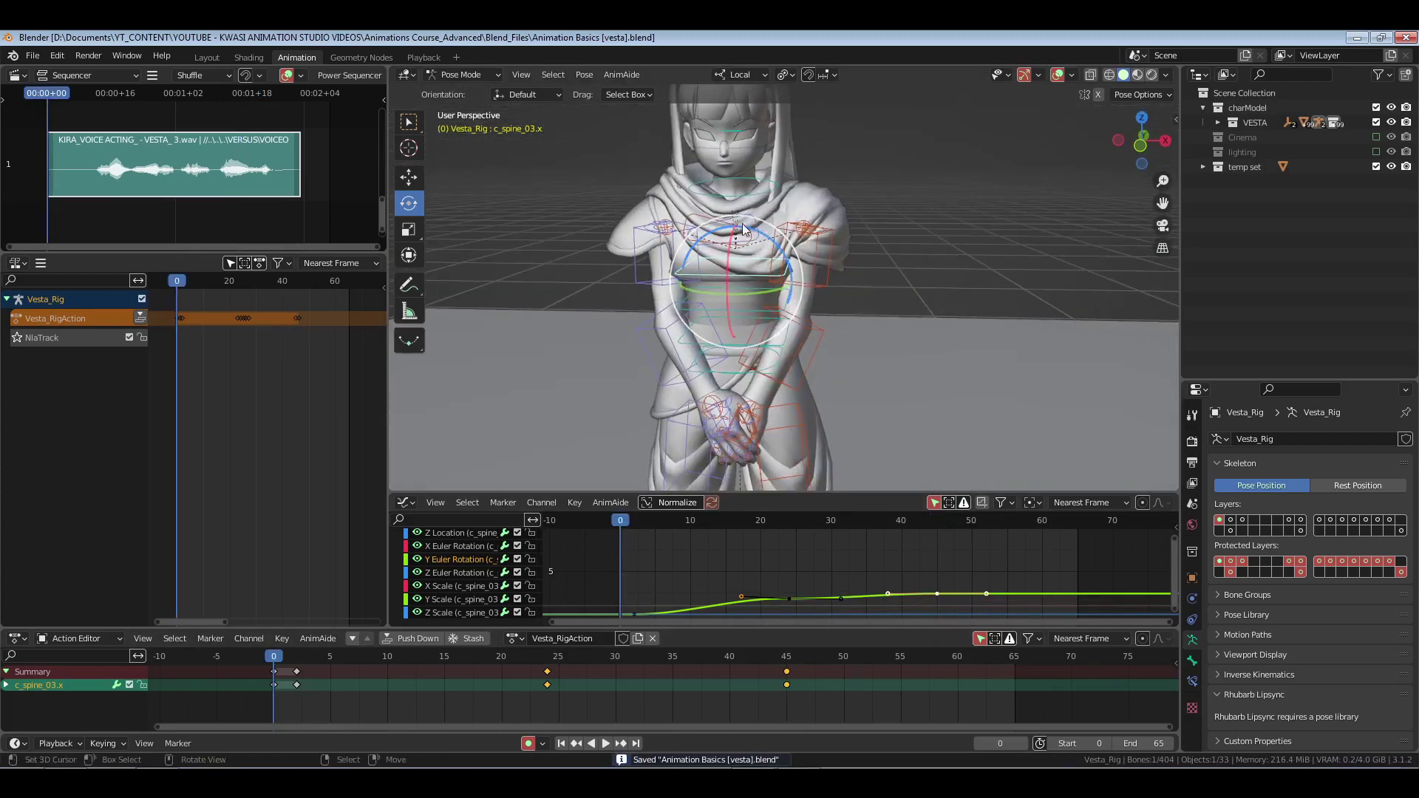
{"action": "left_click", "coordinate": [699, 214]}
{"action": "left_click", "coordinate": [755, 229], "text": "shift"}
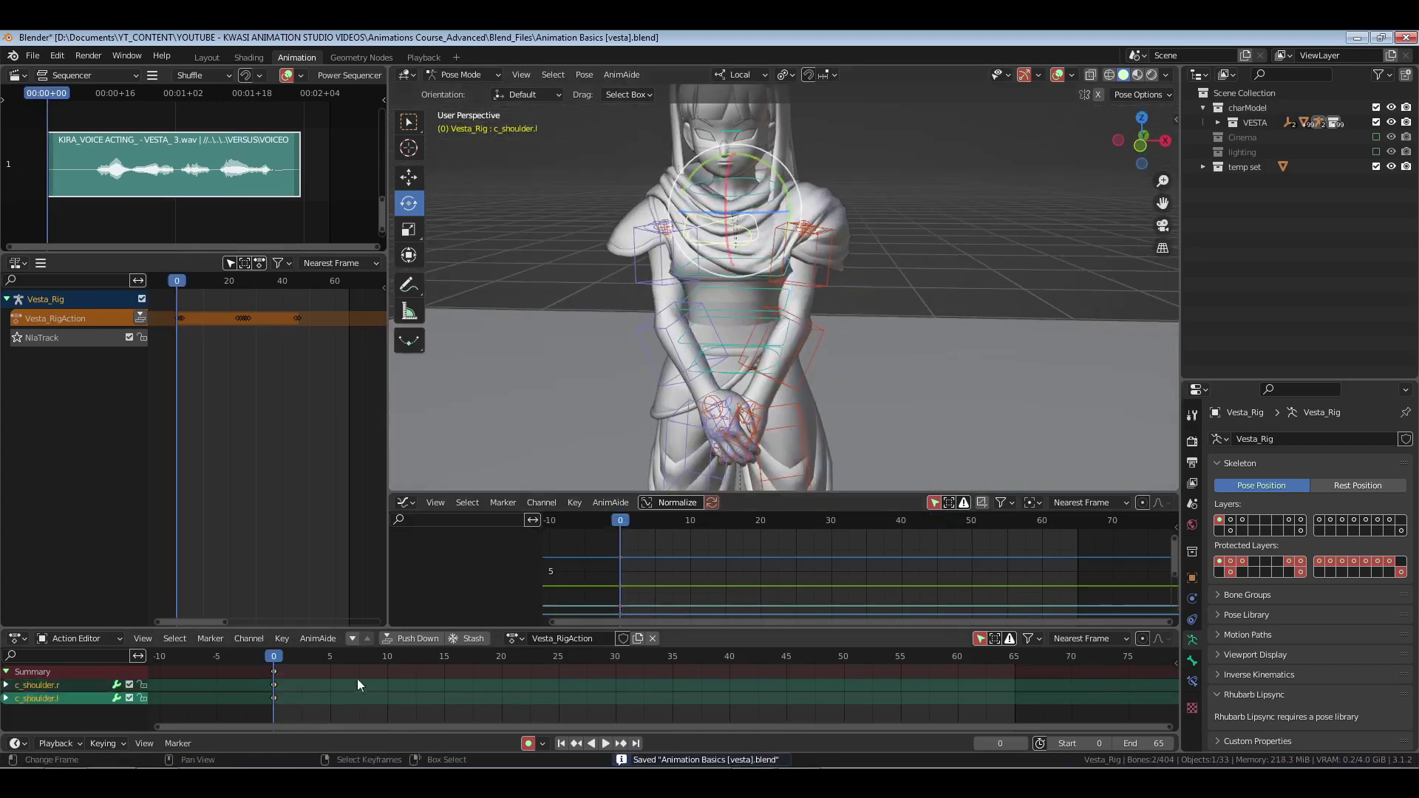
{"action": "left_click_drag", "start_coordinate": [318, 687], "coordinate": [563, 691]}
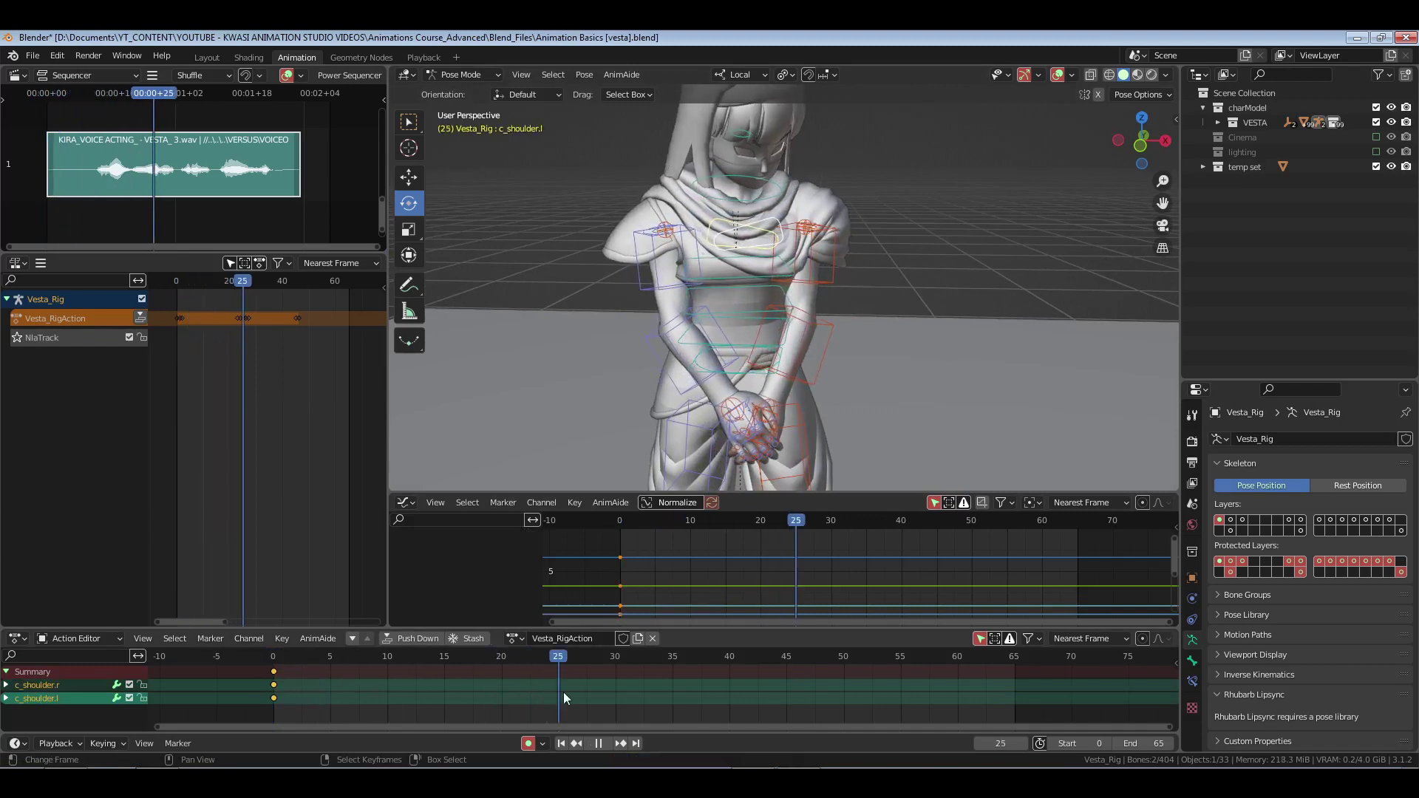
{"action": "key", "text": "space"}
{"action": "key", "text": "i"}
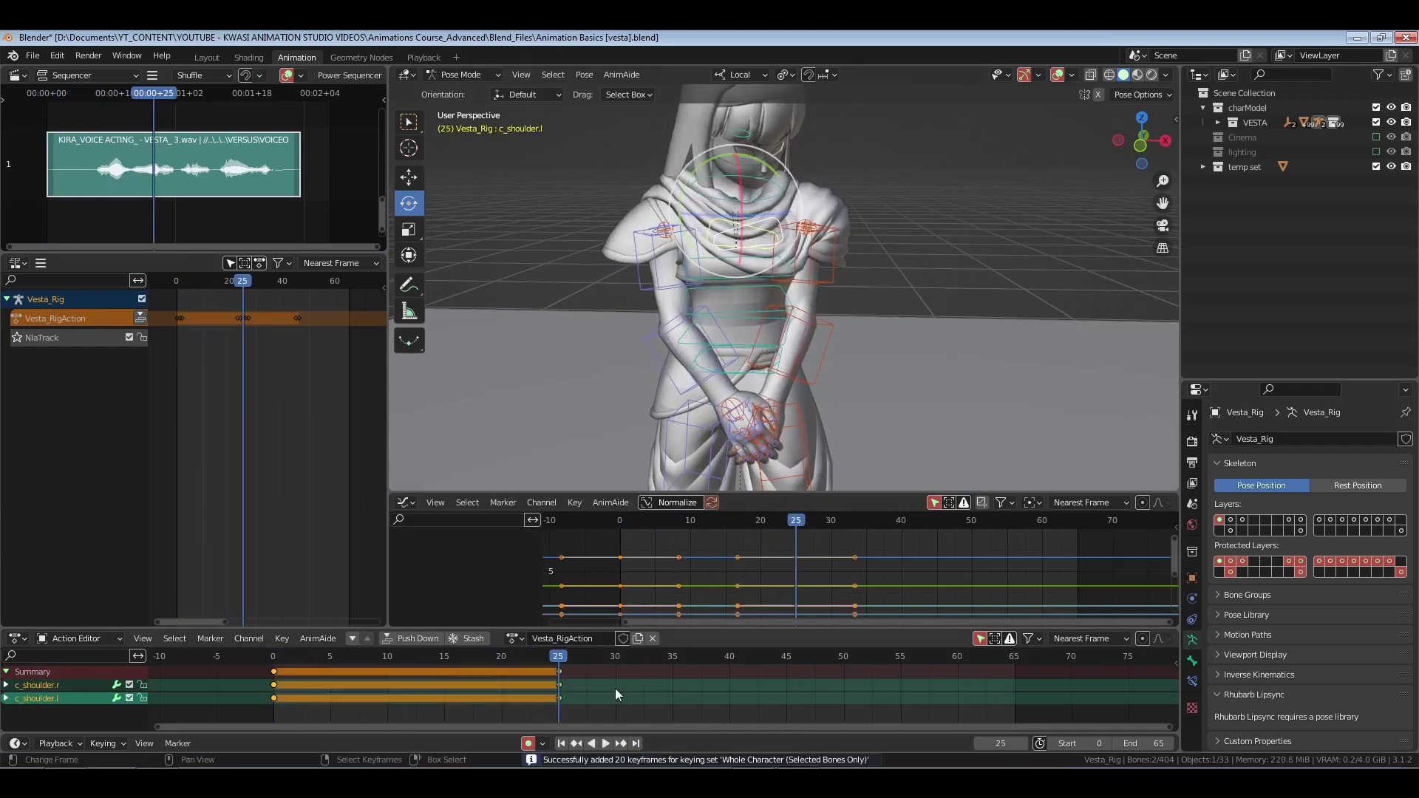
- Enable X-axis mirroring and rotate the c_shoulder.r bone at frame 41 to pose the shoulders for the turn
{"action": "left_click", "coordinate": [1005, 744]}
{"action": "type", "text": "41"}
{"action": "key", "text": "Return"}
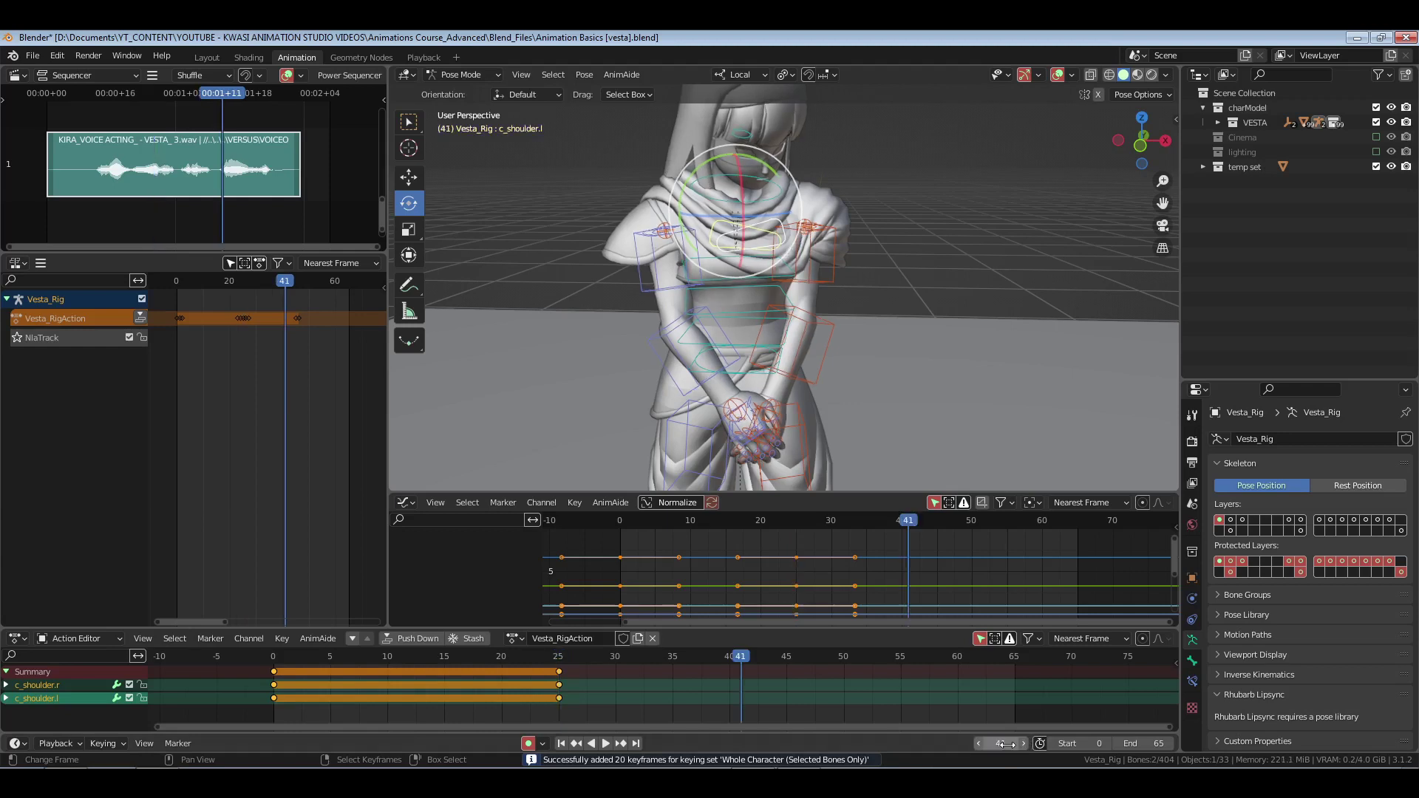
{"action": "left_click", "coordinate": [831, 244], "text": "shift"}
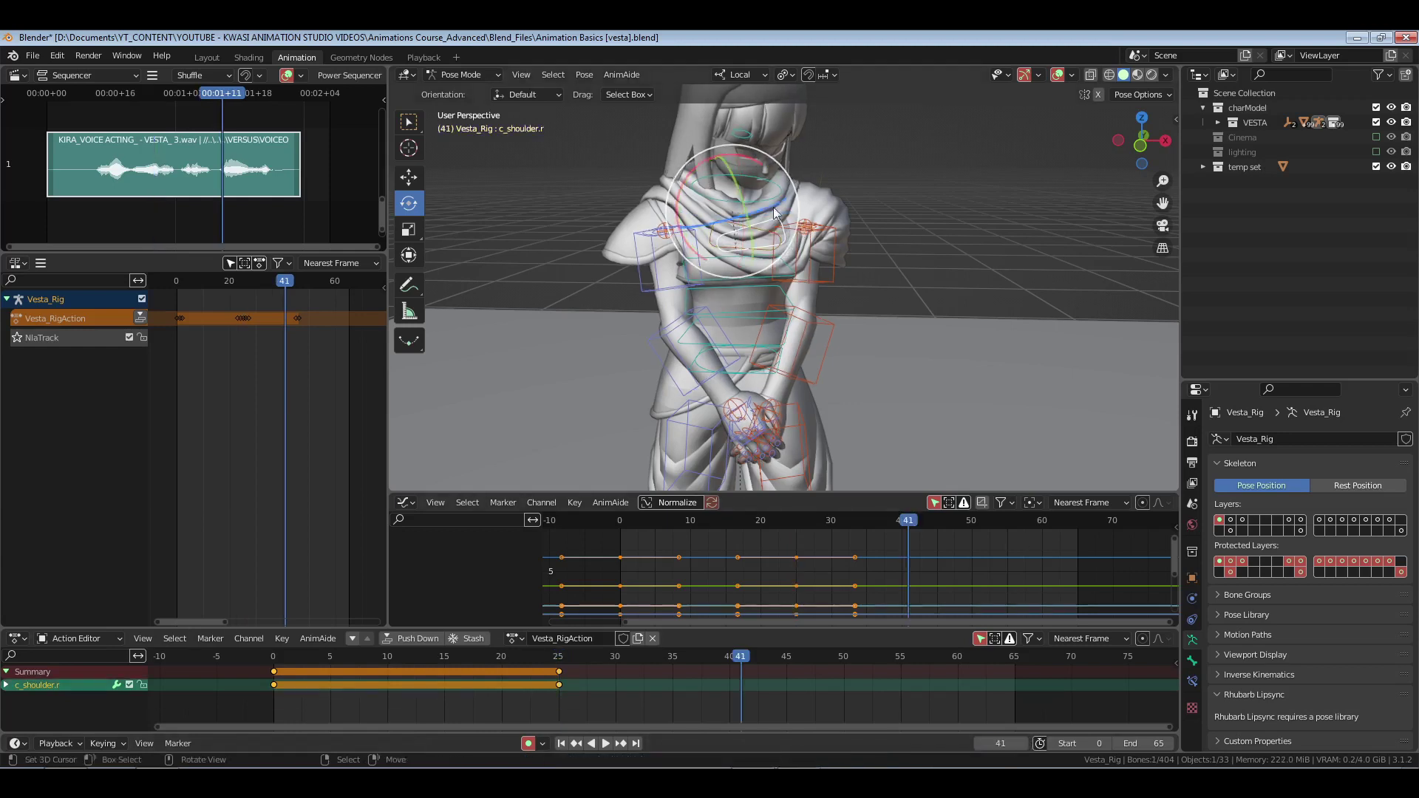
{"action": "left_click", "coordinate": [1097, 94]}
{"action": "left_click_drag", "start_coordinate": [756, 154], "coordinate": [730, 138]}
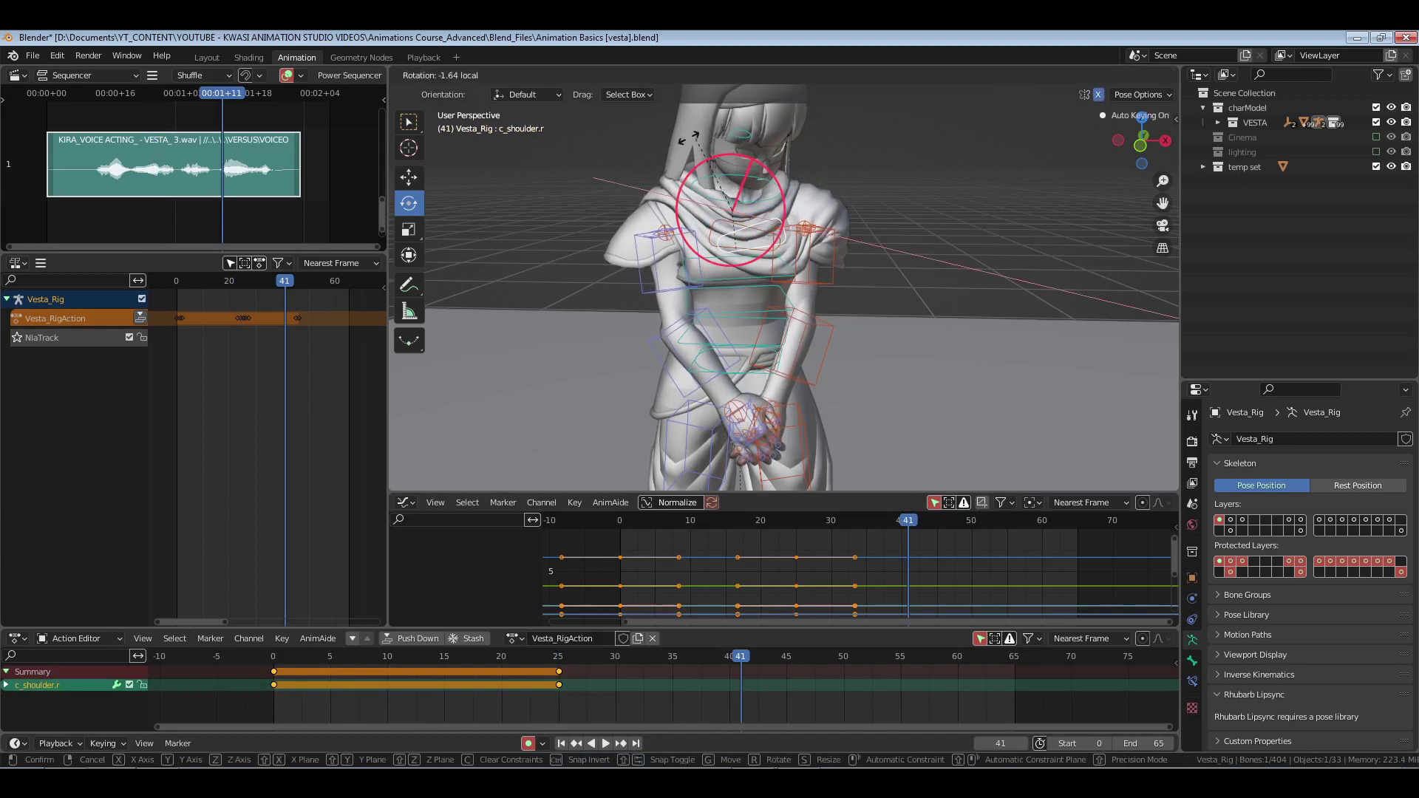
{"action": "left_click_drag", "start_coordinate": [667, 139], "coordinate": [652, 204], "text": "shift"}
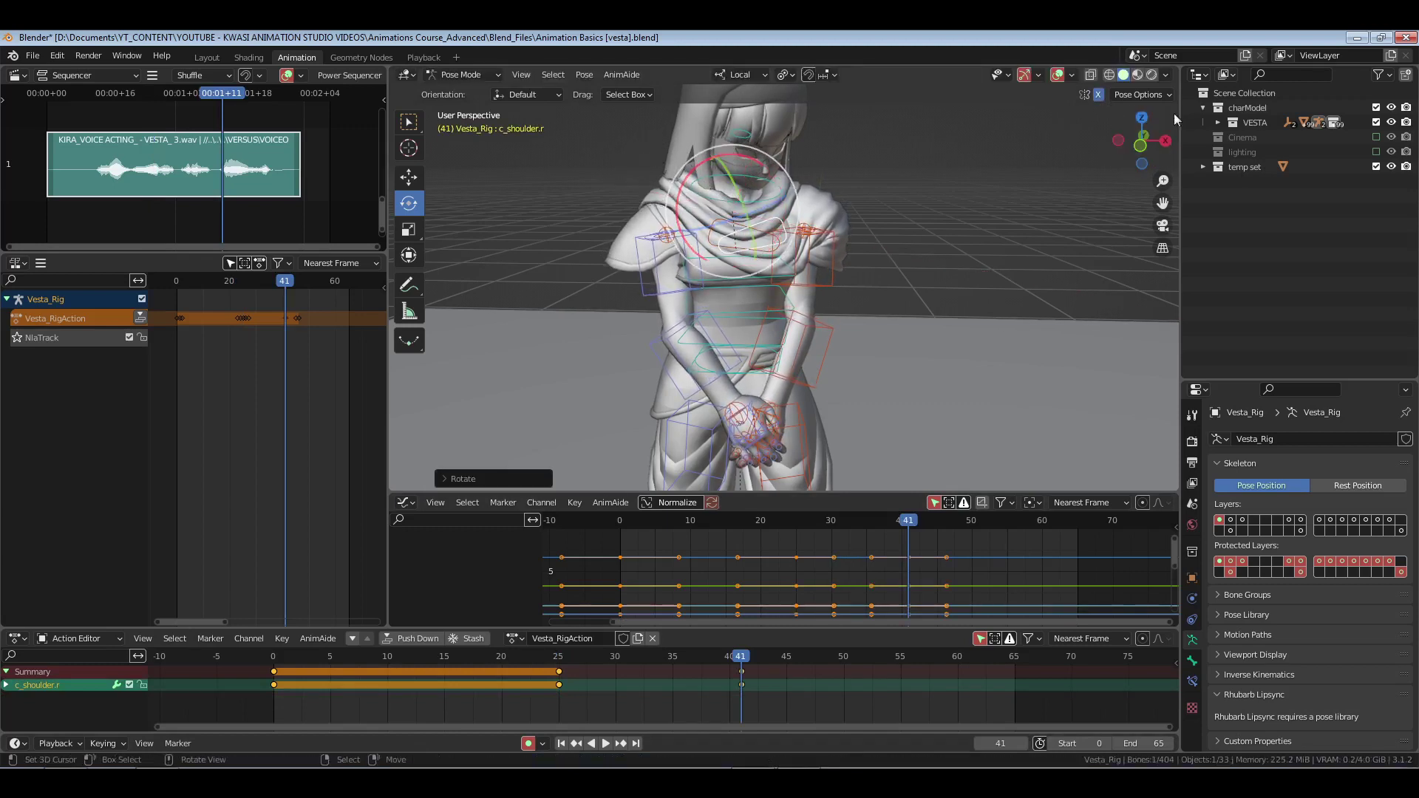
- Return to frame 0 and apply AnimAide's Smooth curve tool to the selected c_shoulder.r keyframes
{"action": "left_click", "coordinate": [243, 693]}
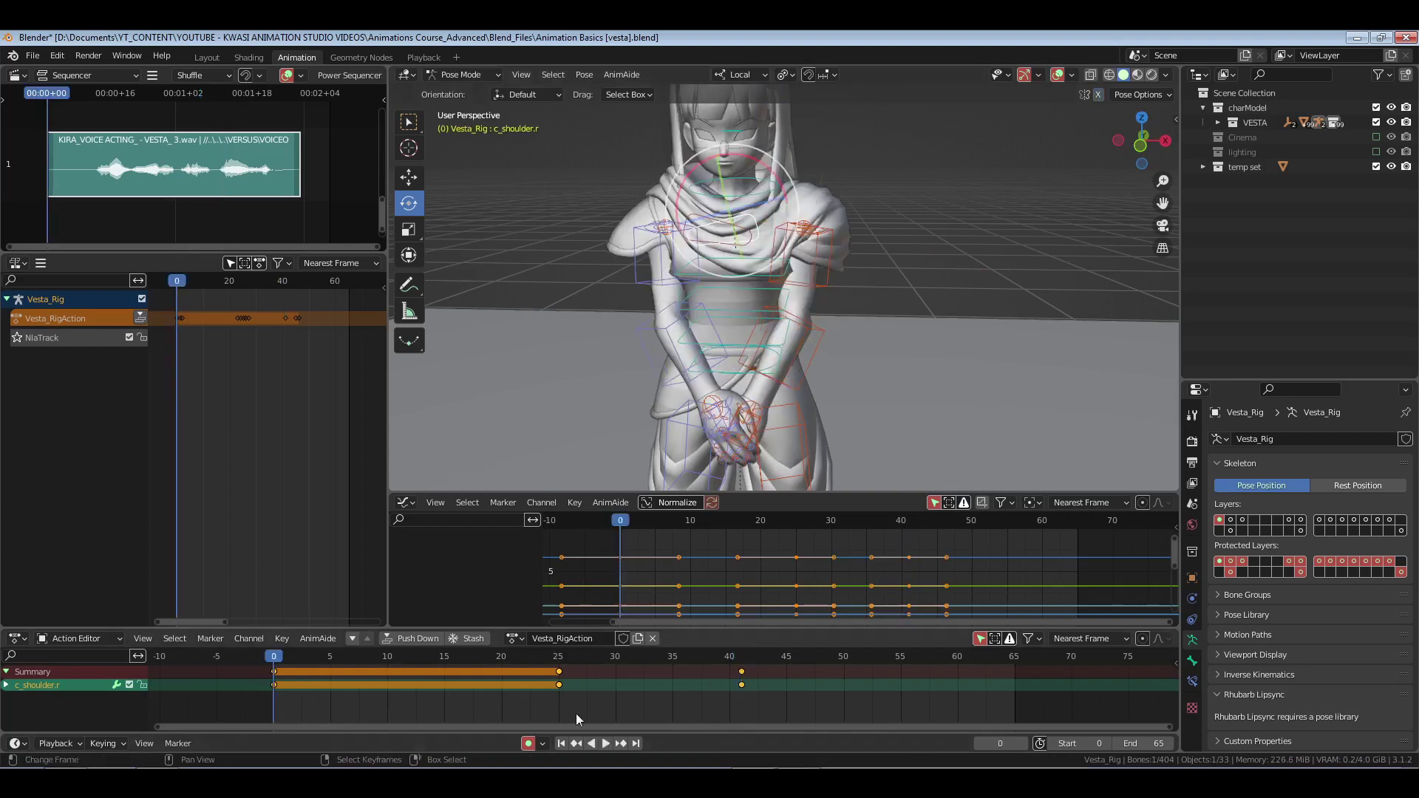
{"action": "key", "text": "Home"}
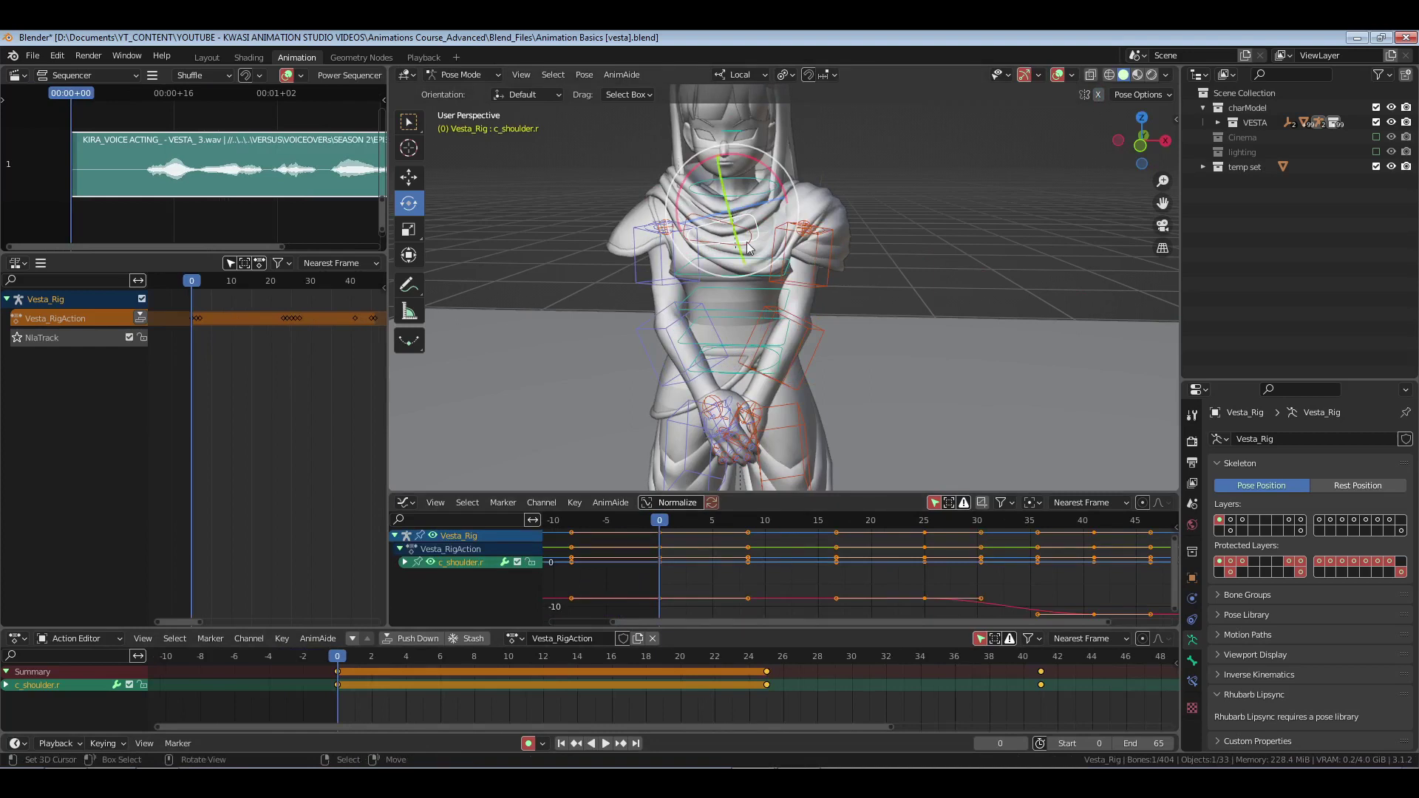
{"action": "key", "text": "n"}
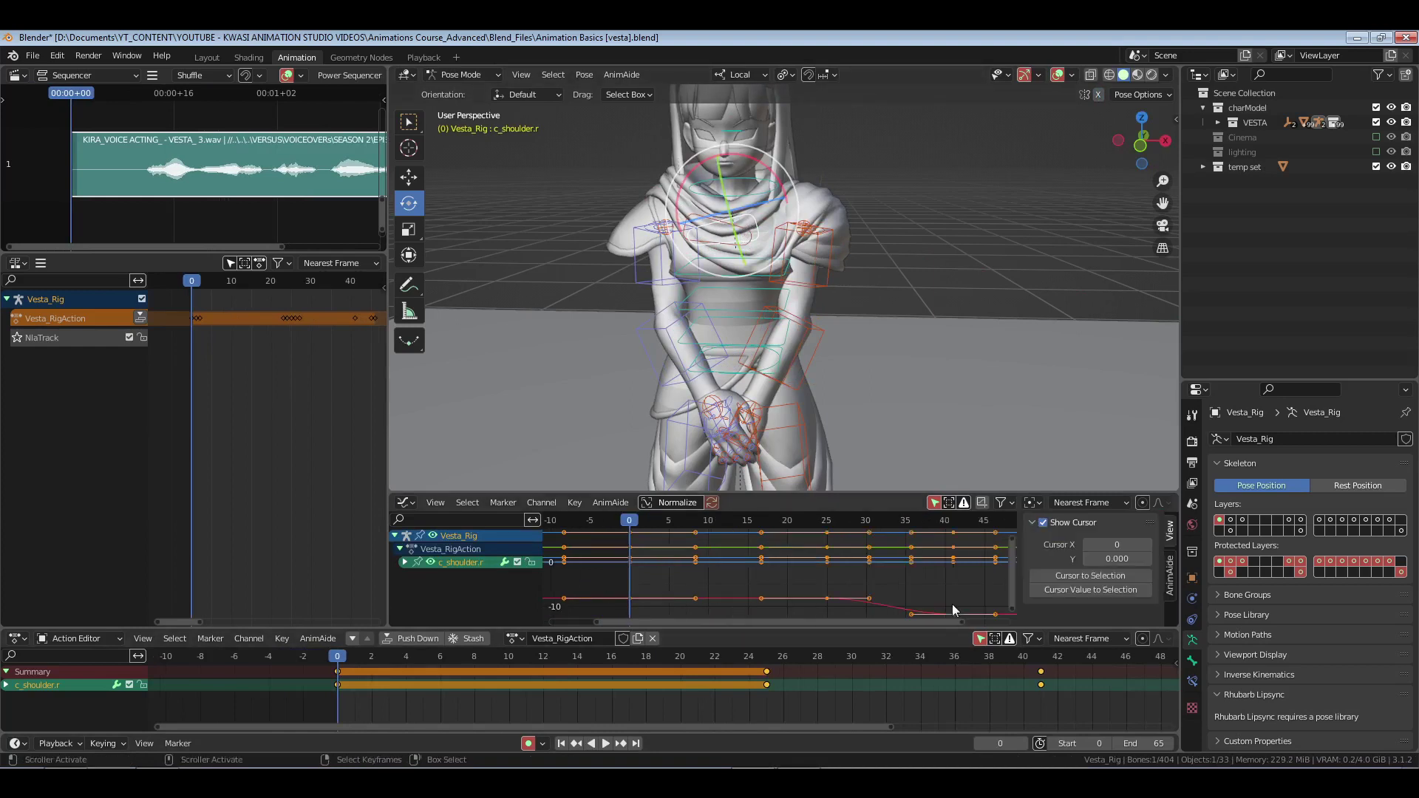
{"action": "left_click", "coordinate": [1142, 548]}
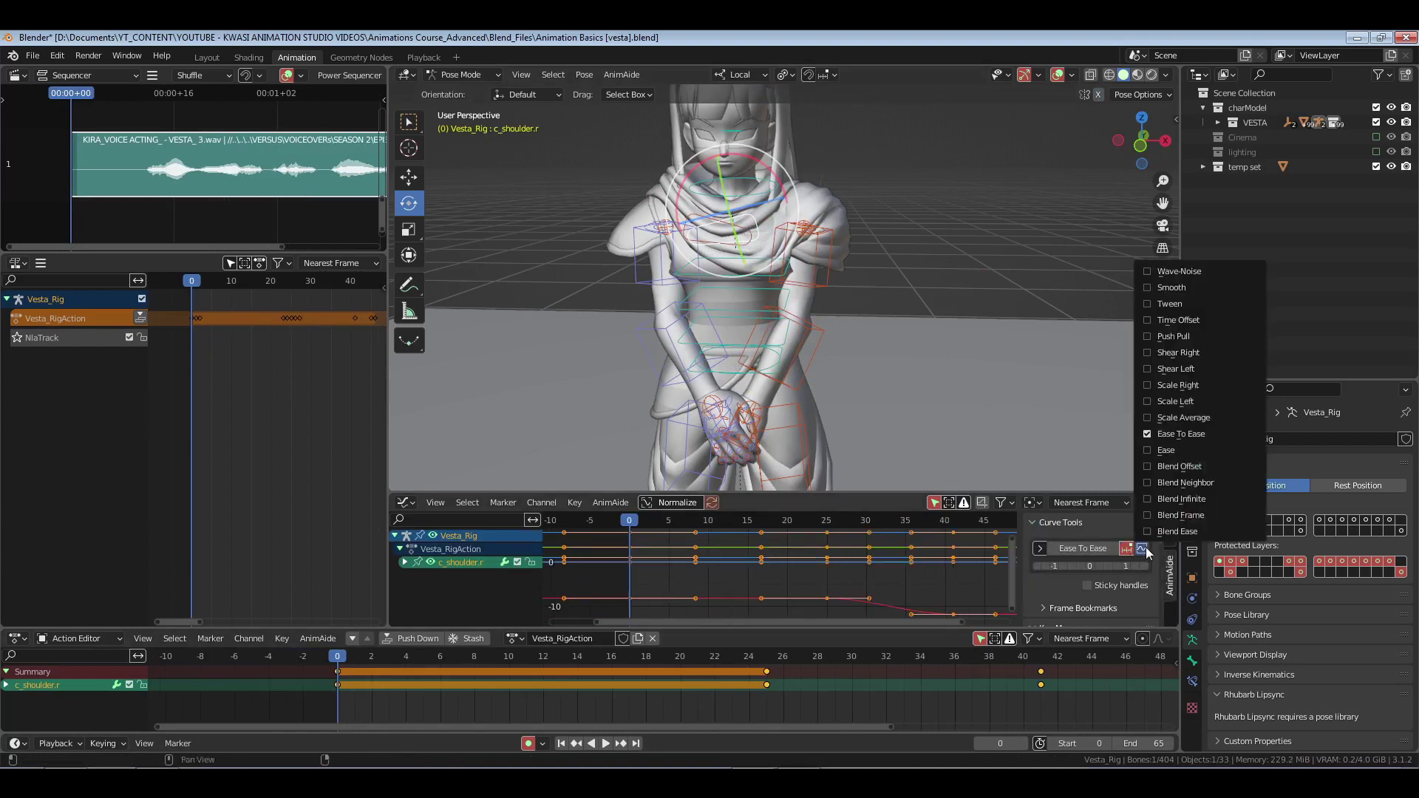
{"action": "left_click", "coordinate": [1173, 288]}
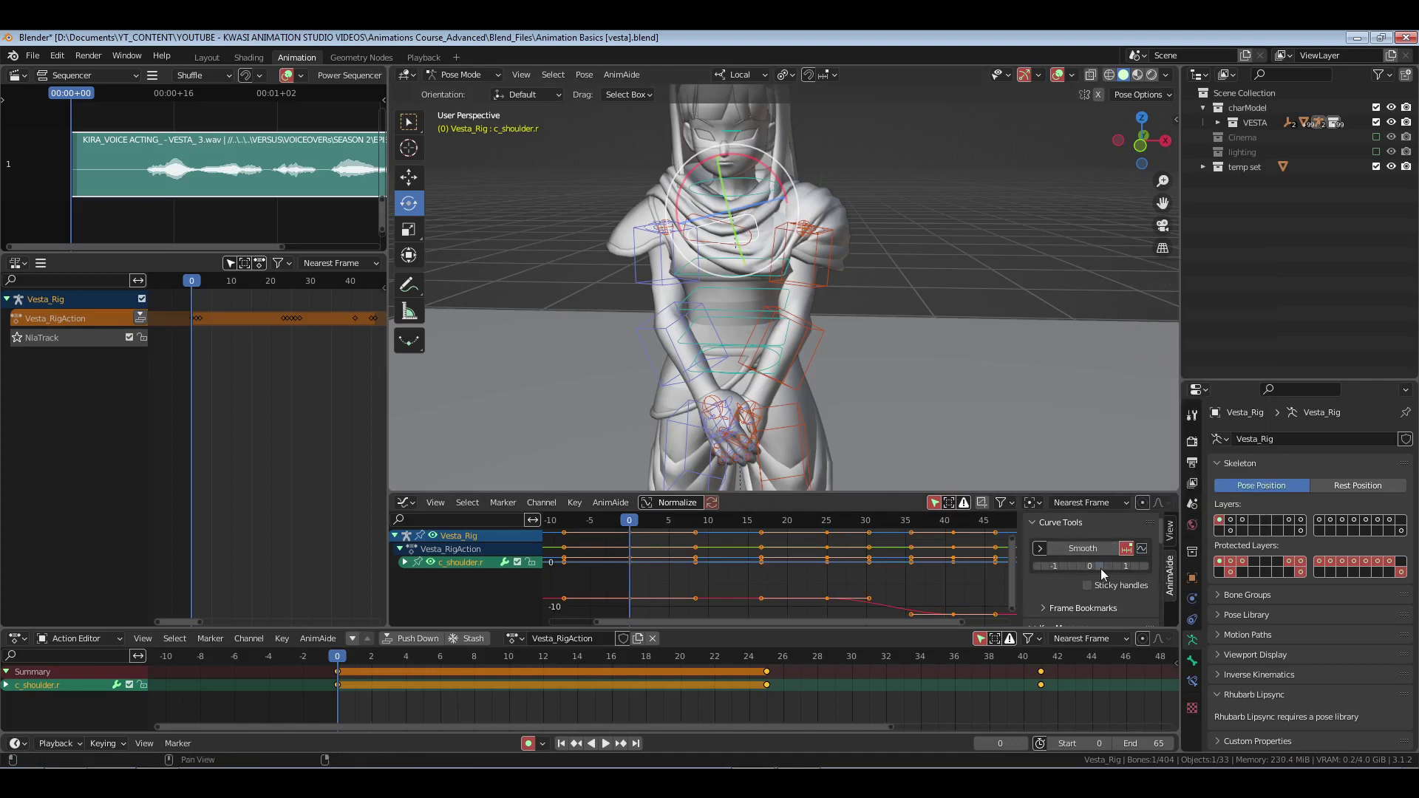
{"action": "left_click", "coordinate": [1102, 574]}
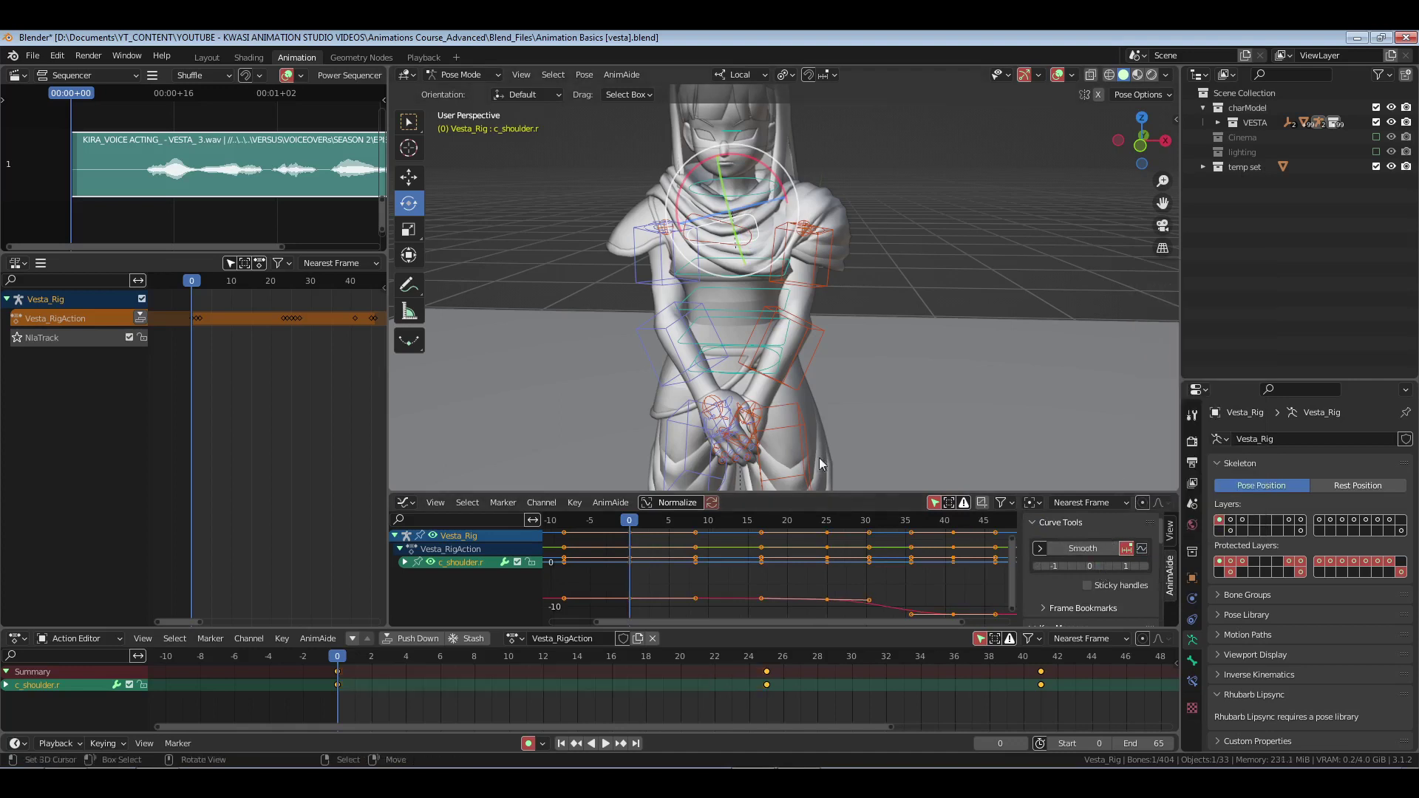
- Apply the Smooth curve tool to the keyframes of the c_shoulder.l bone
{"action": "left_click", "coordinate": [741, 235]}
{"action": "left_click", "coordinate": [1099, 564]}
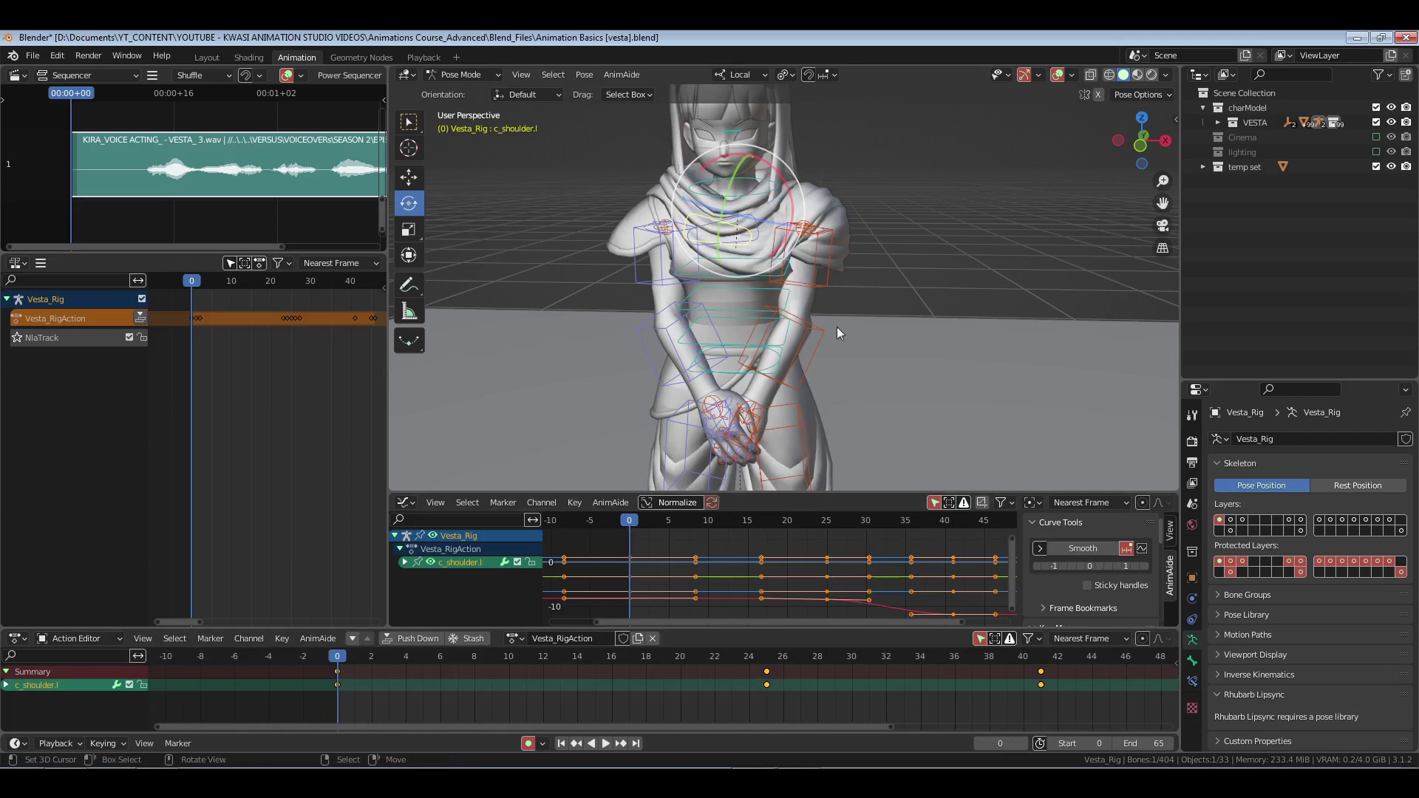
{"action": "right_click_drag", "start_coordinate": [1124, 664], "coordinate": [693, 673]}
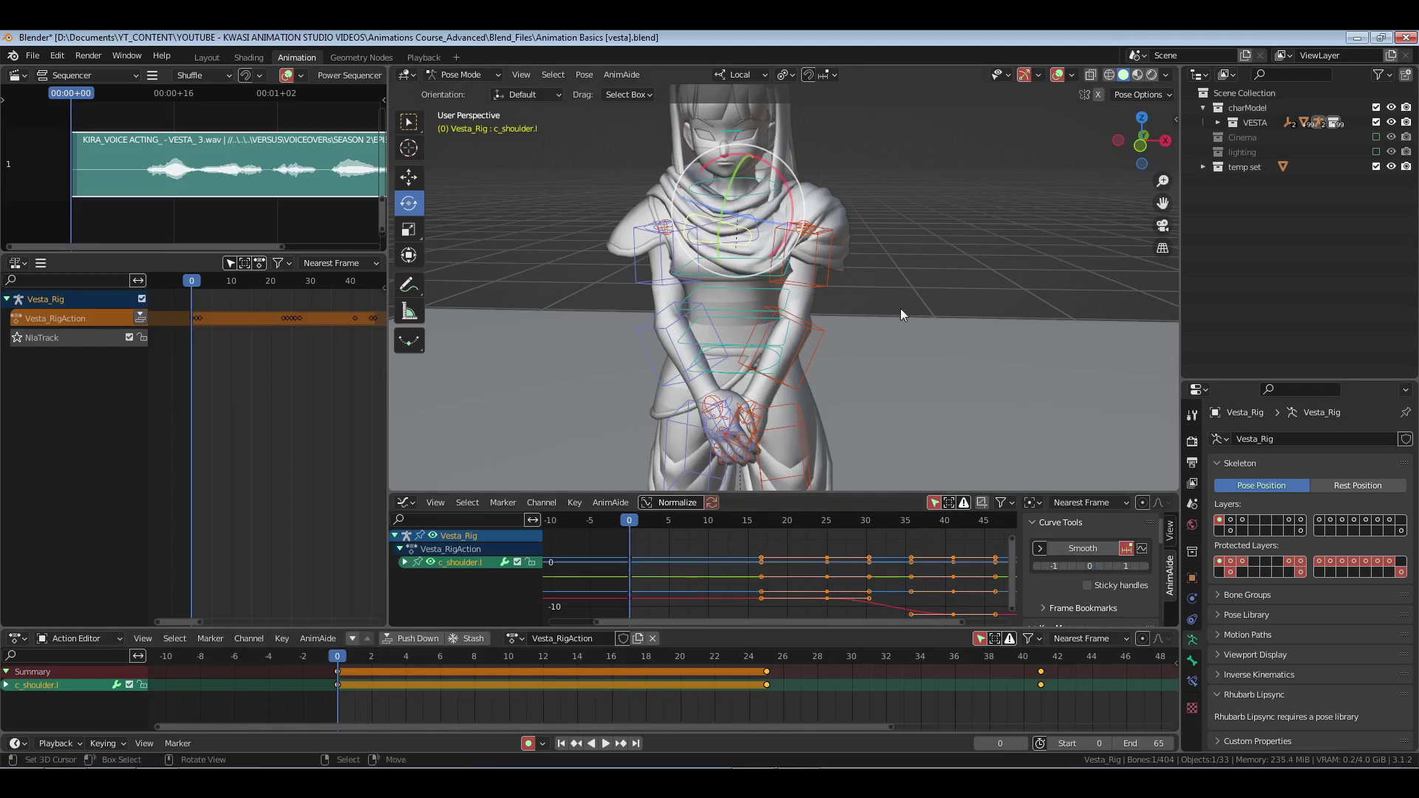
{"action": "left_click", "coordinate": [1098, 568]}
- Deselect the bones, save the file, and play the animation through the camera before returning to frame 0
{"action": "right_click", "coordinate": [860, 308]}
{"action": "key", "text": "ctrl+s"}
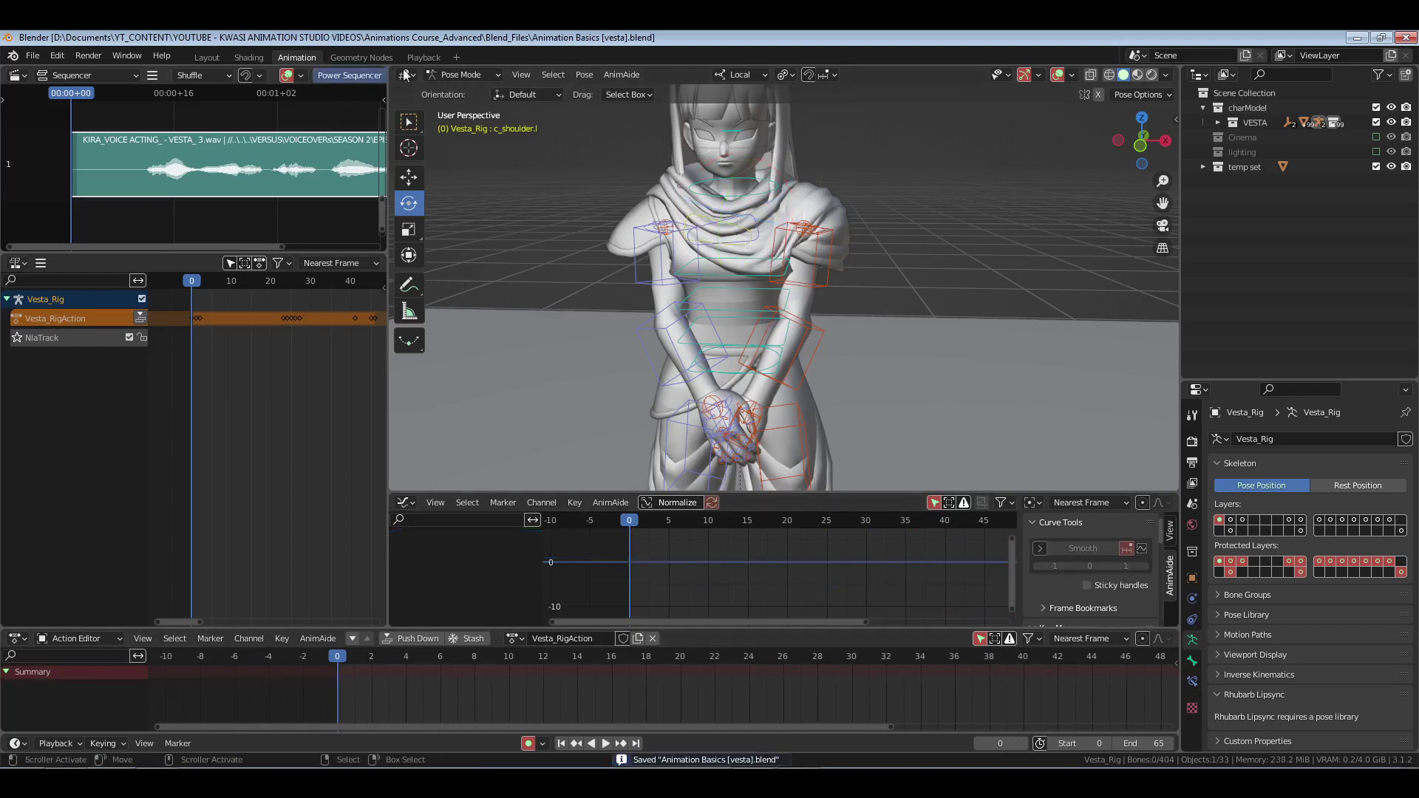
{"action": "key", "text": "KP_0"}
{"action": "key", "text": "space"}
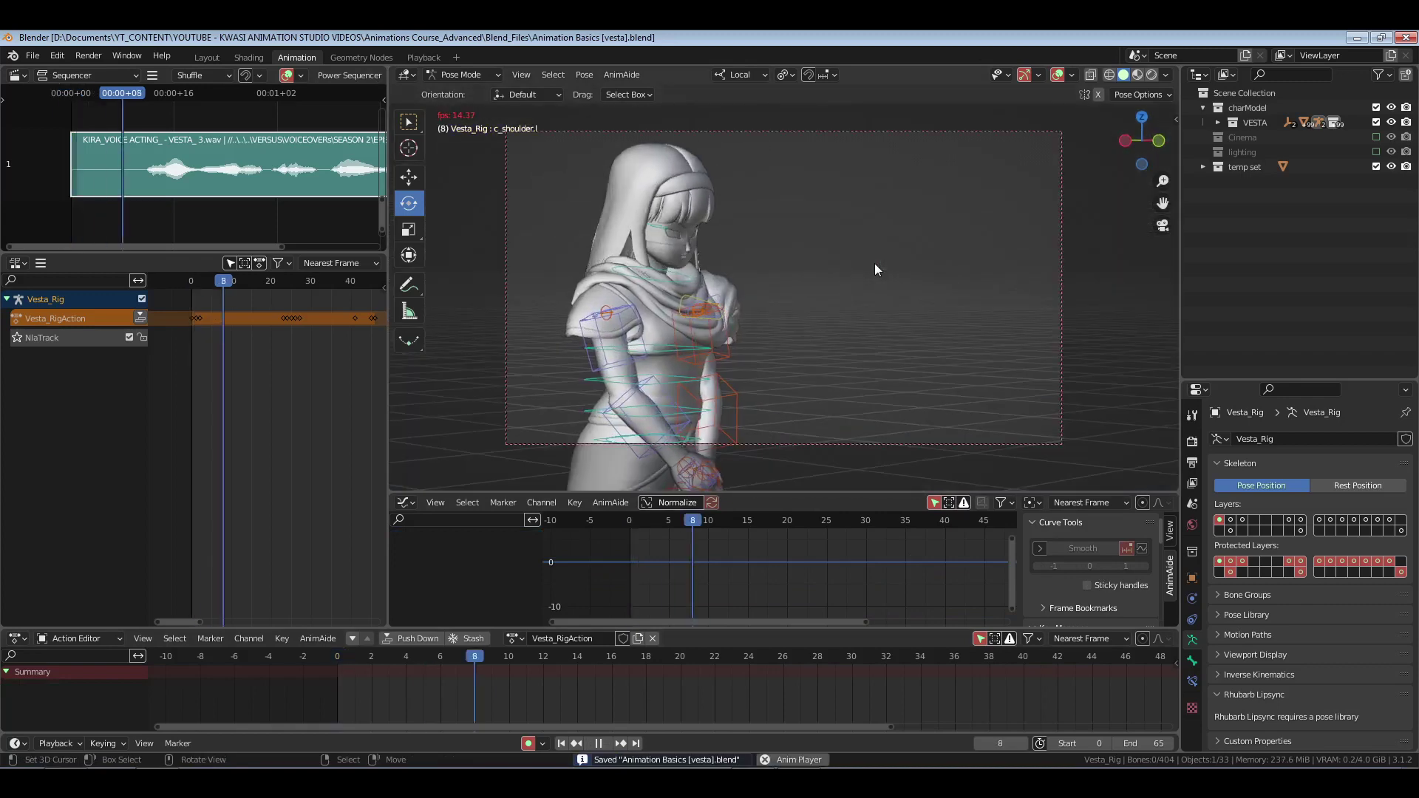
{"action": "key", "text": "space"}
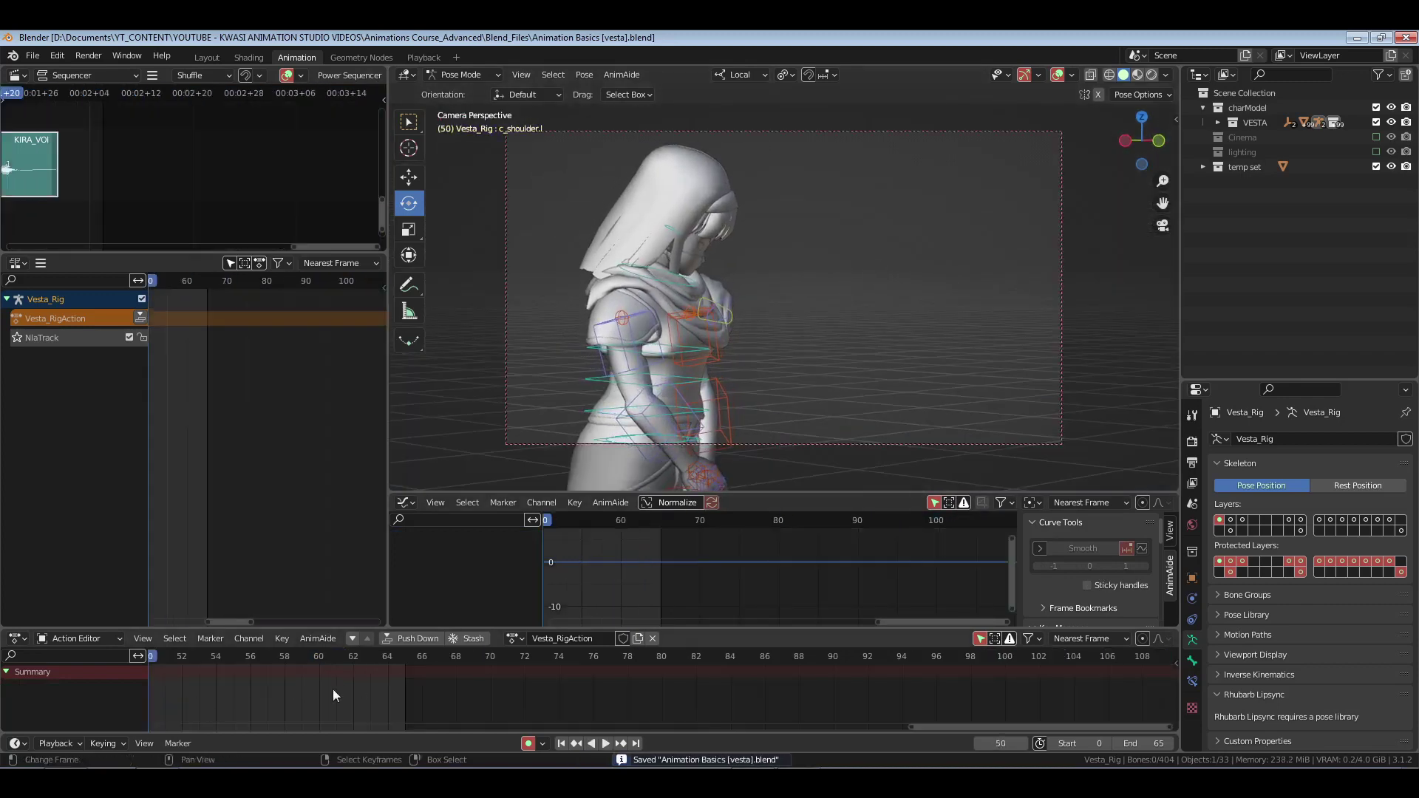
{"action": "key", "text": "Home"}
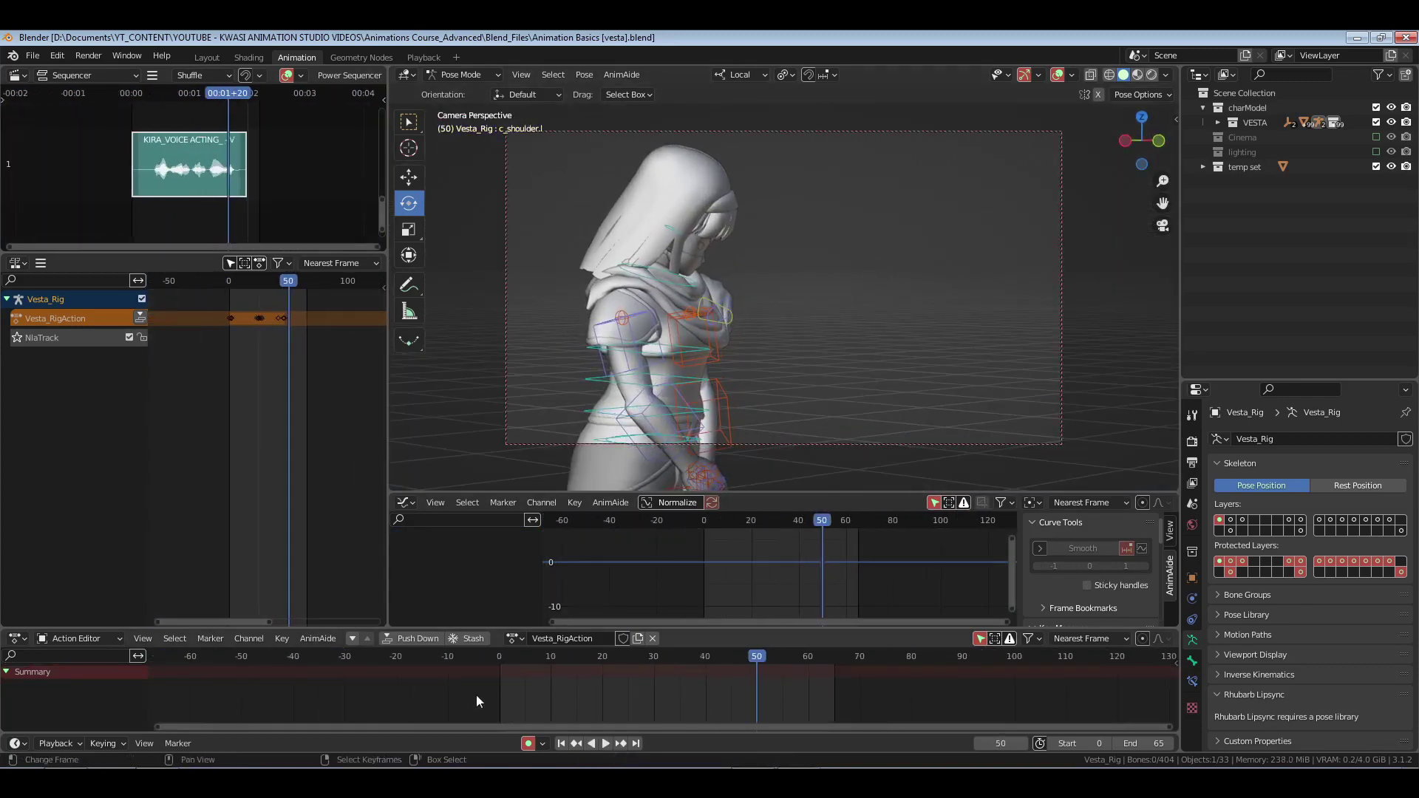
{"action": "key", "text": "shift+Left"}
{"action": "key", "text": "KP_0"}
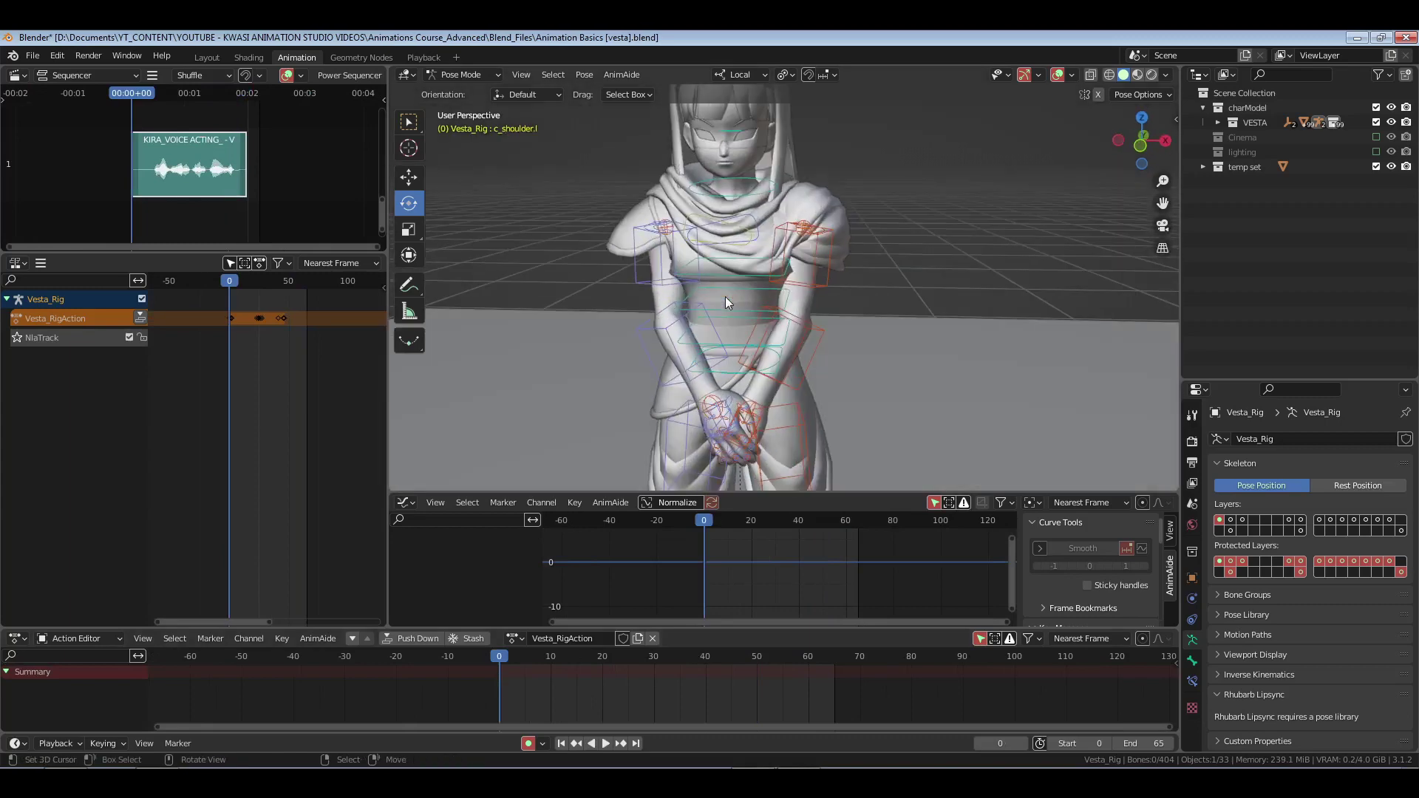
- Select the c_shoulder.r and c_shoulder.l bones and delete their keyframes at frame 25
{"action": "scroll", "coordinate": [746, 219], "scroll_direction": "up", "scroll_amount": 4}
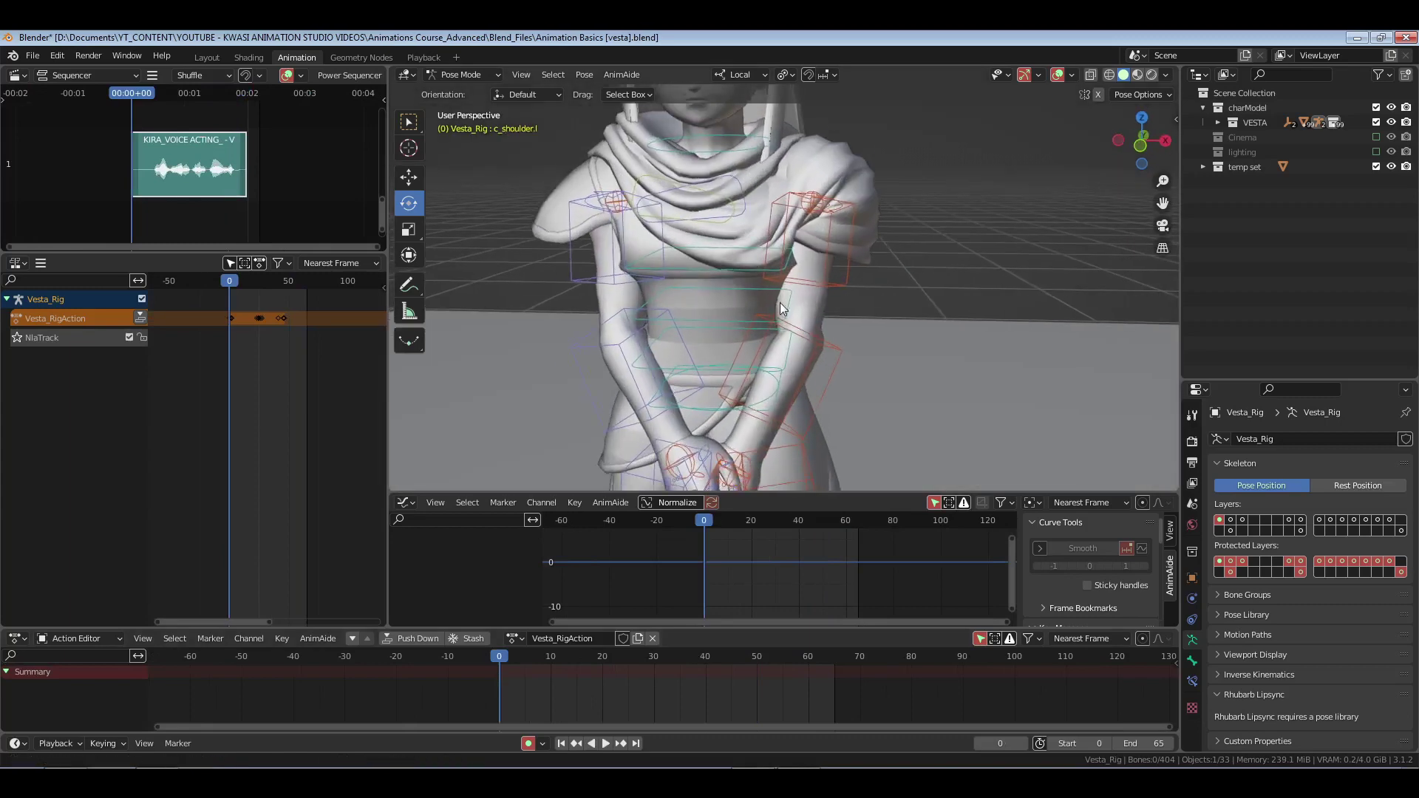
{"action": "left_click", "coordinate": [813, 235]}
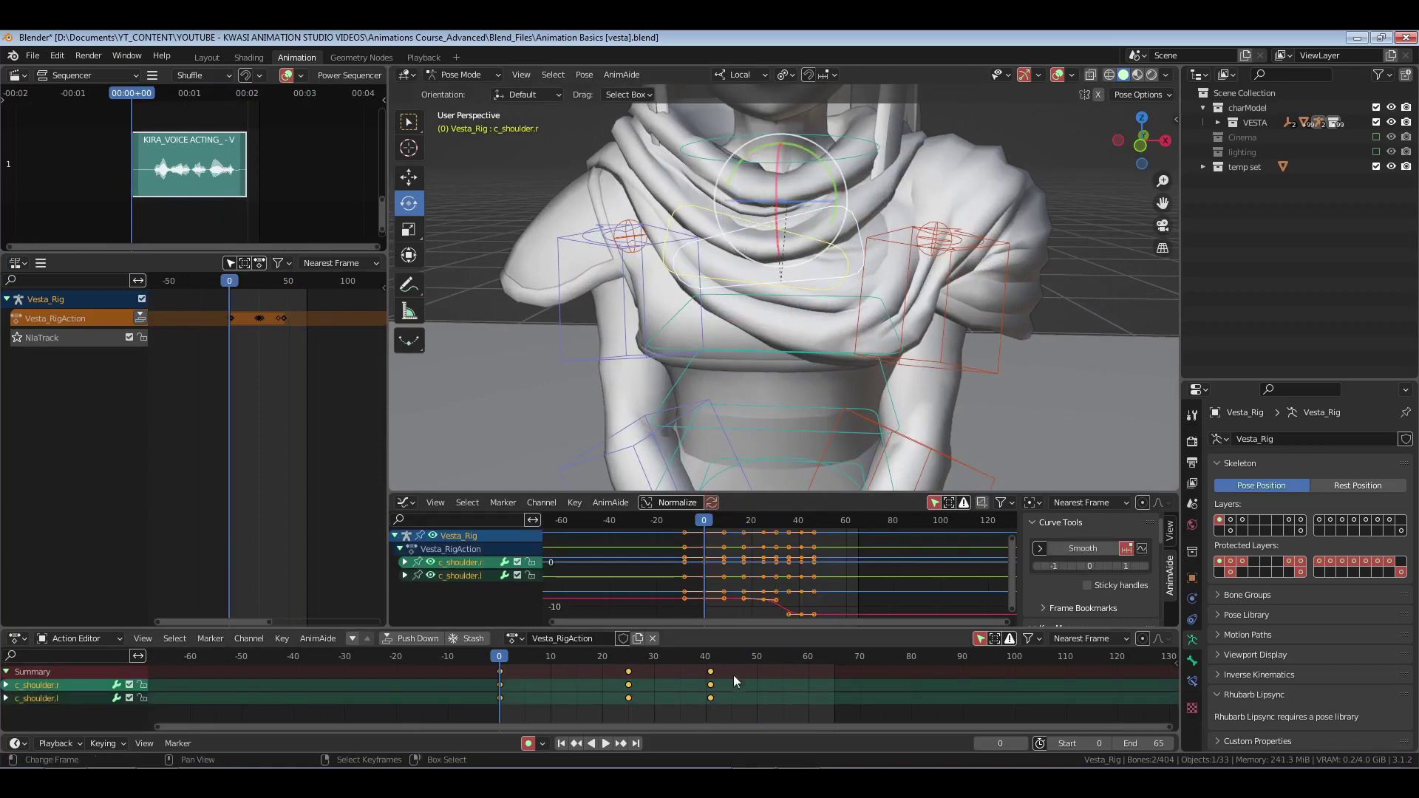
{"action": "left_click", "coordinate": [708, 671]}
{"action": "key", "text": "space"}
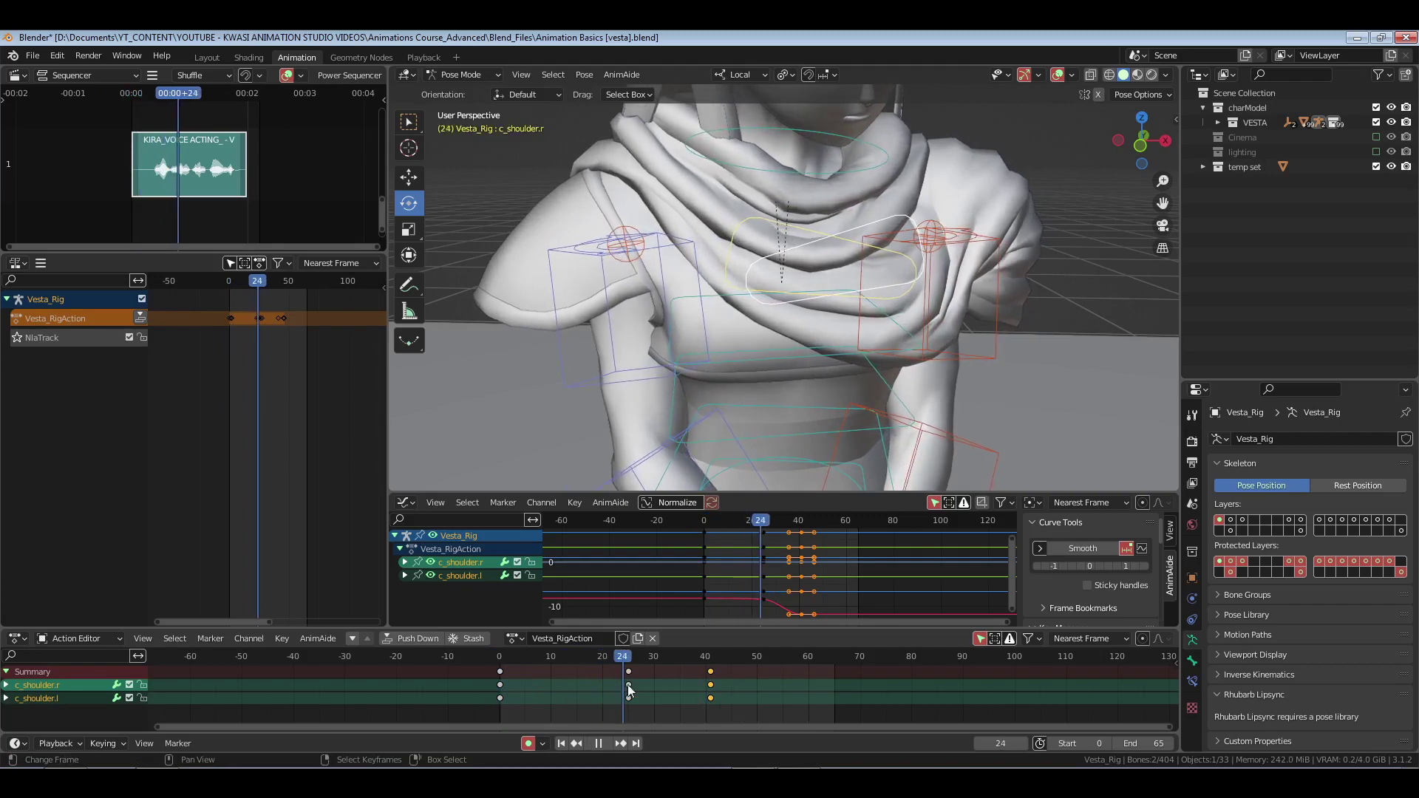
{"action": "key", "text": "space"}
{"action": "left_click_drag", "start_coordinate": [606, 671], "coordinate": [643, 706]}
{"action": "key", "text": "x"}
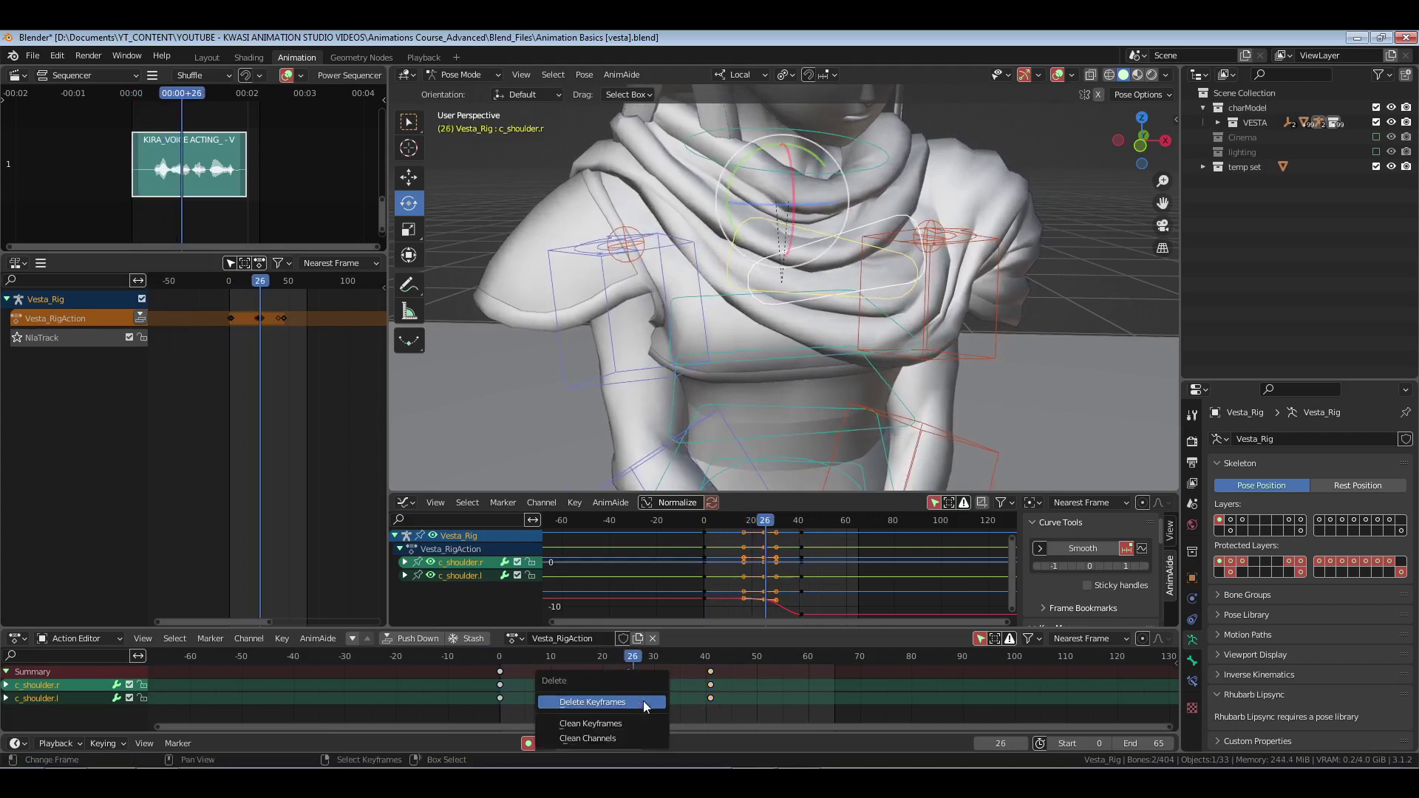
{"action": "left_click", "coordinate": [641, 701]}
- Move both shoulder bones' keyframes from frame 41 to frame 26
{"action": "key", "text": "g"}
{"action": "left_click", "coordinate": [667, 699]}
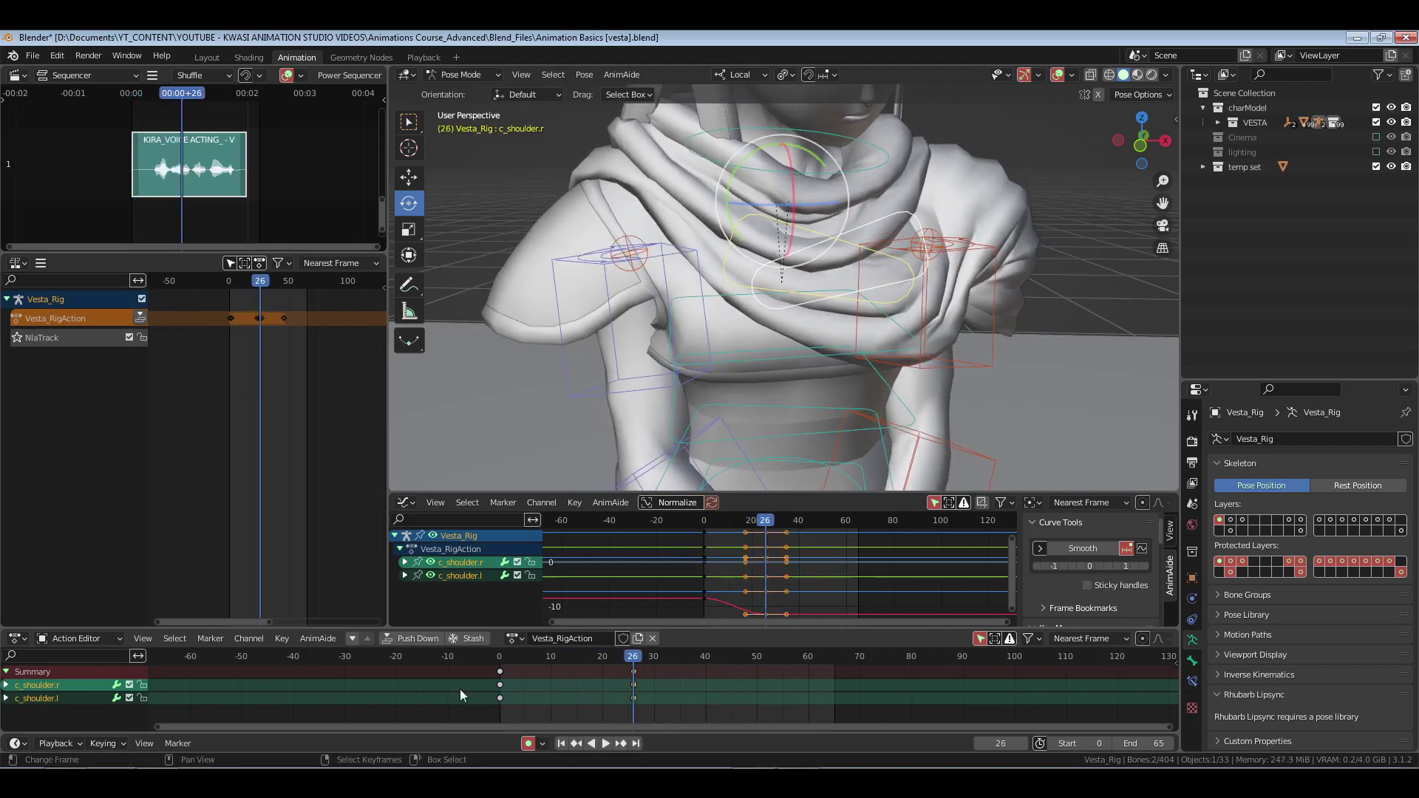
{"action": "left_click", "coordinate": [460, 689]}
- Rotate the c_shoulder.r bone at frame 50 to settle the shoulder after the turn
{"action": "left_click_drag", "start_coordinate": [634, 689], "coordinate": [757, 689]}
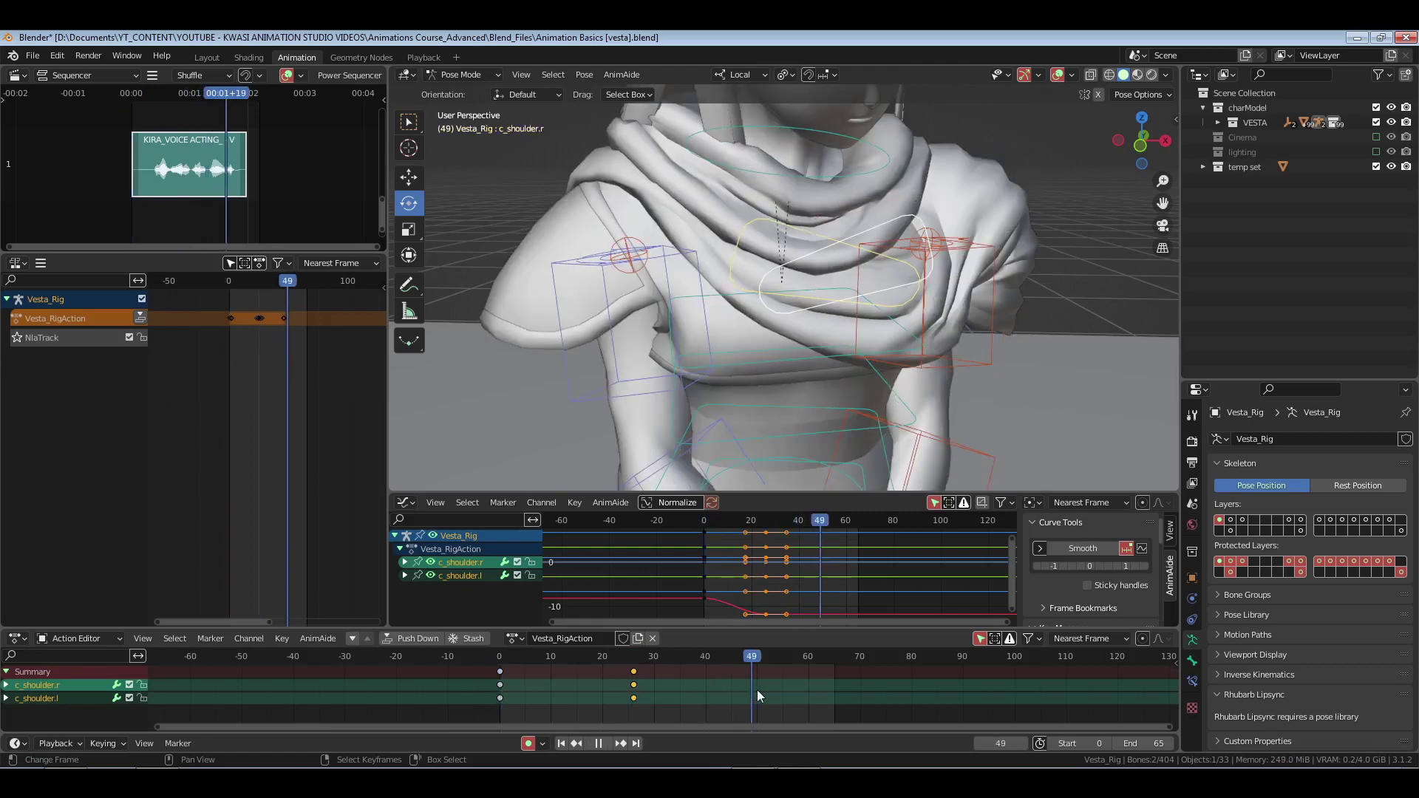
{"action": "middle_click_drag", "start_coordinate": [1010, 299], "coordinate": [962, 329]}
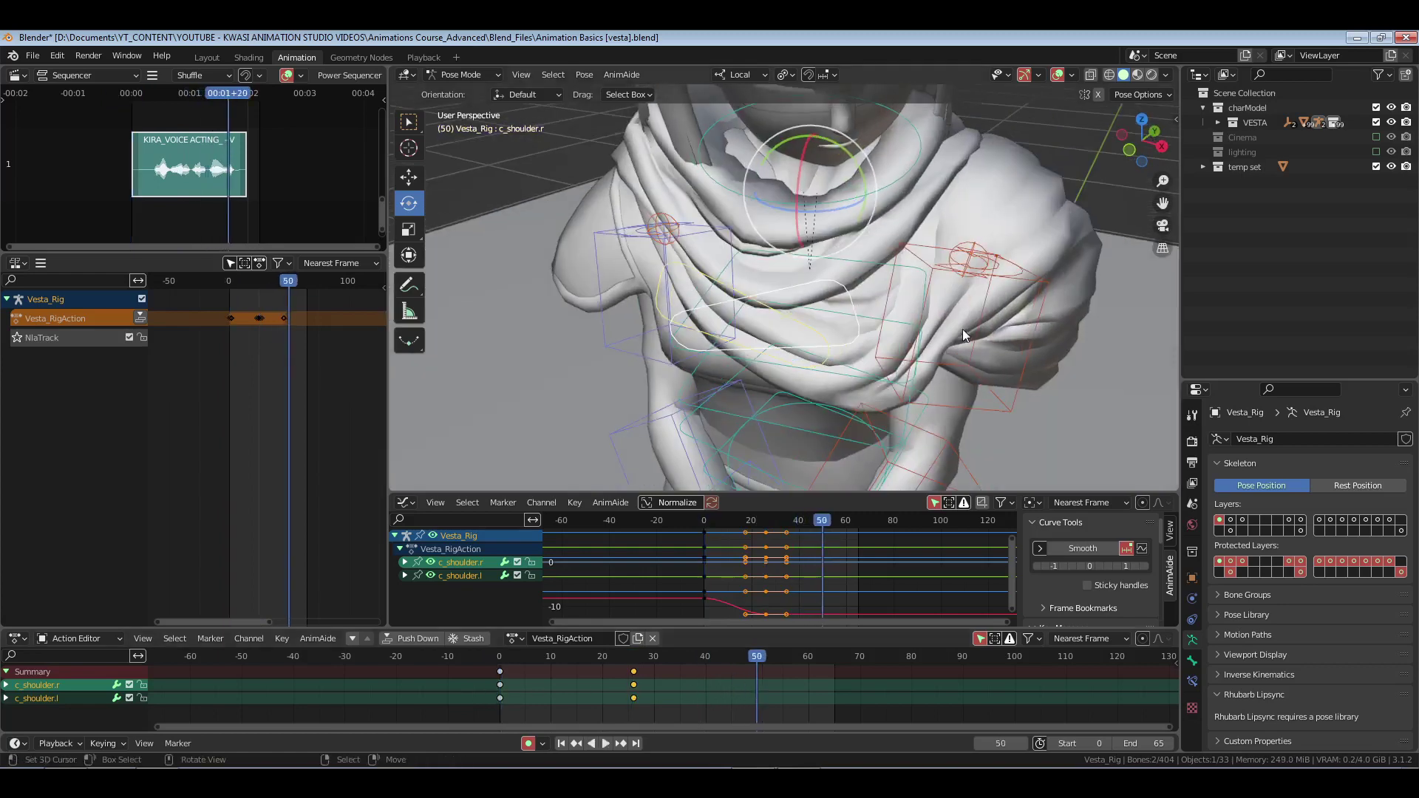
{"action": "right_click", "coordinate": [844, 288]}
{"action": "middle_click_drag", "start_coordinate": [799, 396], "coordinate": [838, 369]}
{"action": "left_click_drag", "start_coordinate": [795, 146], "coordinate": [813, 170]}
{"action": "middle_click_drag", "start_coordinate": [814, 172], "coordinate": [822, 267]}
{"action": "left_click_drag", "start_coordinate": [820, 199], "coordinate": [828, 191]}
{"action": "middle_click_drag", "start_coordinate": [836, 355], "coordinate": [844, 290]}
- Rotate the c_shoulder.l bone at frame 50 to add its settling pose
{"action": "right_click", "coordinate": [817, 247]}
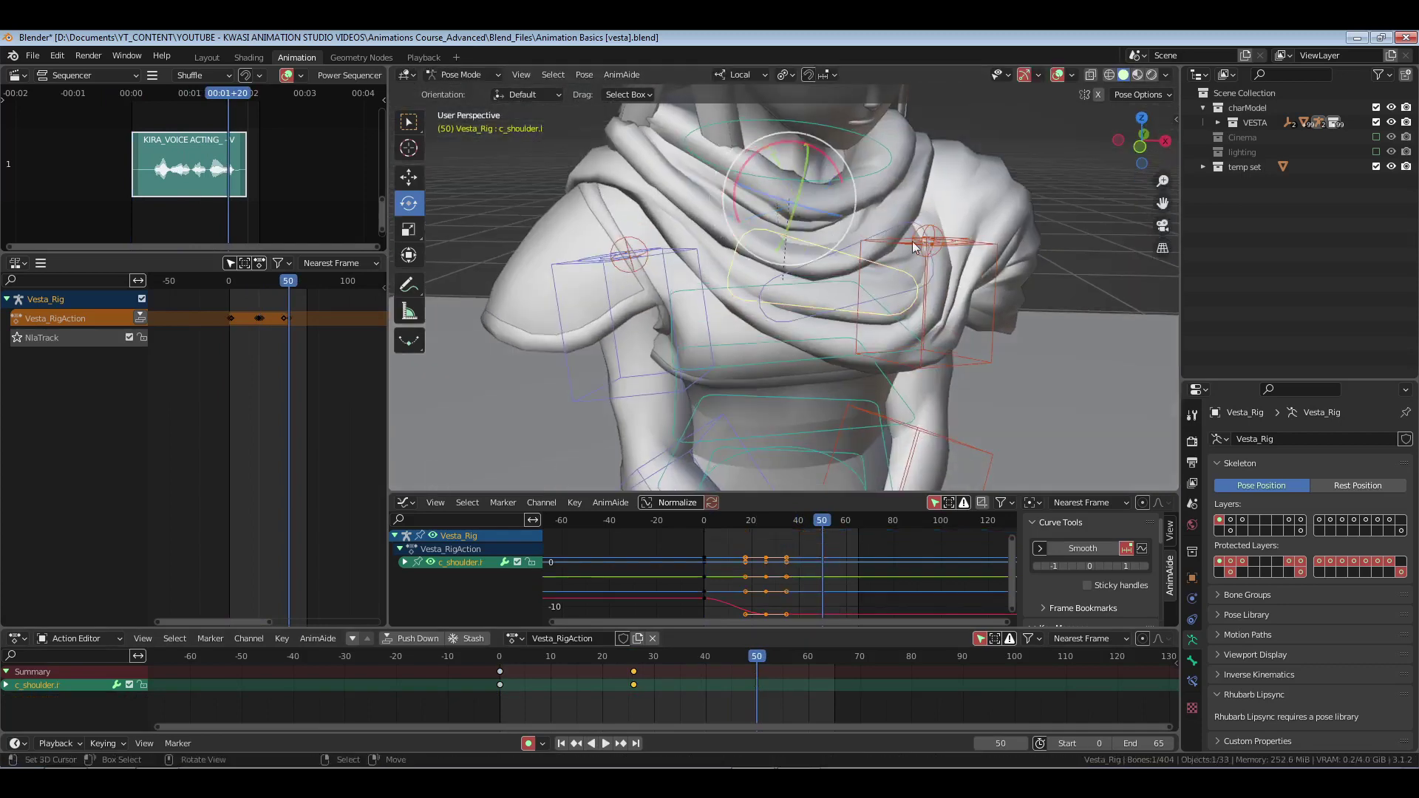
{"action": "middle_click_drag", "start_coordinate": [913, 246], "coordinate": [883, 278]}
{"action": "left_click_drag", "start_coordinate": [817, 217], "coordinate": [838, 220]}
{"action": "middle_click_drag", "start_coordinate": [841, 201], "coordinate": [840, 153]}
{"action": "left_click_drag", "start_coordinate": [839, 153], "coordinate": [843, 160]}
- Smooth the c_shoulder.l and c_shoulder.r curves across their keyframes at frames 26 and 50
{"action": "key", "text": "shift+Left"}
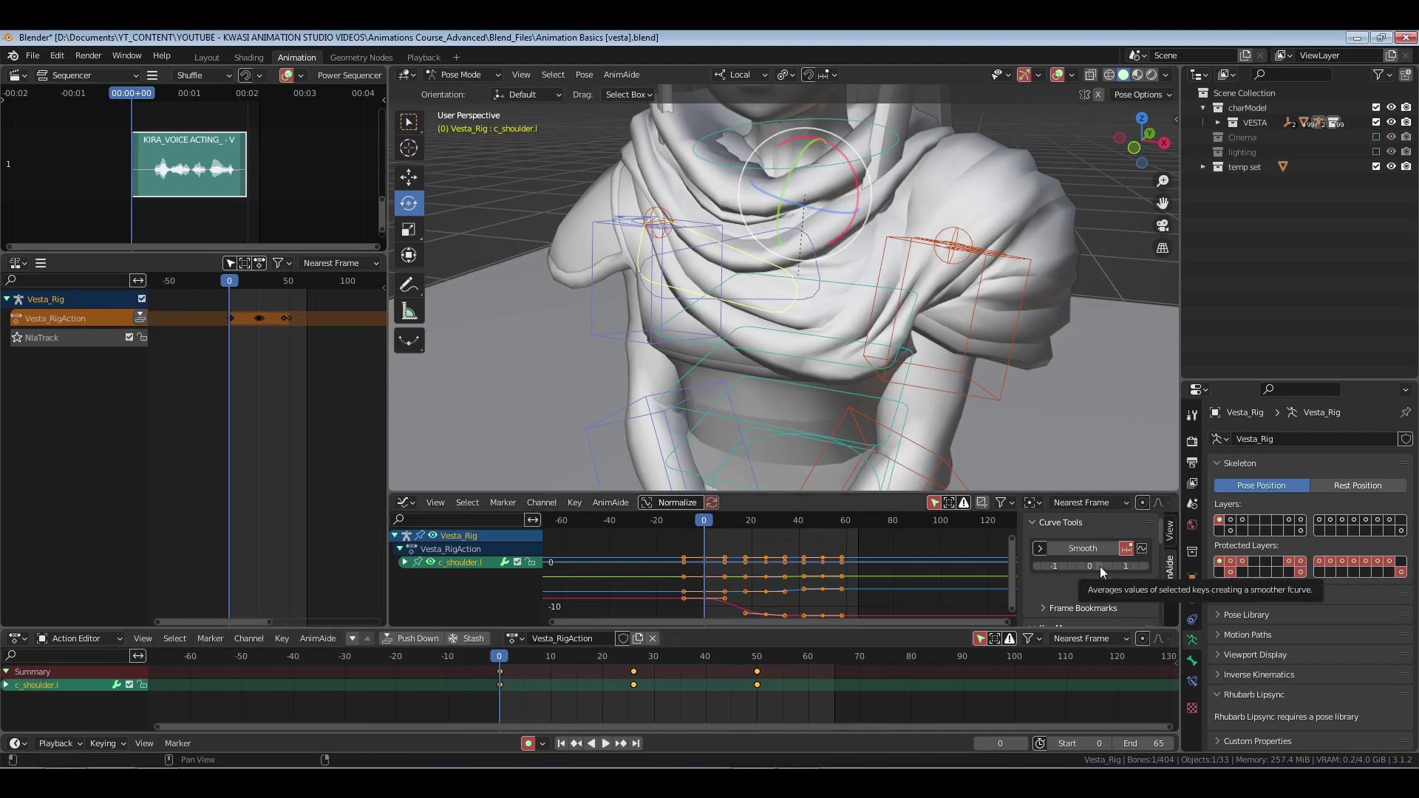
{"action": "left_click_drag", "start_coordinate": [805, 663], "coordinate": [614, 693]}
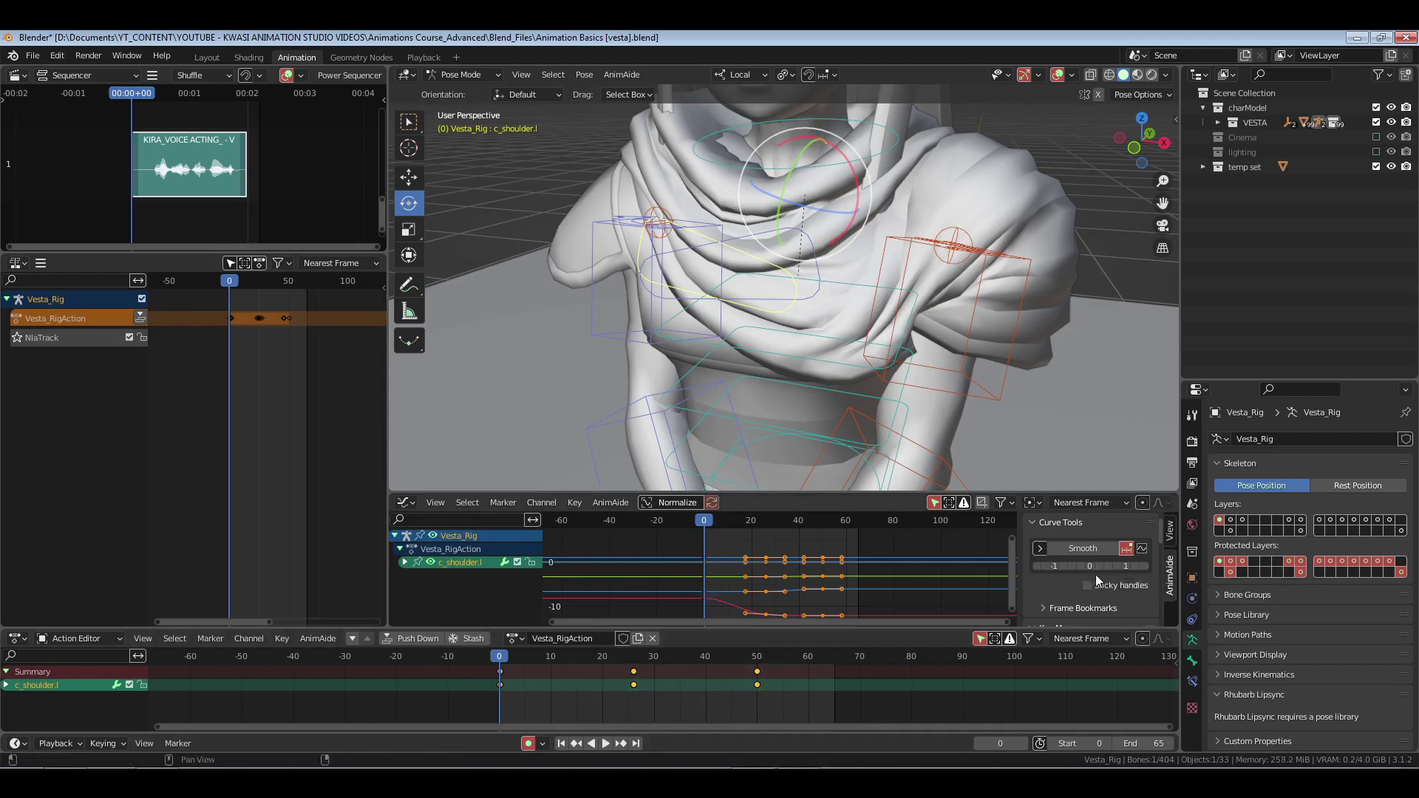
{"action": "left_click", "coordinate": [812, 251]}
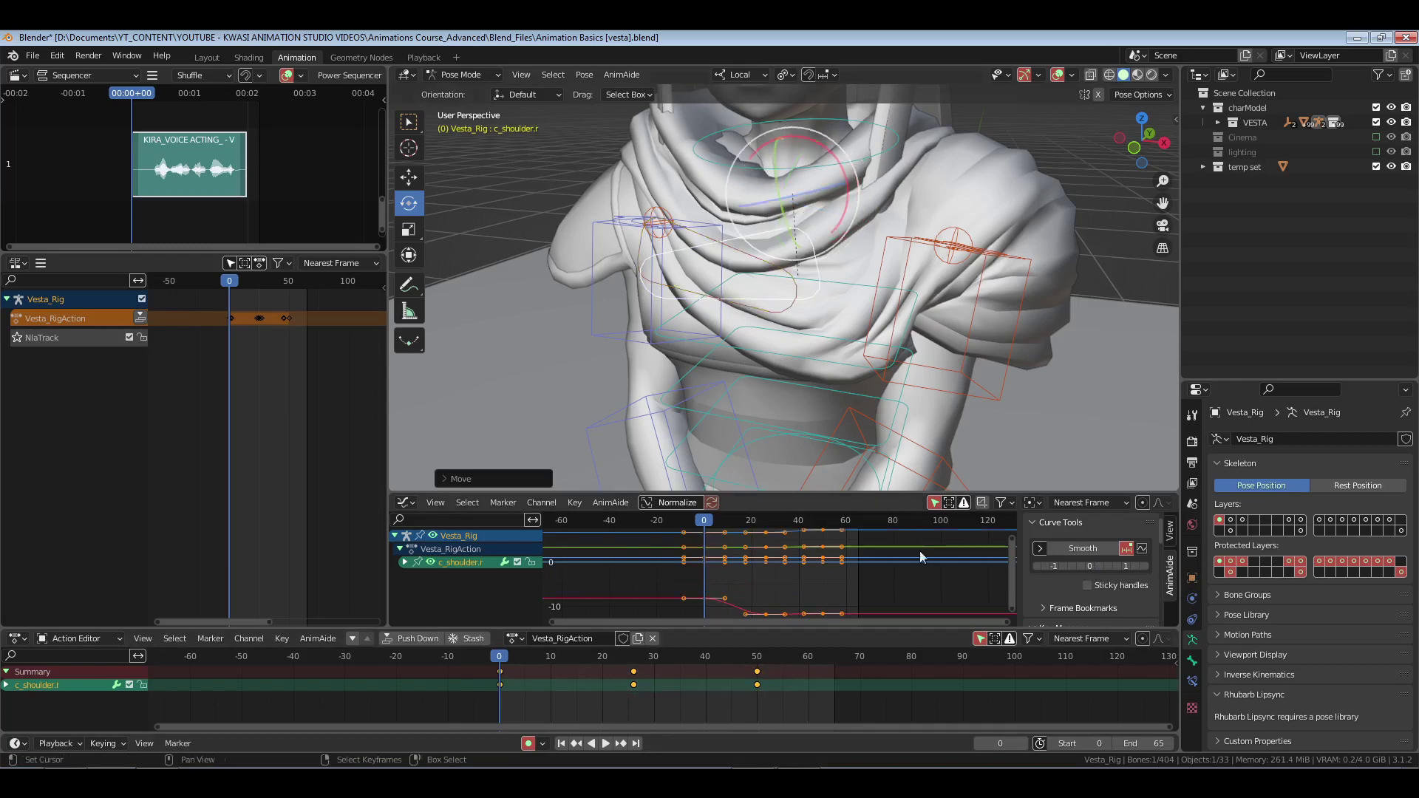
{"action": "left_click_drag", "start_coordinate": [608, 663], "coordinate": [772, 705]}
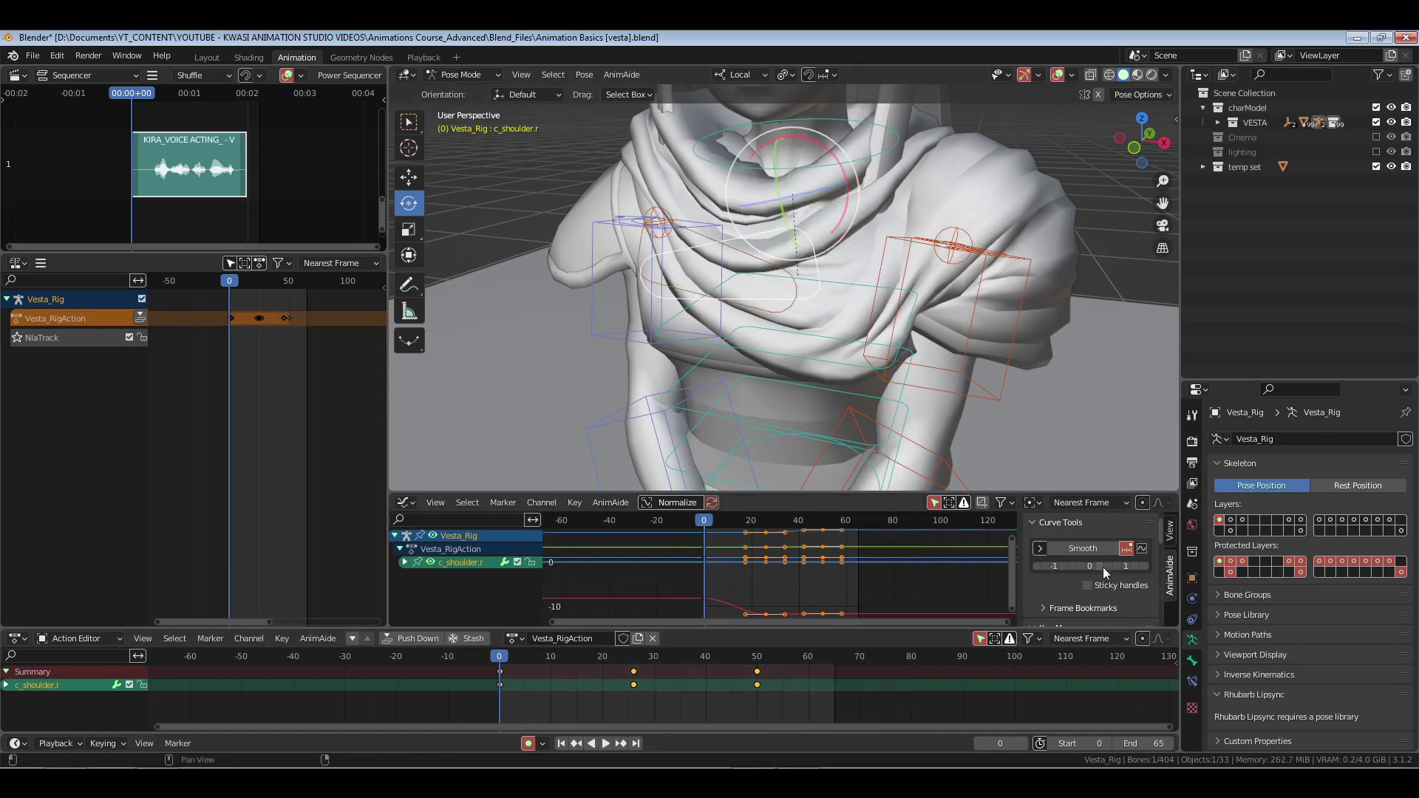
- Save the file, play the animation through the camera, and scrub the turn to frame 45
{"action": "key", "text": "ctrl+s"}
{"action": "key", "text": "KP_0"}
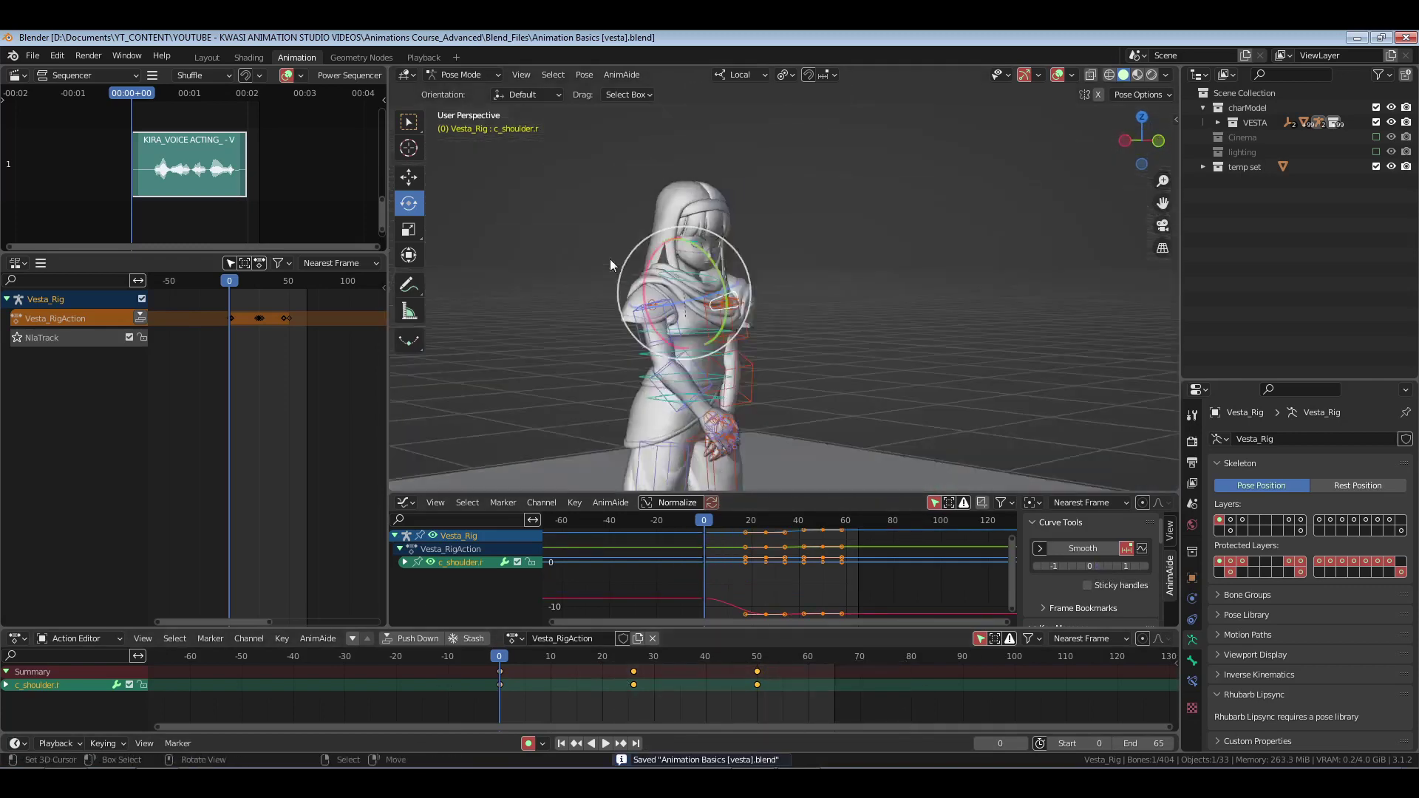
{"action": "key", "text": "space"}
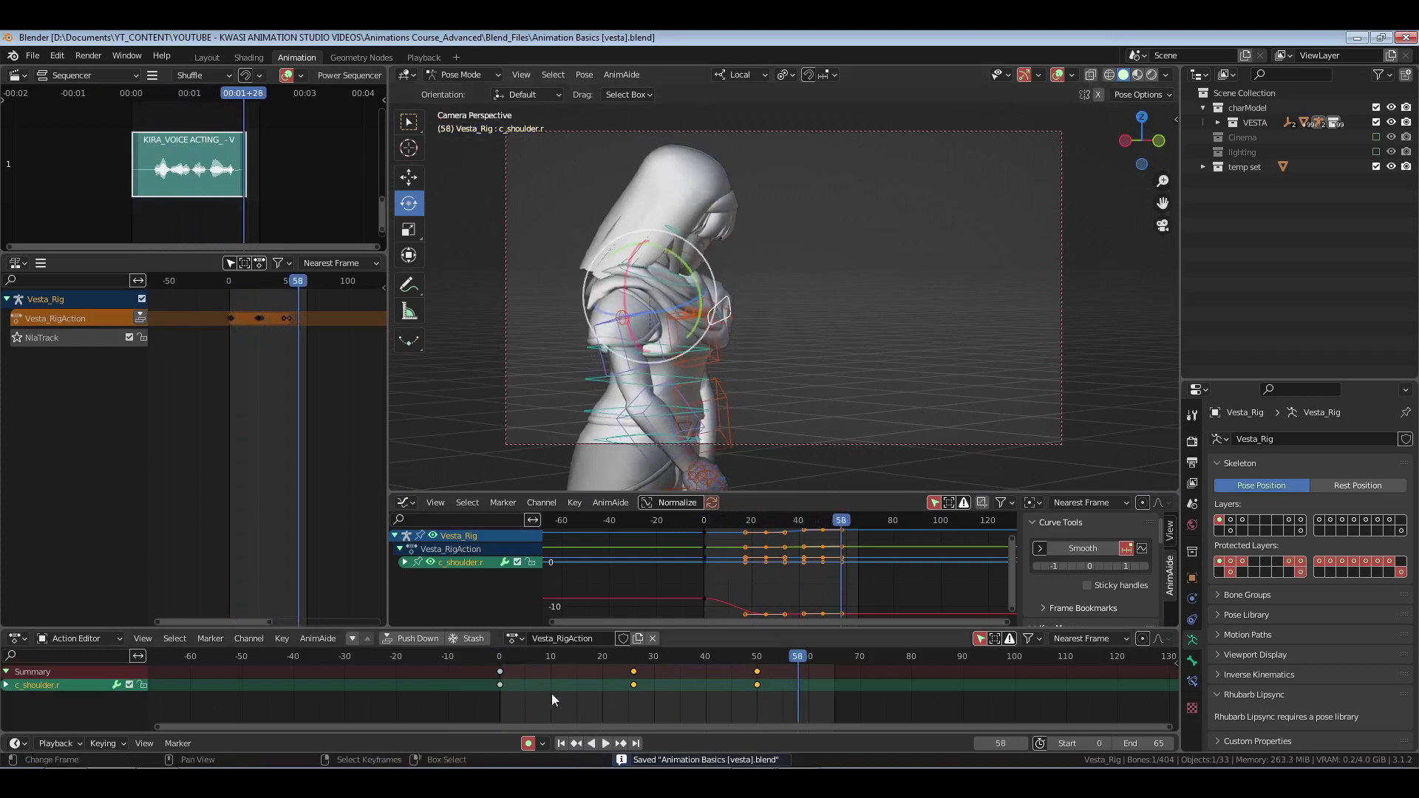
{"action": "left_click_drag", "start_coordinate": [744, 694], "coordinate": [454, 697]}
{"action": "key", "text": "space"}
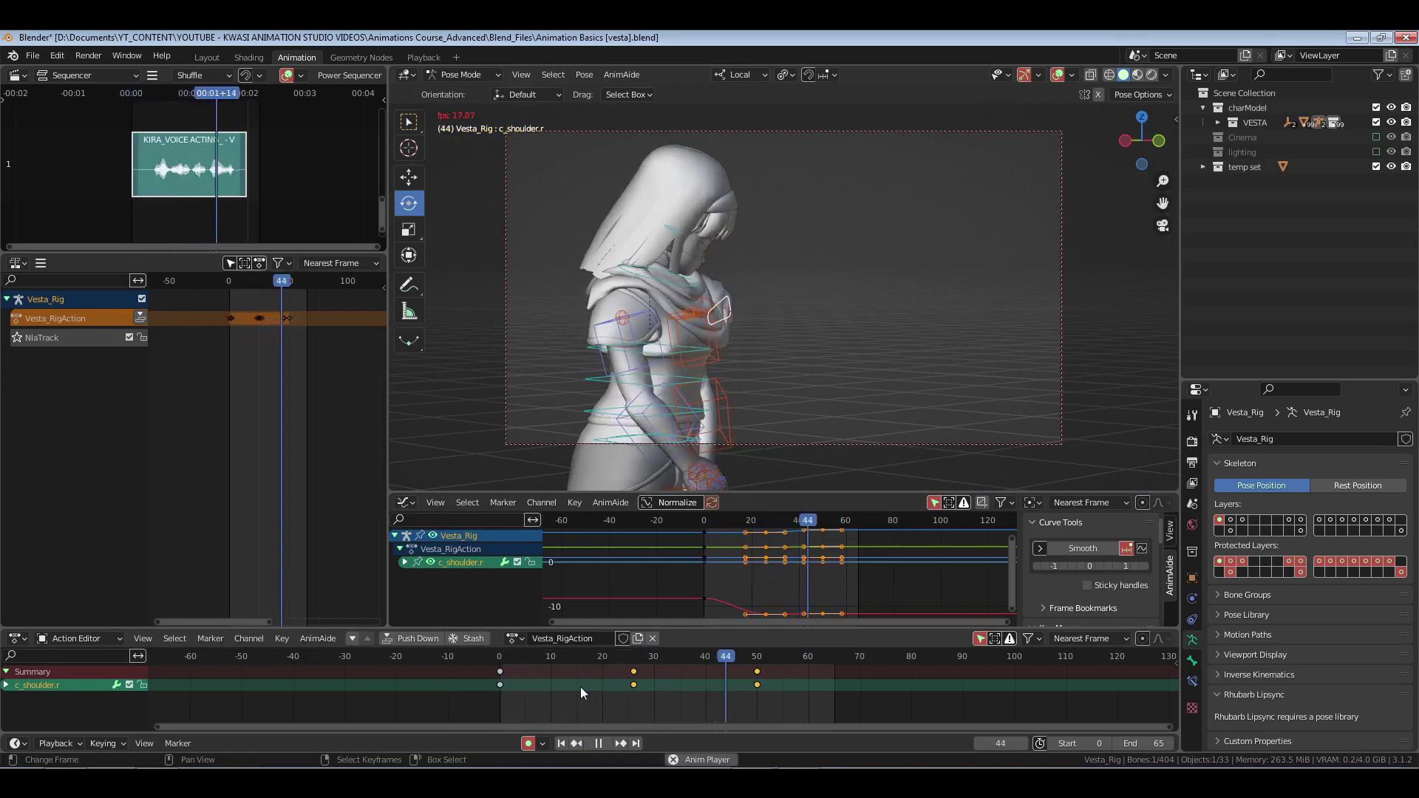
{"action": "key", "text": "space"}
{"action": "left_click_drag", "start_coordinate": [668, 702], "coordinate": [733, 702]}
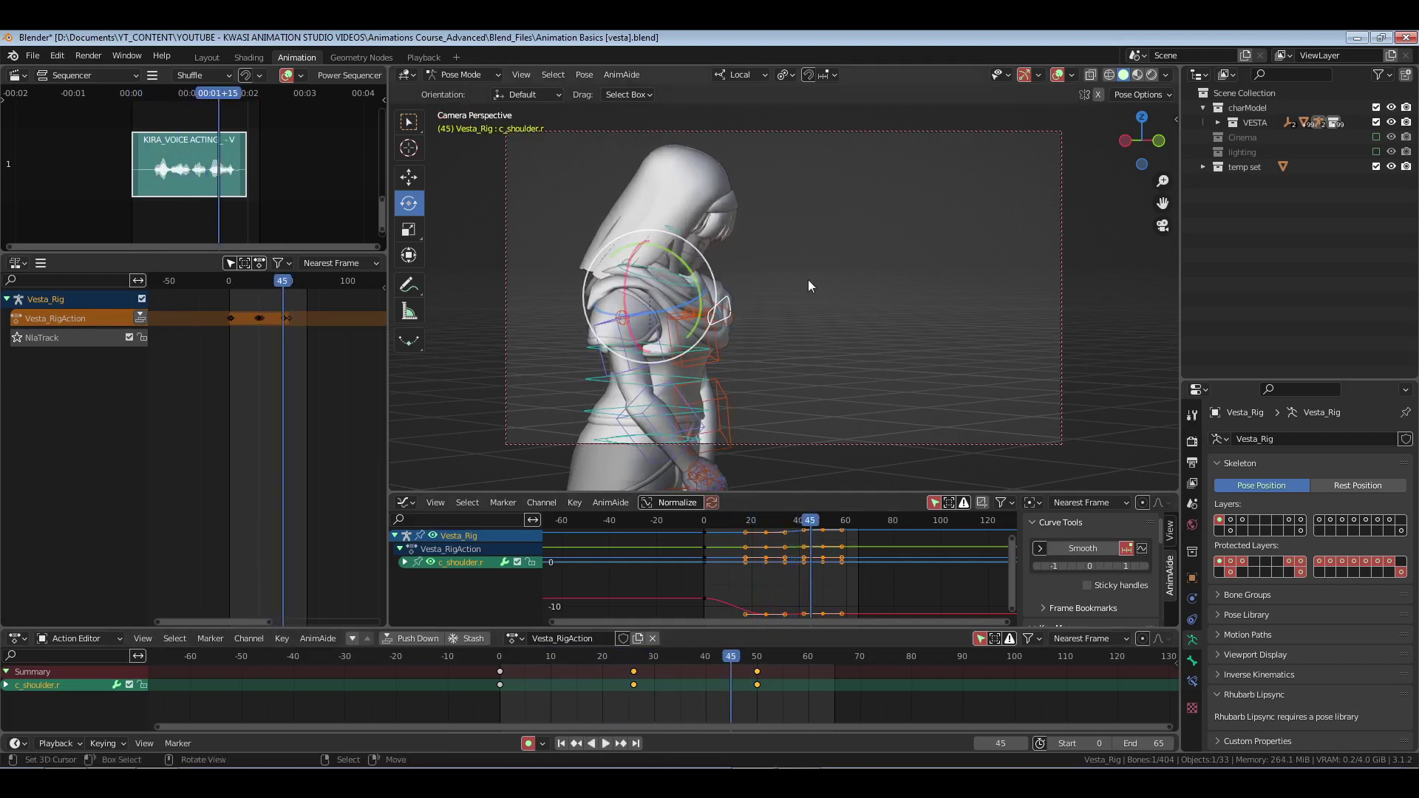
- Select the c_head.x bone and scrub the head turn to frame 40 outside the camera view
{"action": "right_click", "coordinate": [686, 232]}
{"action": "key", "text": "KP_0"}
{"action": "left_click_drag", "start_coordinate": [597, 687], "coordinate": [658, 690]}
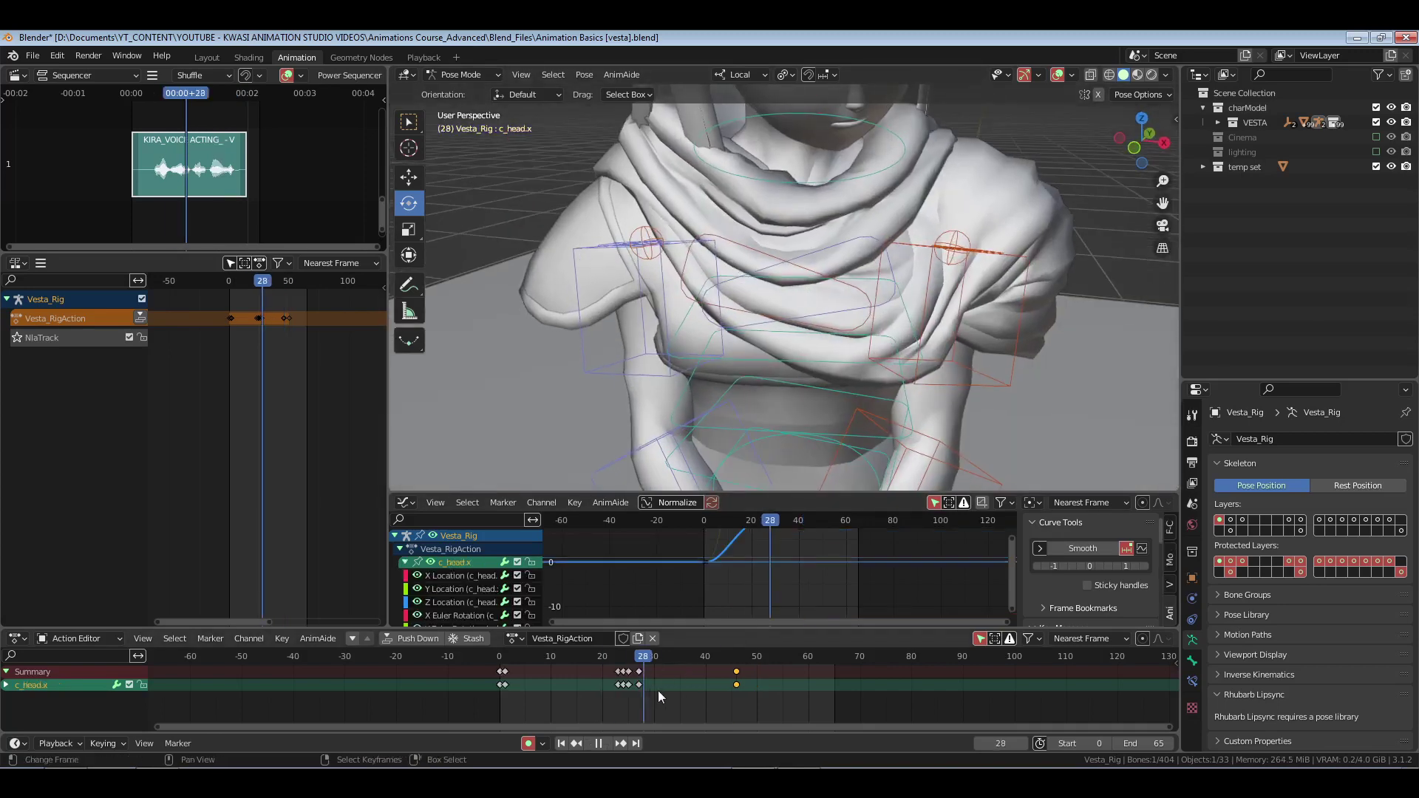
{"action": "key", "text": "space"}
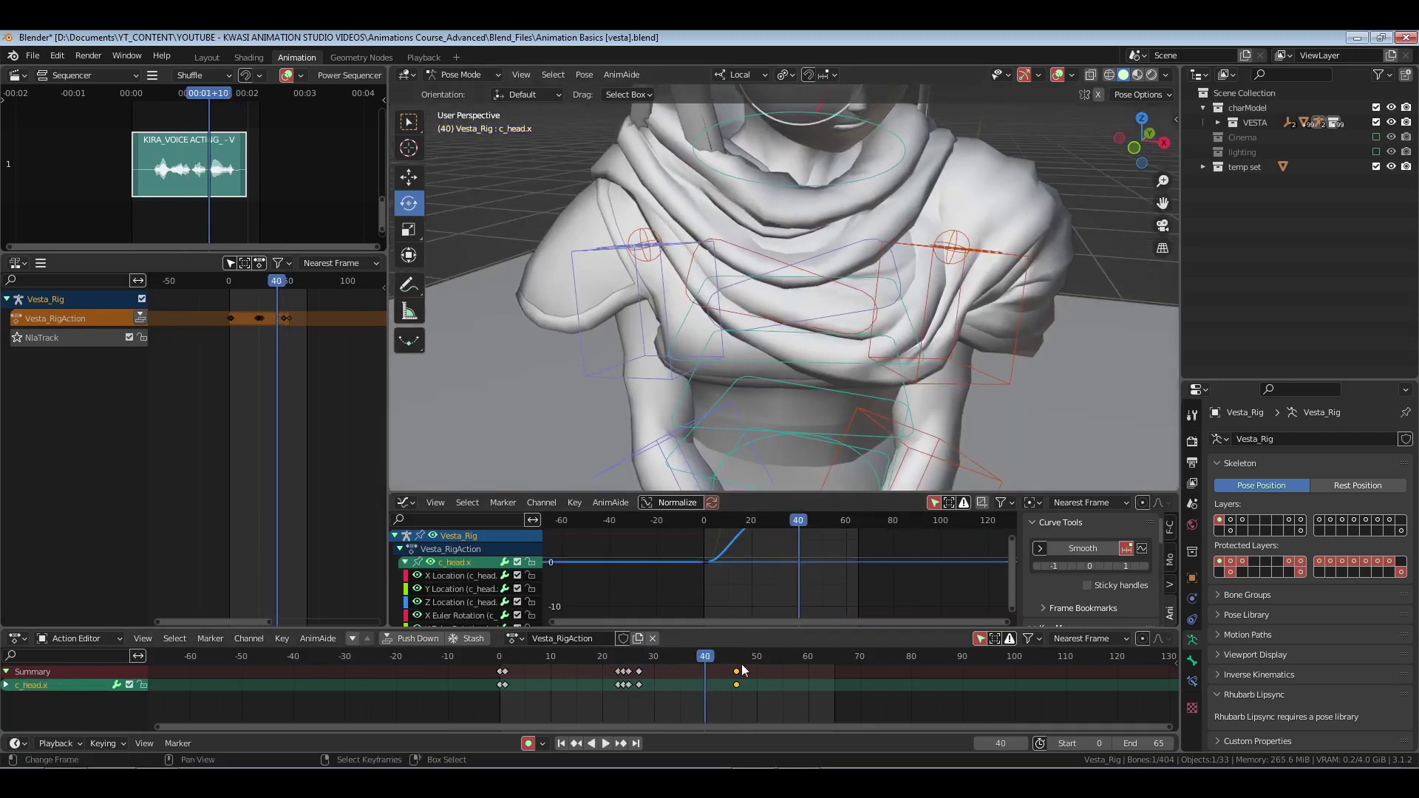
- Delete the c_head.x keyframe at frame 46 and key its current pose at frame 38 as a hold
{"action": "key", "text": "x"}
{"action": "left_click", "coordinate": [782, 702]}
{"action": "key", "text": "Left"}
{"action": "key", "text": "Left"}
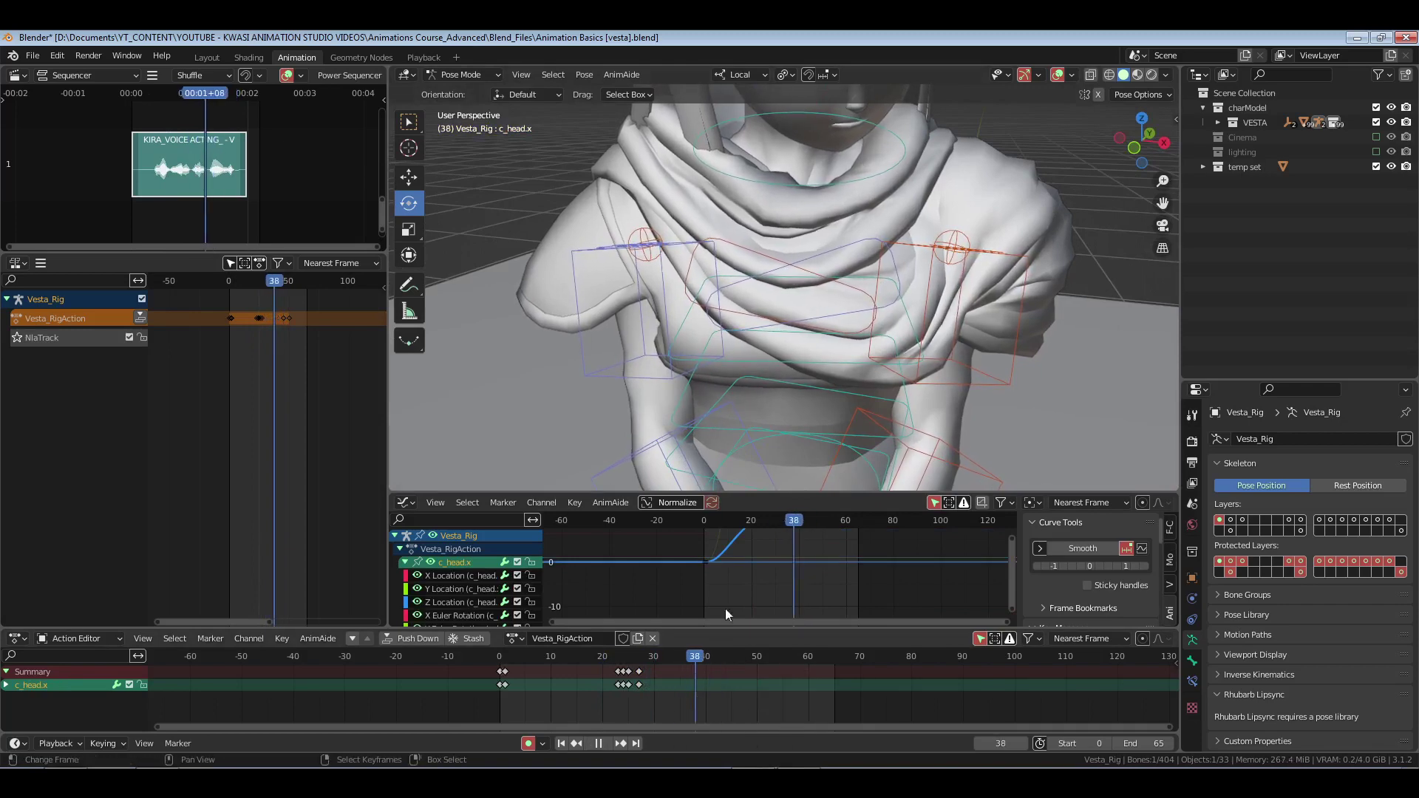
{"action": "key", "text": "i"}
- Play the head turn and shift the c_head.x hold keyframe to frame 40
{"action": "middle_click_drag", "start_coordinate": [929, 259], "coordinate": [904, 314]}
{"action": "key", "text": "space"}
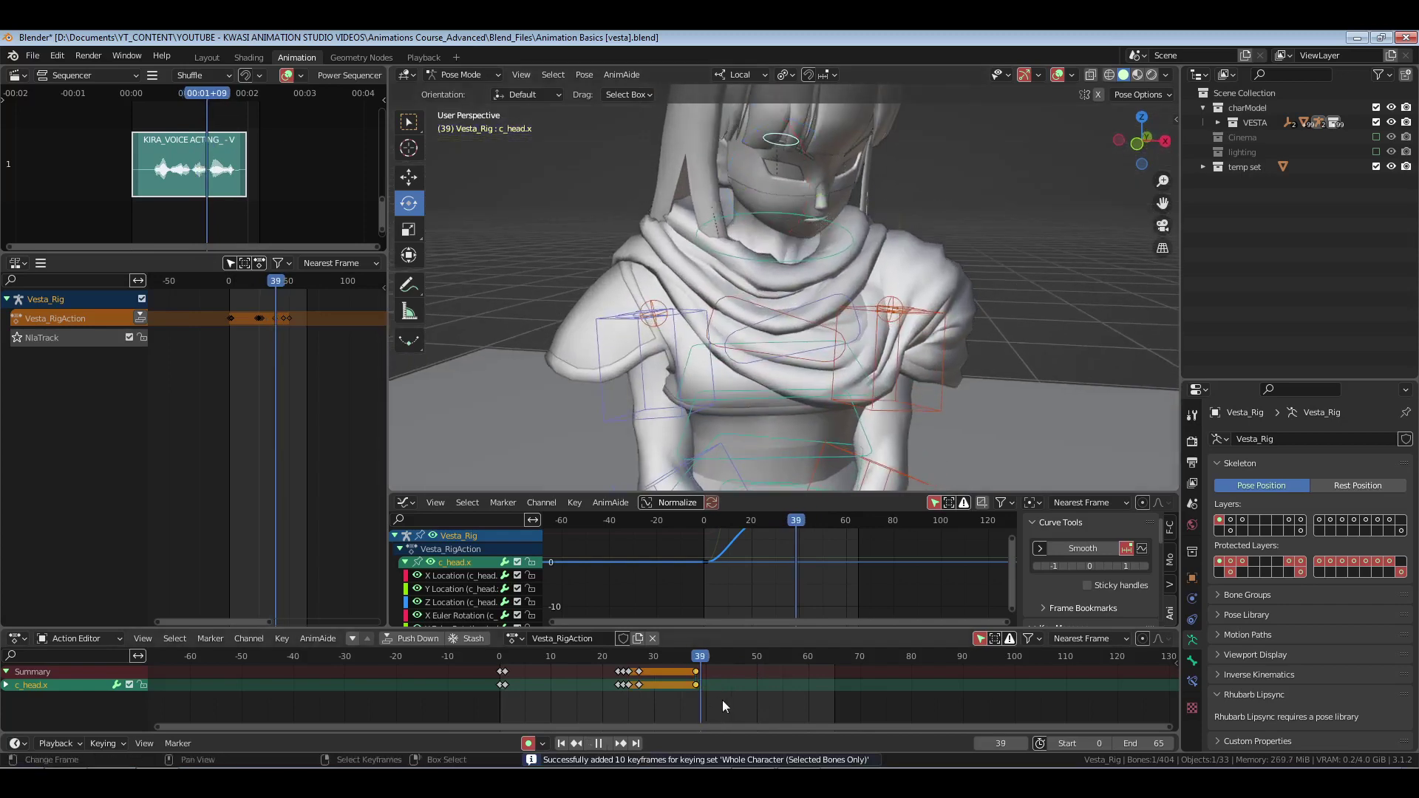
{"action": "key", "text": "space"}
{"action": "left_click_drag", "start_coordinate": [708, 698], "coordinate": [703, 698]}
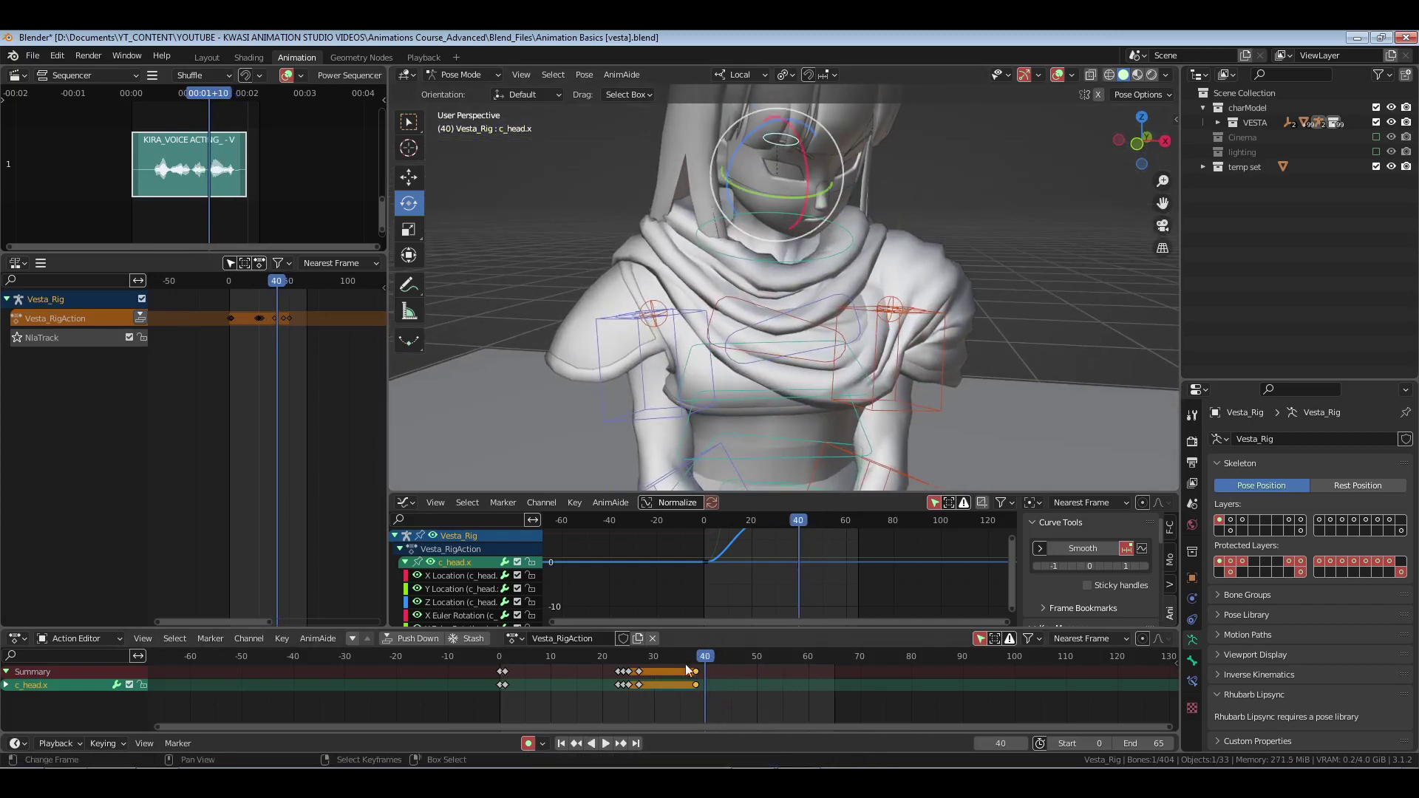
{"action": "key", "text": "space"}
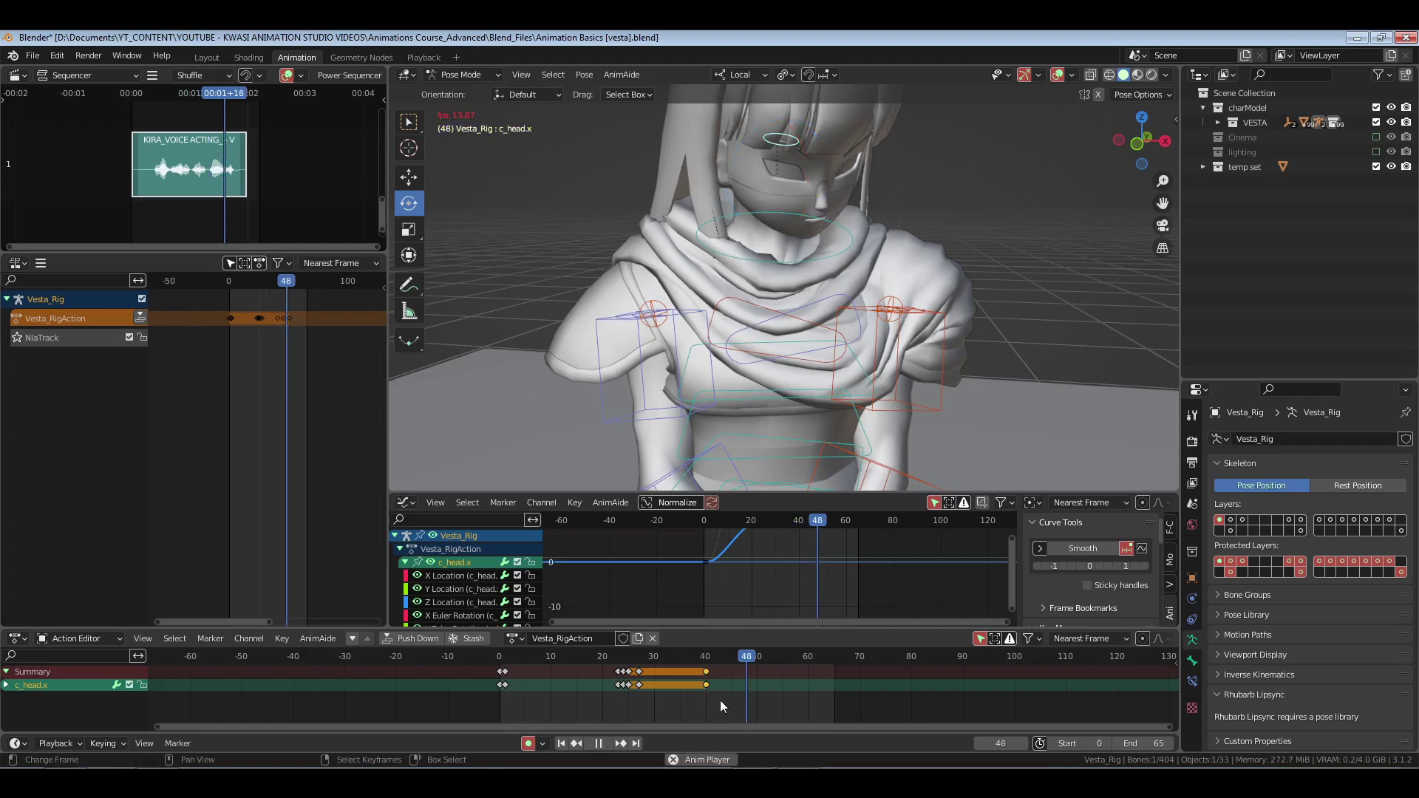
- Snap the end of the c_head.x hold to frame 32 by scaling its last keyframe to 0 at the playhead
{"action": "left_click", "coordinate": [673, 702]}
{"action": "key", "text": "space"}
{"action": "middle_click_drag", "start_coordinate": [678, 703], "coordinate": [641, 698], "text": "ctrl"}
{"action": "left_click", "coordinate": [574, 691]}
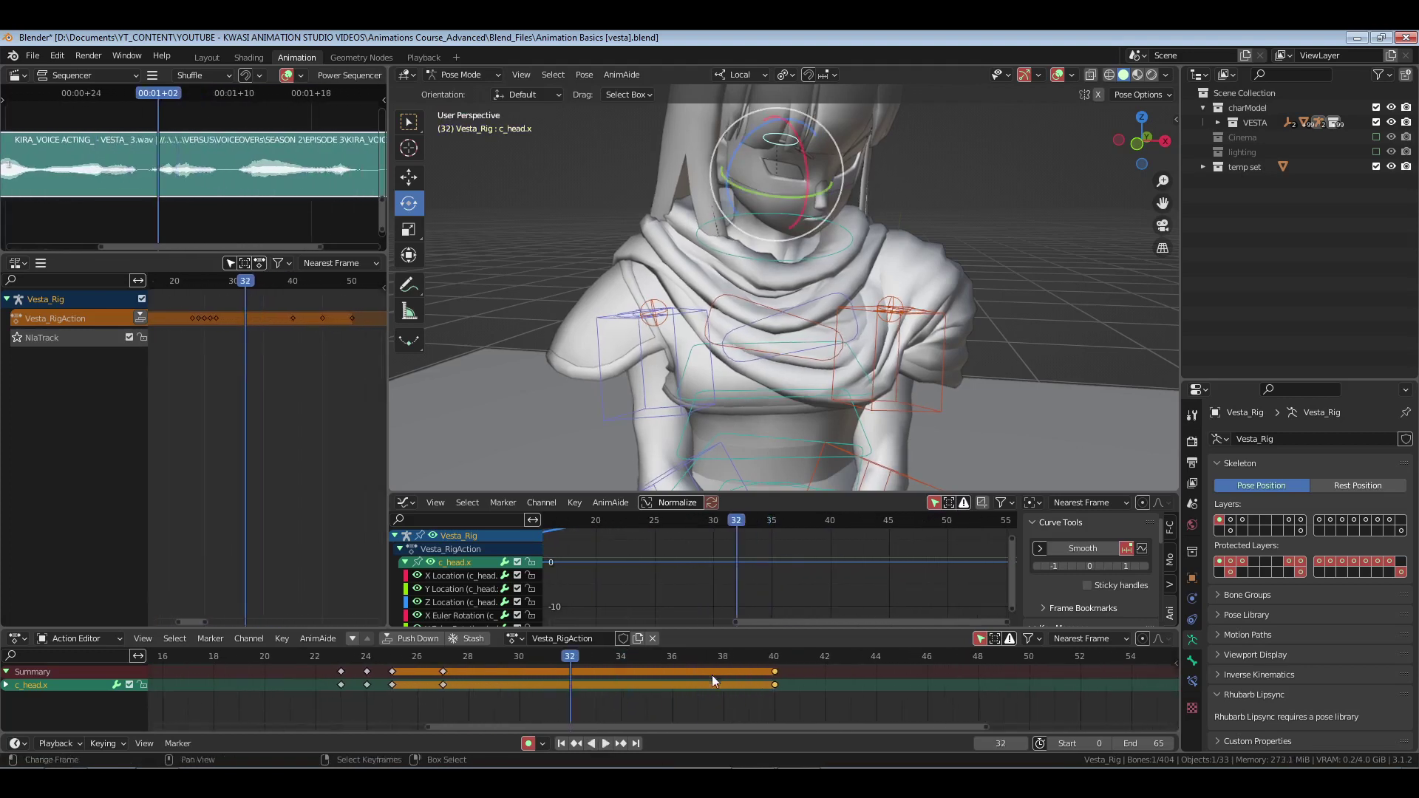
{"action": "right_click_drag", "start_coordinate": [728, 659], "coordinate": [832, 708]}
{"action": "key", "text": "s"}
{"action": "key", "text": "0"}
{"action": "left_click", "coordinate": [766, 696]}
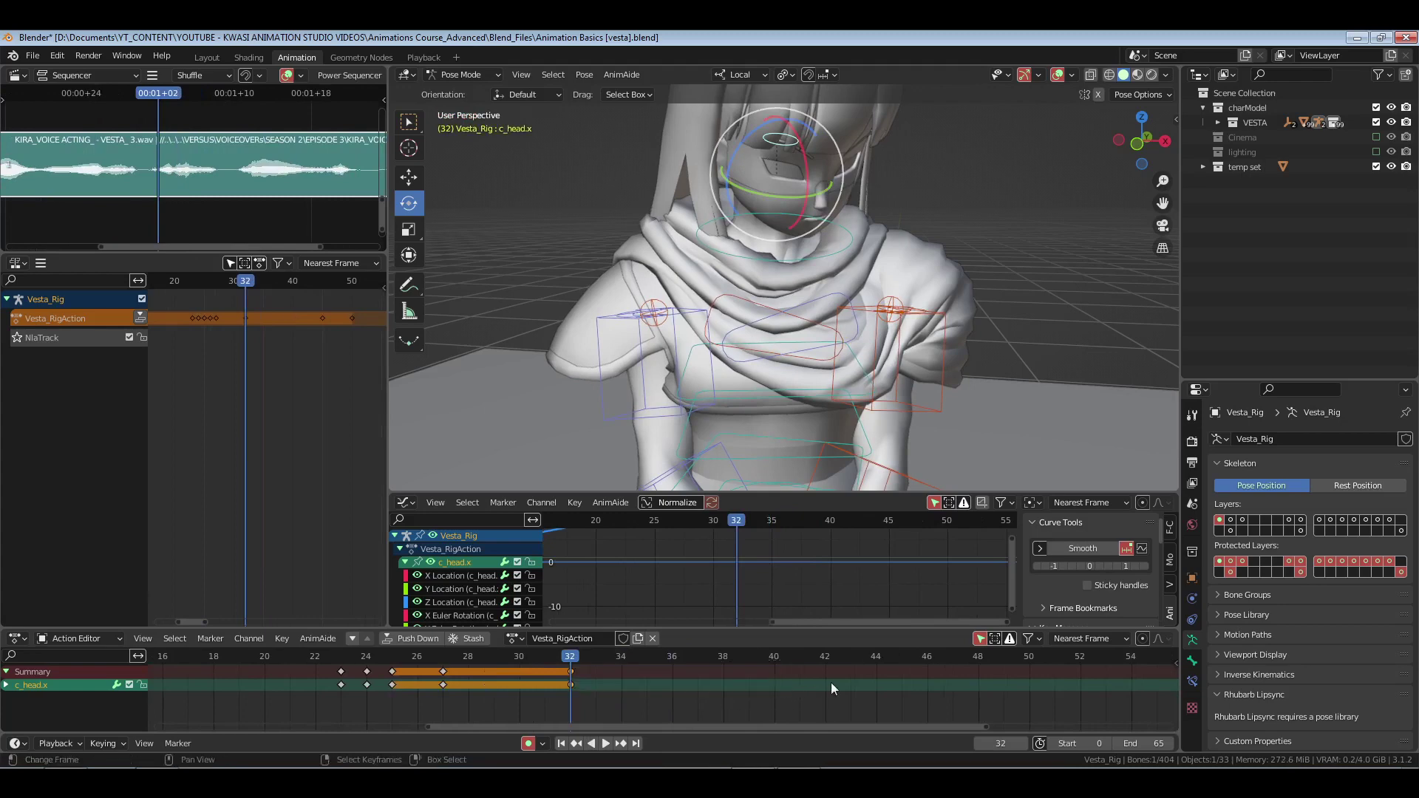
- Rotate the c_head.x bone at frame 44 to key a new pose after the hold
{"action": "left_click", "coordinate": [876, 675]}
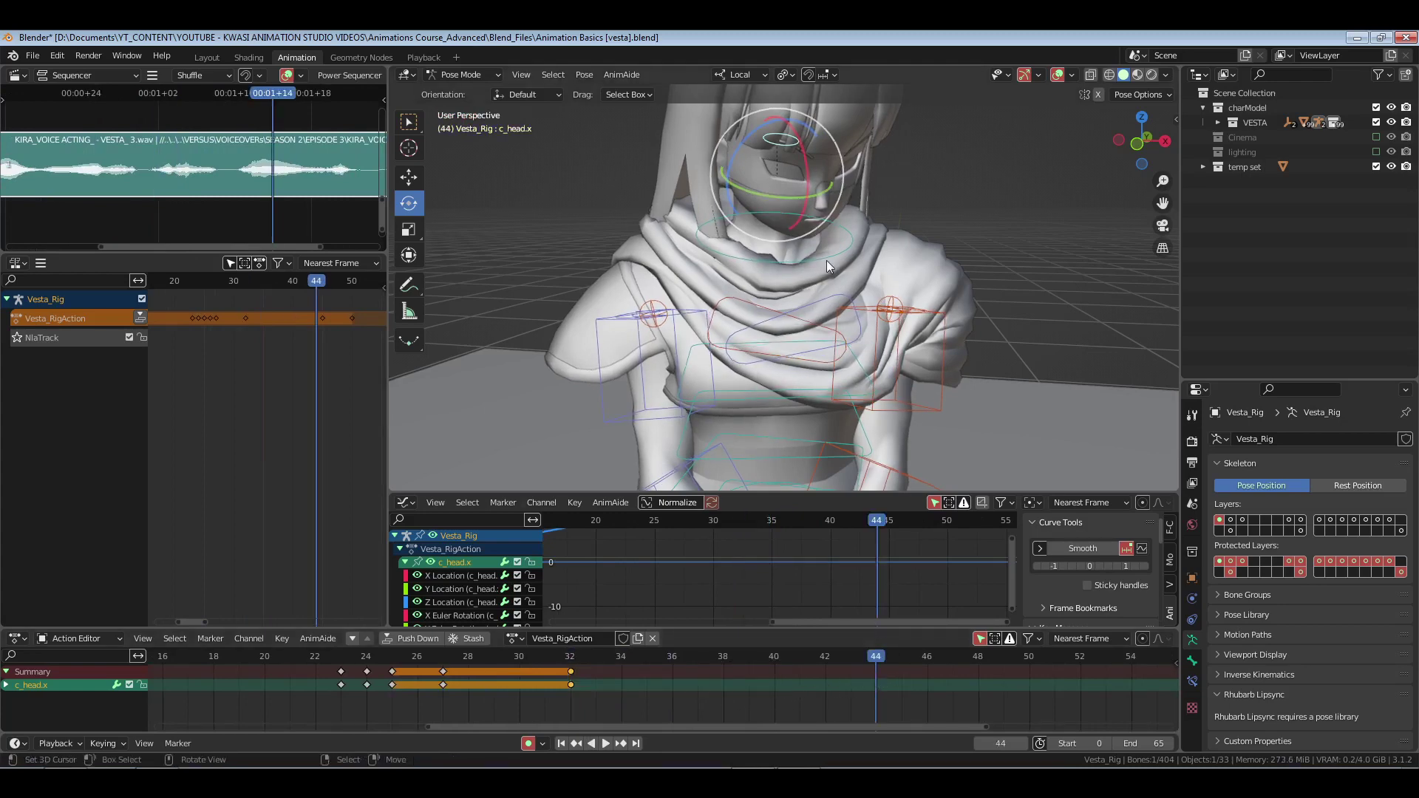
{"action": "middle_click_drag", "start_coordinate": [826, 260], "coordinate": [801, 263]}
{"action": "left_click_drag", "start_coordinate": [798, 198], "coordinate": [751, 223]}
{"action": "middle_click_drag", "start_coordinate": [814, 191], "coordinate": [775, 224]}
{"action": "key", "text": "r"}
{"action": "key", "text": "r"}
{"action": "left_click", "coordinate": [919, 316]}
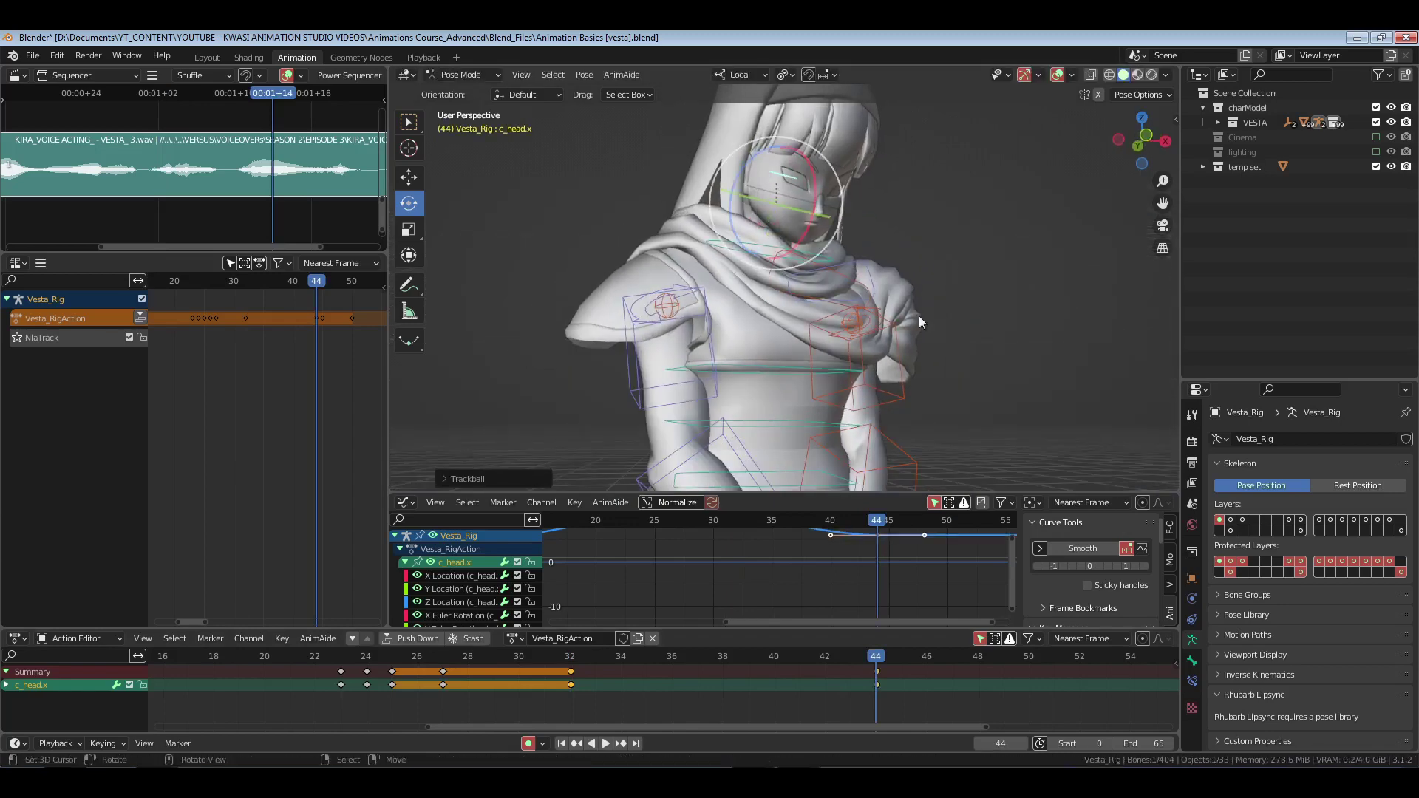
{"action": "middle_click_drag", "start_coordinate": [919, 317], "coordinate": [835, 339]}
{"action": "left_click_drag", "start_coordinate": [813, 151], "coordinate": [824, 153]}
- Duplicate the c_head.x keyframe from frame 44 to frame 46 to create a short hold
{"action": "middle_click_drag", "start_coordinate": [946, 689], "coordinate": [894, 694], "text": "ctrl"}
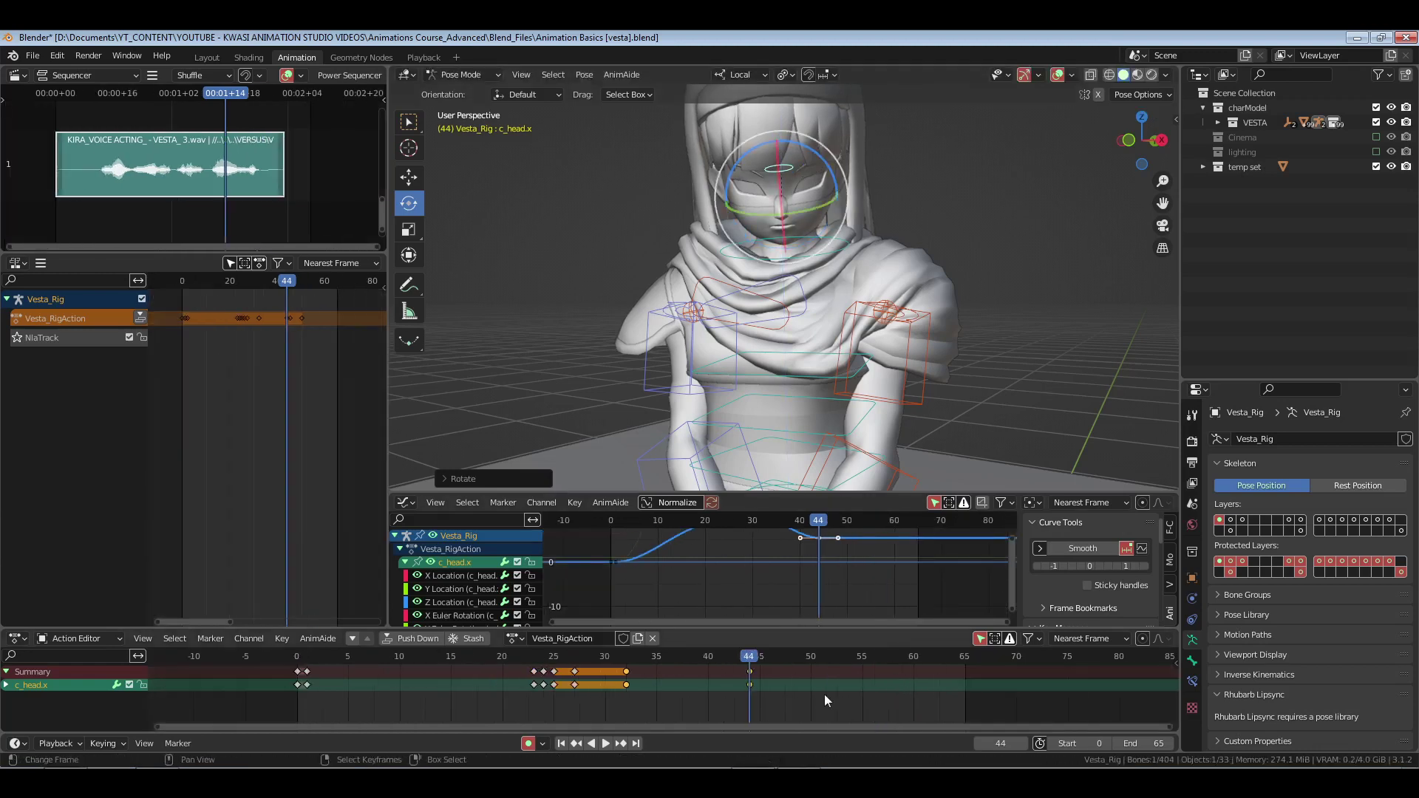
{"action": "right_click", "coordinate": [749, 686]}
{"action": "middle_click_drag", "start_coordinate": [783, 693], "coordinate": [720, 697], "text": "ctrl"}
{"action": "key", "text": "i"}
{"action": "key", "text": "shift+d"}
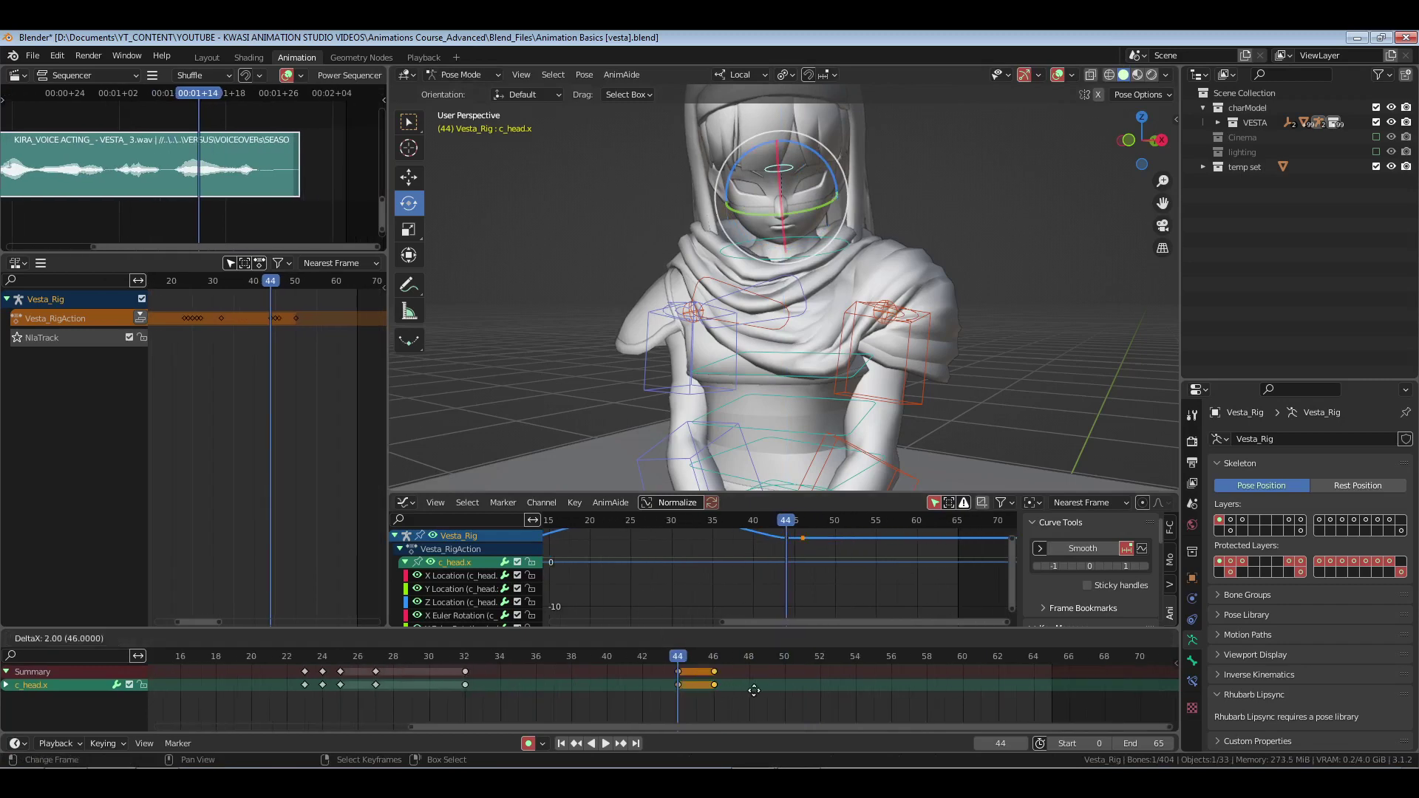
{"action": "left_click", "coordinate": [753, 690]}
- Play the hold and rotate the c_head.x bone at frame 58 to add its closing pose
{"action": "key", "text": "space"}
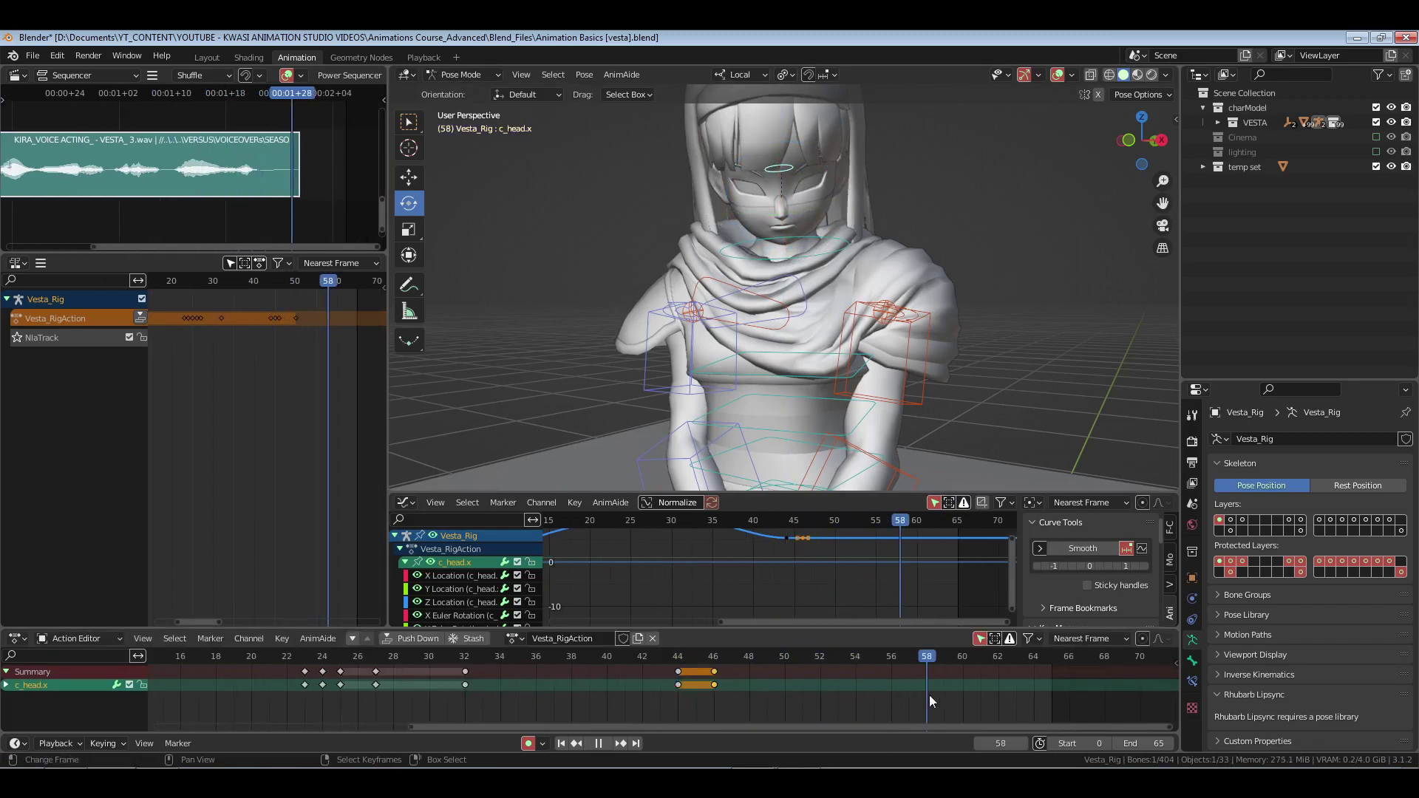
{"action": "key", "text": "space"}
{"action": "middle_click_drag", "start_coordinate": [789, 339], "coordinate": [792, 371]}
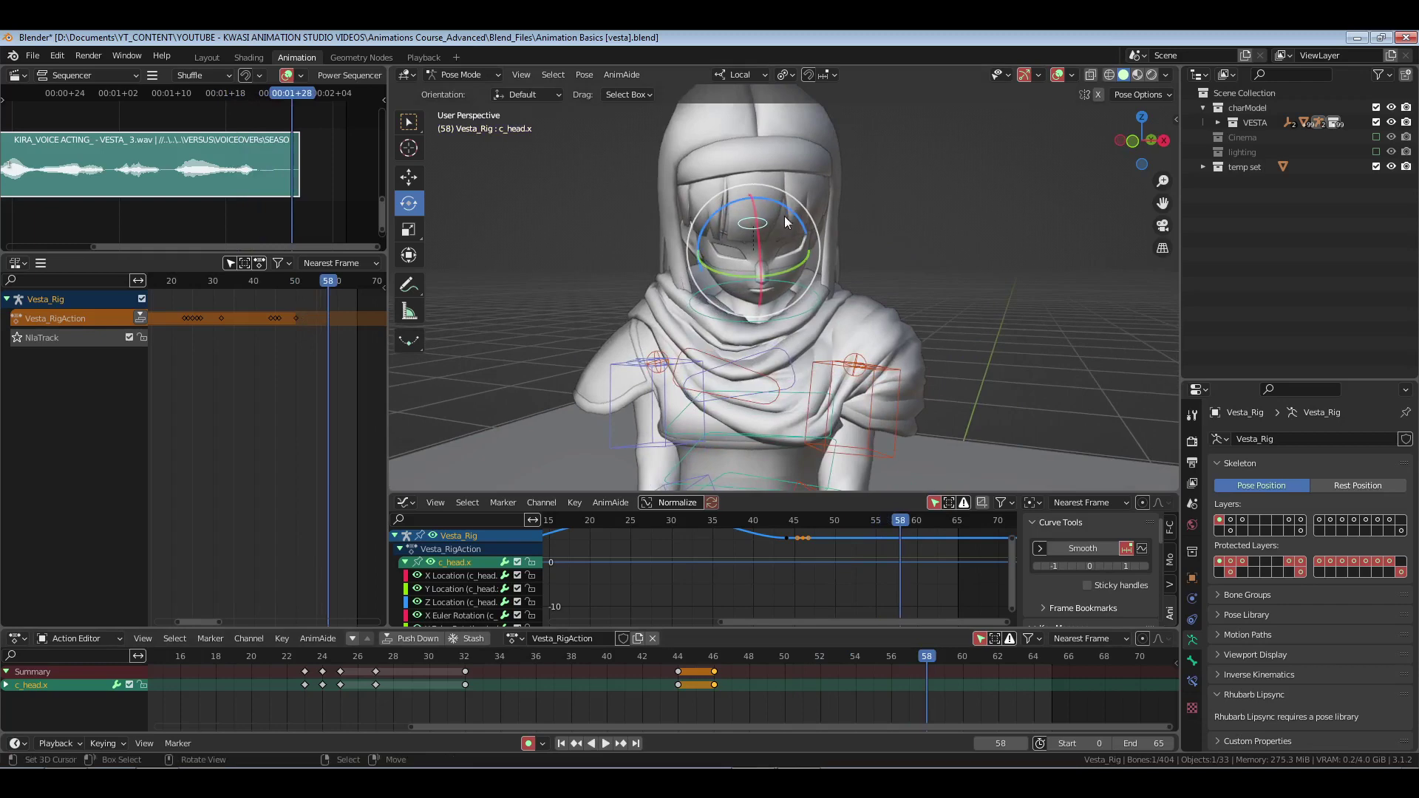
{"action": "left_click_drag", "start_coordinate": [789, 210], "coordinate": [815, 226]}
{"action": "middle_click_drag", "start_coordinate": [861, 315], "coordinate": [798, 316]}
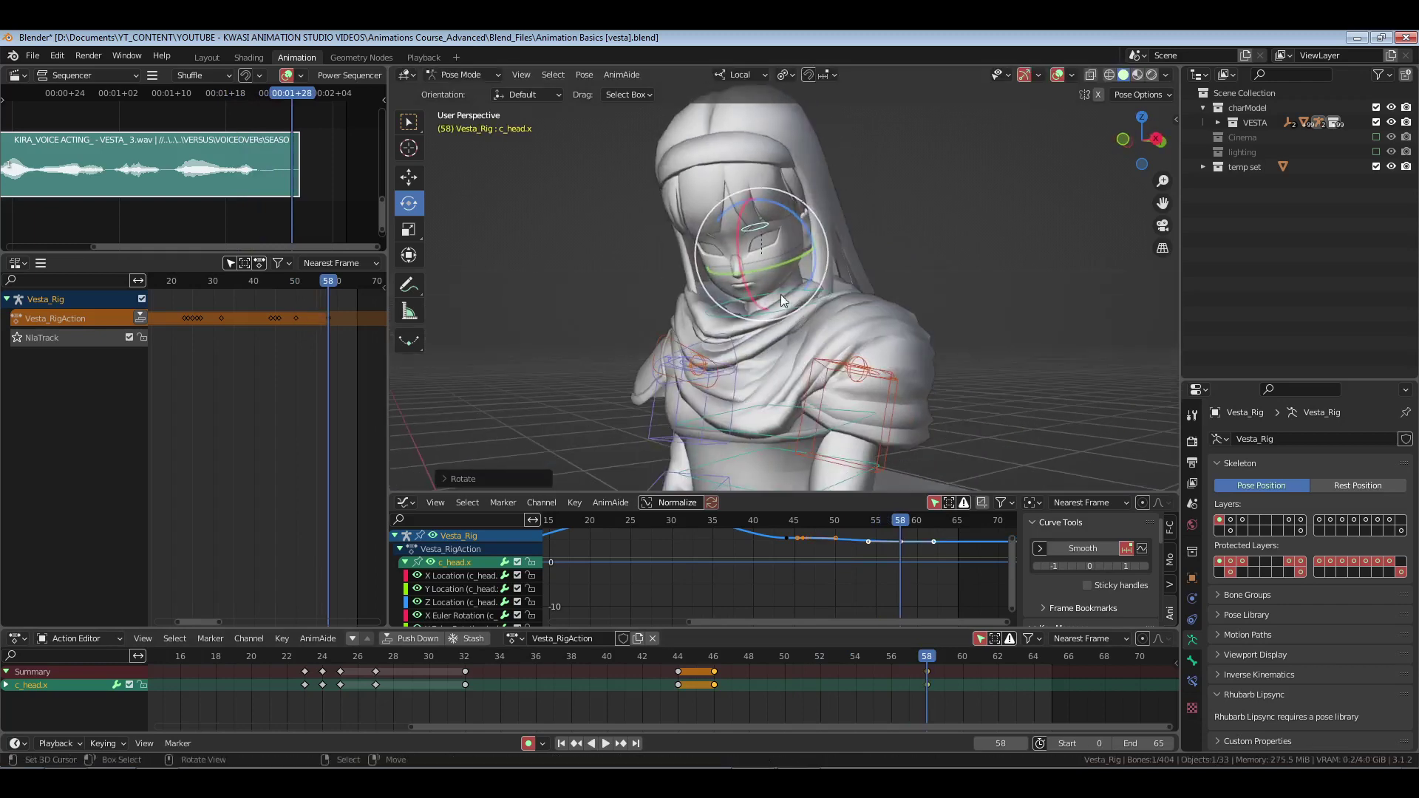
{"action": "left_click_drag", "start_coordinate": [781, 294], "coordinate": [788, 331]}
- Select the c_spine_03.x bone and insert a keyframe for its current pose at frame 46
{"action": "mouse_move", "coordinate": [768, 377]}
{"action": "middle_mouse_down"}
{"action": "mouse_move", "coordinate": [822, 402]}
{"action": "mouse_move", "coordinate": [757, 359]}
{"action": "middle_mouse_up"}
{"action": "left_click", "coordinate": [757, 359]}
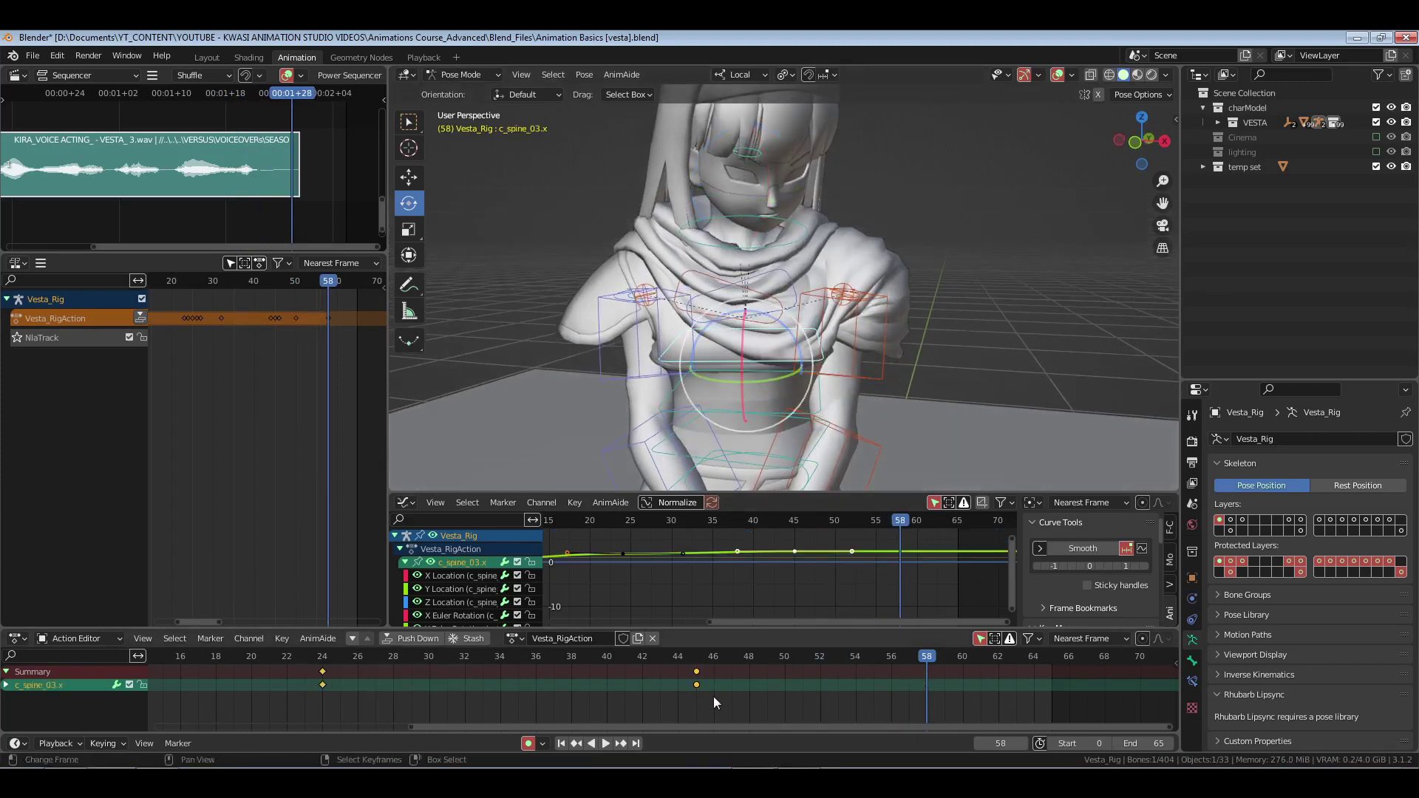
{"action": "left_click", "coordinate": [712, 696]}
{"action": "key", "text": "i"}
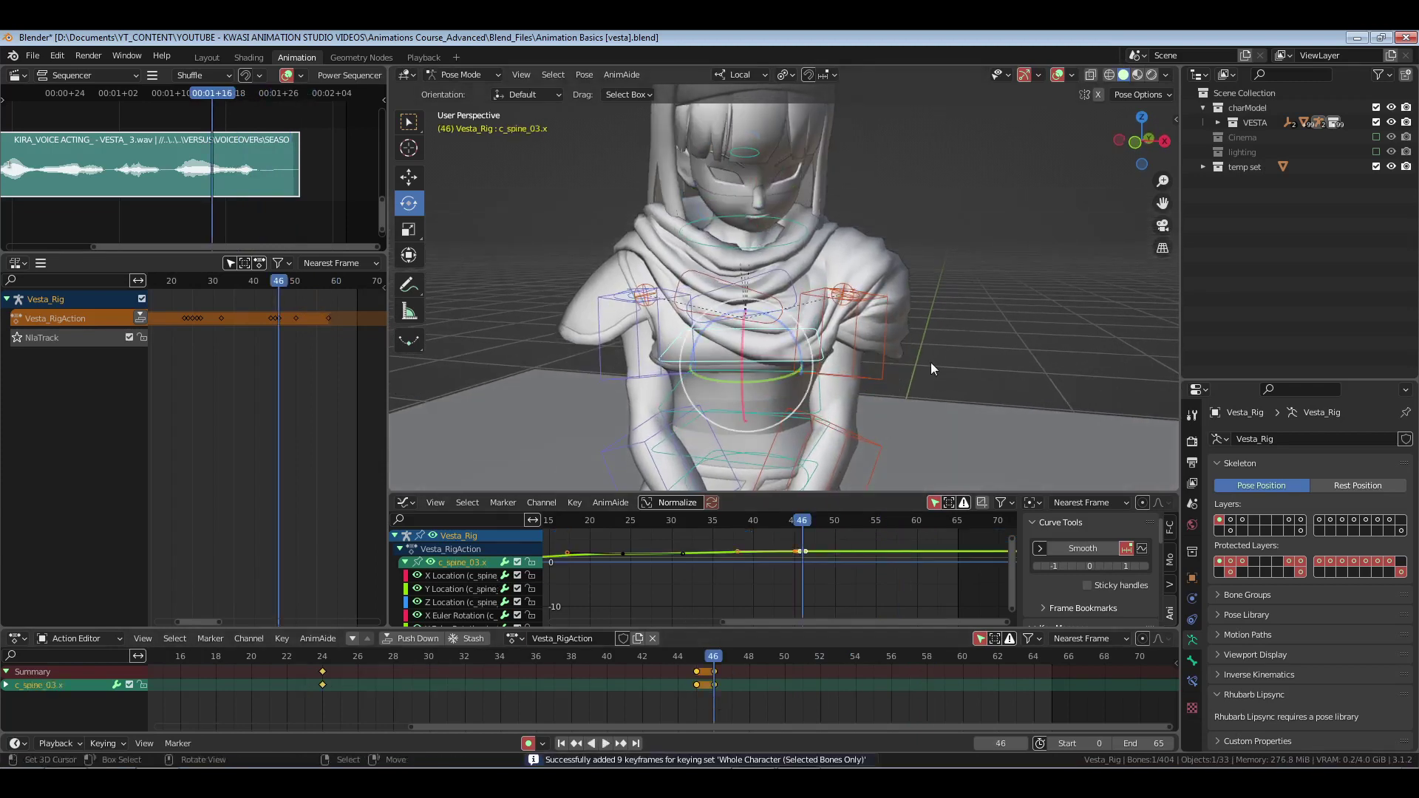
- Rotate only the c_spine_03.x bone at frame 57 so the upper spine follows the head
{"action": "left_click", "coordinate": [745, 153], "text": "shift"}
{"action": "left_click", "coordinate": [910, 684]}
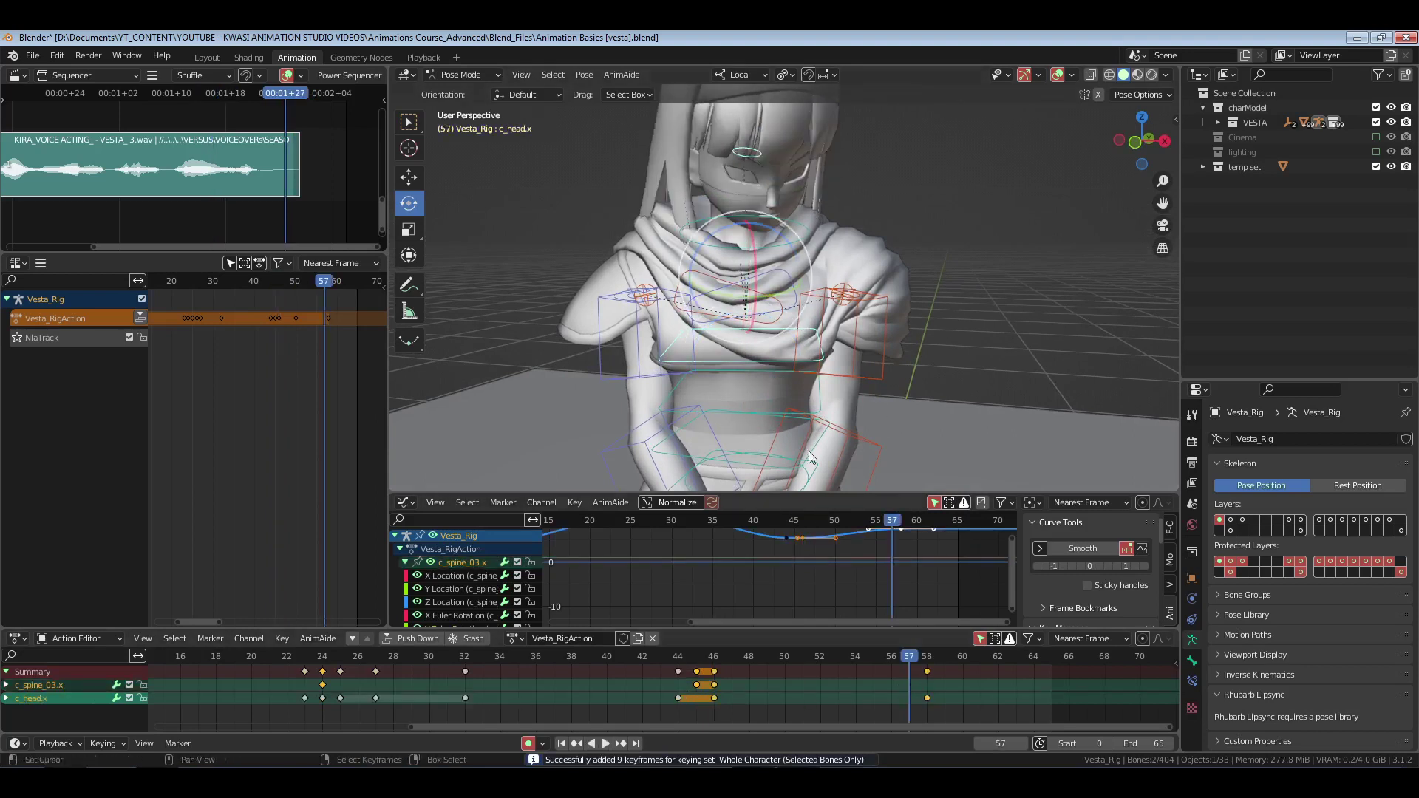
{"action": "left_click", "coordinate": [747, 152], "text": "shift"}
{"action": "middle_click_drag", "start_coordinate": [821, 275], "coordinate": [960, 316]}
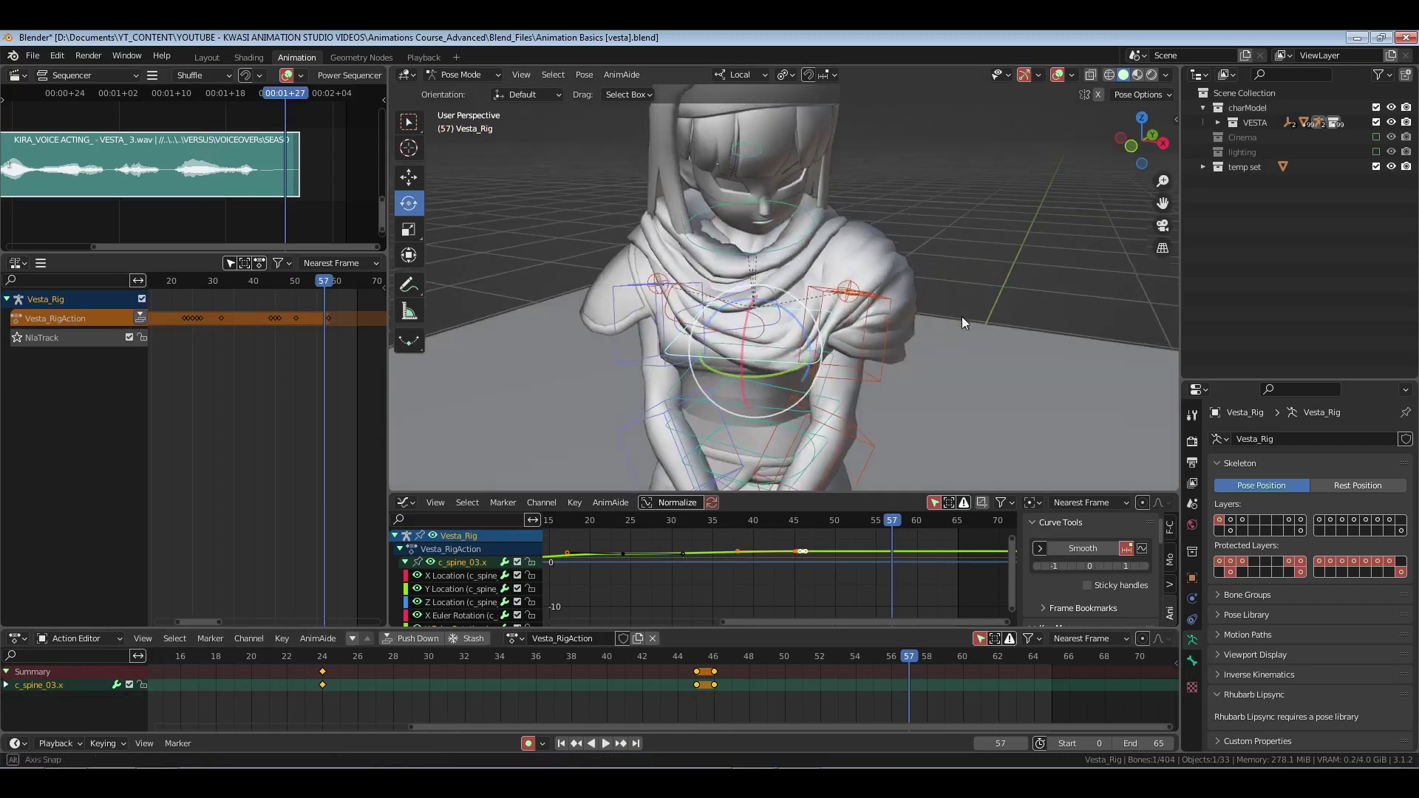
{"action": "key", "text": "r"}
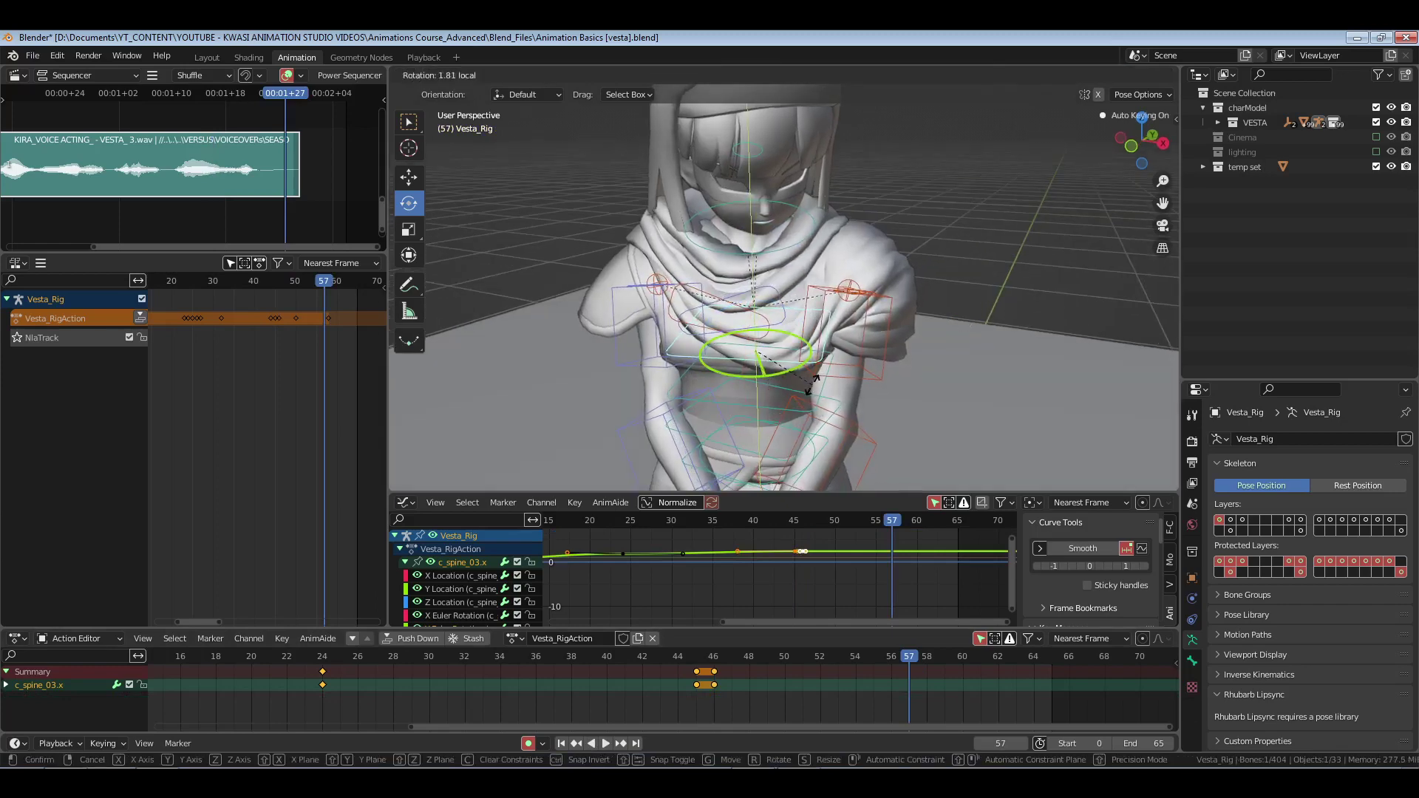
{"action": "left_click", "coordinate": [761, 391]}
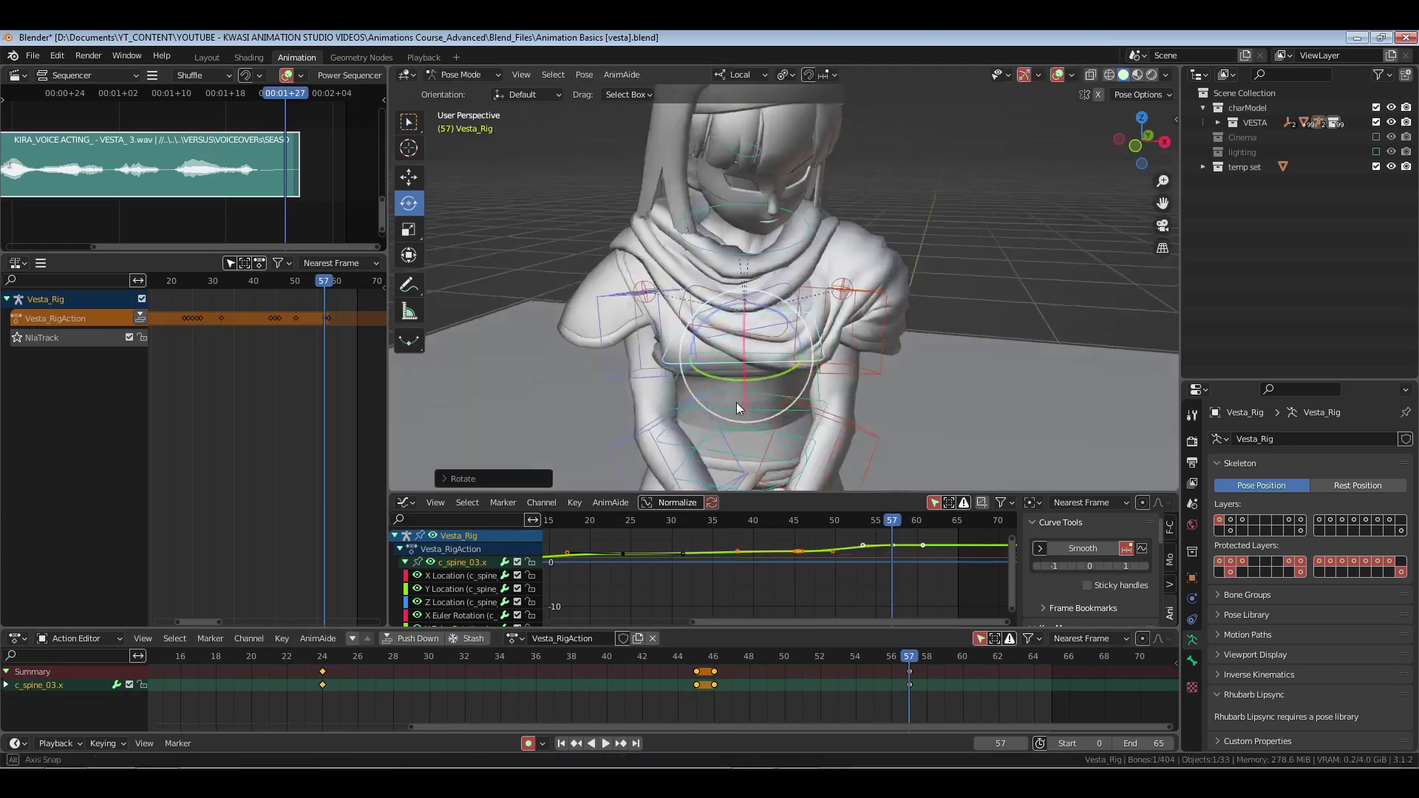
- Check the spine pose from the side, return to frame 0 and save the file
{"action": "middle_click_drag", "start_coordinate": [736, 402], "coordinate": [747, 348]}
{"action": "right_click", "coordinate": [671, 682]}
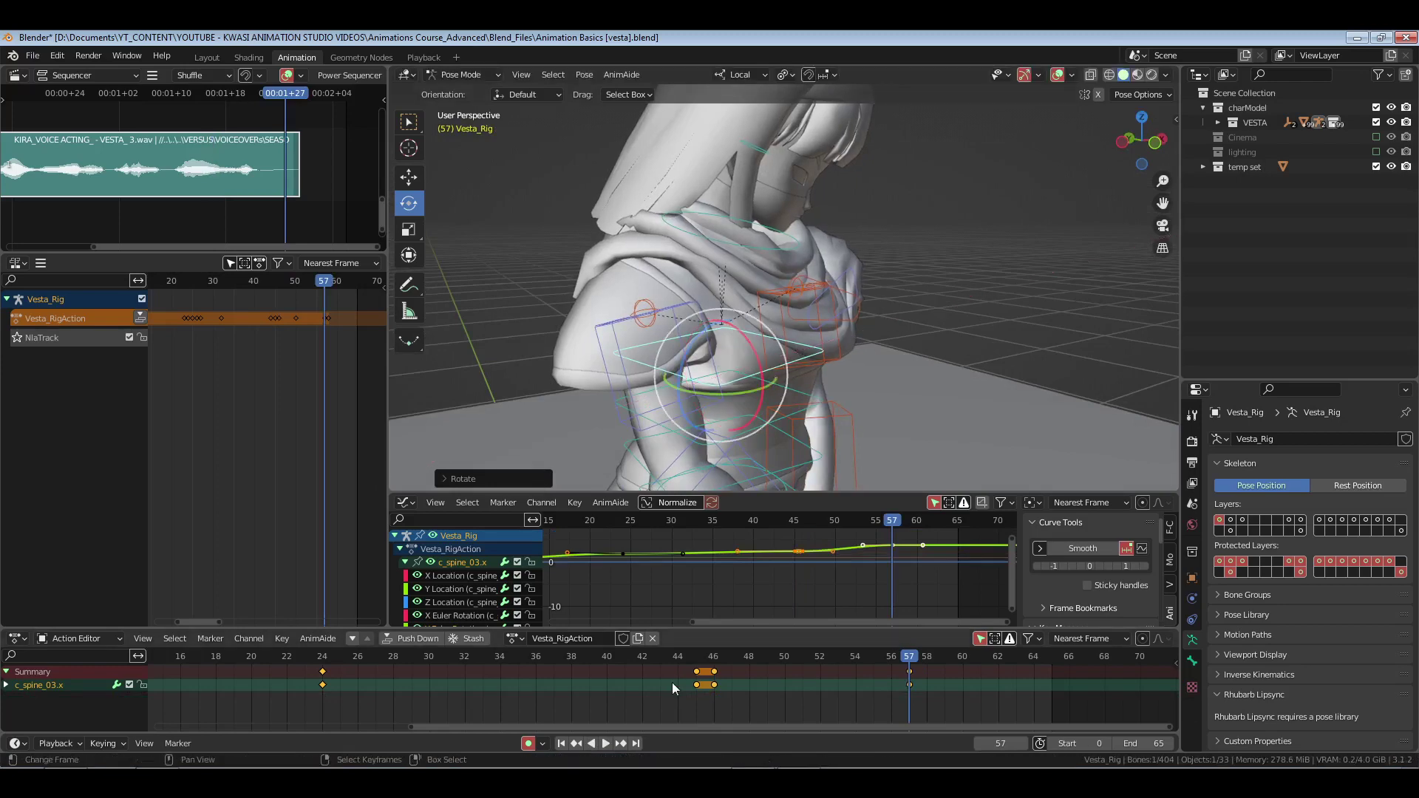
{"action": "scroll", "coordinate": [671, 682], "scroll_direction": "down", "scroll_amount": 5}
{"action": "key", "text": "shift+Left"}
{"action": "key", "text": "ctrl+s"}
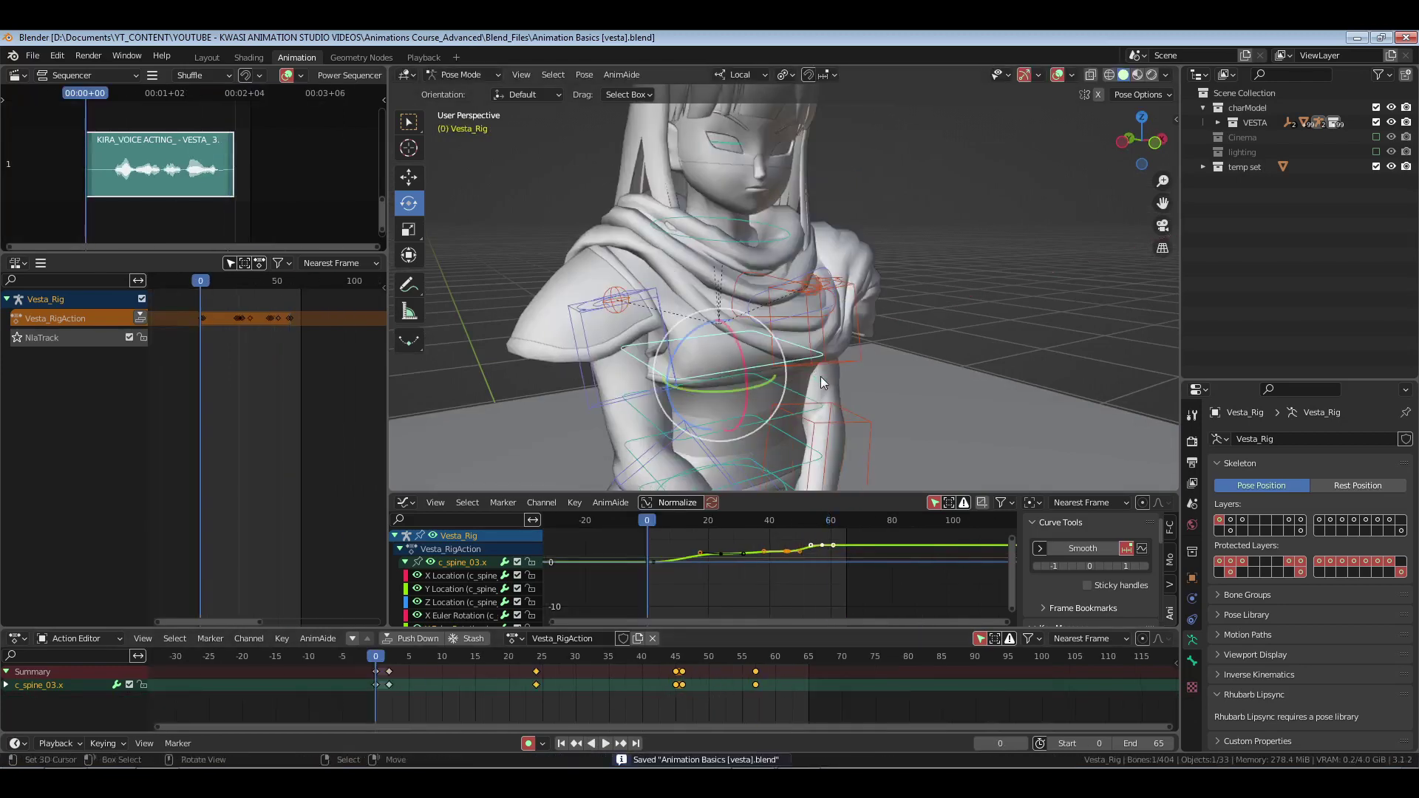
- Switch to the Playback workspace and enlarge the camera view of the character
{"action": "key", "text": "KP_0"}
{"action": "middle_click_drag", "start_coordinate": [836, 359], "coordinate": [720, 230]}
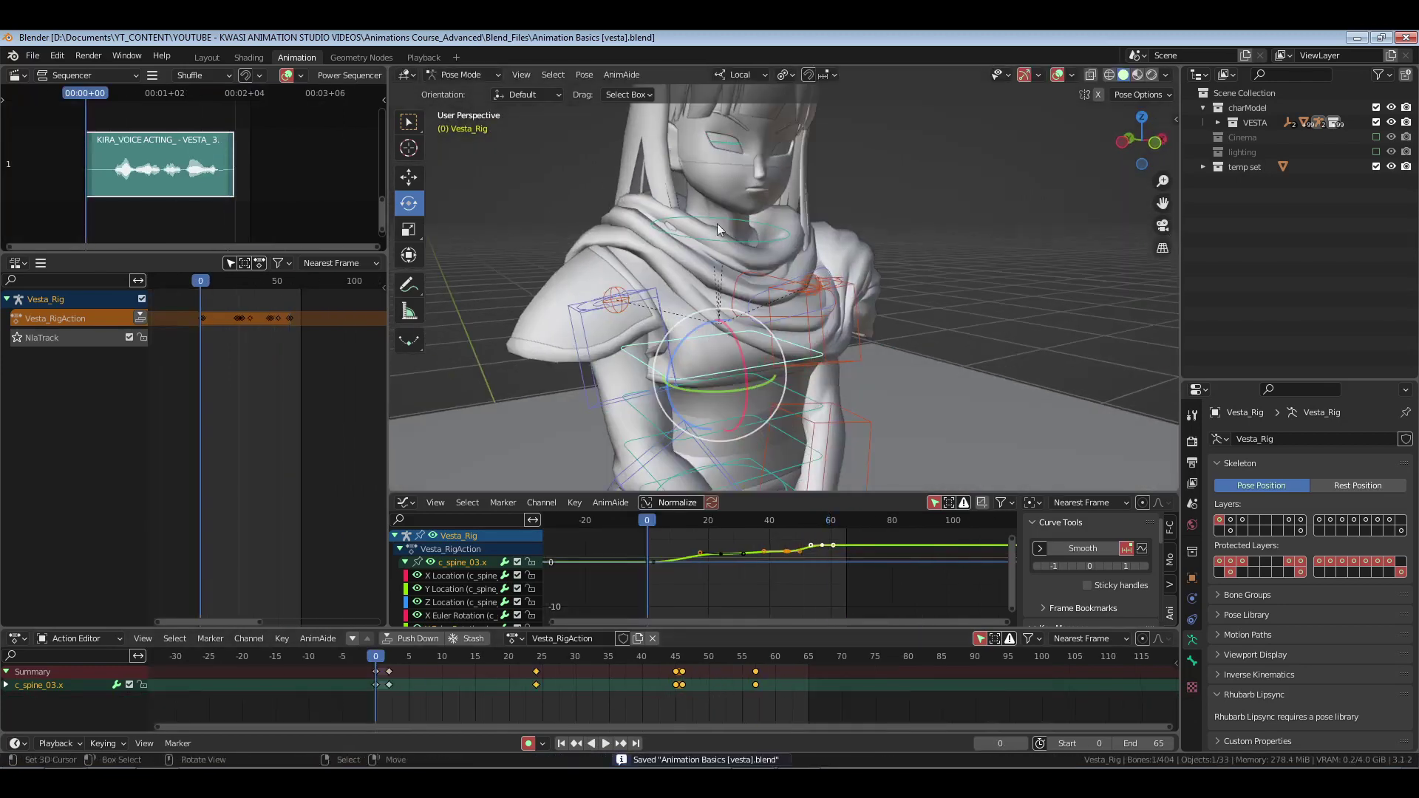
{"action": "left_click", "coordinate": [425, 56]}
{"action": "key", "text": "KP_0"}
{"action": "middle_click_drag", "start_coordinate": [894, 391], "coordinate": [991, 293], "text": "ctrl"}
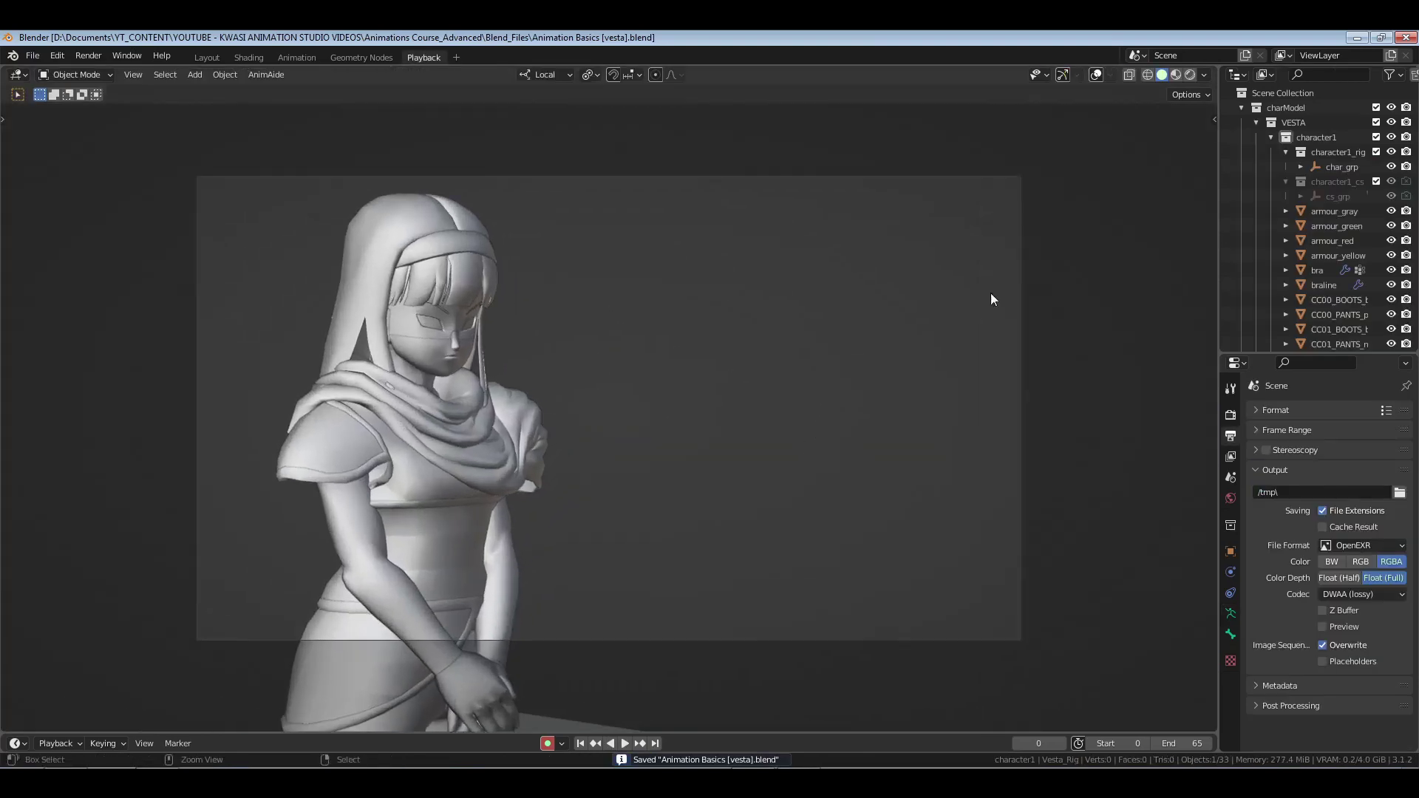
- Collapse the VESTA, temp set and charModel collections in the outliner and save the file
{"action": "left_click", "coordinate": [1256, 122]}
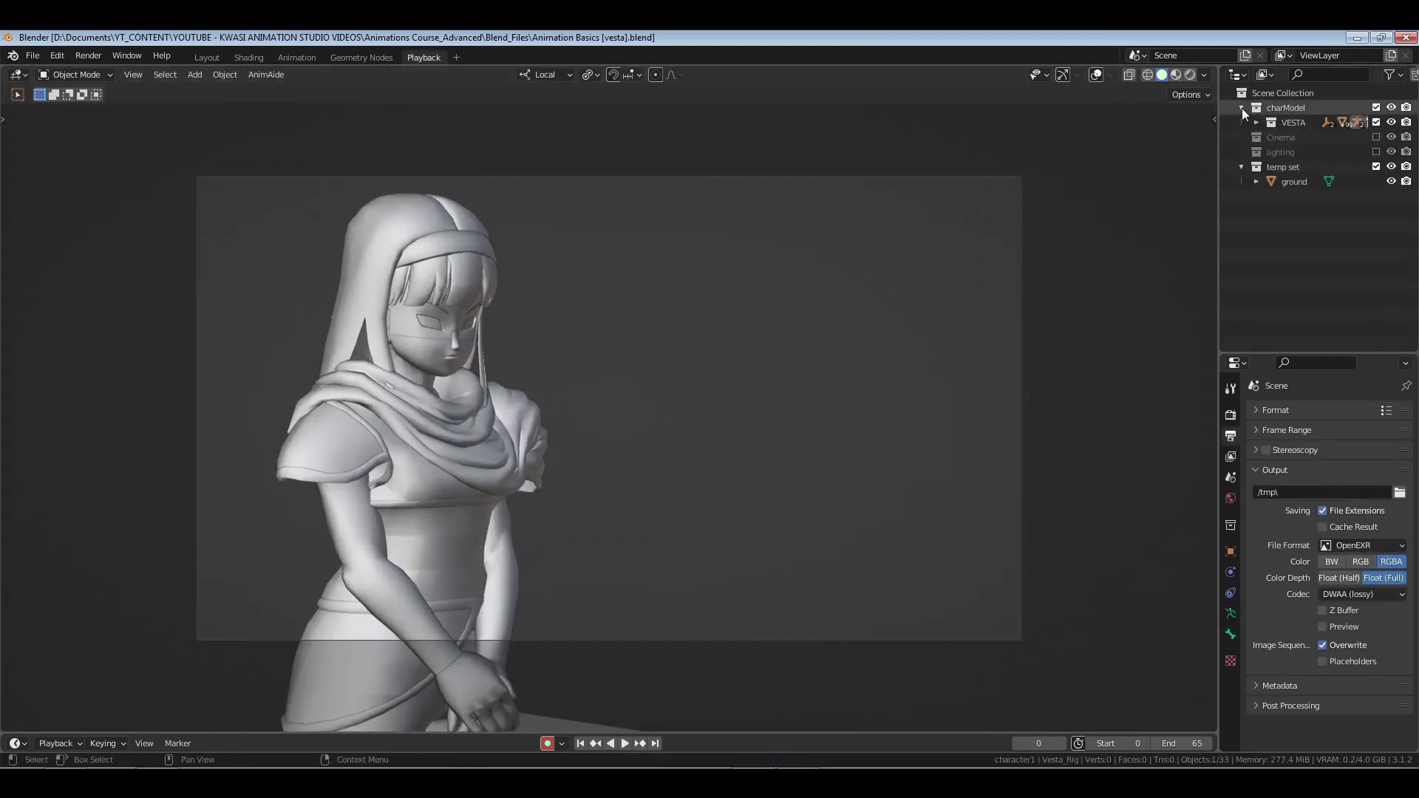
{"action": "left_click", "coordinate": [1241, 166]}
{"action": "left_click", "coordinate": [1241, 108]}
{"action": "key", "text": "ctrl+s"}
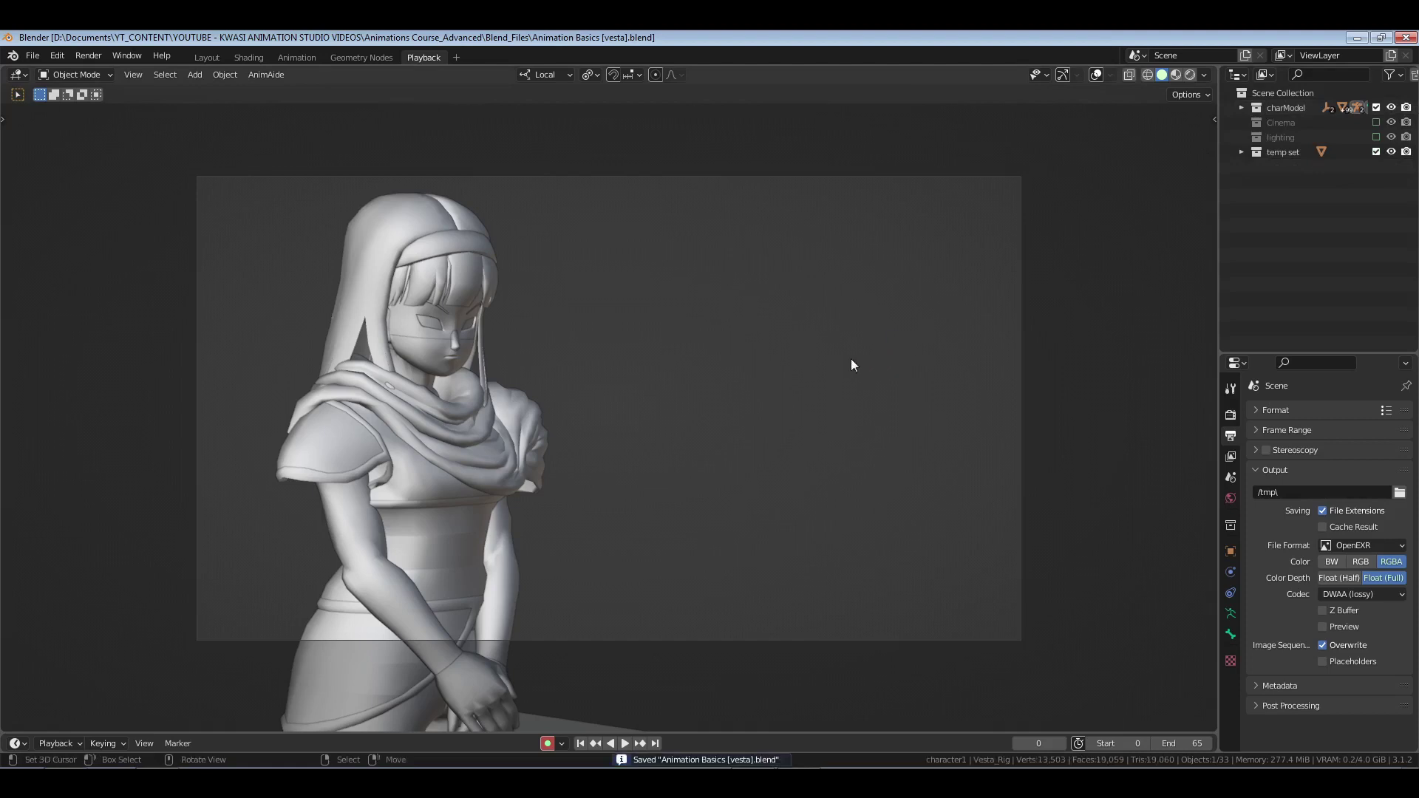
- Play the animation through the camera, return to the Animation workspace and replay it, stopping at frame 52
{"action": "key", "text": "space"}
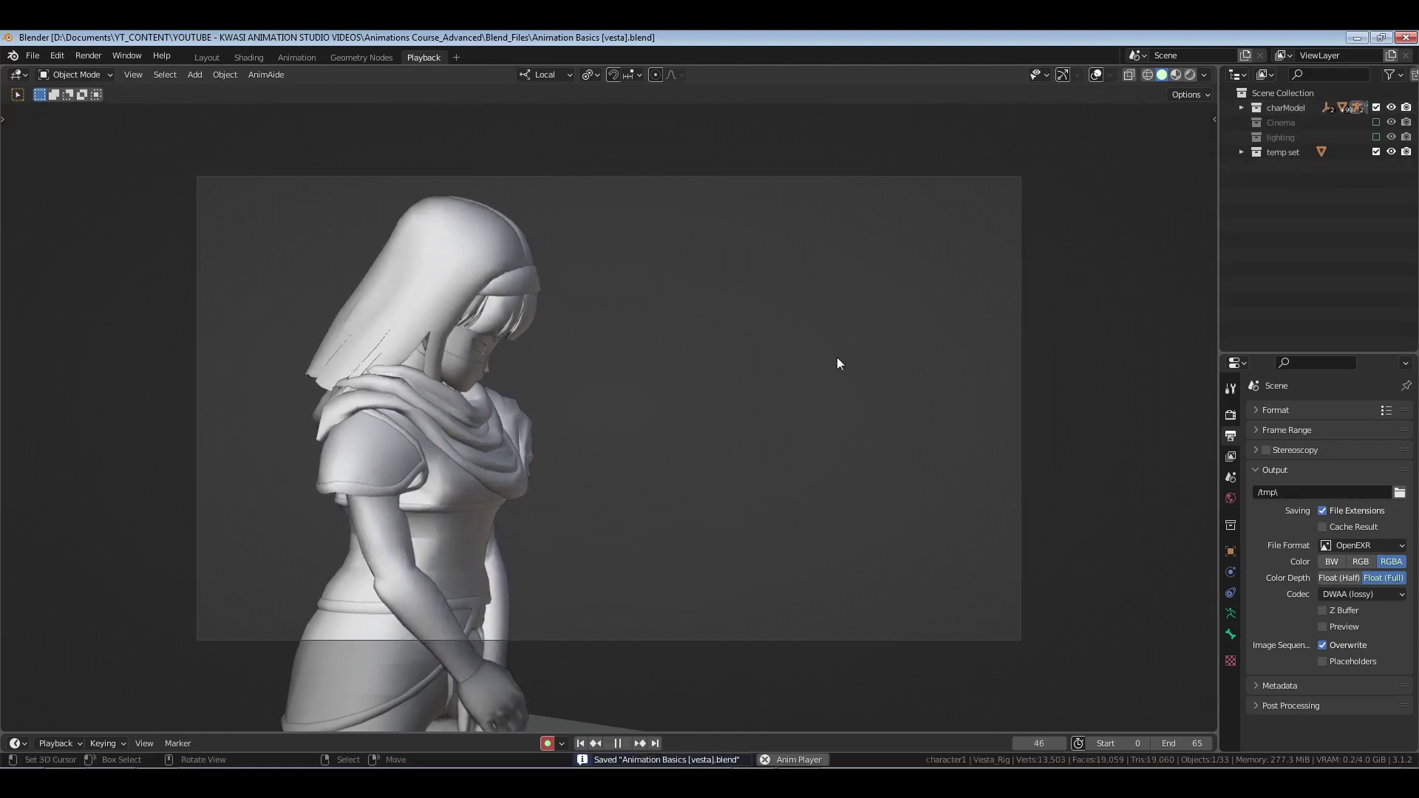
{"action": "key", "text": "space"}
{"action": "left_click", "coordinate": [296, 58]}
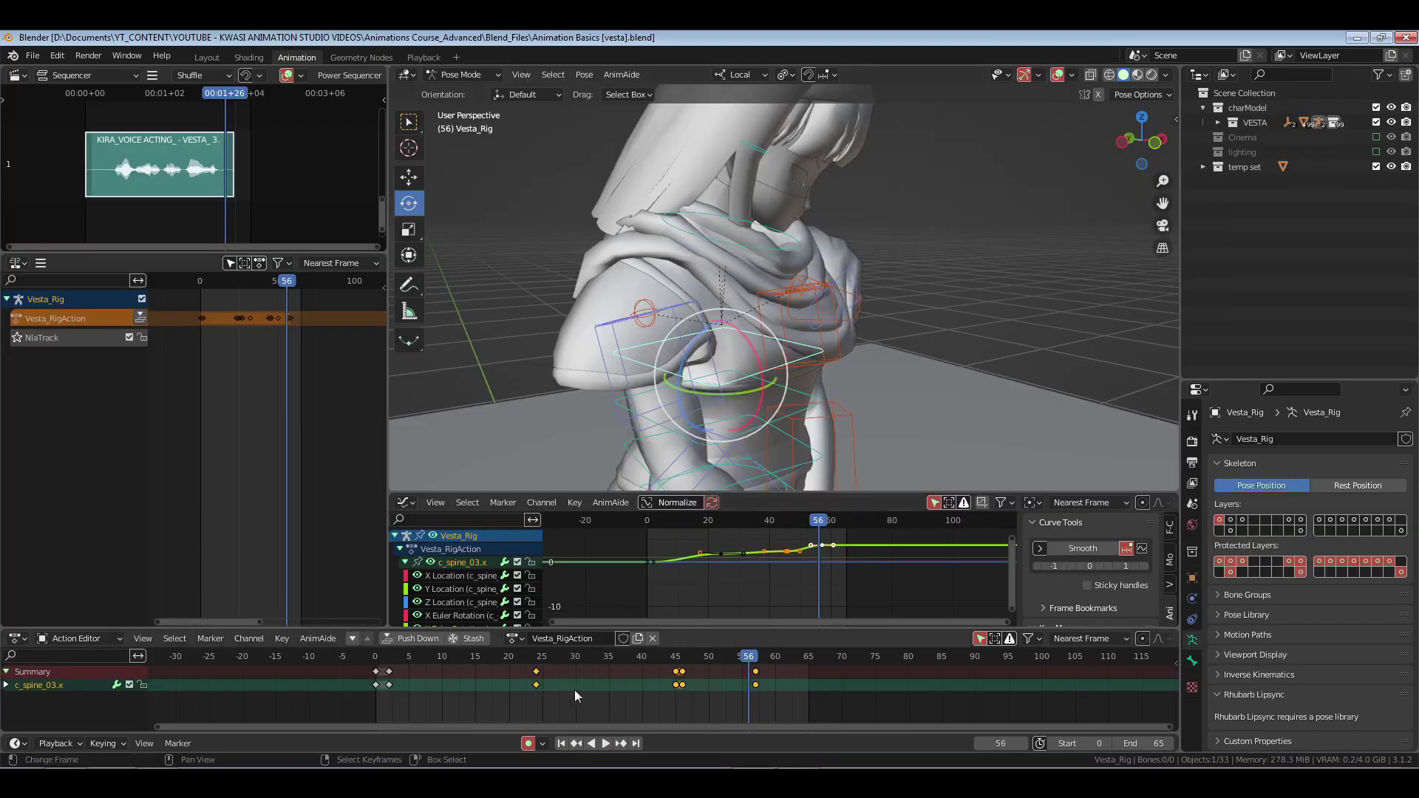
{"action": "key", "text": "space"}
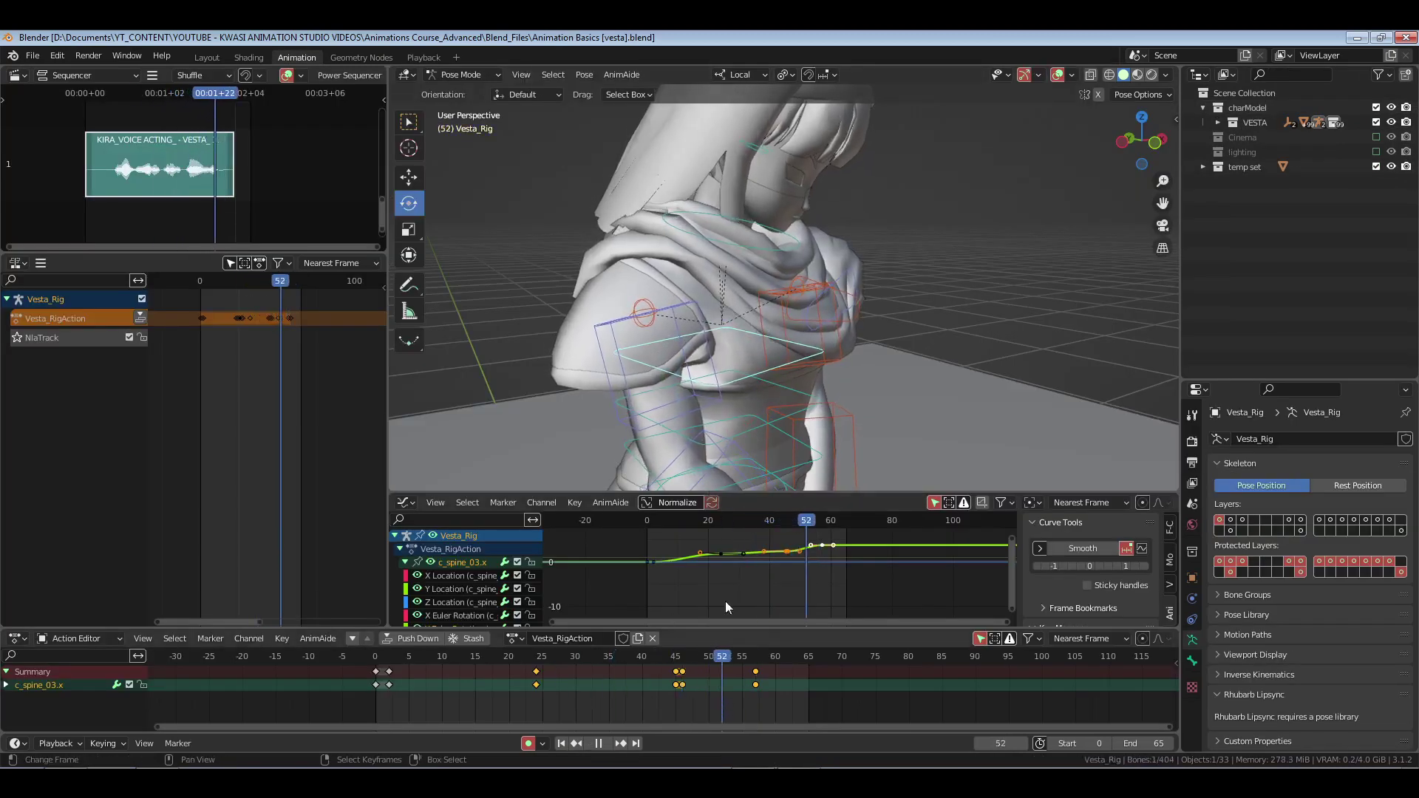
{"action": "key", "text": "space"}
- Select the c_head.x bone and delete its stray keyframe at frame 52
{"action": "right_click", "coordinate": [755, 148]}
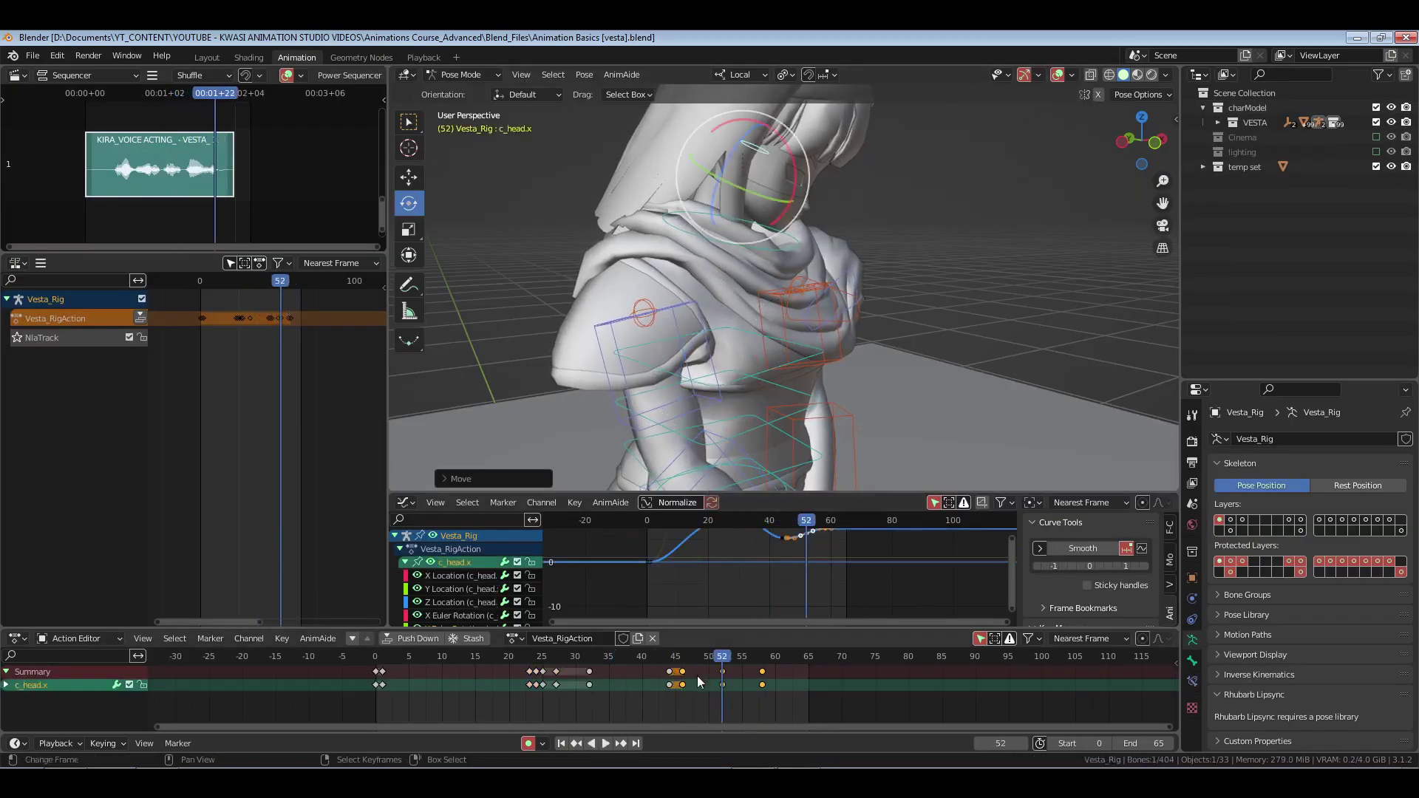
{"action": "right_click_drag", "start_coordinate": [697, 675], "coordinate": [735, 705]}
{"action": "key", "text": "x"}
{"action": "left_click", "coordinate": [692, 704]}
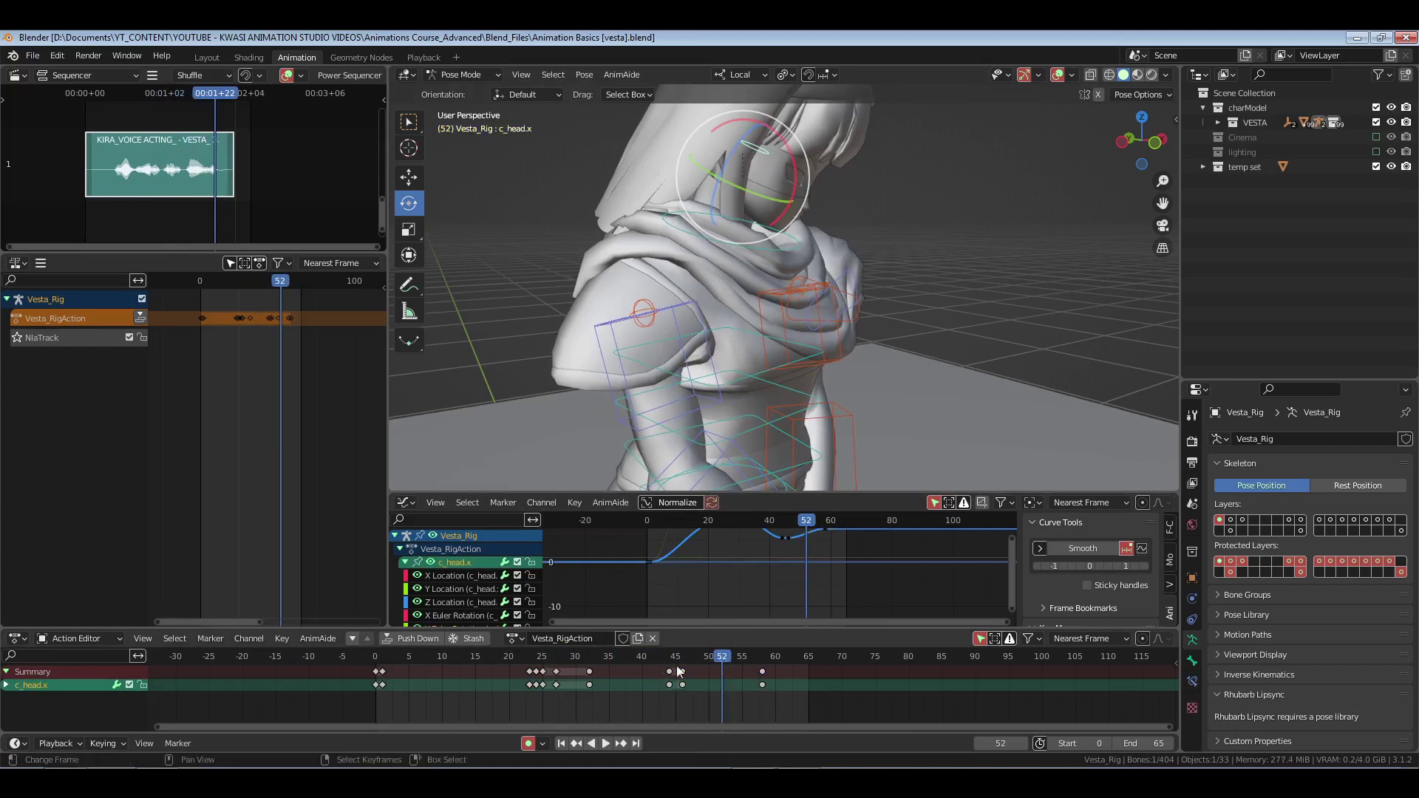
- Scrub the head movement and retime the last two c_head.x keyframes to frames 49 and 63
{"action": "left_click_drag", "start_coordinate": [584, 696], "coordinate": [762, 706]}
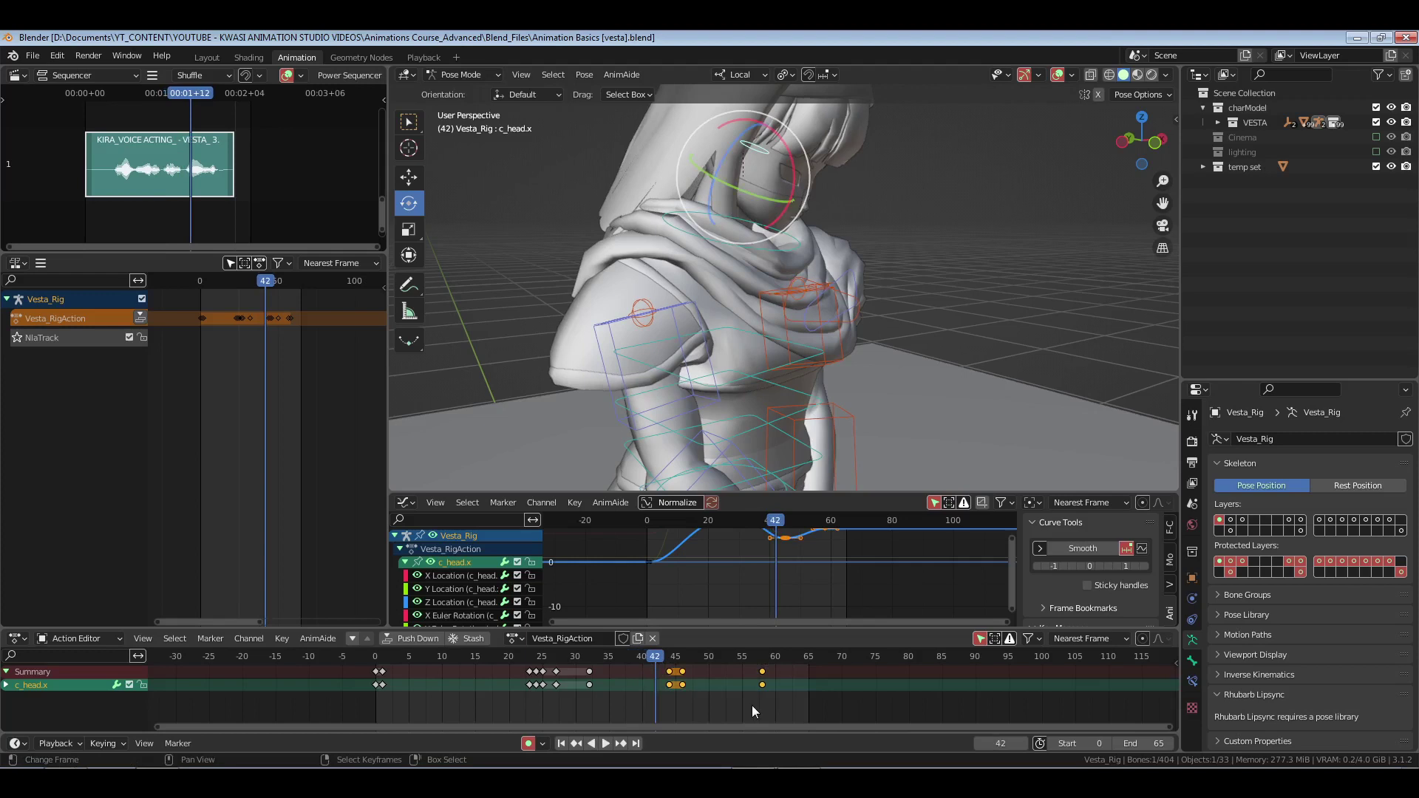
{"action": "right_click_drag", "start_coordinate": [675, 662], "coordinate": [770, 717]}
{"action": "key", "text": "g"}
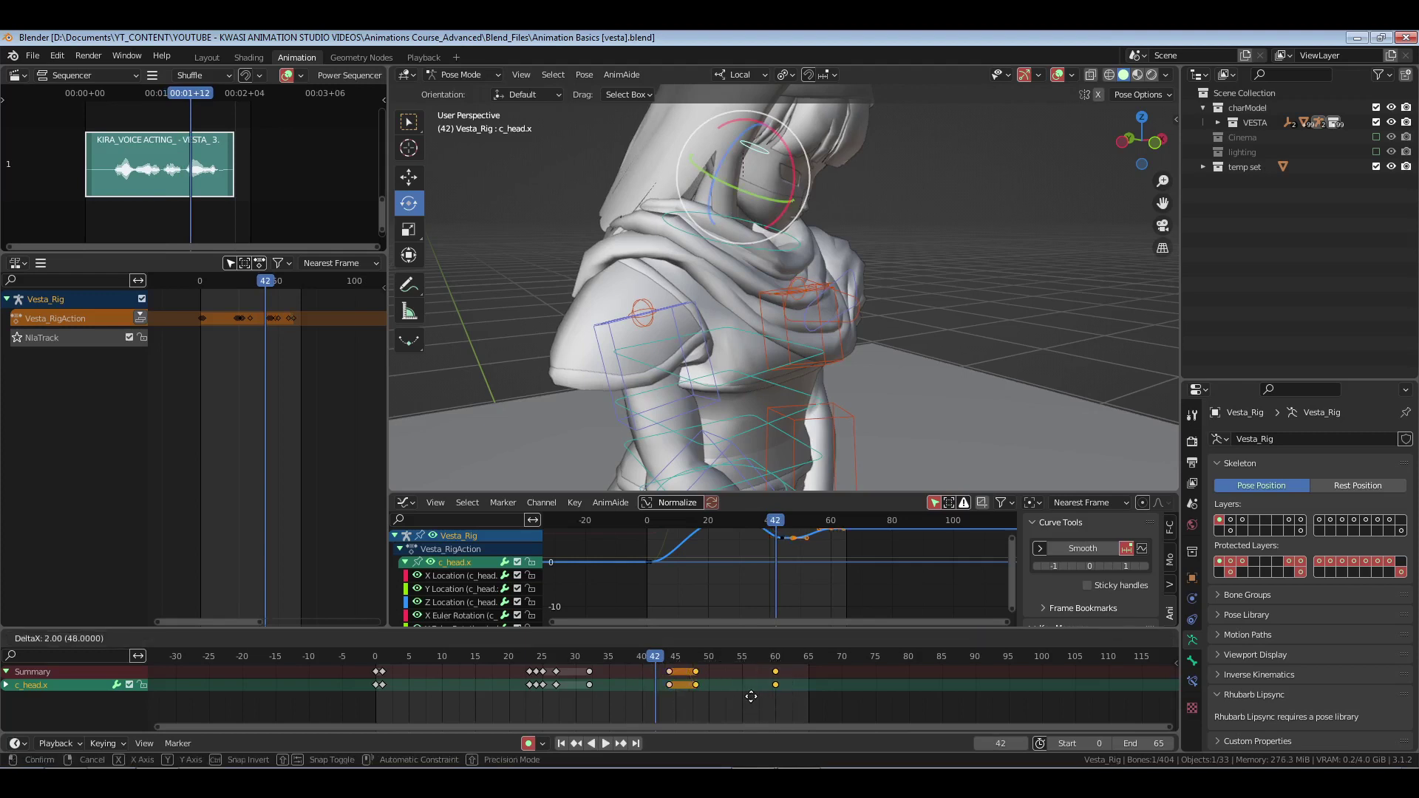
{"action": "left_click", "coordinate": [753, 696]}
{"action": "left_click_drag", "start_coordinate": [758, 658], "coordinate": [819, 711]}
{"action": "key", "text": "g"}
{"action": "left_click", "coordinate": [748, 695]}
- Move the playhead to frame 72 and extend the scene's end frame to 75
{"action": "left_click", "coordinate": [702, 706]}
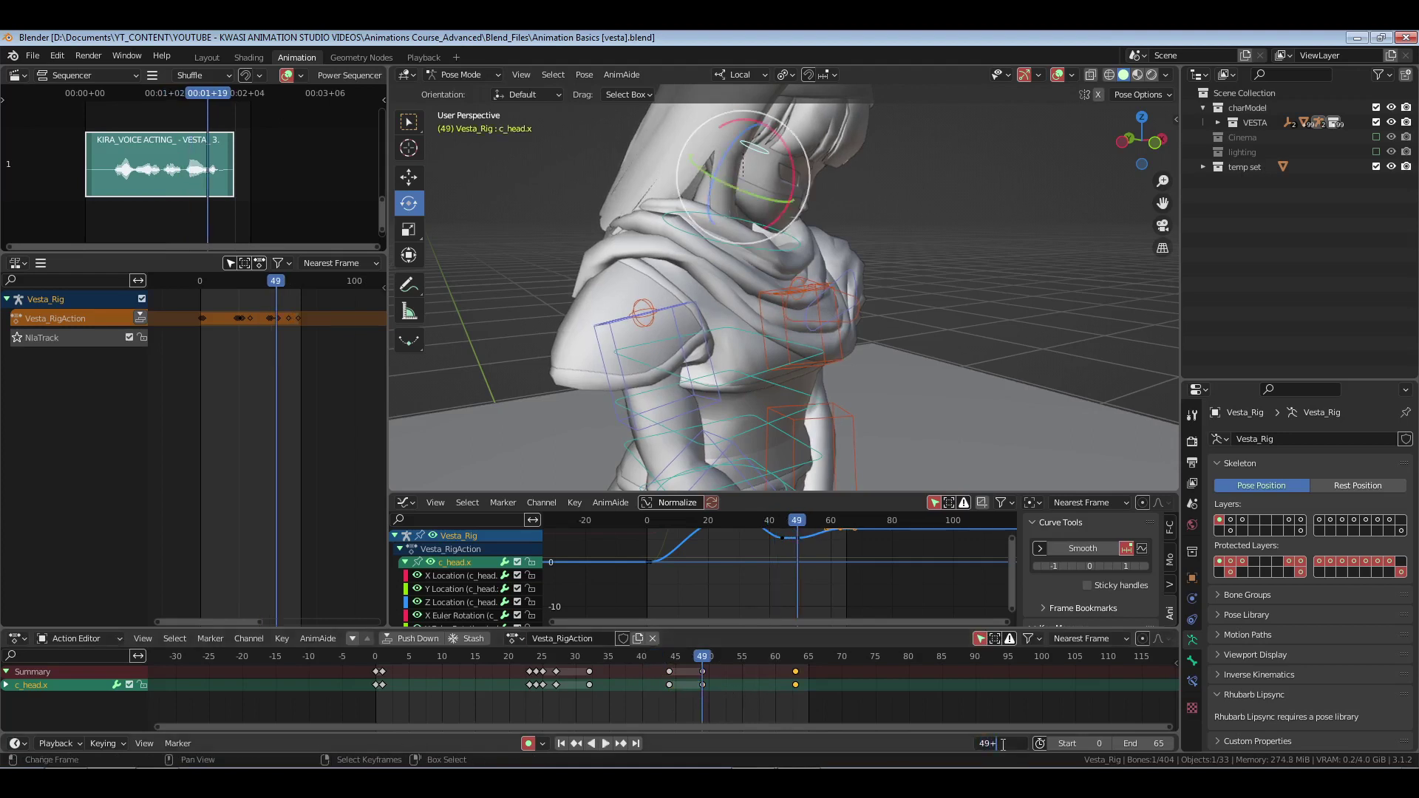
{"action": "left_click_drag", "start_coordinate": [1003, 744], "coordinate": [1001, 744]}
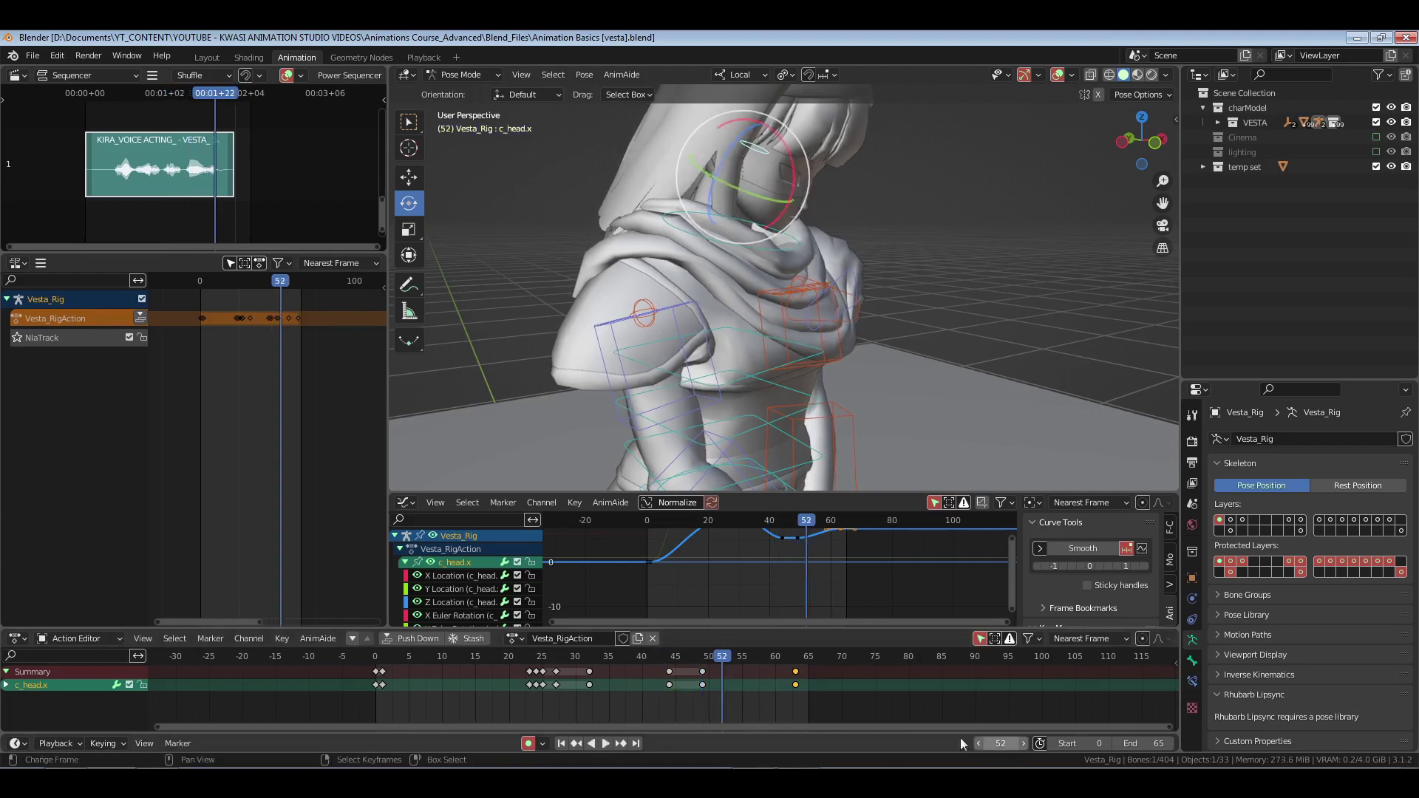
{"action": "left_click", "coordinate": [702, 698]}
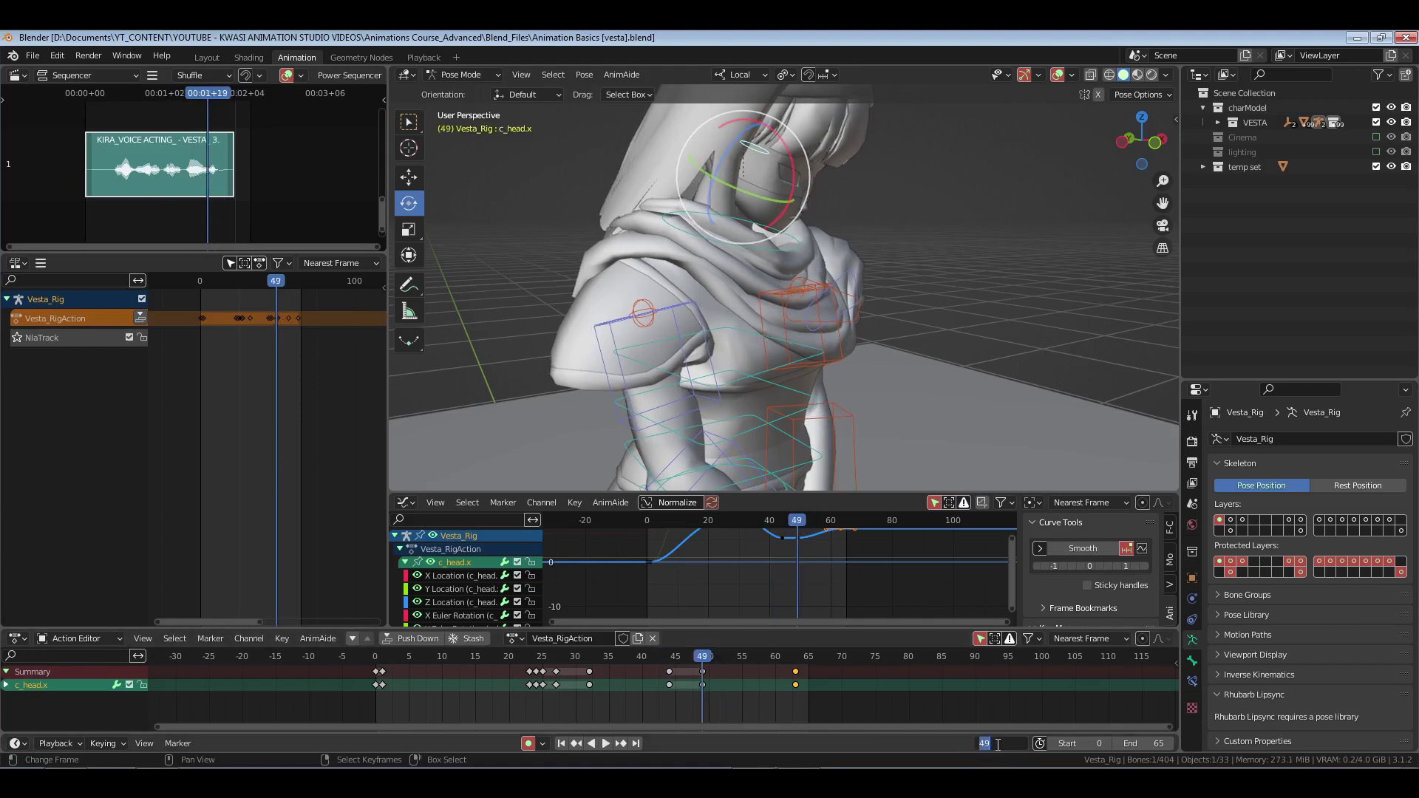
{"action": "left_click_drag", "start_coordinate": [996, 744], "coordinate": [997, 743]}
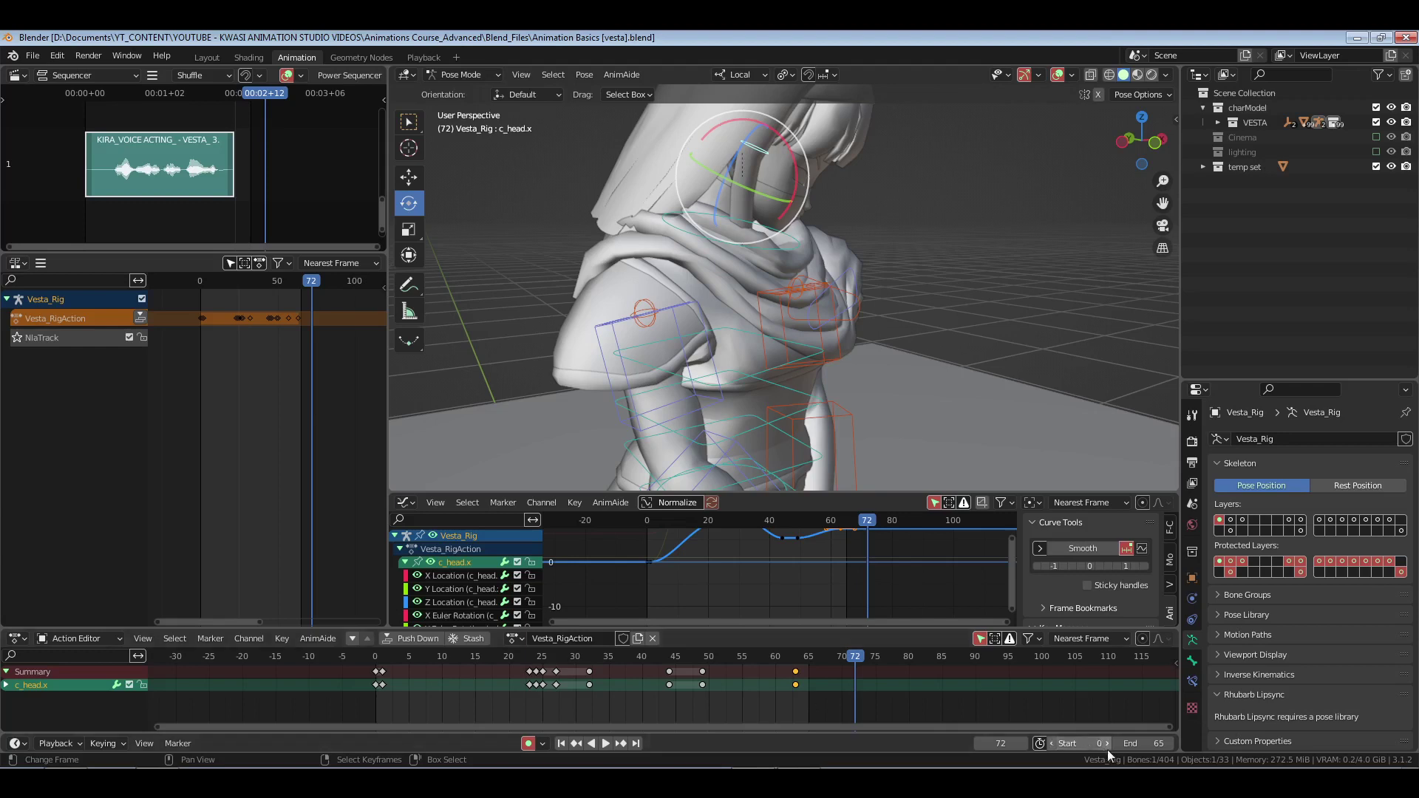
{"action": "left_click", "coordinate": [1146, 743]}
{"action": "type", "text": "75"}
{"action": "key", "text": "Return"}
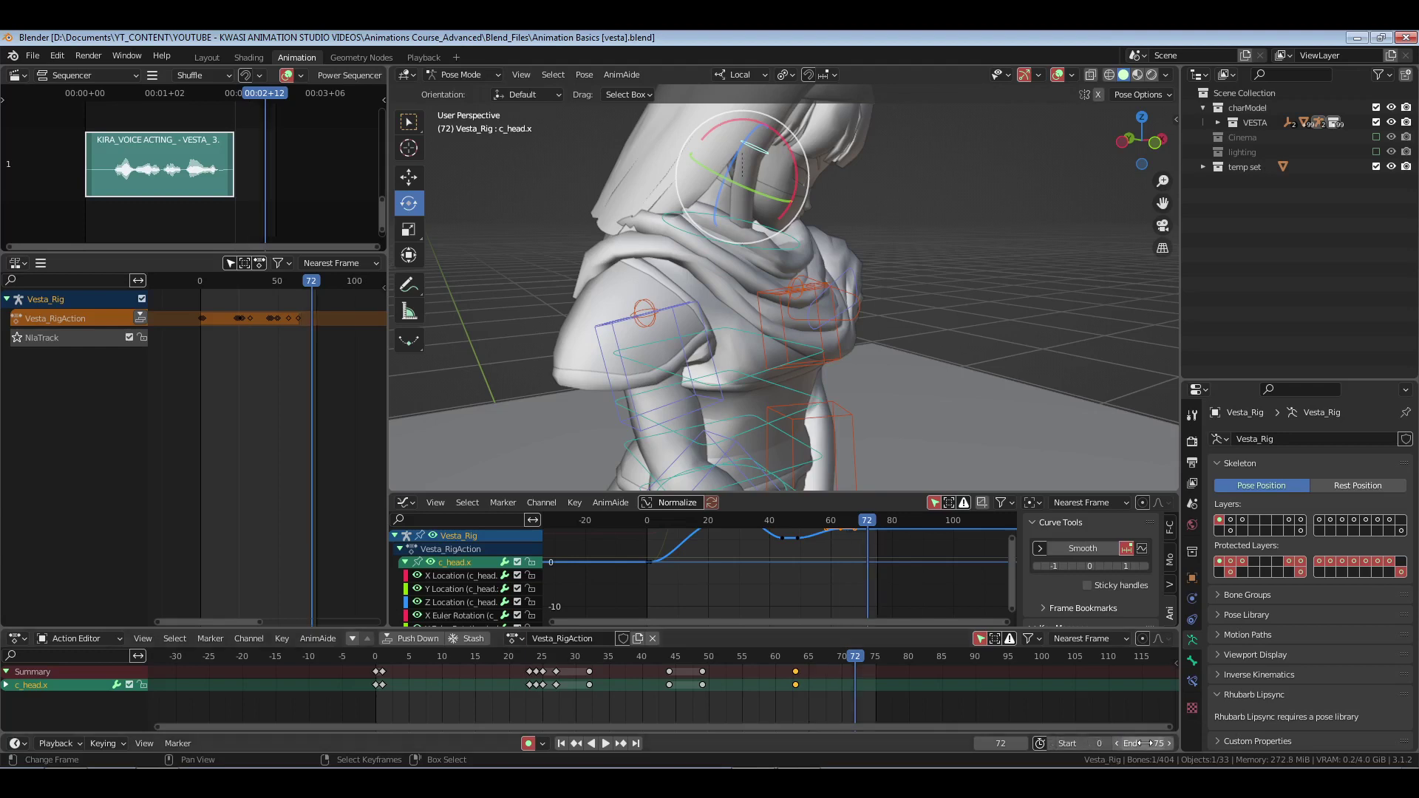
- Save the file, play the animation from frame 0 in the Playback workspace, and return to the Animation workspace
{"action": "key", "text": "shift+Left"}
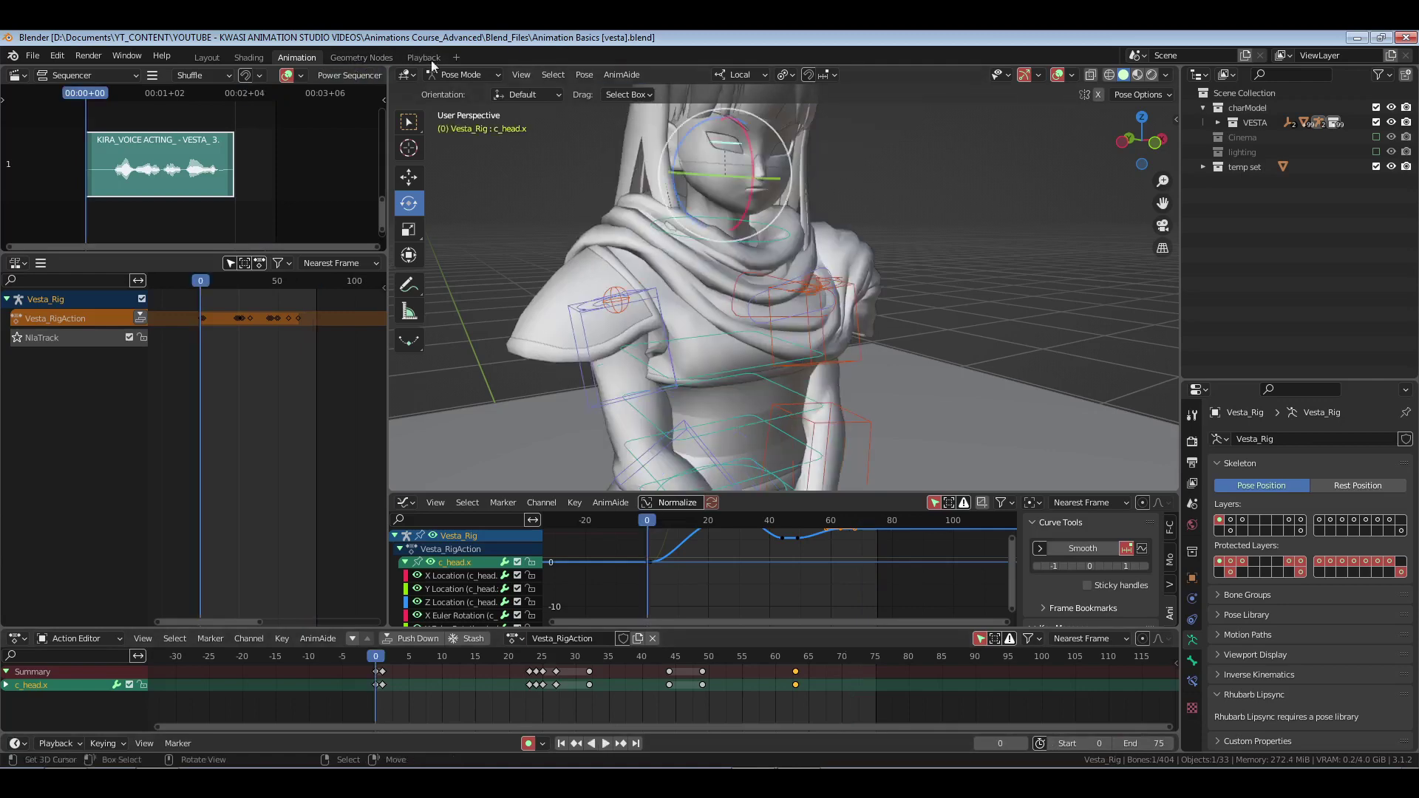
{"action": "key", "text": "ctrl+Page_Down"}
{"action": "key", "text": "ctrl+Page_Down"}
{"action": "key", "text": "ctrl+s"}
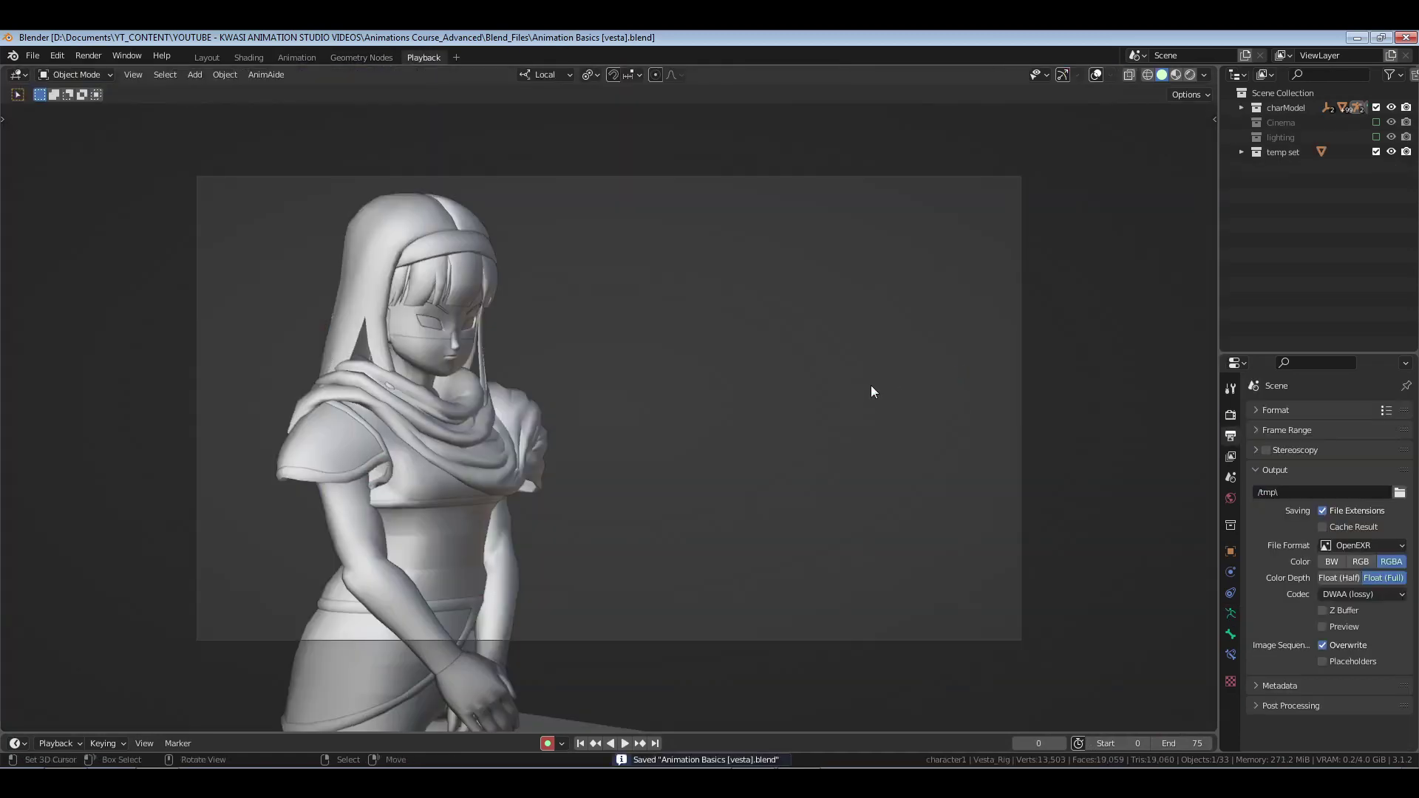
{"action": "key", "text": "space"}
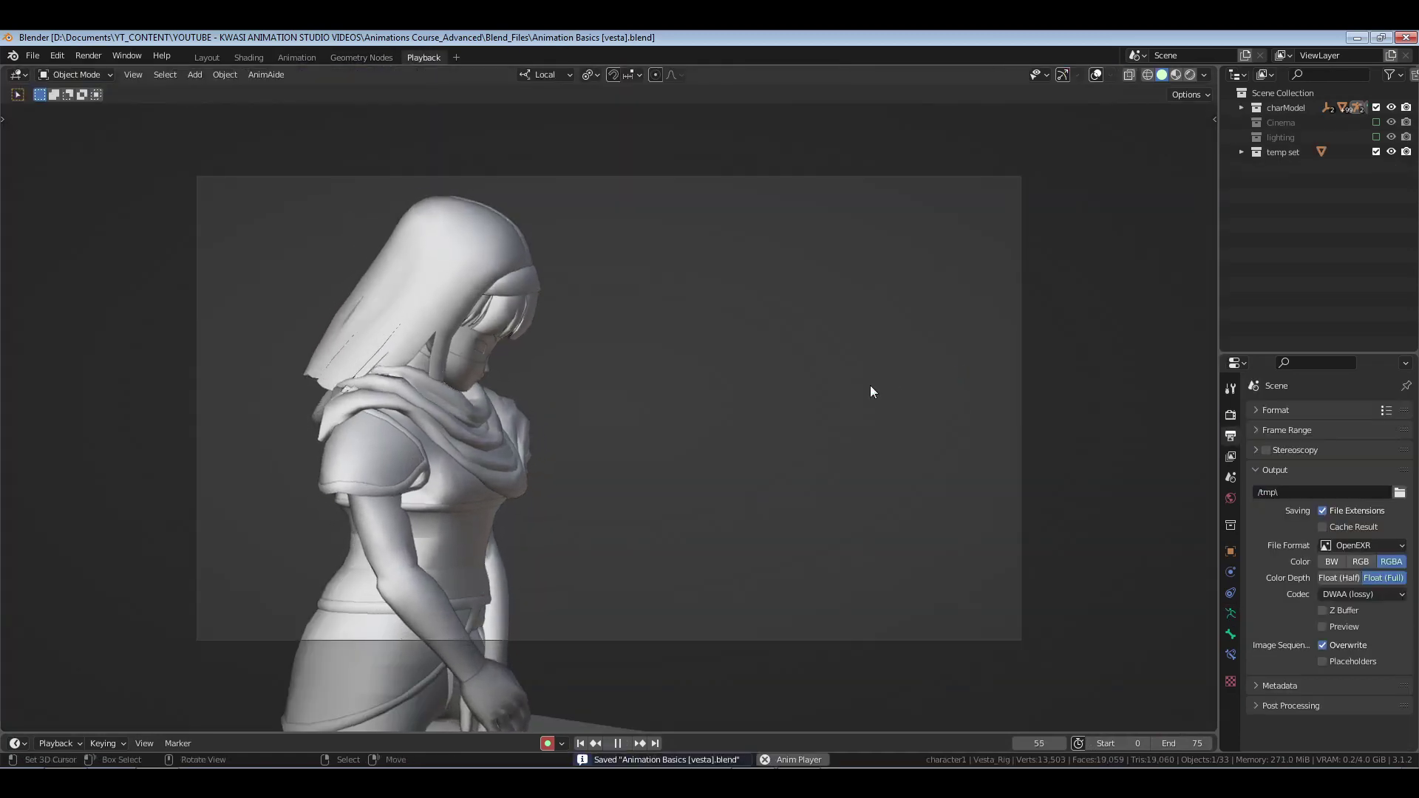
{"action": "key", "text": "space"}
{"action": "left_click", "coordinate": [300, 57]}
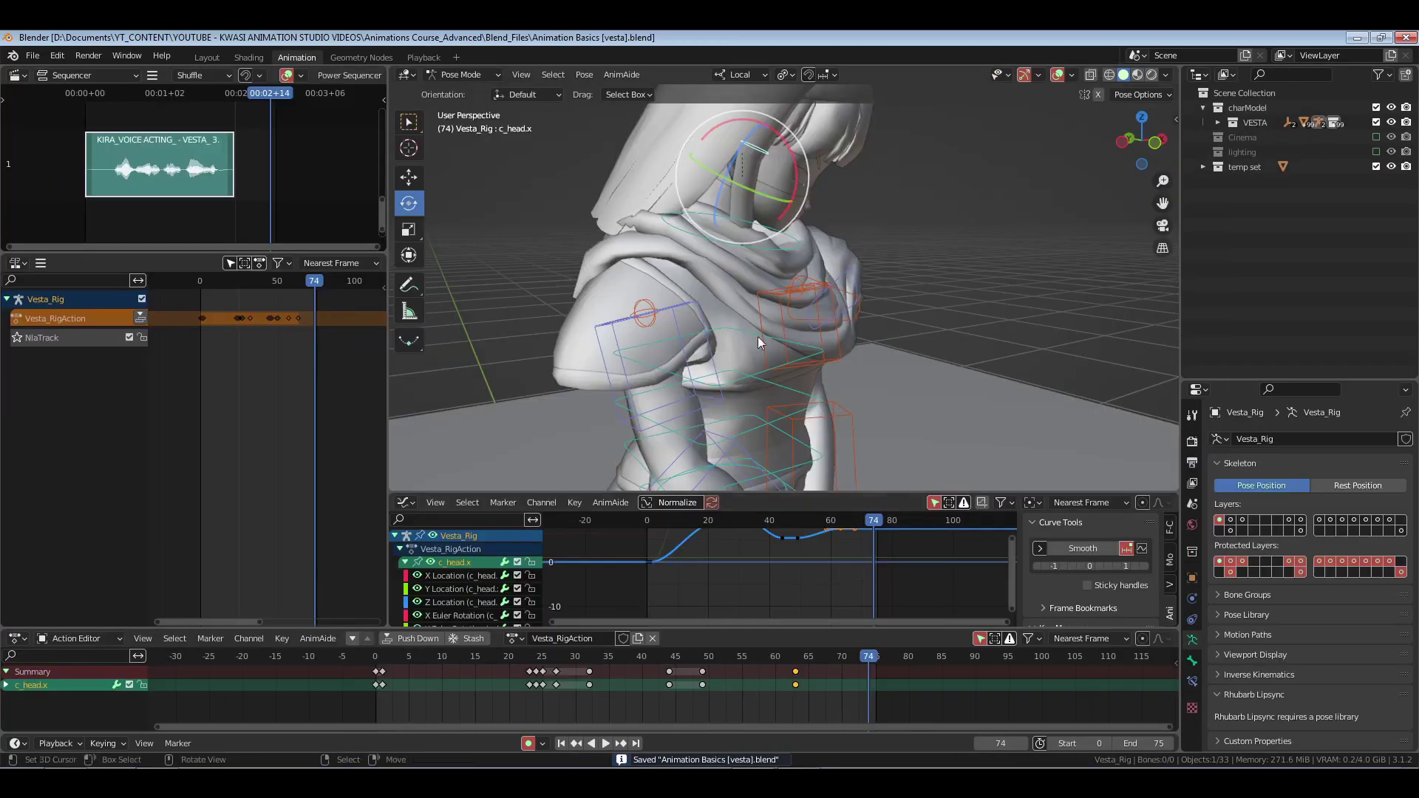
- Select the c_spine_03.x bone and move its last two keyframes 5 frames later, to frames 51 and 62
{"action": "left_click", "coordinate": [728, 340]}
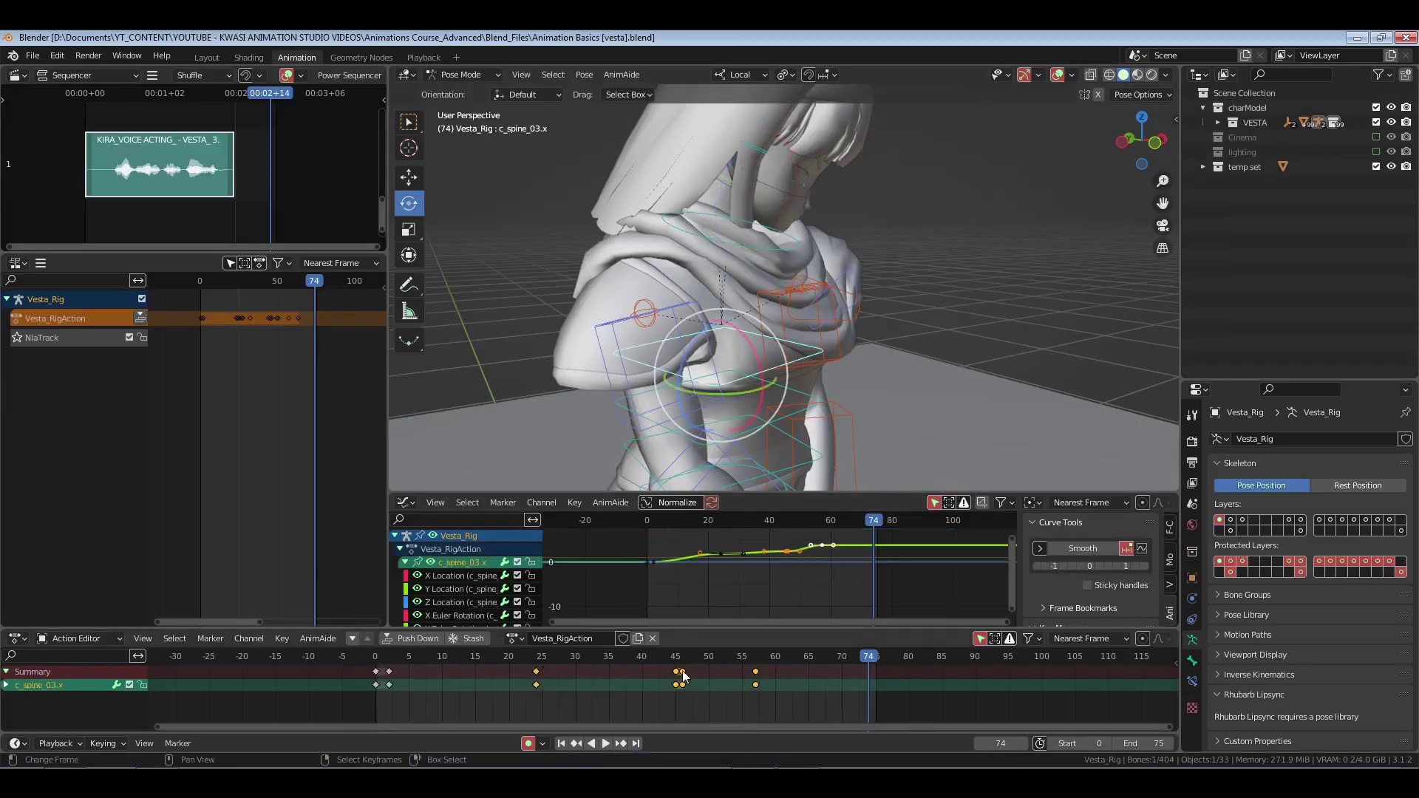
{"action": "left_click_drag", "start_coordinate": [803, 660], "coordinate": [684, 707]}
{"action": "key", "text": "g"}
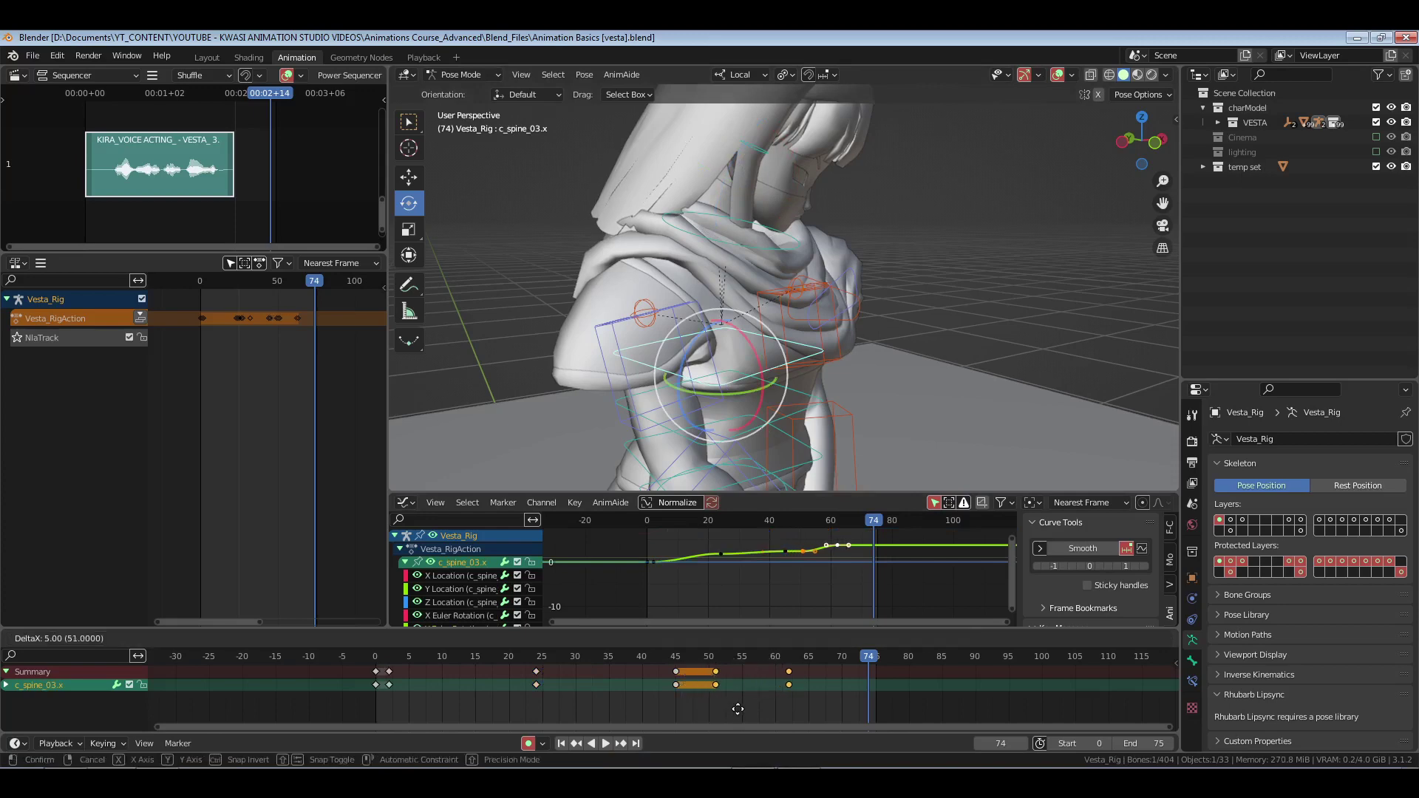
{"action": "left_click", "coordinate": [738, 709]}
- Save the file, replay the retimed spine motion from the first frame in the Playback workspace, and return to the Animation workspace
{"action": "key", "text": "shift+Left"}
{"action": "left_click", "coordinate": [423, 57]}
{"action": "key", "text": "ctrl+s"}
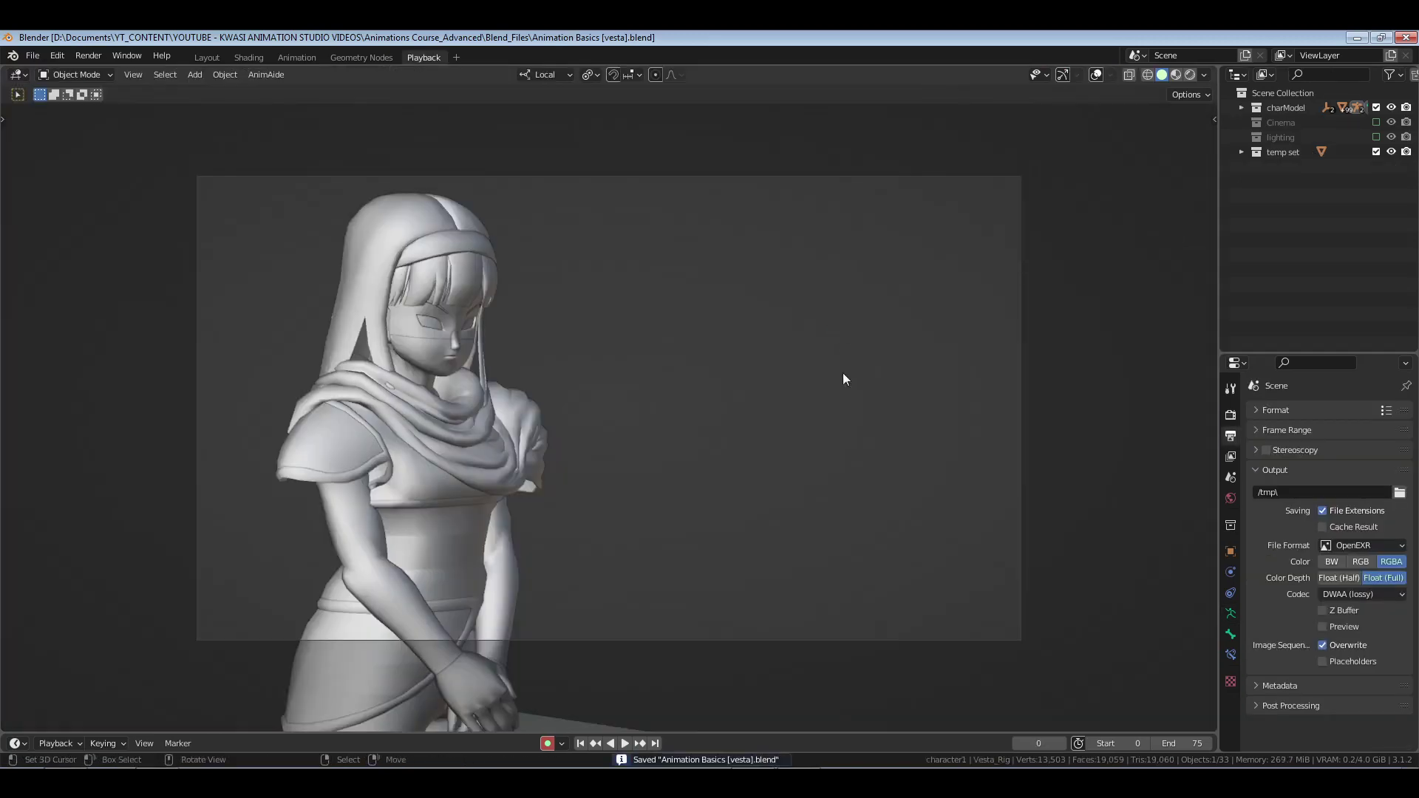
{"action": "key", "text": "space"}
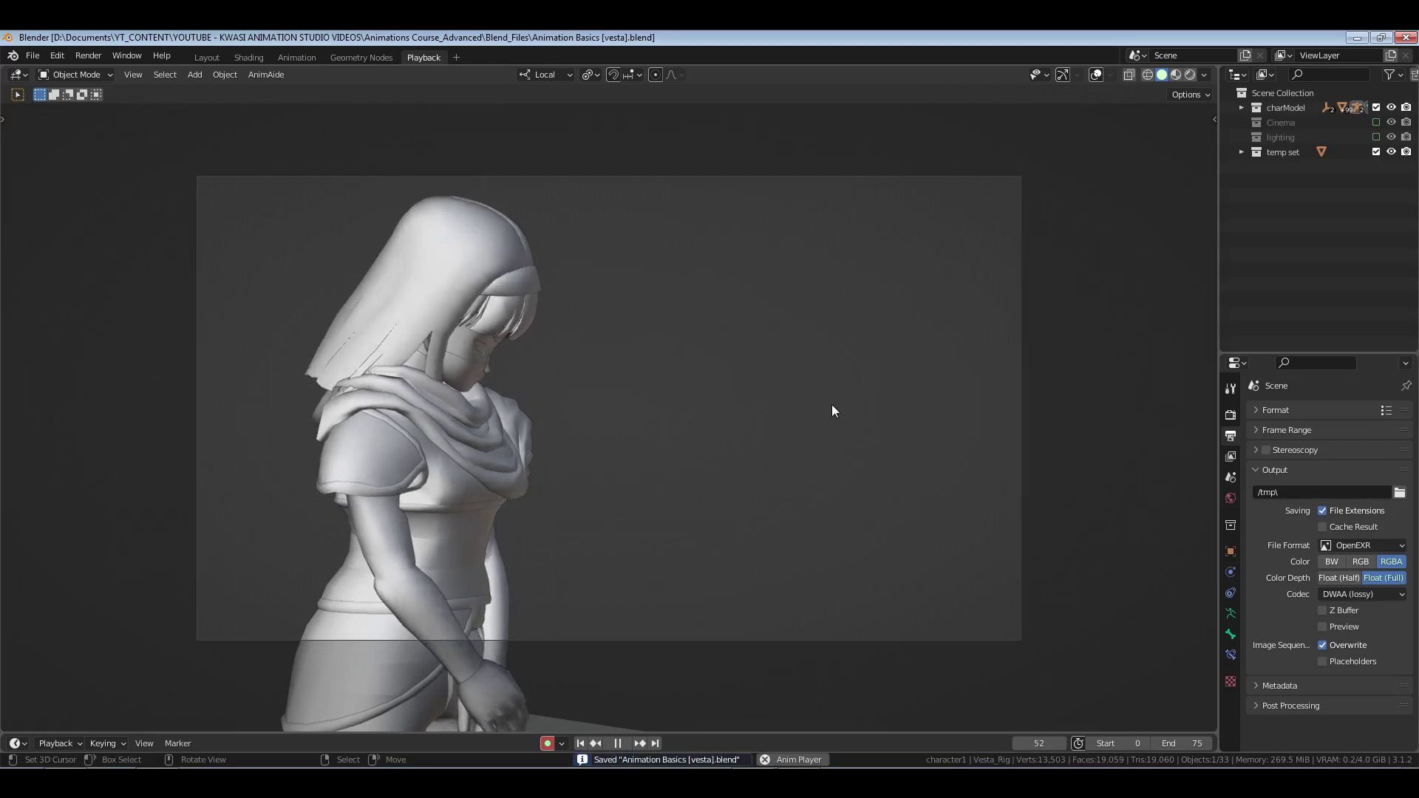
{"action": "key", "text": "space"}
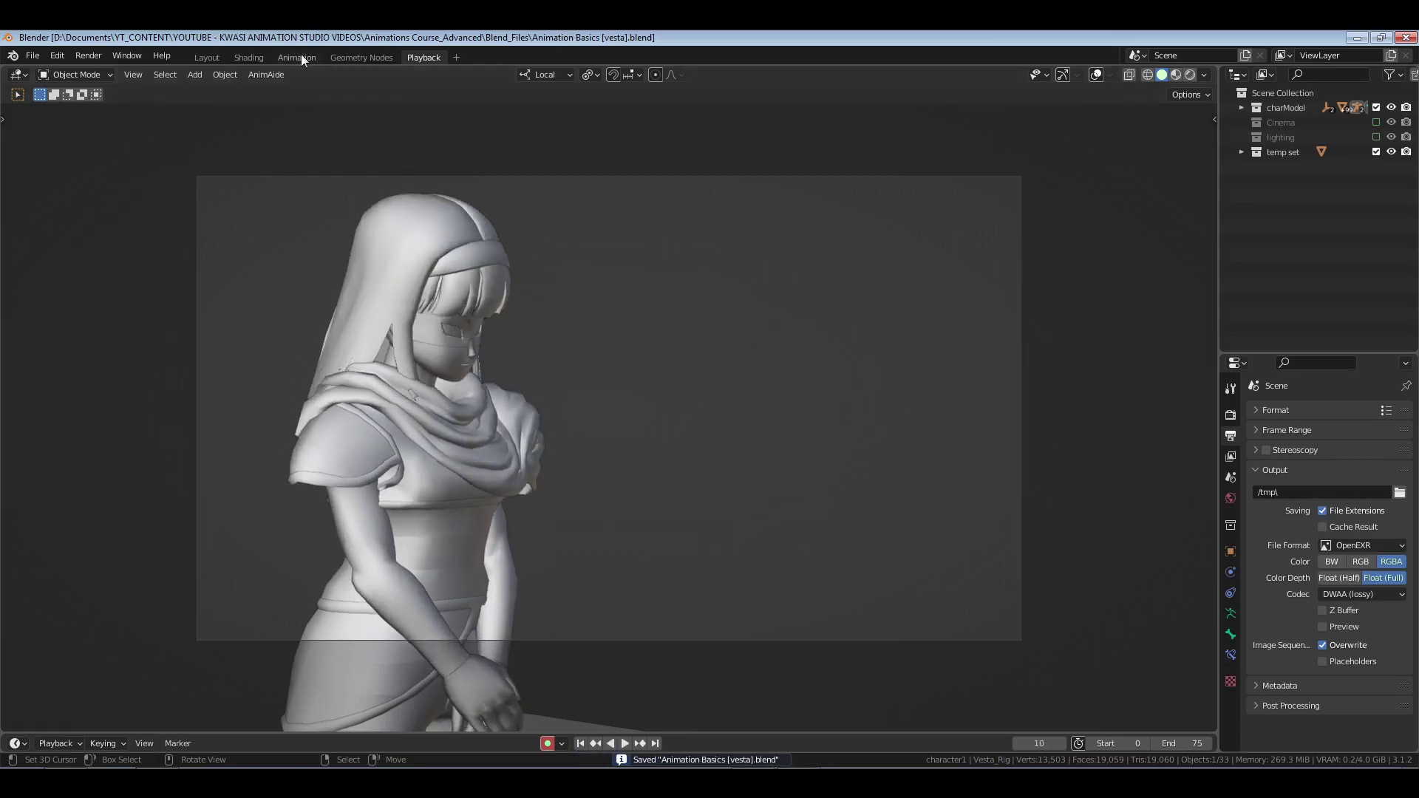
{"action": "left_click", "coordinate": [297, 58]}
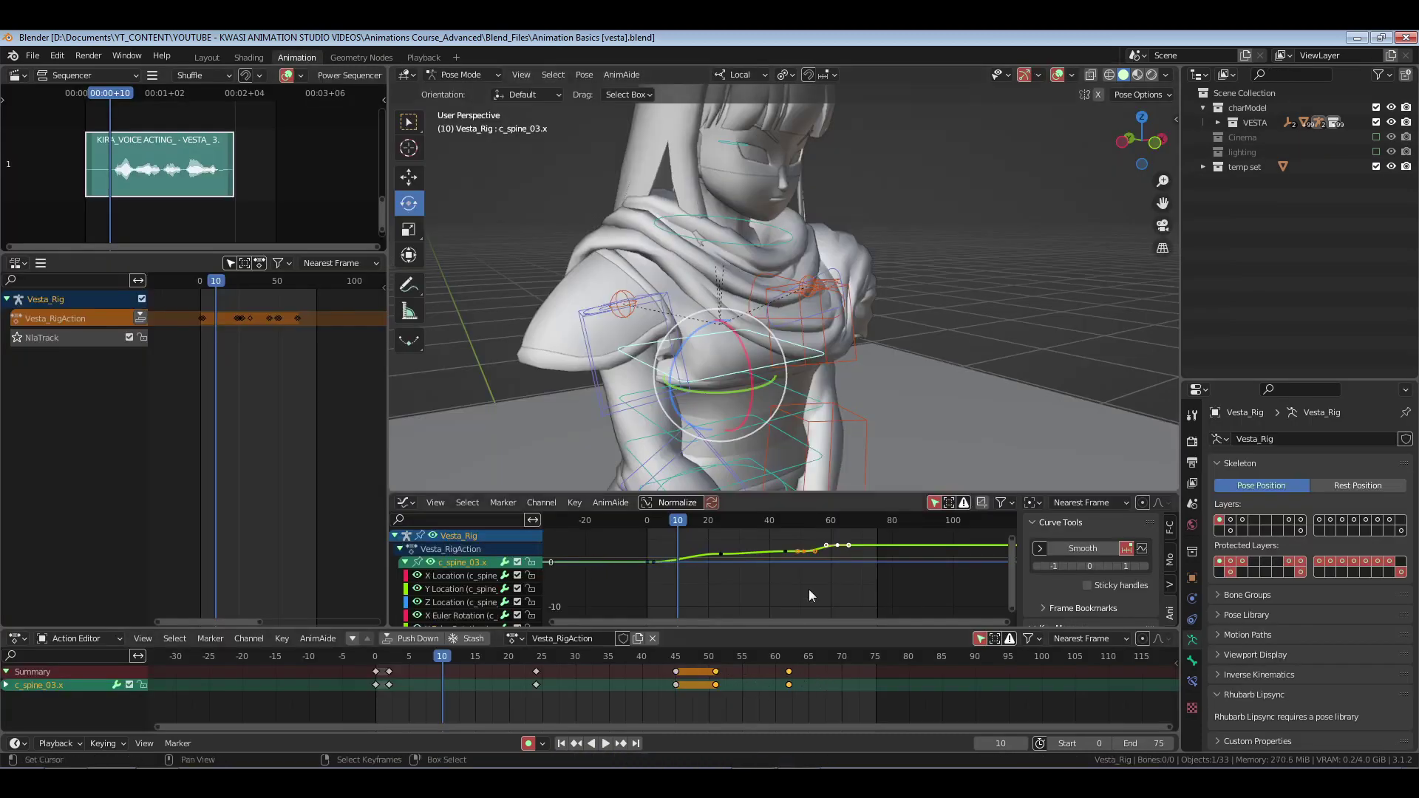
- Frame all c_spine_03.x curves in the graph editor and isolate the Y Euler Rotation curve
{"action": "key", "text": "a"}
{"action": "left_click", "coordinate": [766, 586]}
{"action": "key", "text": "a"}
{"action": "key", "text": "KP_Decimal"}
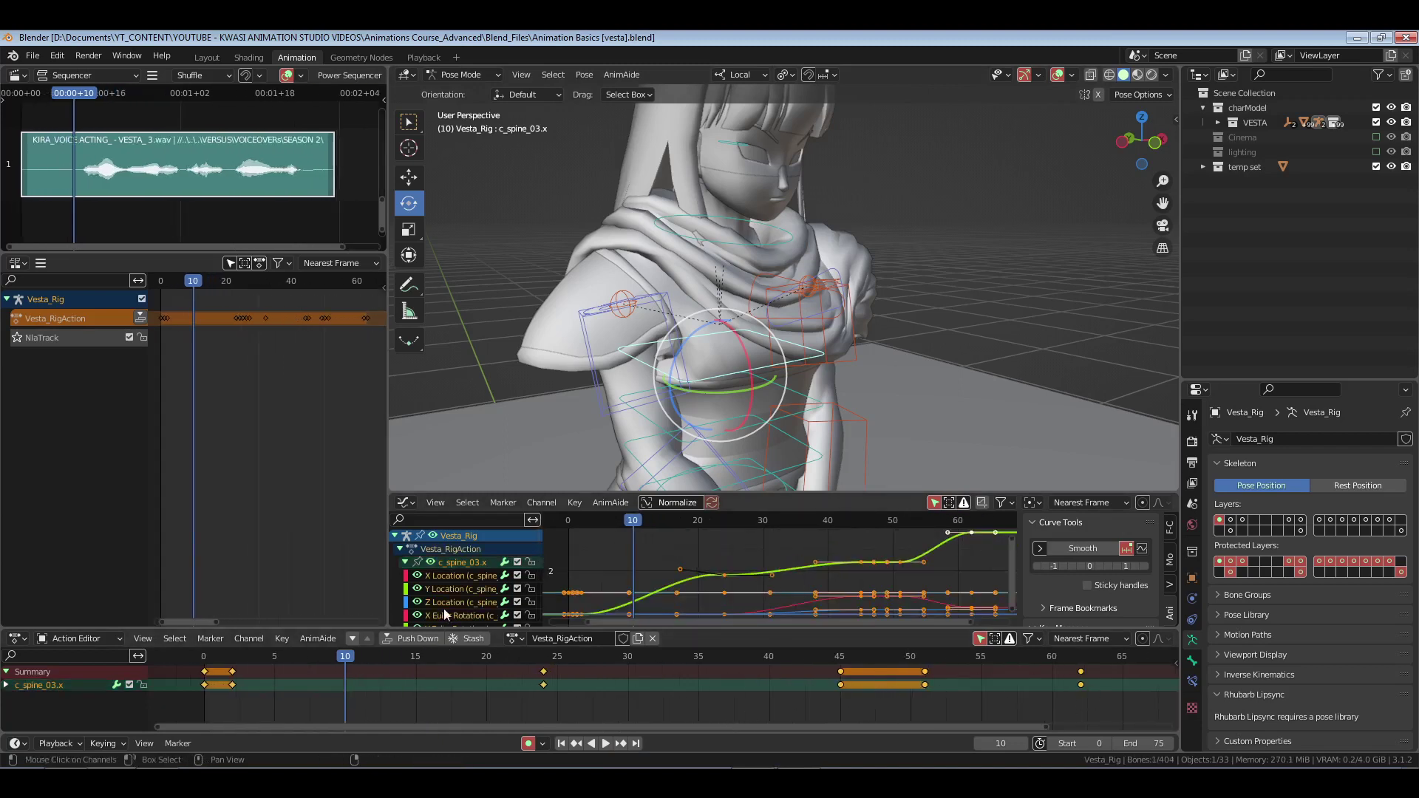
{"action": "scroll", "coordinate": [443, 609], "scroll_direction": "down", "scroll_amount": 1}
{"action": "scroll", "coordinate": [442, 597], "scroll_direction": "down", "scroll_amount": 2}
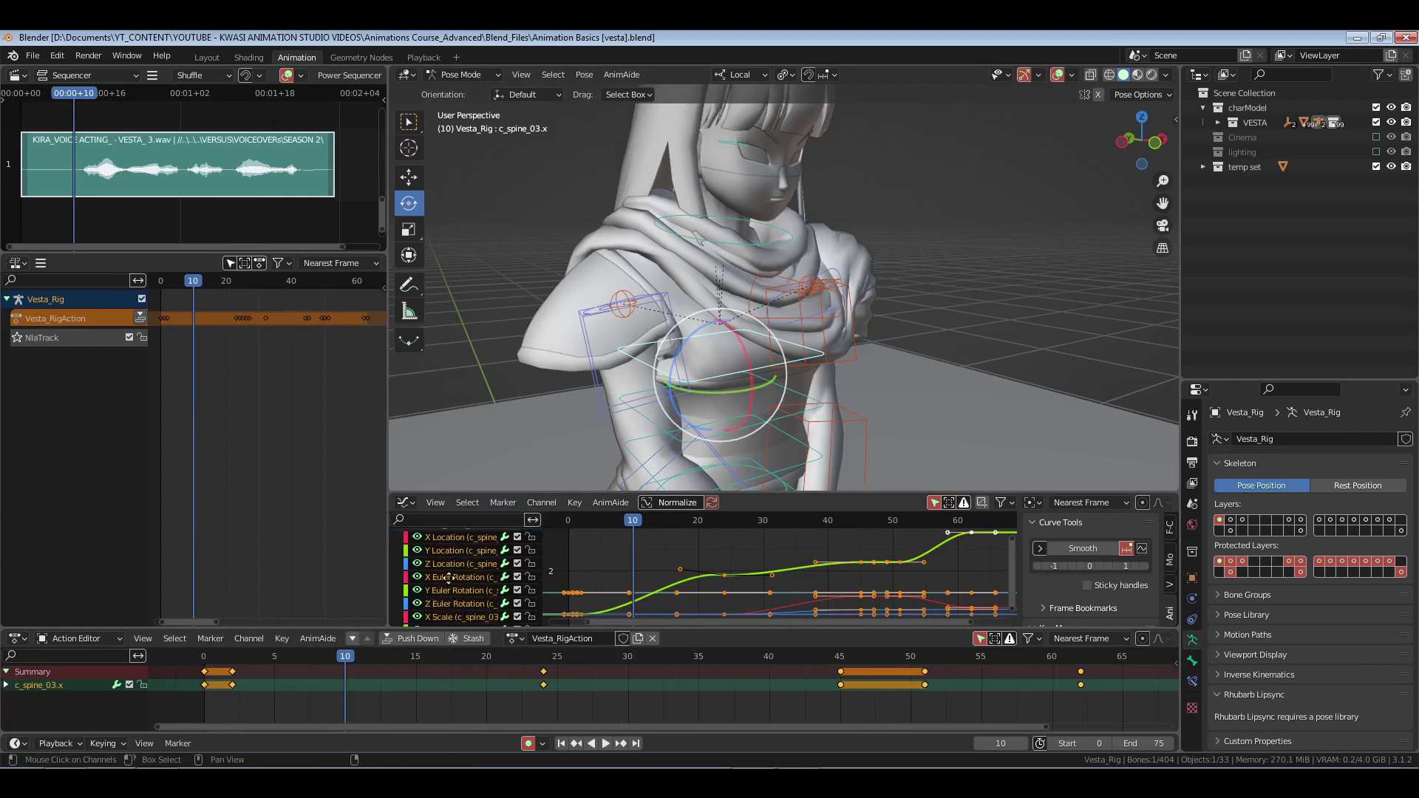
{"action": "left_click", "coordinate": [449, 584]}
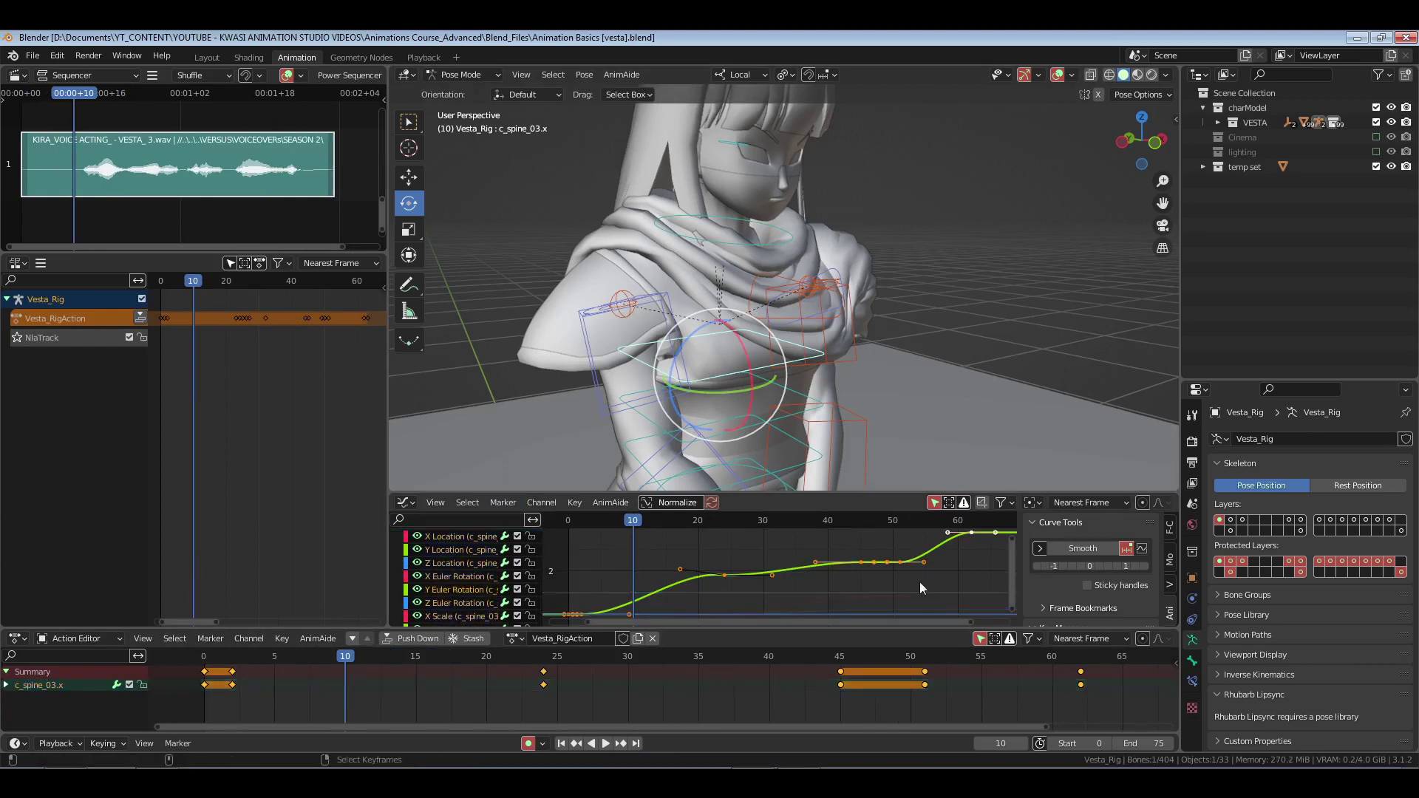
- Change the handle type of the last three keyframes on the c_spine_03.x Y Euler Rotation curve
{"action": "key", "text": "alt+a"}
{"action": "middle_click_drag", "start_coordinate": [923, 581], "coordinate": [849, 589]}
{"action": "right_click_drag", "start_coordinate": [921, 532], "coordinate": [776, 591]}
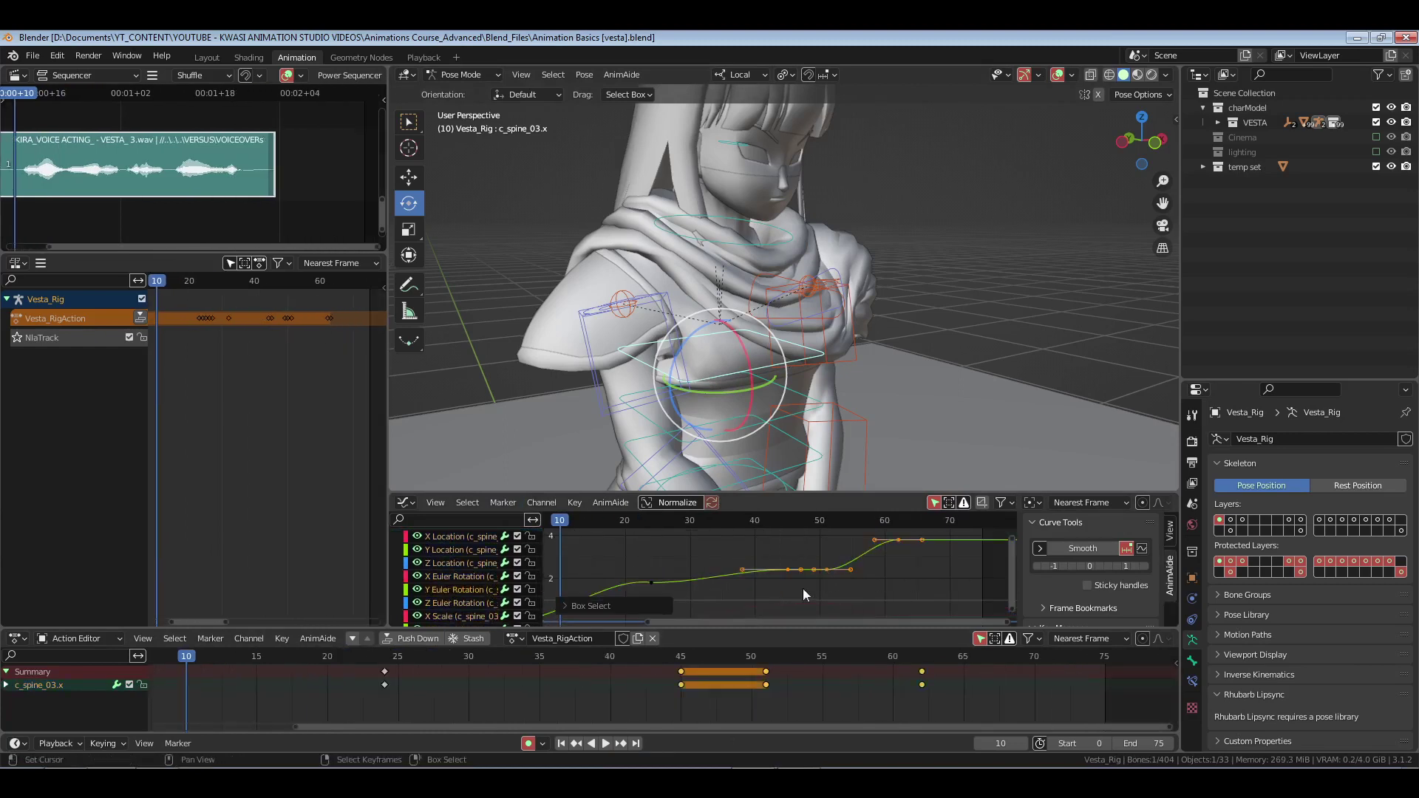
{"action": "key", "text": "v"}
{"action": "left_click", "coordinate": [882, 589]}
- Smooth the last three c_spine_03.x Y Euler Rotation keyframes with the Smooth curve tool, with Sticky handles enabled
{"action": "left_click_drag", "start_coordinate": [949, 537], "coordinate": [771, 579]}
{"action": "left_click", "coordinate": [922, 544]}
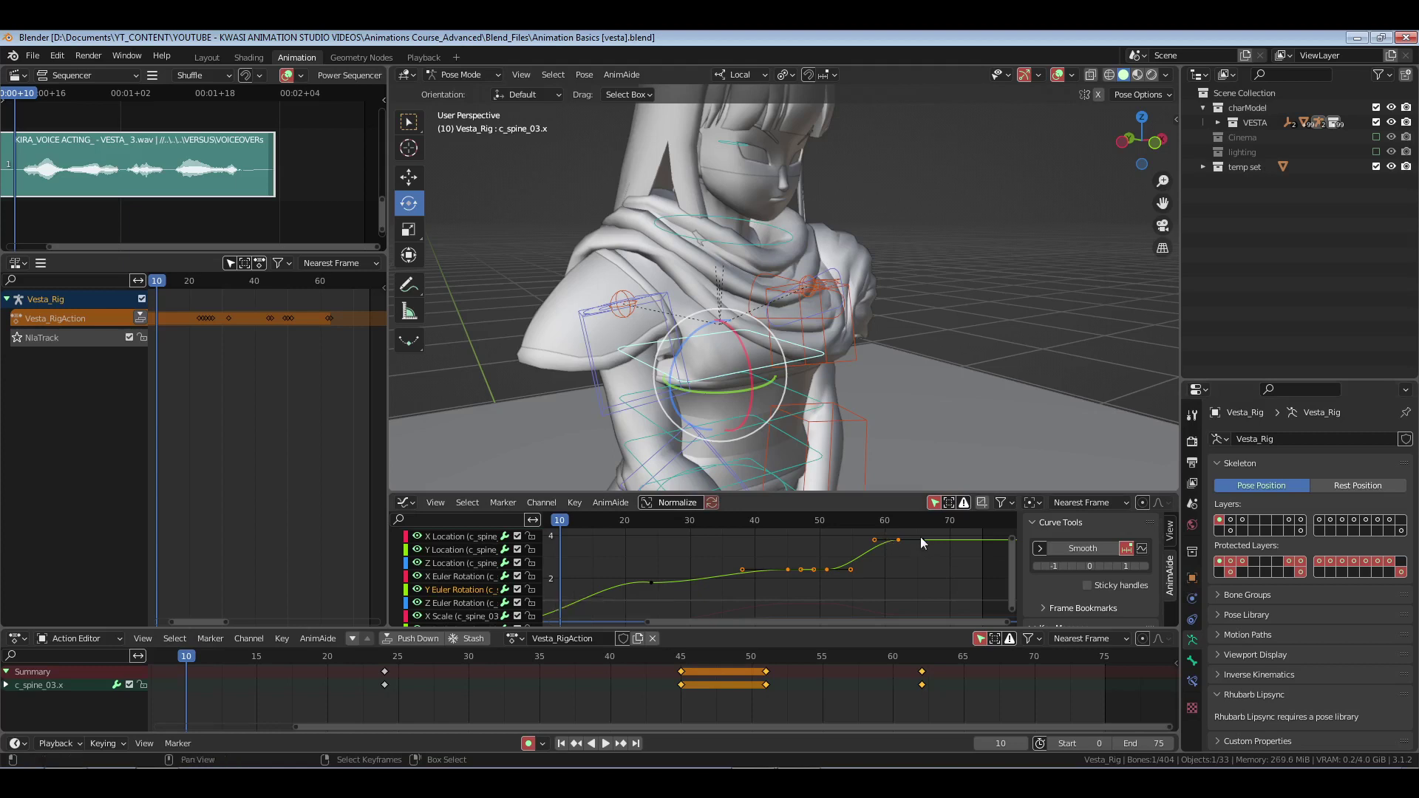
{"action": "left_click", "coordinate": [920, 540]}
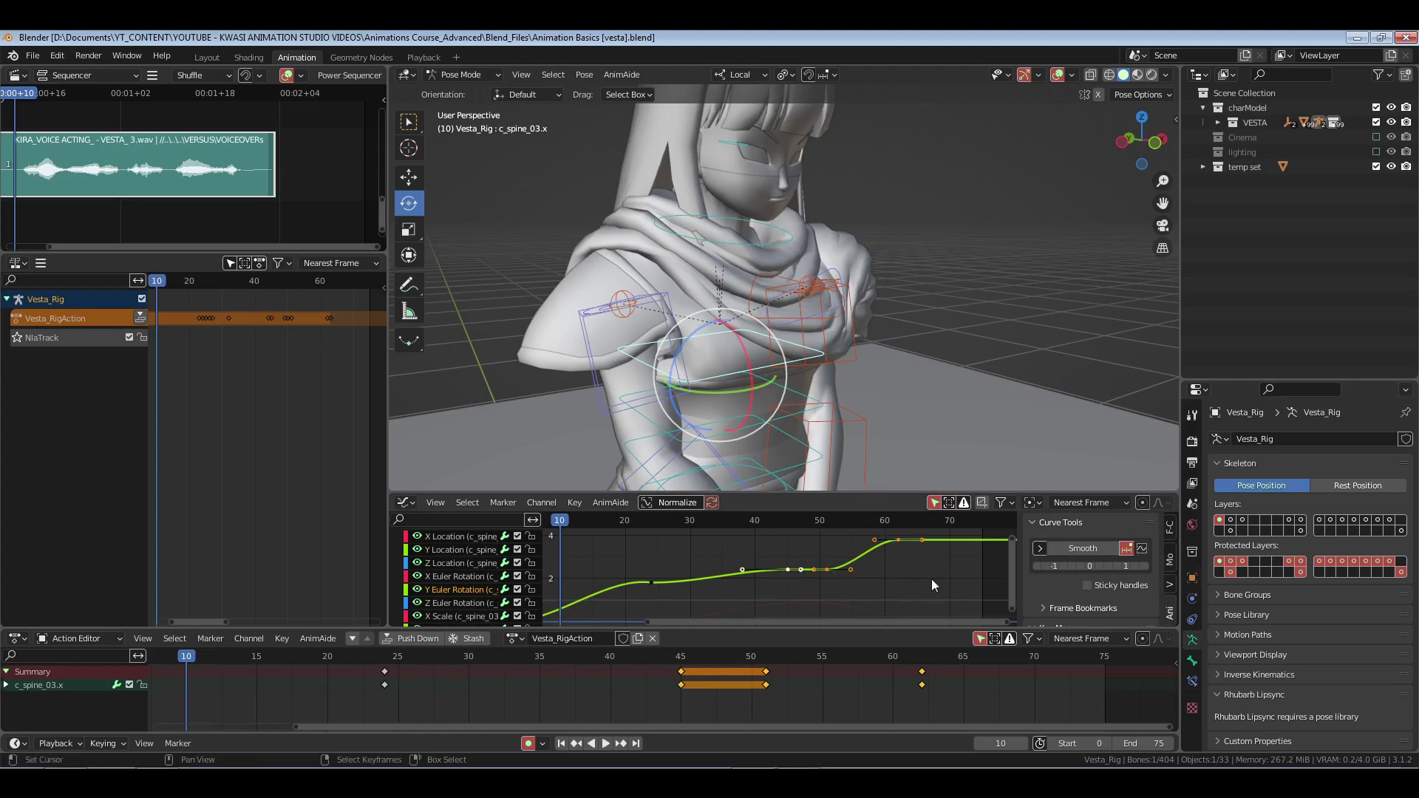
{"action": "right_click_drag", "start_coordinate": [971, 532], "coordinate": [654, 616]}
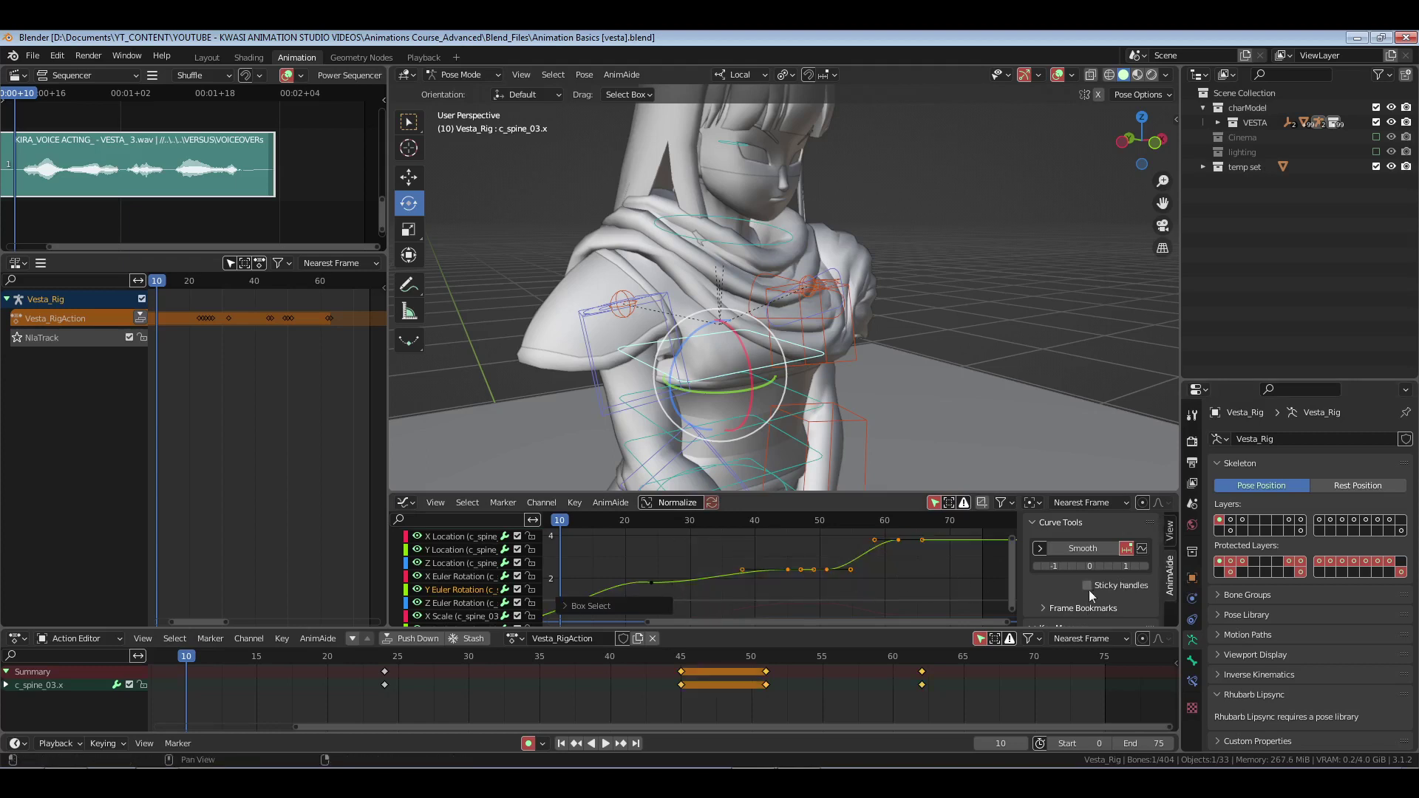
{"action": "left_click_drag", "start_coordinate": [1114, 565], "coordinate": [1106, 564]}
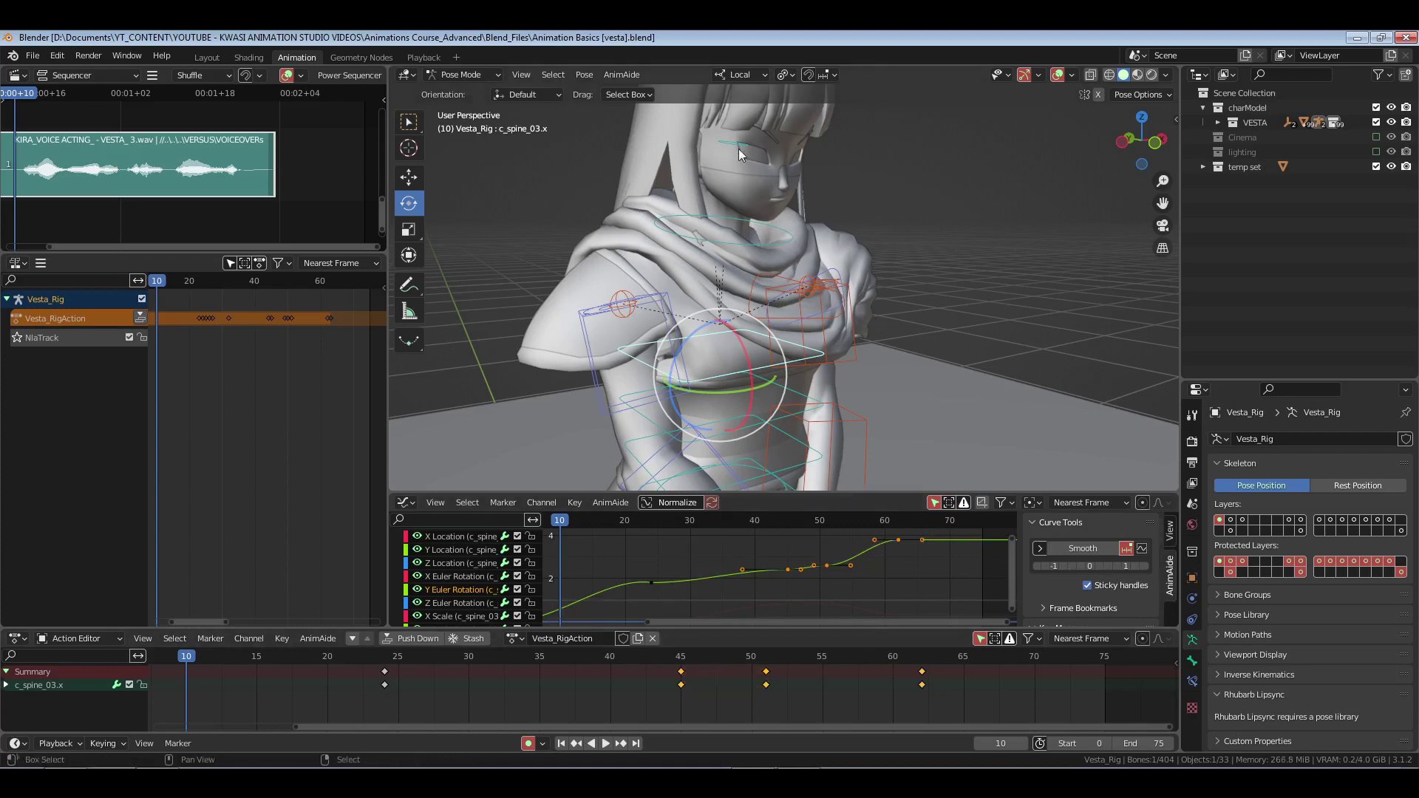
- Change the handle type of the last three c_head.x Z Euler Rotation keyframes and smooth them with the Smooth curve tool
{"action": "left_click", "coordinate": [720, 140]}
{"action": "key", "text": "a"}
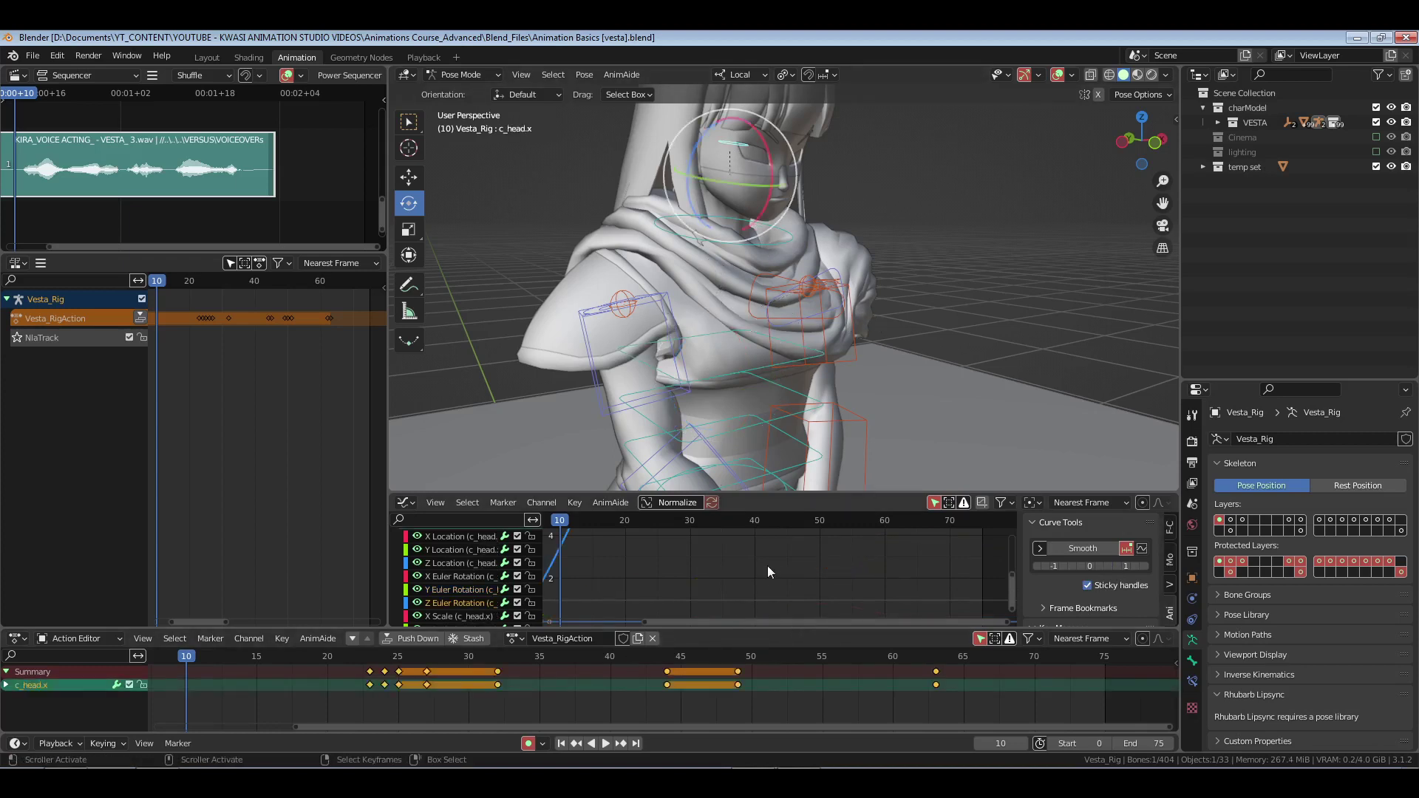
{"action": "key", "text": "Home"}
{"action": "middle_click_drag", "start_coordinate": [1013, 558], "coordinate": [980, 559]}
{"action": "left_click_drag", "start_coordinate": [988, 535], "coordinate": [807, 597]}
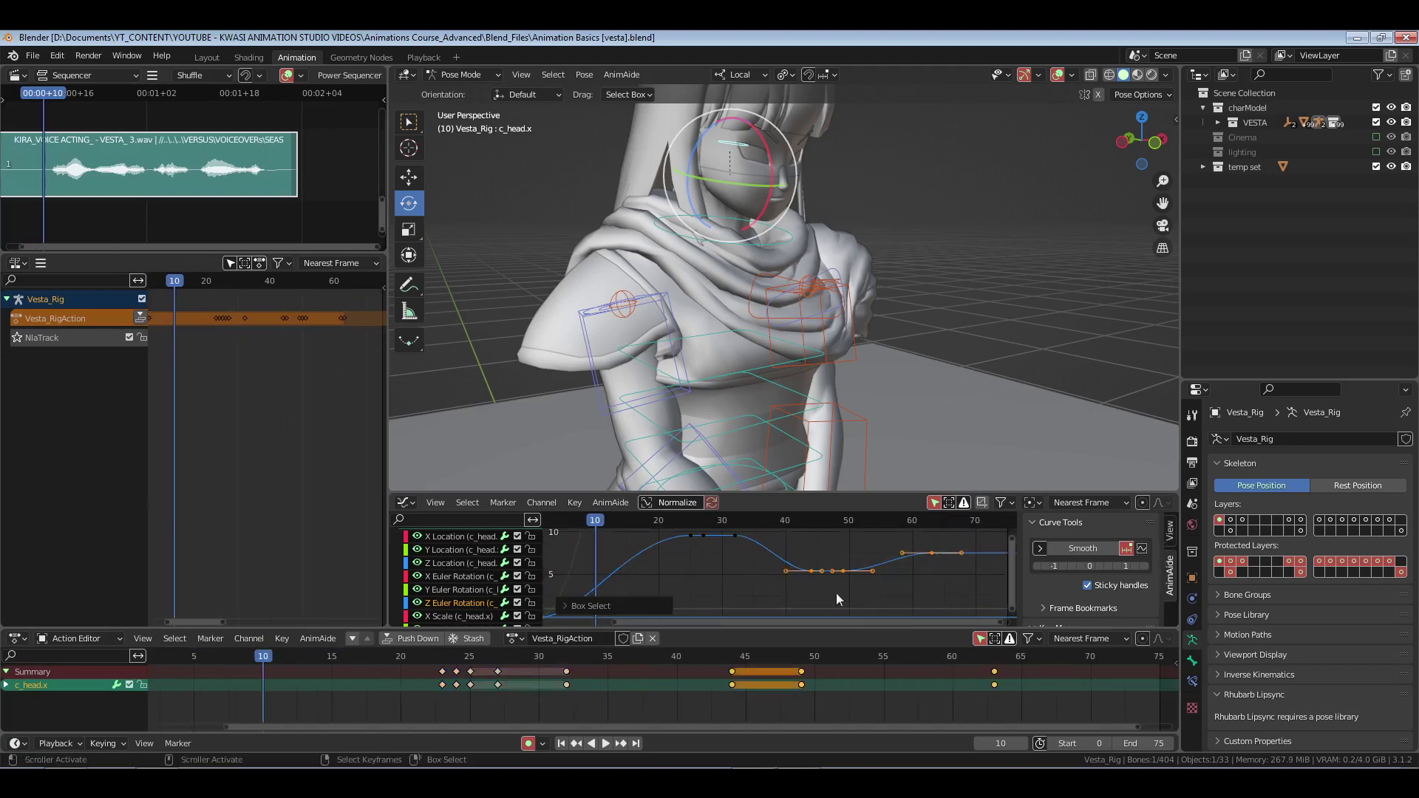
{"action": "key", "text": "v"}
{"action": "left_click", "coordinate": [895, 583]}
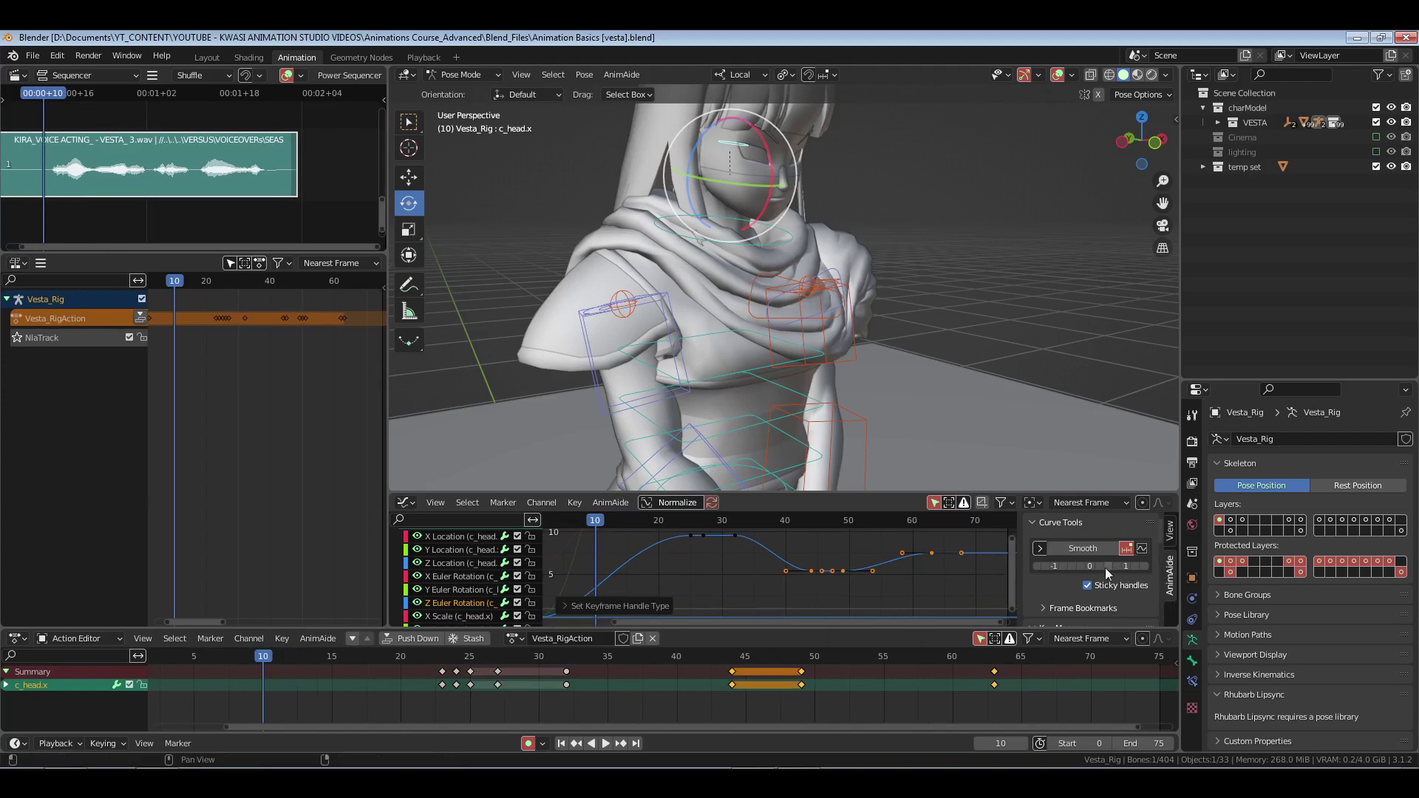
{"action": "left_click", "coordinate": [1105, 567]}
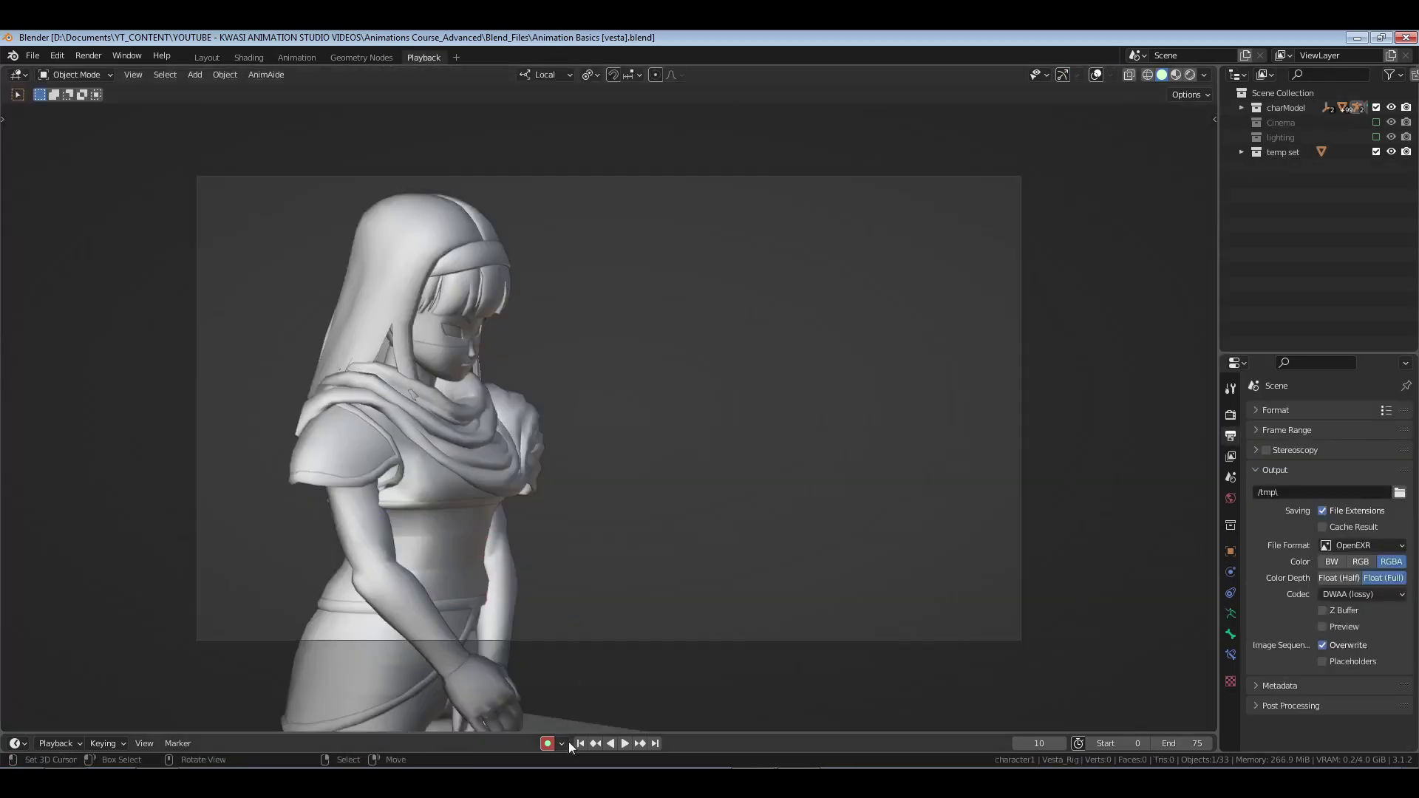
- Save the file, play the smoothed animation through the camera from frame 0, and return to the Animation workspace
{"action": "left_click", "coordinate": [581, 743]}
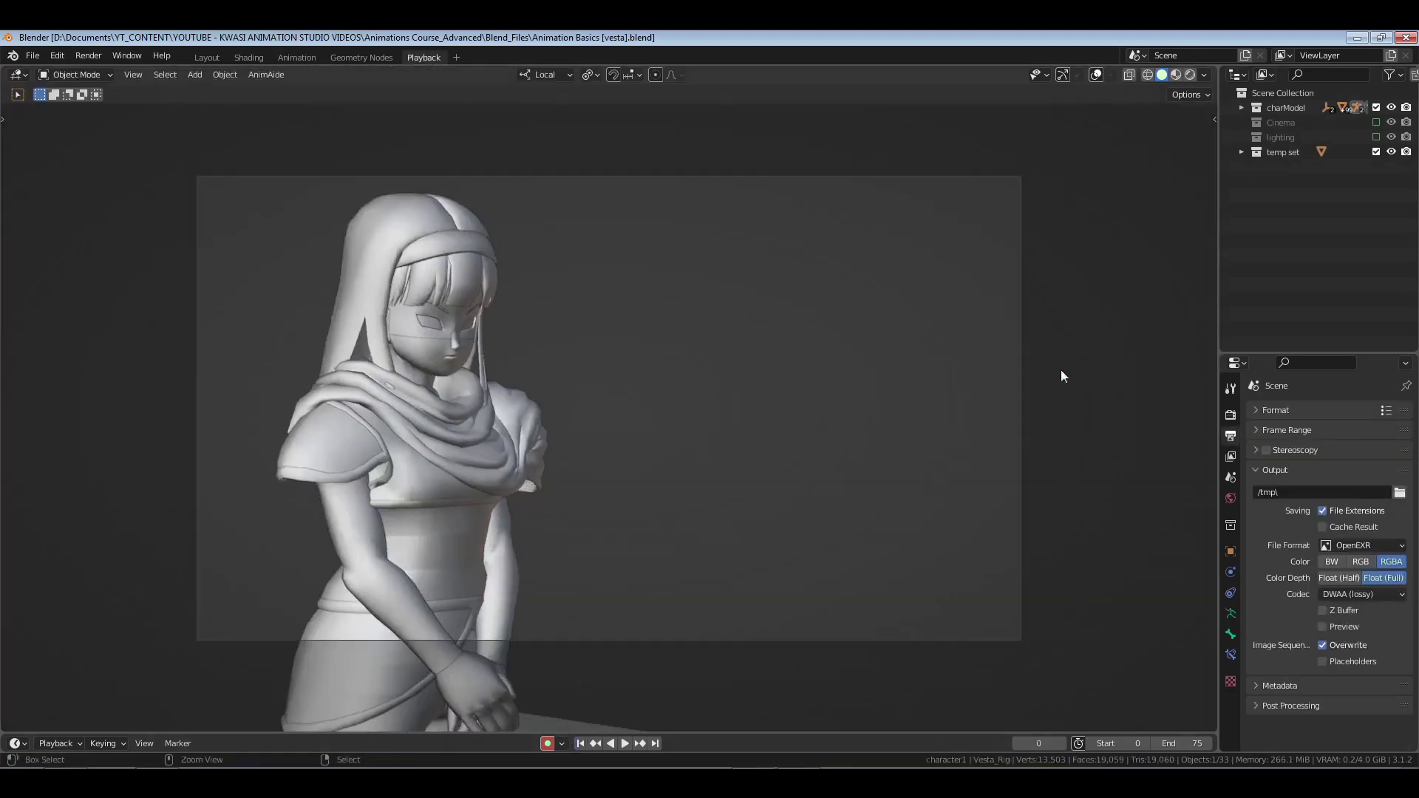
{"action": "key", "text": "ctrl+s"}
{"action": "key", "text": "space"}
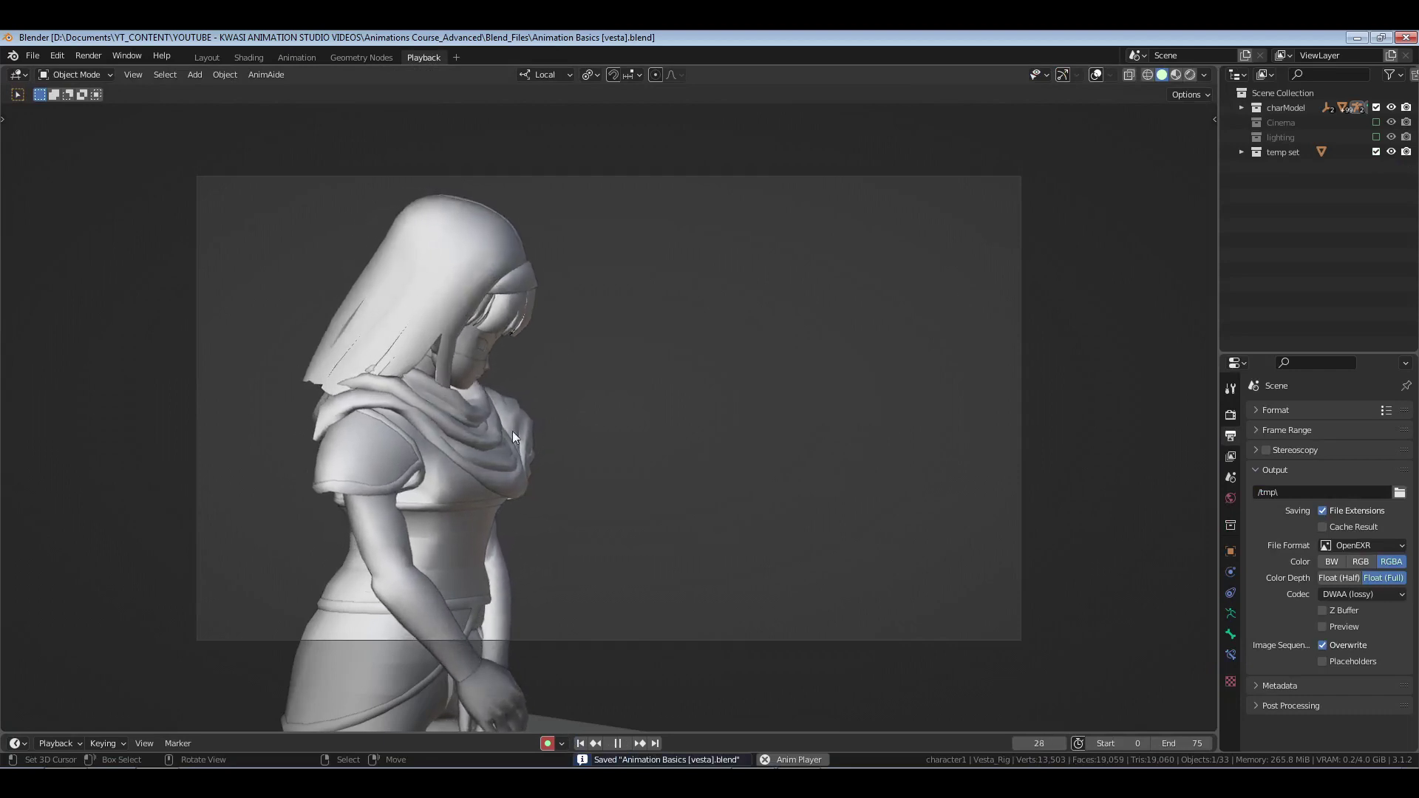
{"action": "key", "text": "space"}
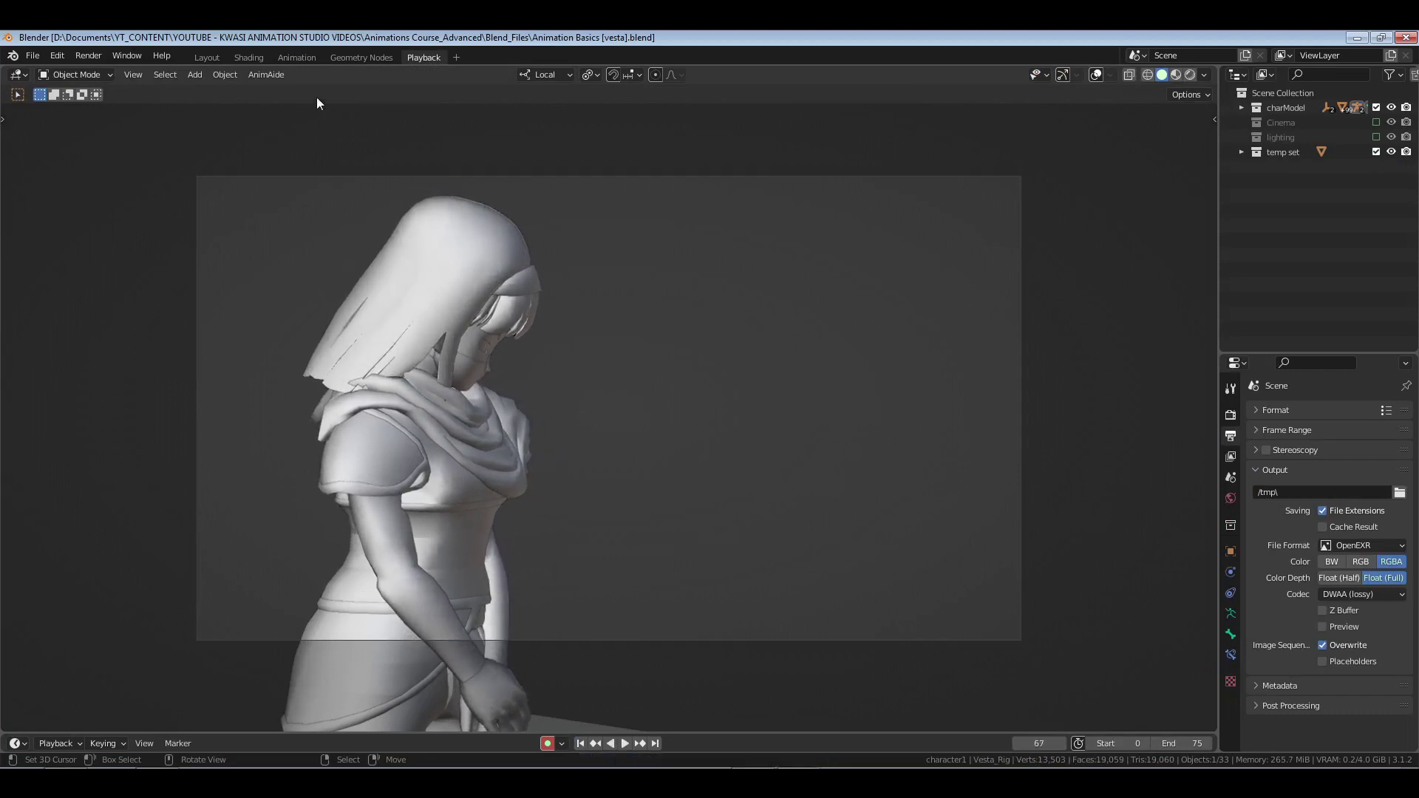
{"action": "left_click", "coordinate": [293, 57]}
- Add c_spine_03.x to the c_head.x selection and move both bones' keyframes from frame 32 onward 2 frames earlier
{"action": "left_click_drag", "start_coordinate": [547, 698], "coordinate": [640, 710]}
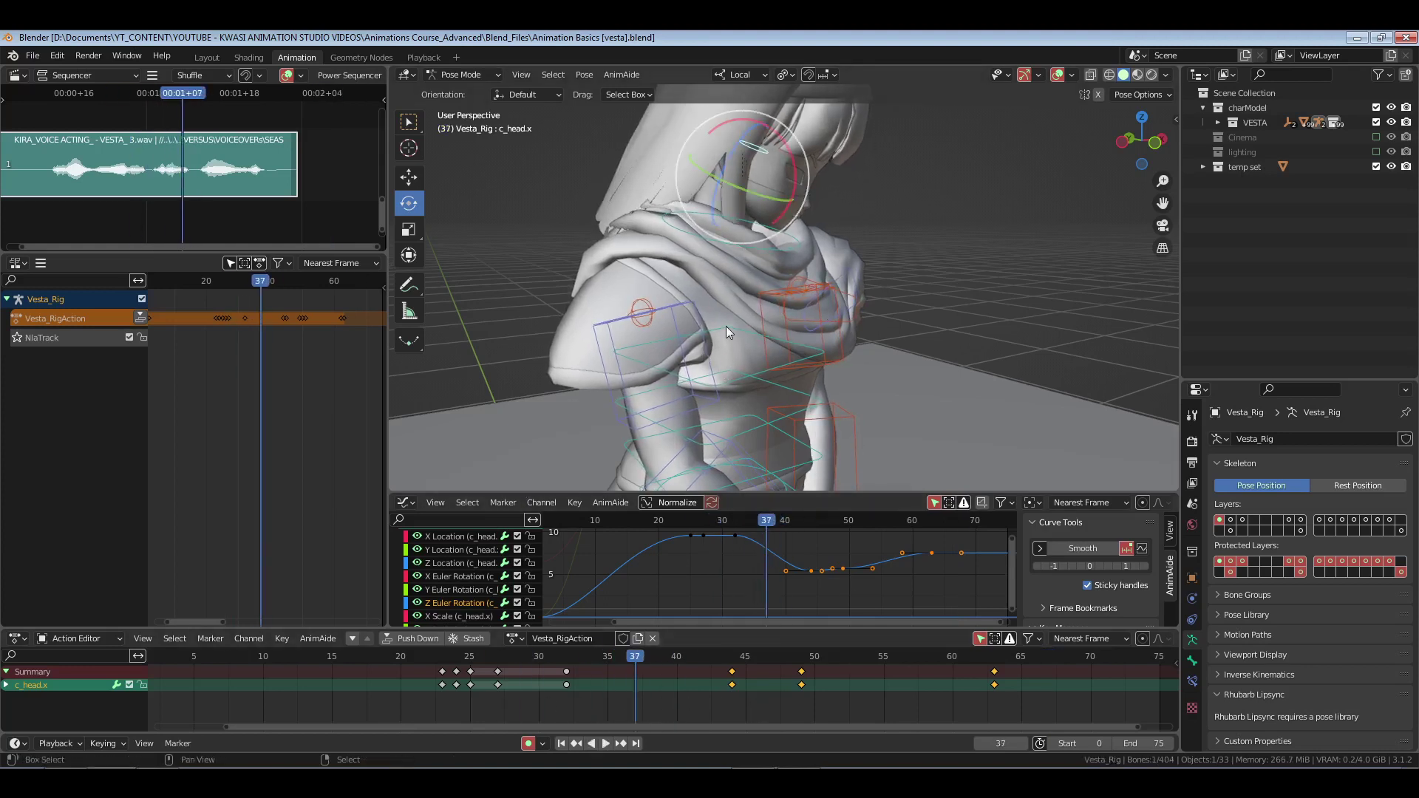
{"action": "left_click", "coordinate": [725, 326], "text": "shift"}
{"action": "left_click_drag", "start_coordinate": [1034, 671], "coordinate": [543, 715]}
{"action": "key", "text": "g"}
{"action": "left_click", "coordinate": [628, 713]}
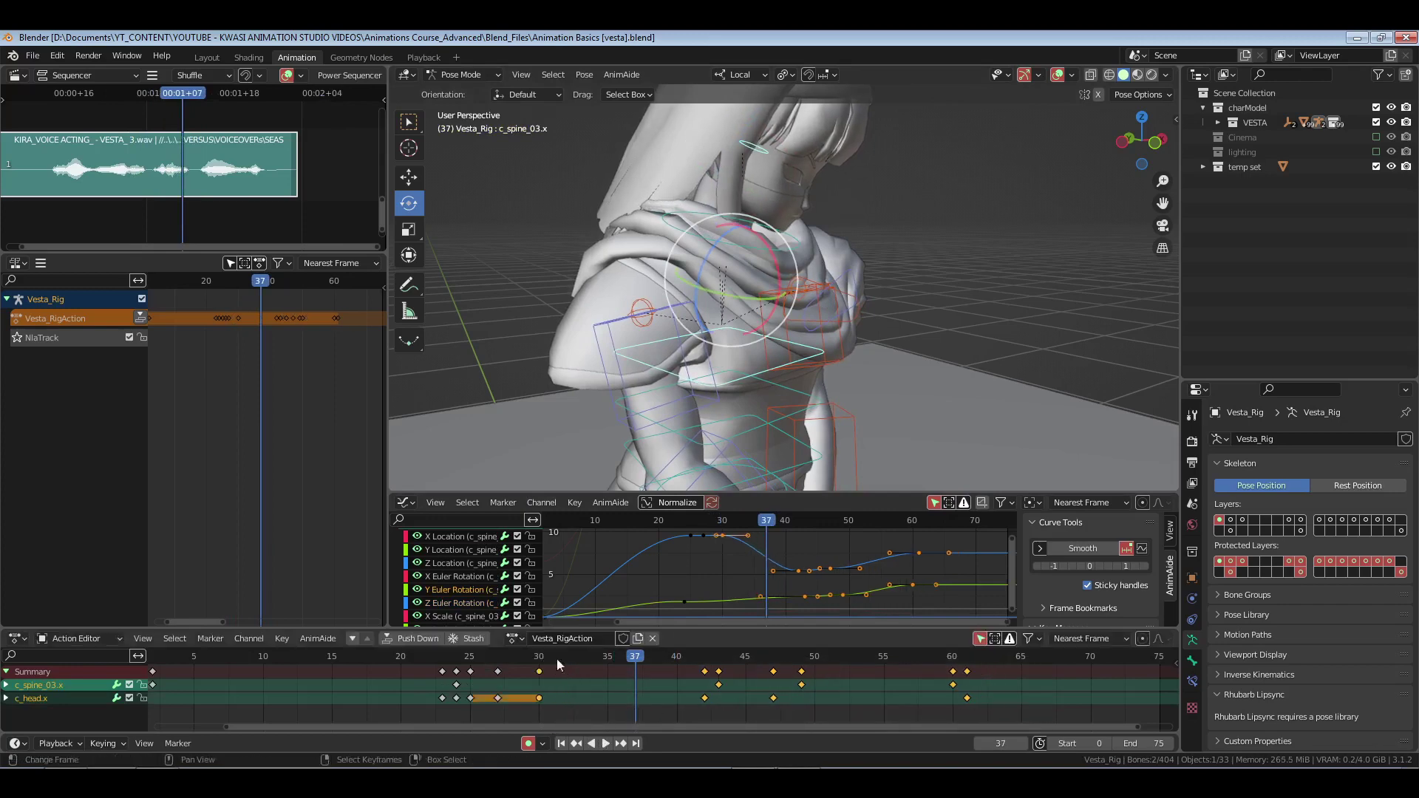
- Save the file, play the tightened head and spine timing in the Playback workspace, and return to the Animation workspace
{"action": "left_click", "coordinate": [412, 58]}
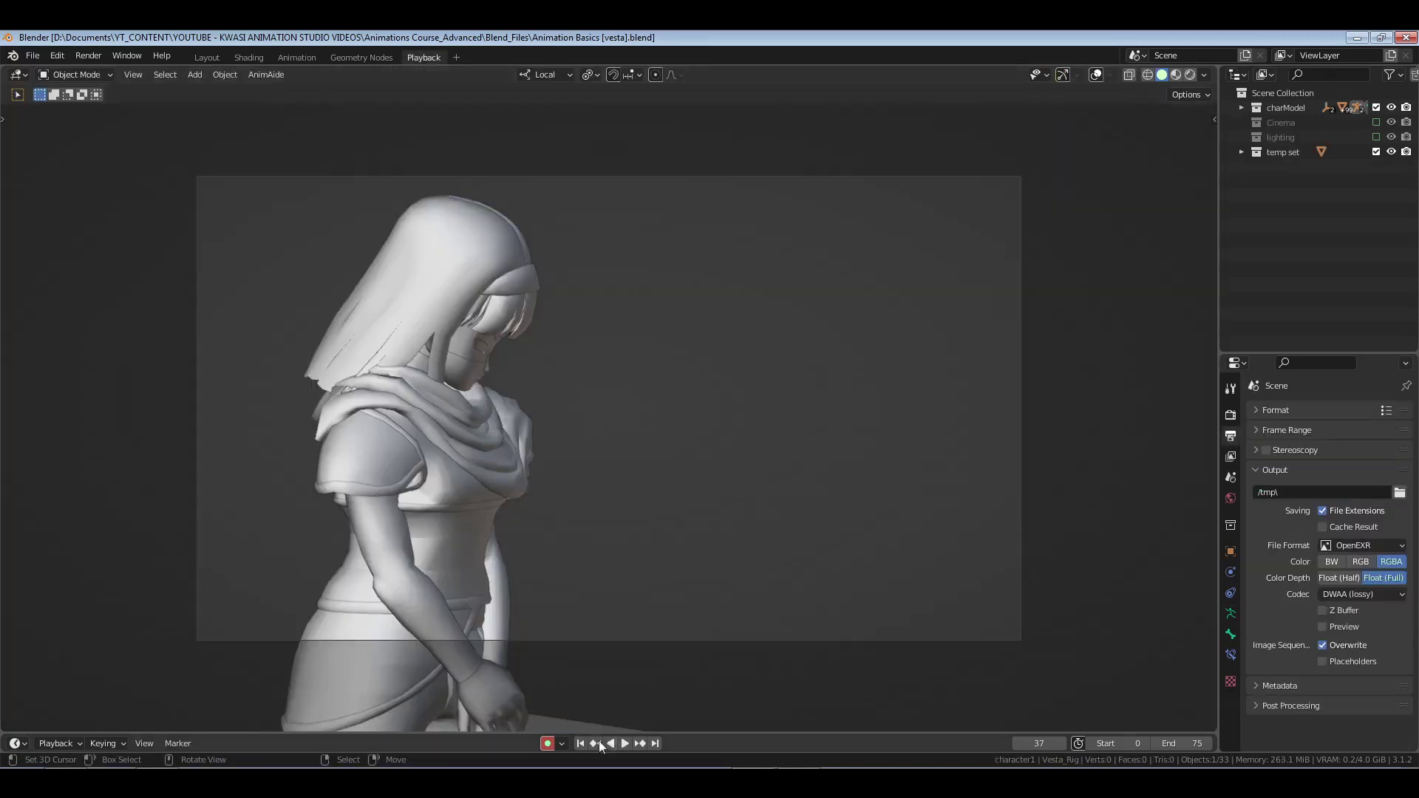
{"action": "key", "text": "ctrl+s"}
{"action": "key", "text": "space"}
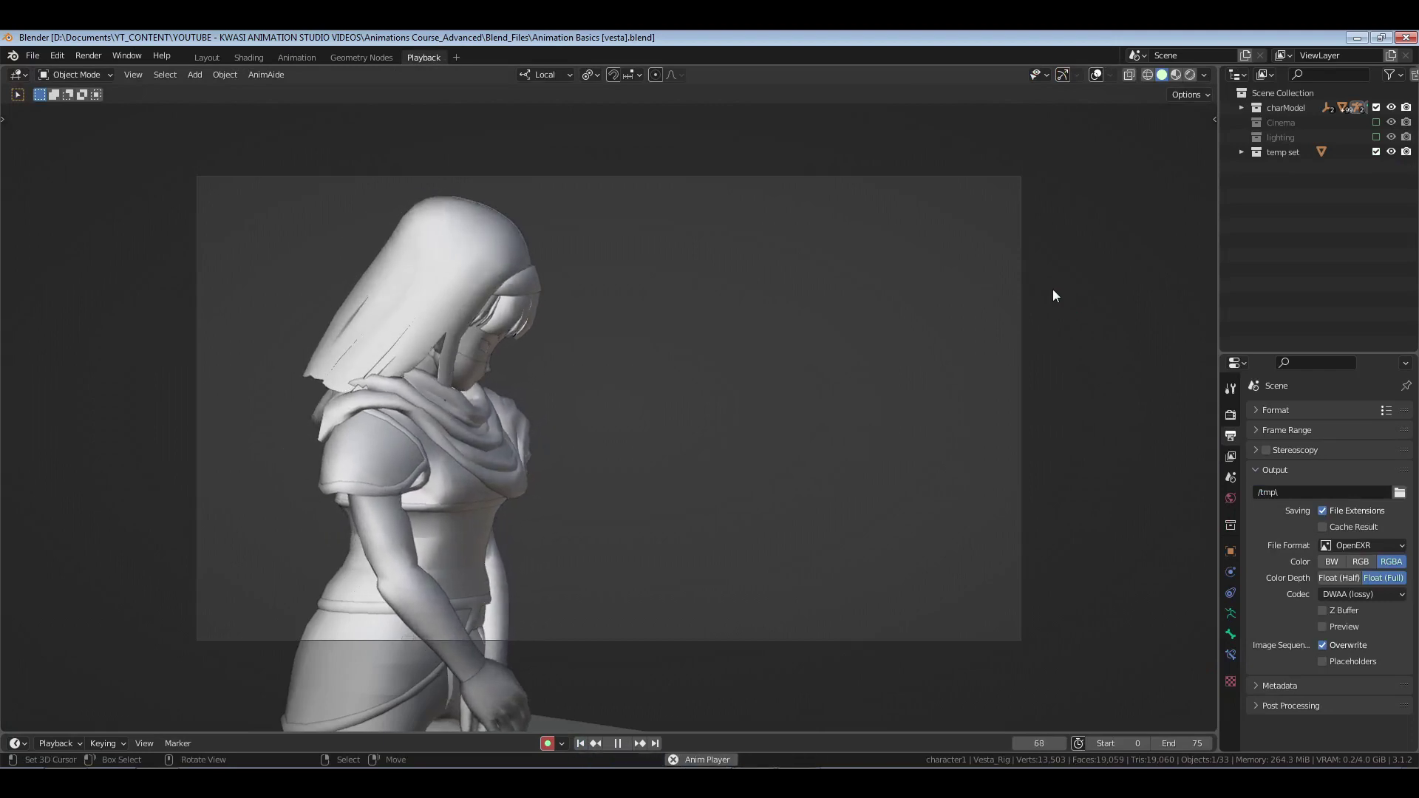
{"action": "key", "text": "space"}
{"action": "left_click", "coordinate": [292, 56]}
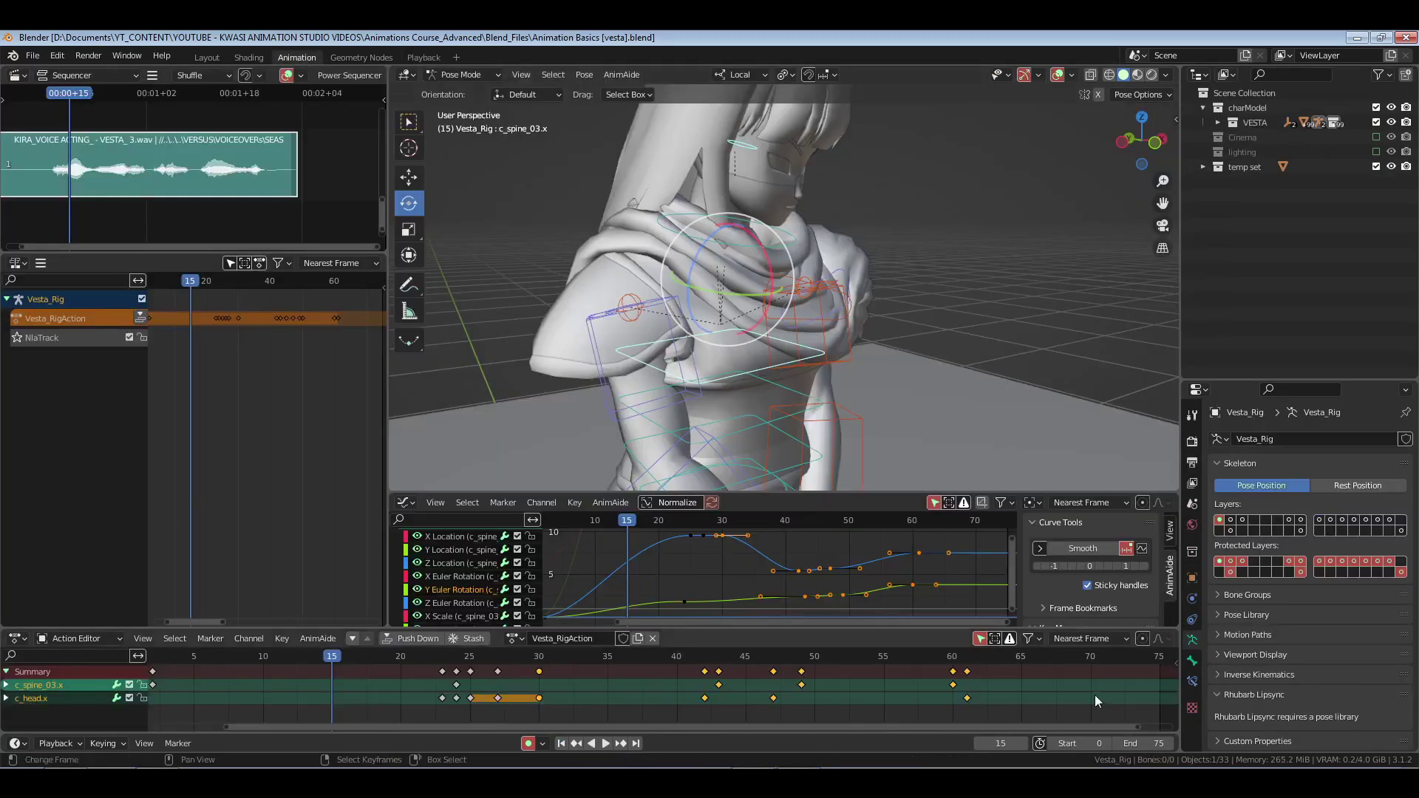
- Go to frame 75, select c_head.x and rotate it slightly to key a new head pose at the end of the clip
{"action": "key", "text": "shift+Right"}
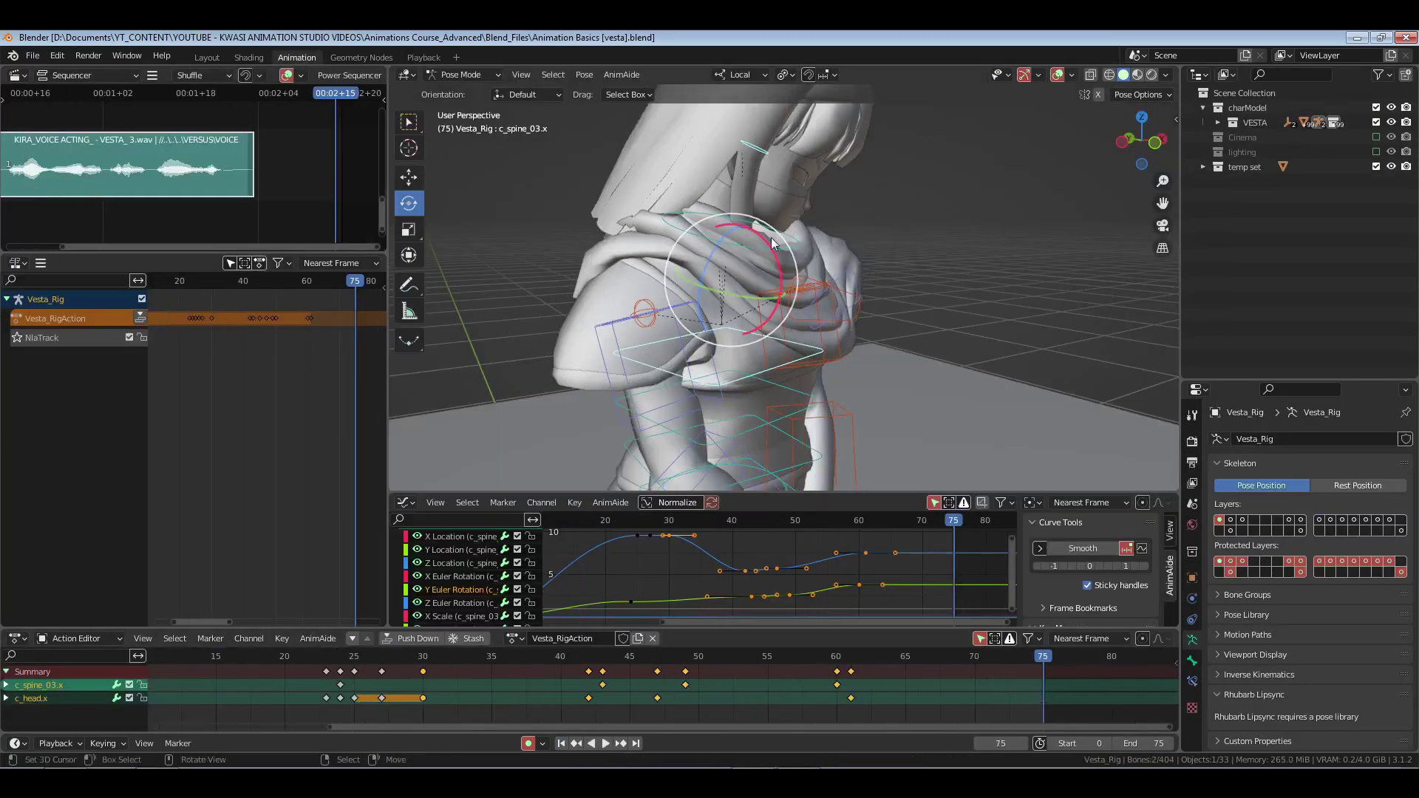
{"action": "middle_click_drag", "start_coordinate": [770, 237], "coordinate": [884, 268]}
{"action": "right_click", "coordinate": [746, 157]}
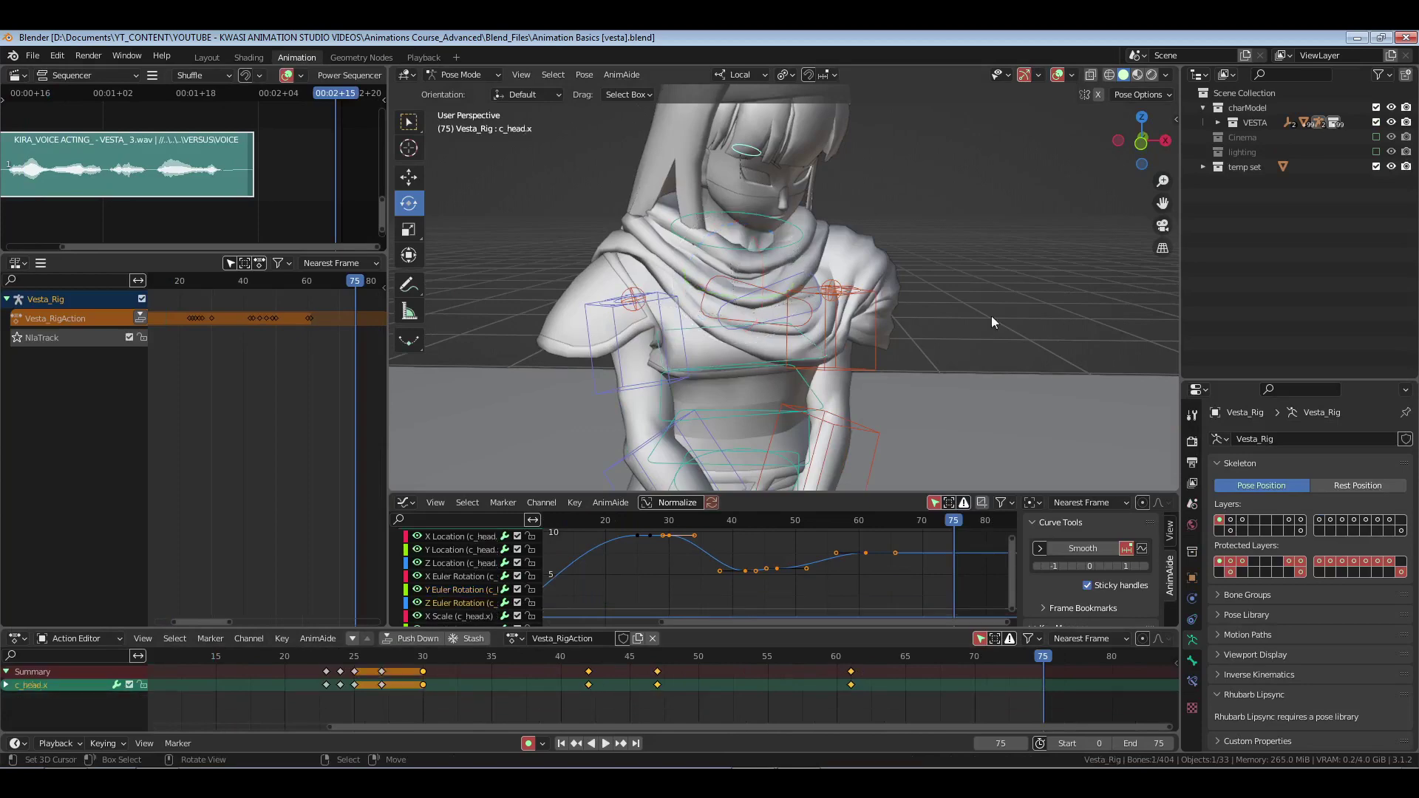
{"action": "middle_click_drag", "start_coordinate": [991, 316], "coordinate": [927, 316]}
{"action": "key", "text": "g"}
{"action": "left_click", "coordinate": [927, 316]}
{"action": "right_click", "coordinate": [1043, 685]}
{"action": "key", "text": "Delete"}
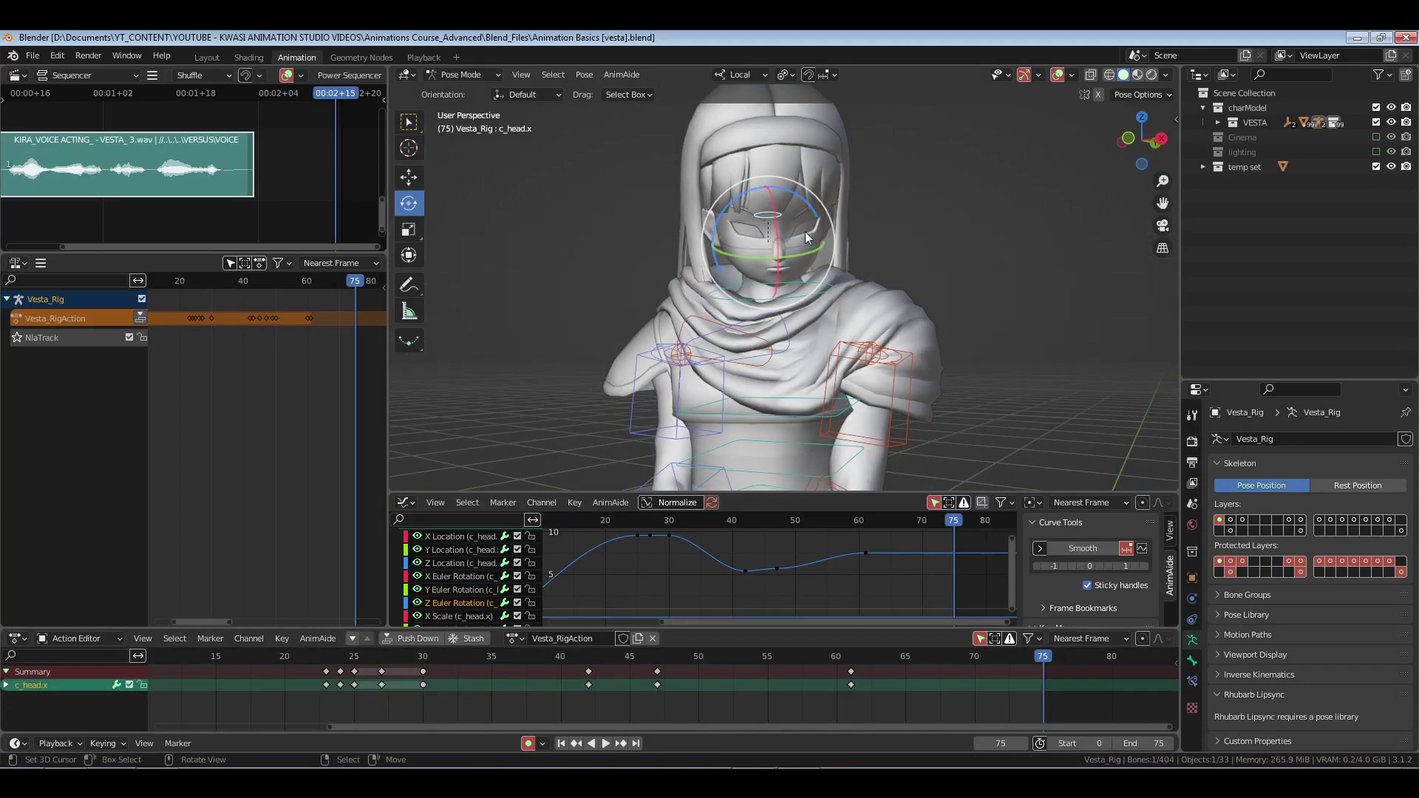
{"action": "left_click_drag", "start_coordinate": [808, 272], "coordinate": [814, 299], "text": "shift"}
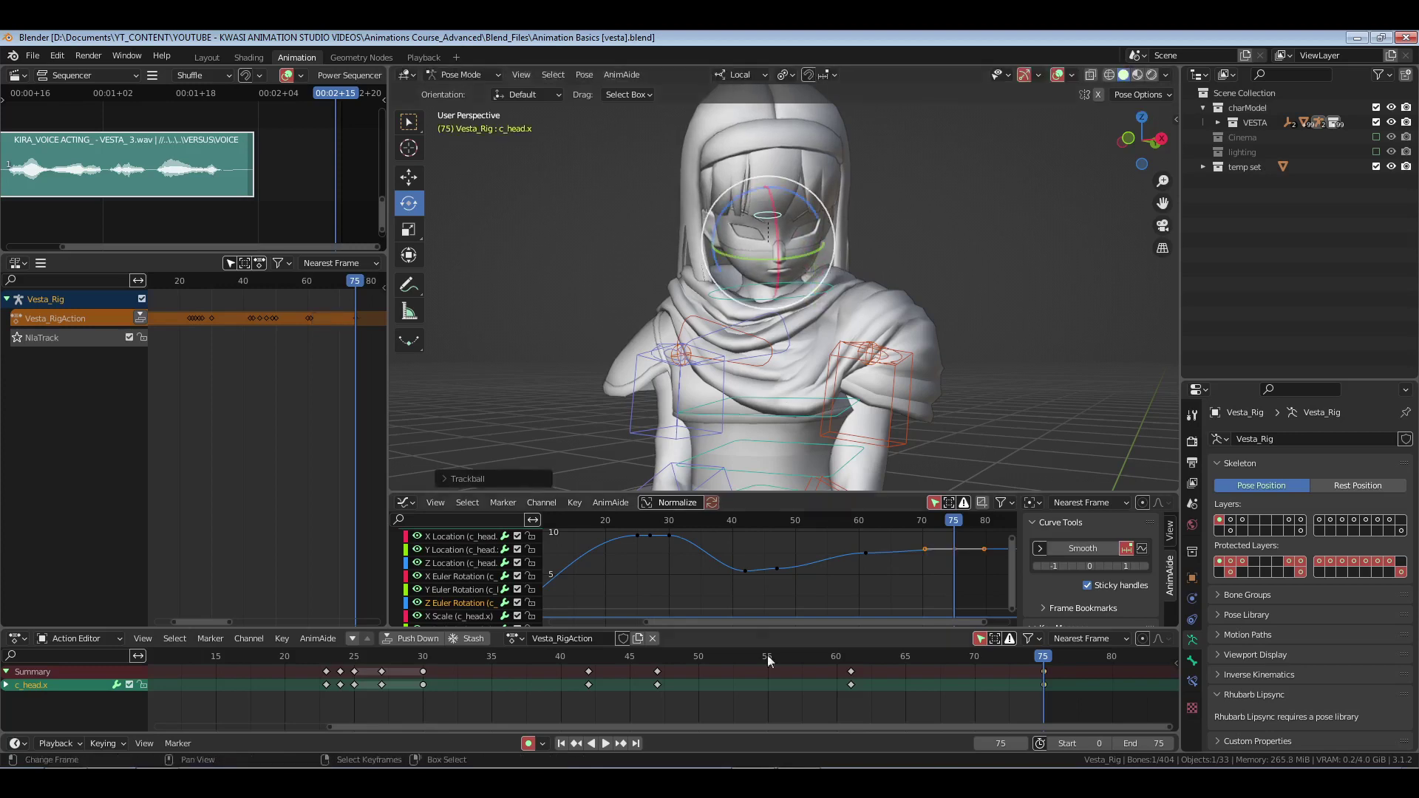
- Select the frame 75 keyframe on the c_head.x Z Euler Rotation curve and change its handle type
{"action": "right_click_drag", "start_coordinate": [985, 591], "coordinate": [937, 539]}
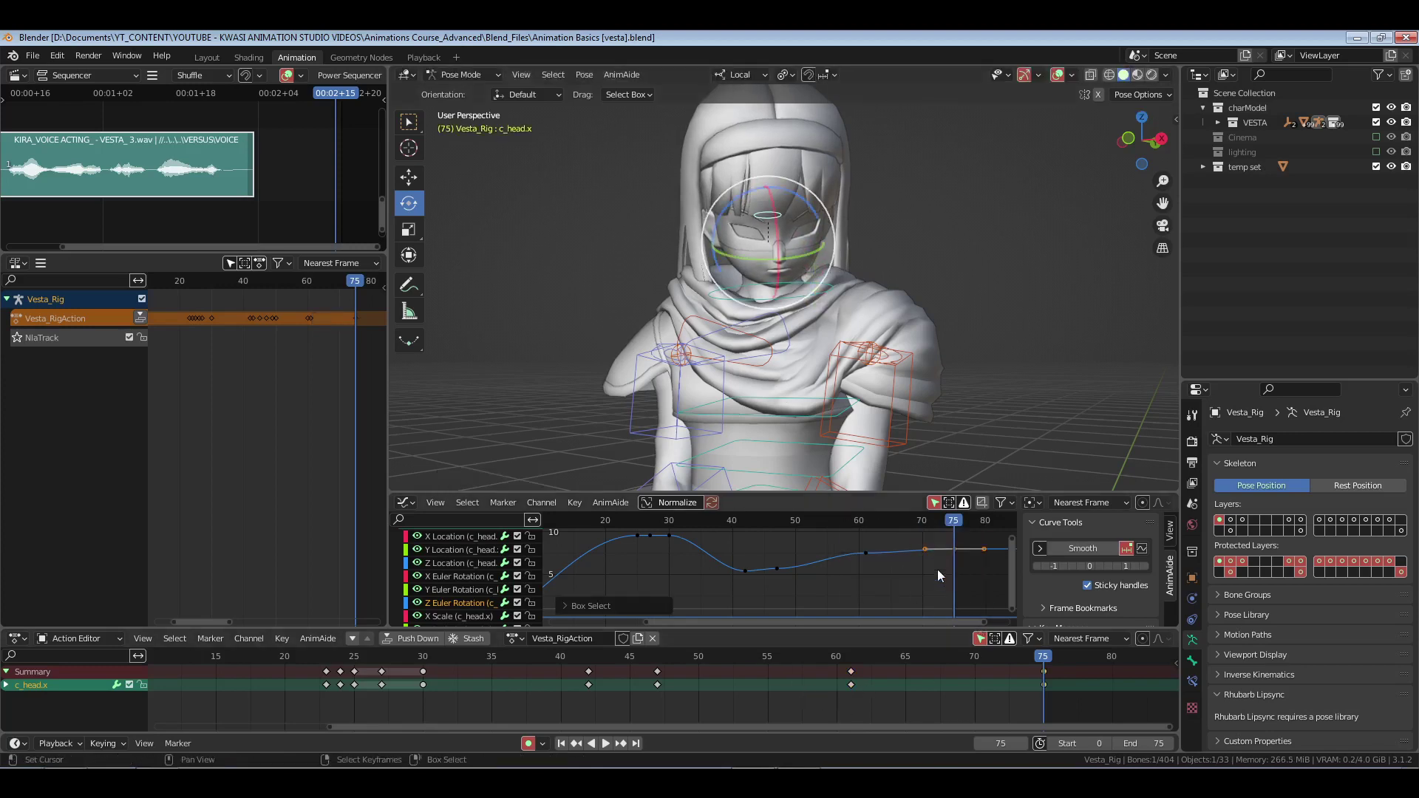
{"action": "key", "text": "v"}
{"action": "left_click", "coordinate": [938, 571]}
- Lower the incoming handle of the frame 75 keyframe on the head's Z Euler Rotation curve by about 0.08
{"action": "right_click_drag", "start_coordinate": [820, 535], "coordinate": [1022, 574]}
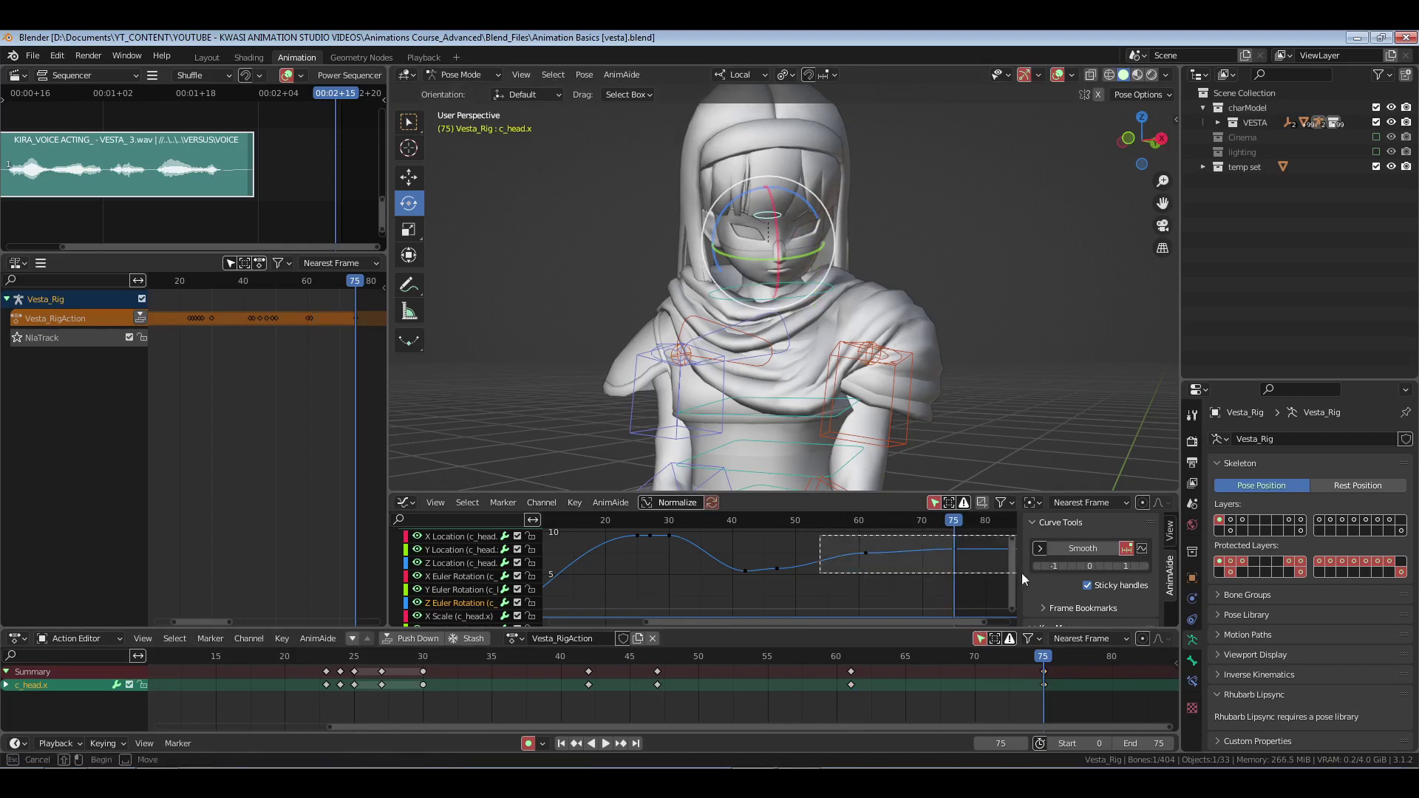
{"action": "left_click_drag", "start_coordinate": [1022, 579], "coordinate": [1022, 579]}
{"action": "key", "text": "KP_Decimal"}
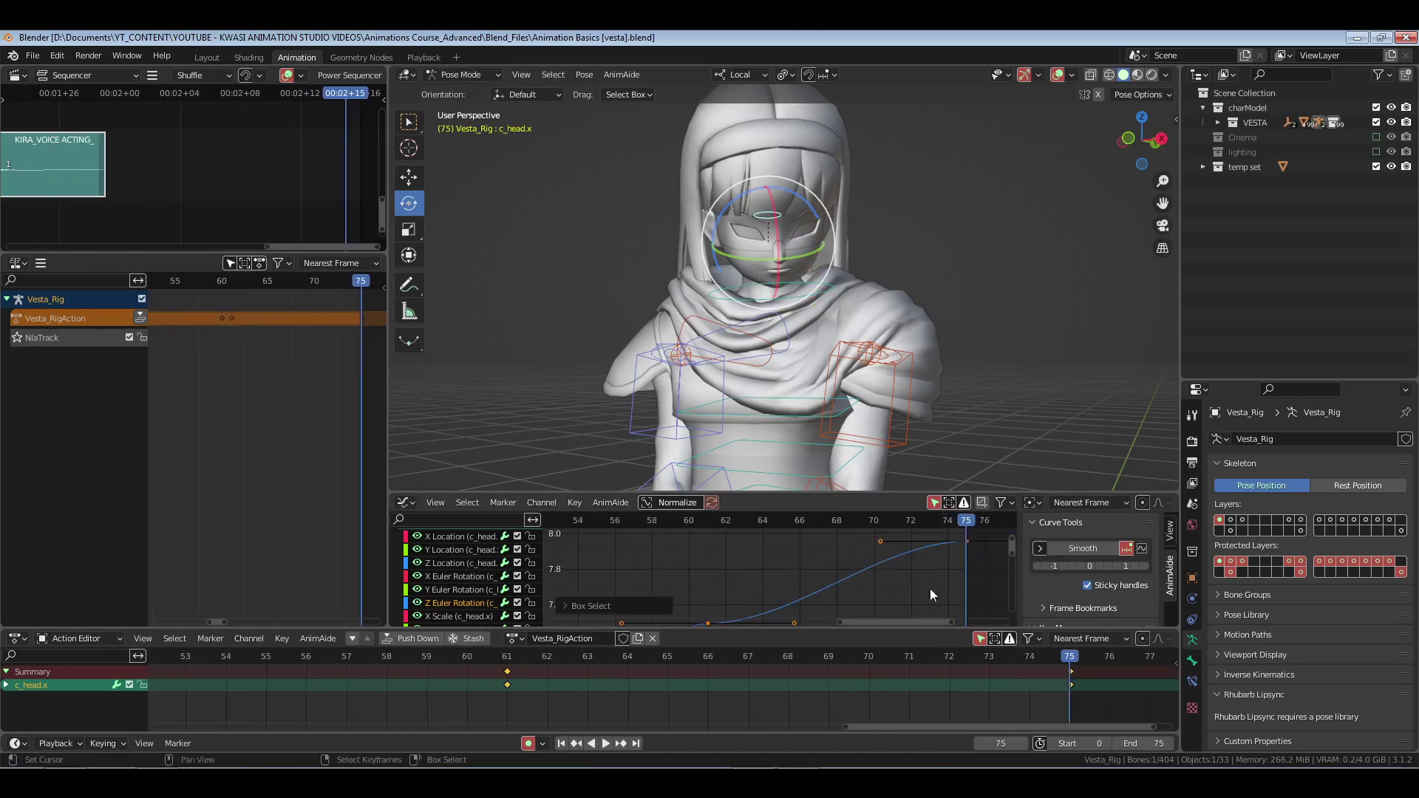
{"action": "left_click", "coordinate": [879, 542]}
{"action": "key", "text": "g"}
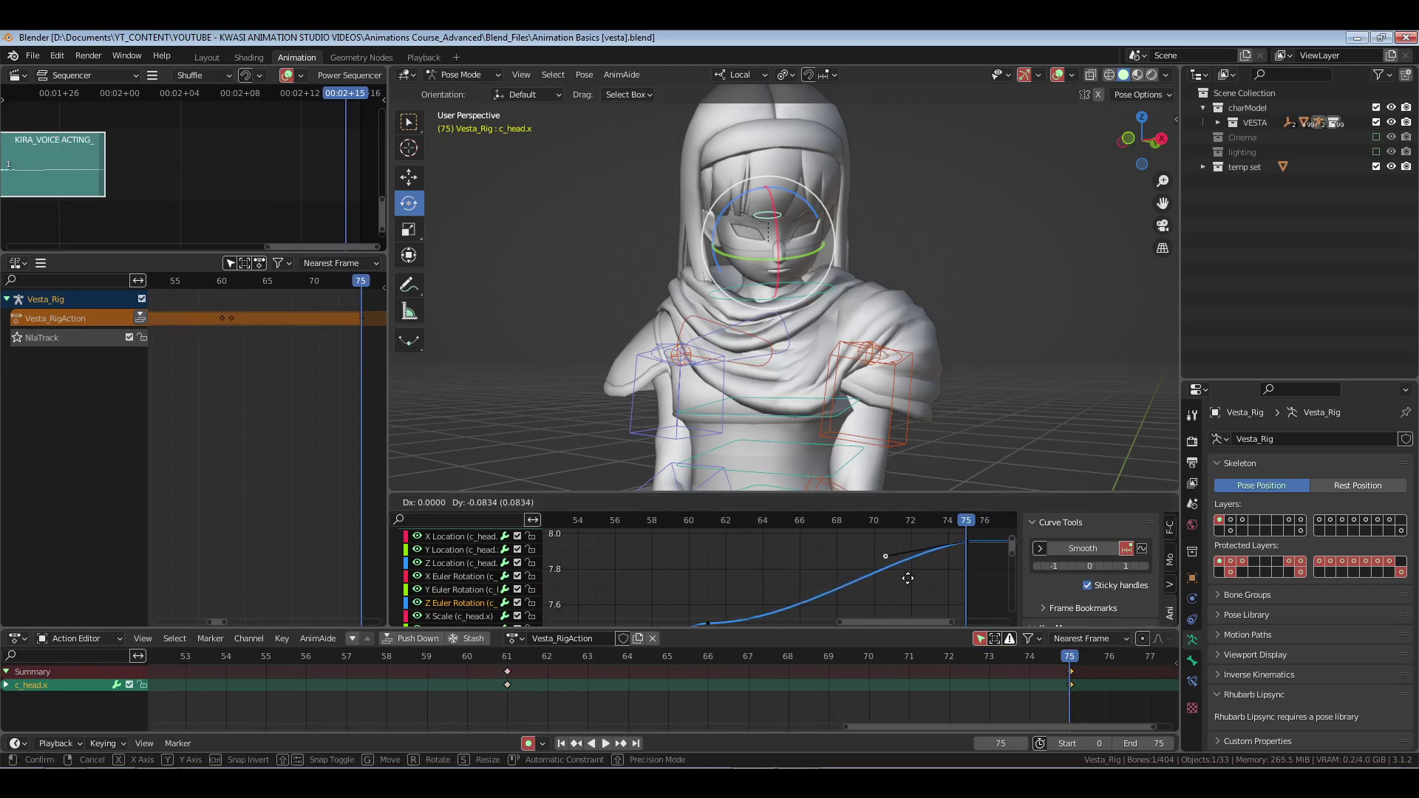
{"action": "left_click", "coordinate": [907, 578]}
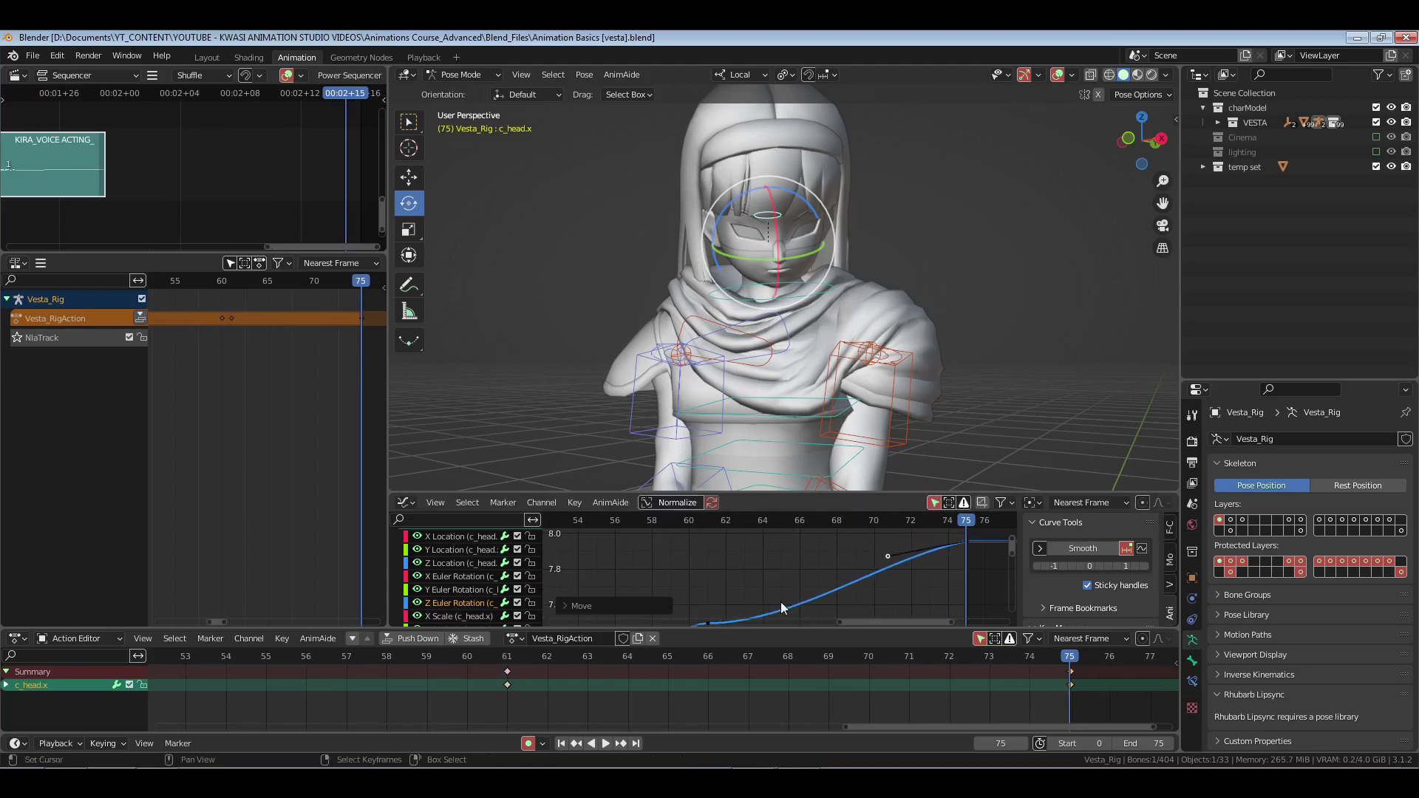
- Raise the outgoing handle of the head's Z Euler Rotation keyframe at frame 61 by about 0.05
{"action": "middle_click_drag", "start_coordinate": [781, 608], "coordinate": [794, 583]}
{"action": "left_click", "coordinate": [725, 597]}
{"action": "left_click", "coordinate": [814, 600]}
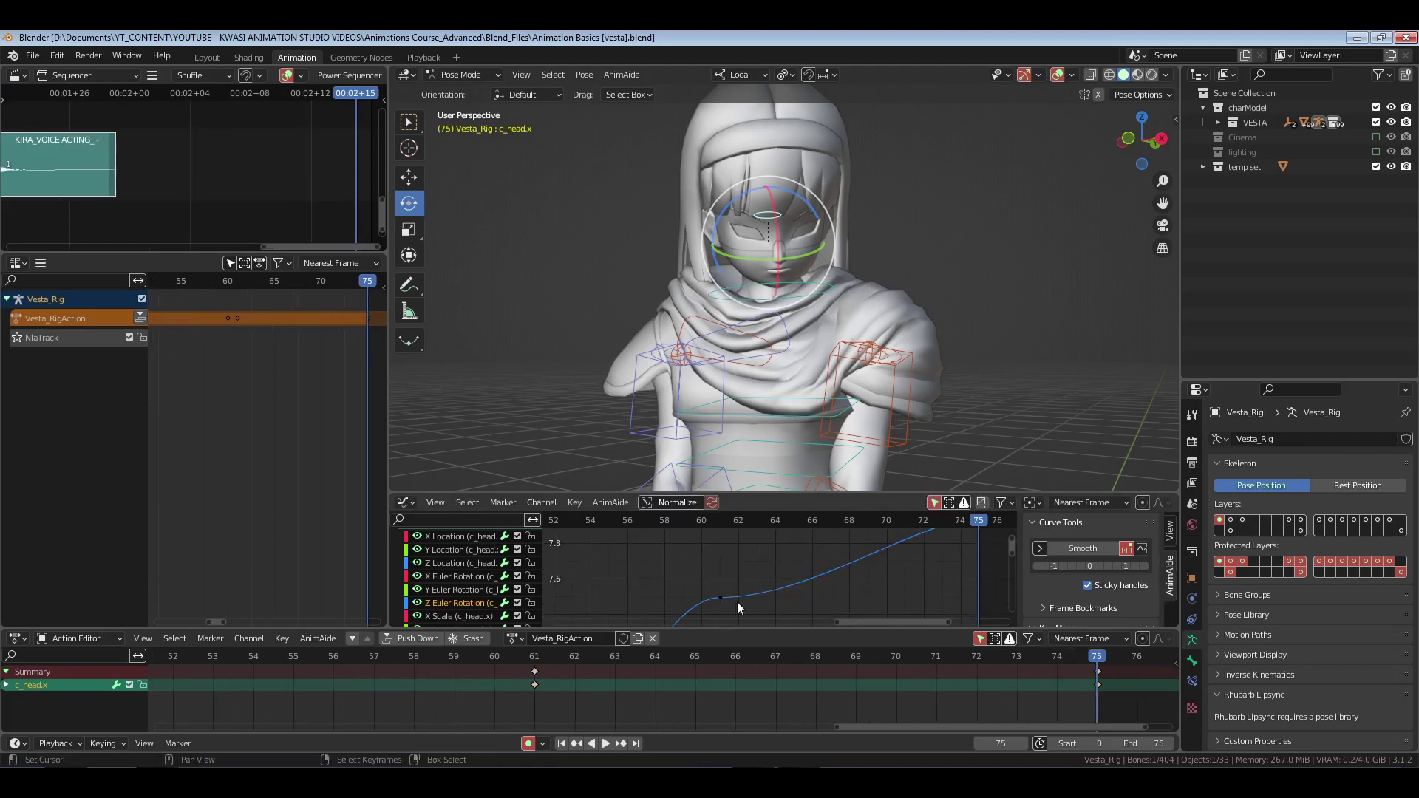
{"action": "left_click", "coordinate": [739, 606]}
{"action": "left_click", "coordinate": [808, 597]}
{"action": "key", "text": "g"}
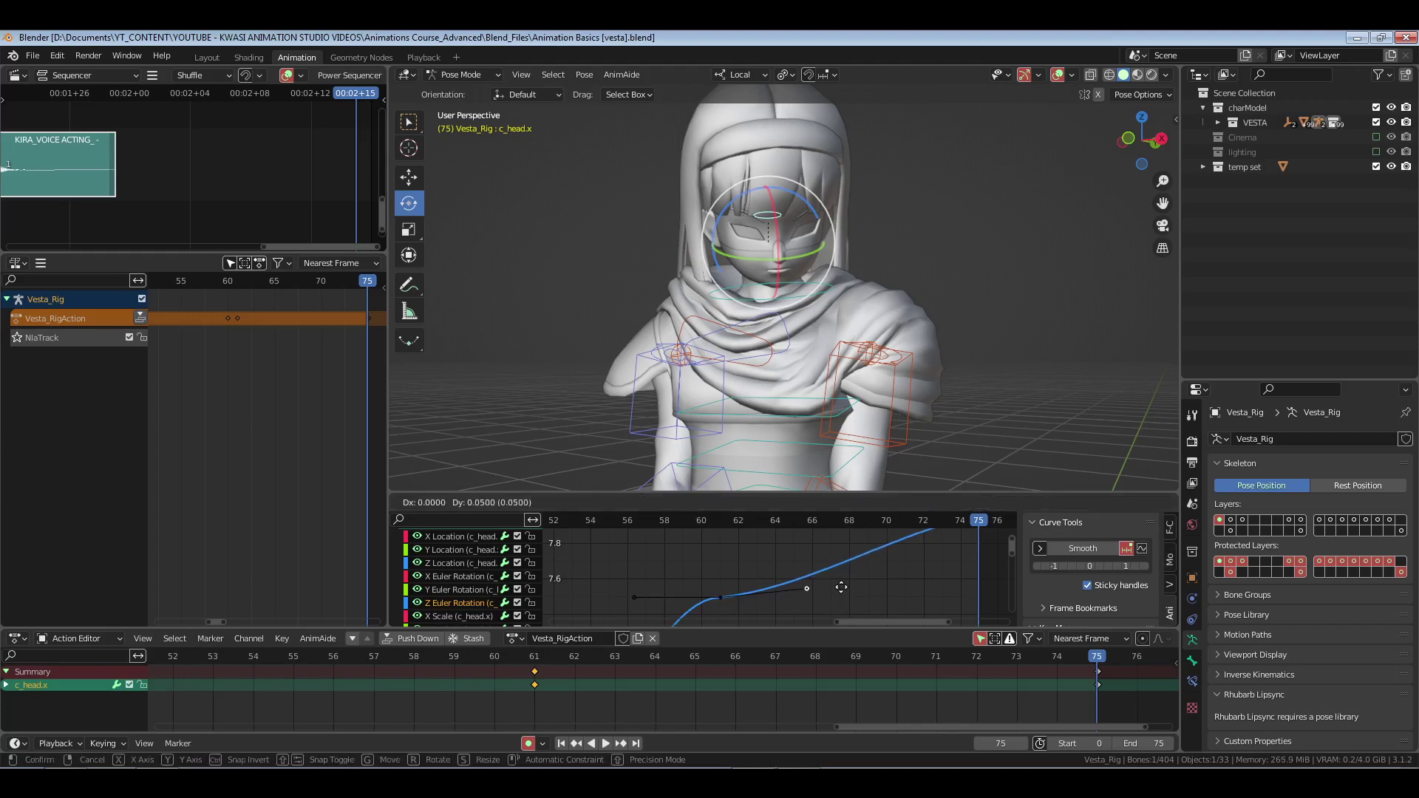
{"action": "left_click", "coordinate": [841, 587]}
- Save the file and play the animation from frame 0 in the Playback workspace
{"action": "key", "text": "Home"}
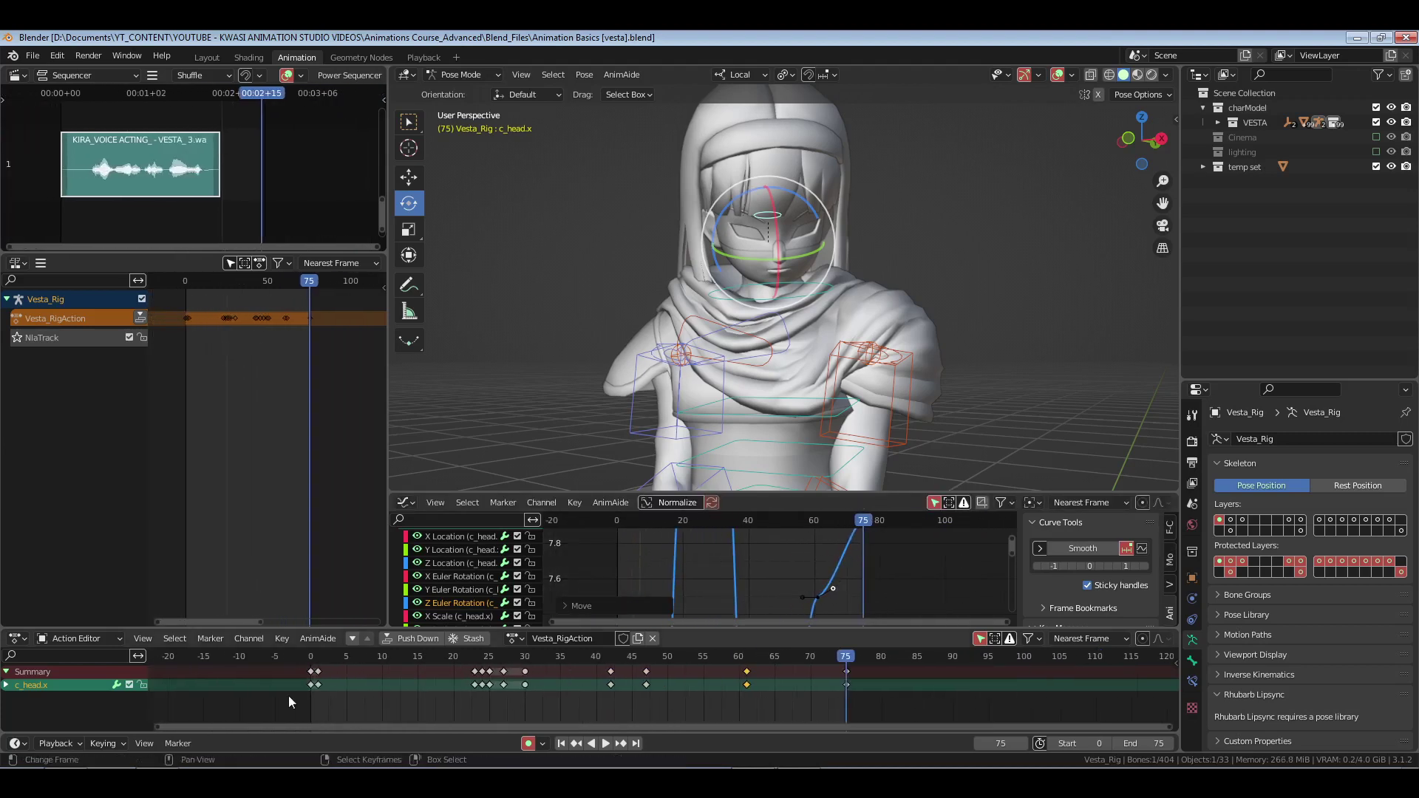
{"action": "key", "text": "shift+Left"}
{"action": "key", "text": "ctrl+s"}
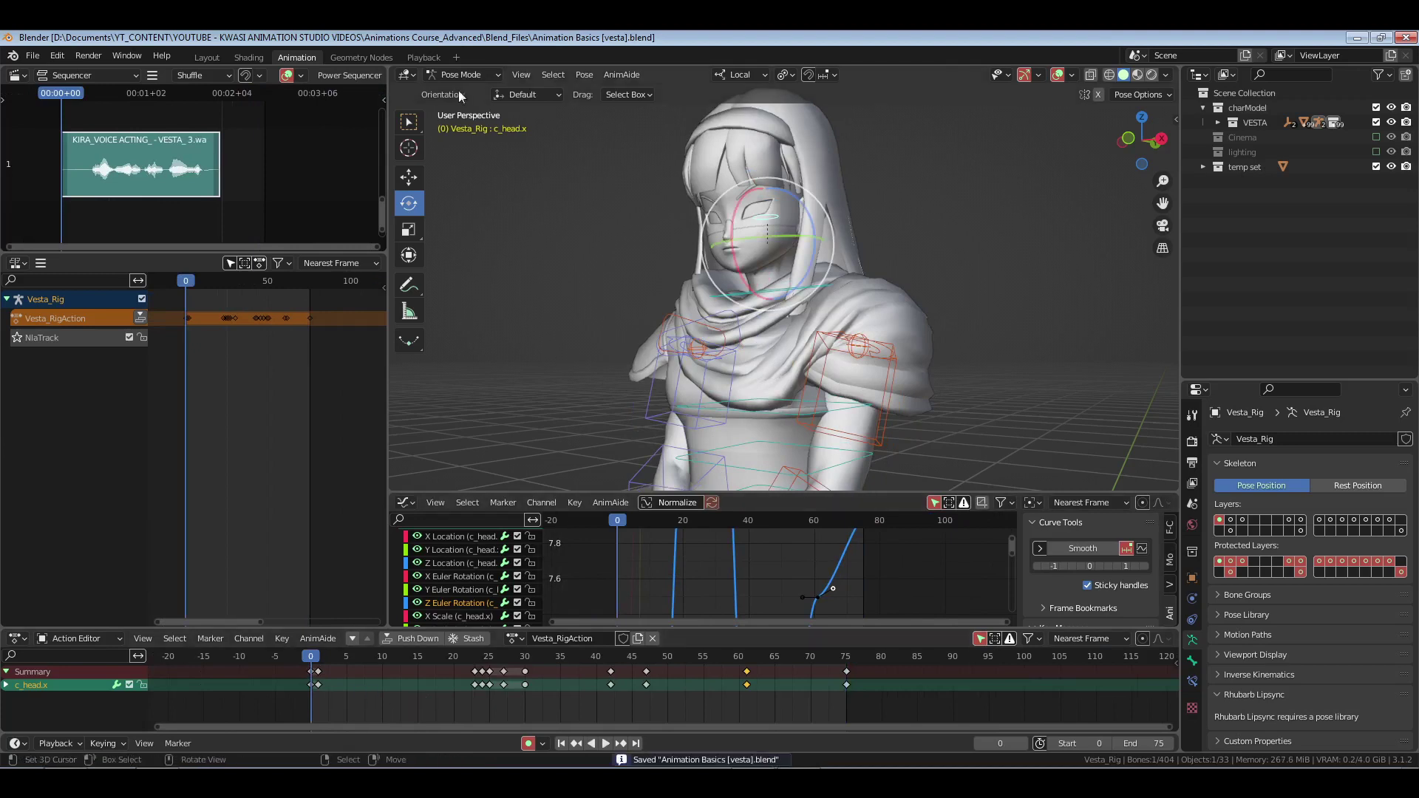
{"action": "left_click", "coordinate": [424, 57]}
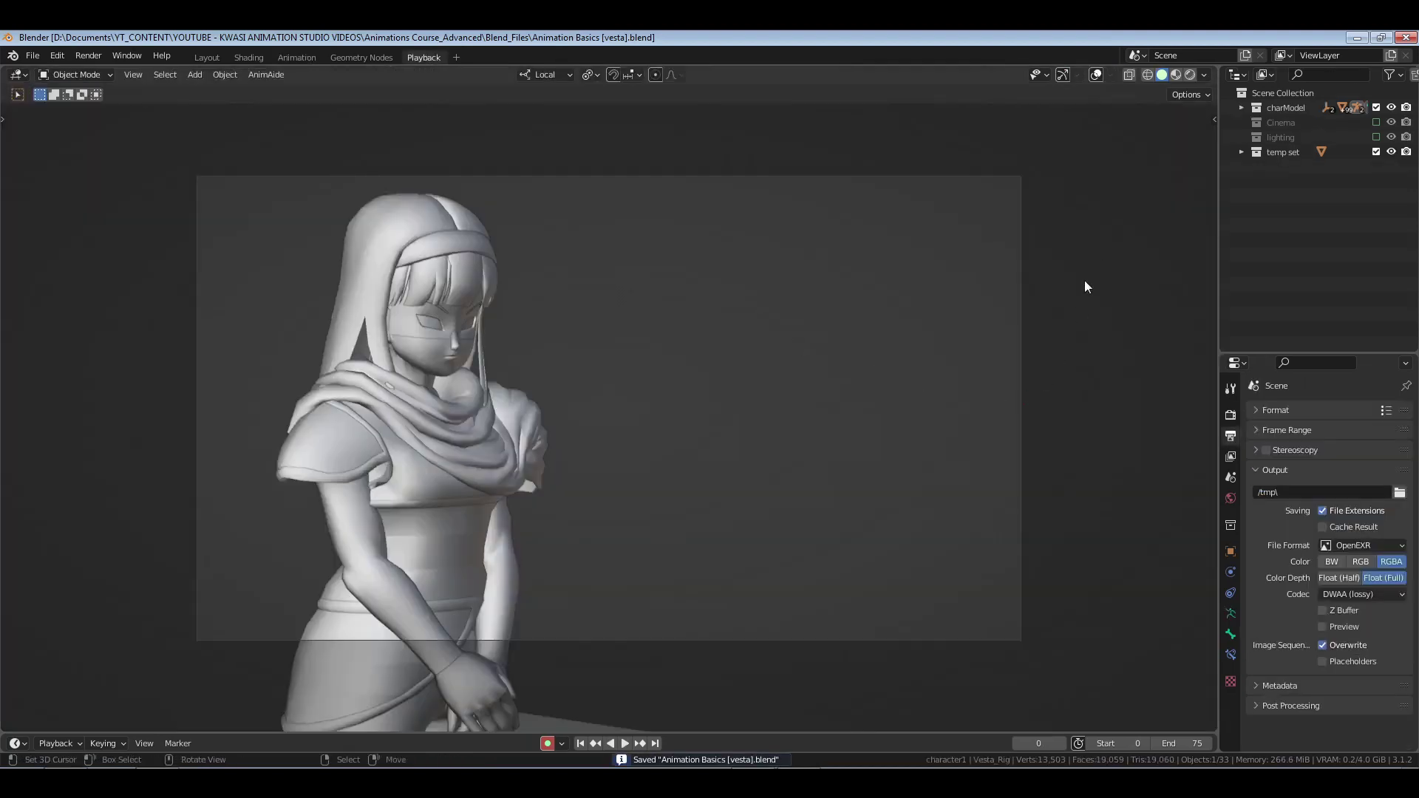
{"action": "key", "text": "space"}
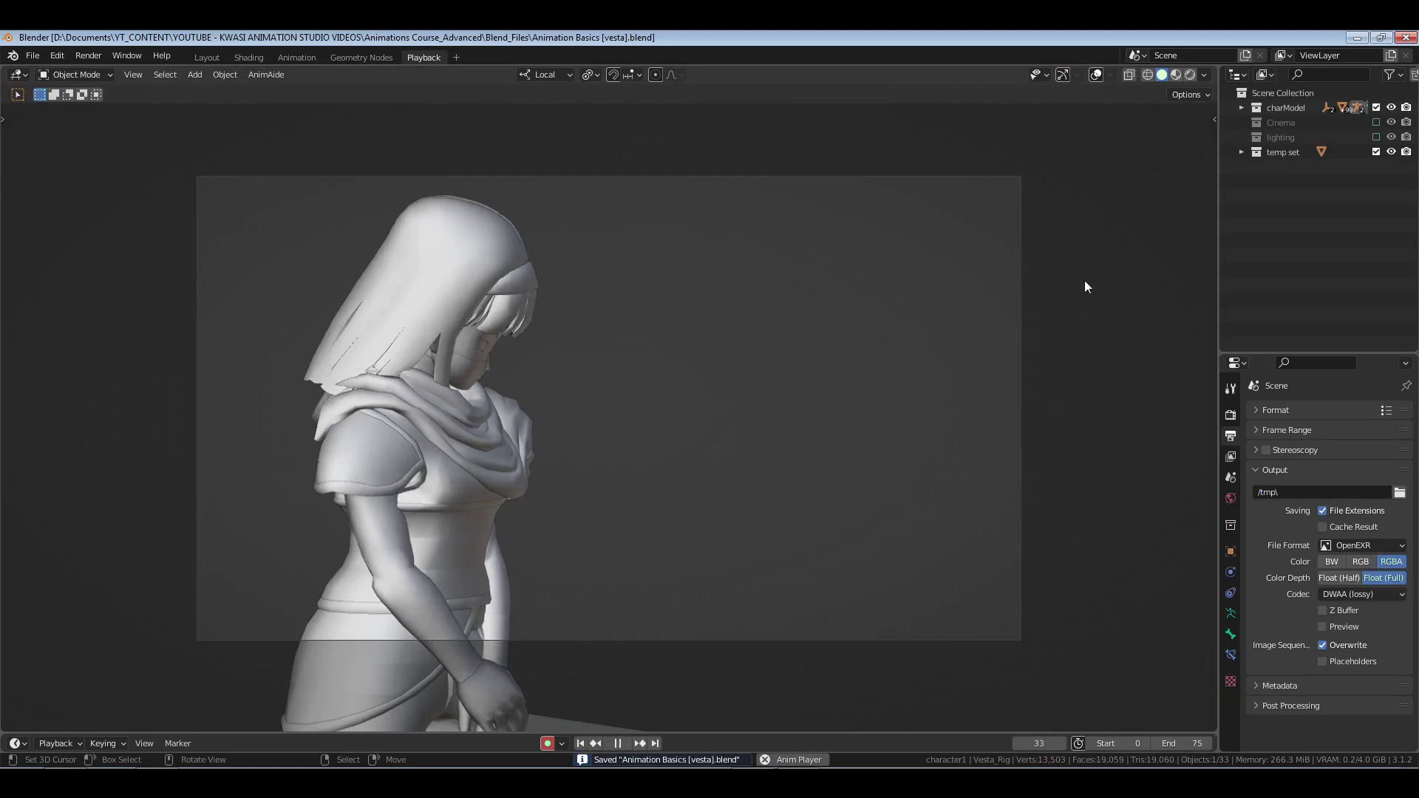
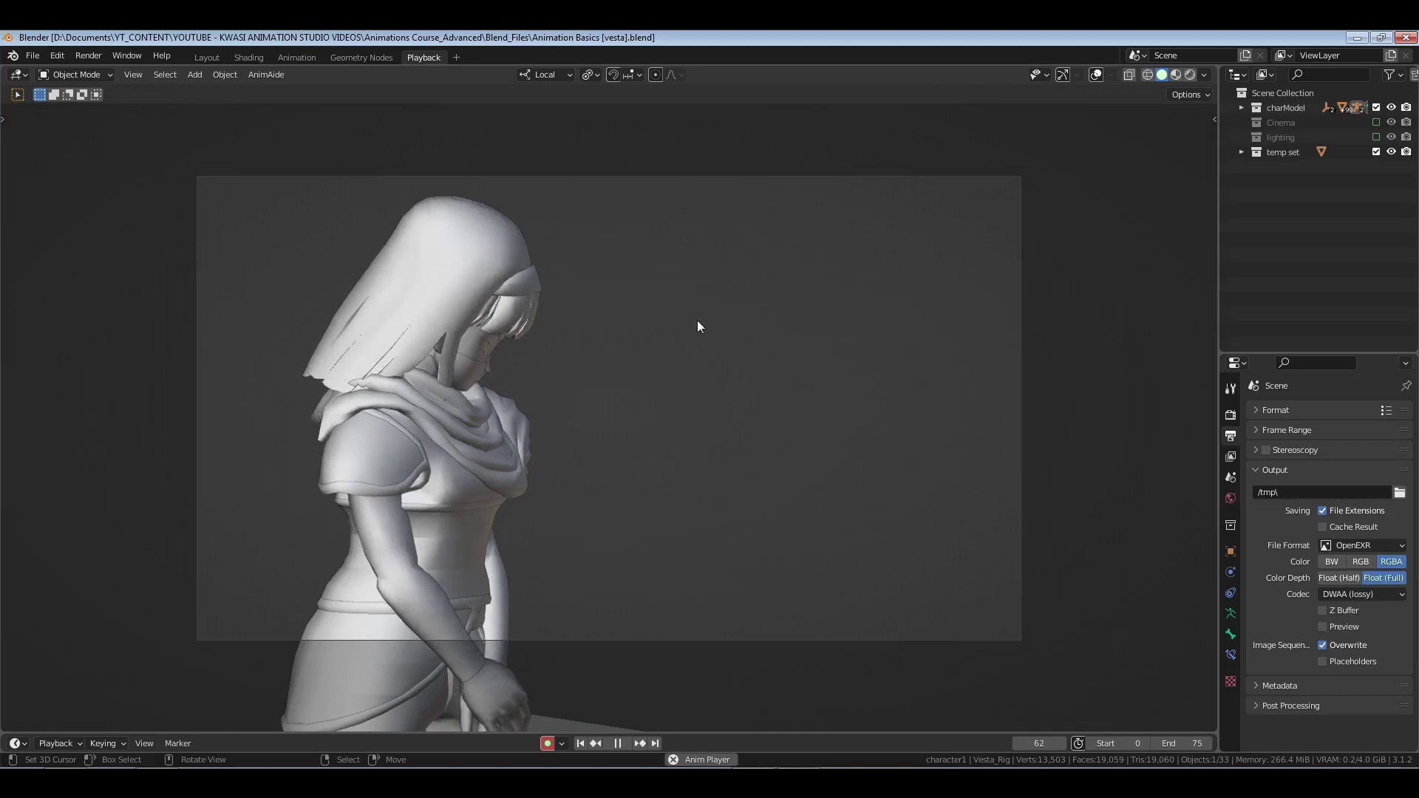
{"action": "key", "text": "space"}
- In the Animation workspace, change the head's X Euler Rotation handle type at frames 61 and 75 and slightly lower frame 75's incoming handle
{"action": "left_click", "coordinate": [303, 58]}
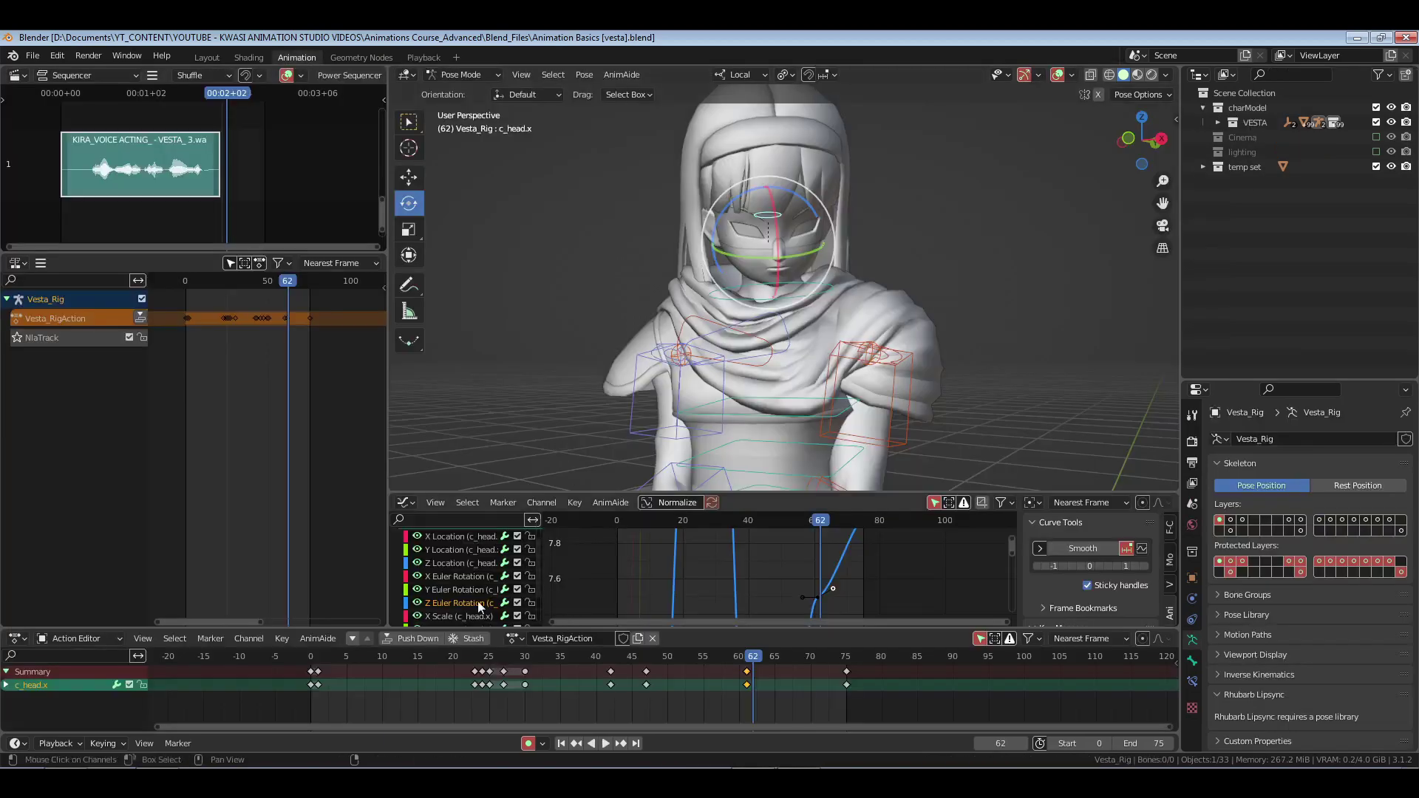
{"action": "left_click", "coordinate": [456, 577]}
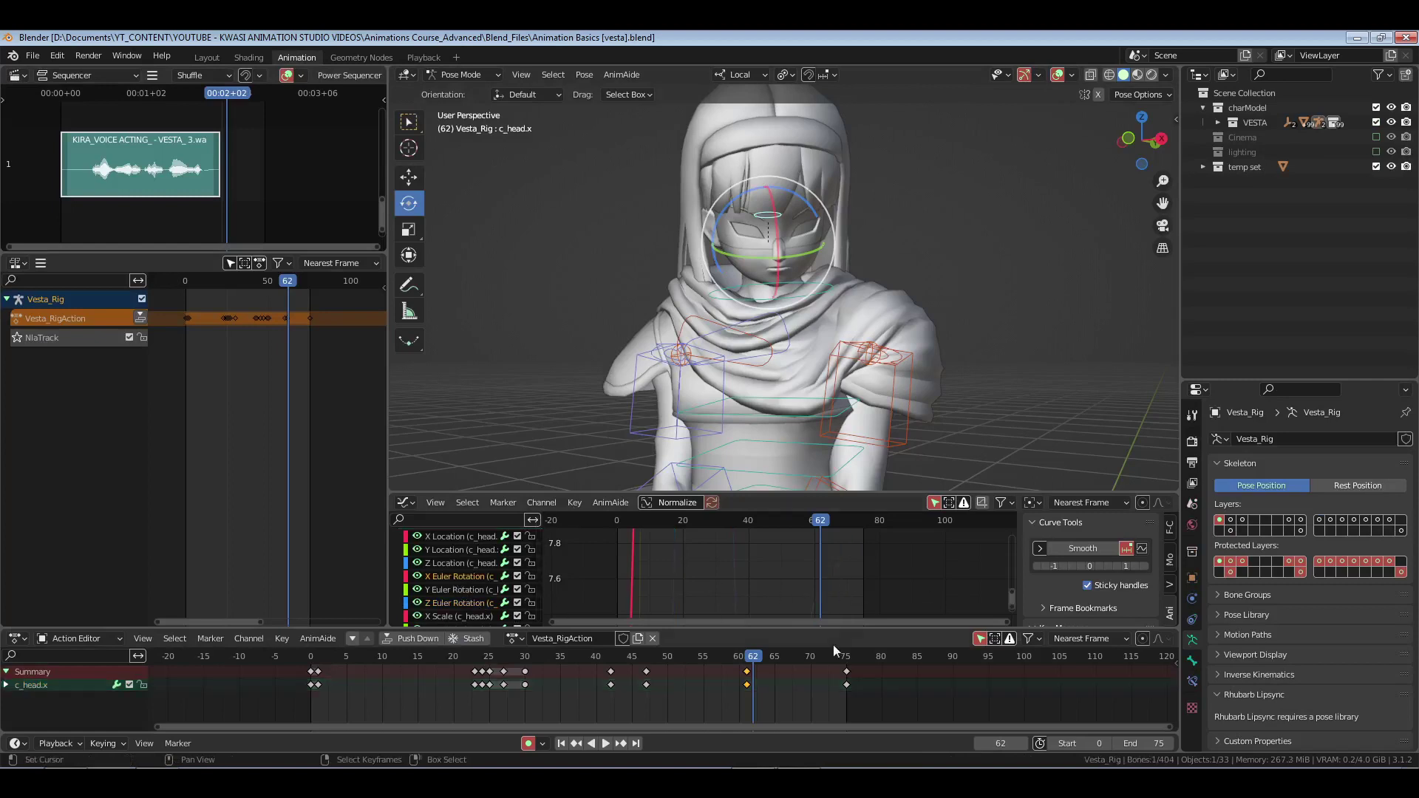
{"action": "left_click", "coordinate": [850, 698]}
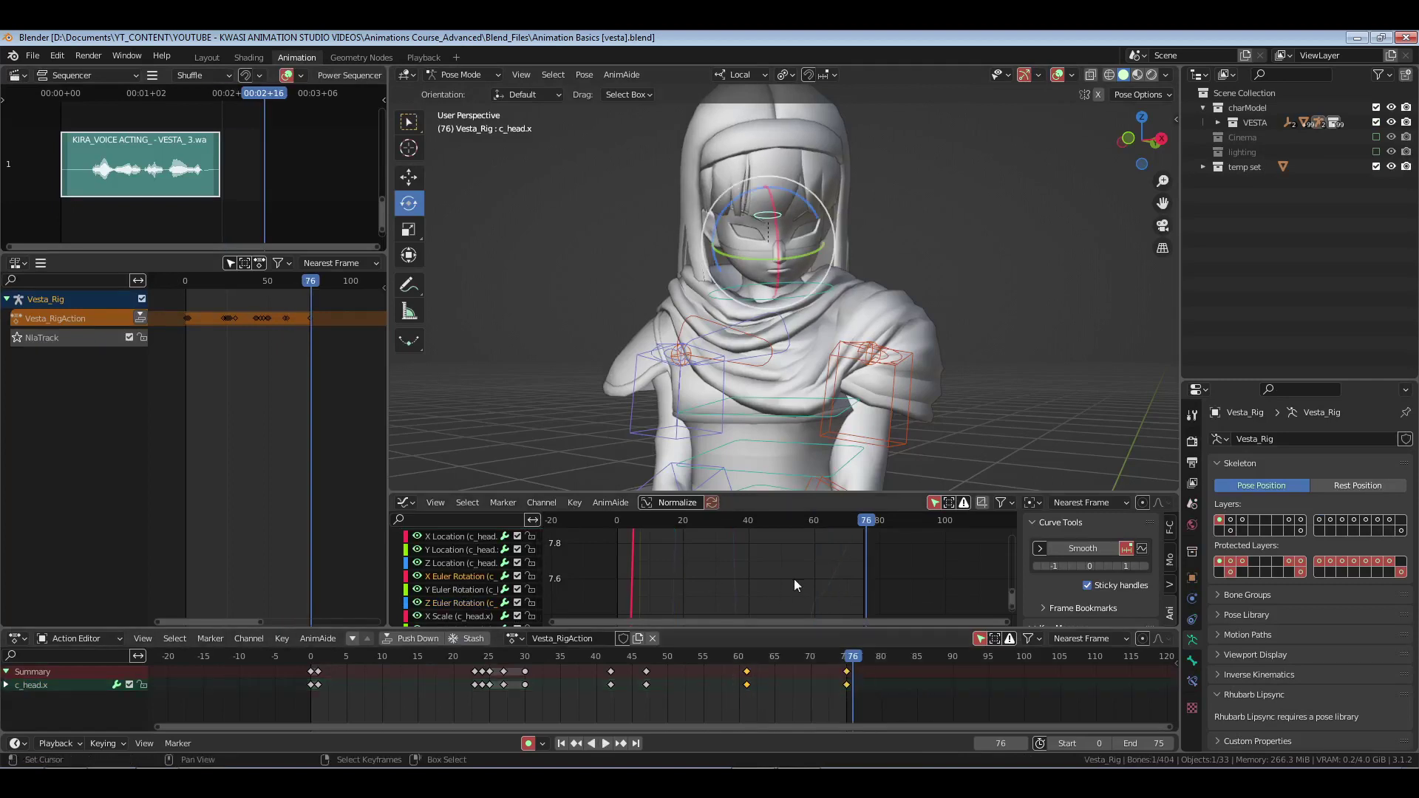
{"action": "key", "text": "KP_Decimal"}
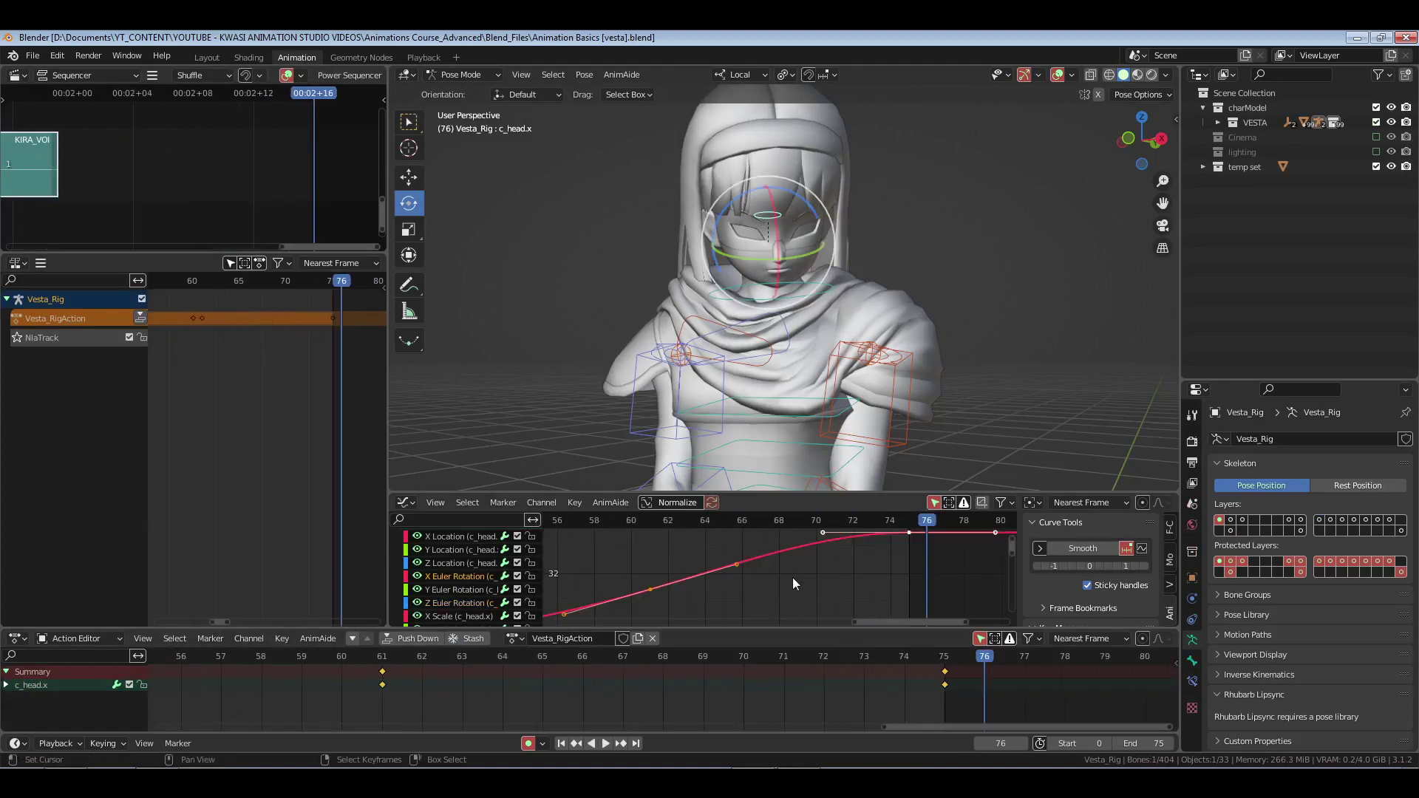
{"action": "key", "text": "v"}
{"action": "left_click", "coordinate": [835, 565]}
{"action": "left_click", "coordinate": [841, 567]}
{"action": "key", "text": "g"}
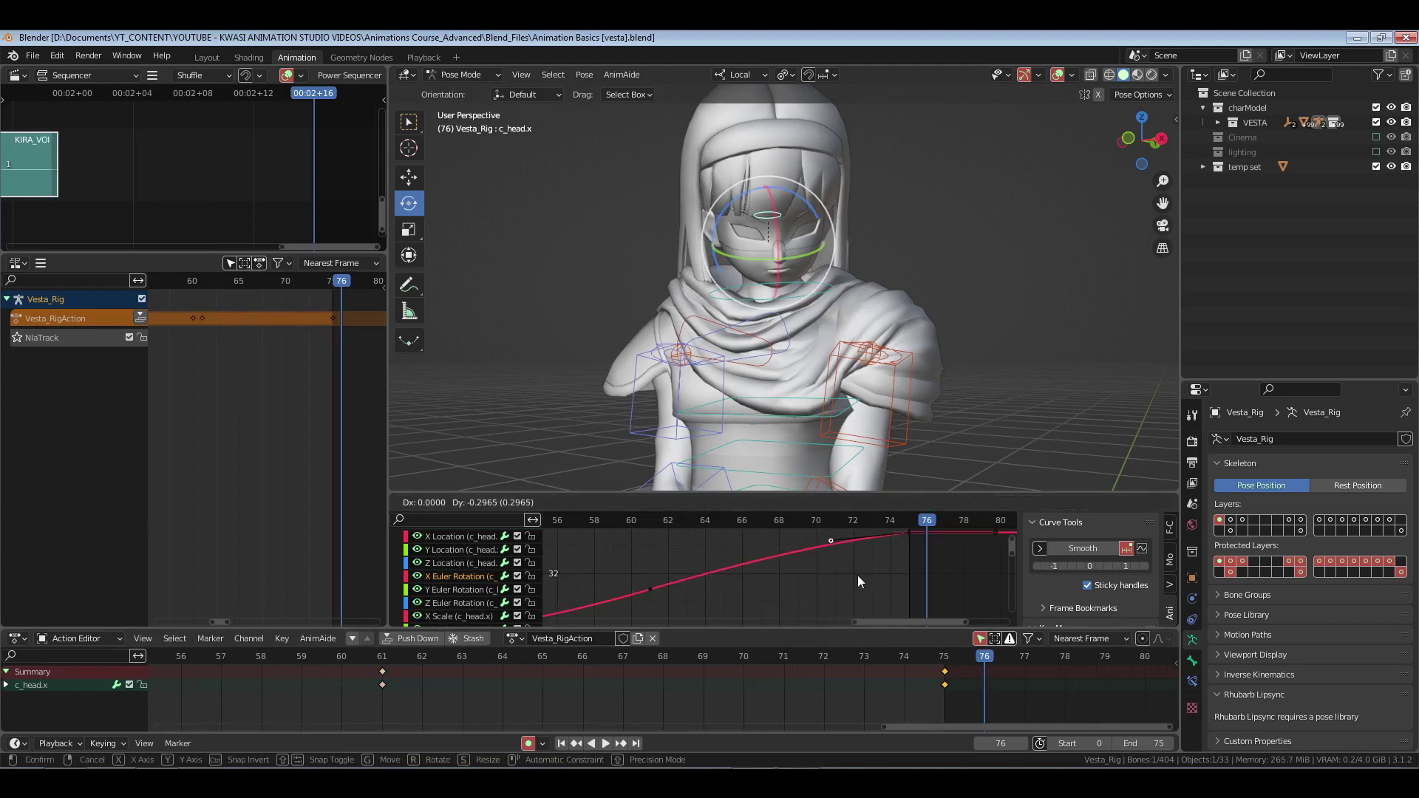
{"action": "left_click", "coordinate": [857, 575]}
- Raise the outgoing handle of the X Euler Rotation keyframe at frame 61 slightly
{"action": "left_click", "coordinate": [651, 589]}
{"action": "left_click", "coordinate": [736, 568]}
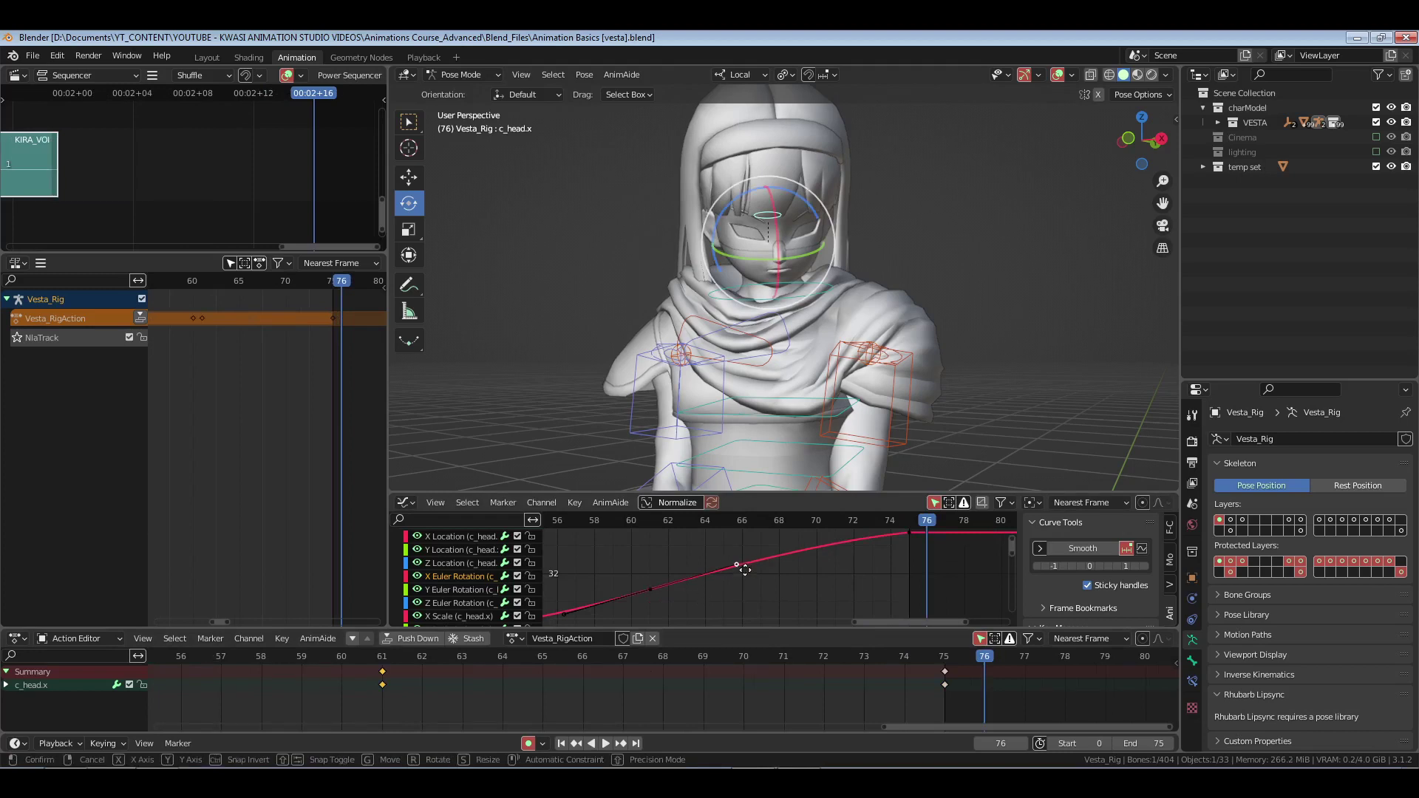
{"action": "key", "text": "g"}
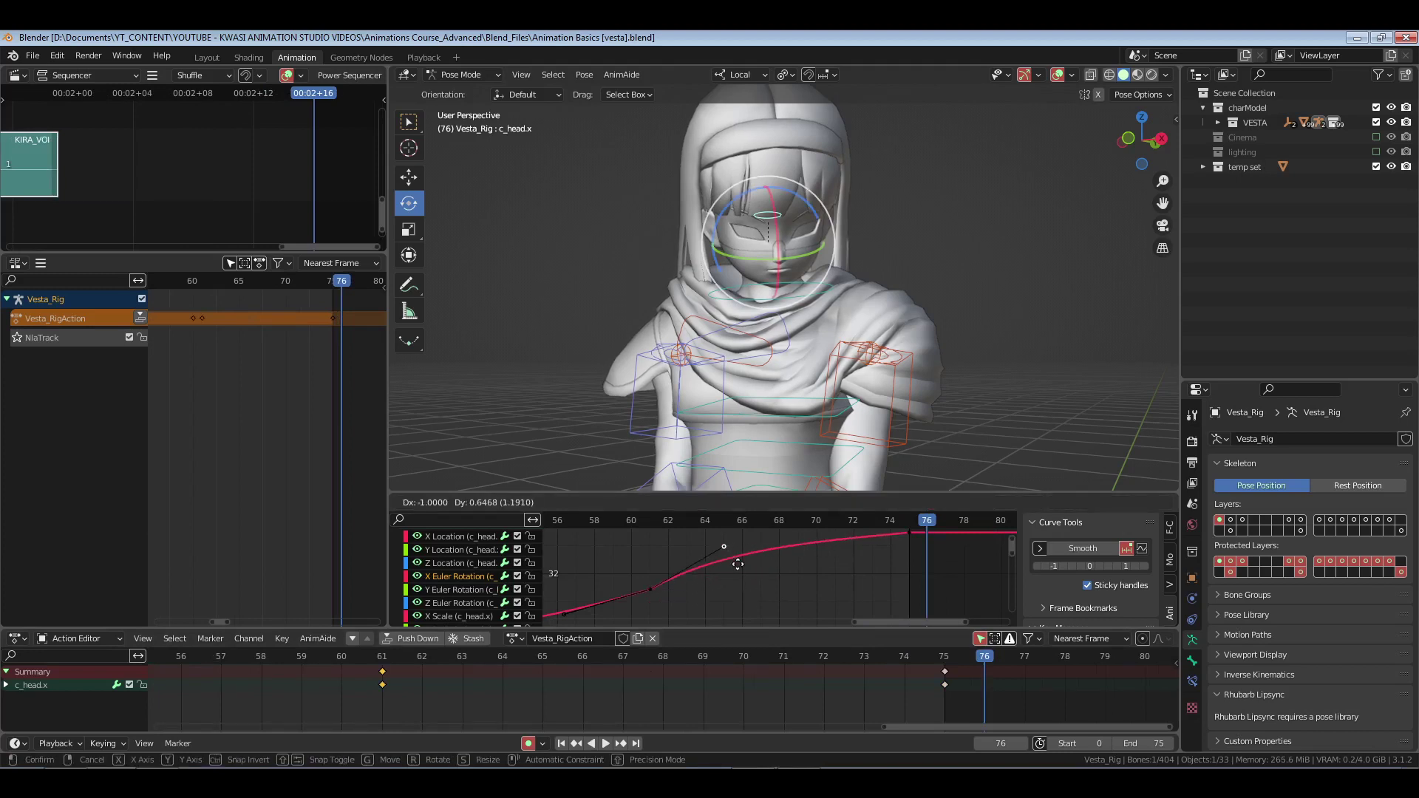
{"action": "left_click", "coordinate": [738, 568]}
{"action": "right_click", "coordinate": [702, 551], "text": "shift"}
{"action": "key", "text": "g"}
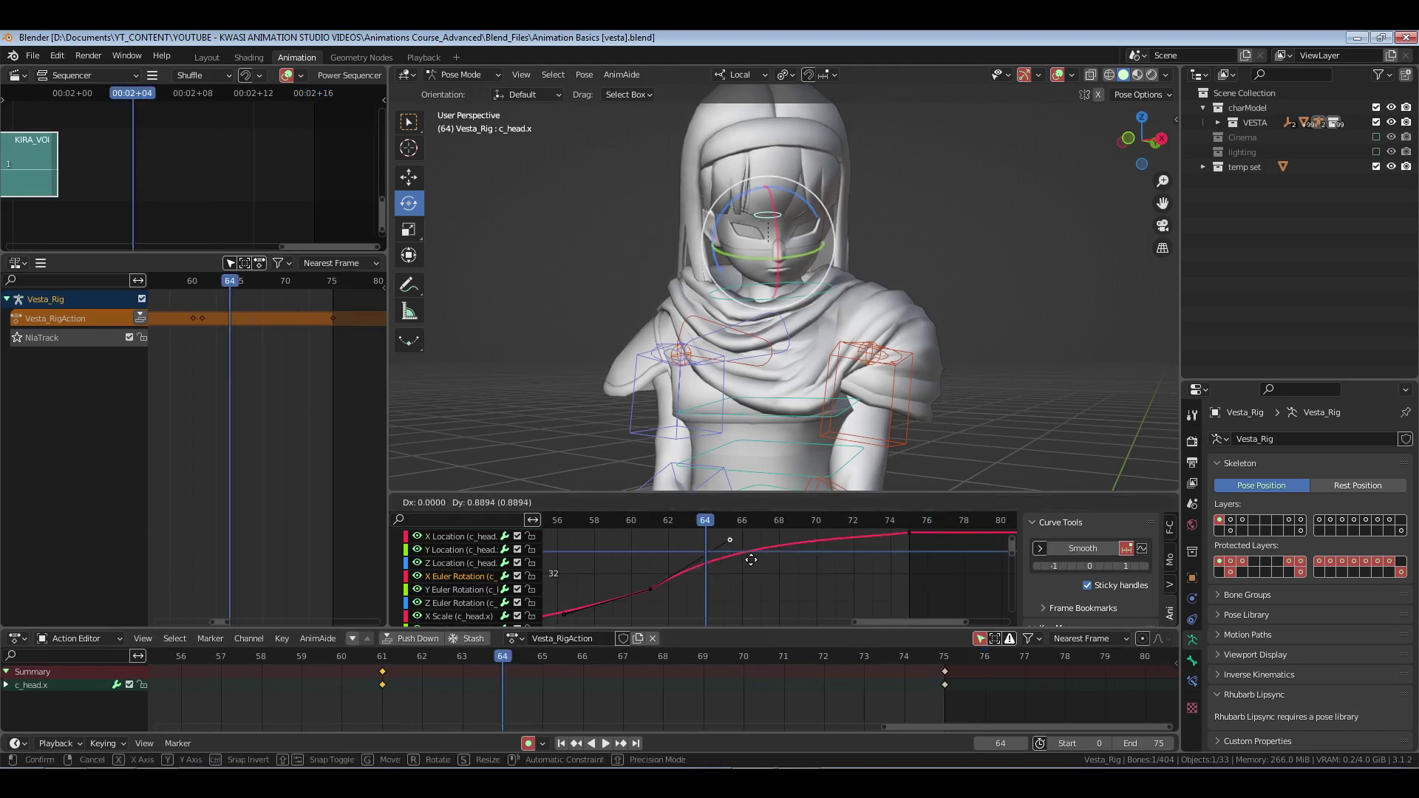
{"action": "left_click", "coordinate": [763, 566]}
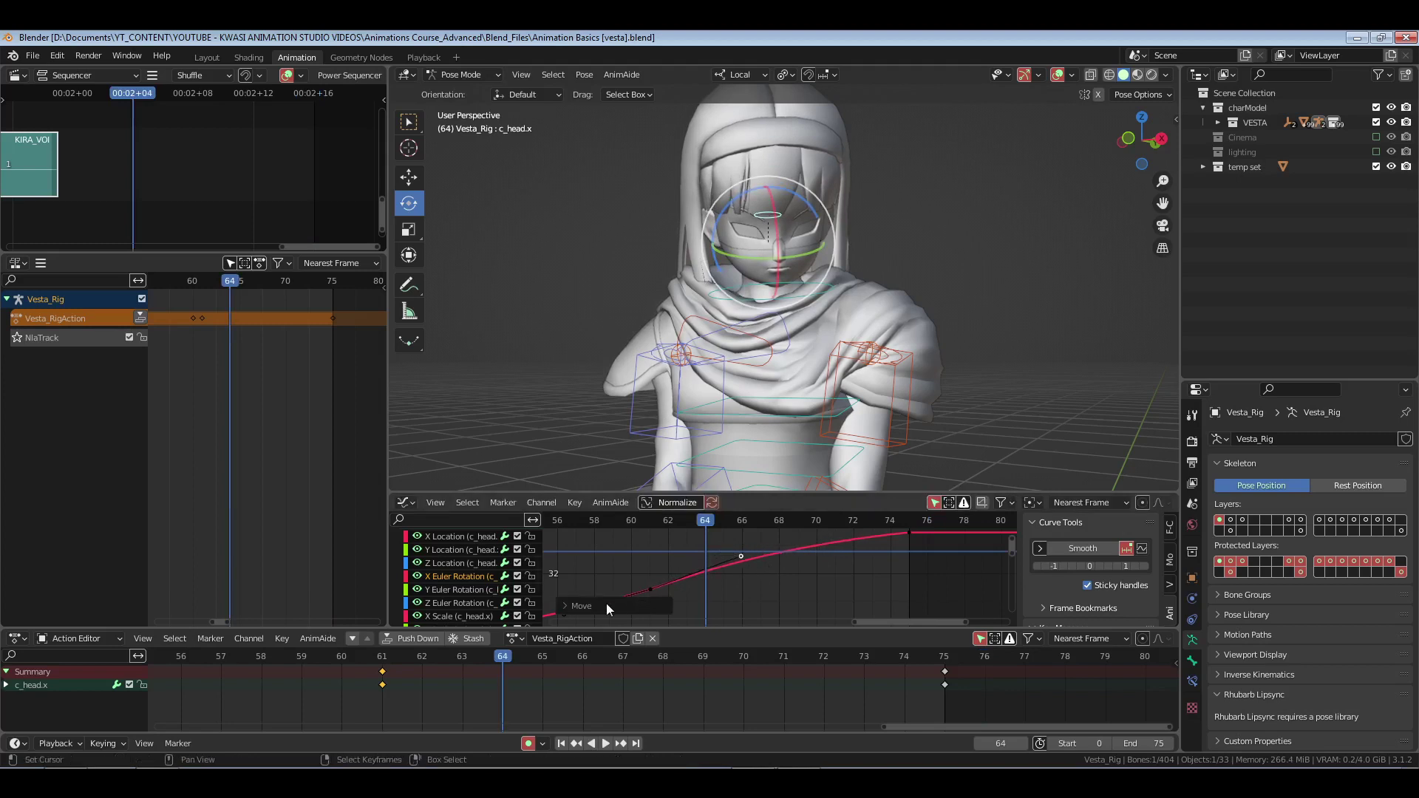
- Raise the incoming handle of the X Euler Rotation keyframe at frame 61 slightly for a straighter approach
{"action": "middle_click_drag", "start_coordinate": [656, 591], "coordinate": [693, 566]}
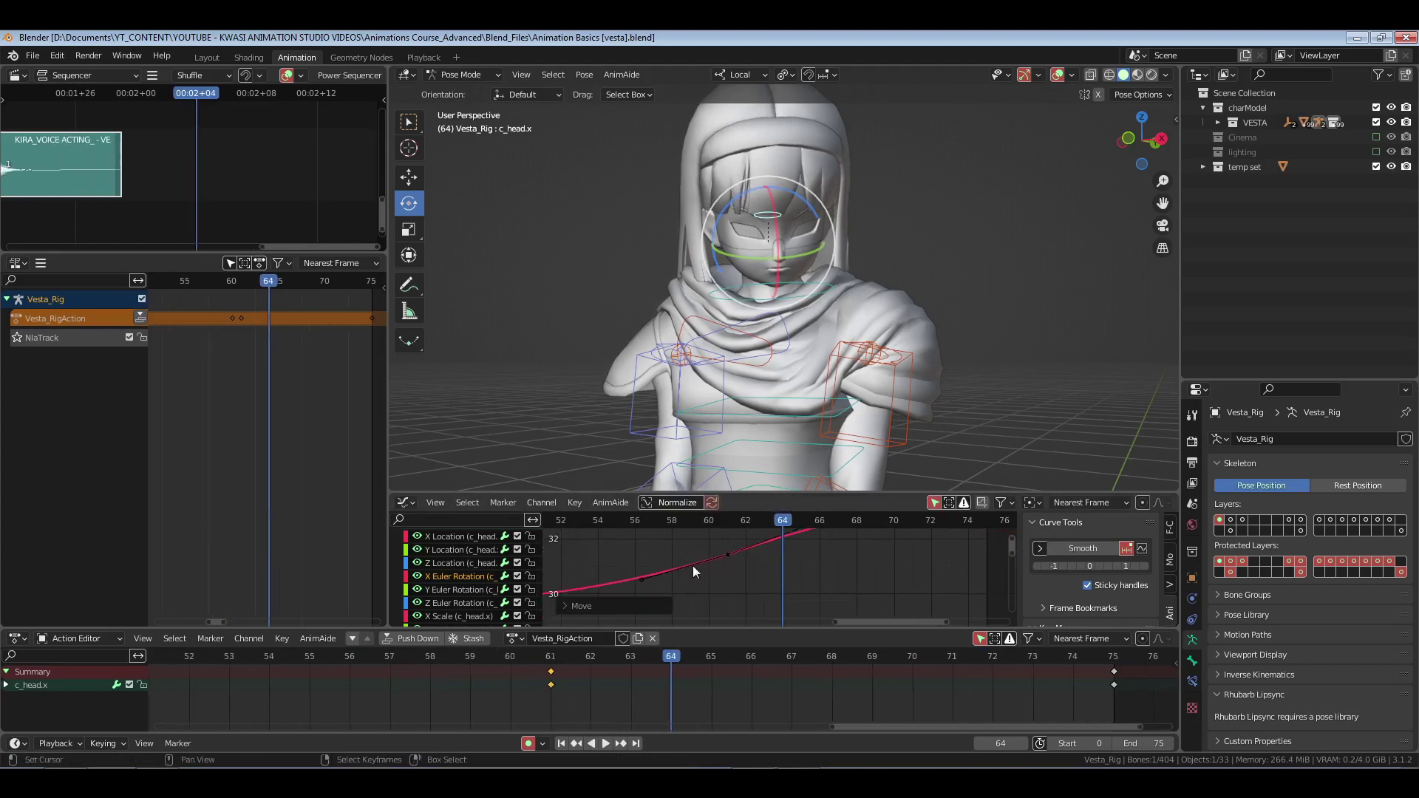
{"action": "key", "text": "g"}
{"action": "left_click", "coordinate": [757, 570]}
- Preview the motion around frame 61 and raise its X Euler Rotation keyframe slightly, vertically only
{"action": "left_click", "coordinate": [598, 548]}
{"action": "key", "text": "space"}
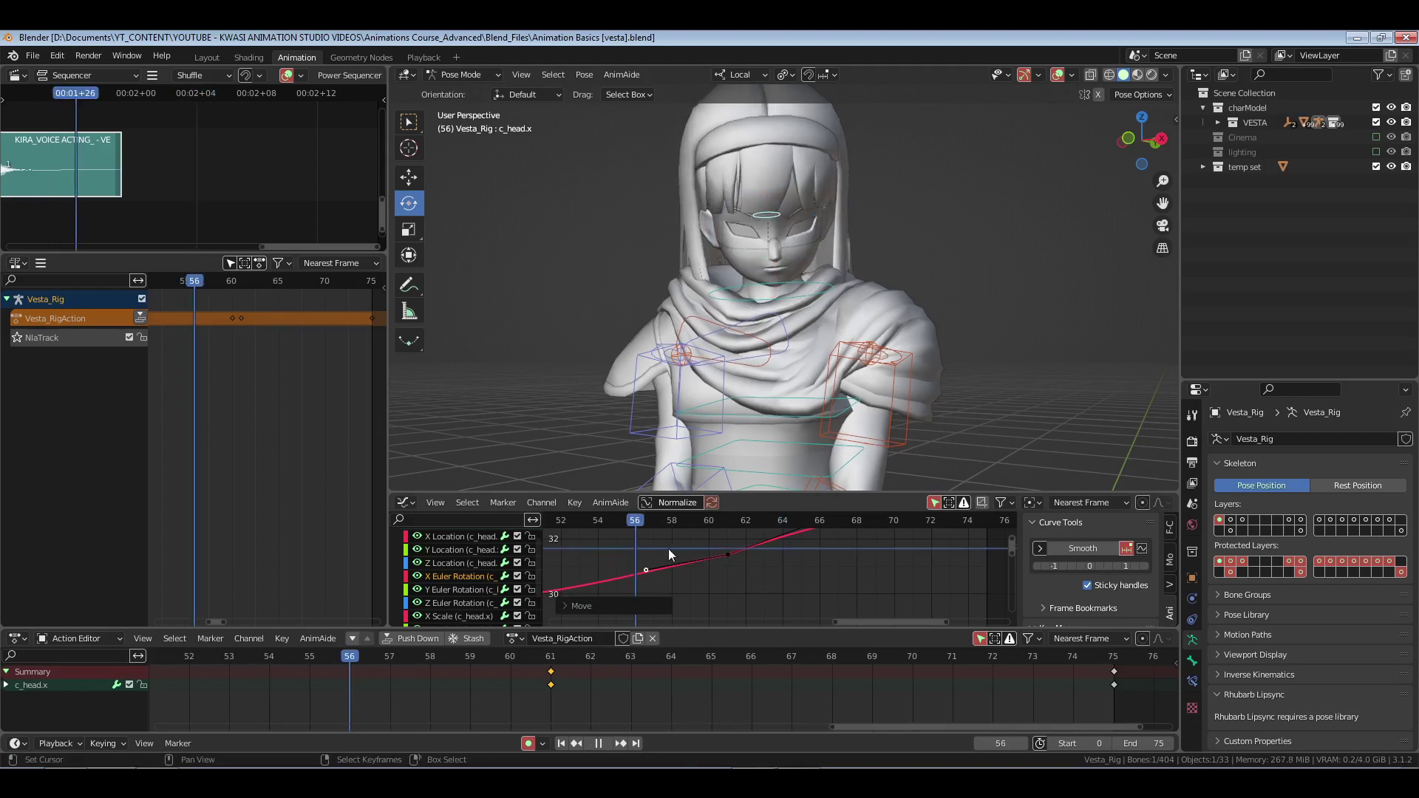
{"action": "left_click_drag", "start_coordinate": [668, 548], "coordinate": [730, 557]}
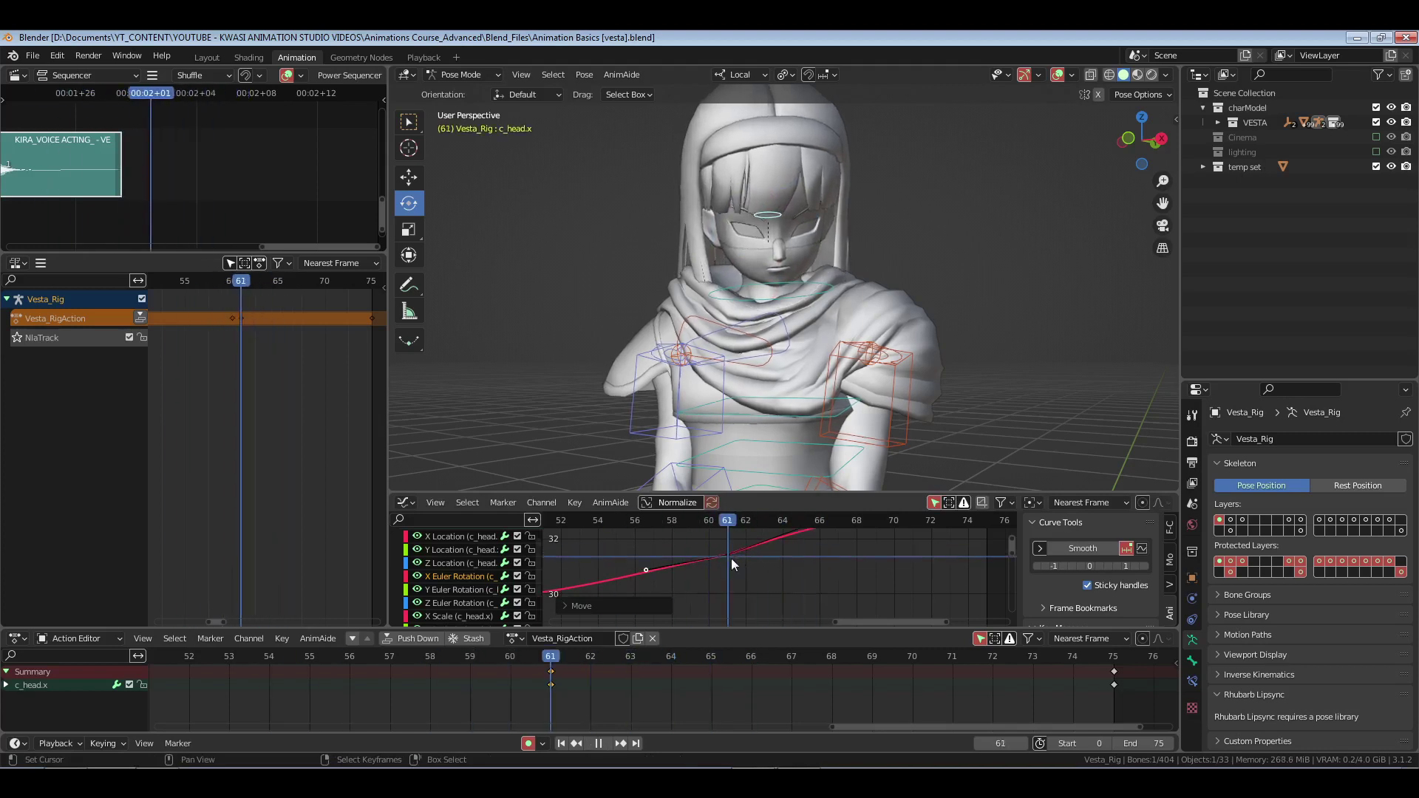
{"action": "key", "text": "space"}
{"action": "key", "text": "g"}
{"action": "key", "text": "y"}
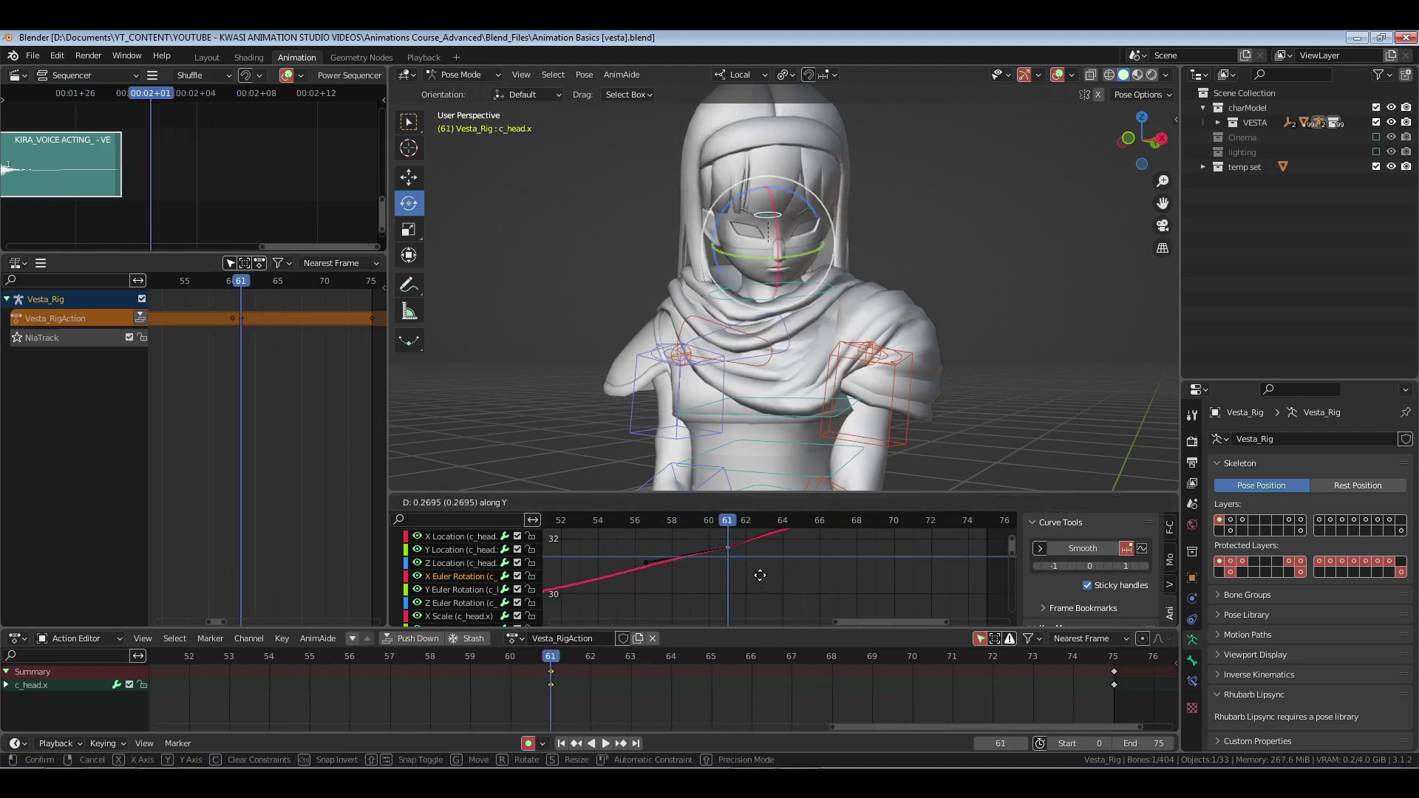
{"action": "left_click", "coordinate": [760, 571]}
- Check the revised head motion, save the file, and replay it from the first frame in the Playback workspace
{"action": "key", "text": "space"}
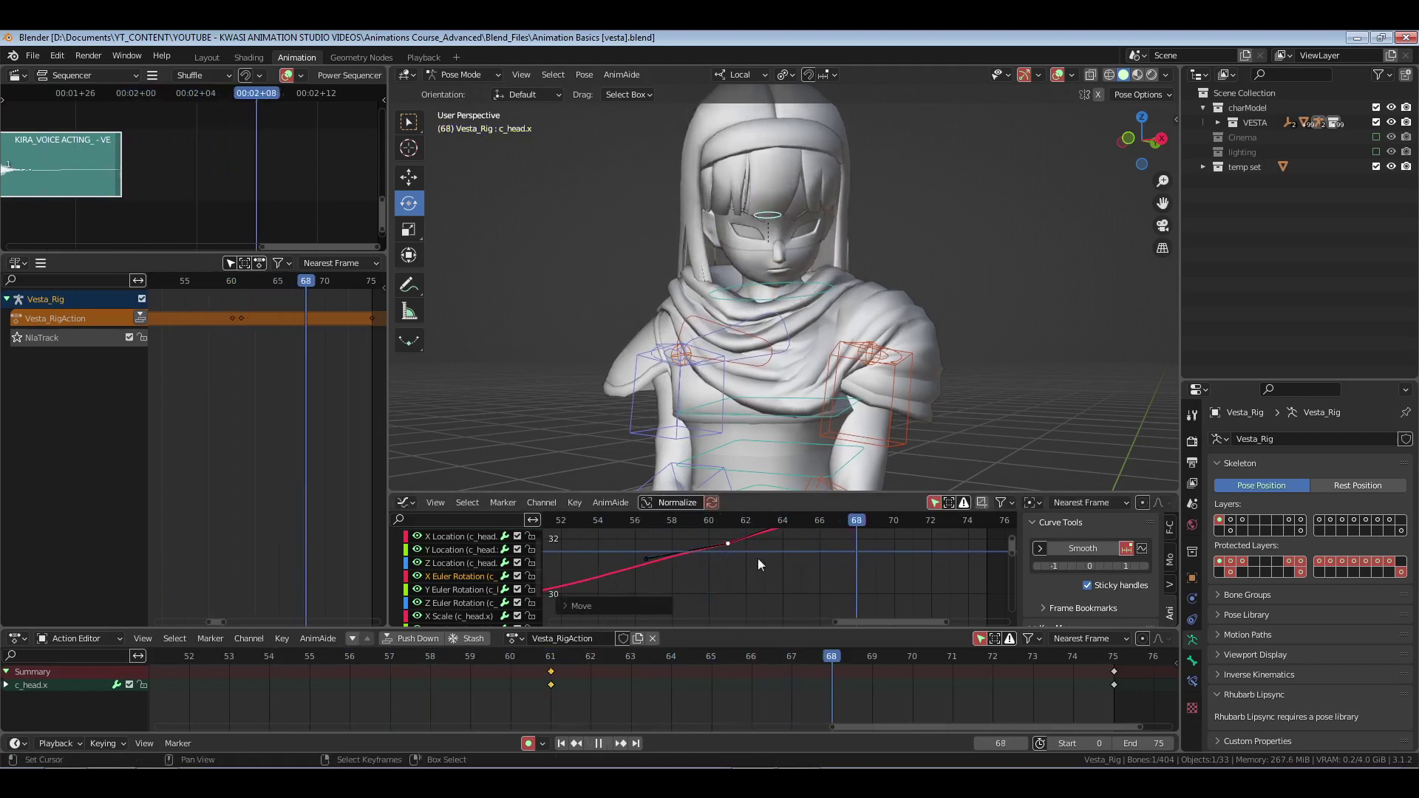
{"action": "key", "text": "Escape"}
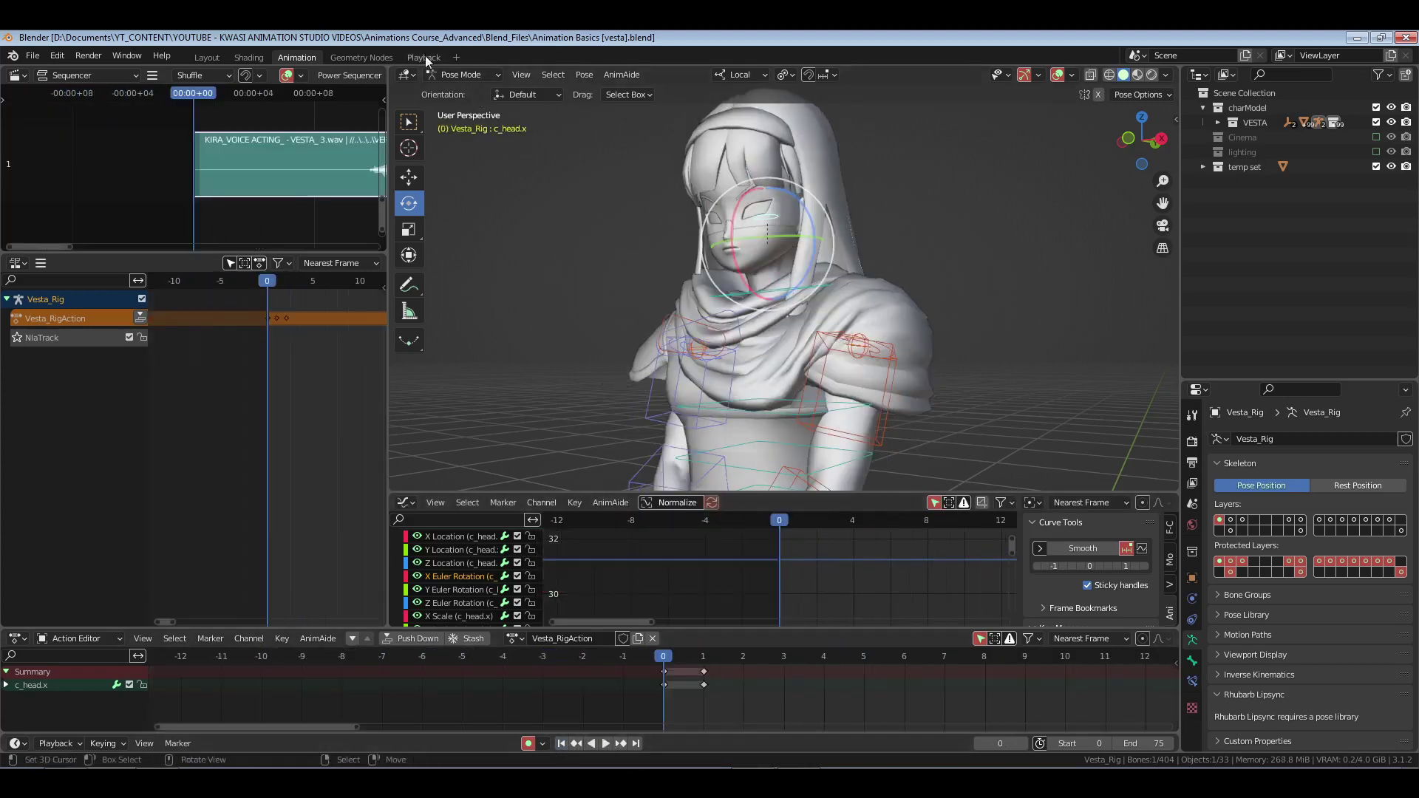
{"action": "left_click", "coordinate": [424, 57]}
{"action": "key", "text": "ctrl+s"}
{"action": "key", "text": "space"}
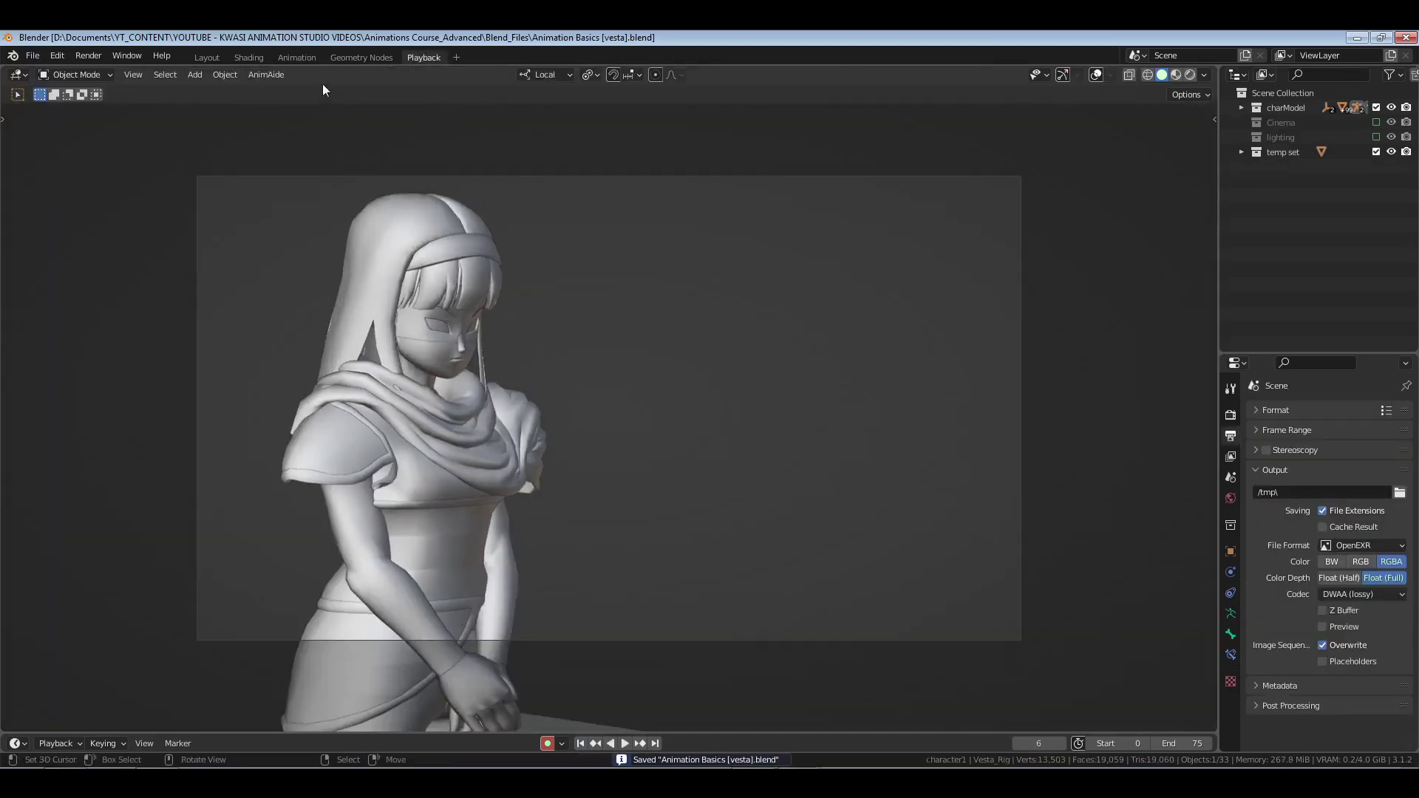
- Back in the Animation workspace, delete the head bone's keyframe at frame 75
{"action": "left_click", "coordinate": [296, 57]}
{"action": "key", "text": "space"}
{"action": "middle_click_drag", "start_coordinate": [862, 697], "coordinate": [742, 687]}
{"action": "key", "text": "a"}
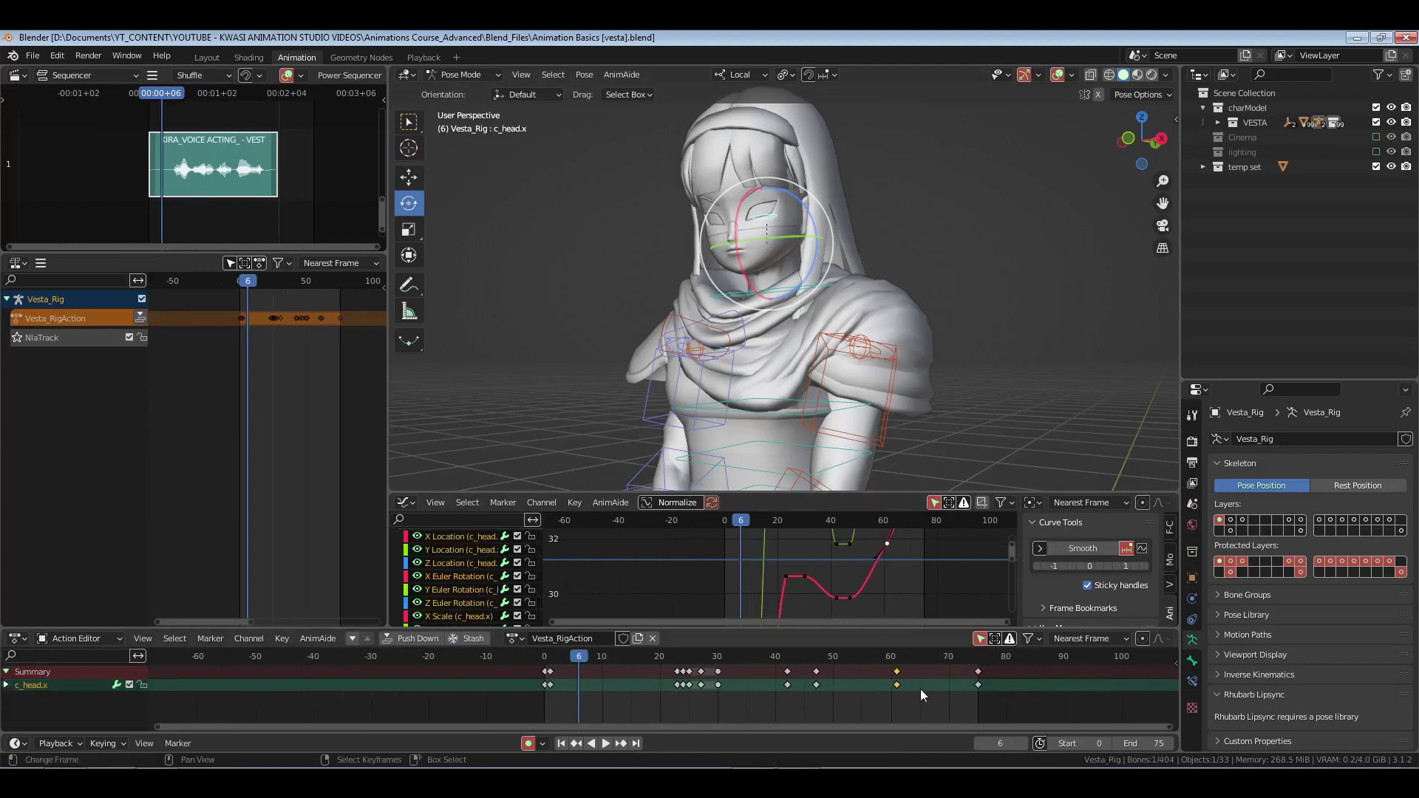
{"action": "left_click", "coordinate": [978, 685]}
{"action": "key", "text": "x"}
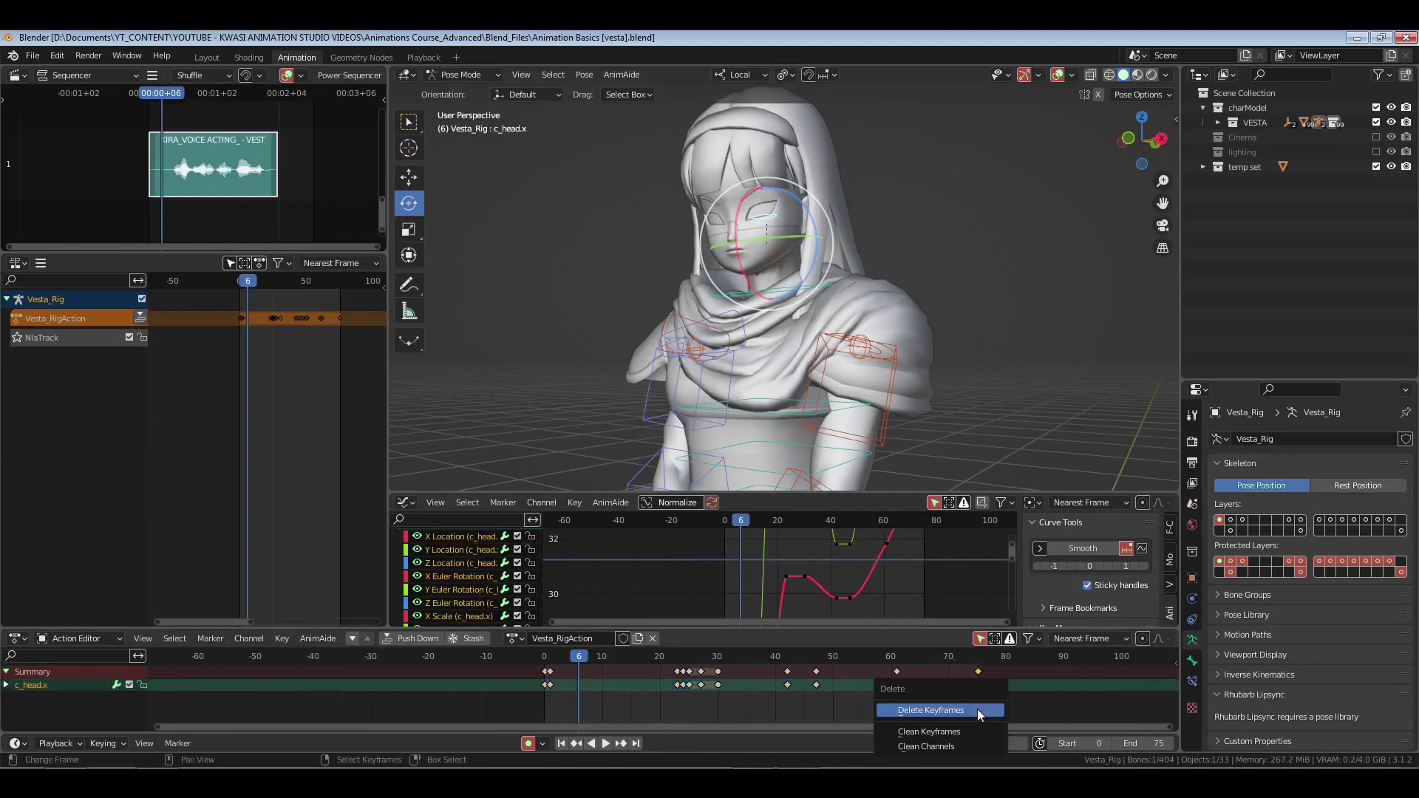
{"action": "left_click", "coordinate": [977, 706]}
- Review the head motion and rotate the head bone slightly around its local Y axis at frame 47
{"action": "key", "text": "space"}
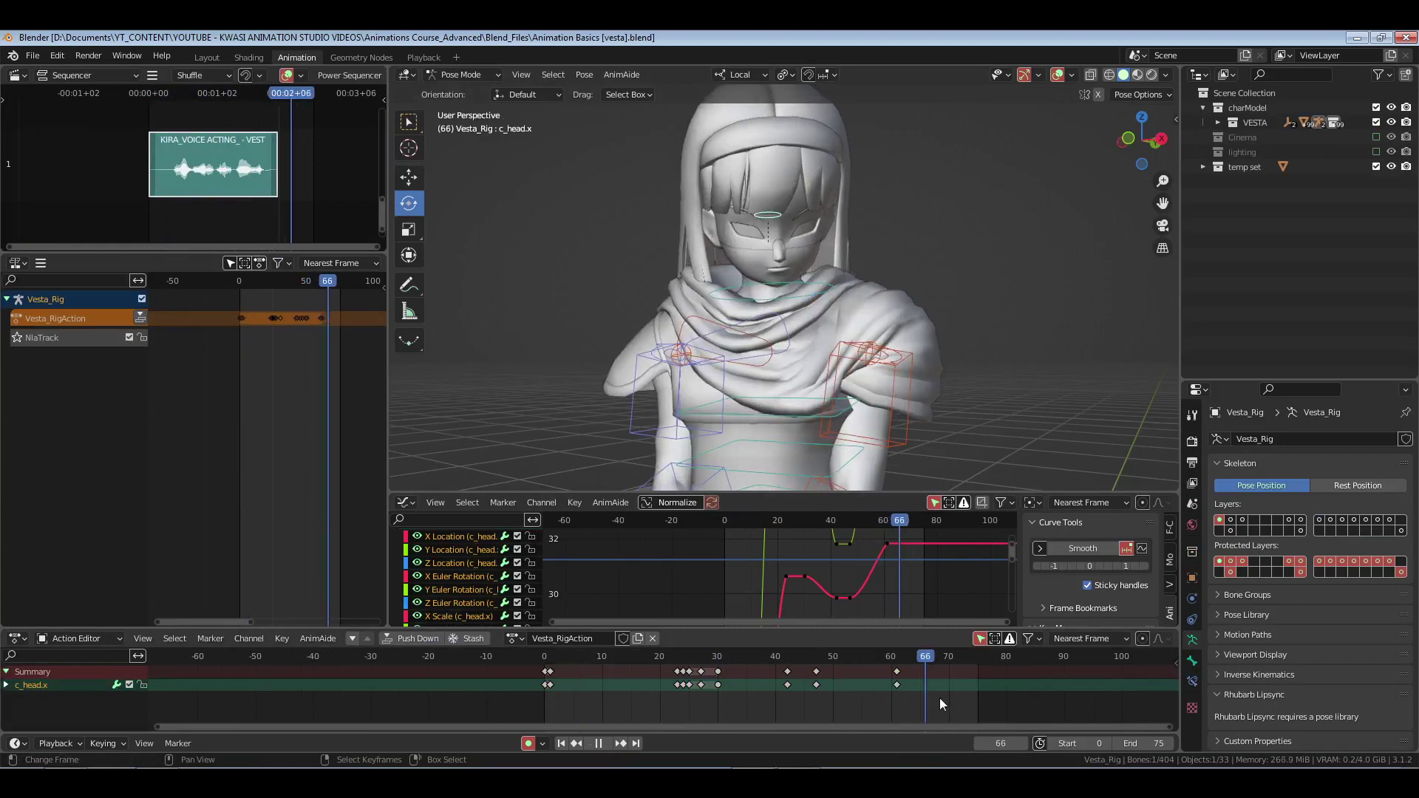
{"action": "mouse_move", "coordinate": [720, 690]}
{"action": "left_mouse_down"}
{"action": "mouse_move", "coordinate": [859, 690]}
{"action": "mouse_move", "coordinate": [694, 690]}
{"action": "left_mouse_up"}
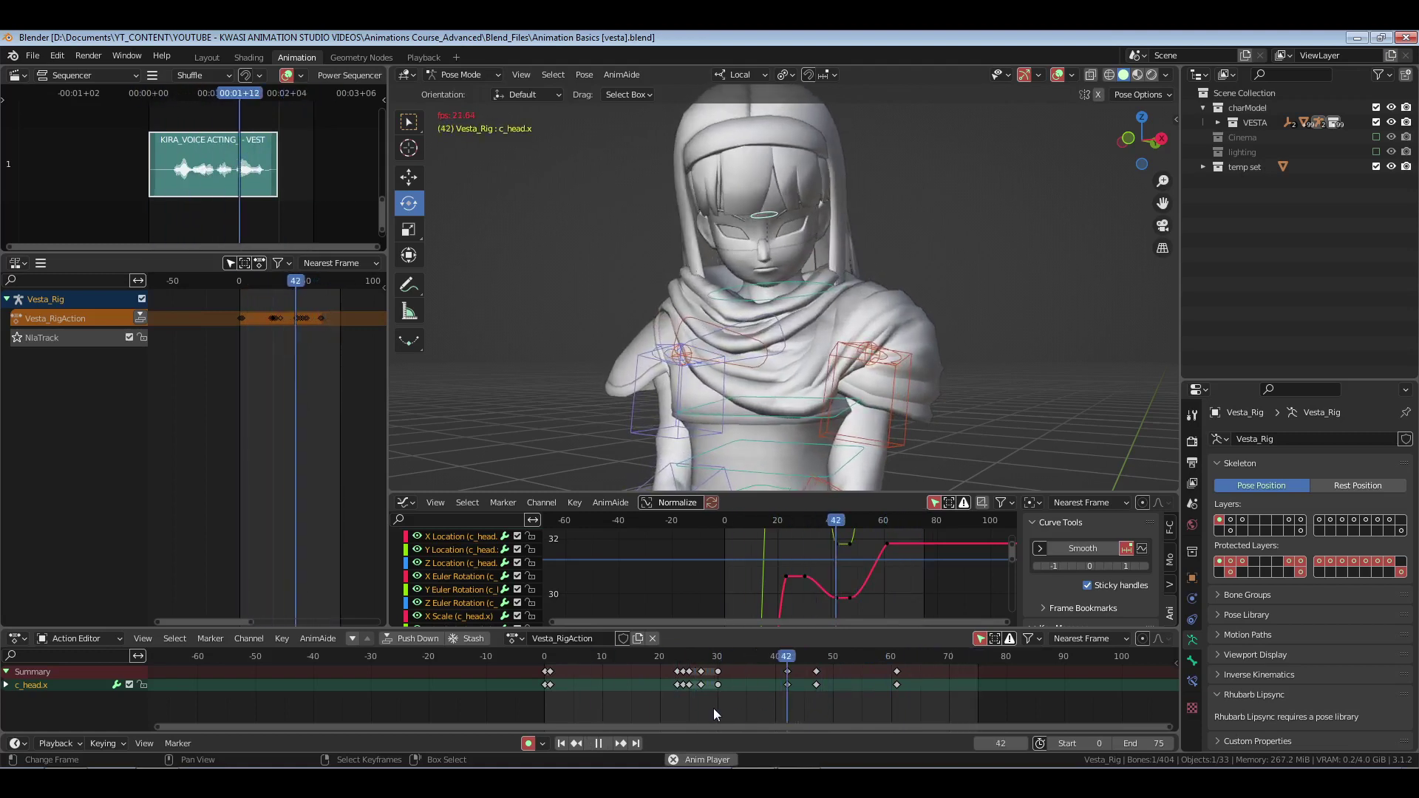
{"action": "left_click_drag", "start_coordinate": [738, 708], "coordinate": [816, 709]}
{"action": "key", "text": "space"}
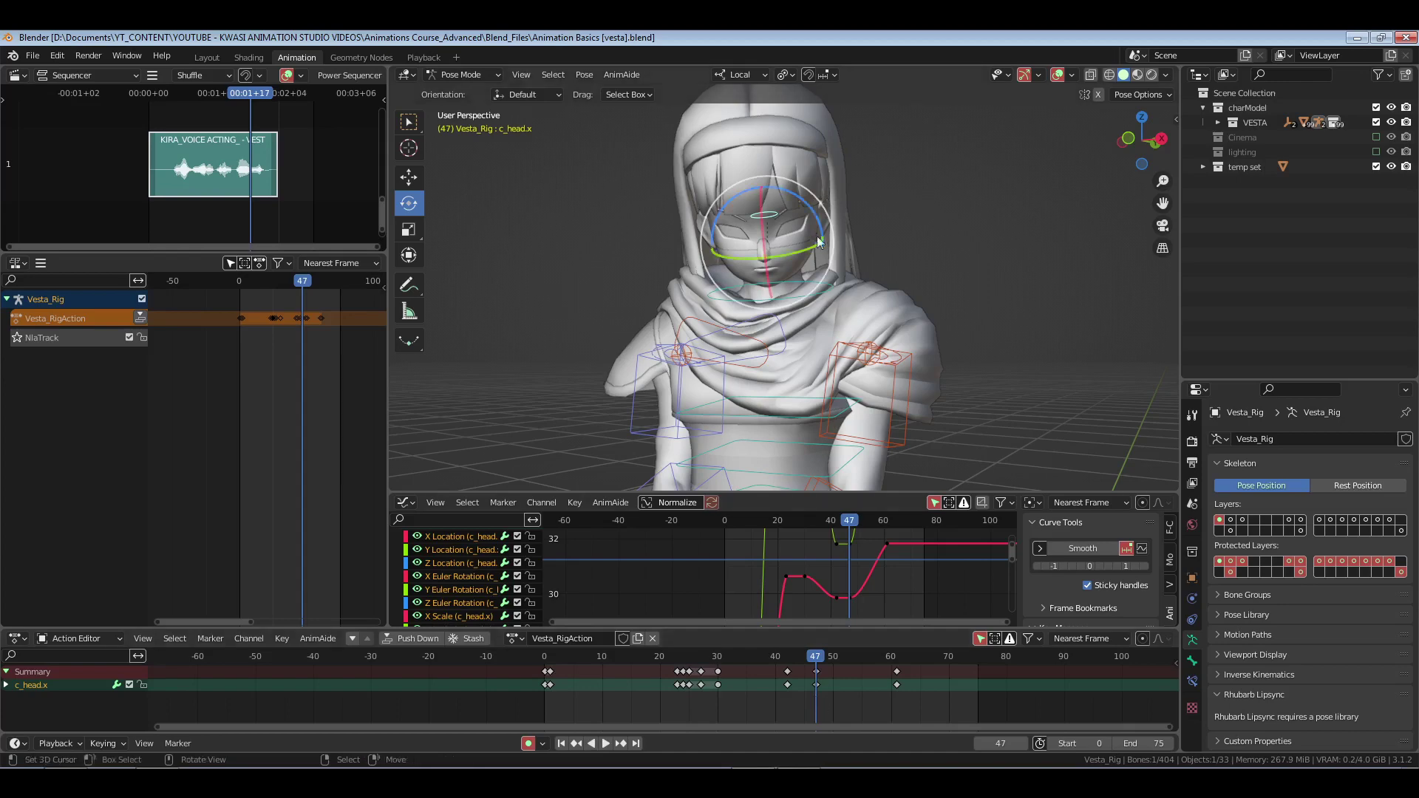
{"action": "middle_click_drag", "start_coordinate": [817, 236], "coordinate": [890, 324]}
{"action": "left_click_drag", "start_coordinate": [805, 260], "coordinate": [812, 259]}
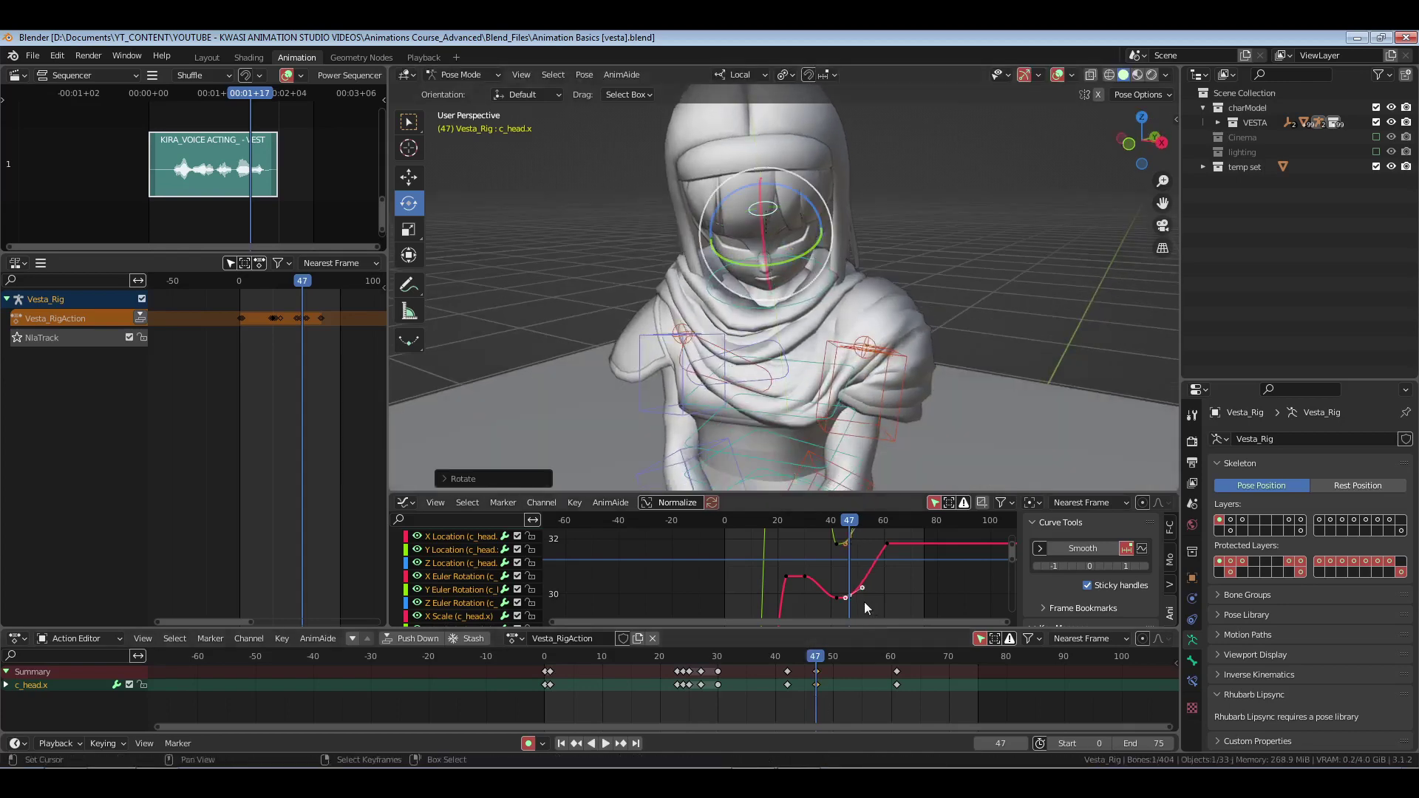
- Isolate the head's Y Euler Rotation curve and set the keyframe handles at frames 47 and 61 to Free
{"action": "left_click_drag", "start_coordinate": [940, 664], "coordinate": [804, 708]}
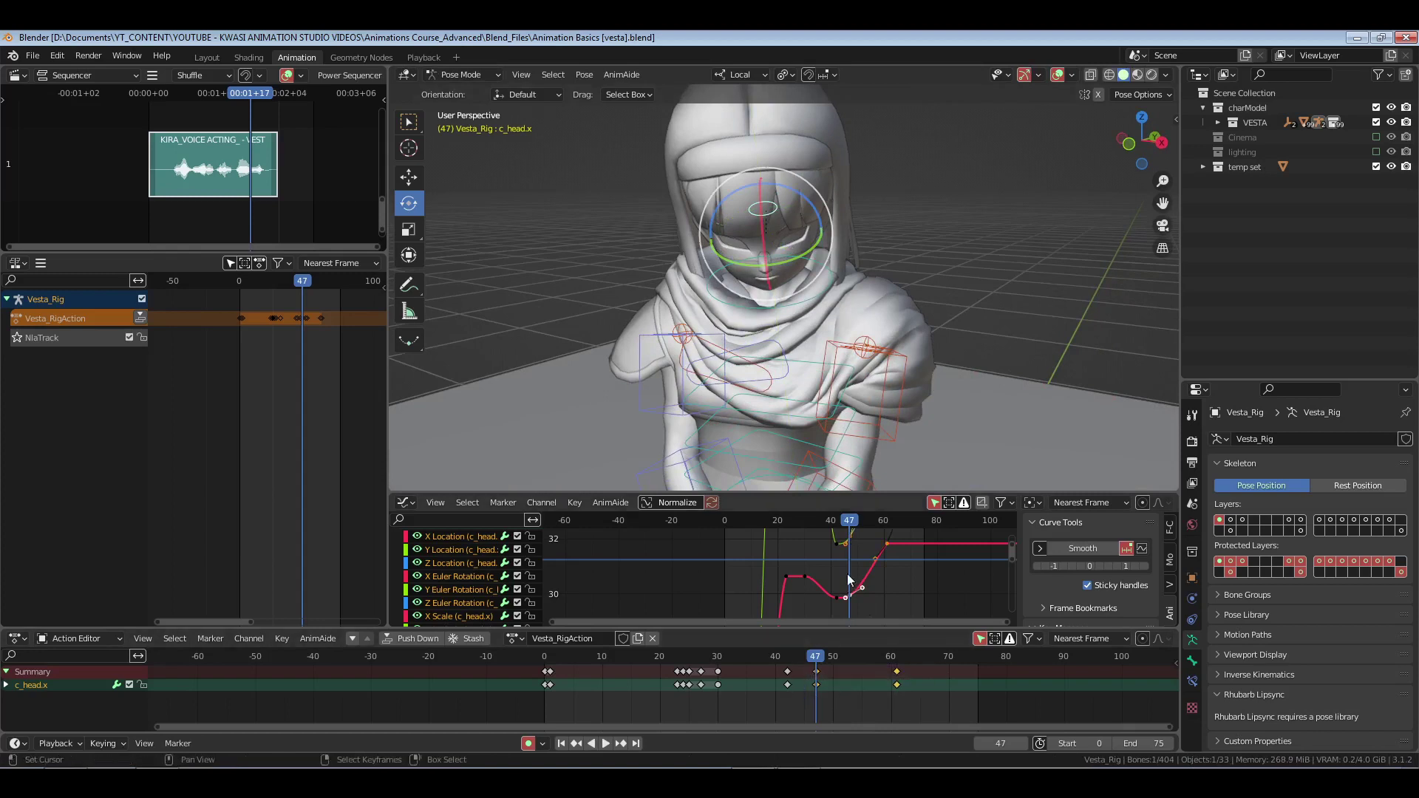
{"action": "key", "text": "KP_Decimal"}
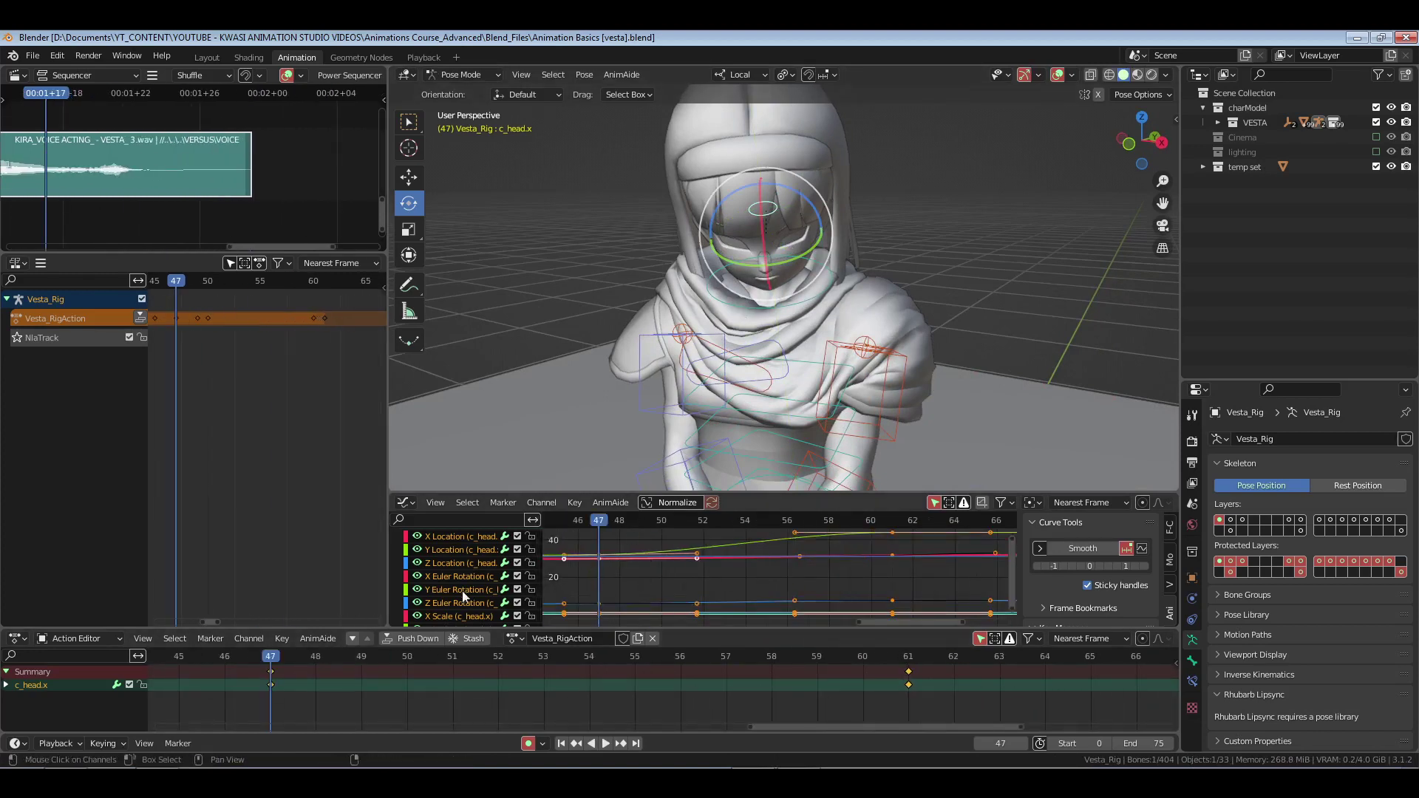
{"action": "left_click", "coordinate": [773, 611]}
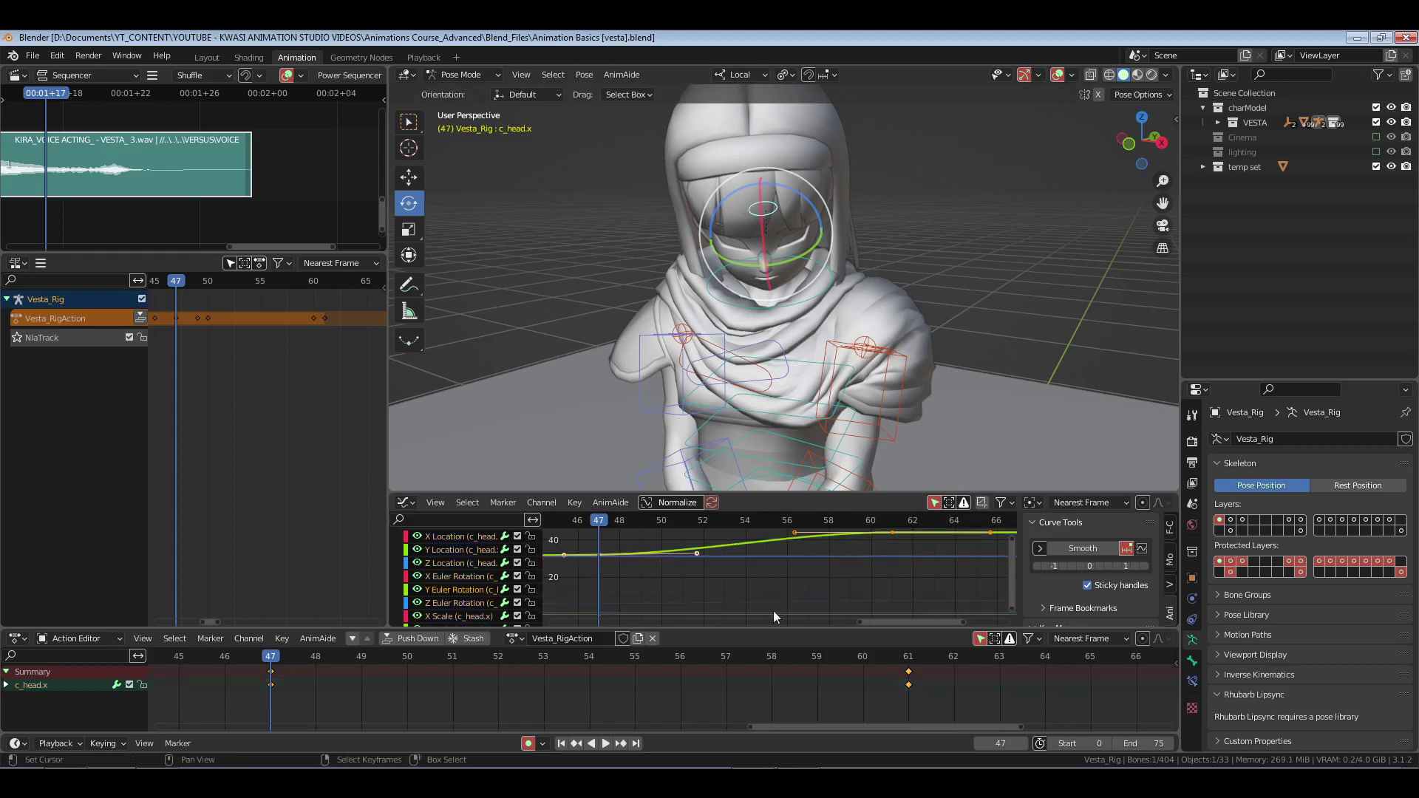
{"action": "key", "text": "KP_Decimal"}
{"action": "key", "text": "v"}
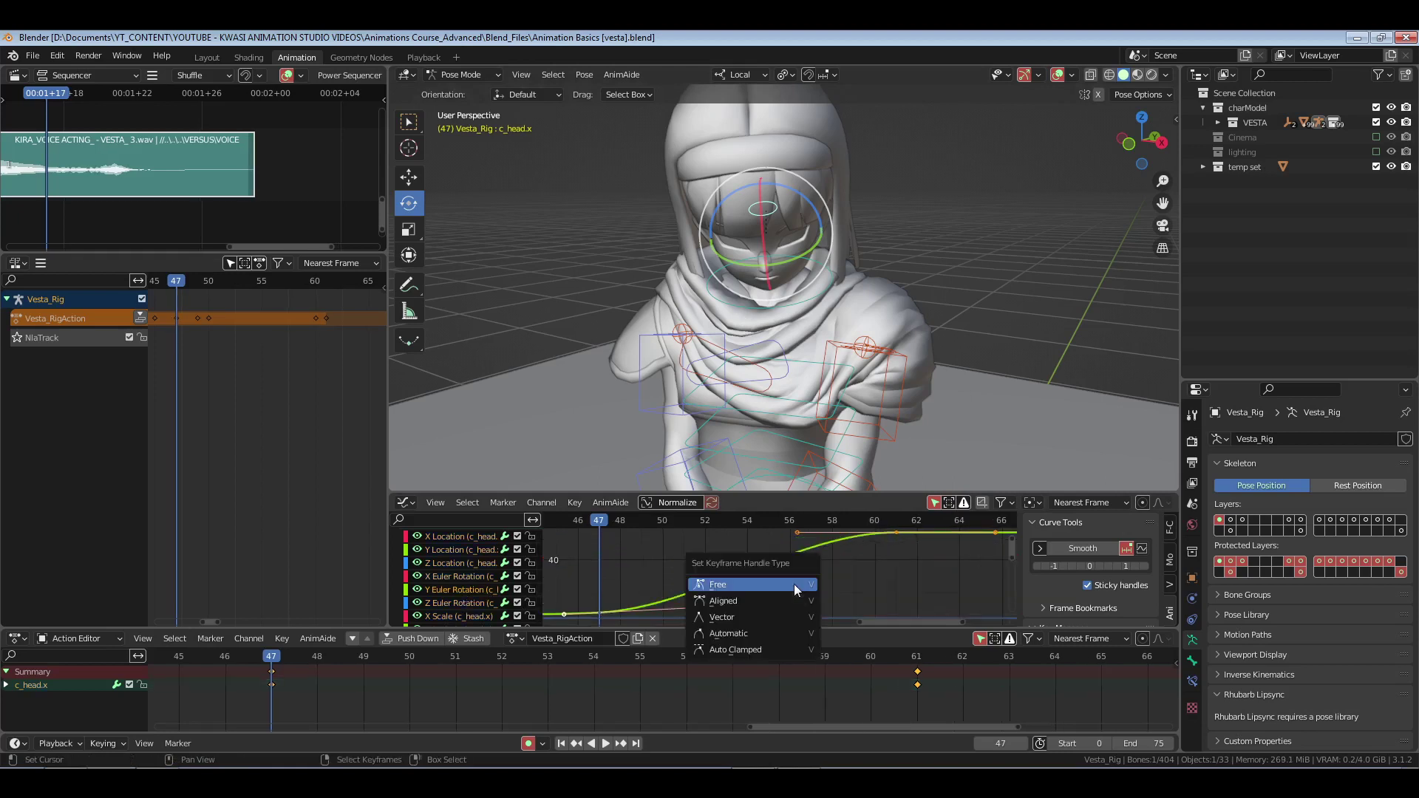
{"action": "left_click", "coordinate": [794, 584]}
- On the Y Euler Rotation curve, adjust the incoming handle of the frame 61 keyframe slightly, along Y and along X
{"action": "middle_click_drag", "start_coordinate": [857, 571], "coordinate": [929, 567]}
{"action": "left_click", "coordinate": [795, 566]}
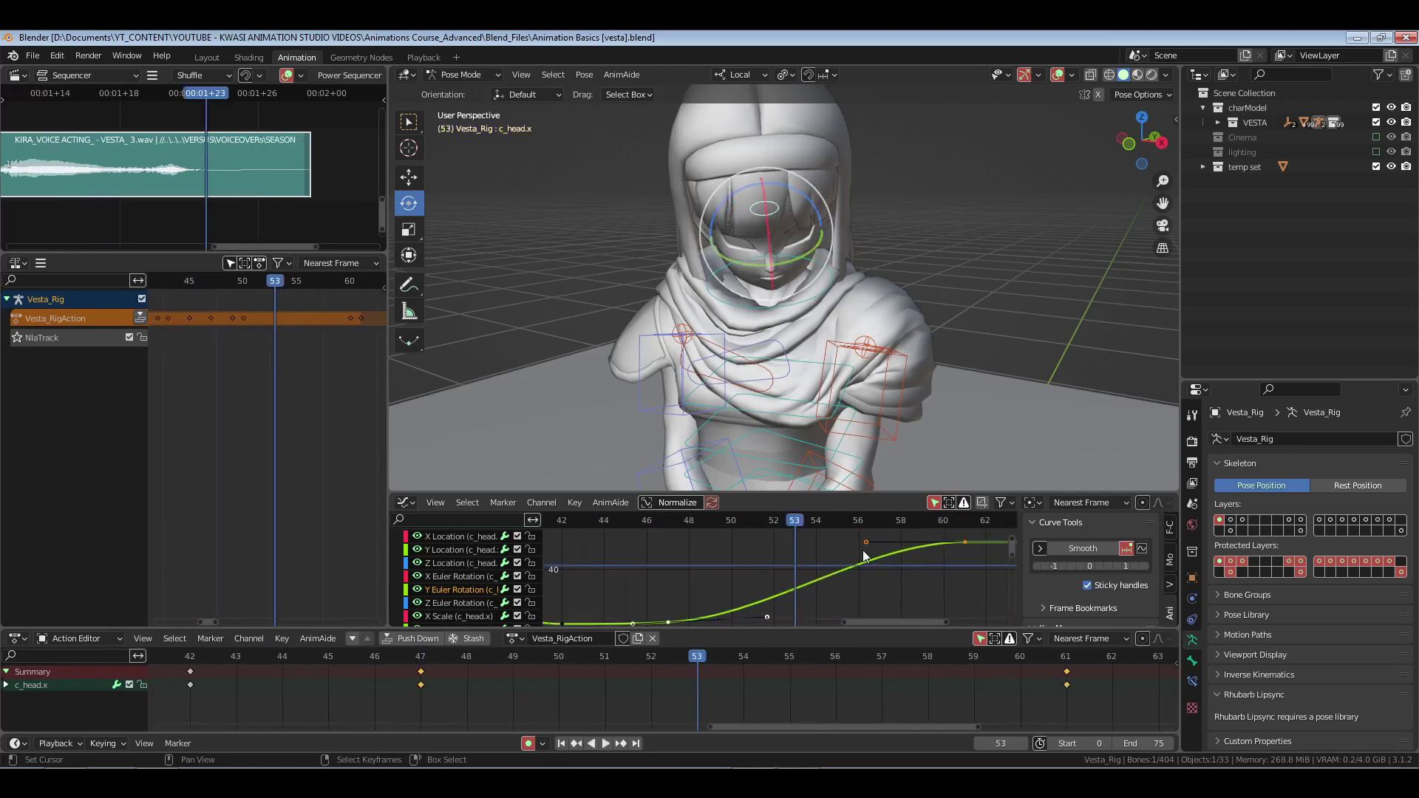
{"action": "key", "text": "g"}
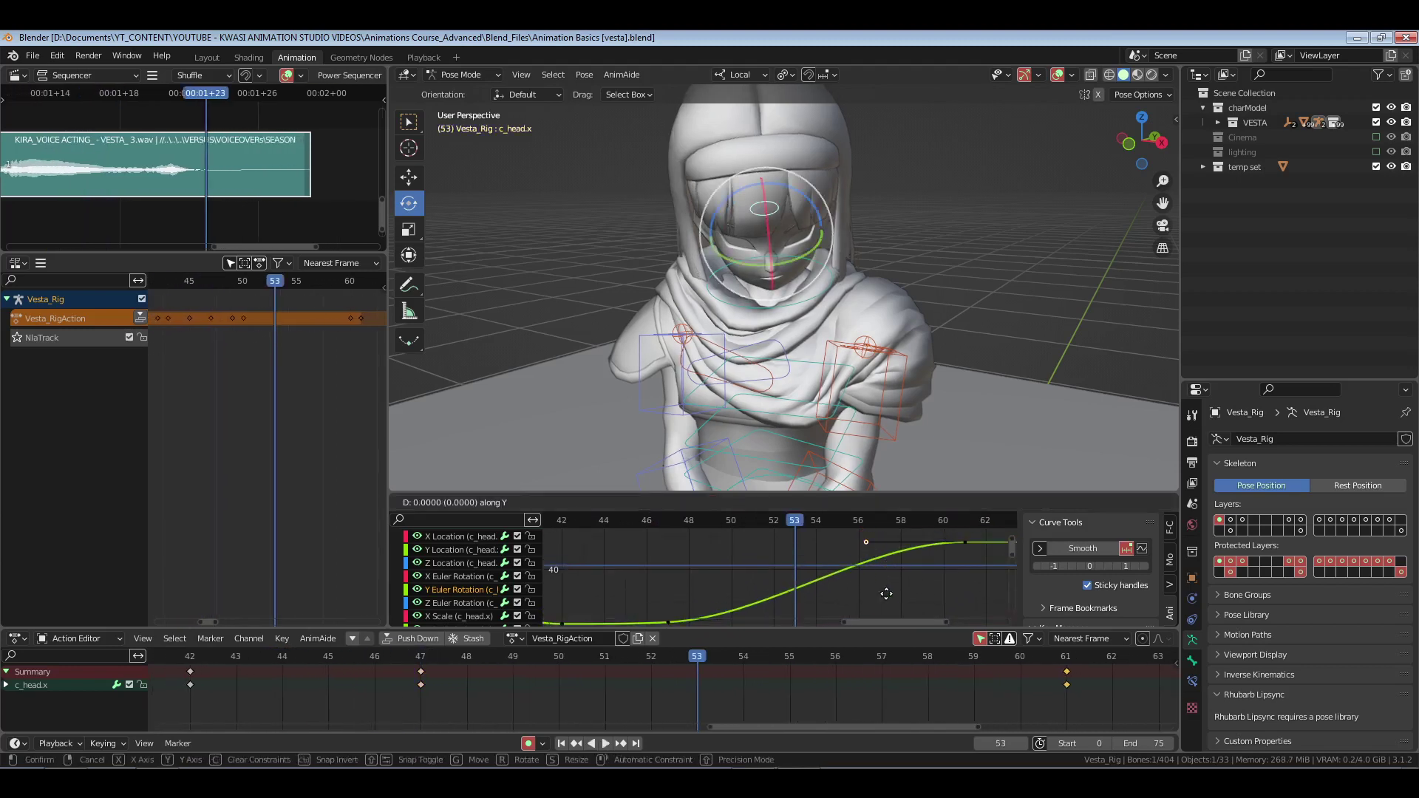
{"action": "left_click", "coordinate": [887, 607]}
{"action": "key", "text": "g"}
{"action": "key", "text": "x"}
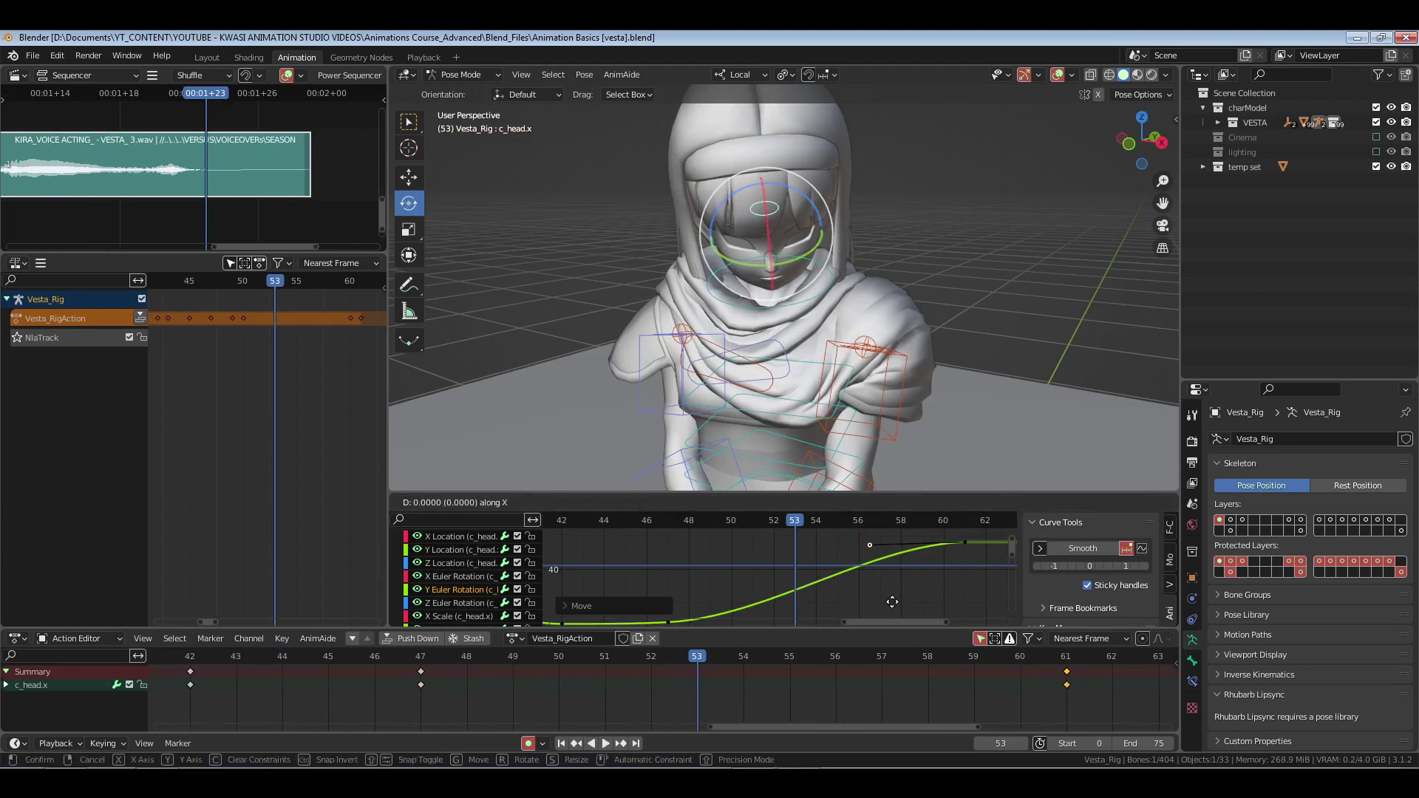
{"action": "left_click", "coordinate": [894, 602]}
{"action": "middle_click_drag", "start_coordinate": [808, 579], "coordinate": [823, 549]}
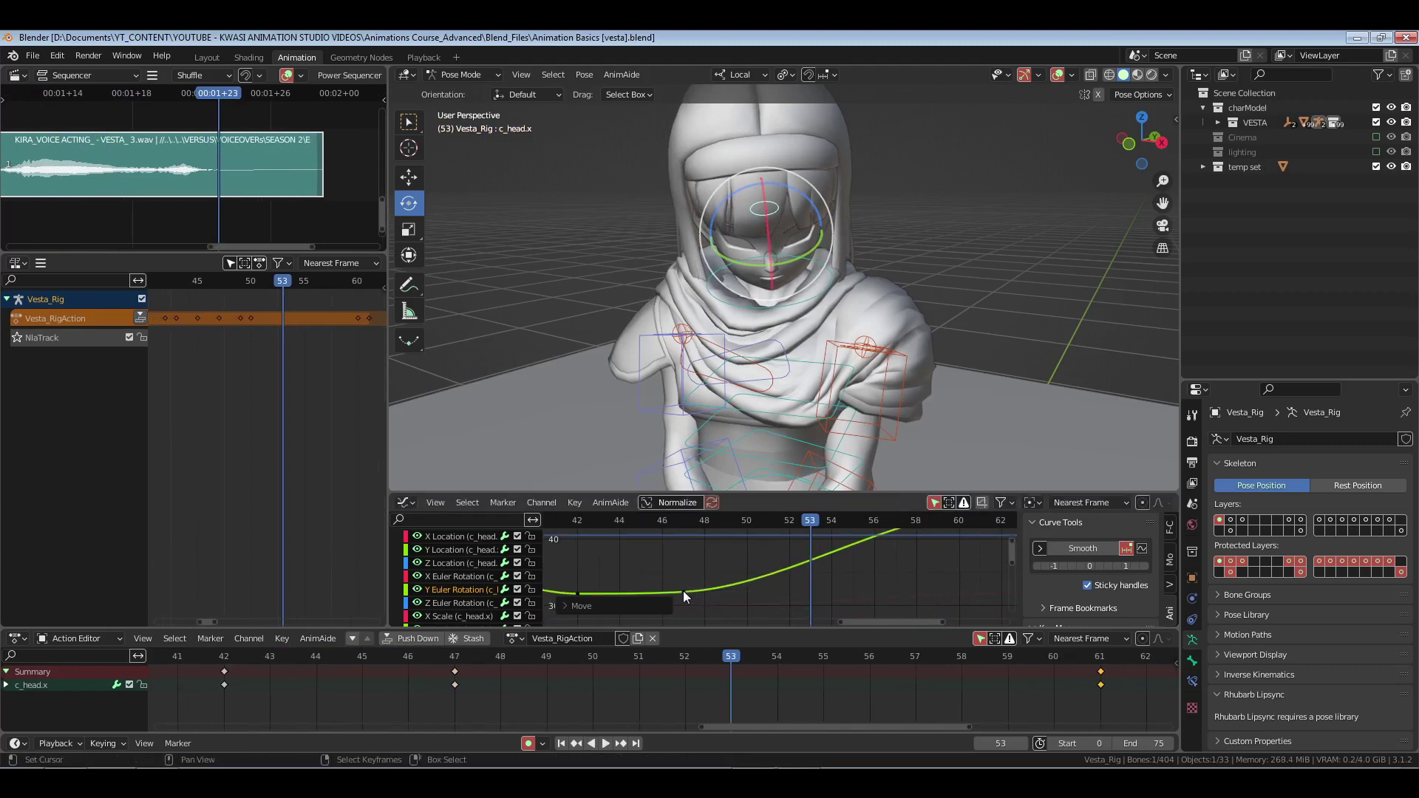
{"action": "left_click", "coordinate": [683, 592]}
{"action": "key", "text": "g"}
{"action": "key", "text": "x"}
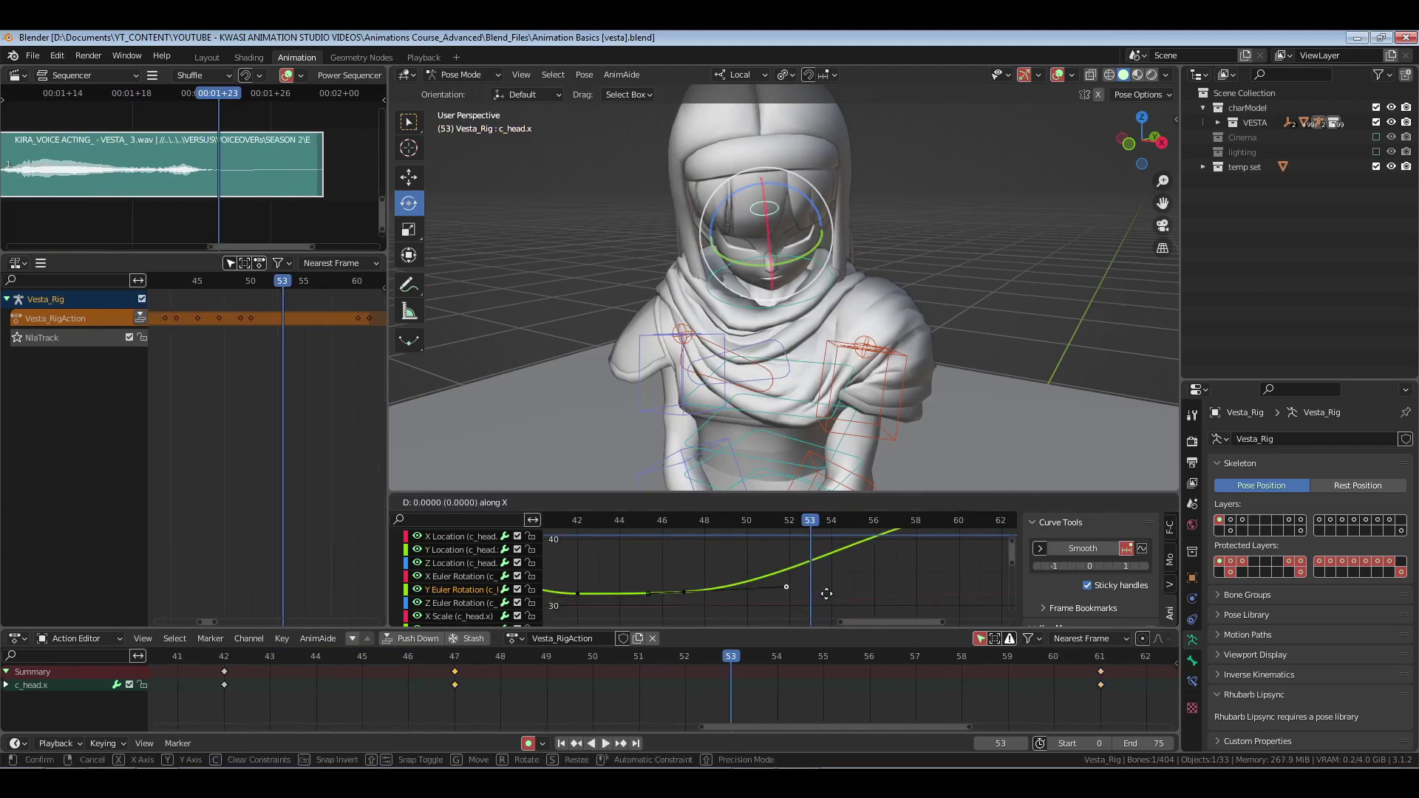
{"action": "key", "text": "Escape"}
{"action": "key", "text": "Home"}
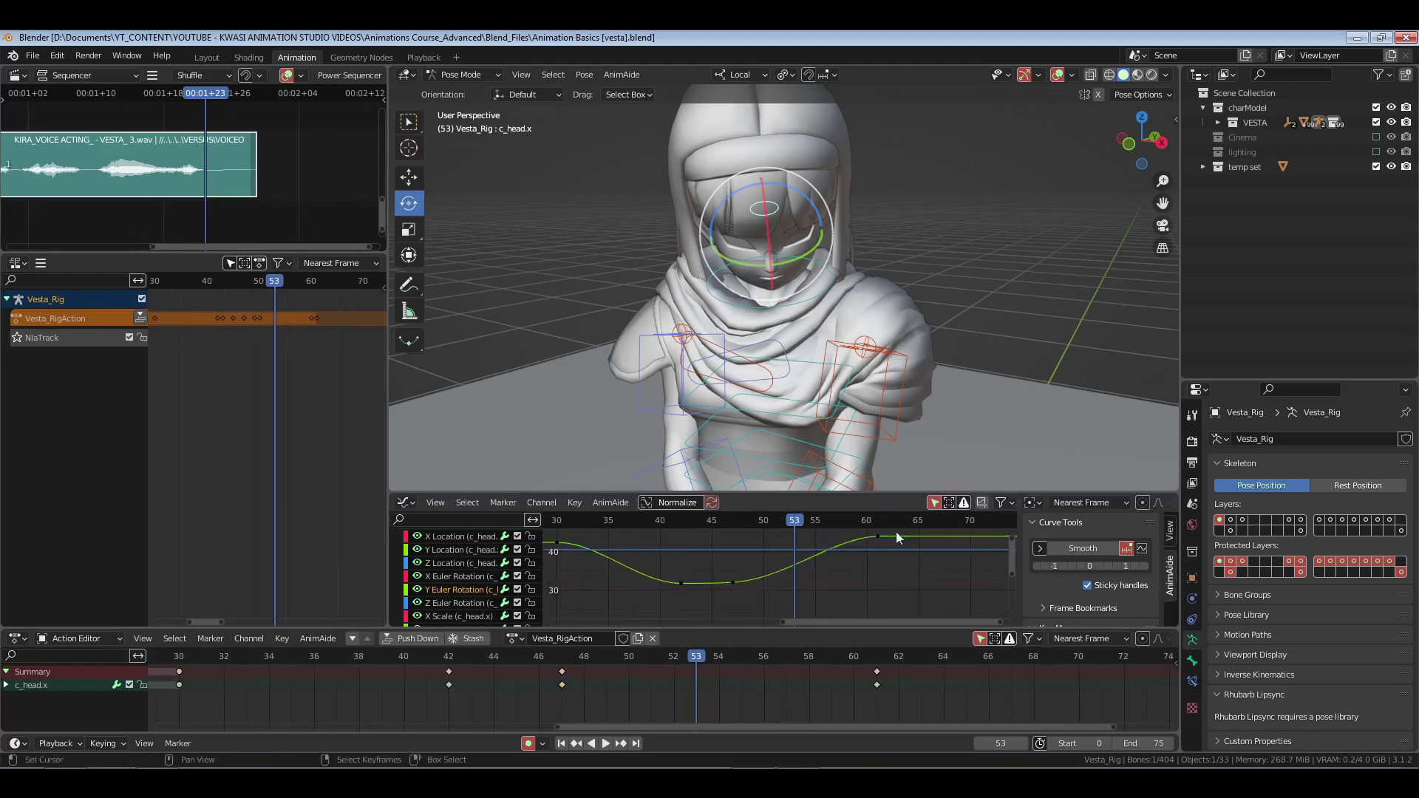
- Select the Y Euler Rotation keyframes at frames 47 and 61 and set the AnimAide curve tool to Push Pull
{"action": "left_click_drag", "start_coordinate": [910, 526], "coordinate": [711, 596]}
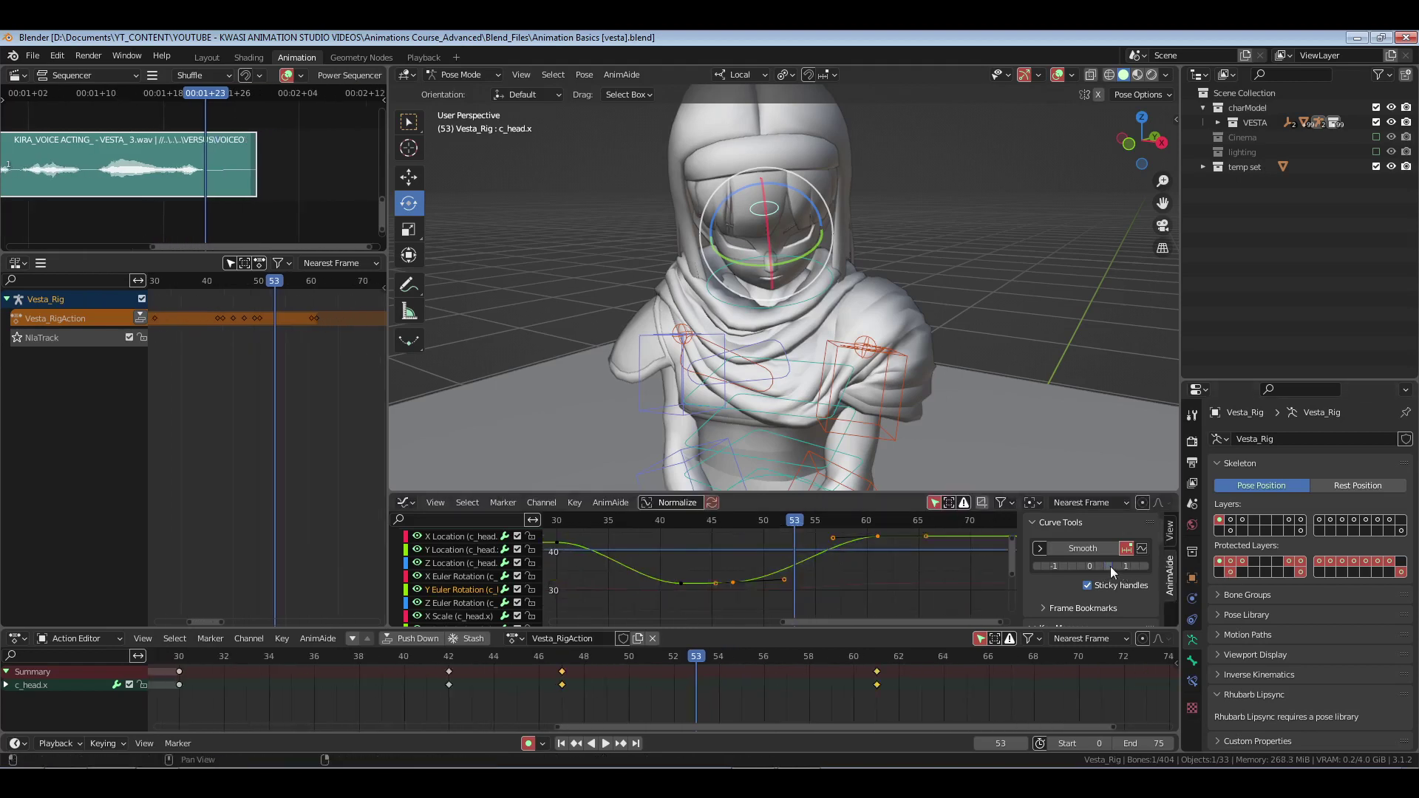
{"action": "left_click", "coordinate": [1142, 548]}
{"action": "left_click", "coordinate": [1185, 335]}
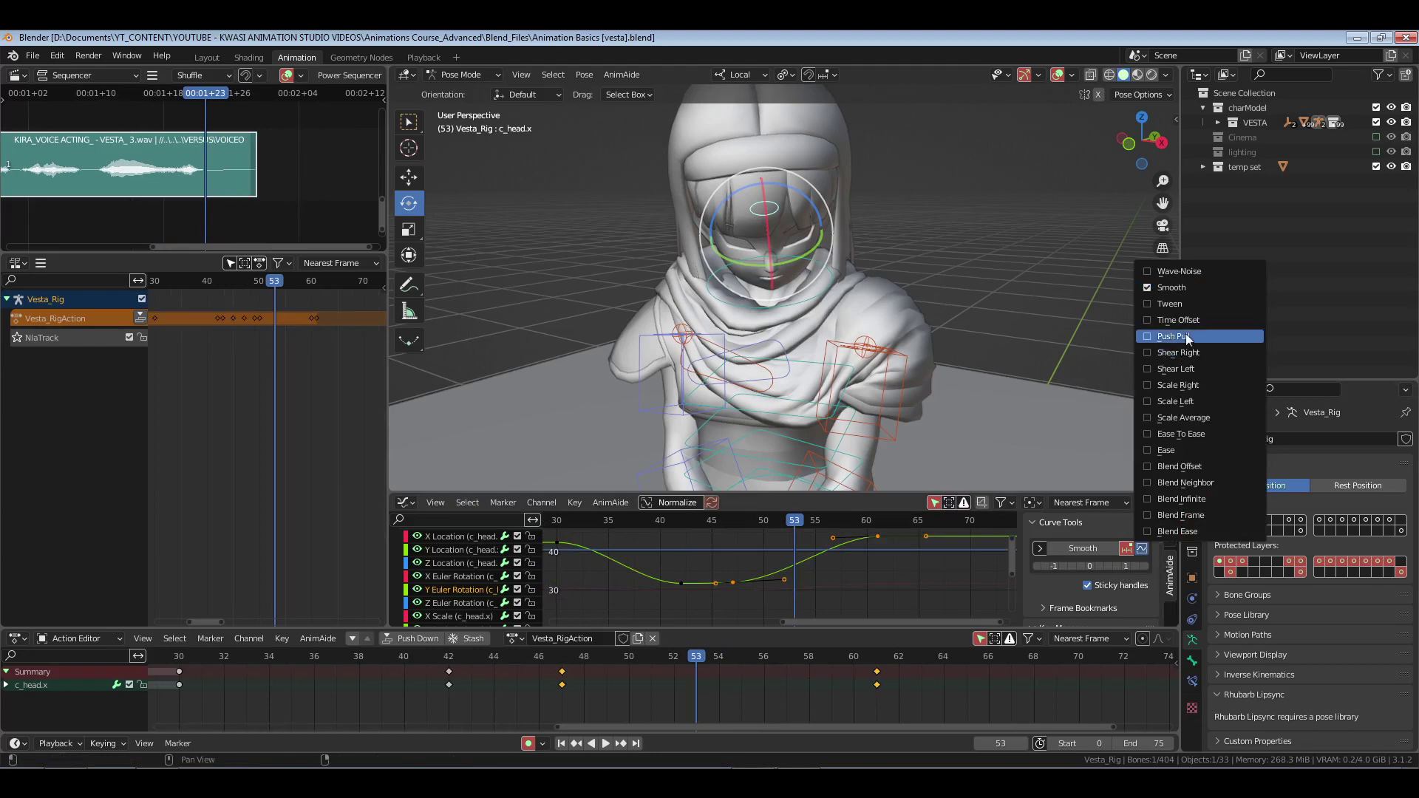
{"action": "left_click", "coordinate": [1097, 547]}
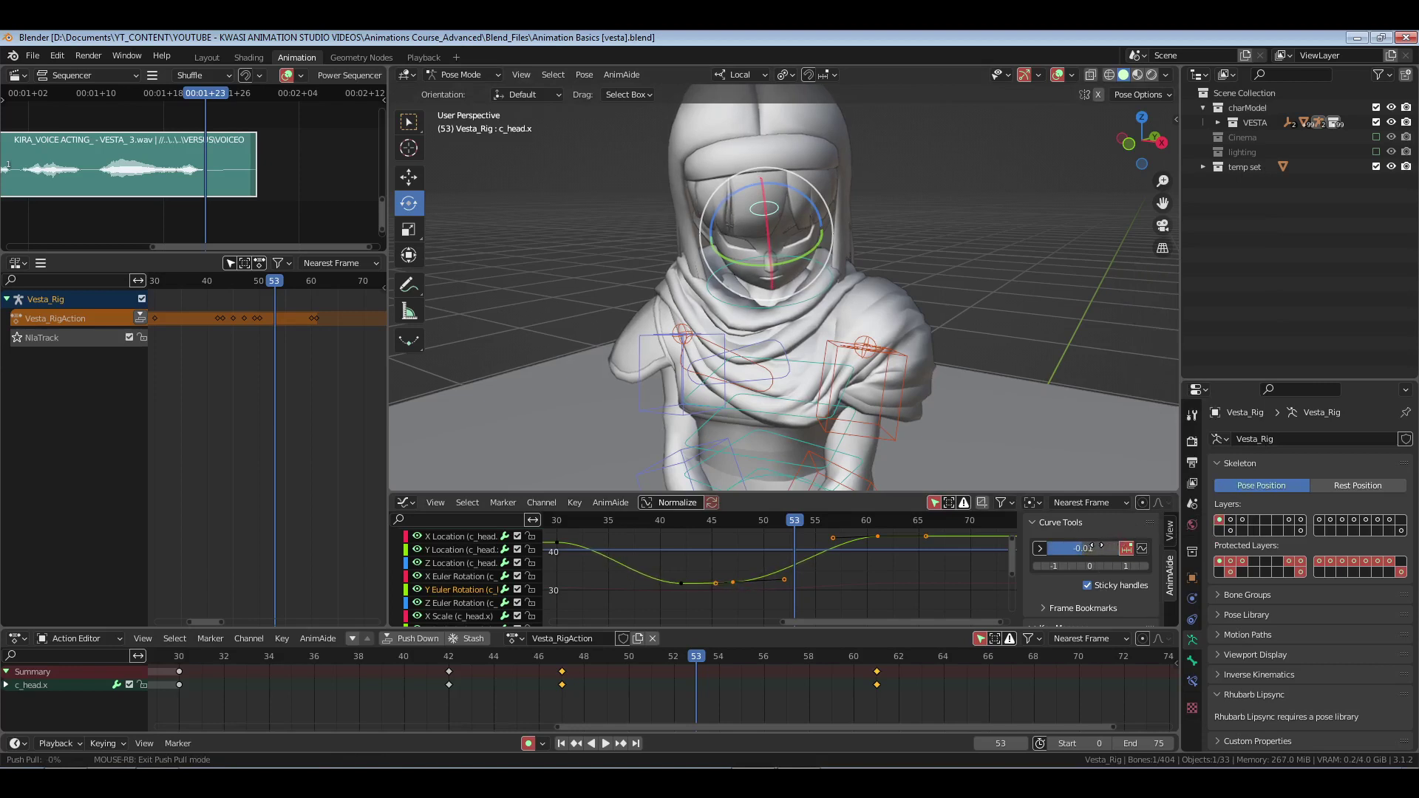
{"action": "right_click", "coordinate": [1096, 545]}
- Try Push Pull by about 20% on the frame 61 keyframe alone and by about 21% on the frame 47 keyframe
{"action": "left_click", "coordinate": [877, 537]}
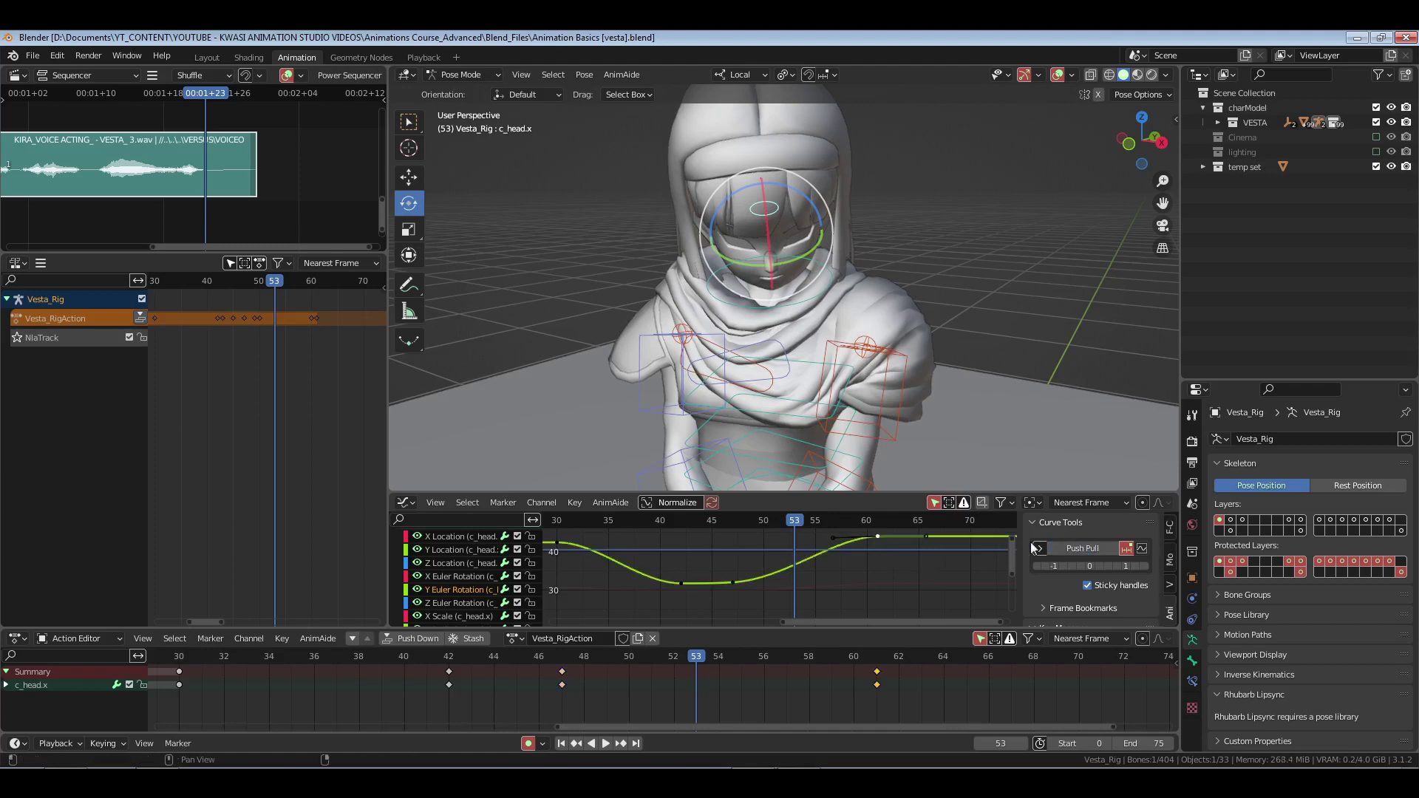
{"action": "left_click", "coordinate": [1083, 548]}
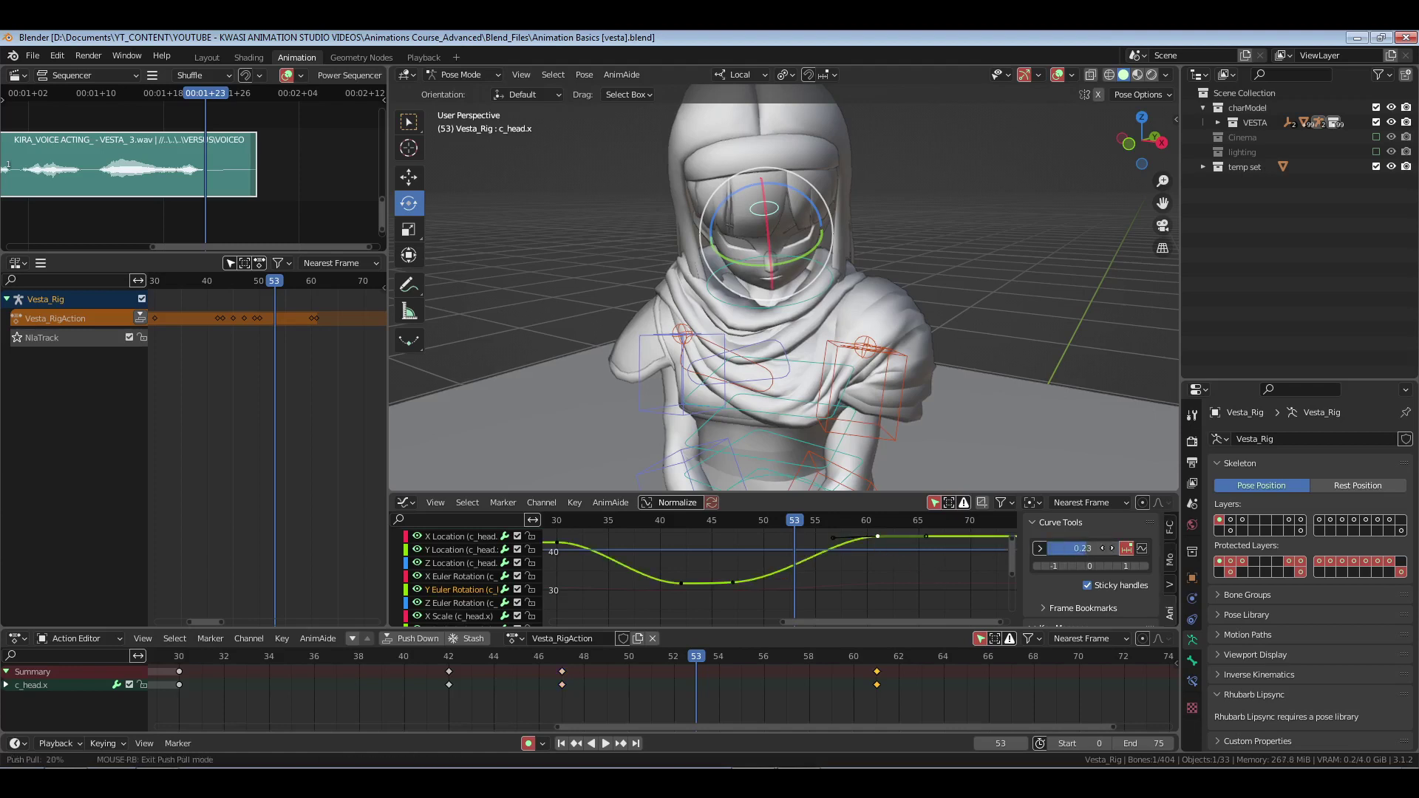
{"action": "right_click", "coordinate": [774, 570]}
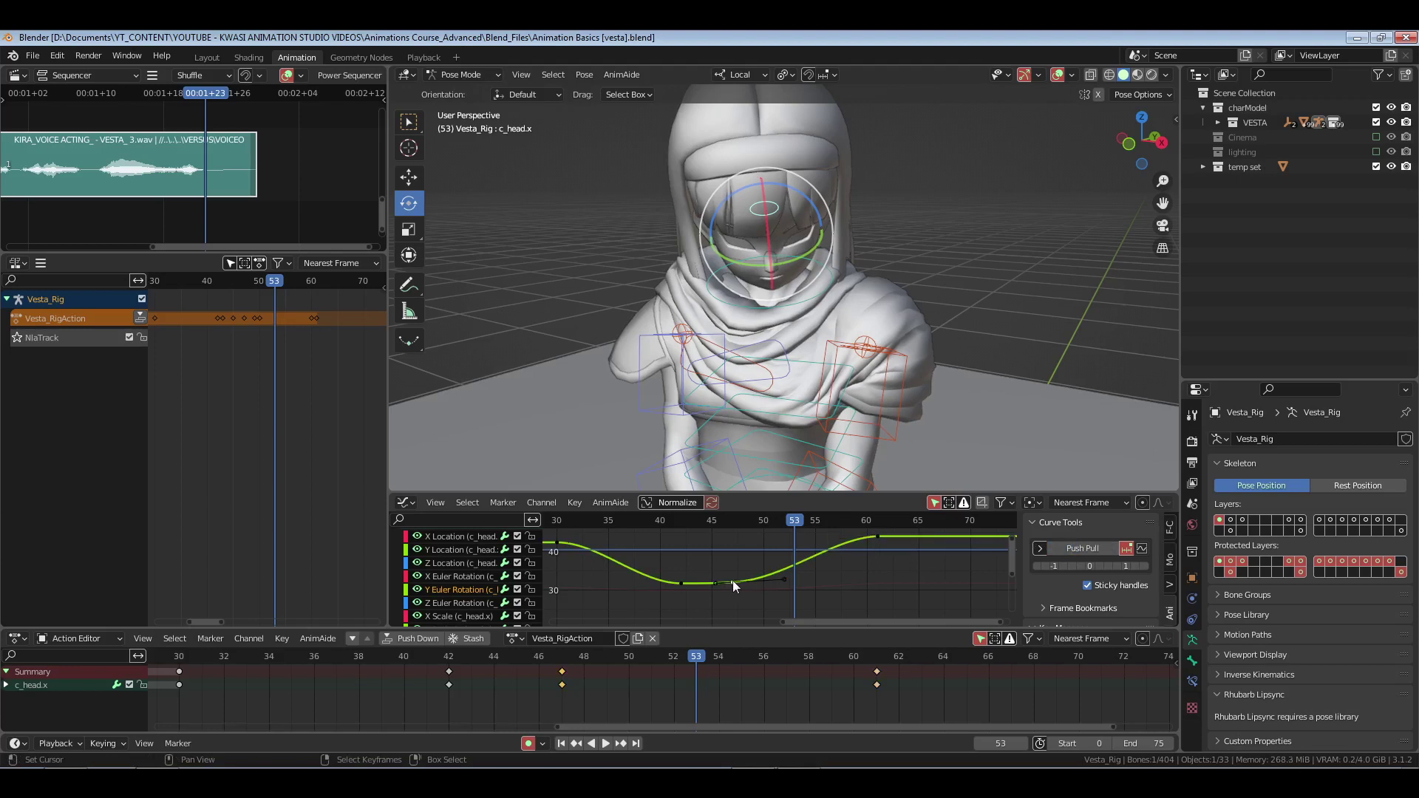
{"action": "left_click", "coordinate": [1080, 548]}
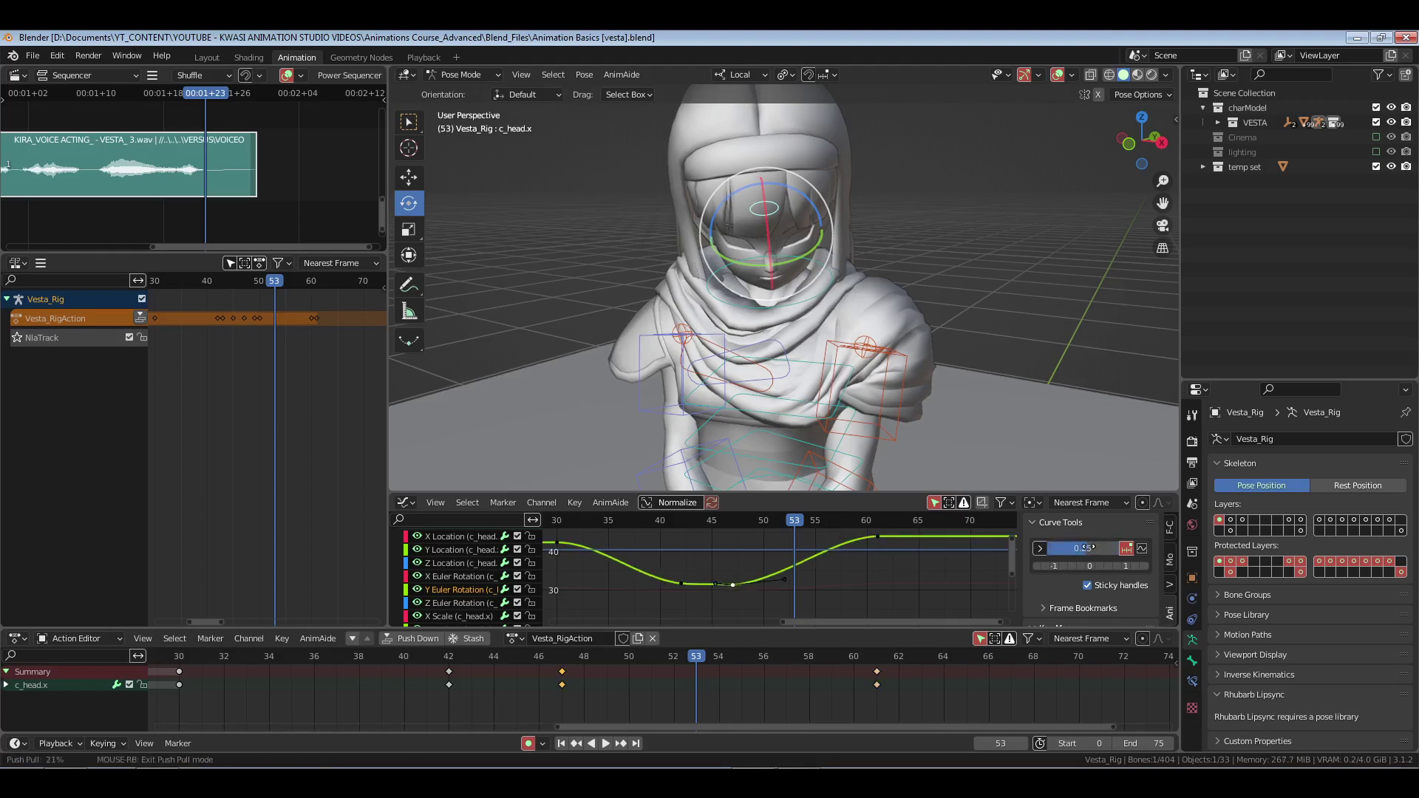
{"action": "right_click", "coordinate": [675, 708]}
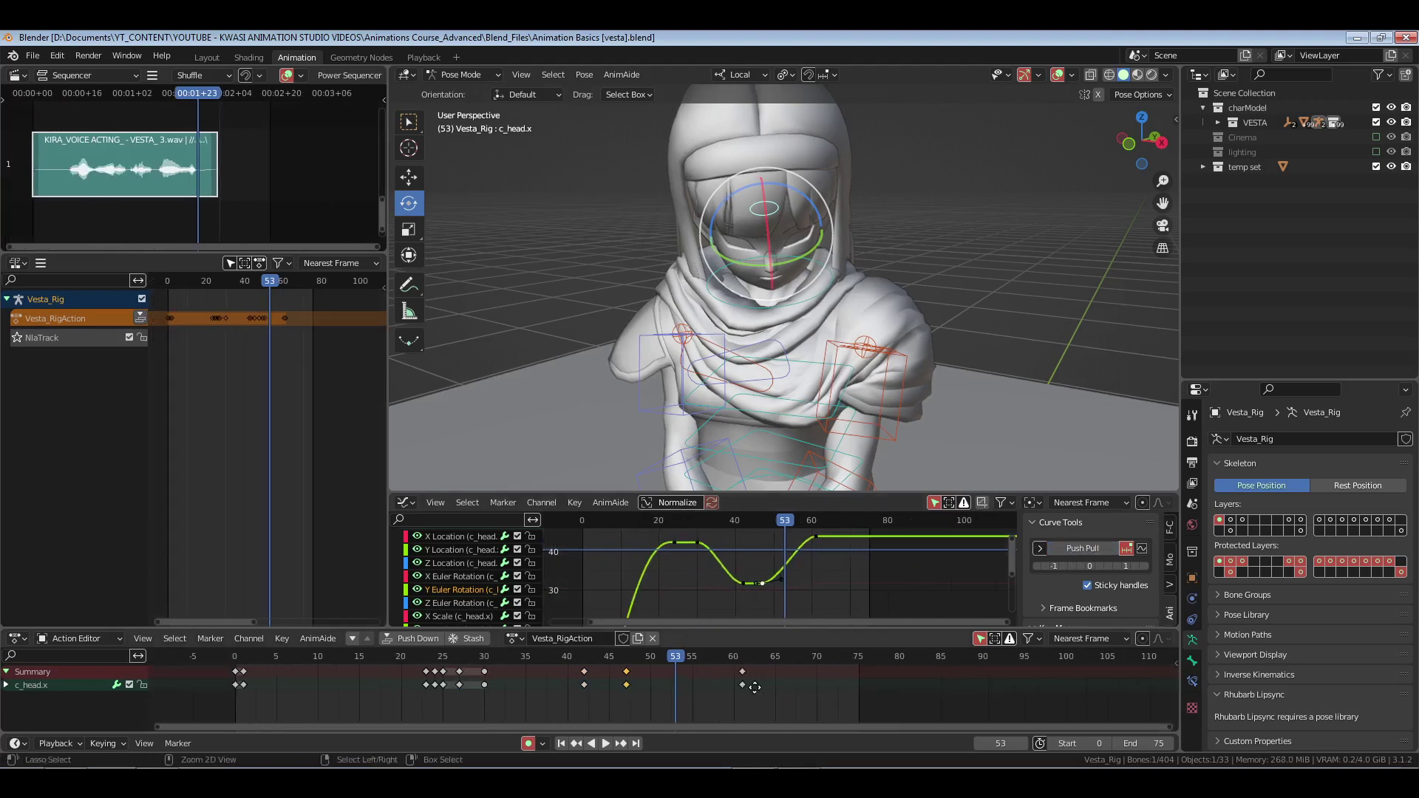
- Return to the first frame, save the file, and play the head animation in the Playback workspace
{"action": "key", "text": "shift+Left"}
{"action": "left_click", "coordinate": [423, 57]}
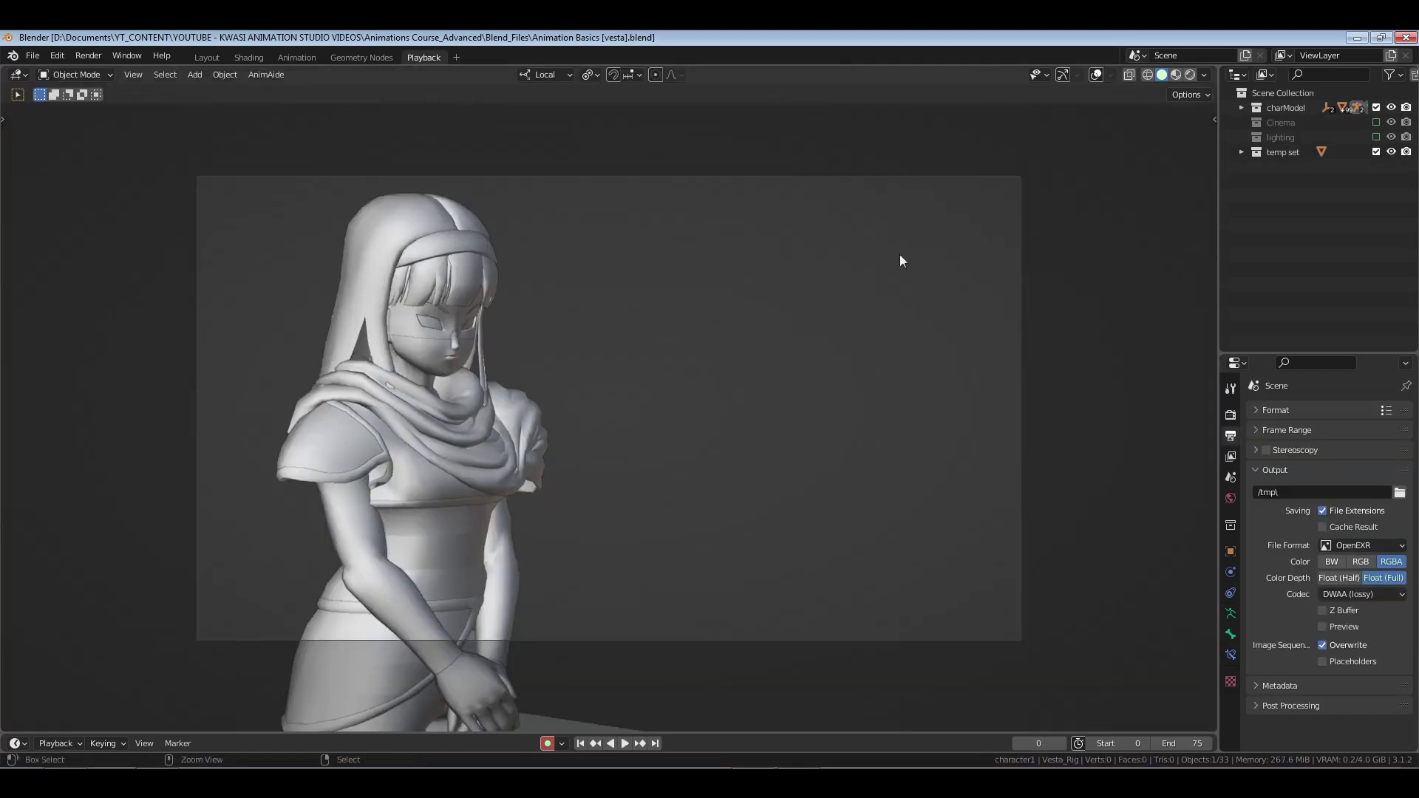
{"action": "key", "text": "ctrl+s"}
{"action": "key", "text": "space"}
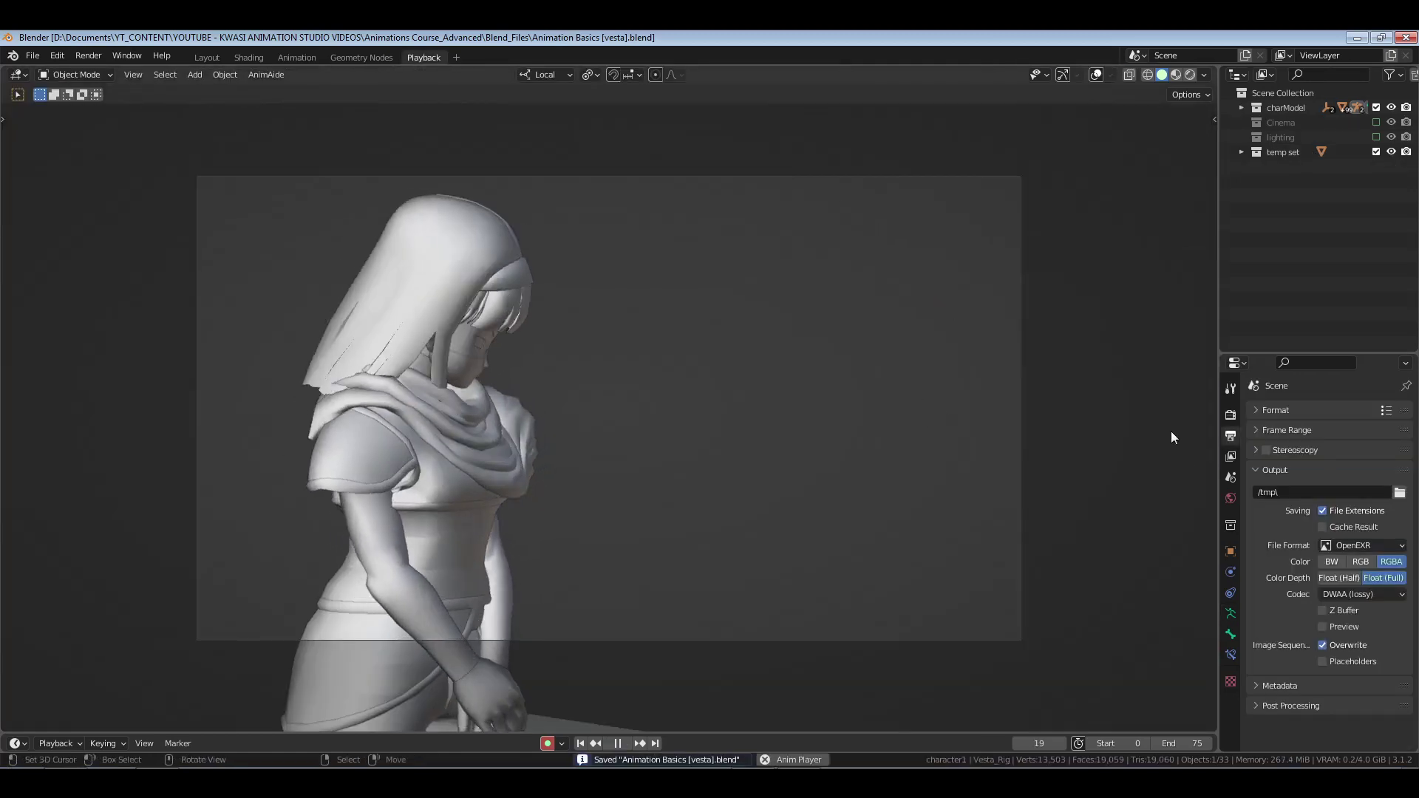
{"action": "key", "text": "space"}
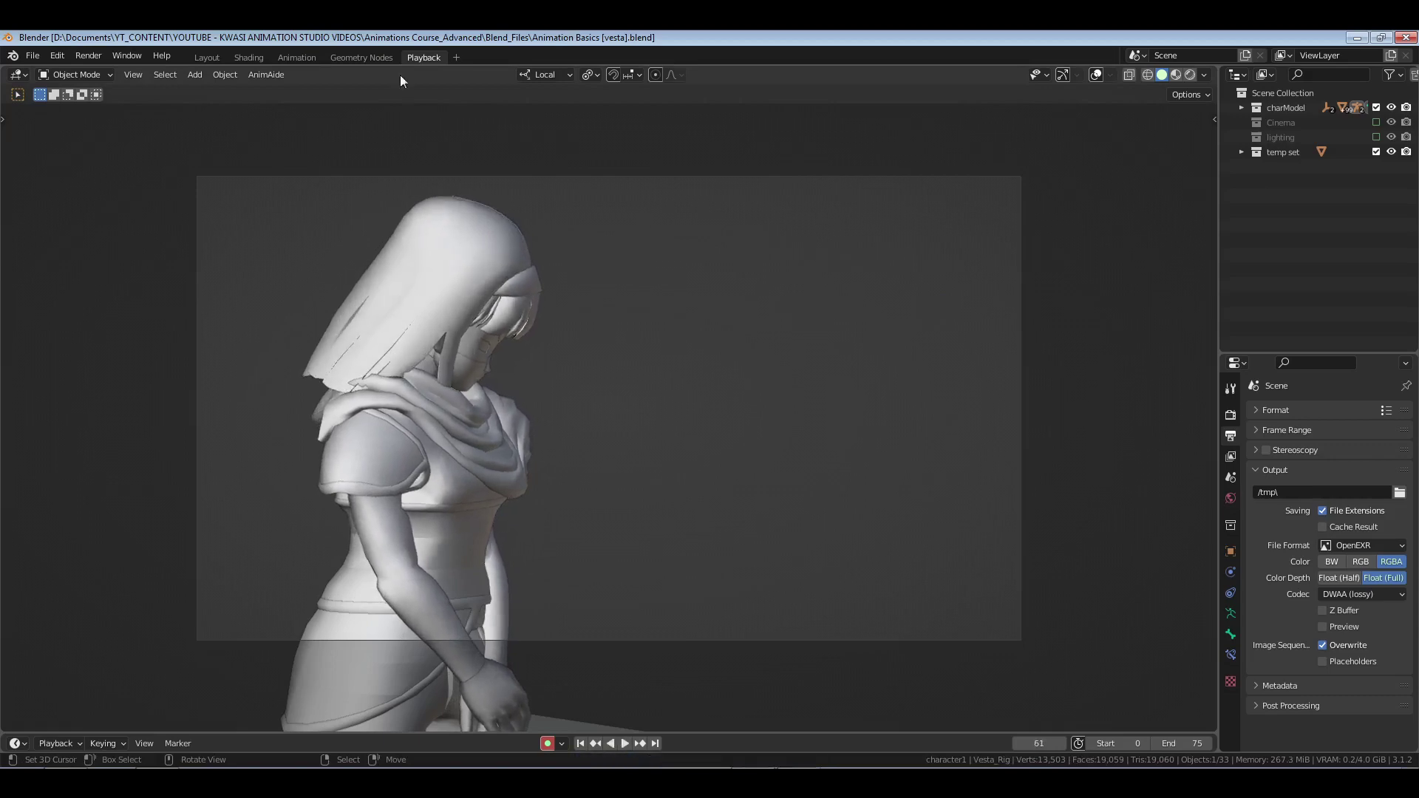
- Back in the Animation workspace, move the head bone's keyframe at frame 61 to frame 63
{"action": "left_click", "coordinate": [297, 58]}
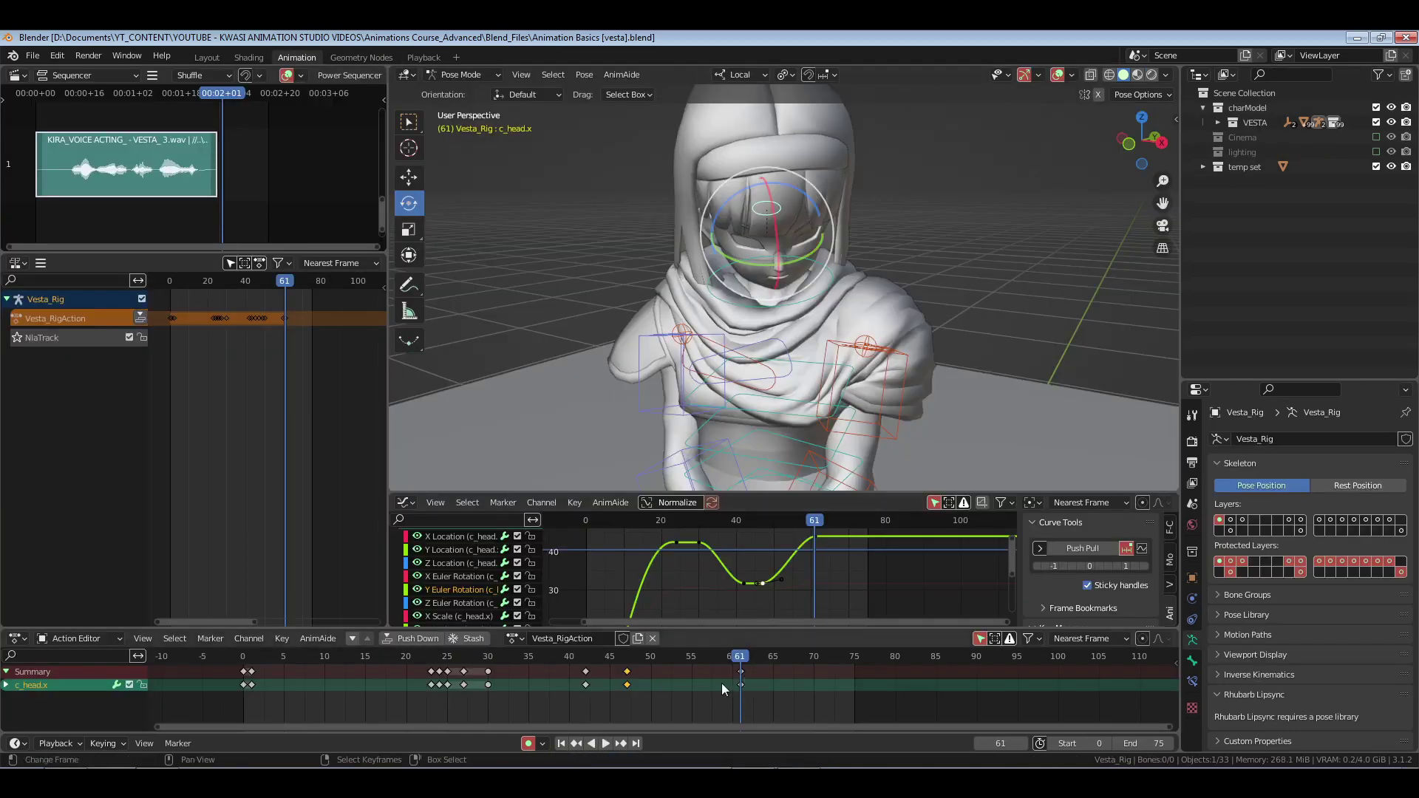
{"action": "key", "text": "a"}
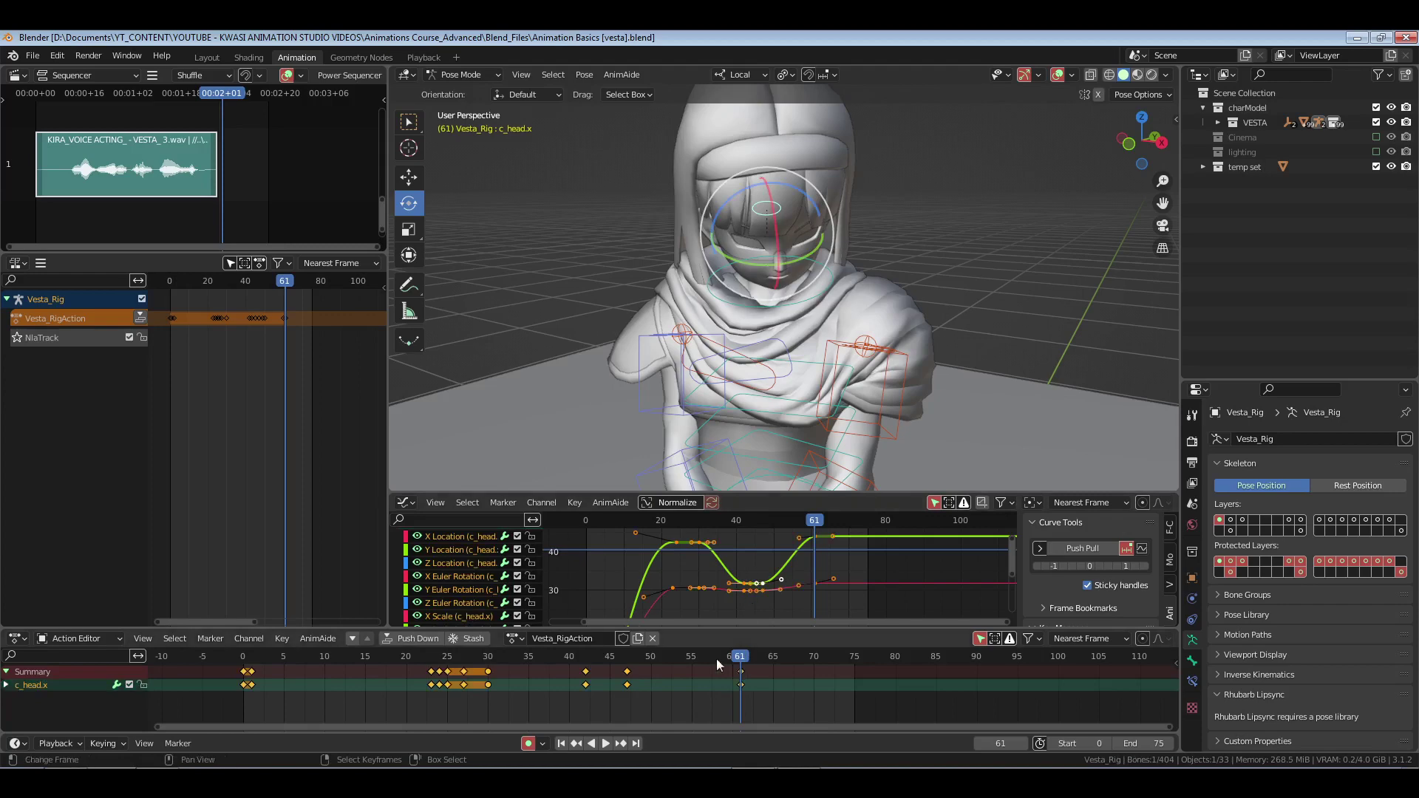
{"action": "key", "text": "alt+a"}
{"action": "key", "text": "g"}
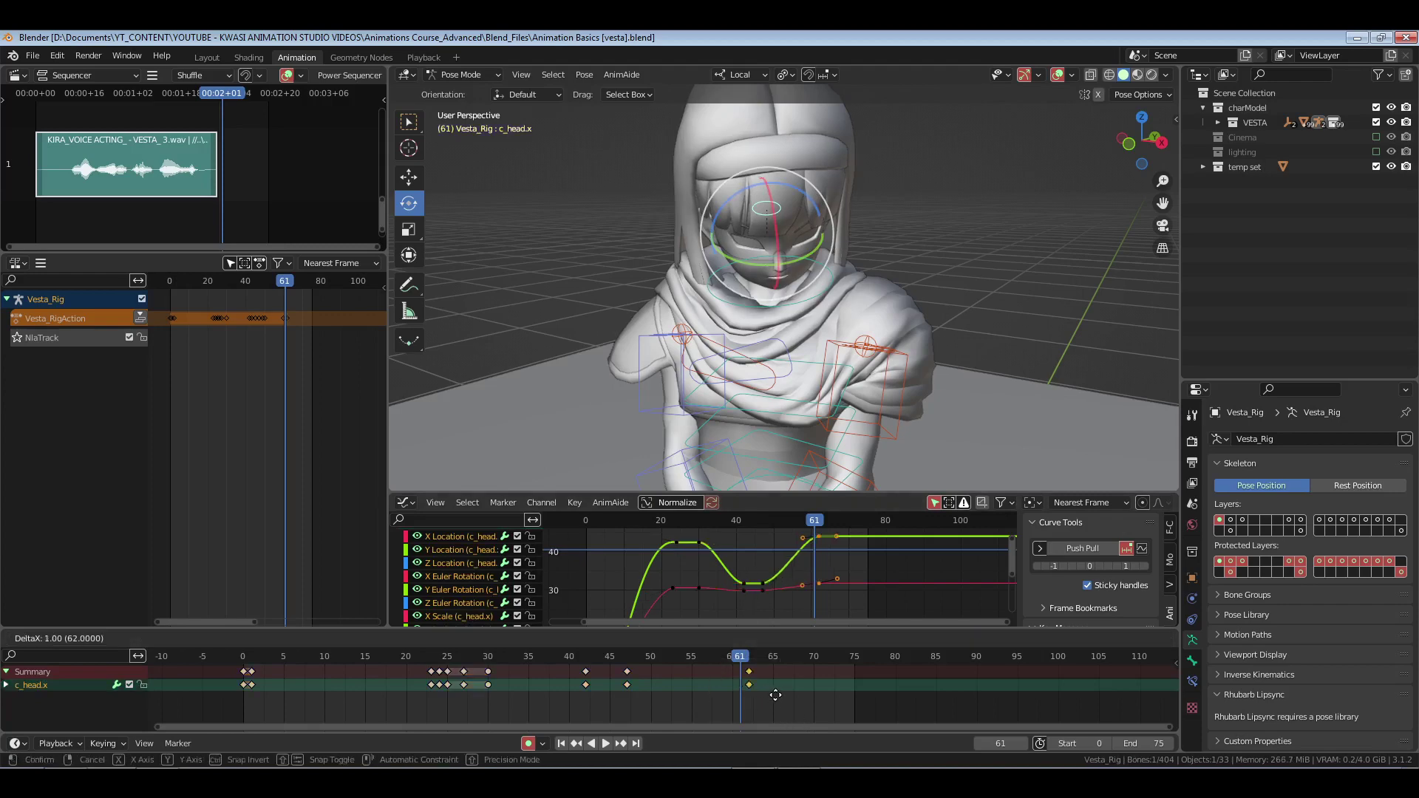
{"action": "left_click", "coordinate": [784, 700]}
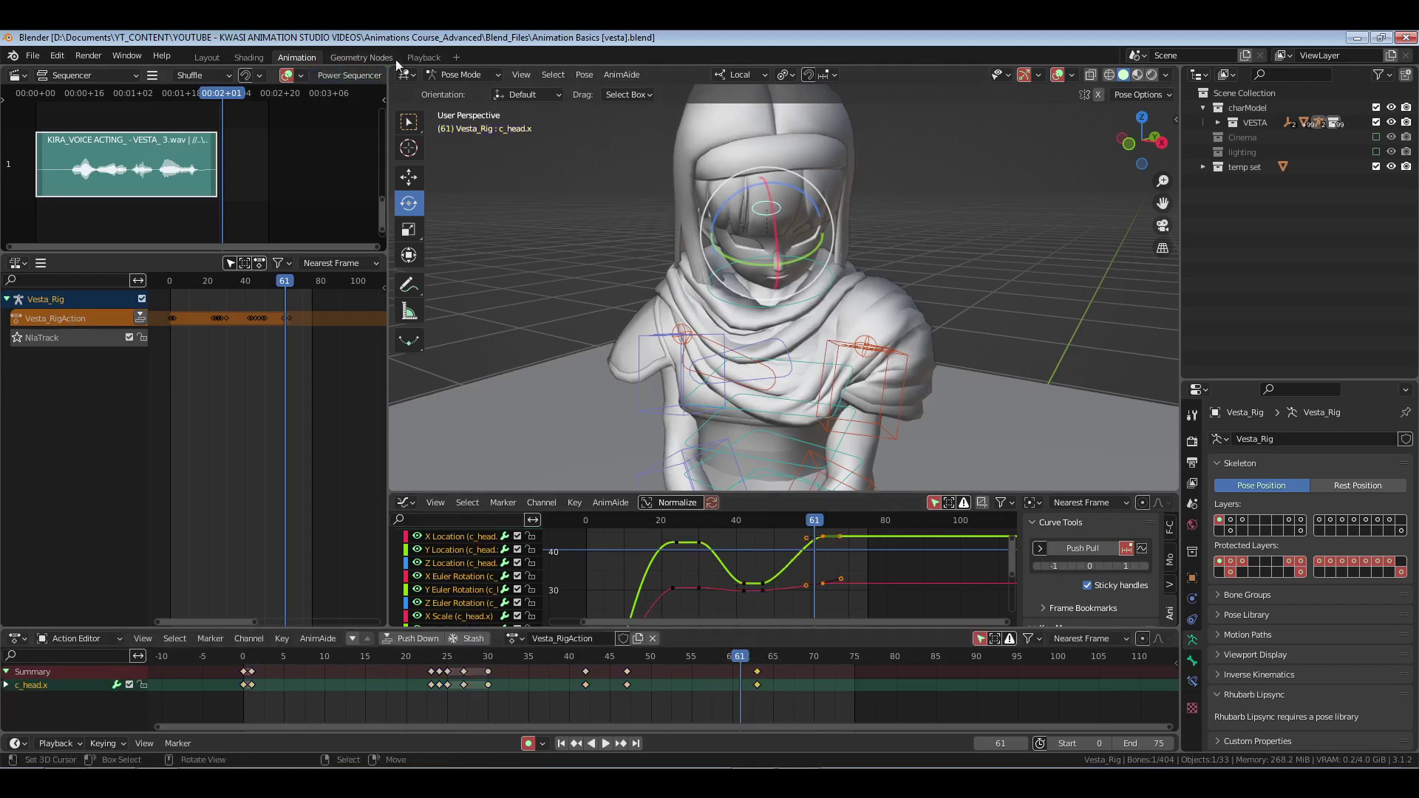
- Check the retimed head motion in the Playback workspace from frame 0, saving the file before playing
{"action": "left_click", "coordinate": [406, 58]}
{"action": "left_click", "coordinate": [580, 745]}
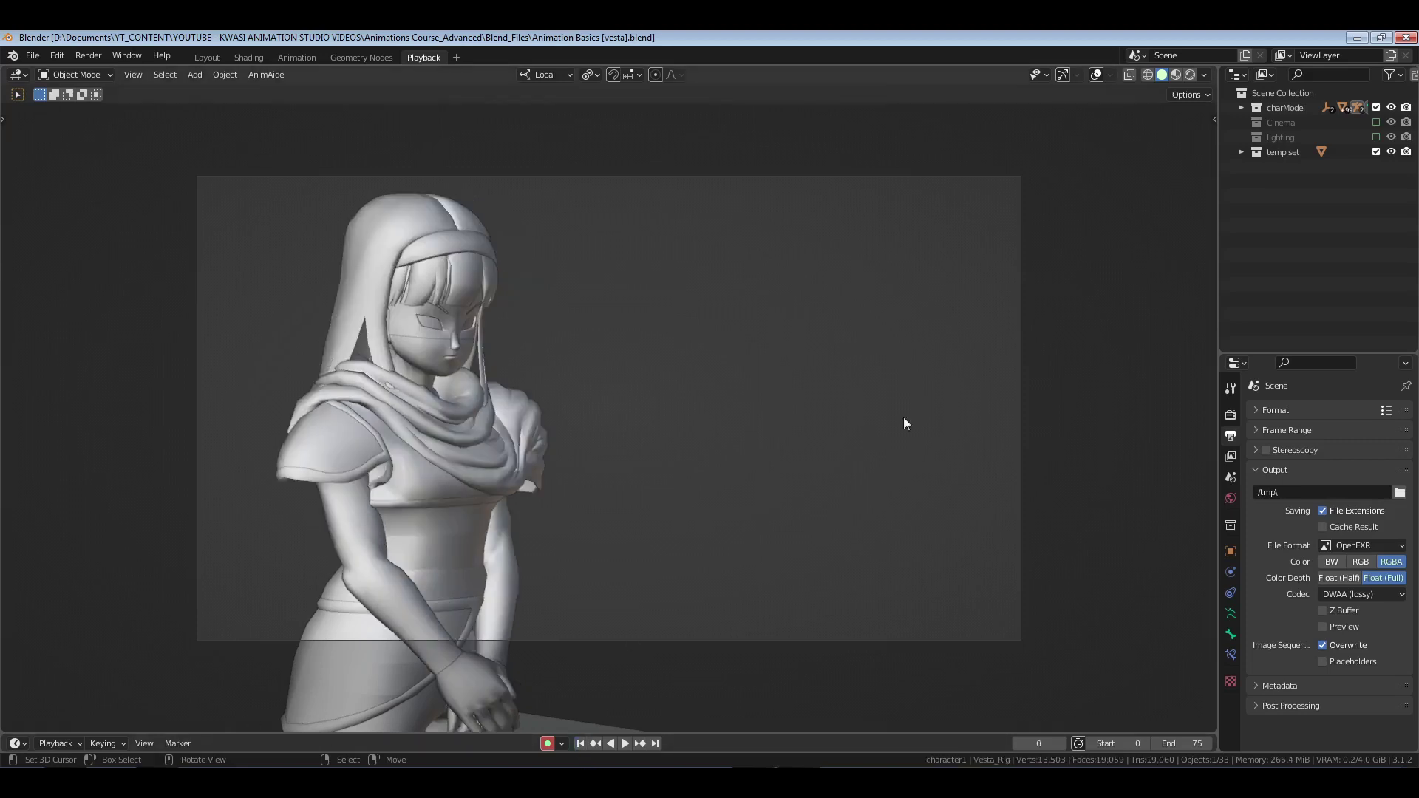
{"action": "key", "text": "ctrl+s"}
{"action": "key", "text": "space"}
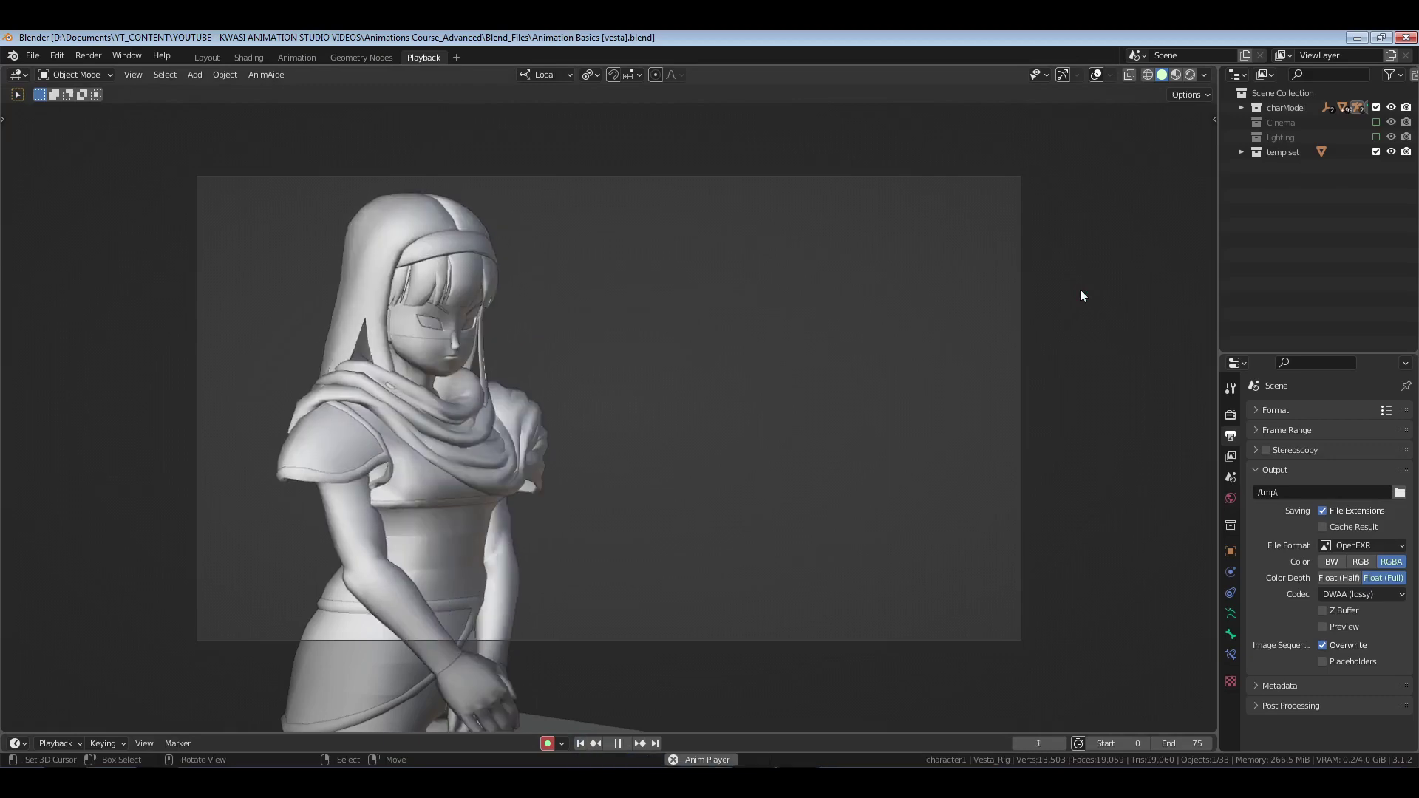
{"action": "key", "text": "space"}
- In the Animation workspace at frame 0, select the right arm's FK bones: upper arm, forearm and hand
{"action": "left_click", "coordinate": [297, 57]}
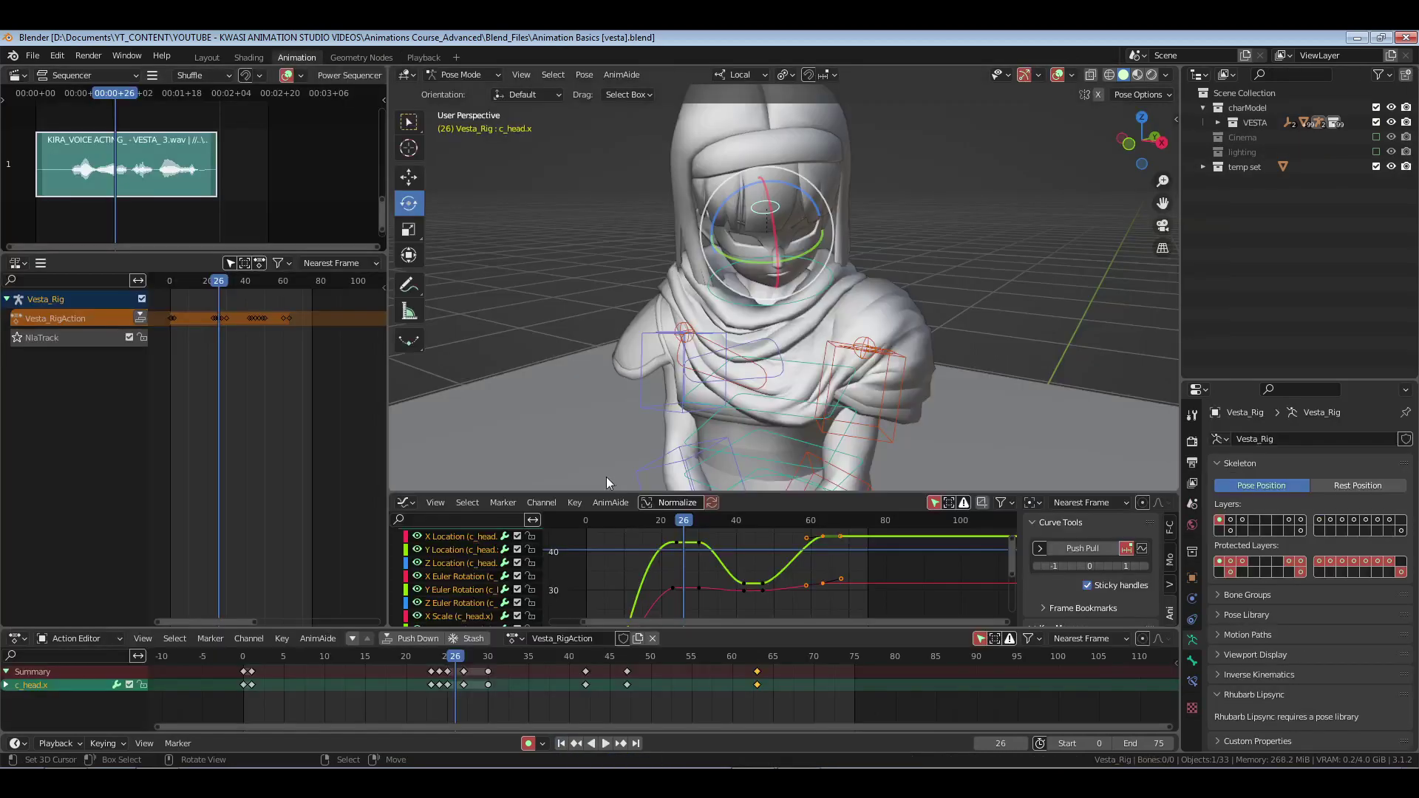
{"action": "middle_click_drag", "start_coordinate": [612, 452], "coordinate": [608, 285]}
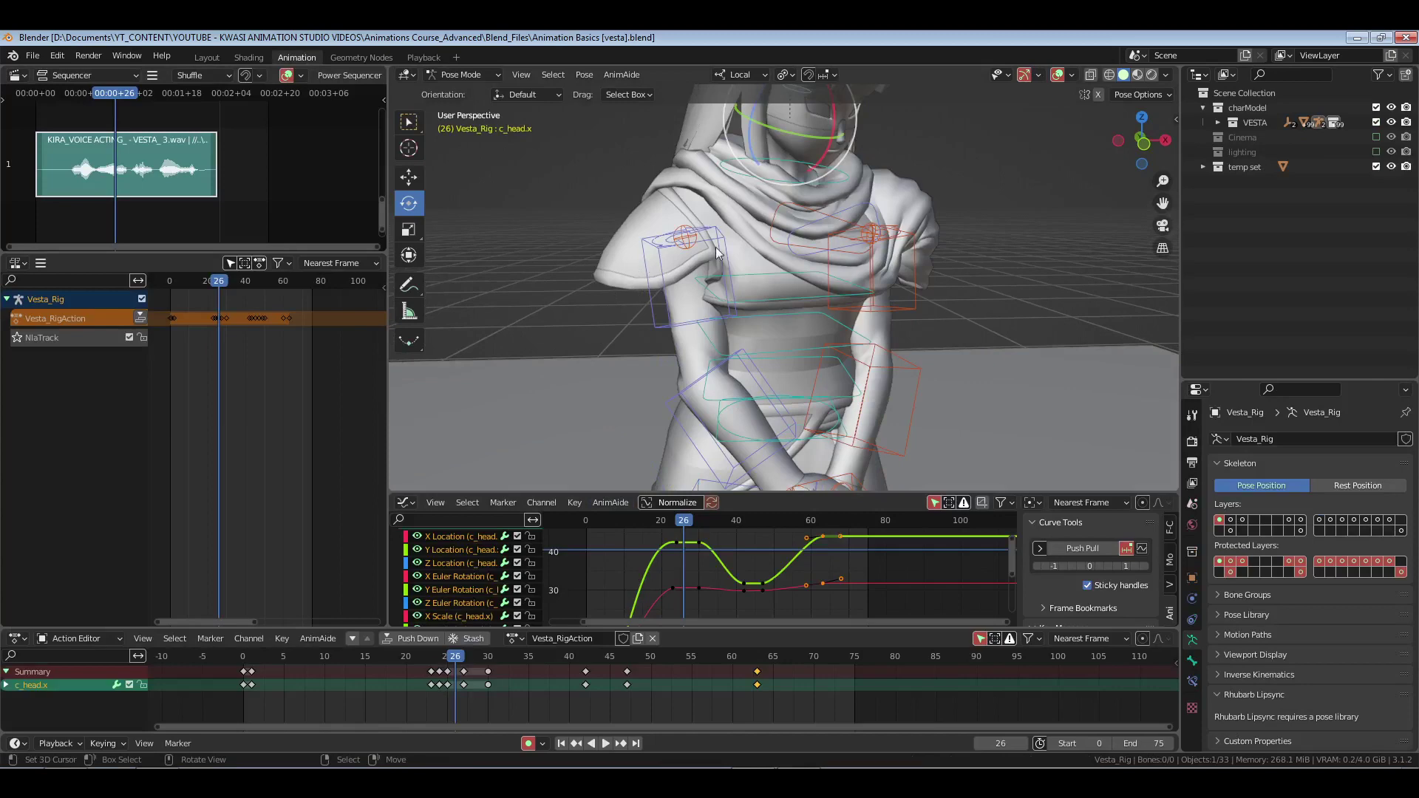
{"action": "left_click", "coordinate": [229, 696]}
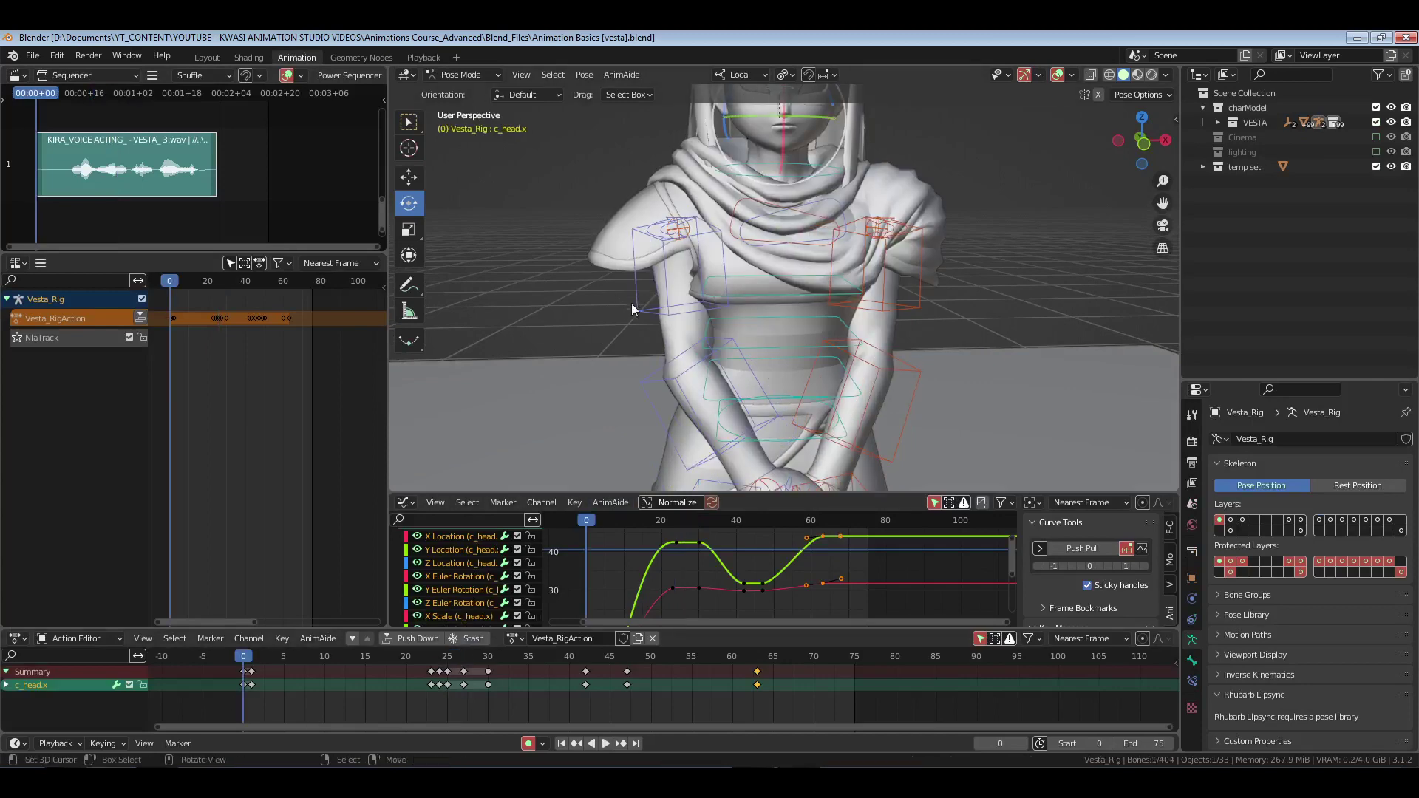
{"action": "right_click", "coordinate": [631, 303]}
{"action": "middle_click_drag", "start_coordinate": [680, 399], "coordinate": [782, 403], "text": "shift"}
{"action": "left_click", "coordinate": [654, 357], "text": "shift"}
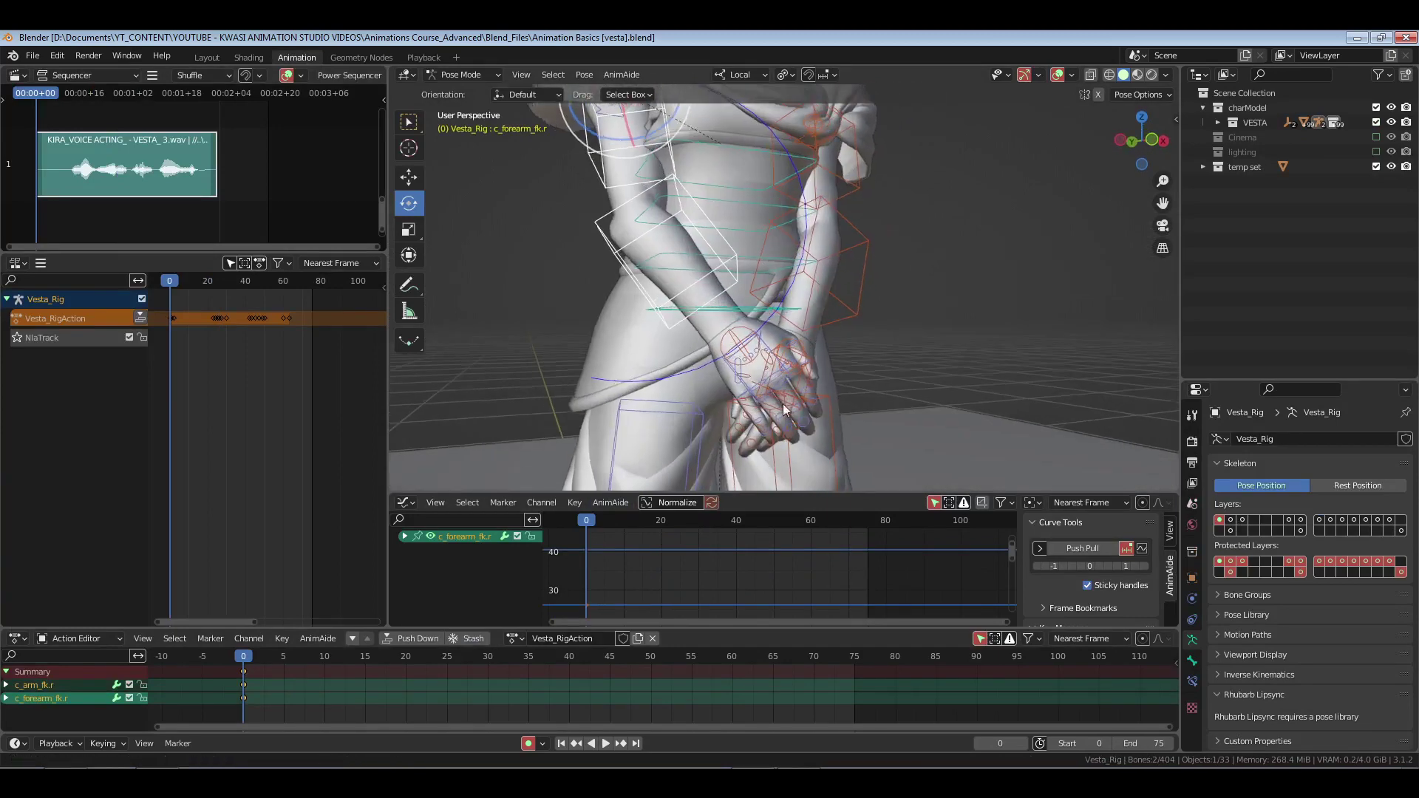
{"action": "middle_click_drag", "start_coordinate": [773, 458], "coordinate": [732, 384], "text": "ctrl"}
{"action": "left_click", "coordinate": [752, 393], "text": "shift"}
{"action": "scroll", "coordinate": [752, 394], "scroll_direction": "down", "scroll_amount": 3}
- Review the arm motion, then insert a keyframe for the selected right arm, forearm and hand bones at frame 10
{"action": "key", "text": "a"}
{"action": "key", "text": "space"}
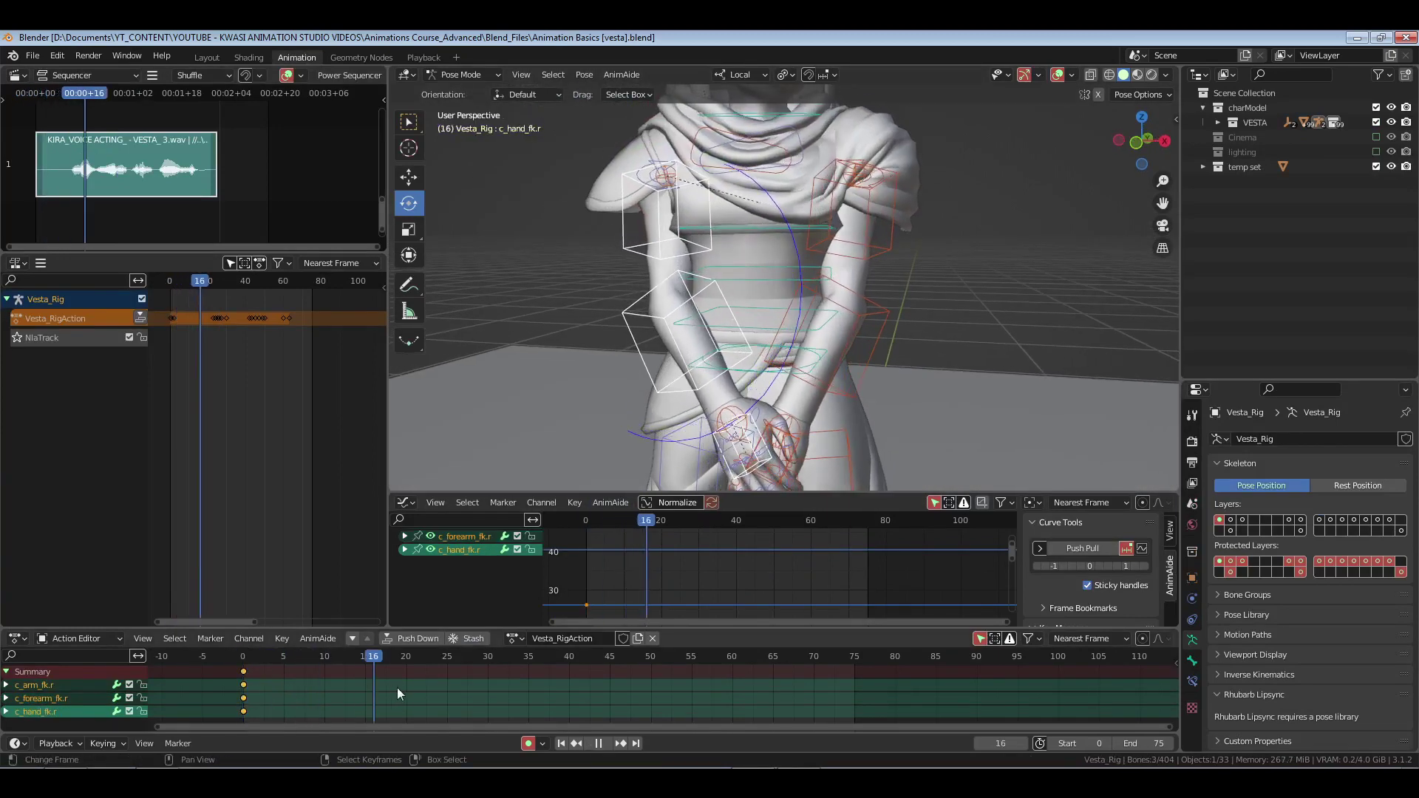
{"action": "left_click", "coordinate": [390, 693]}
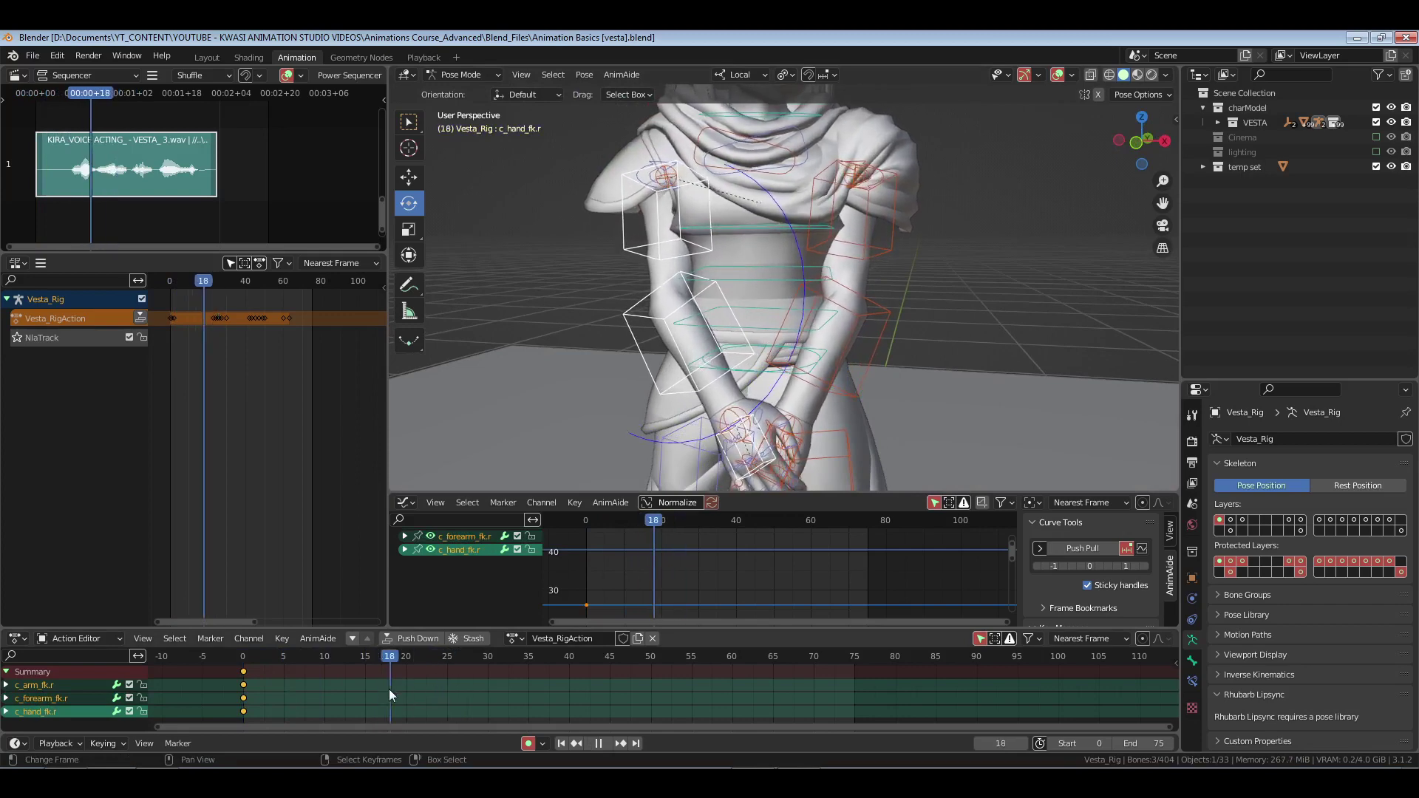
{"action": "left_click_drag", "start_coordinate": [389, 689], "coordinate": [329, 685]}
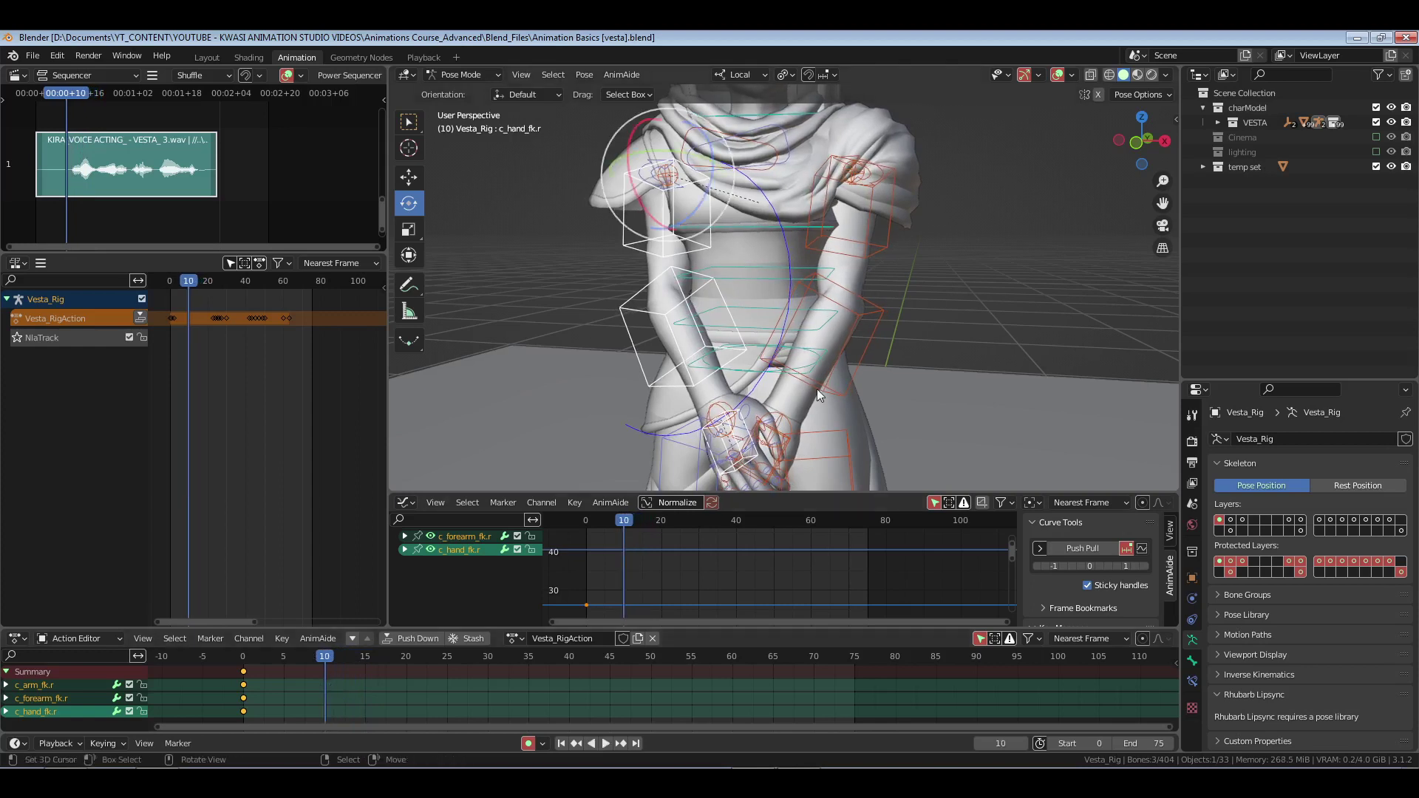
{"action": "key", "text": "i"}
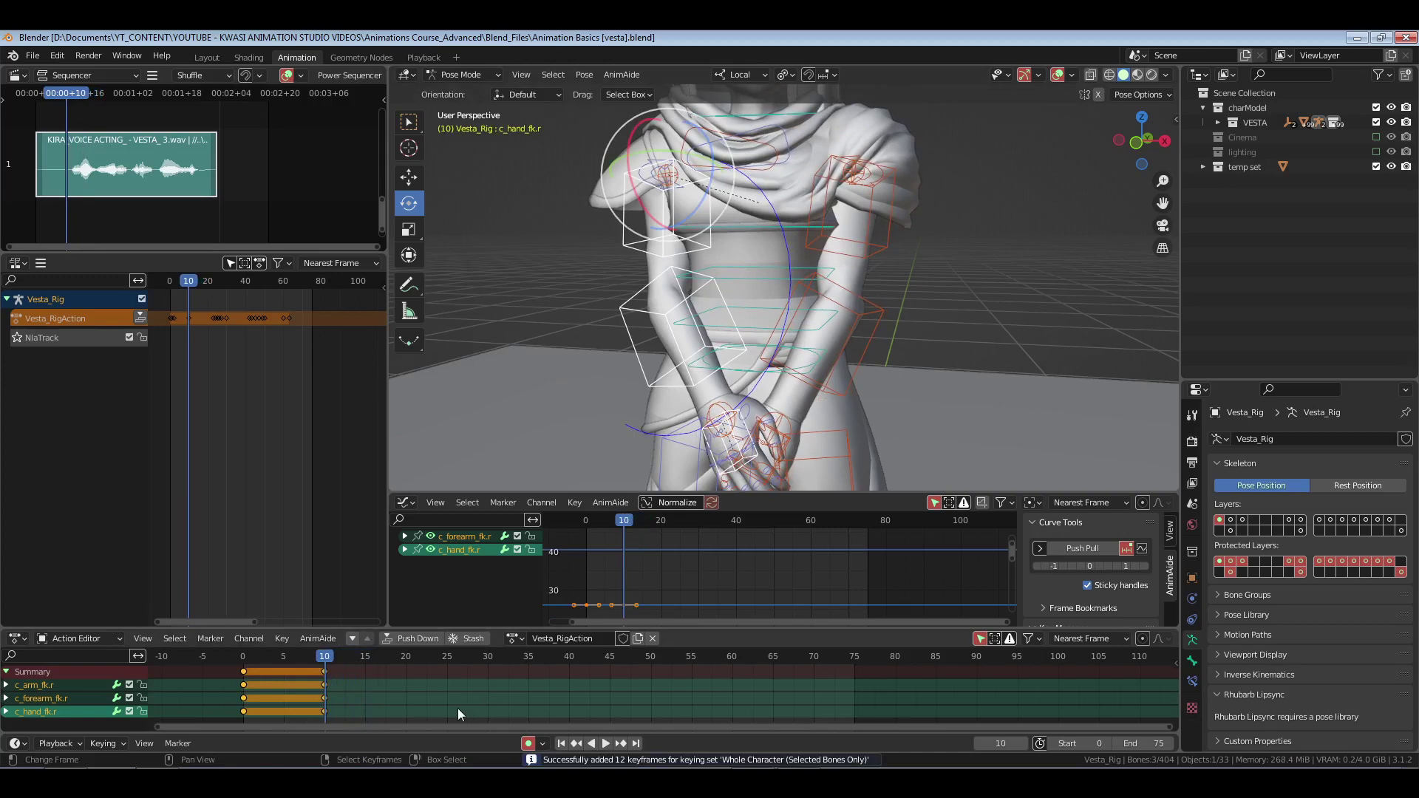
- At frame 17, rotate the right upper-arm FK bone slightly around its local X axis and refine its rotation from the front
{"action": "left_click", "coordinate": [386, 686]}
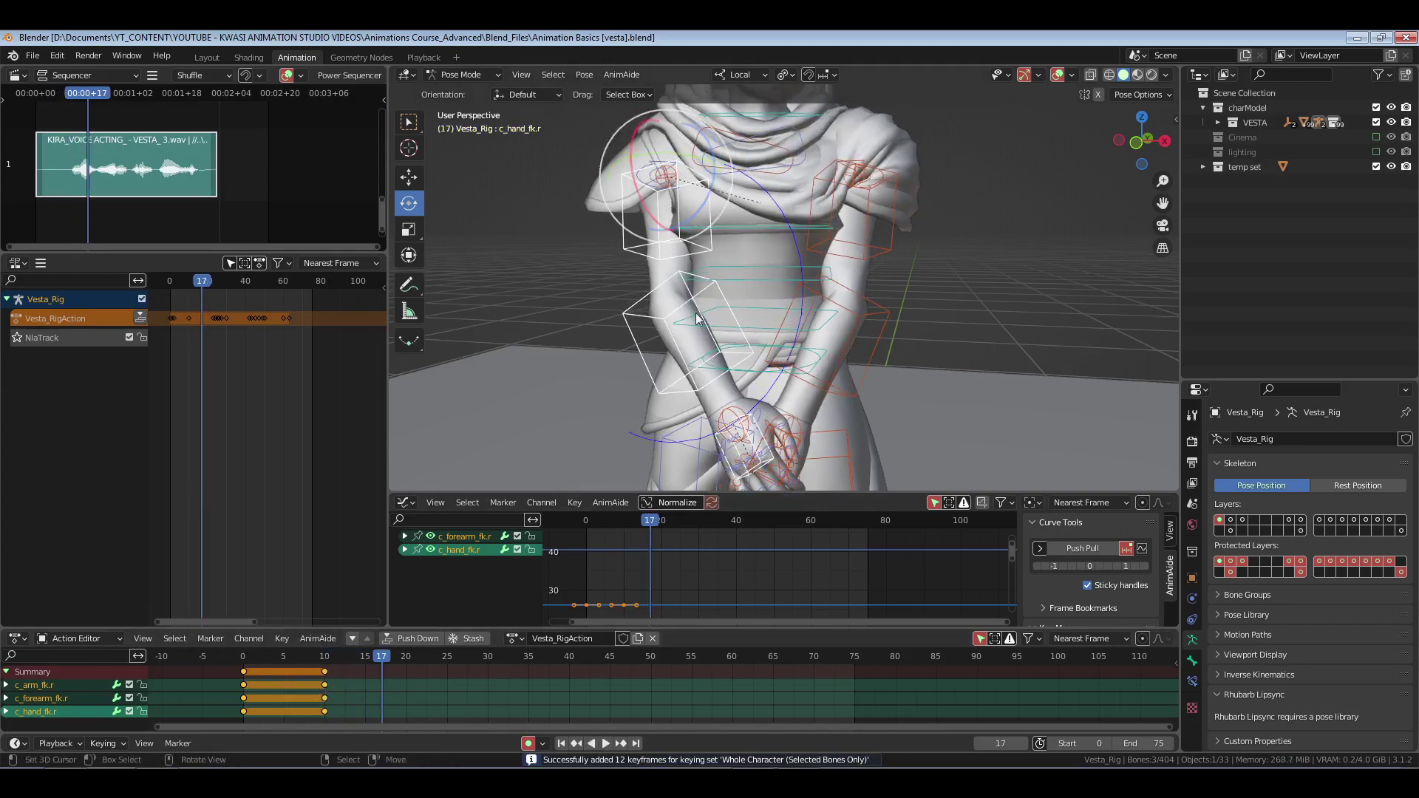
{"action": "left_click", "coordinate": [698, 246]}
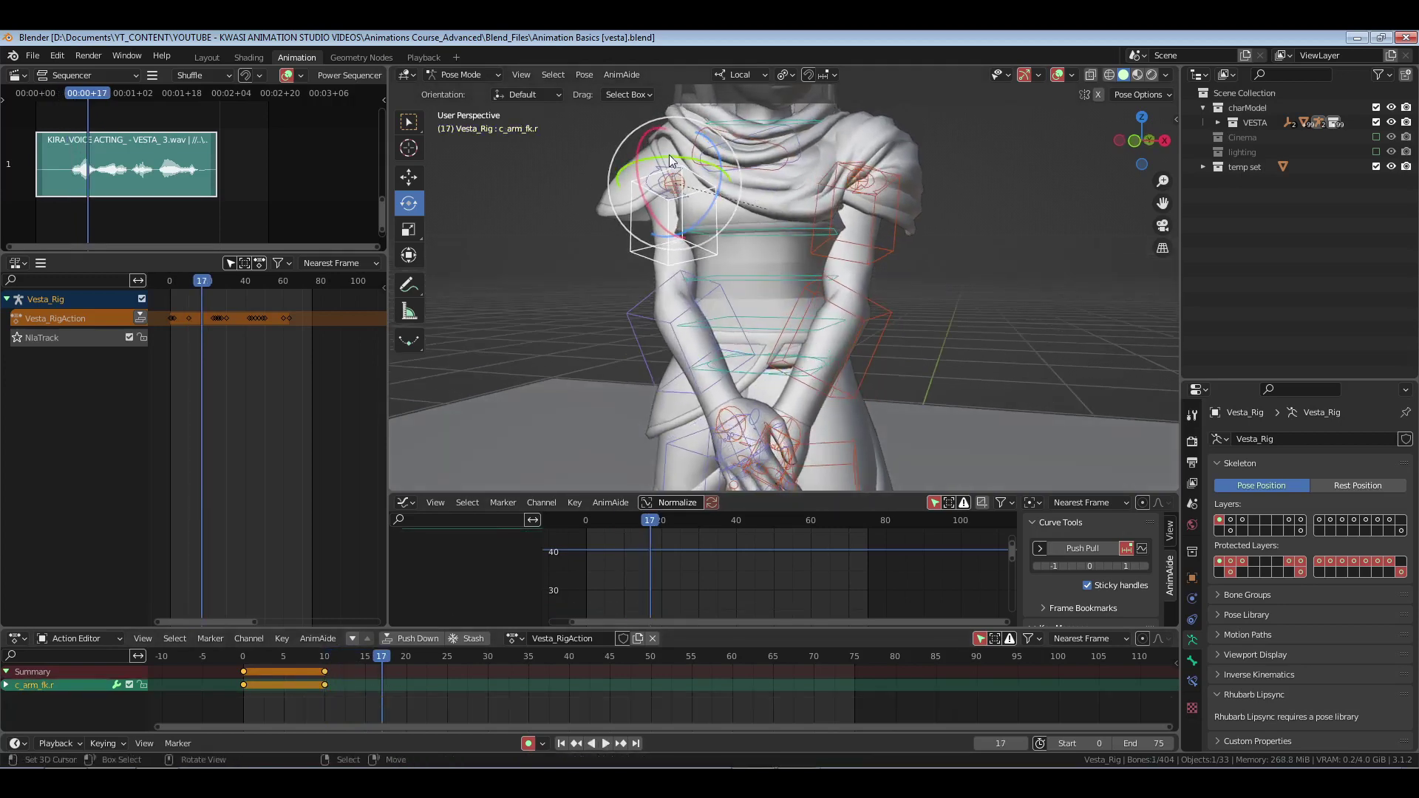
{"action": "middle_click_drag", "start_coordinate": [656, 249], "coordinate": [800, 276]}
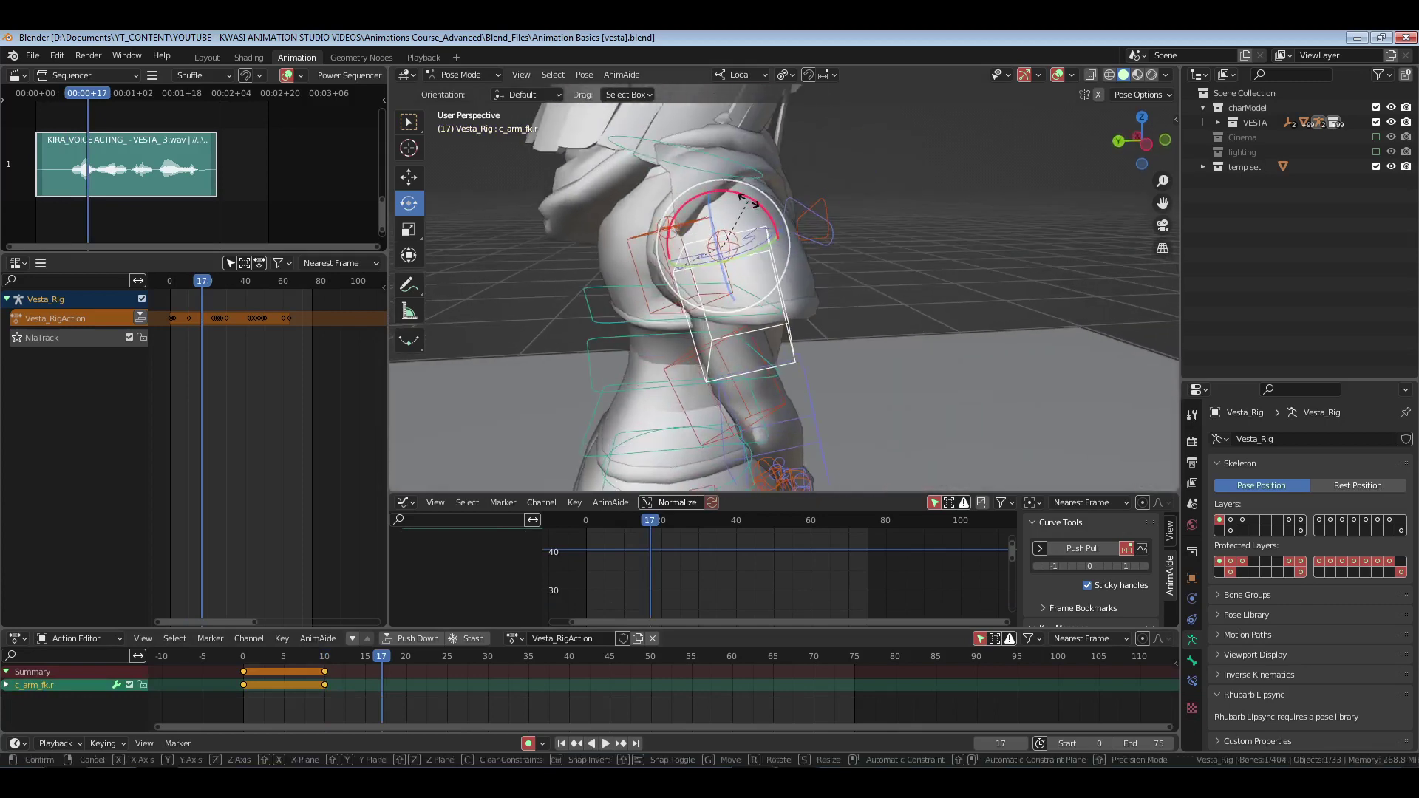
{"action": "left_click_drag", "start_coordinate": [748, 202], "coordinate": [743, 201]}
{"action": "middle_click_drag", "start_coordinate": [905, 326], "coordinate": [669, 333]}
{"action": "left_click_drag", "start_coordinate": [674, 209], "coordinate": [670, 233]}
- At frame 17, rotate the right forearm FK bone to raise the forearm forward
{"action": "left_click", "coordinate": [685, 347]}
{"action": "middle_click_drag", "start_coordinate": [685, 347], "coordinate": [693, 361]}
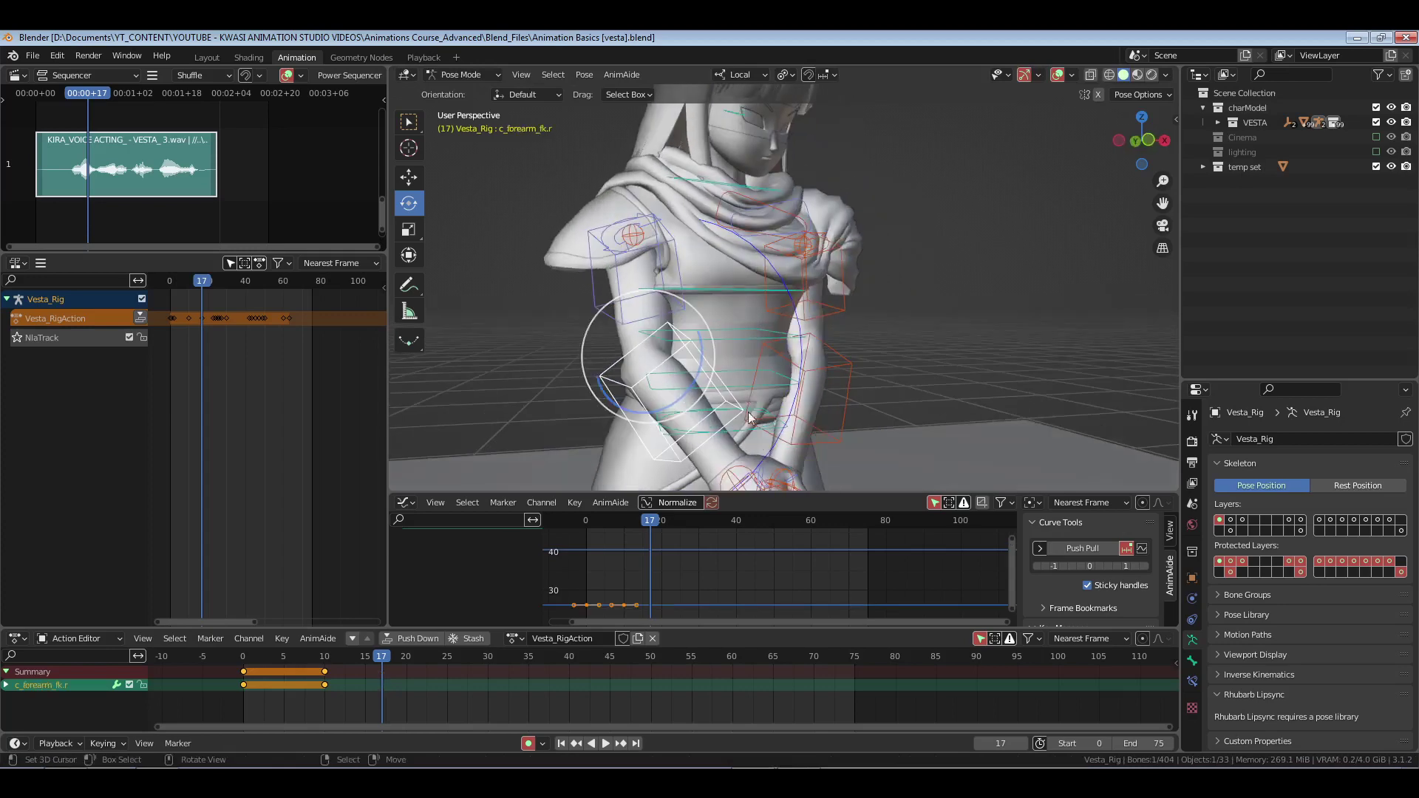
{"action": "left_click_drag", "start_coordinate": [693, 361], "coordinate": [706, 366]}
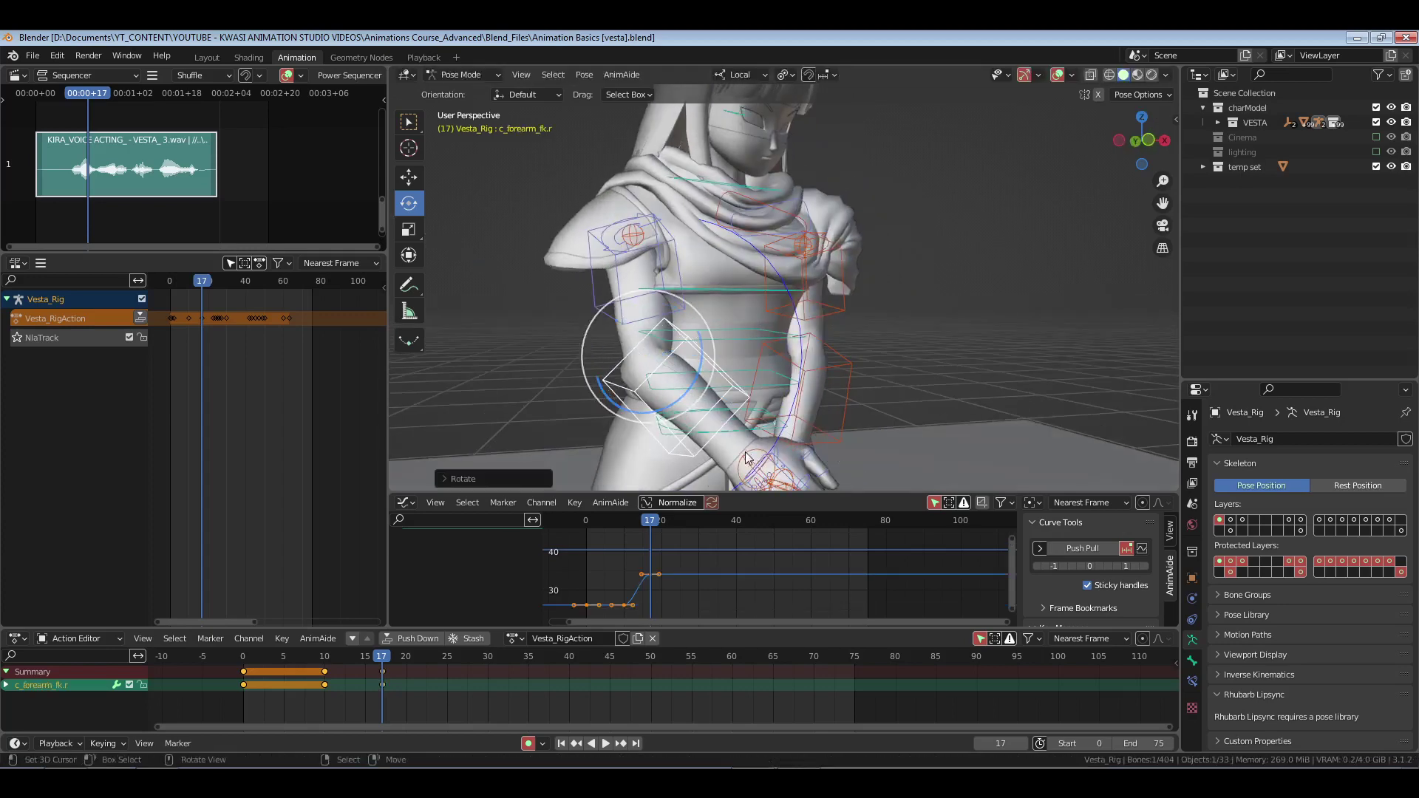
{"action": "middle_click_drag", "start_coordinate": [753, 458], "coordinate": [697, 364], "text": "shift"}
- Rotate the right hand FK bone at frame 17, refining its orientation from the front and the sides
{"action": "left_click", "coordinate": [759, 397]}
{"action": "left_click_drag", "start_coordinate": [683, 325], "coordinate": [682, 315]}
{"action": "middle_click_drag", "start_coordinate": [738, 396], "coordinate": [777, 396]}
{"action": "mouse_move", "coordinate": [699, 332]}
{"action": "left_mouse_down"}
{"action": "mouse_move", "coordinate": [713, 342]}
{"action": "mouse_move", "coordinate": [716, 320]}
{"action": "mouse_move", "coordinate": [724, 340]}
{"action": "mouse_move", "coordinate": [717, 331]}
{"action": "left_mouse_up"}
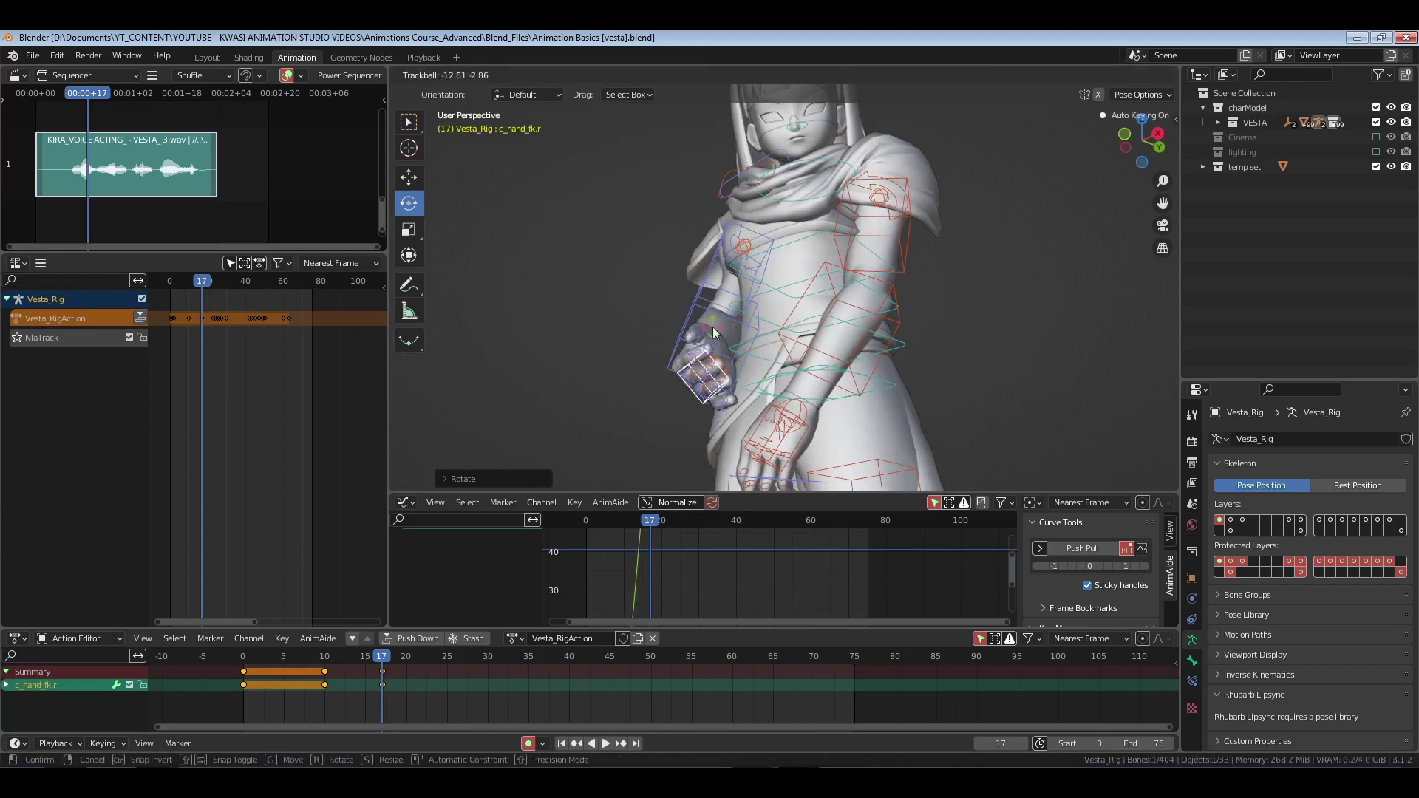
{"action": "middle_click_drag", "start_coordinate": [717, 331], "coordinate": [747, 335]}
{"action": "left_click_drag", "start_coordinate": [748, 336], "coordinate": [744, 324]}
- Adjust the right upper-arm FK bone's rotation at frame 17 from the front and the side
{"action": "left_click", "coordinate": [653, 184]}
{"action": "middle_click_drag", "start_coordinate": [653, 184], "coordinate": [547, 173]}
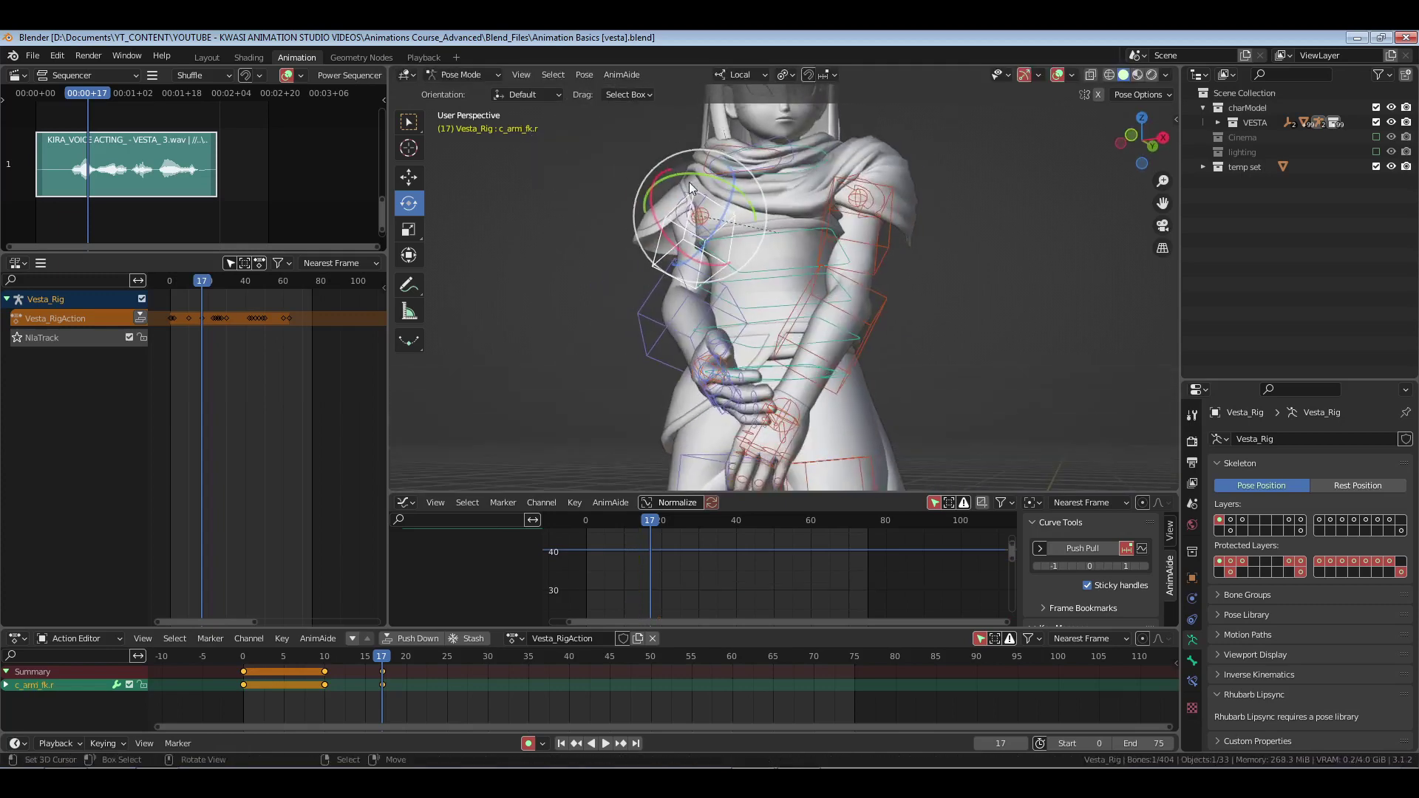
{"action": "left_click_drag", "start_coordinate": [686, 177], "coordinate": [679, 179]}
{"action": "middle_click_drag", "start_coordinate": [679, 179], "coordinate": [763, 237]}
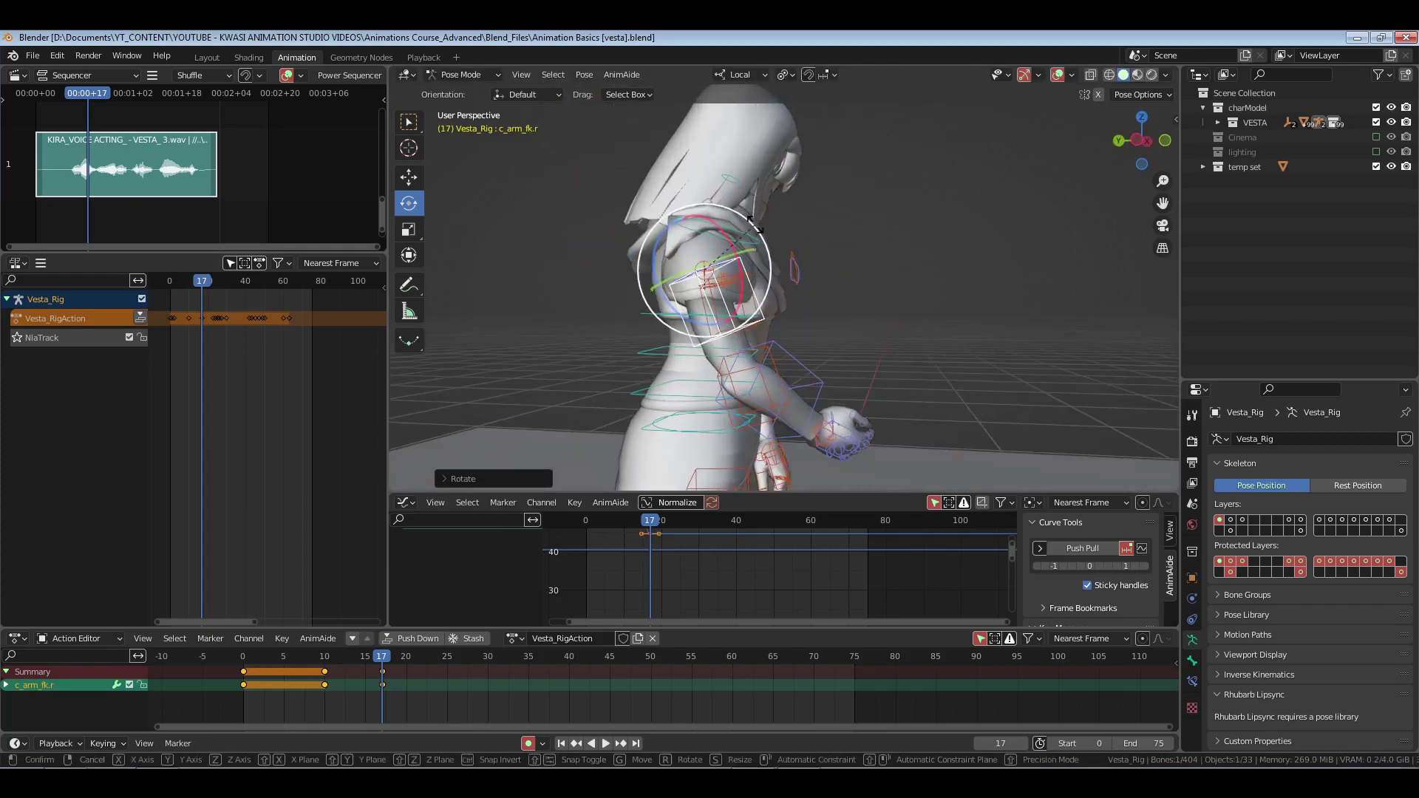
{"action": "left_click_drag", "start_coordinate": [761, 239], "coordinate": [753, 230]}
{"action": "middle_click_drag", "start_coordinate": [759, 318], "coordinate": [620, 332]}
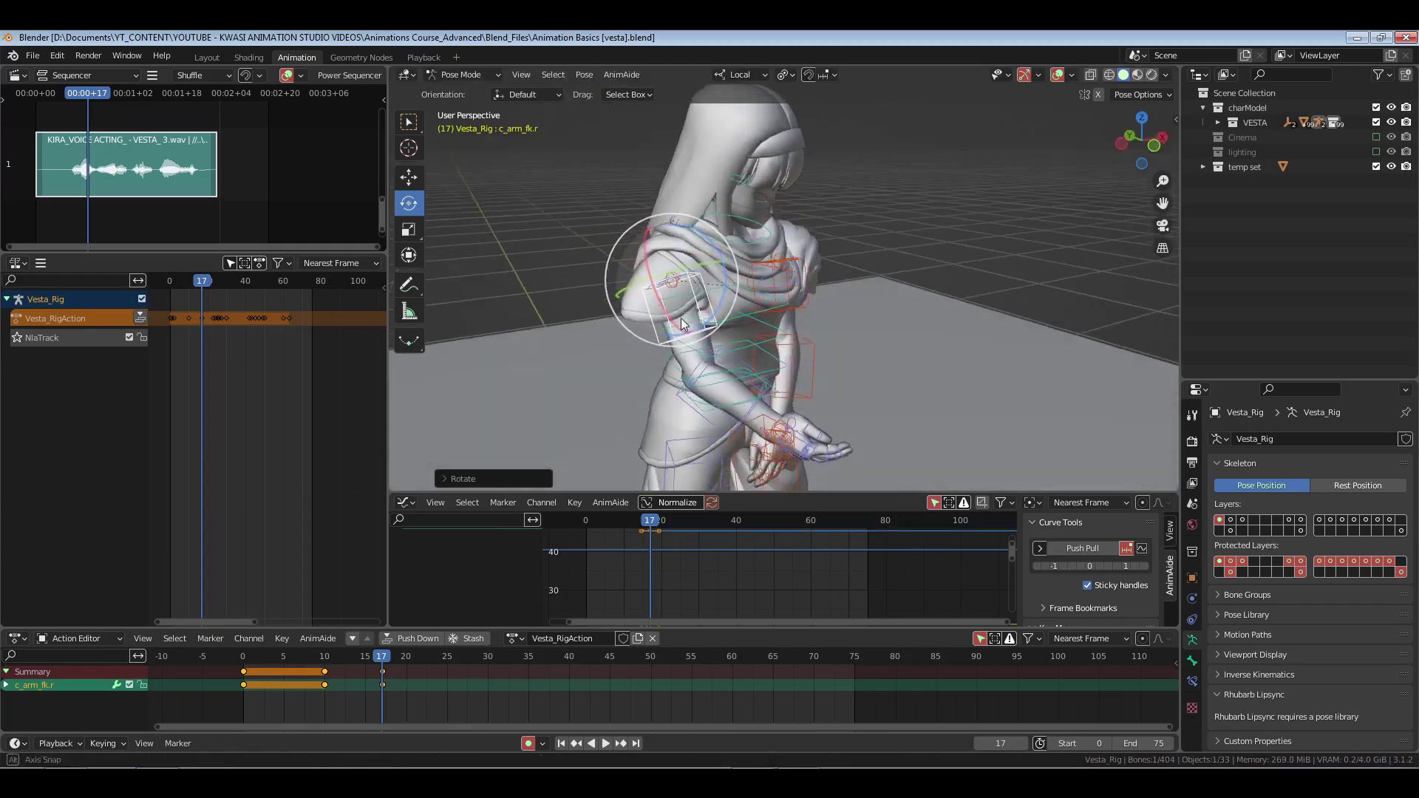
- Select the right shoulder's arm helper bone (b_L_ArmHelper), insert a keyframe for it at frame 17 and move that keyframe to frame 10
{"action": "scroll", "coordinate": [743, 305], "scroll_direction": "up", "scroll_amount": 3}
{"action": "middle_click_drag", "start_coordinate": [744, 304], "coordinate": [748, 284]}
{"action": "right_click", "coordinate": [675, 238]}
{"action": "scroll", "coordinate": [787, 291], "scroll_direction": "down", "scroll_amount": 2}
{"action": "key", "text": "i"}
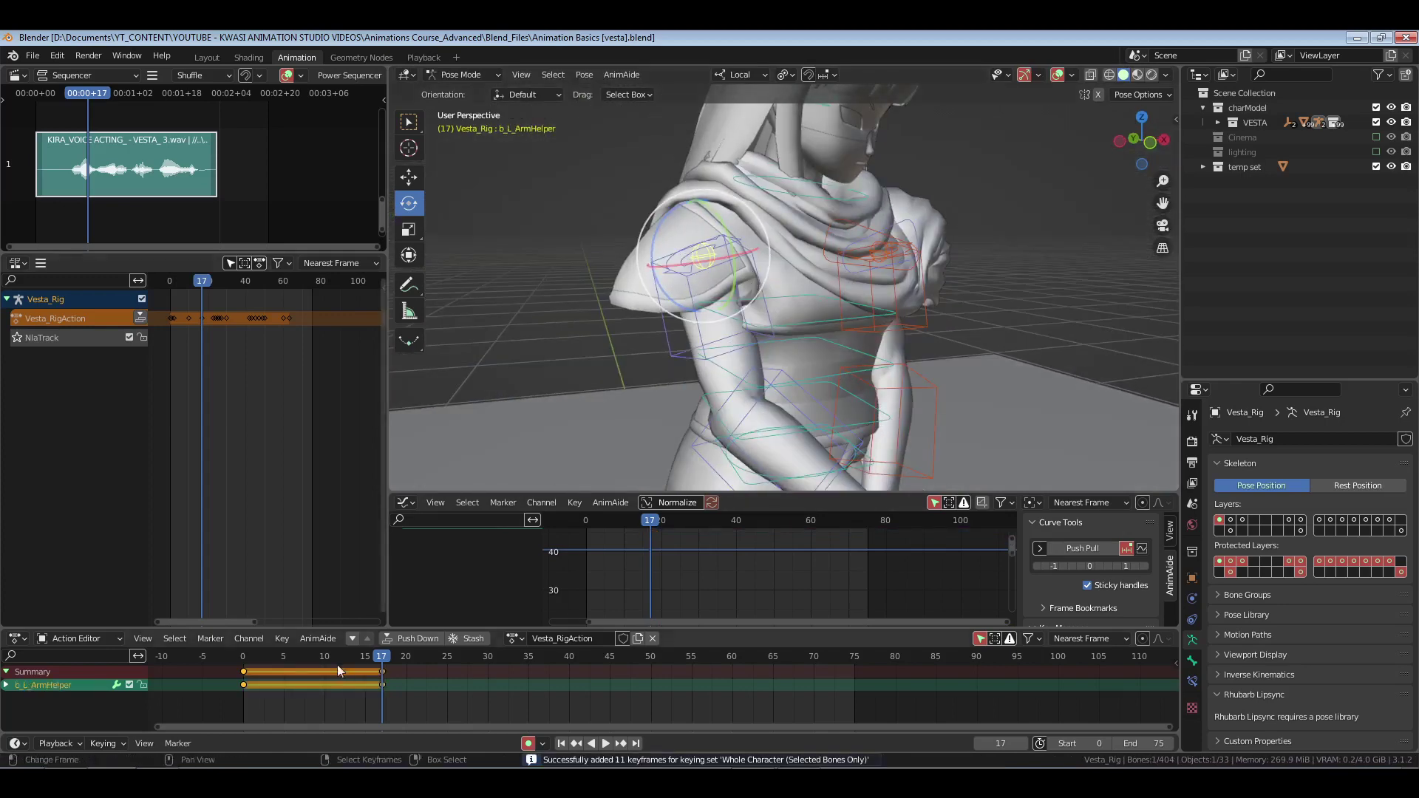
{"action": "left_click_drag", "start_coordinate": [337, 664], "coordinate": [467, 734]}
{"action": "key", "text": "g"}
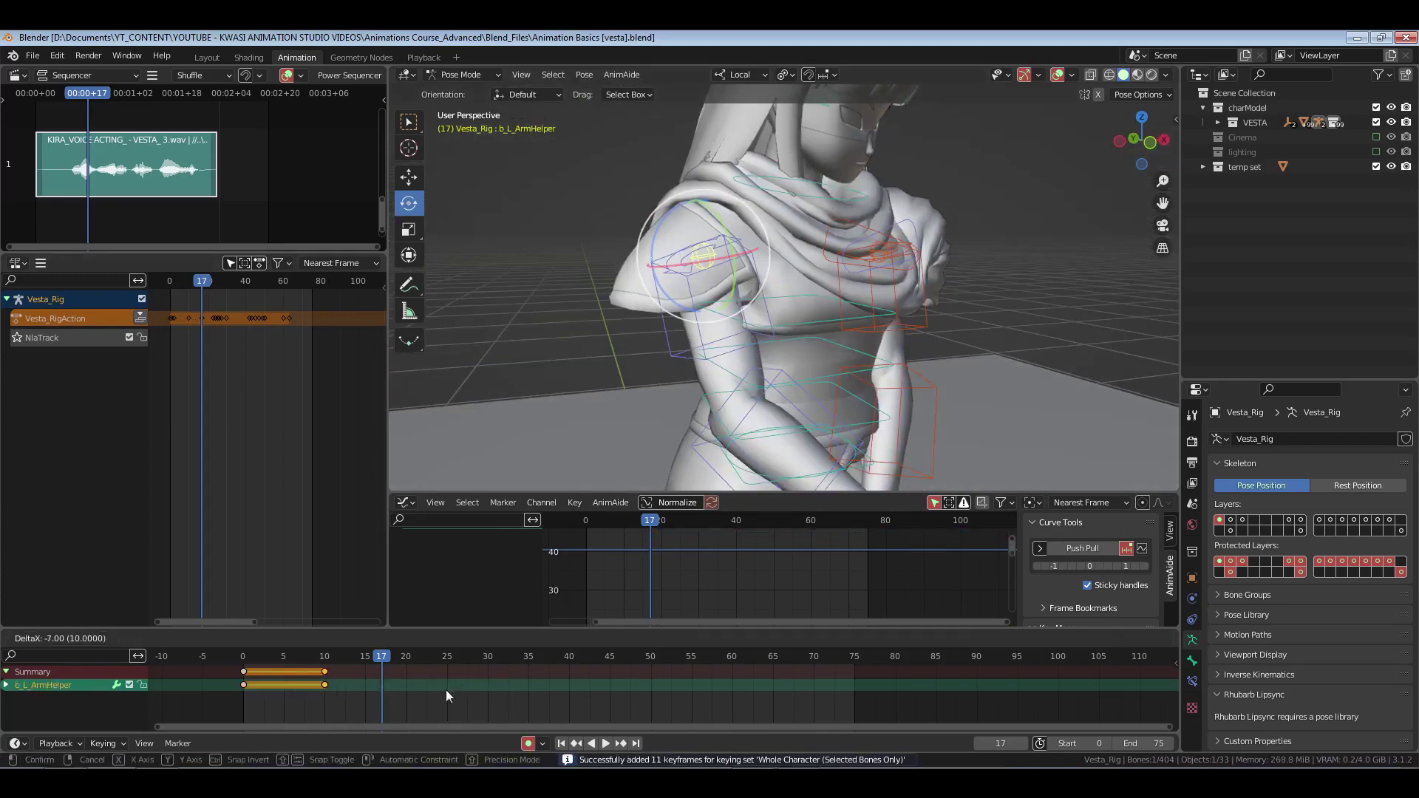
{"action": "left_click", "coordinate": [445, 690]}
- At frame 17, rotate the arm helper bone from several angles to correct the shoulder armour's pose
{"action": "middle_click_drag", "start_coordinate": [650, 317], "coordinate": [706, 309]}
{"action": "left_click_drag", "start_coordinate": [668, 216], "coordinate": [637, 266]}
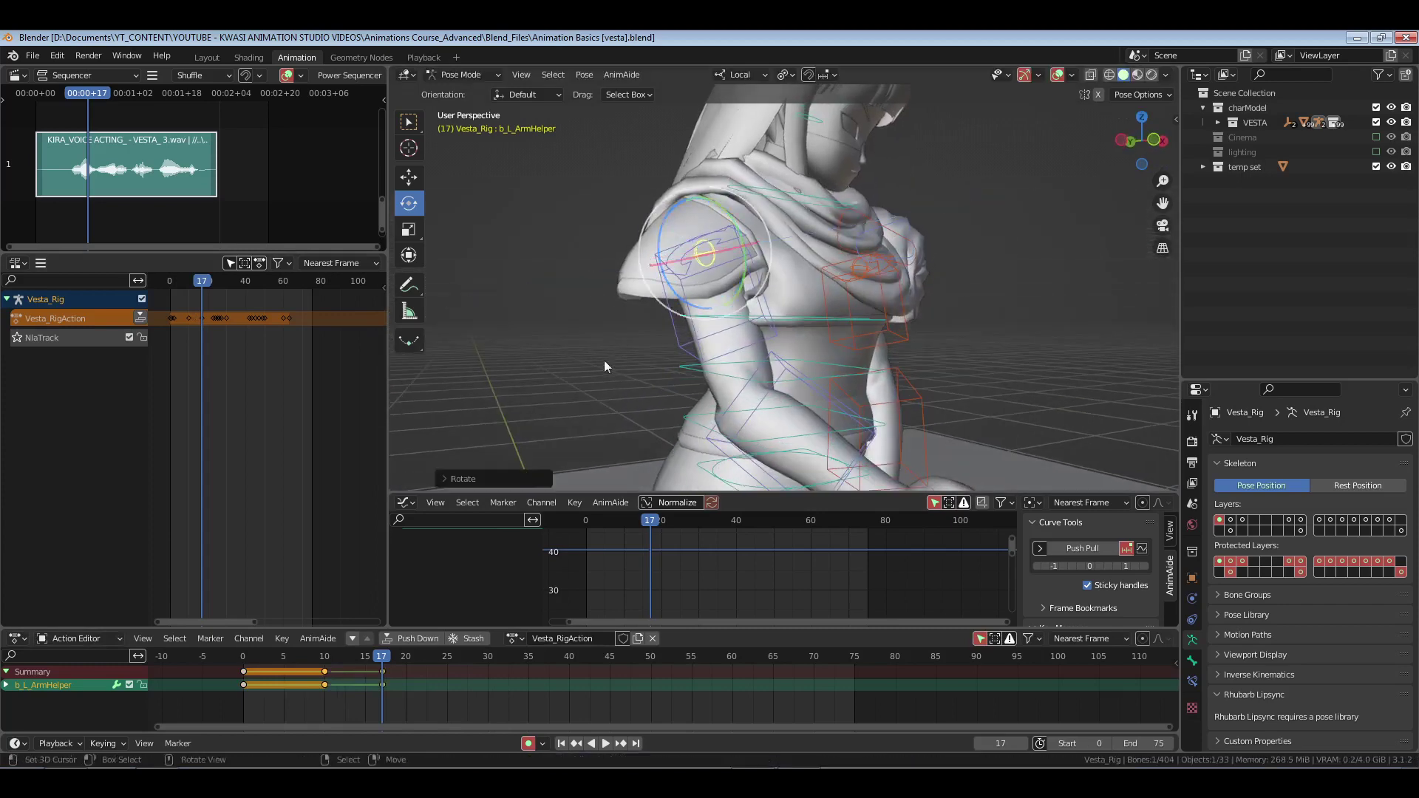
{"action": "middle_click_drag", "start_coordinate": [604, 361], "coordinate": [761, 337]}
{"action": "left_click_drag", "start_coordinate": [766, 204], "coordinate": [738, 202]}
{"action": "middle_click_drag", "start_coordinate": [905, 318], "coordinate": [757, 348]}
{"action": "left_click_drag", "start_coordinate": [757, 295], "coordinate": [740, 300]}
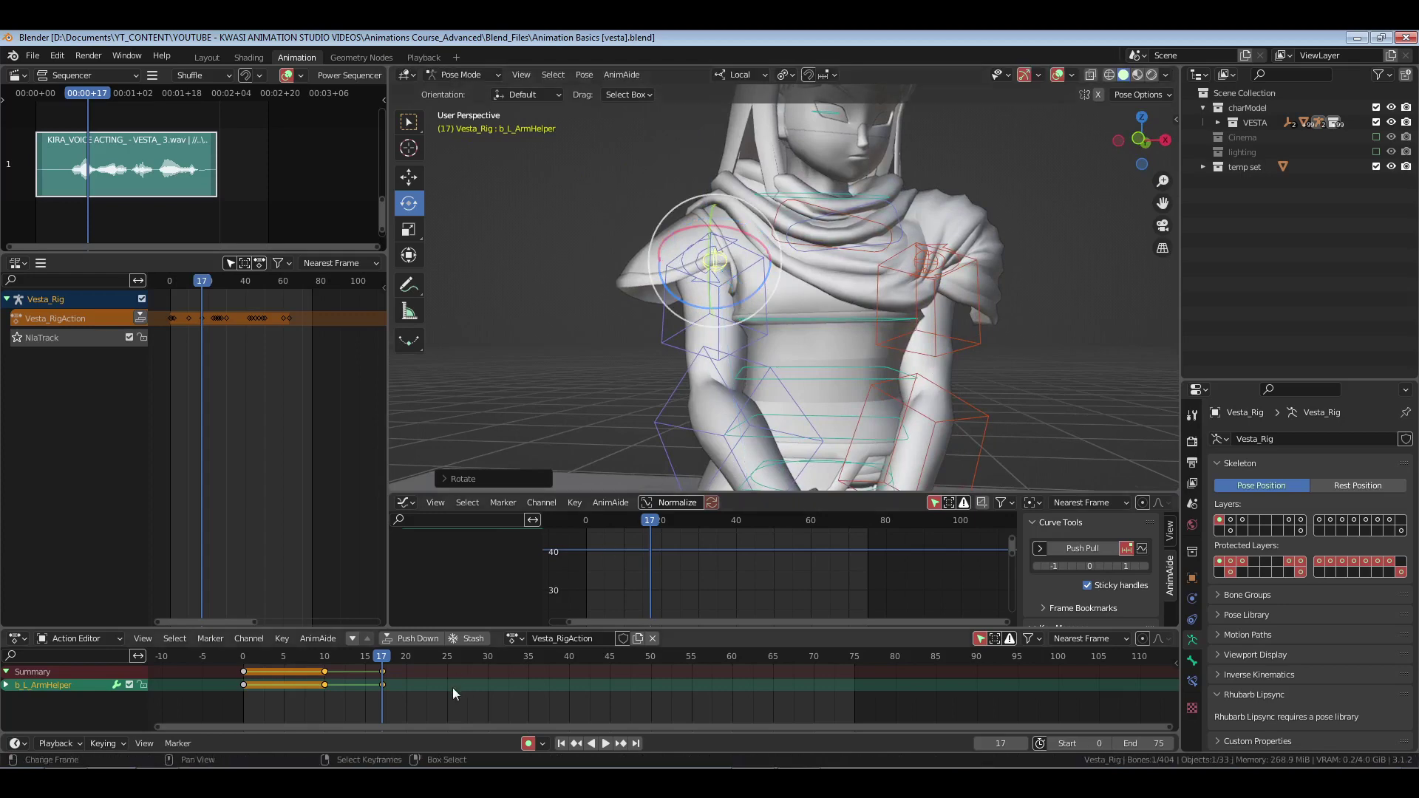
- Change the interpolation mode of all the arm helper bone's keyframes
{"action": "key", "text": "a"}
{"action": "key", "text": "t"}
{"action": "left_click", "coordinate": [452, 687]}
- Review the arm and shoulder motion between frames 0 and 17, including from the camera view
{"action": "key", "text": "space"}
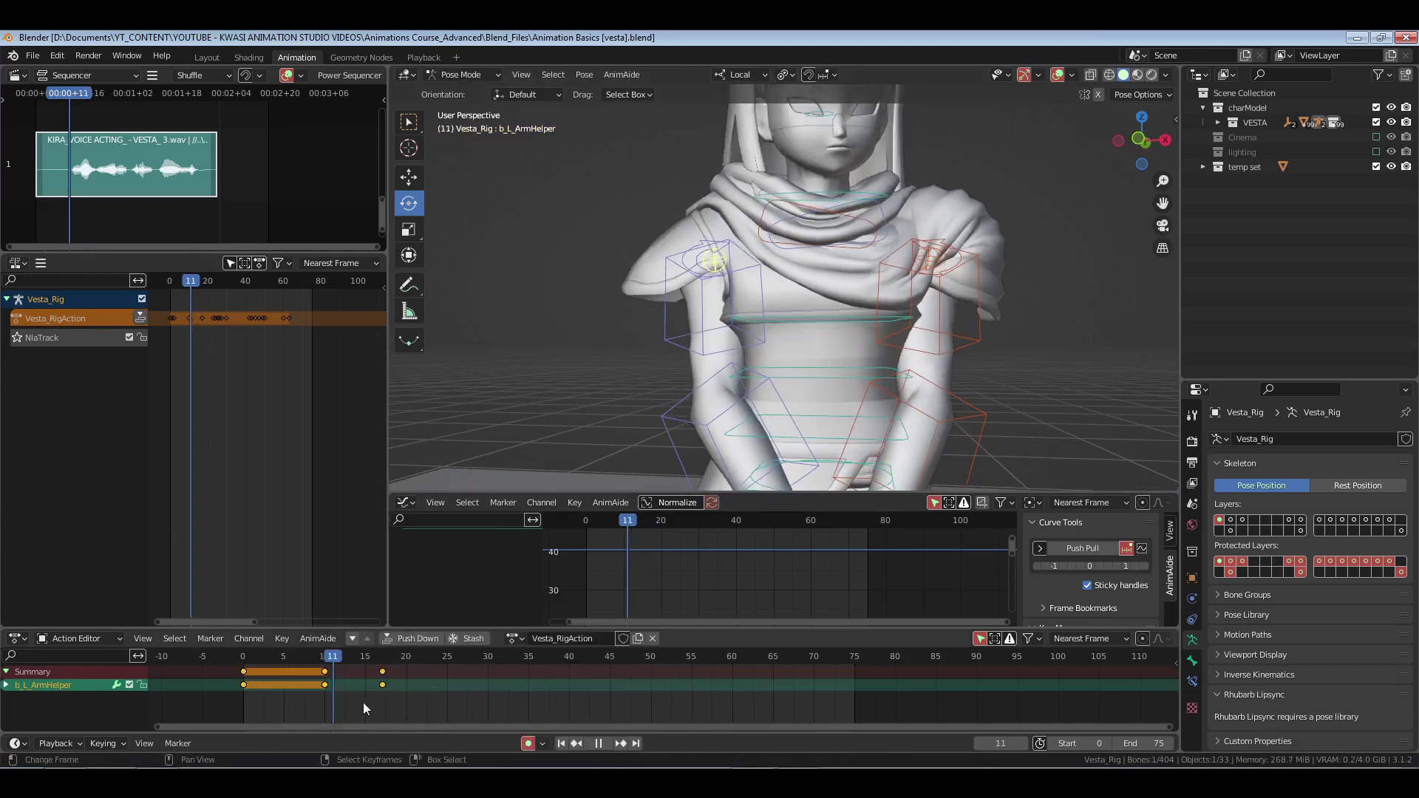
{"action": "left_click_drag", "start_coordinate": [433, 702], "coordinate": [241, 694]}
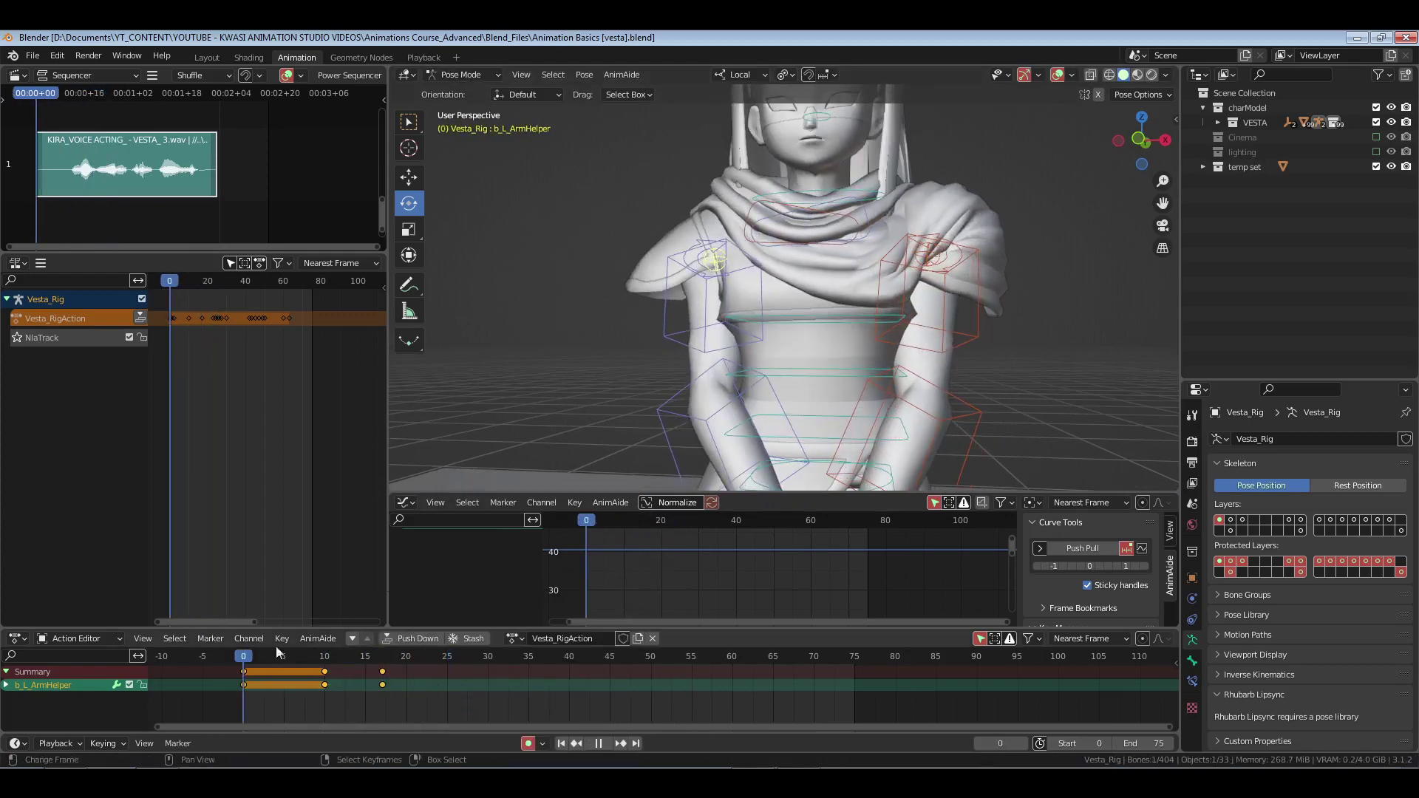
{"action": "key", "text": "space"}
{"action": "scroll", "coordinate": [846, 326], "scroll_direction": "down", "scroll_amount": 2}
{"action": "middle_click_drag", "start_coordinate": [846, 327], "coordinate": [839, 286], "text": "shift"}
{"action": "key", "text": "KP_0"}
{"action": "key", "text": "space"}
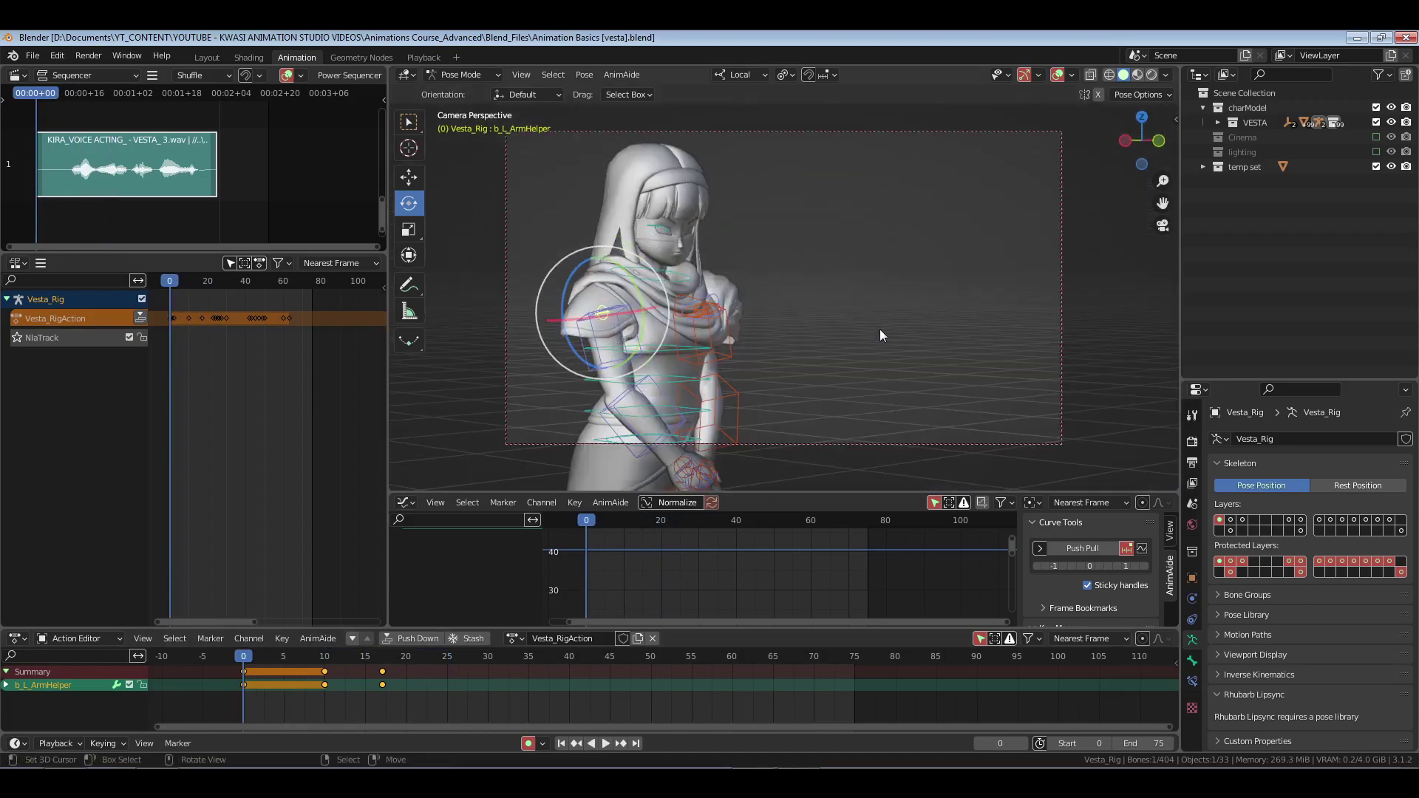
{"action": "left_click_drag", "start_coordinate": [348, 684], "coordinate": [384, 705]}
{"action": "key", "text": "space"}
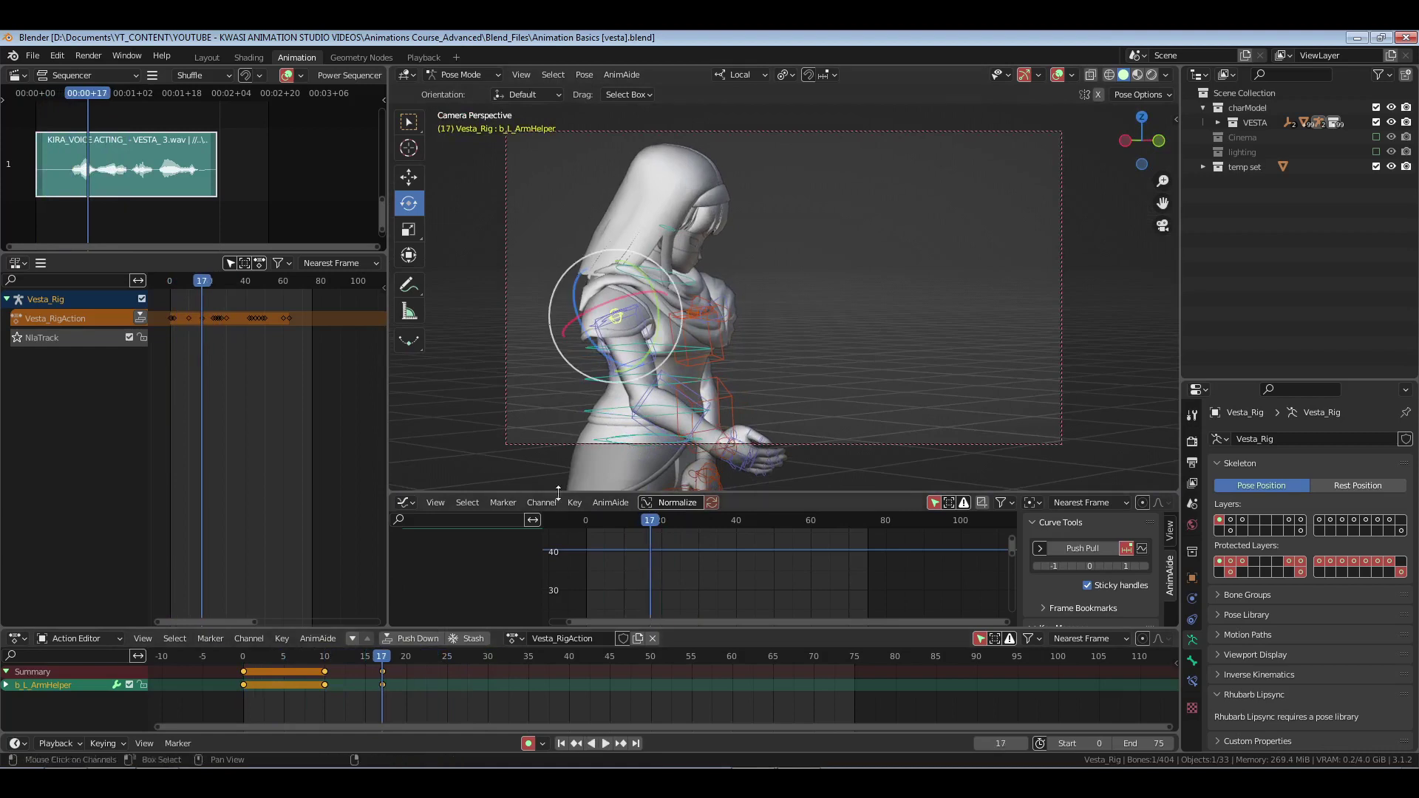
- Add the right upper-arm, forearm and hand FK bones to the selection and delete the selected bones' frame 10 keyframes
{"action": "left_click", "coordinate": [647, 338], "text": "shift"}
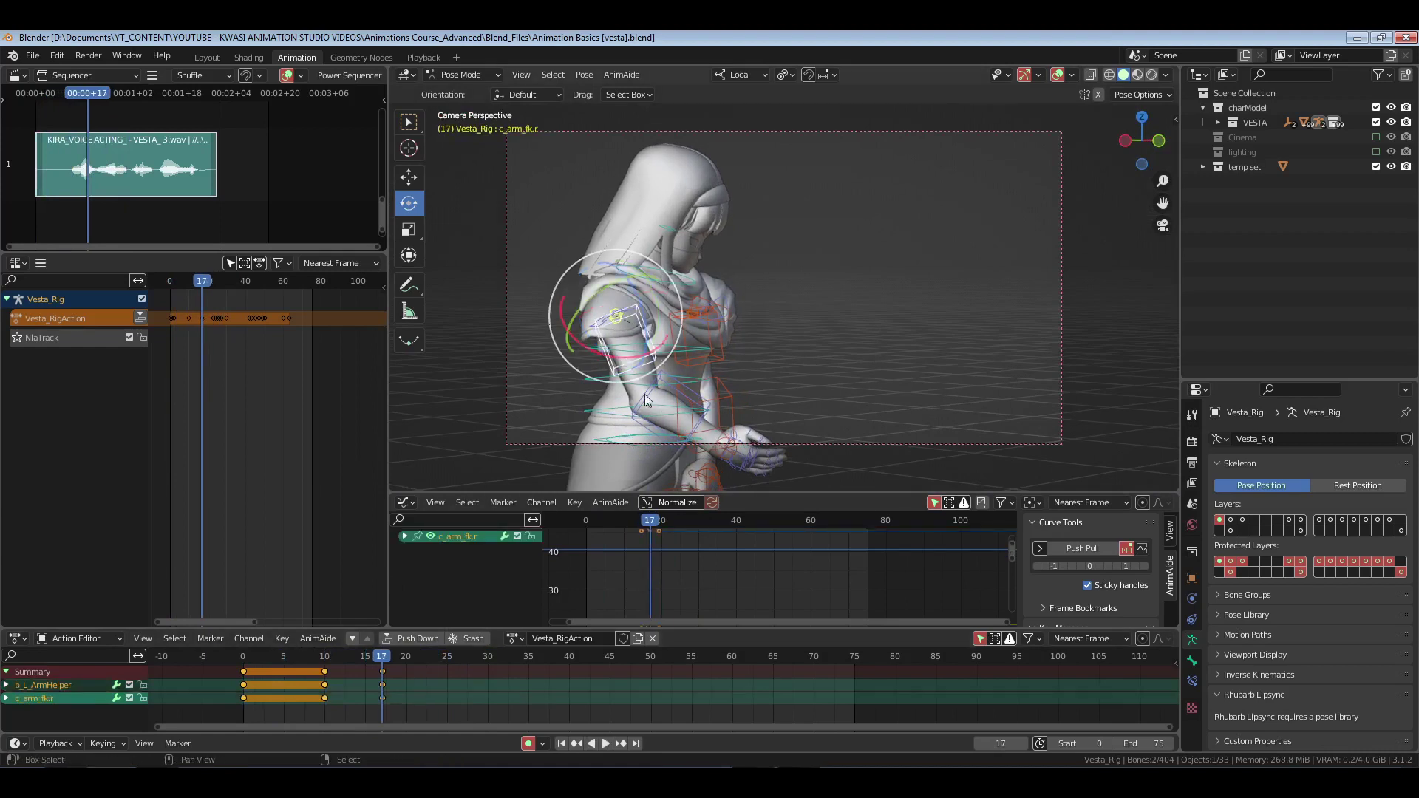
{"action": "left_click", "coordinate": [702, 428], "text": "shift"}
{"action": "left_click", "coordinate": [744, 445], "text": "shift"}
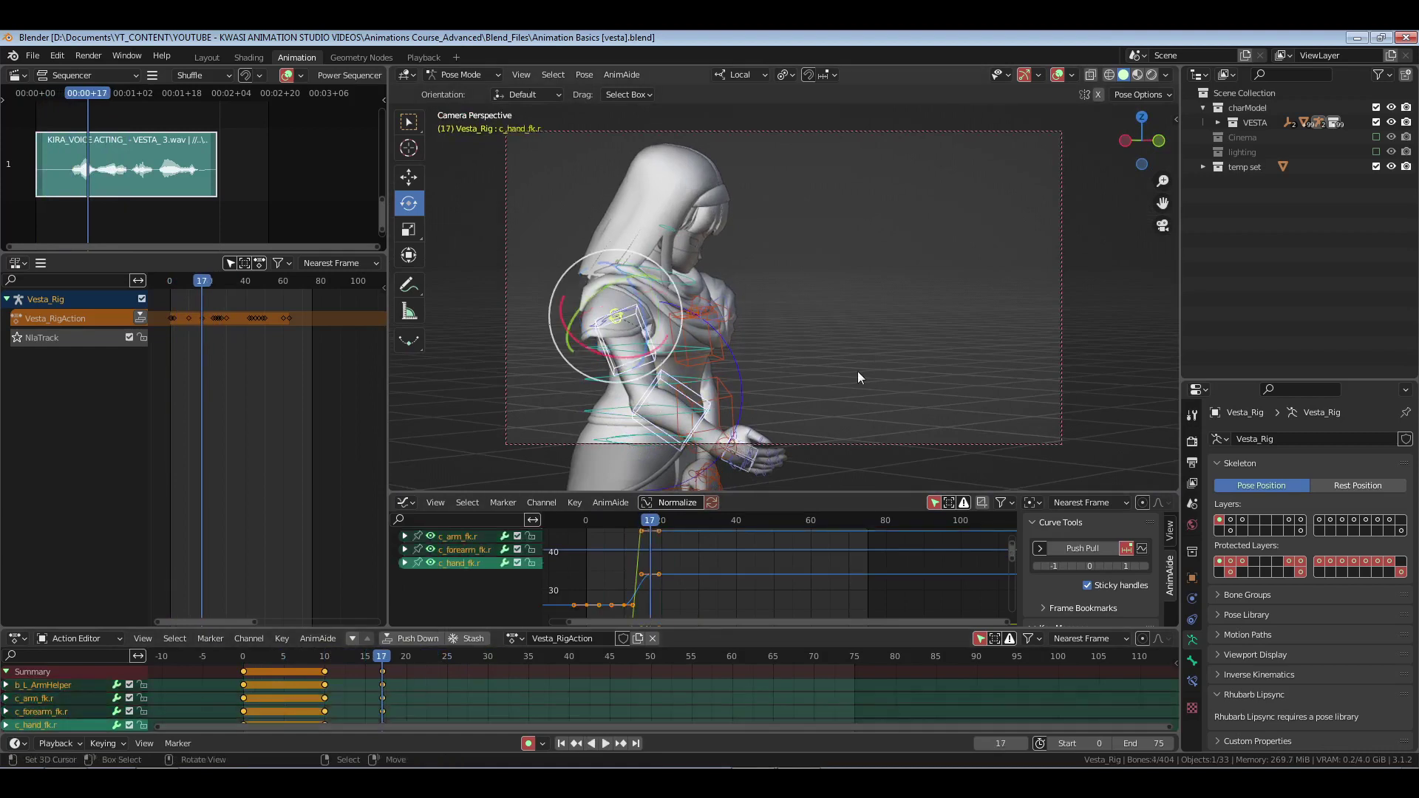
{"action": "right_click", "coordinate": [324, 673]}
{"action": "key", "text": "x"}
{"action": "left_click", "coordinate": [325, 675]}
- Move the right arm bones' frame 17 keyframes to frame 15
{"action": "right_click", "coordinate": [382, 672]}
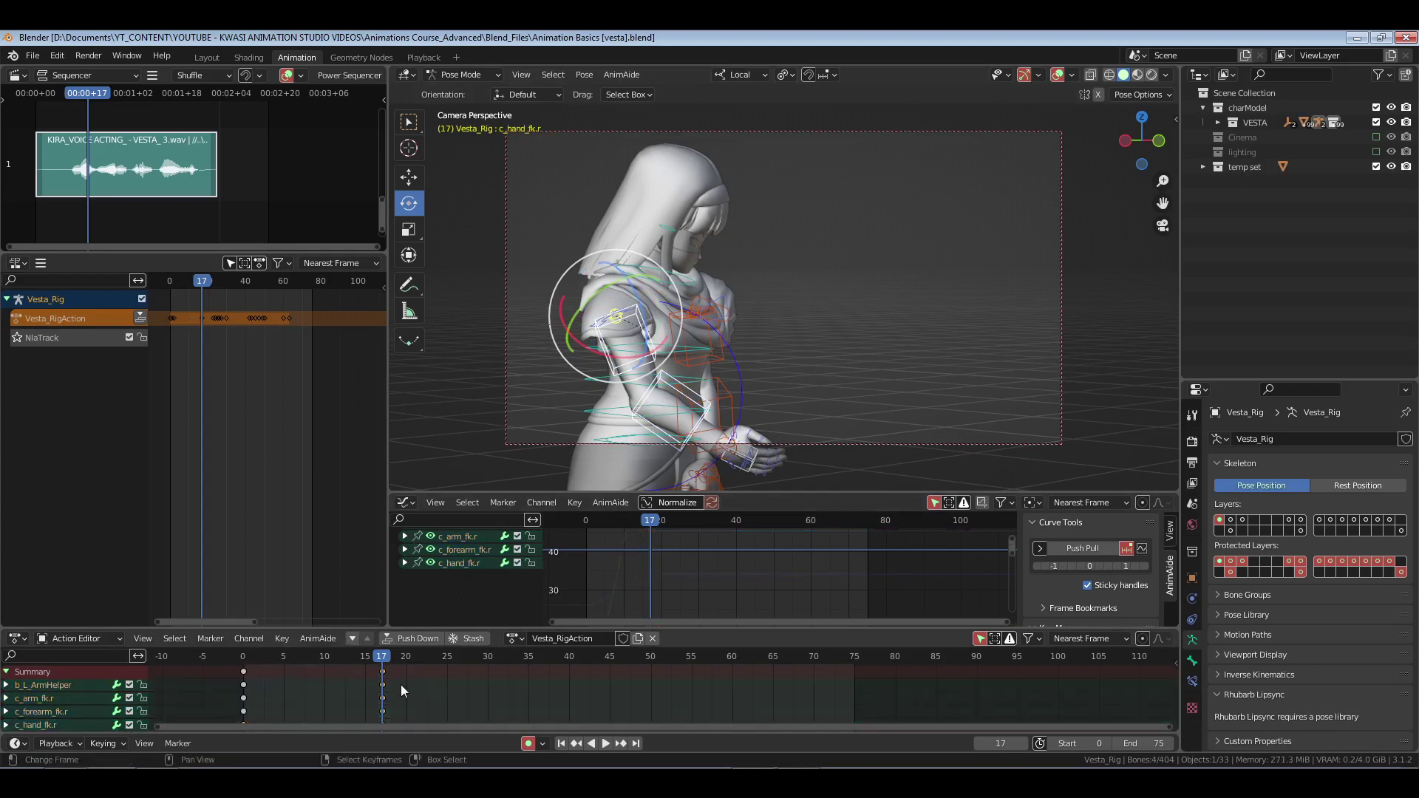
{"action": "key", "text": "g"}
{"action": "left_click", "coordinate": [375, 684]}
- Review the retimed arm motion from frame 0, then insert a keyframe for the selected right-arm bones at frame 24
{"action": "left_click", "coordinate": [224, 684]}
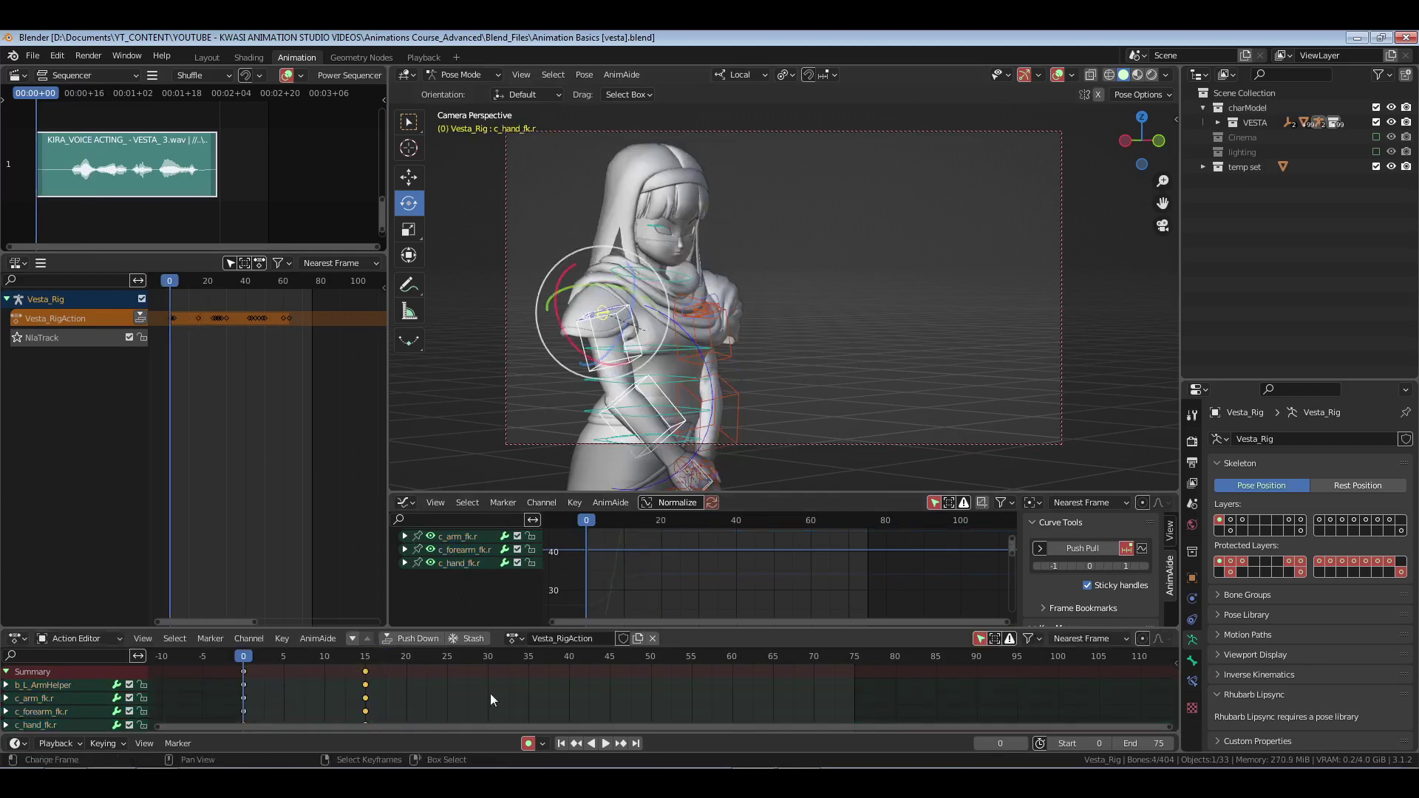
{"action": "key", "text": "space"}
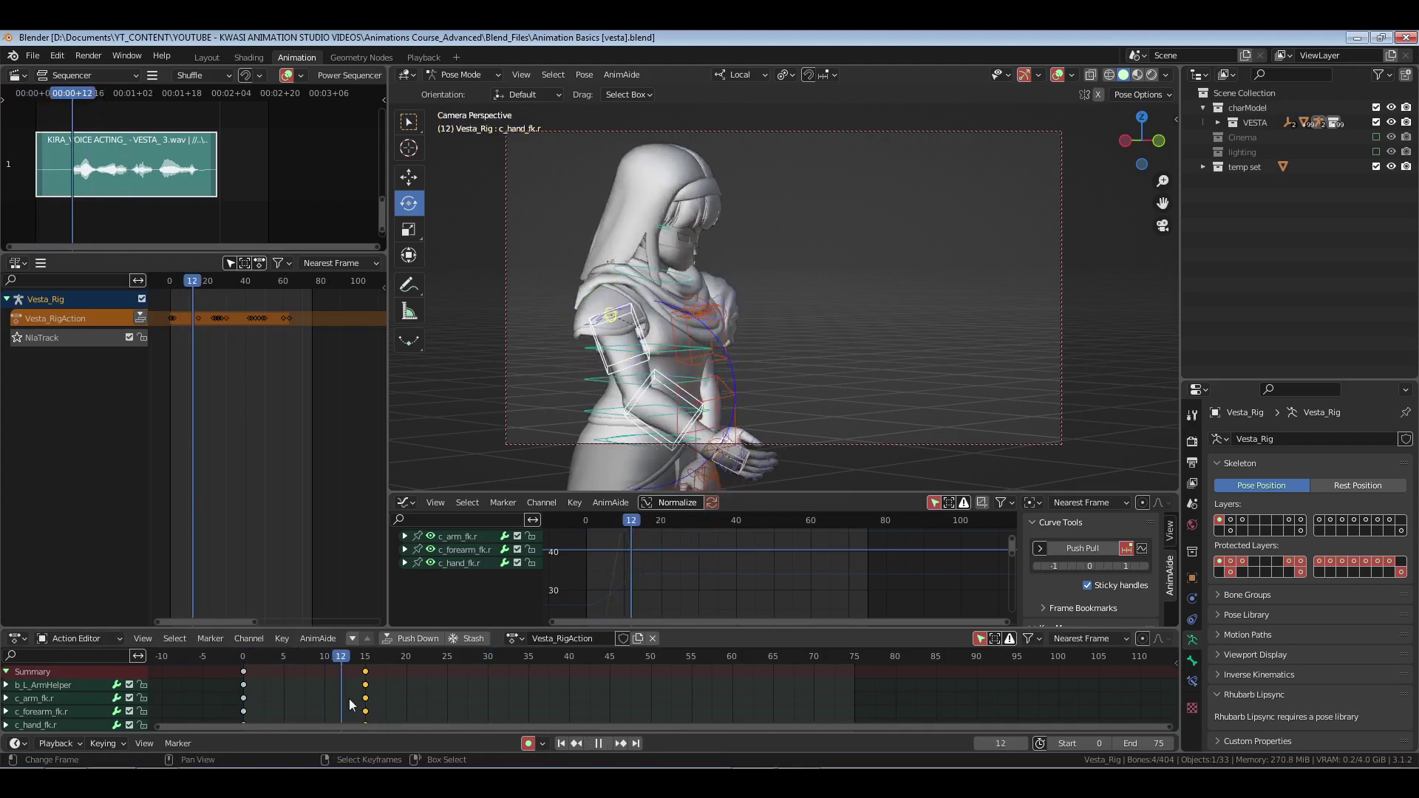
{"action": "key", "text": "Escape"}
{"action": "left_click_drag", "start_coordinate": [384, 699], "coordinate": [438, 702]}
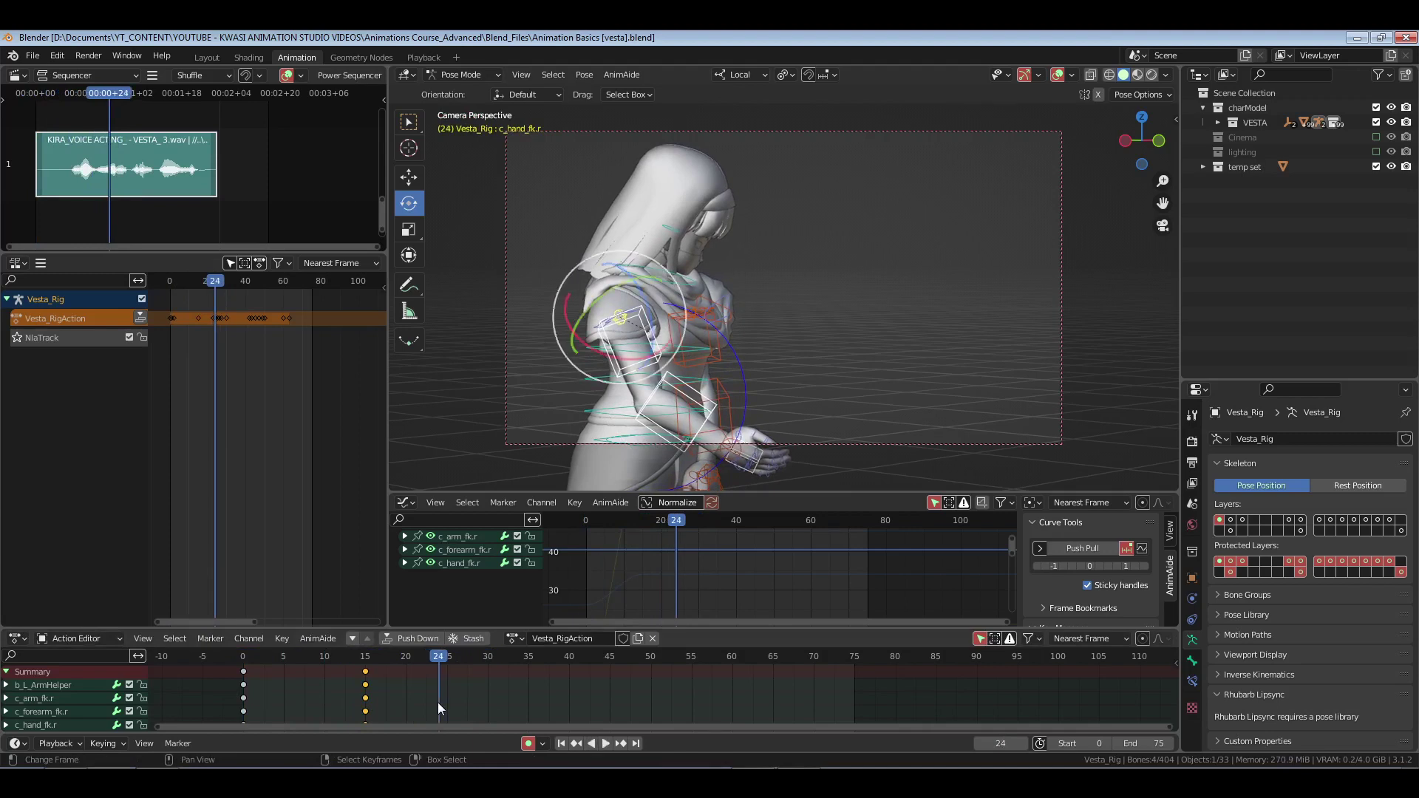
{"action": "key", "text": "i"}
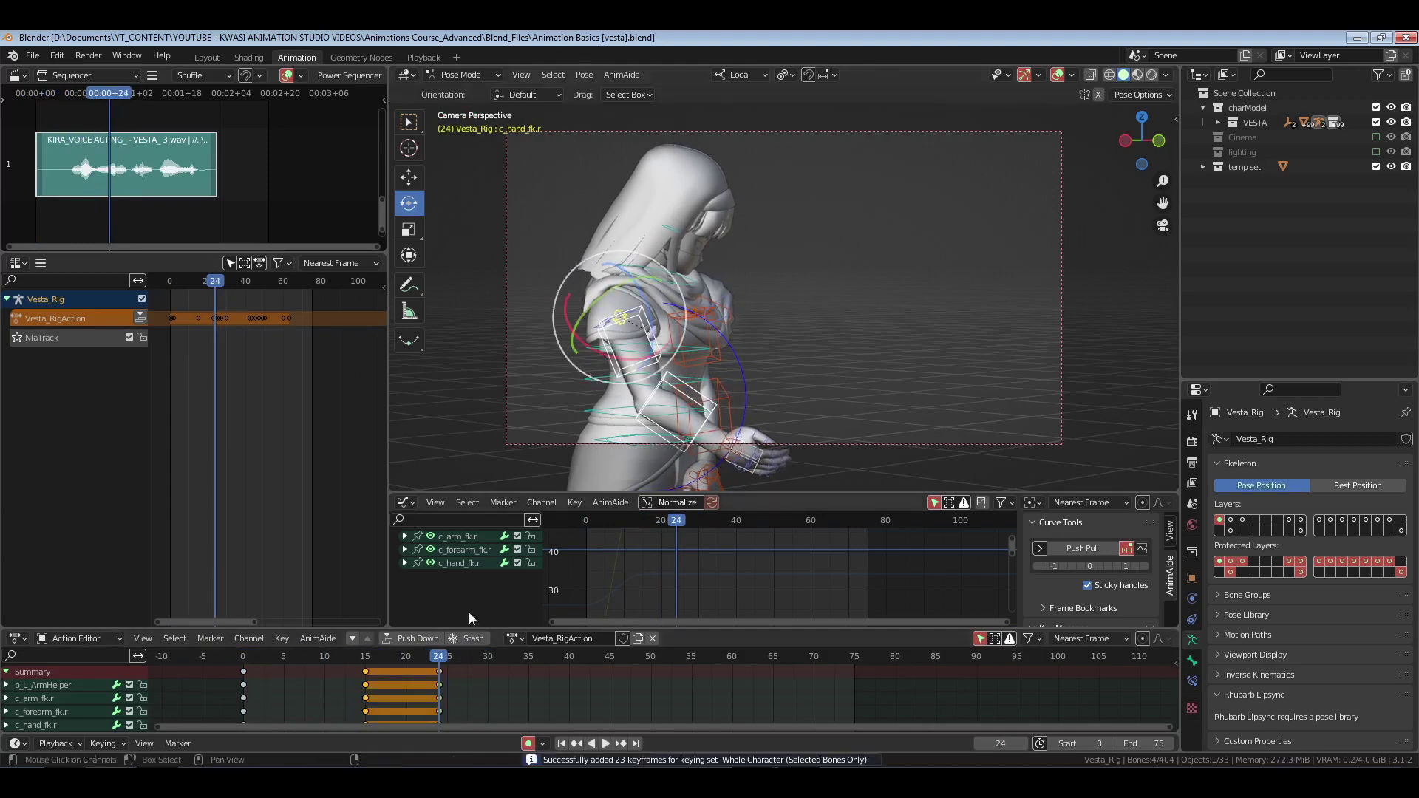
- At frame 37, rotate the right upper-arm FK bone to bring the arm inward and down towards the left hand
{"action": "key", "text": "space"}
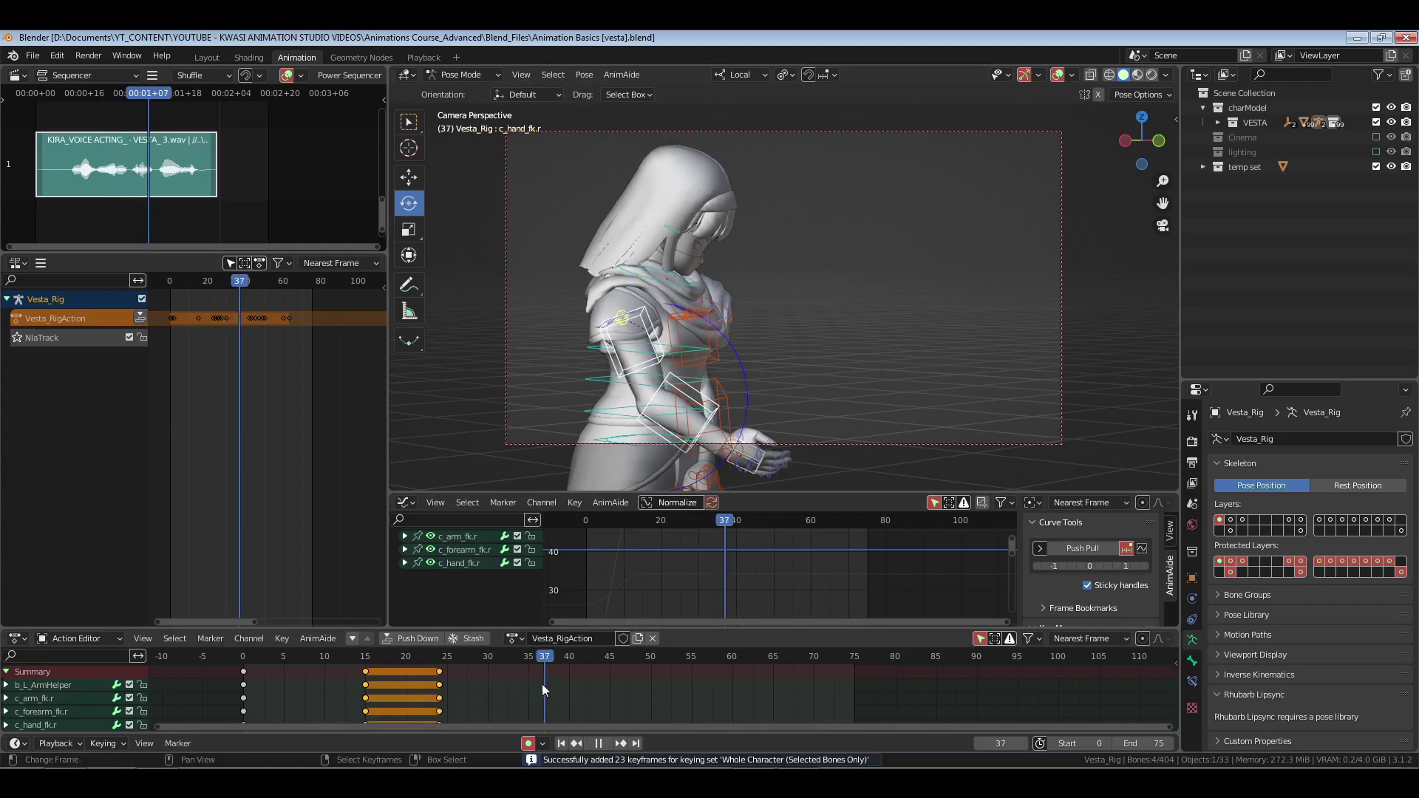
{"action": "key", "text": "space"}
{"action": "key", "text": "KP_0"}
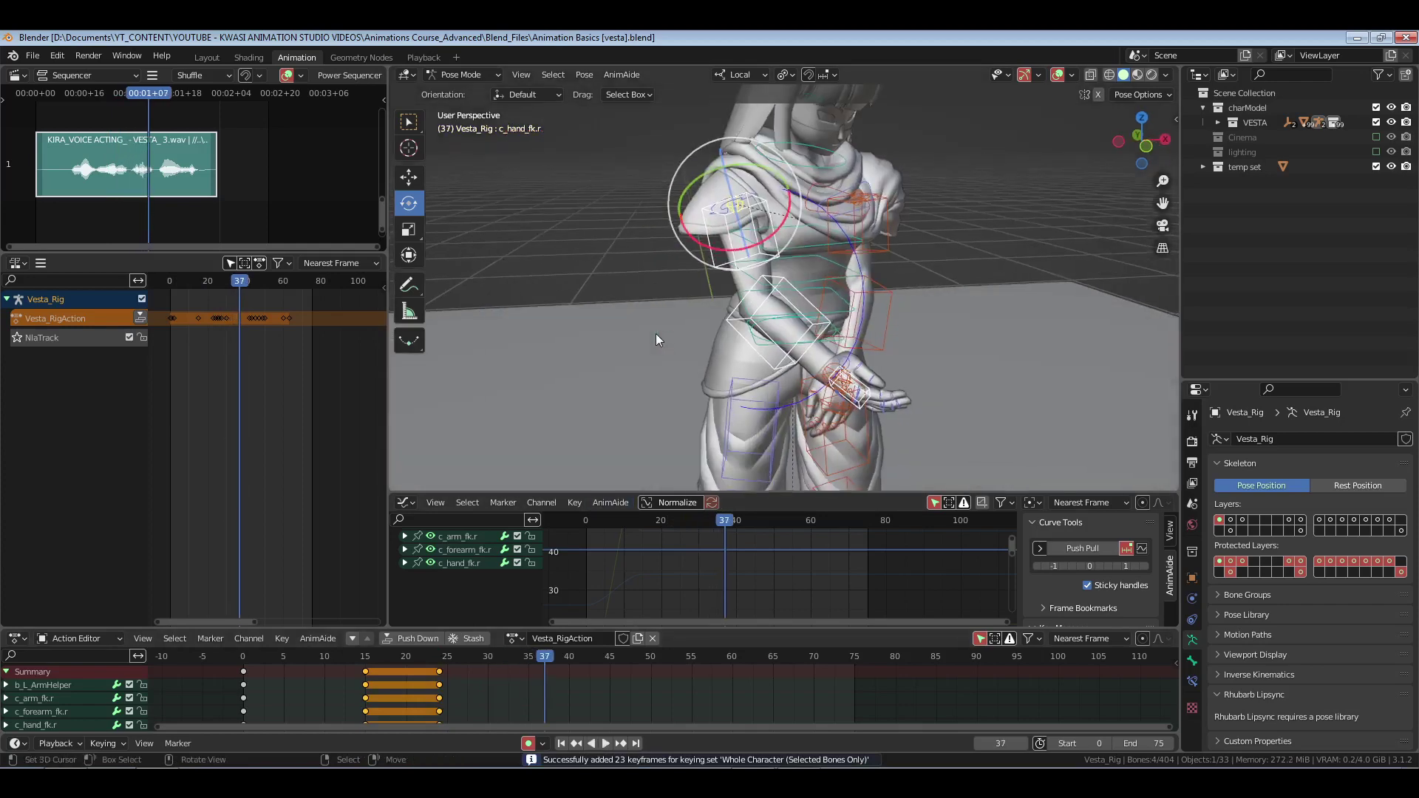
{"action": "middle_click_drag", "start_coordinate": [778, 357], "coordinate": [701, 232]}
{"action": "right_click", "coordinate": [741, 249]}
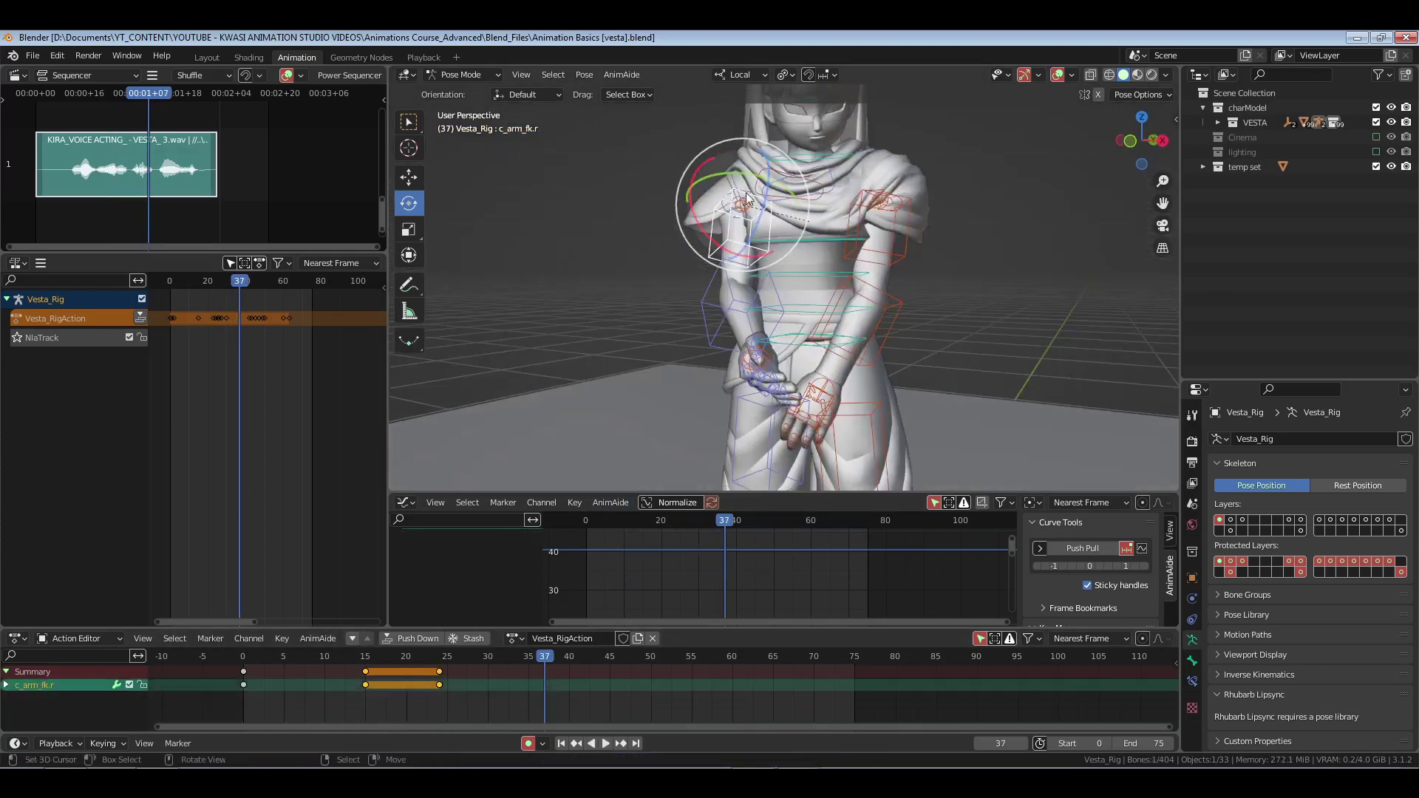
{"action": "left_click_drag", "start_coordinate": [714, 178], "coordinate": [738, 179]}
{"action": "middle_click_drag", "start_coordinate": [737, 298], "coordinate": [772, 237]}
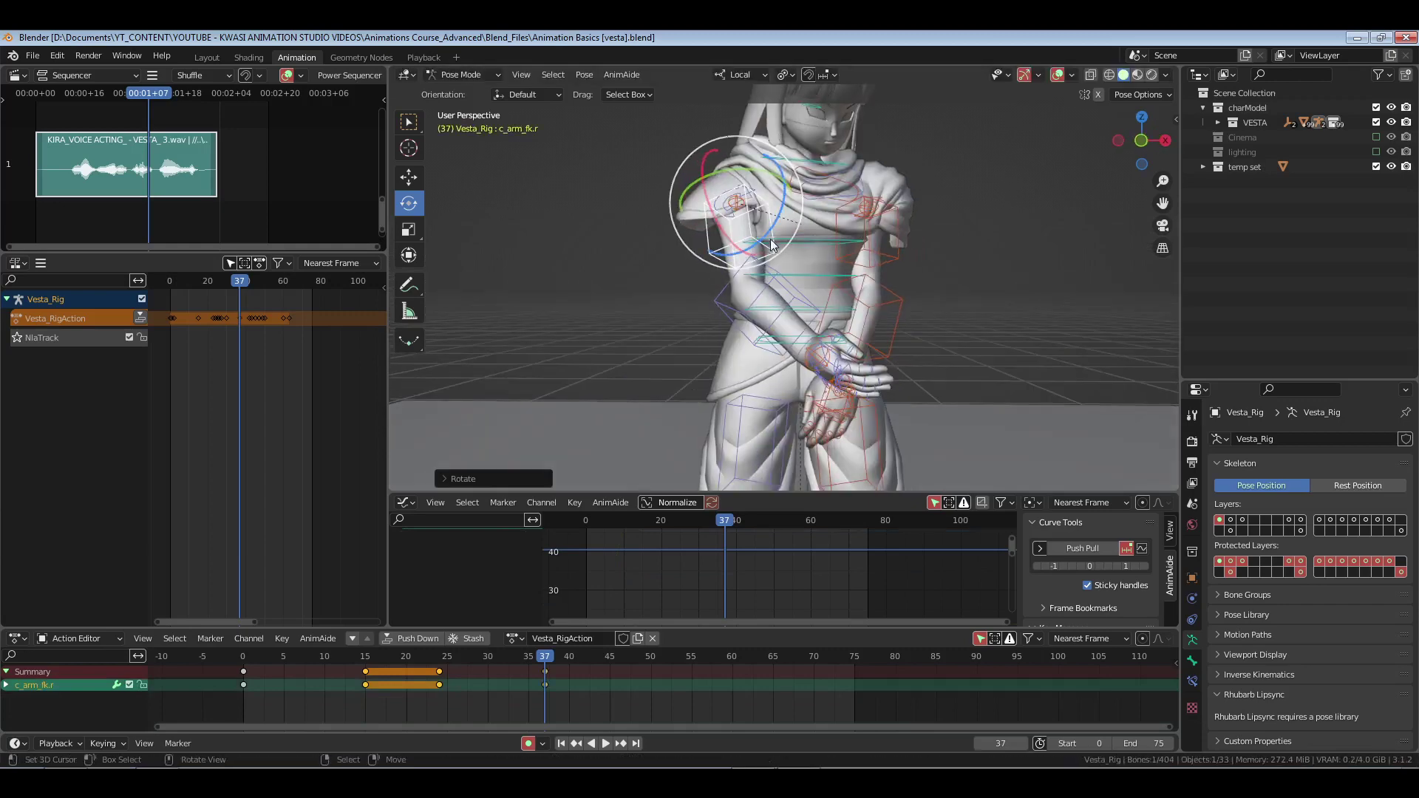
{"action": "left_click_drag", "start_coordinate": [772, 238], "coordinate": [788, 284]}
- Rotate the right hand FK bone at frame 37 so the hand angles down over the left hand
{"action": "left_click", "coordinate": [771, 292]}
{"action": "left_click", "coordinate": [841, 383]}
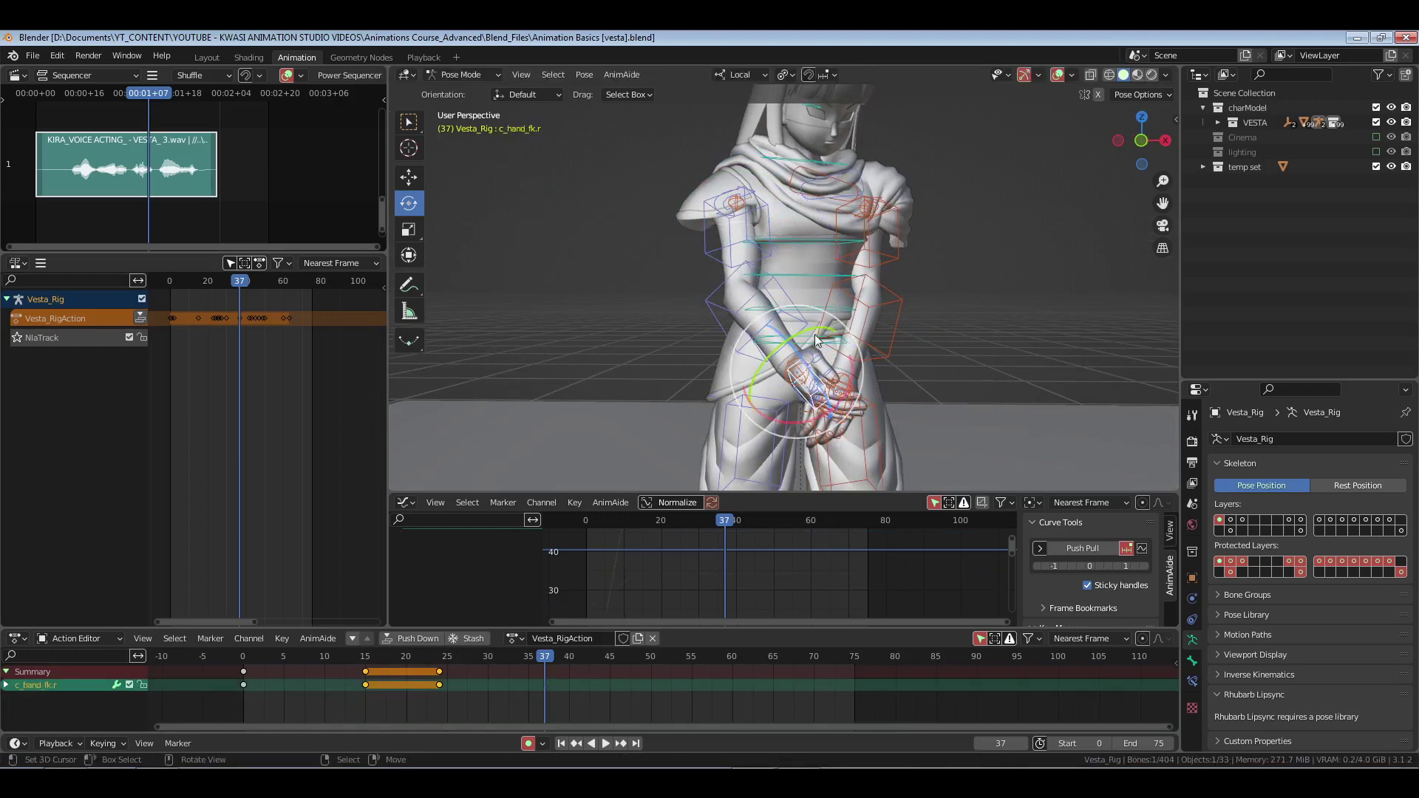
{"action": "left_click_drag", "start_coordinate": [816, 339], "coordinate": [838, 323]}
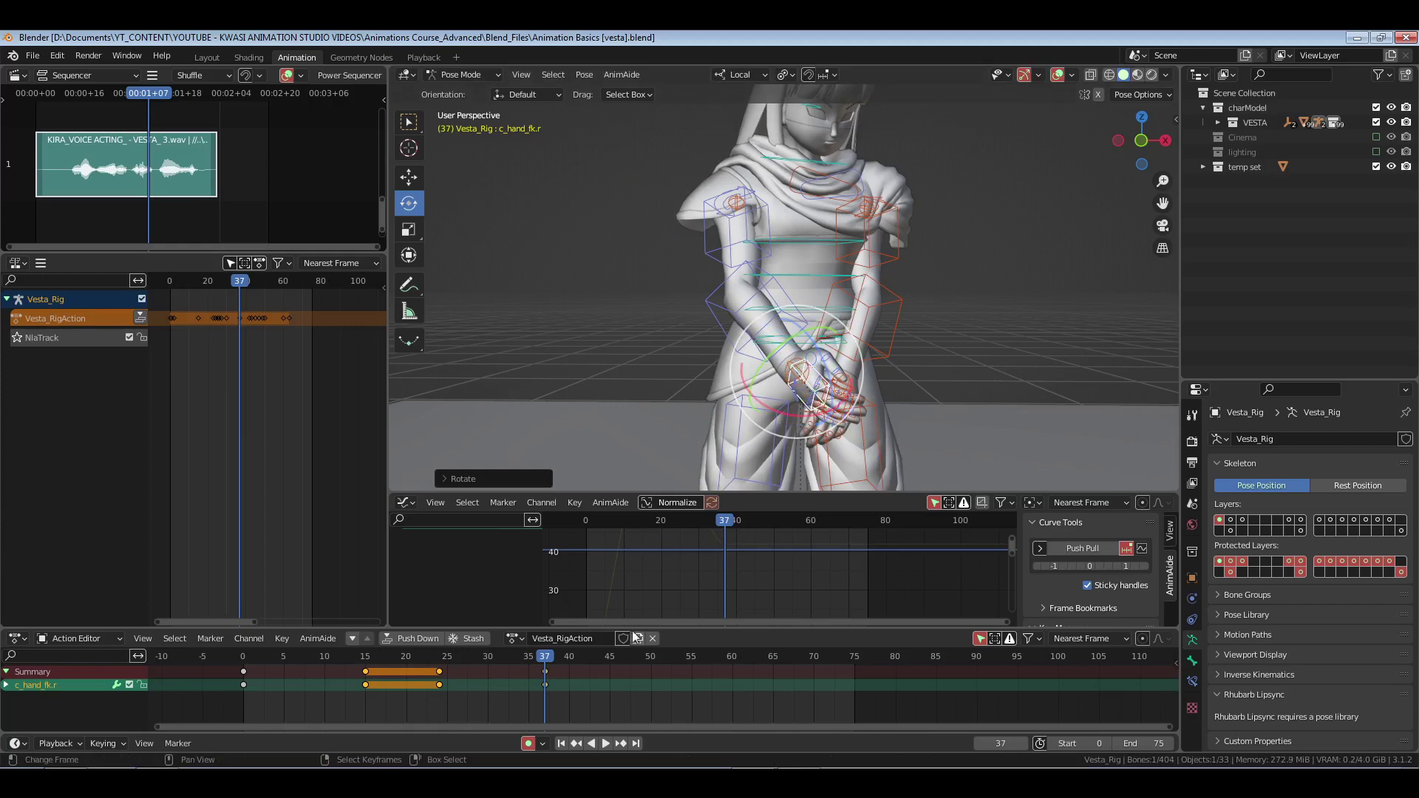
- Add the right forearm, upper arm and arm helper bones to the hand selection and insert a keyframe for all four at frame 37
{"action": "left_click", "coordinate": [765, 287], "text": "shift"}
{"action": "left_click", "coordinate": [747, 231], "text": "shift"}
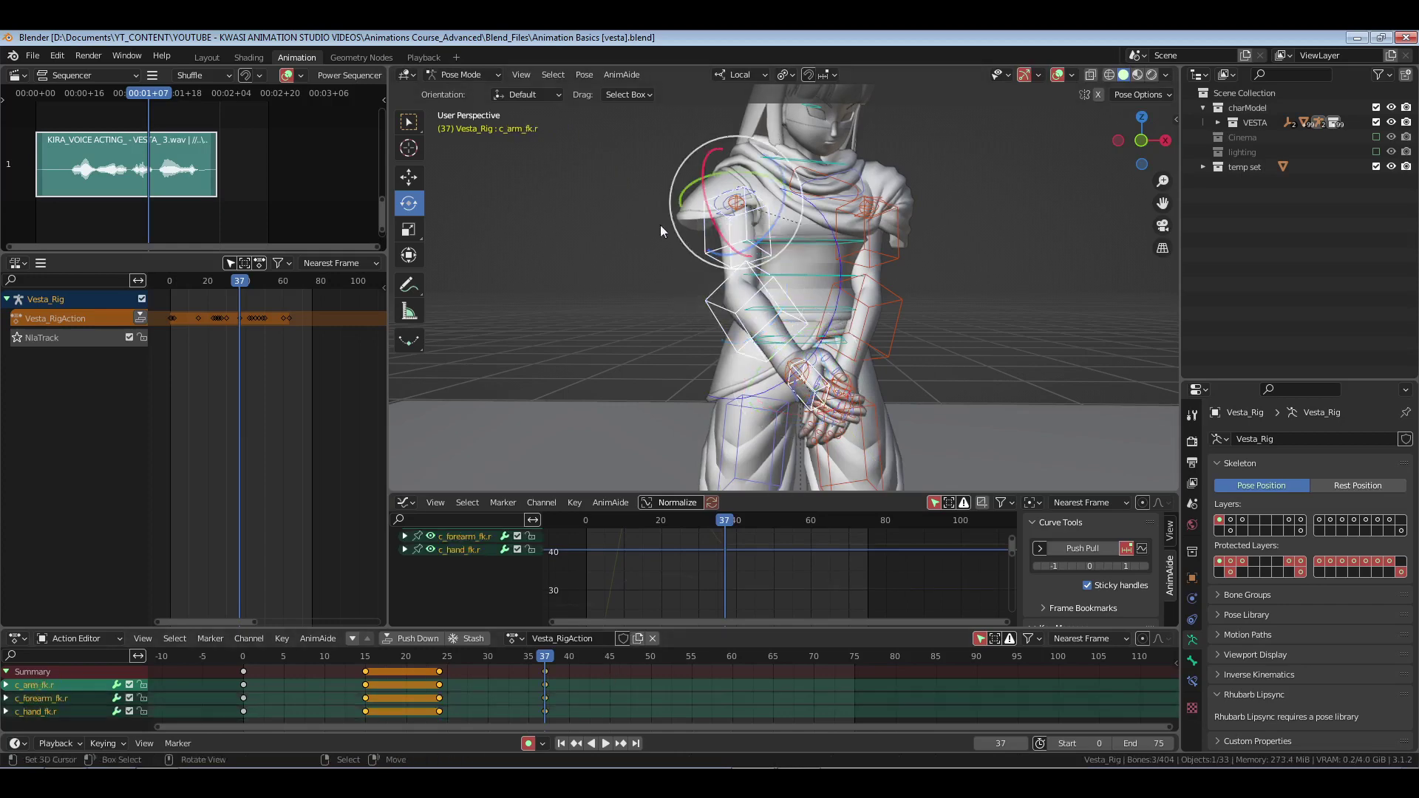
{"action": "middle_click_drag", "start_coordinate": [659, 224], "coordinate": [751, 214]}
{"action": "left_click", "coordinate": [743, 203], "text": "shift"}
{"action": "key", "text": "i"}
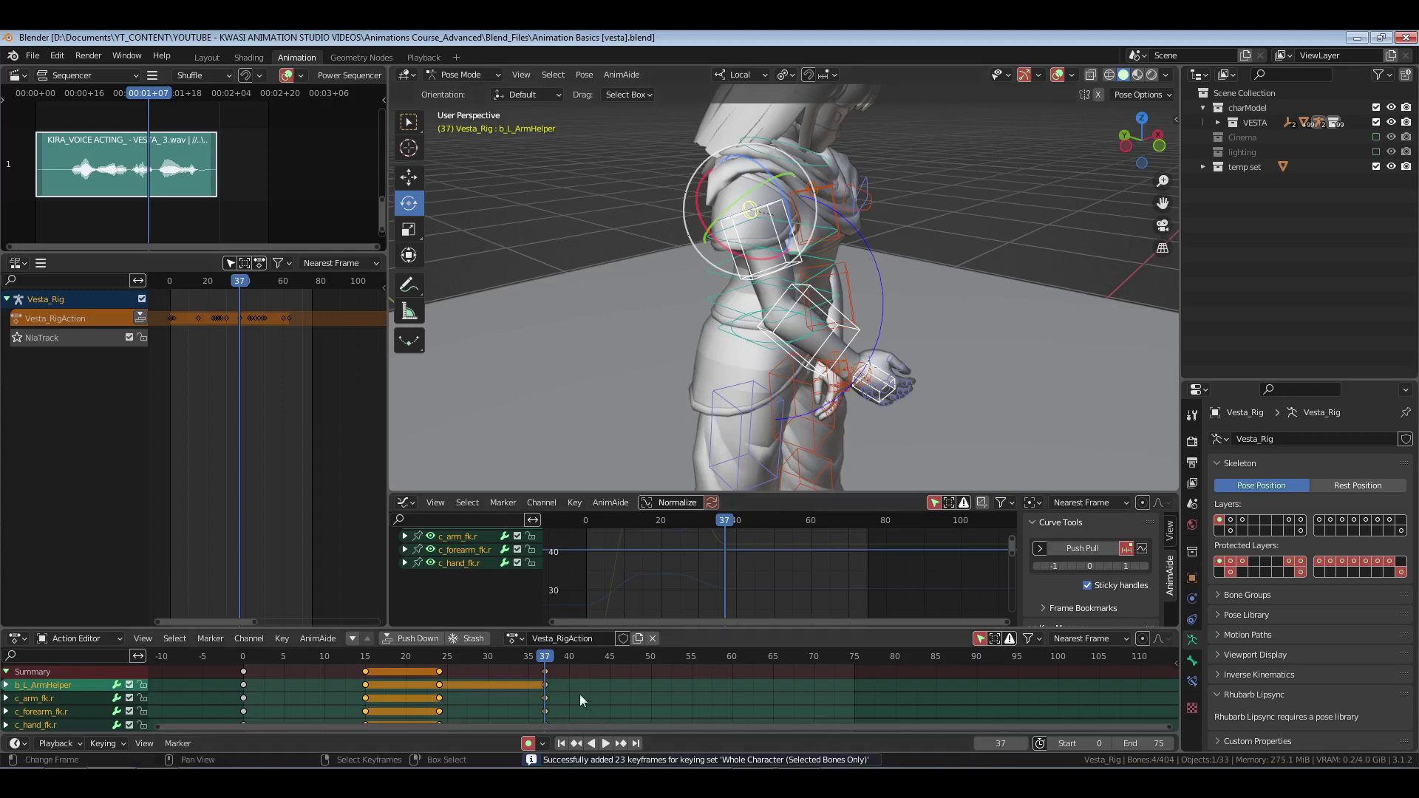
- Duplicate the right arm bones' frame 37 keyframes to frame 41 and go to that frame
{"action": "left_click", "coordinate": [544, 684]}
{"action": "key", "text": "g"}
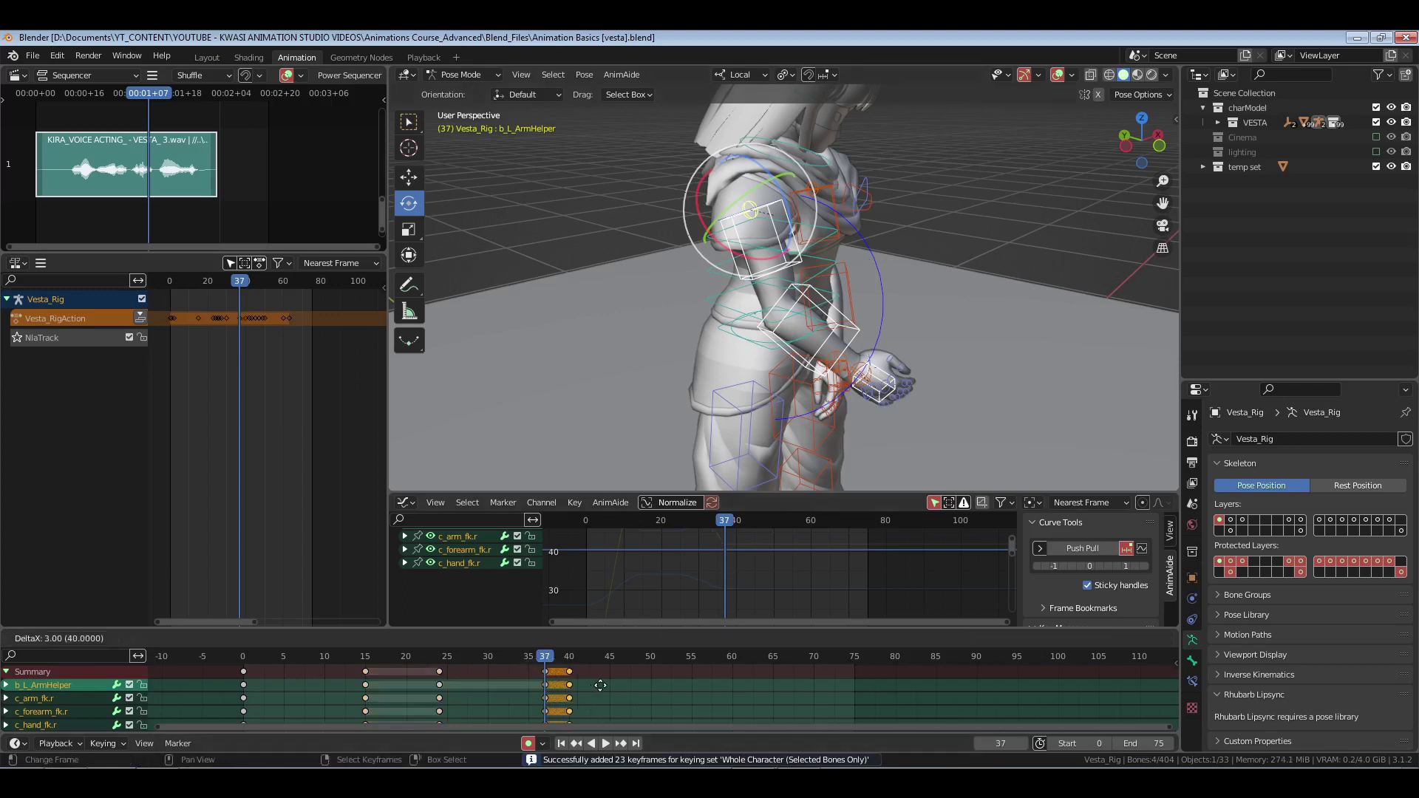
{"action": "left_click", "coordinate": [602, 685]}
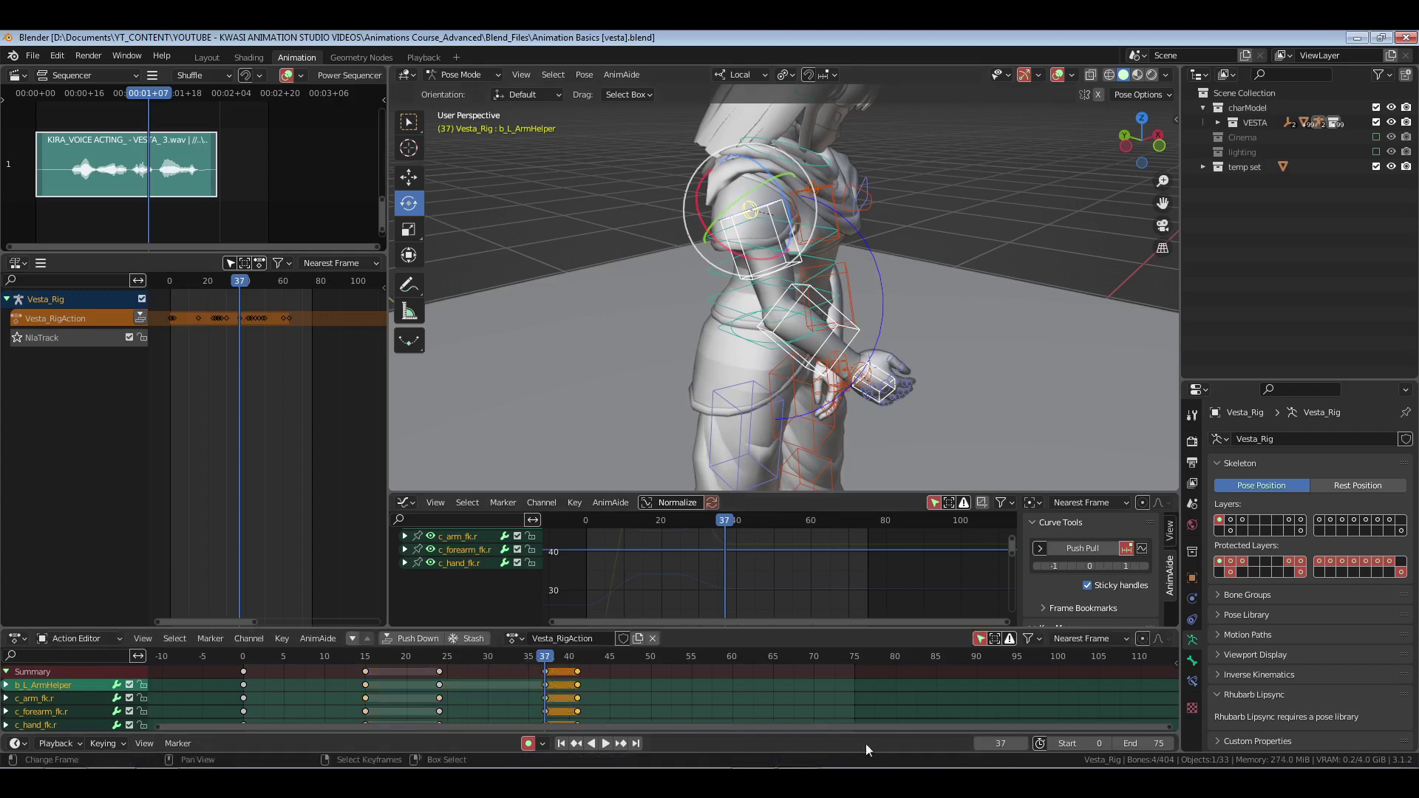
{"action": "left_click", "coordinate": [577, 656]}
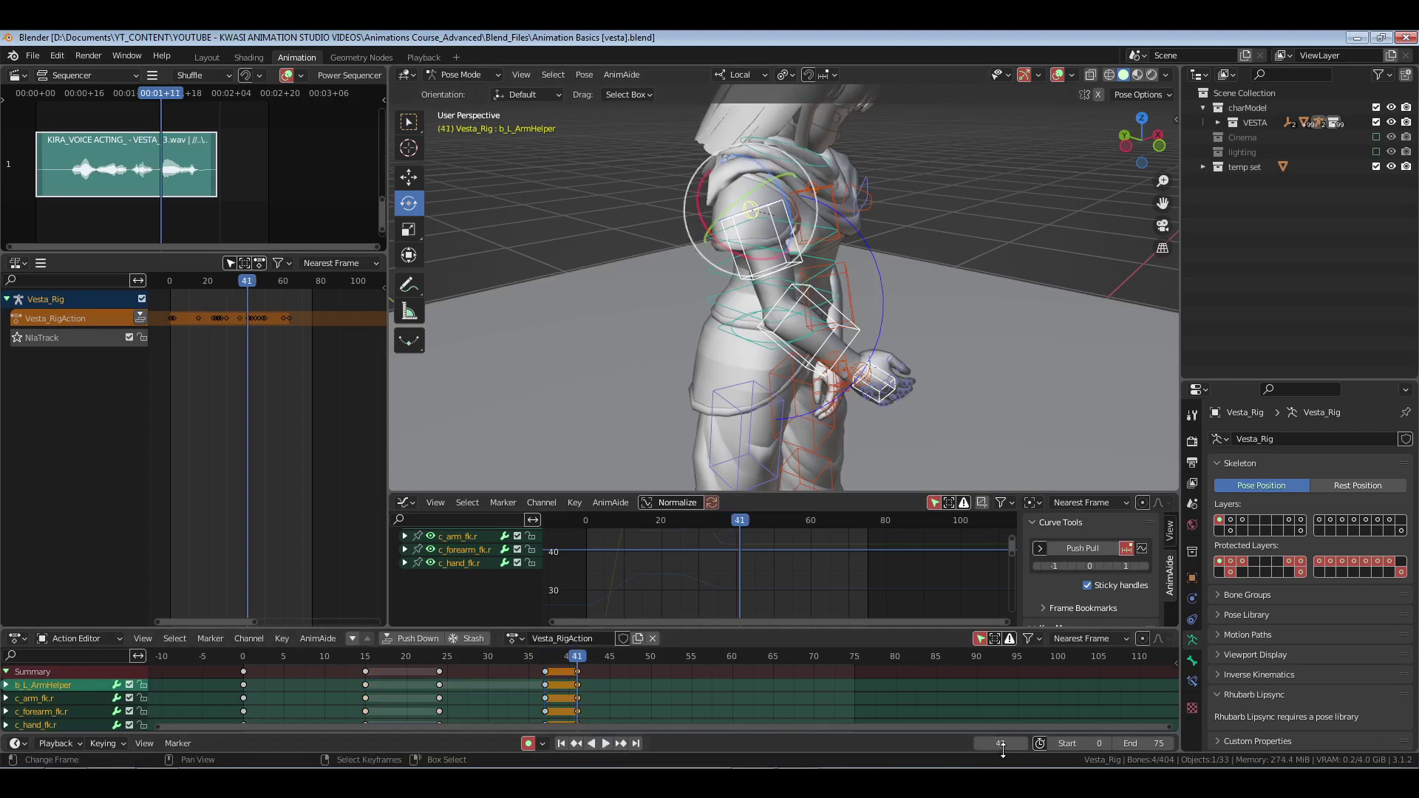
- Copy the right arm bones' frame 0 keyframes and paste them at frame 64
{"action": "type", "text": "64"}
{"action": "key", "text": "Return"}
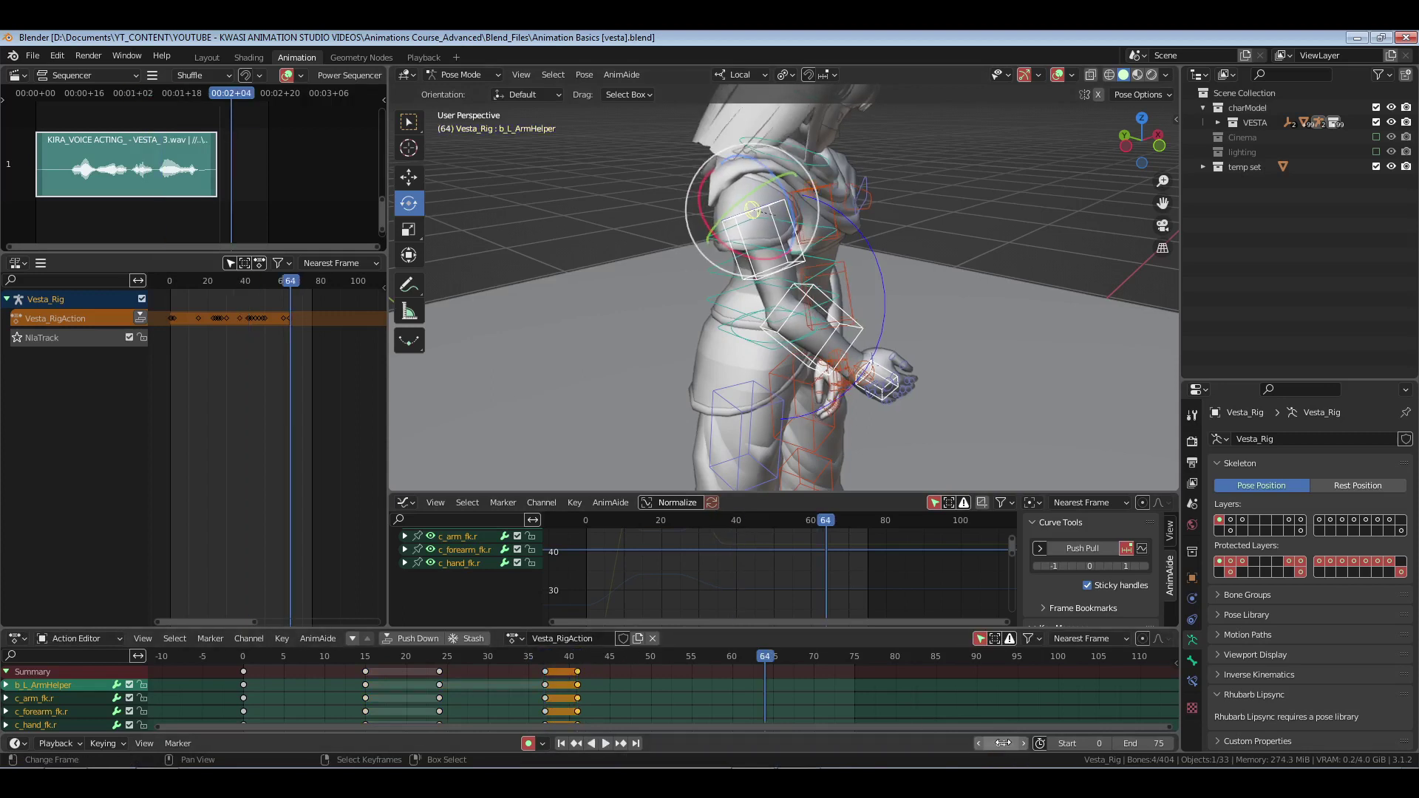
{"action": "left_click", "coordinate": [243, 671]}
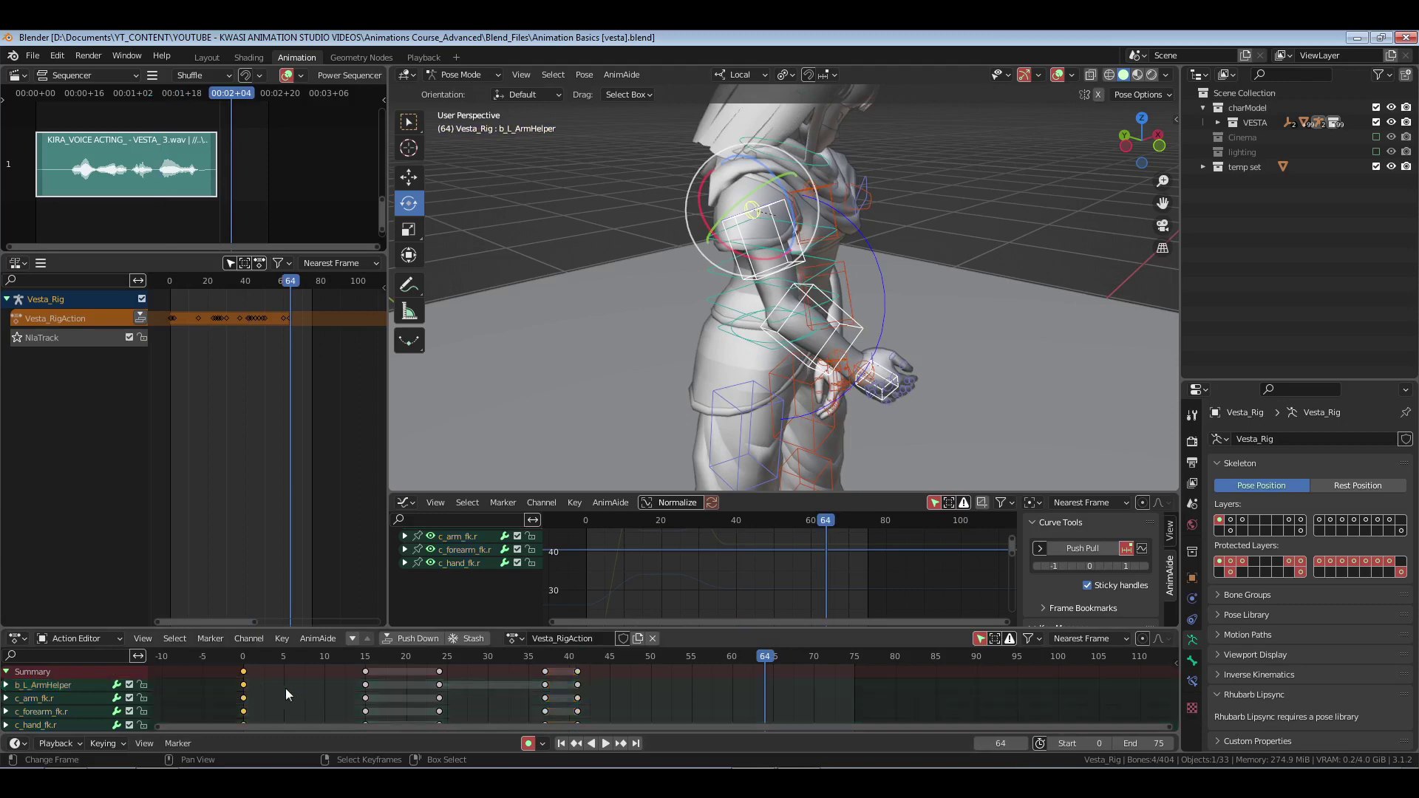
{"action": "key", "text": "ctrl+c"}
{"action": "key", "text": "ctrl+v"}
- Save the file and return to frame 0
{"action": "key", "text": "ctrl+s"}
{"action": "key", "text": "shift+Left"}
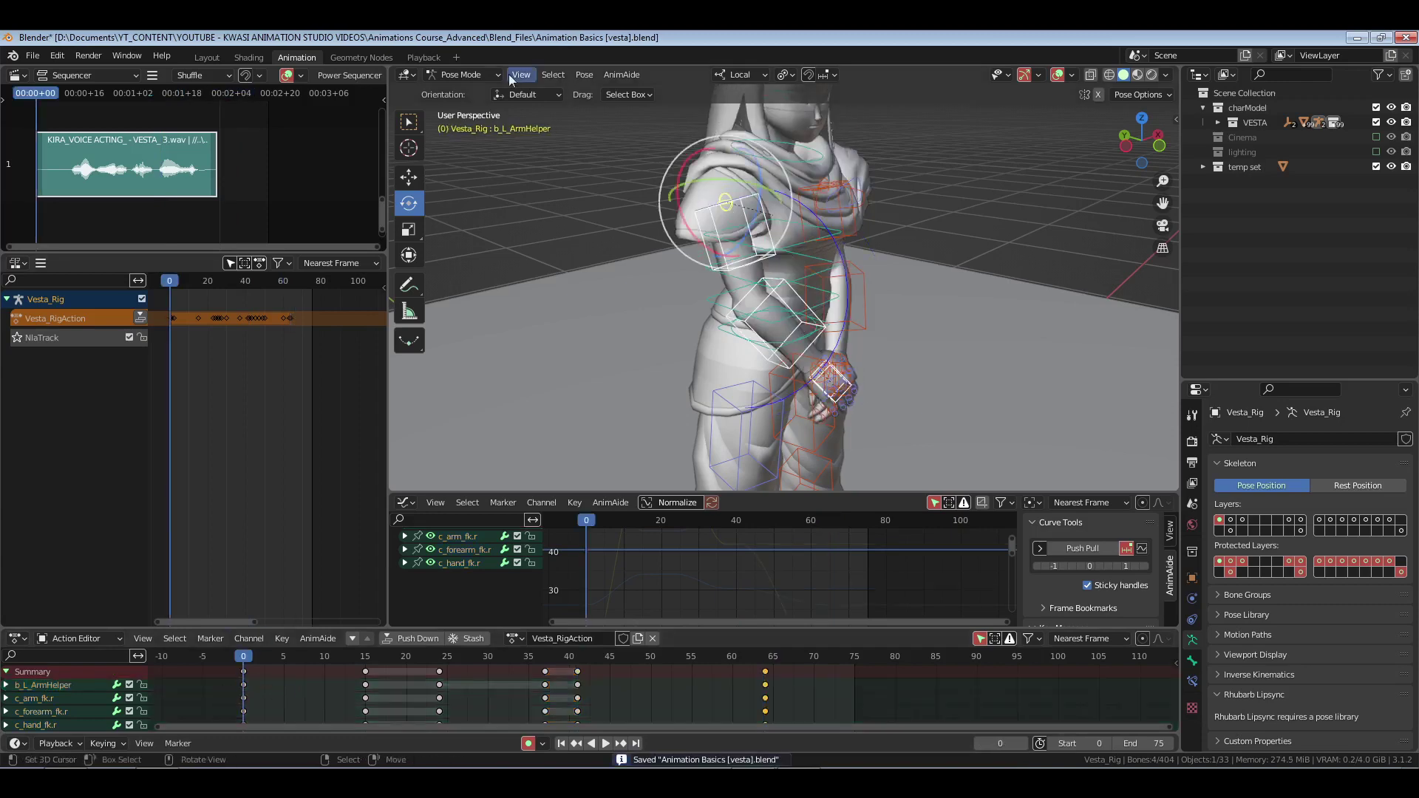
- Play the animation in the Playback workspace to review the arm motion, and return to the Animation workspace
{"action": "left_click", "coordinate": [424, 57]}
{"action": "key", "text": "space"}
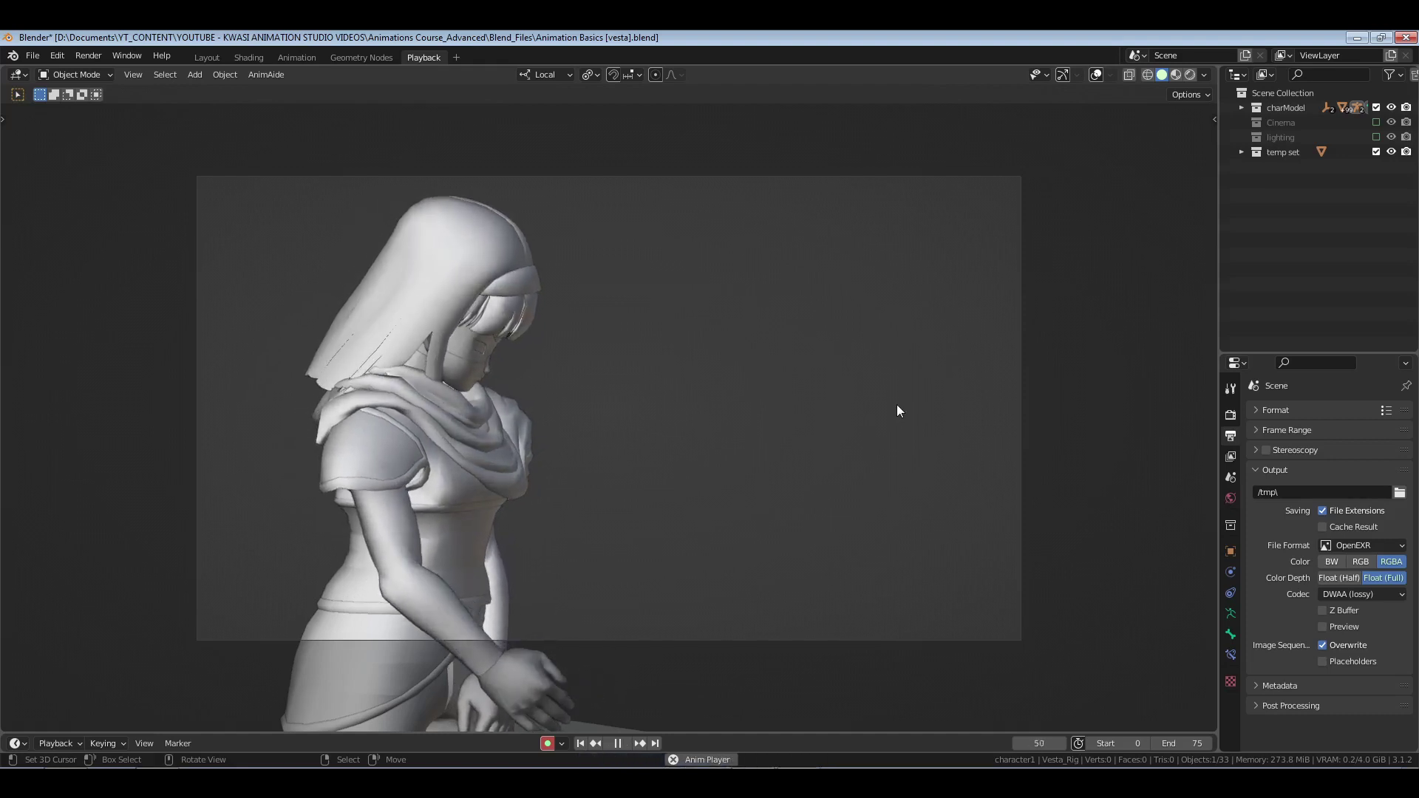
{"action": "key", "text": "space"}
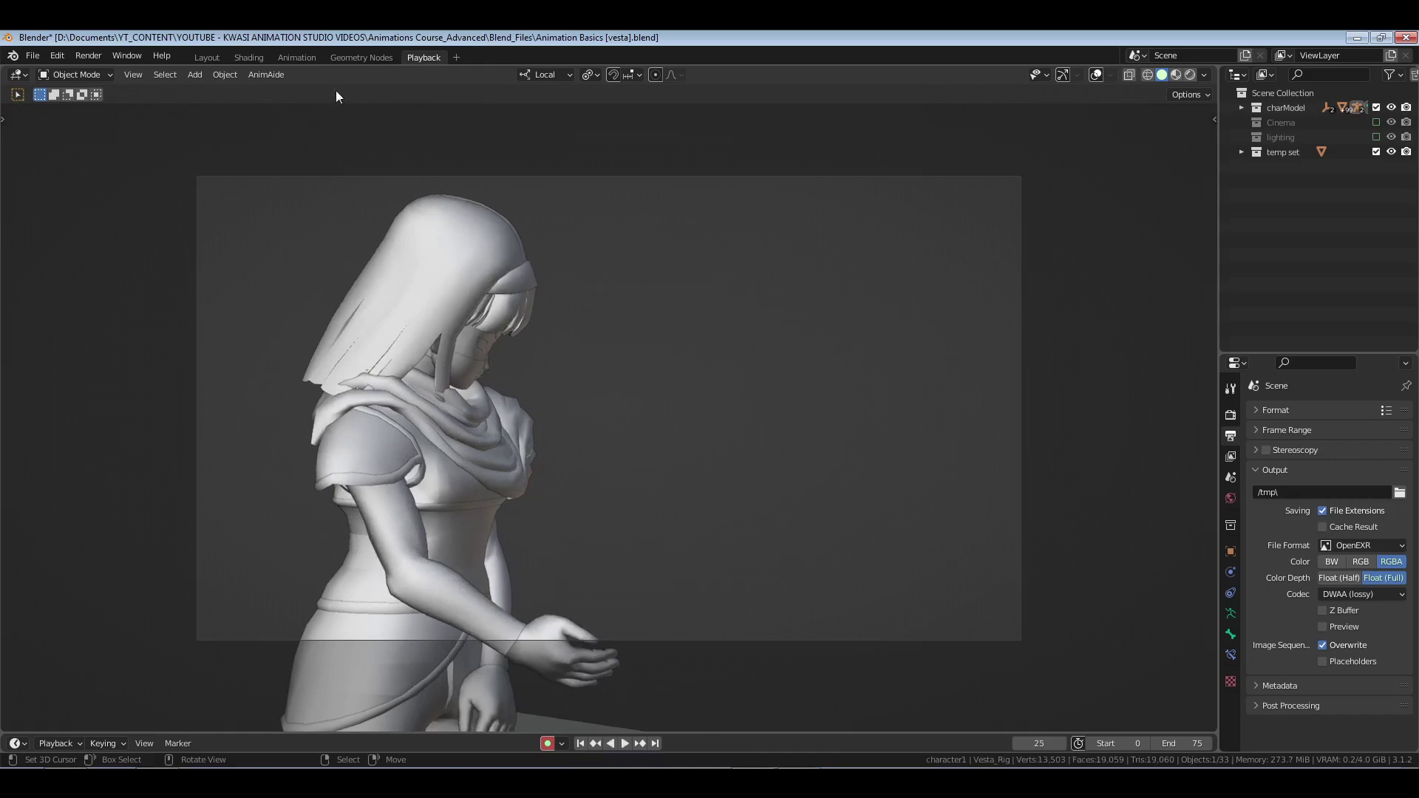
{"action": "left_click", "coordinate": [298, 57]}
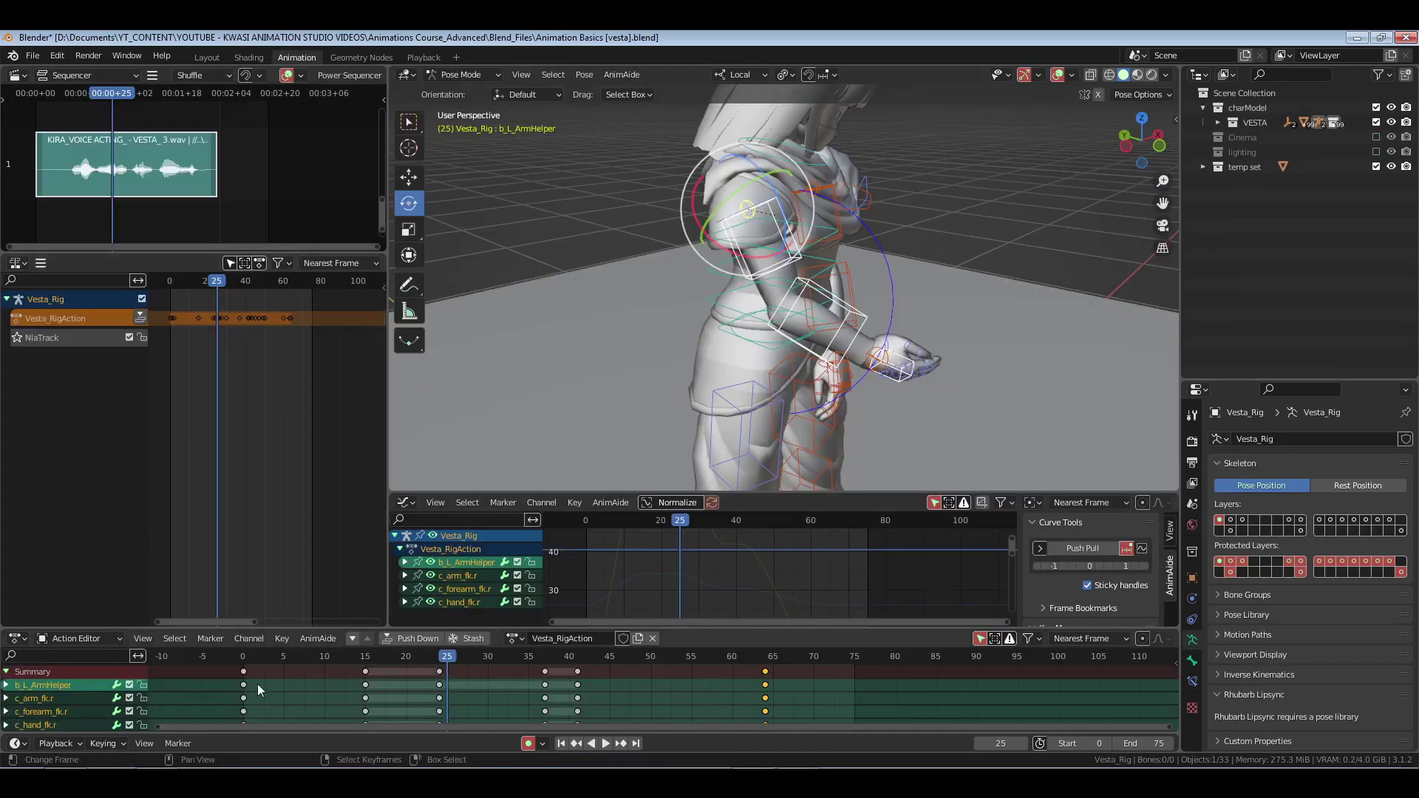
- Delete the right arm bones' keyframes at frame 24 and play the animation back
{"action": "left_click_drag", "start_coordinate": [257, 684], "coordinate": [432, 698]}
{"action": "left_click", "coordinate": [440, 671]}
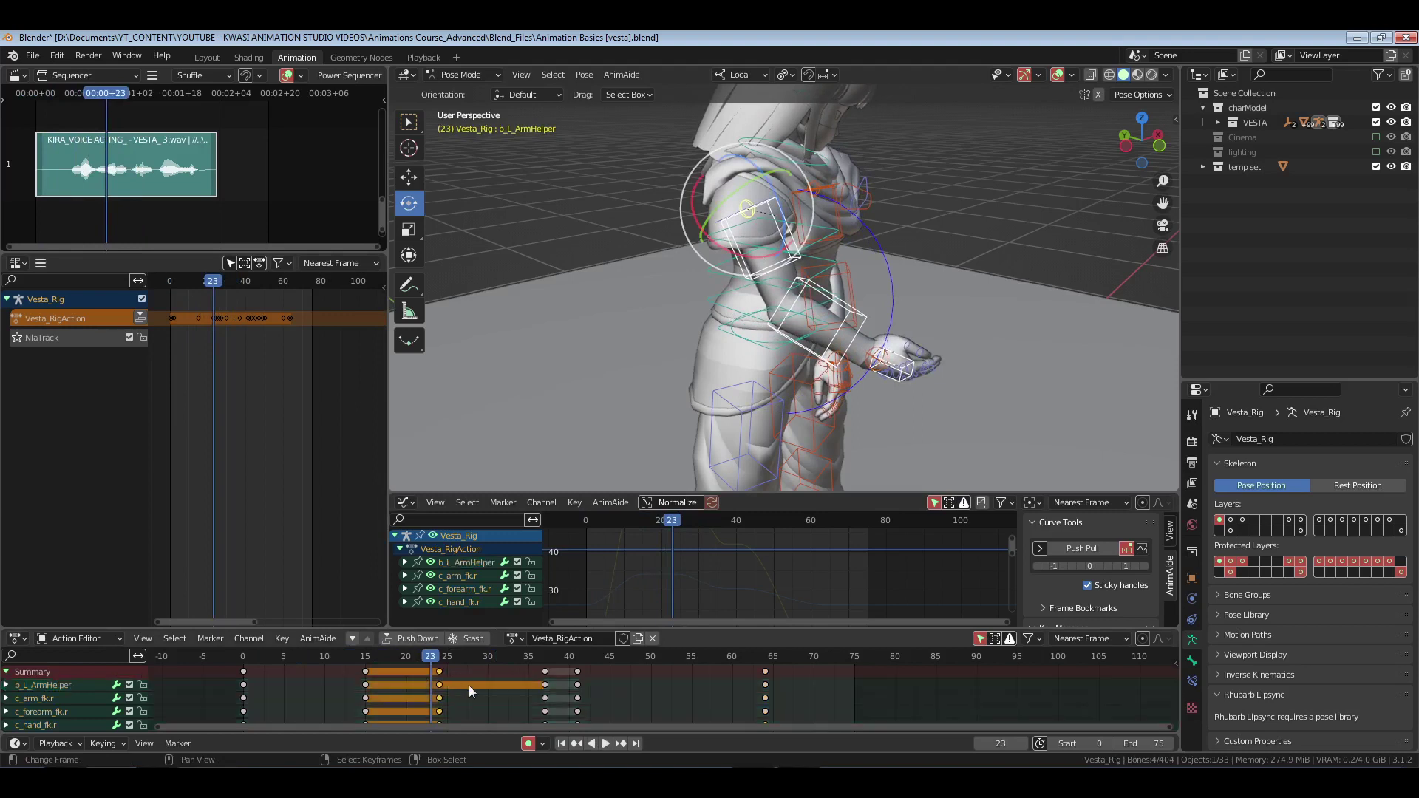
{"action": "key", "text": "b"}
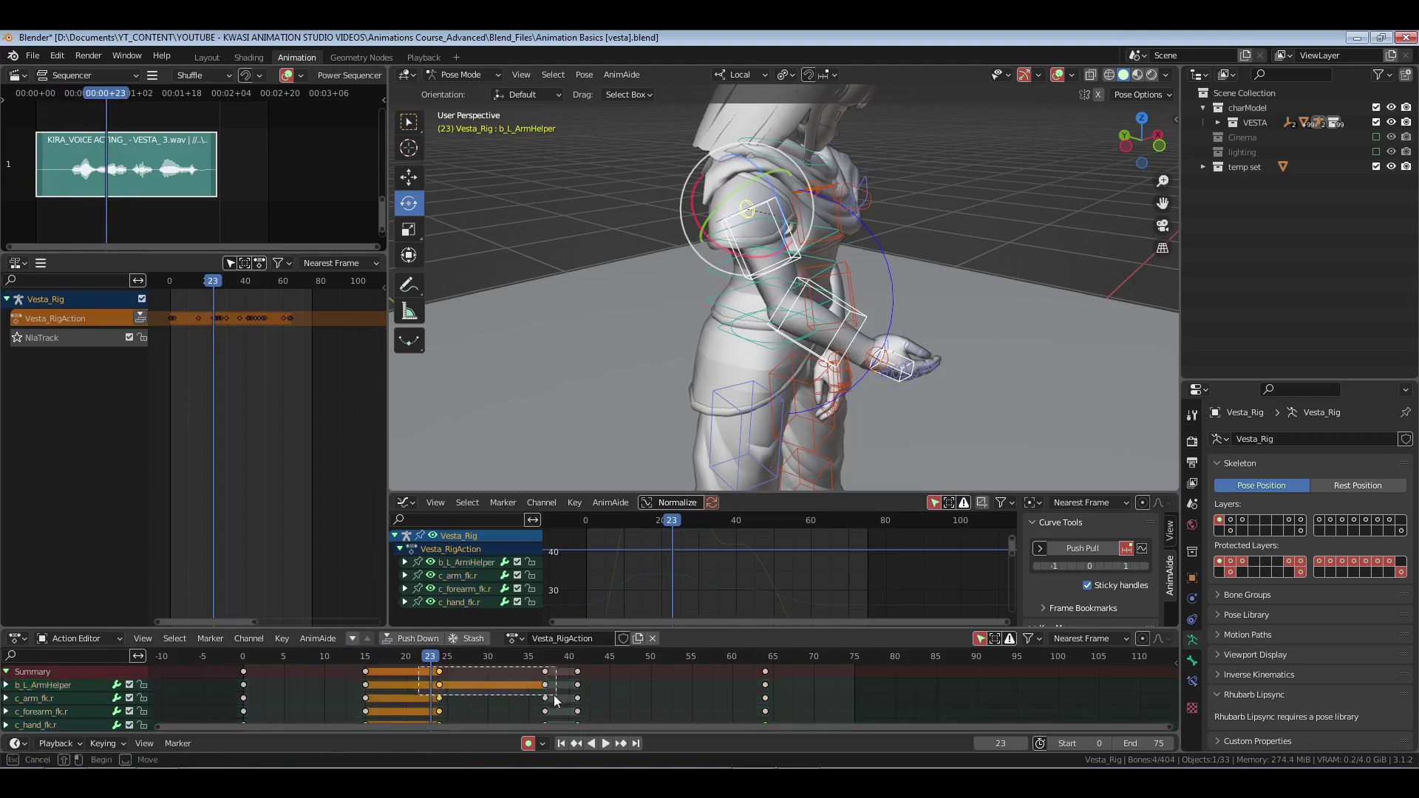
{"action": "left_click_drag", "start_coordinate": [554, 696], "coordinate": [549, 696]}
{"action": "left_click", "coordinate": [438, 676]}
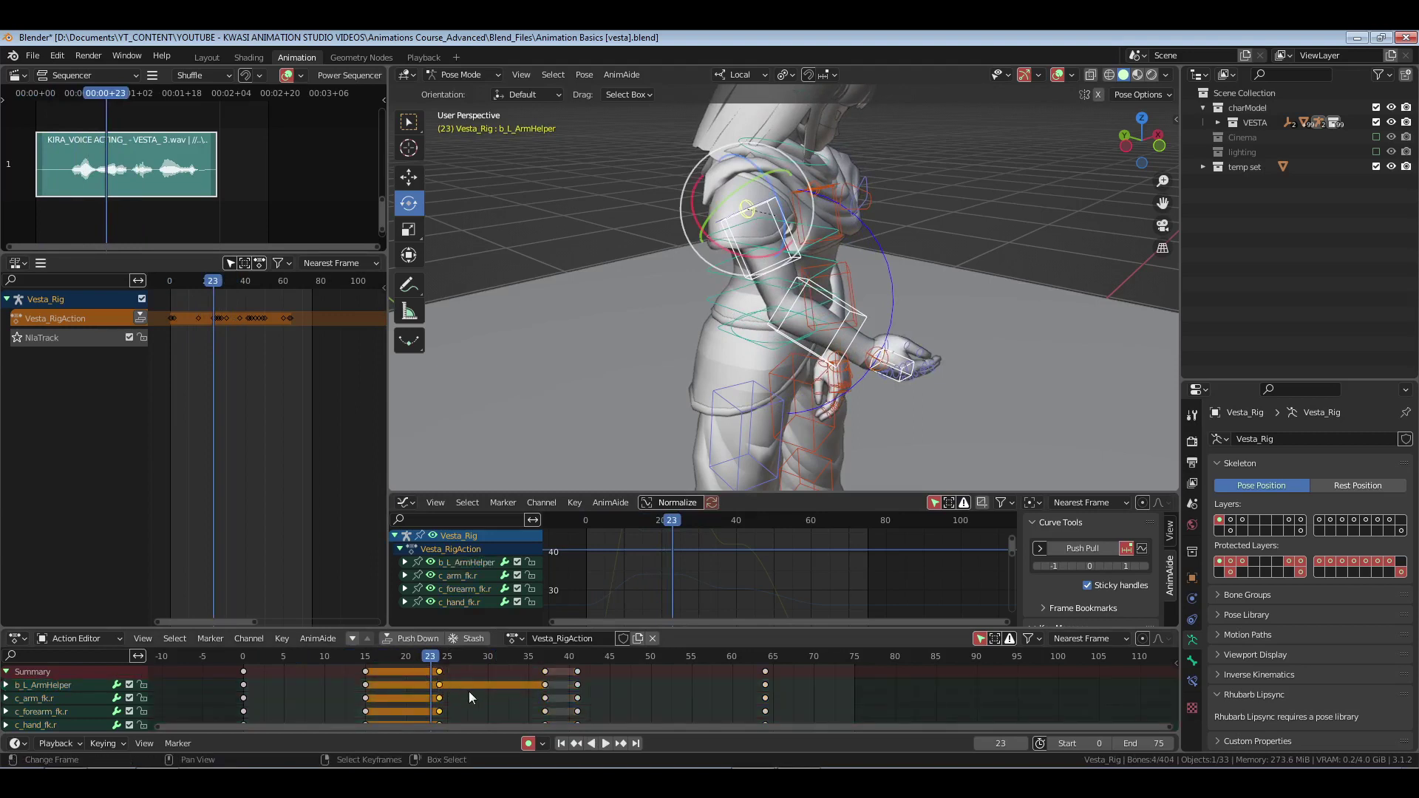
{"action": "key", "text": "x"}
{"action": "left_click", "coordinate": [469, 690]}
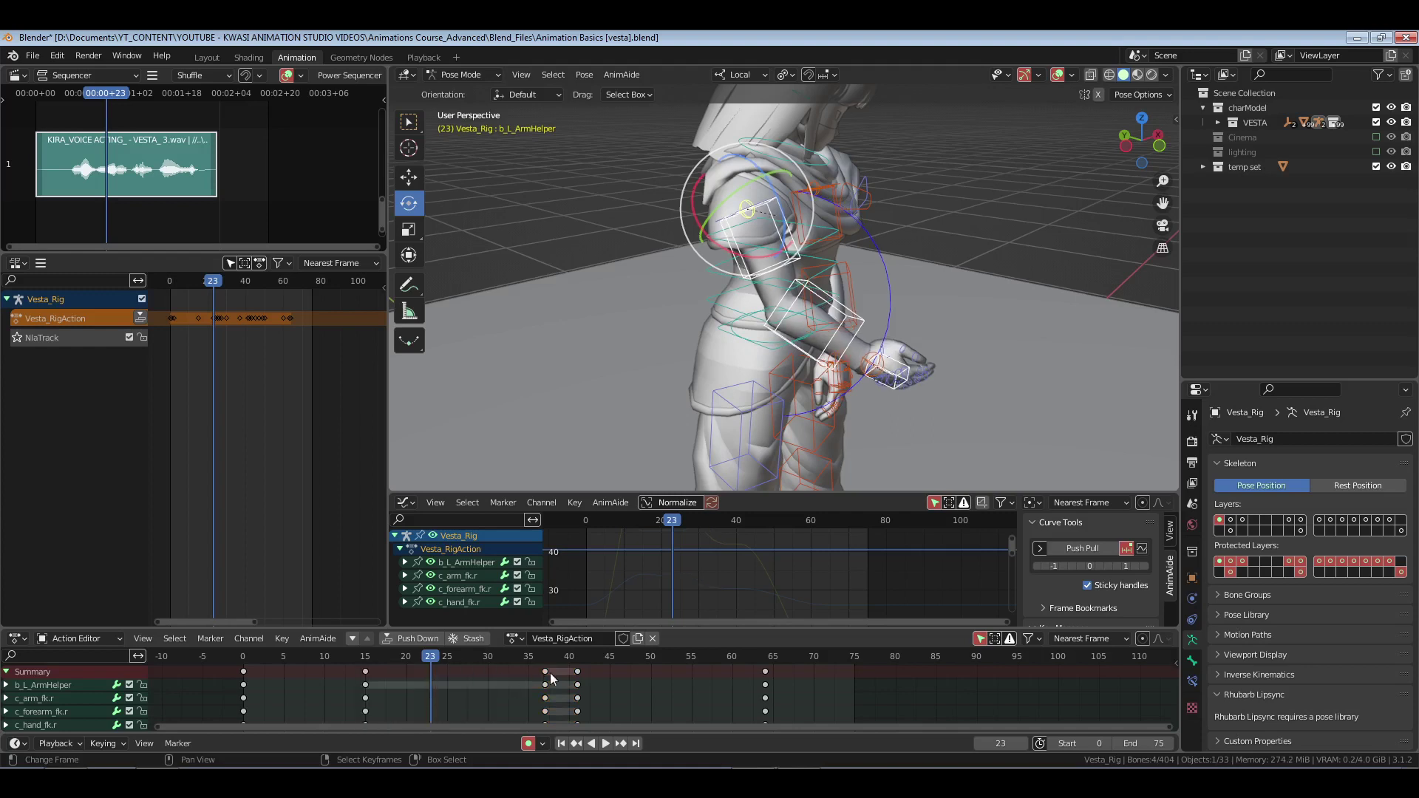
{"action": "key", "text": "space"}
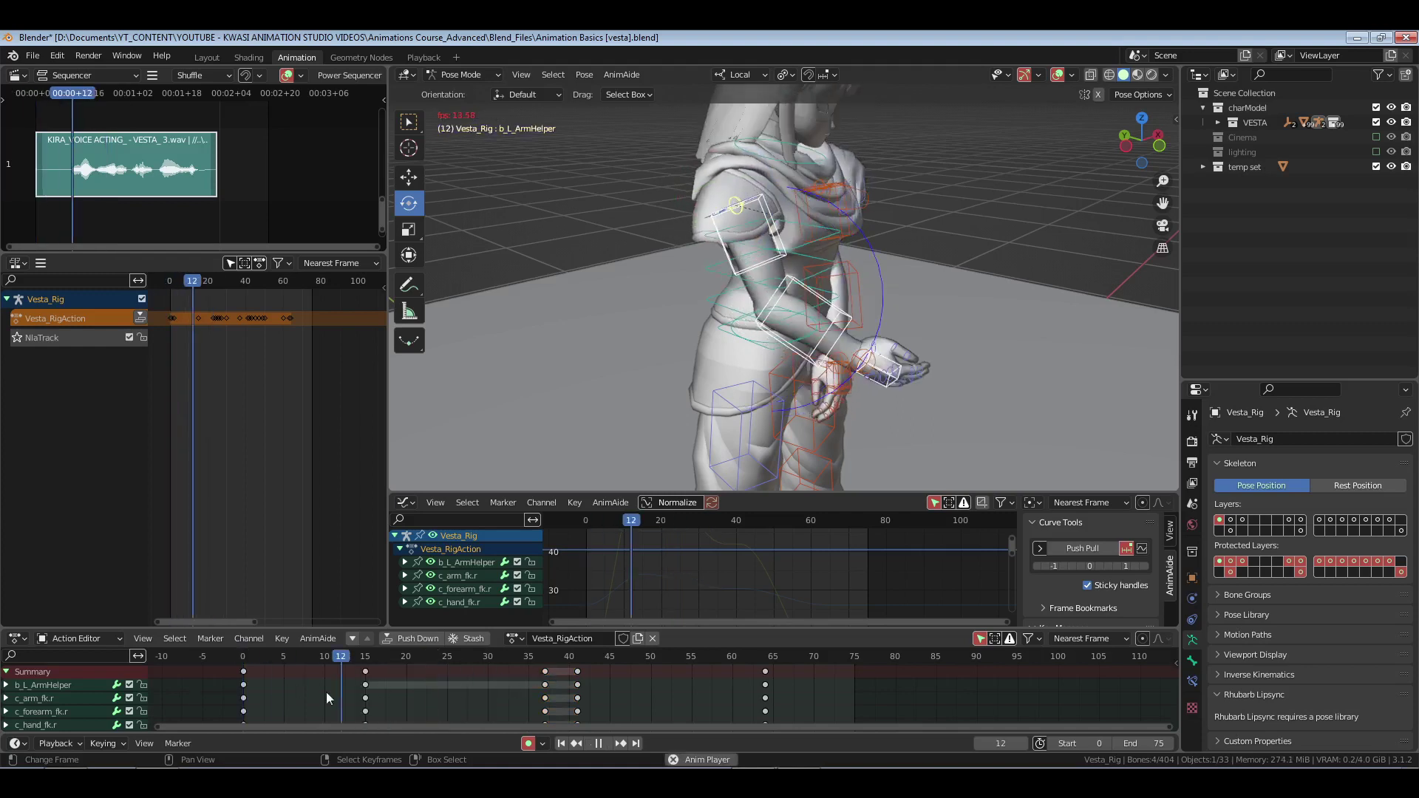
{"action": "key", "text": "space"}
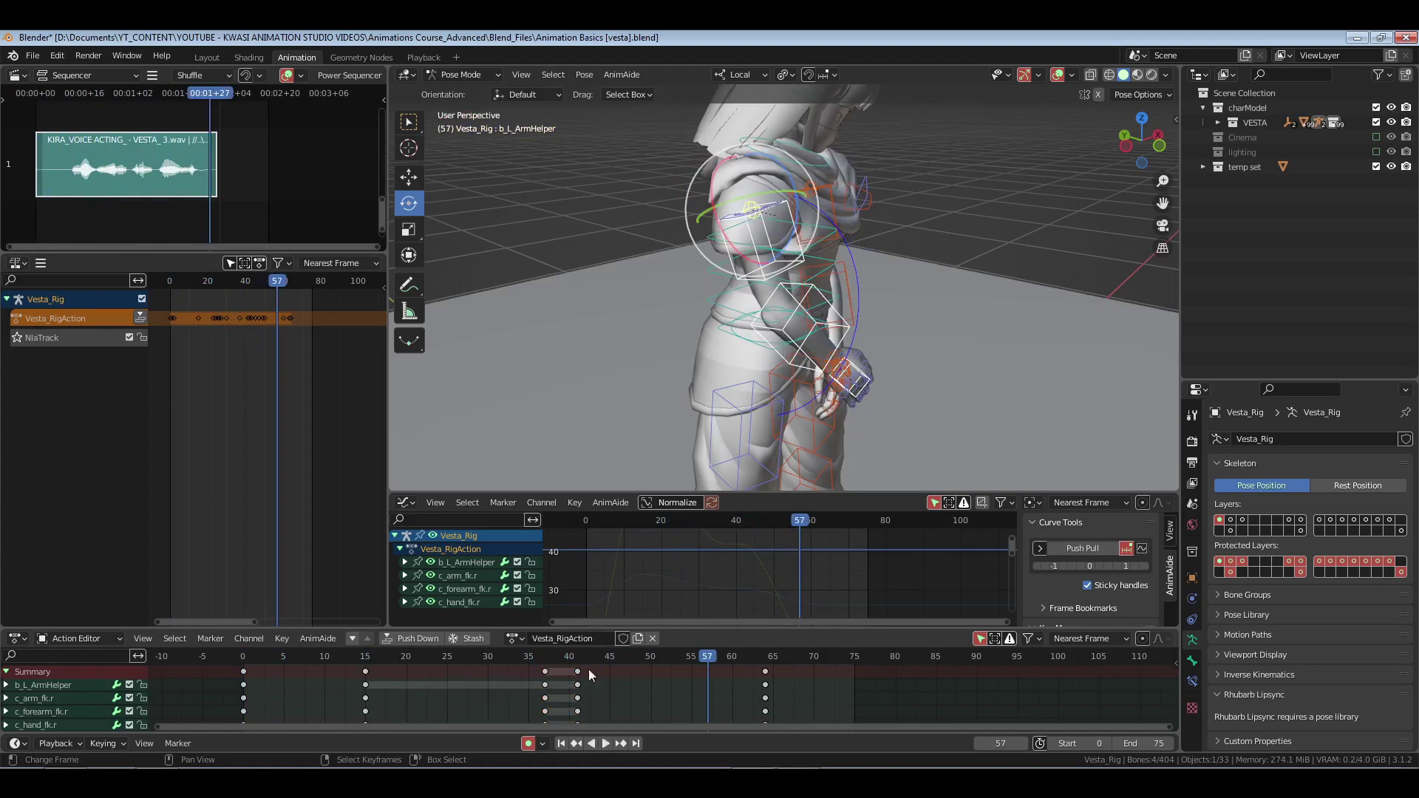
- Move the right arm's frame 41 keyframes to frame 38 and its final rest-pose keyframes to frame 57, and play the animation
{"action": "key", "text": "g"}
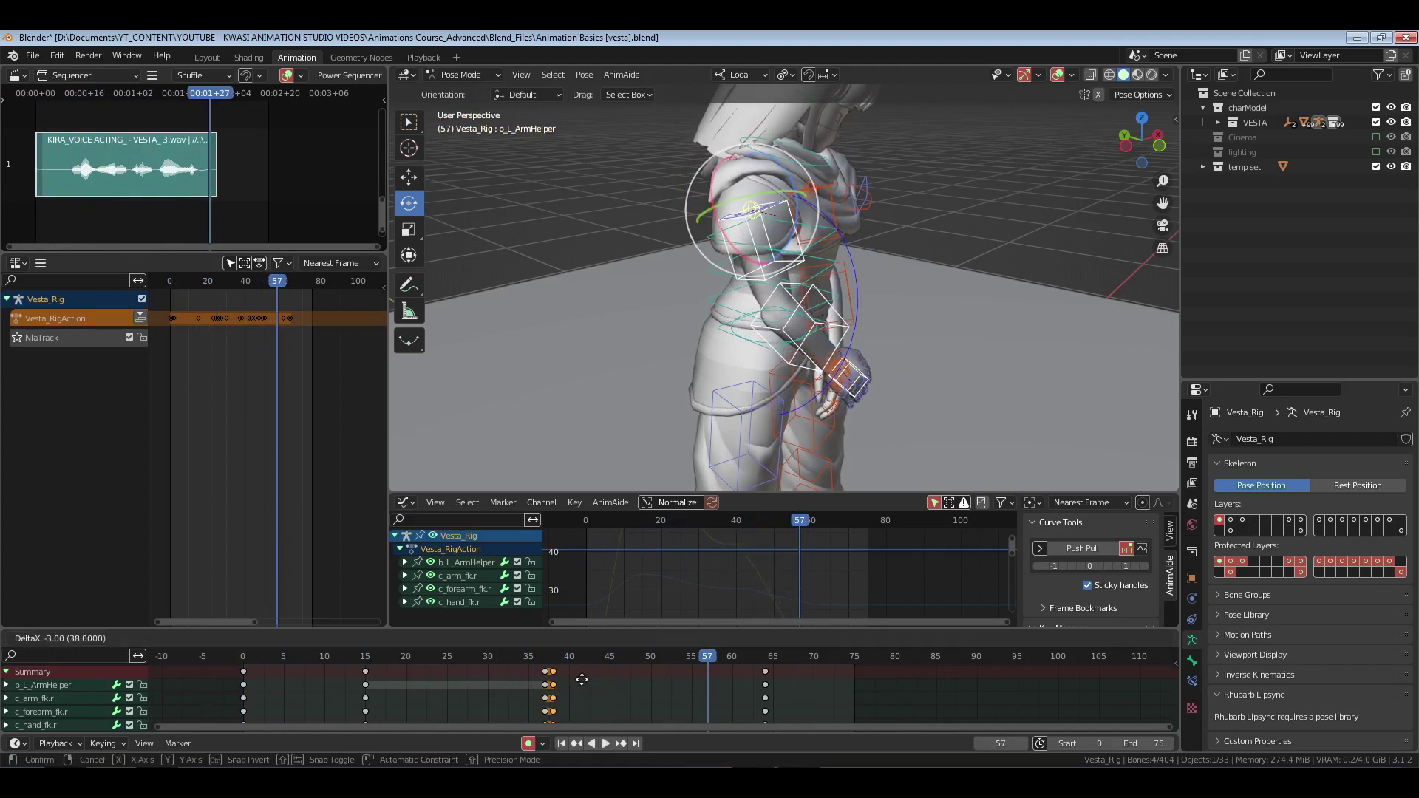
{"action": "left_click", "coordinate": [581, 679]}
{"action": "right_click_drag", "start_coordinate": [702, 666], "coordinate": [896, 716]}
{"action": "key", "text": "g"}
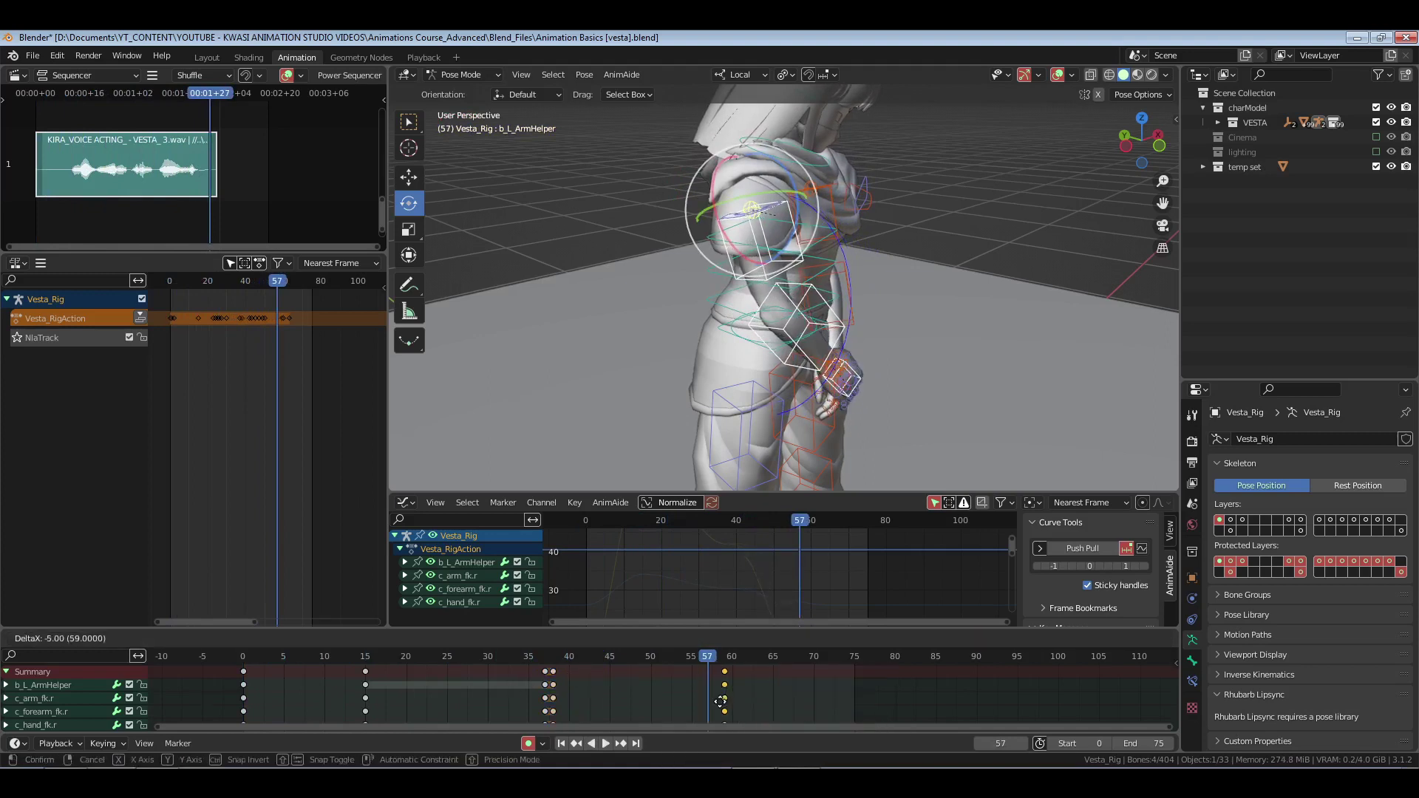
{"action": "left_click", "coordinate": [736, 699]}
{"action": "key", "text": "space"}
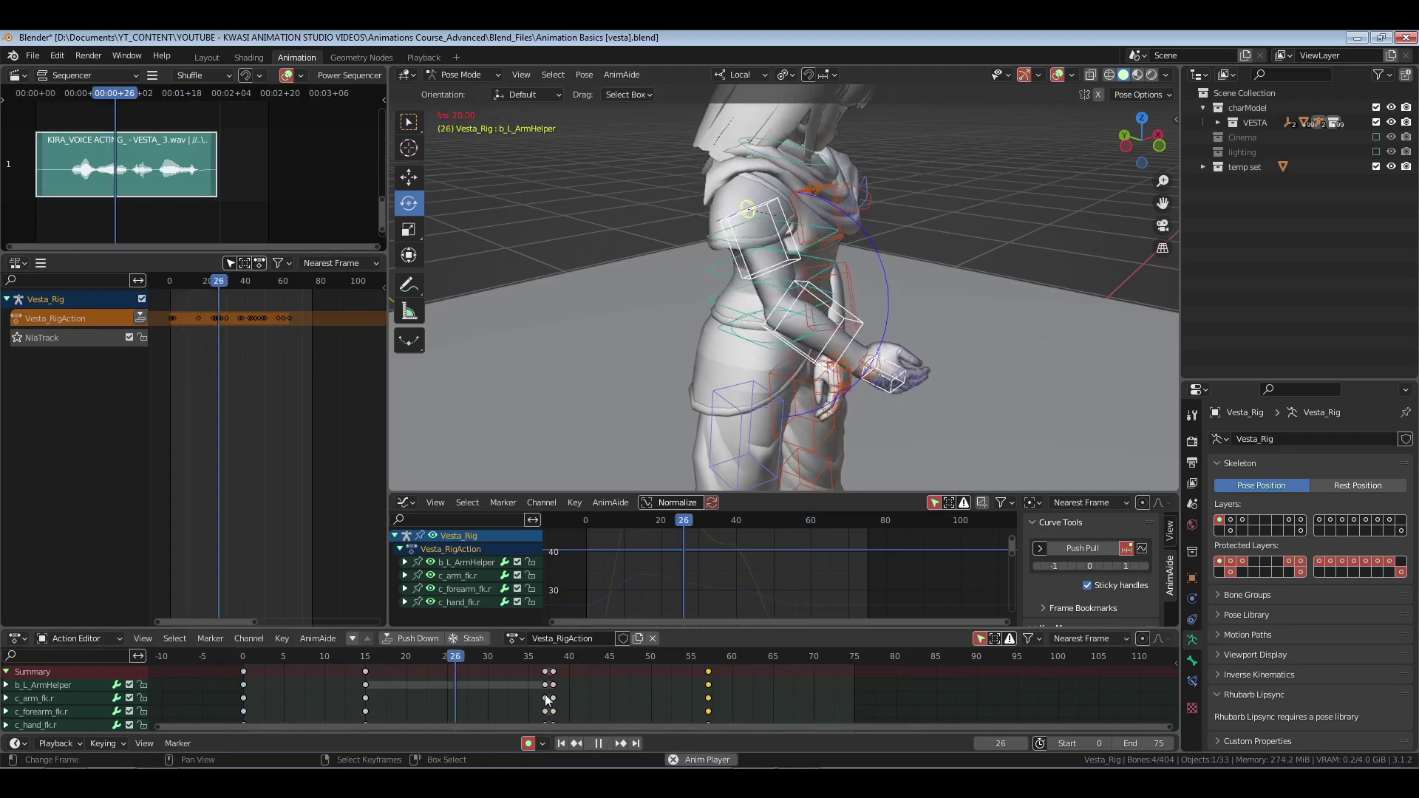
{"action": "key", "text": "space"}
- Delete the right arm bones' keyframes at frame 38, play the animation and return to frame 0
{"action": "right_click", "coordinate": [552, 672]}
{"action": "key", "text": "x"}
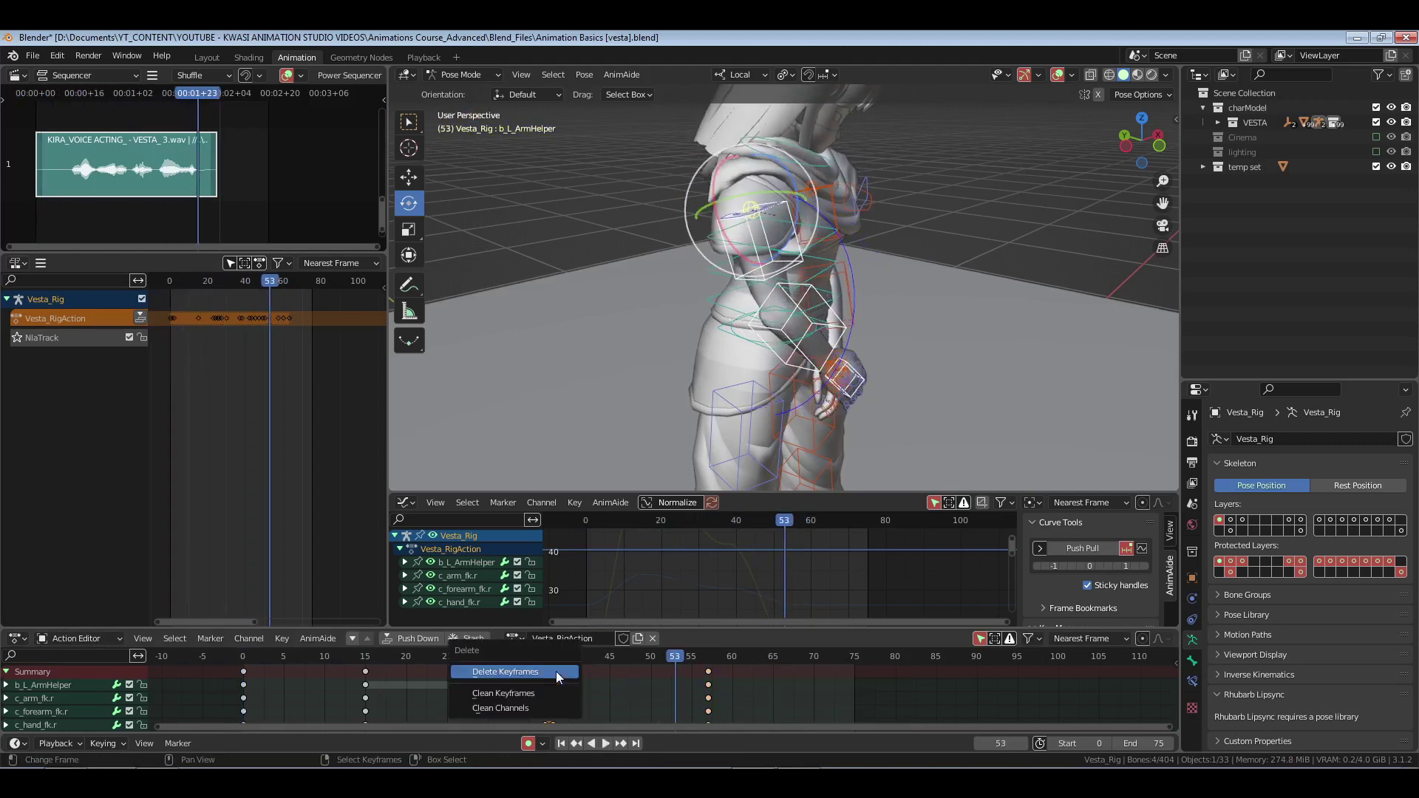
{"action": "left_click", "coordinate": [555, 672]}
{"action": "left_click", "coordinate": [358, 680]}
{"action": "key", "text": "space"}
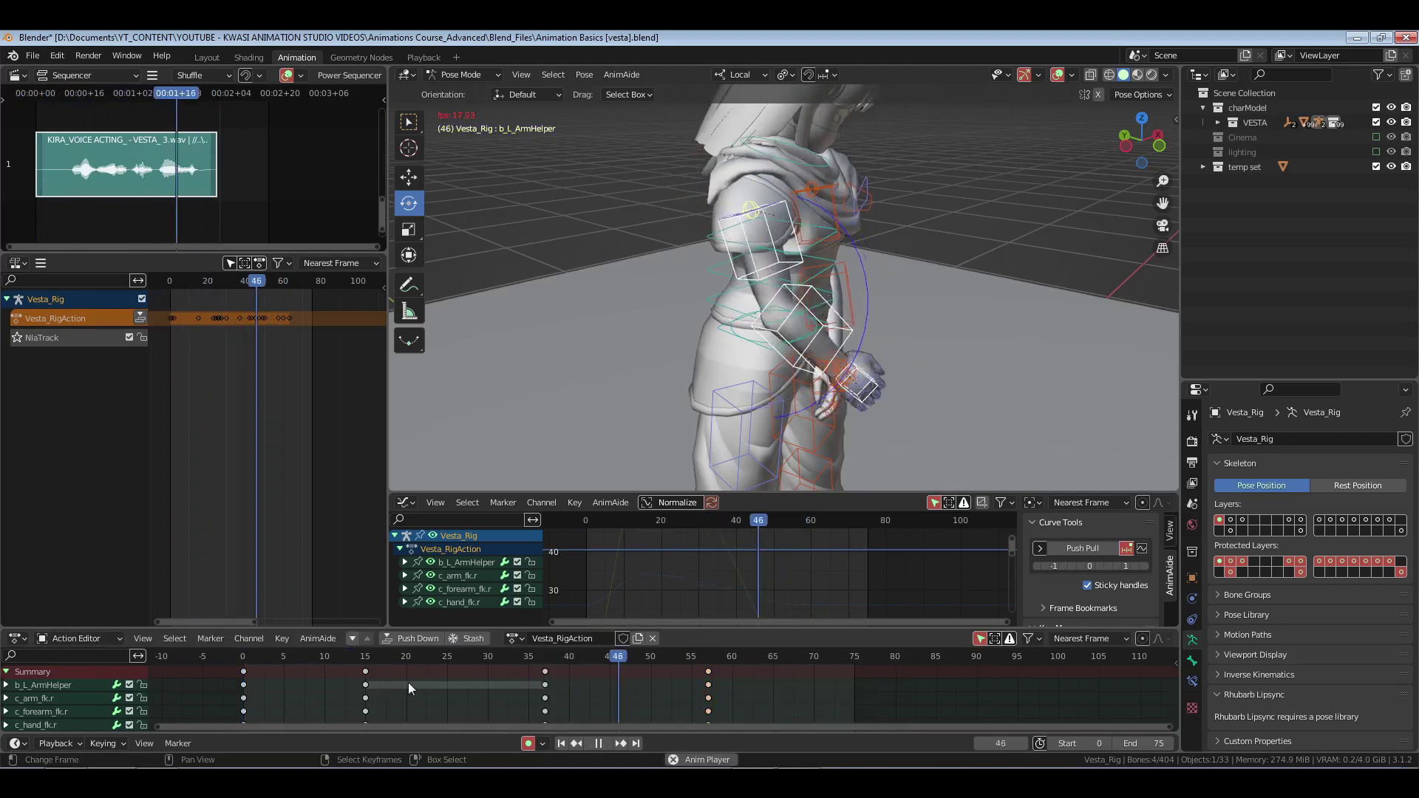
{"action": "key", "text": "space"}
{"action": "key", "text": "shift+Left"}
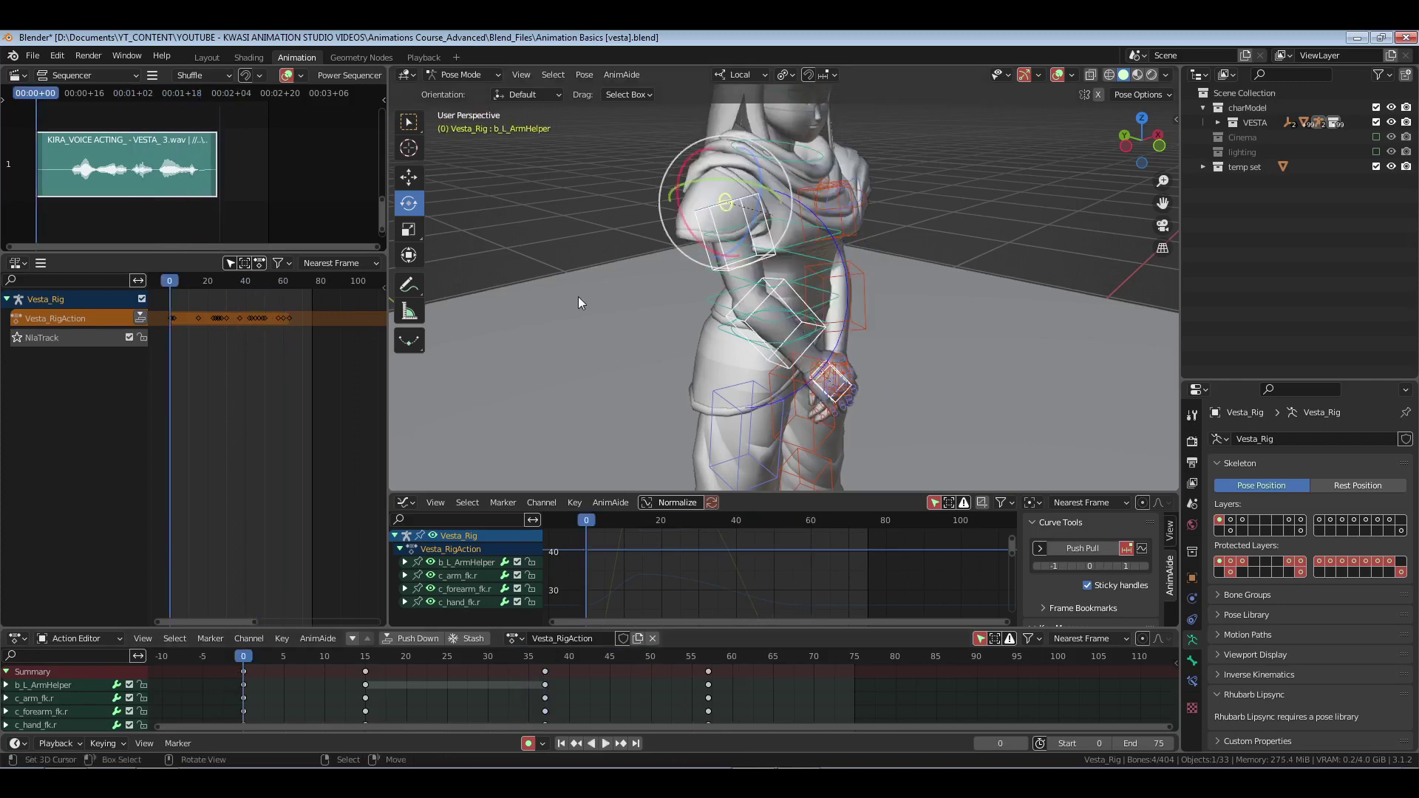
- Switch to the camera view, save the file and play the animation from frame 0
{"action": "key", "text": "KP_0"}
{"action": "key", "text": "ctrl+s"}
{"action": "key", "text": "space"}
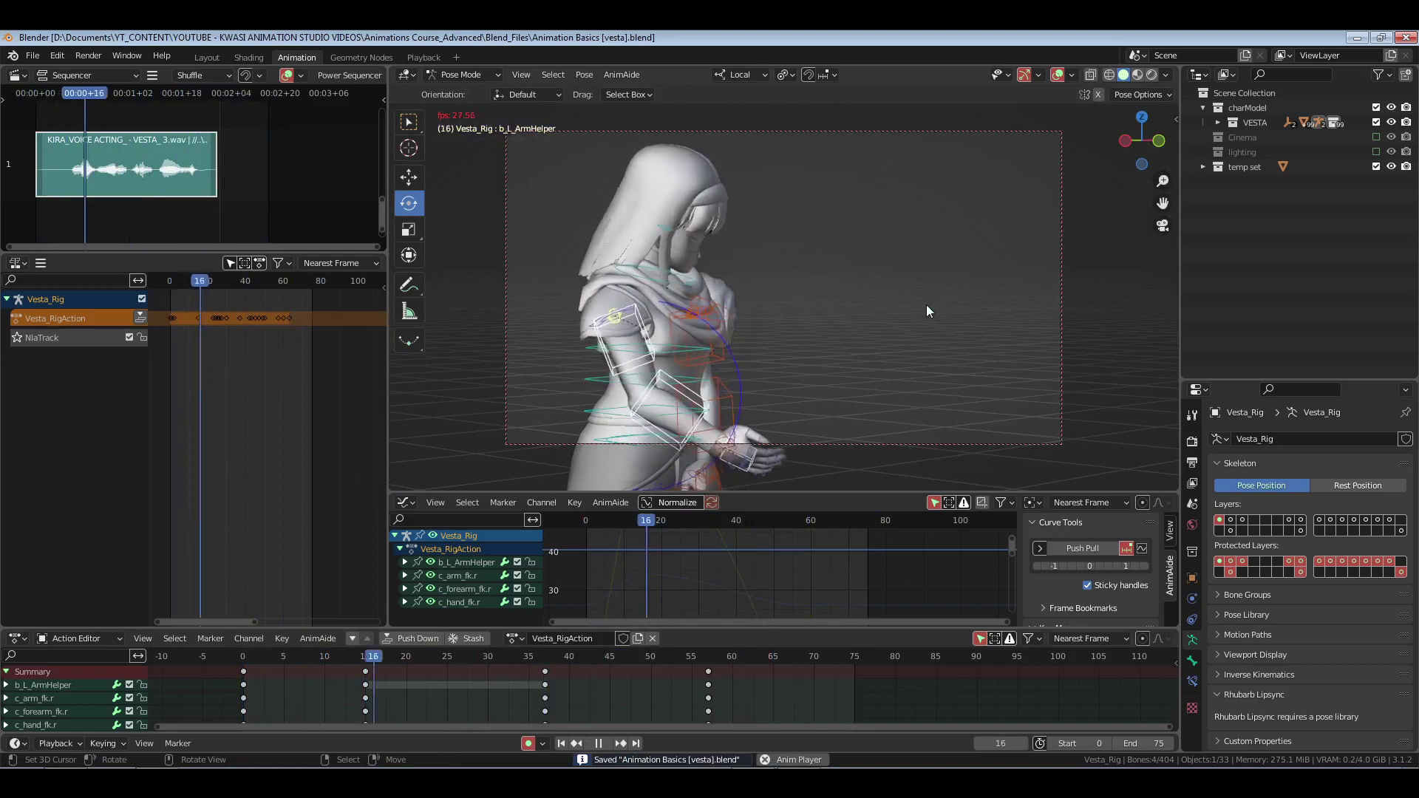
{"action": "key", "text": "space"}
- Add a Tween Machine breakdown for the right arm bones at frame 26 with Tween Mix set to 0.20
{"action": "left_click_drag", "start_coordinate": [488, 651], "coordinate": [453, 691]}
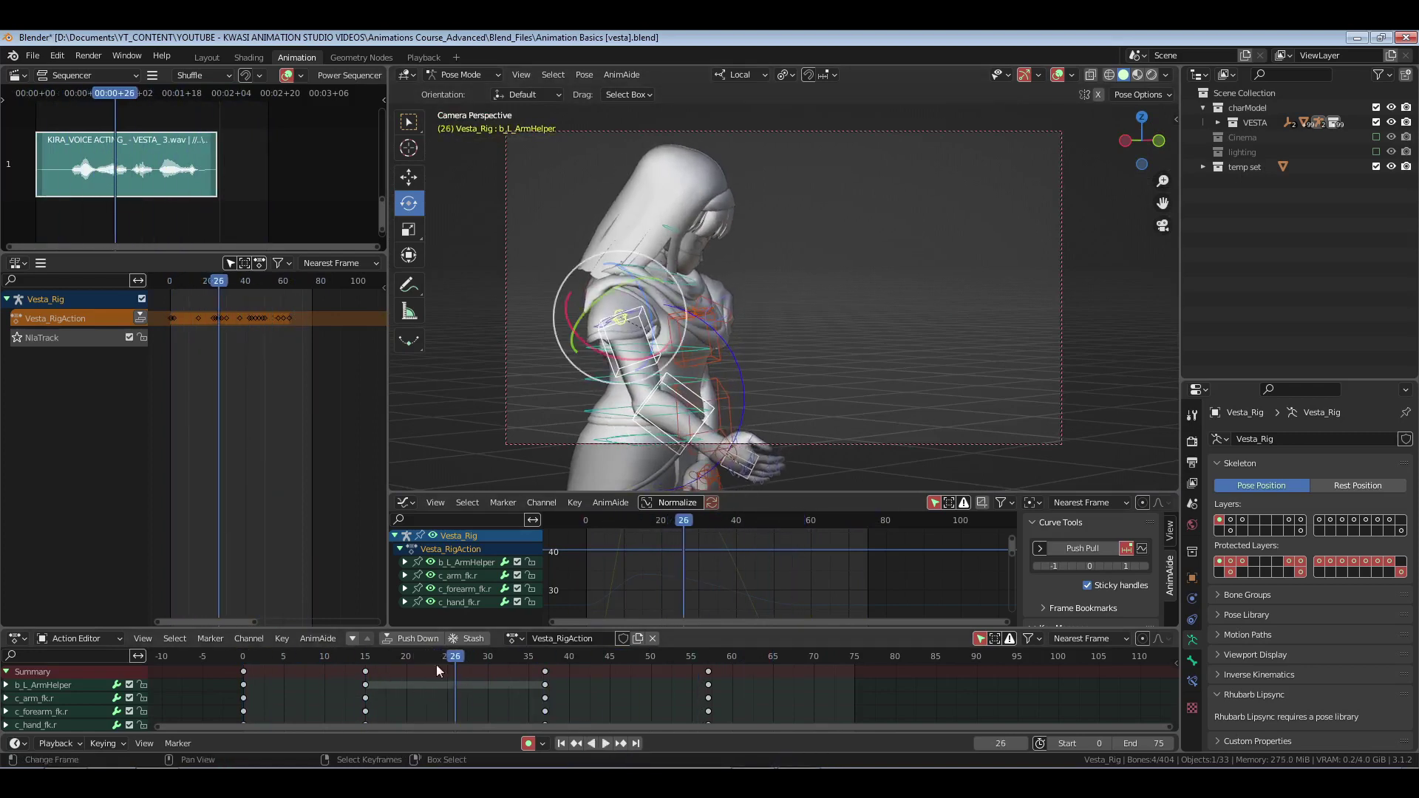
{"action": "key", "text": "n"}
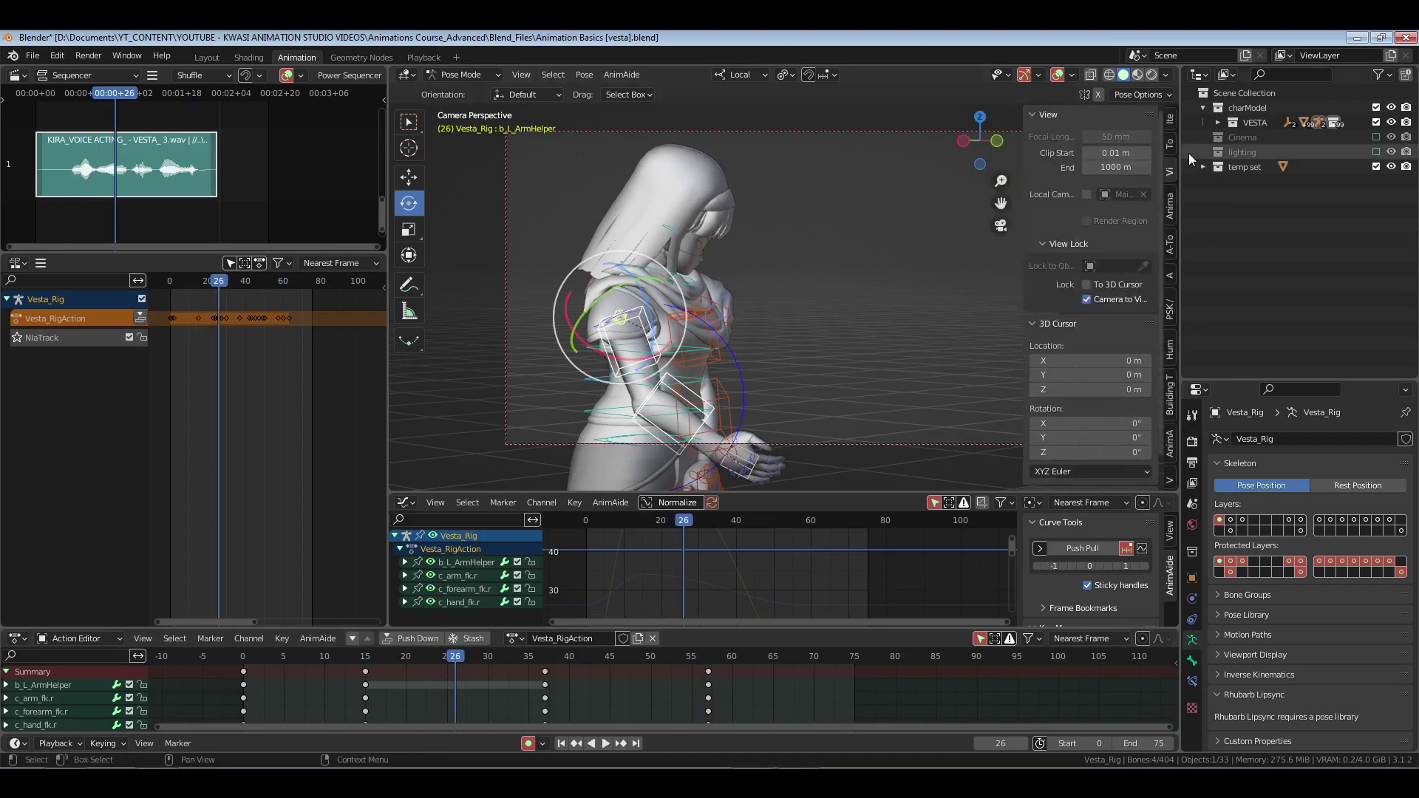
{"action": "left_click", "coordinate": [1169, 118]}
{"action": "left_click", "coordinate": [1086, 115]}
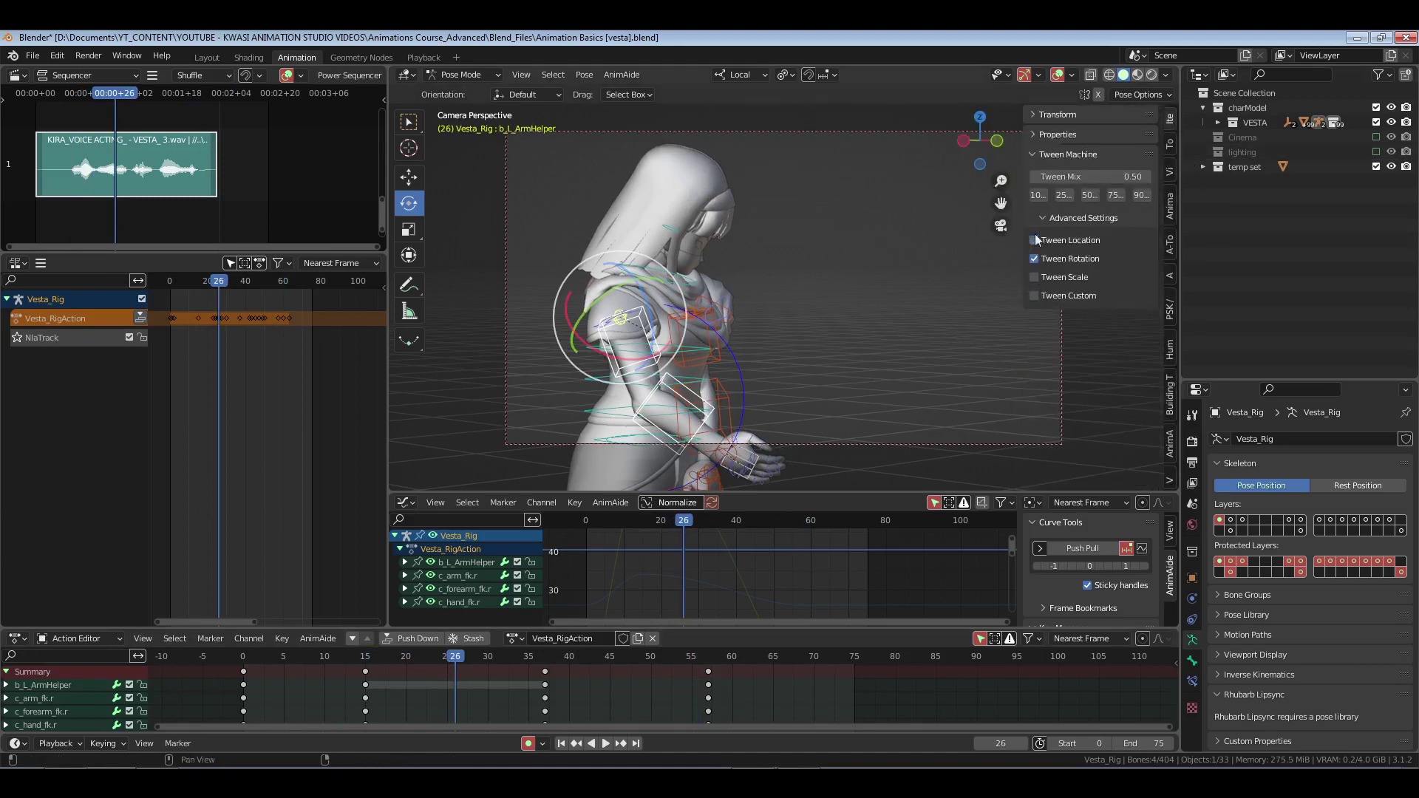
{"action": "left_click", "coordinate": [1132, 178]}
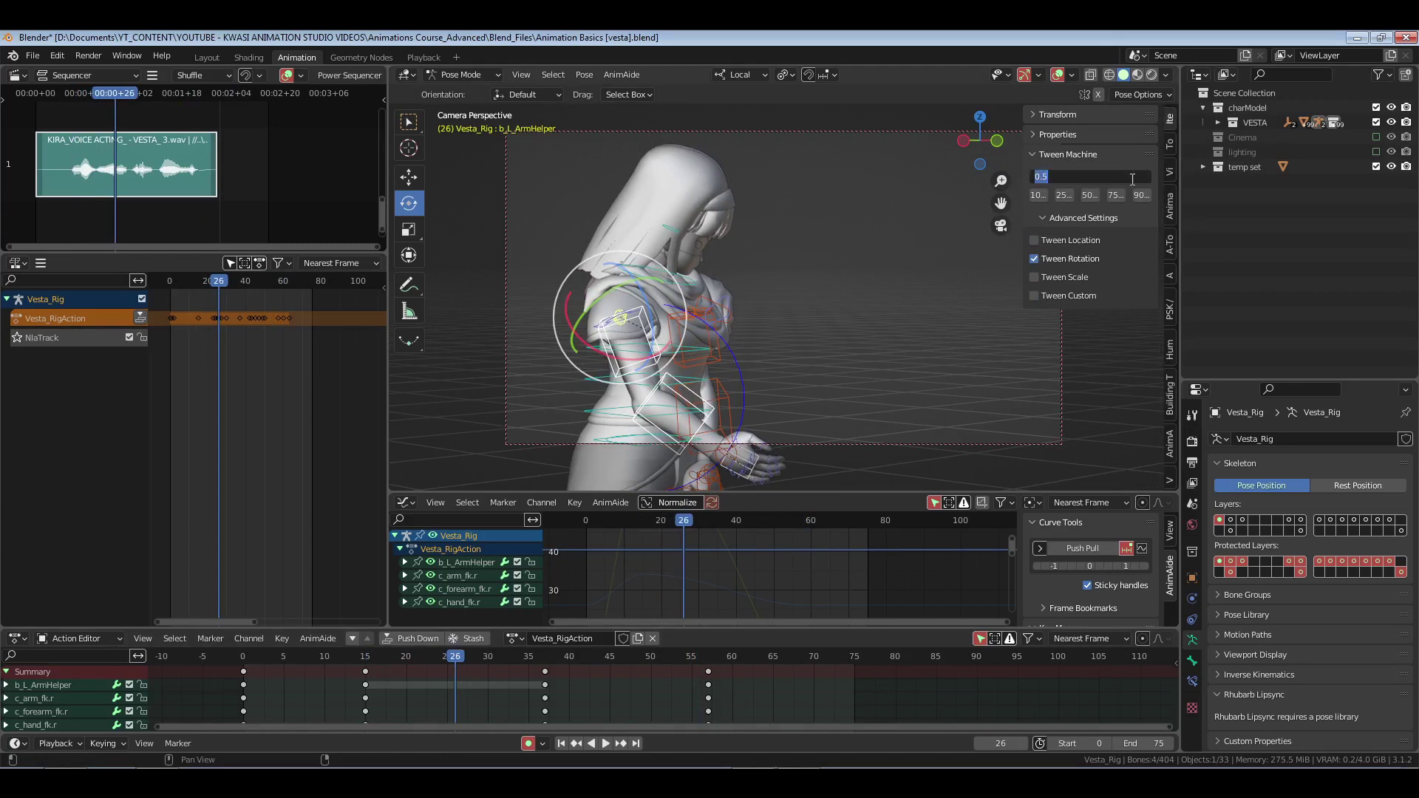
{"action": "type", "text": ".2"}
{"action": "key", "text": "Return"}
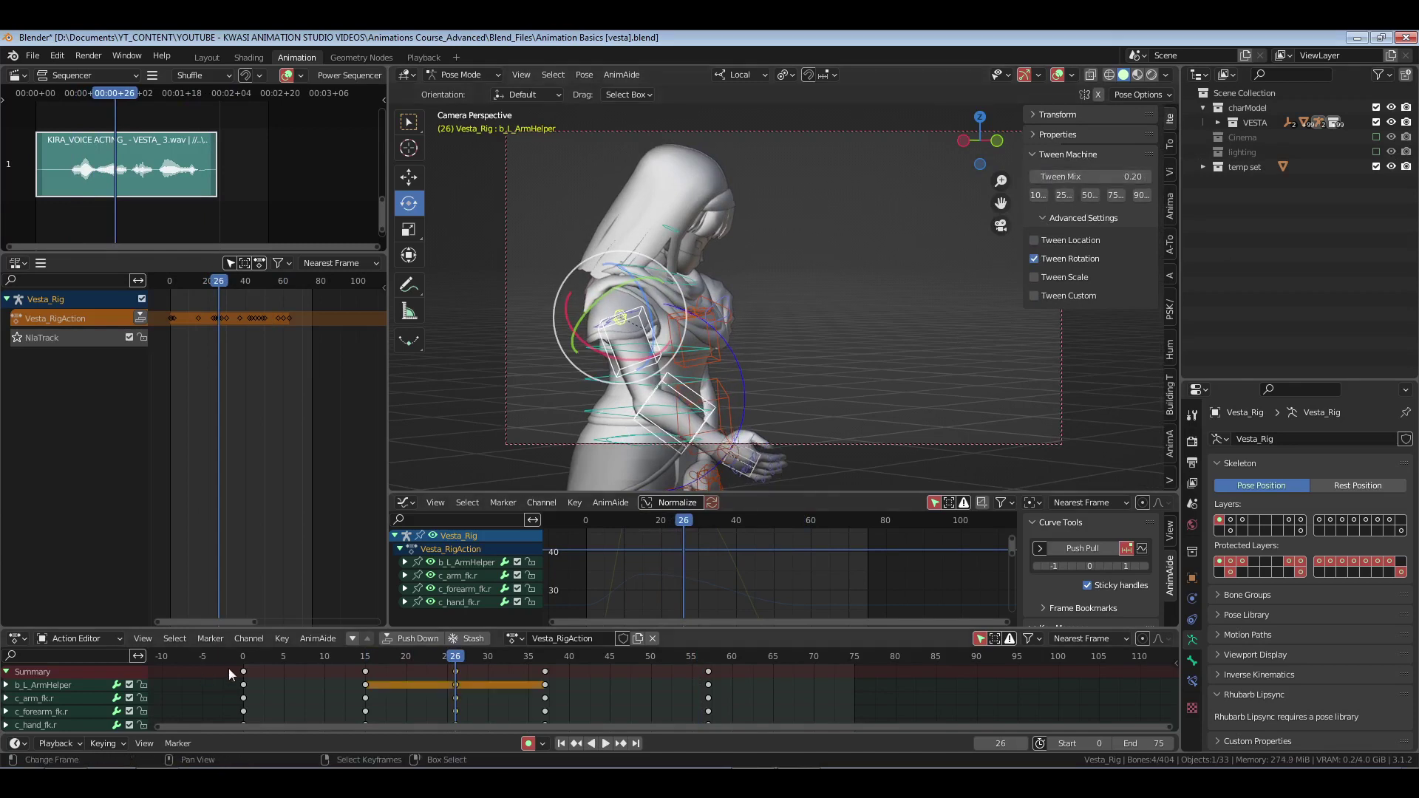
- Return to frame 0, hide the Tween Machine settings, save the file and play the animation
{"action": "key", "text": "shift+Left"}
{"action": "key", "text": "n"}
{"action": "key", "text": "ctrl+s"}
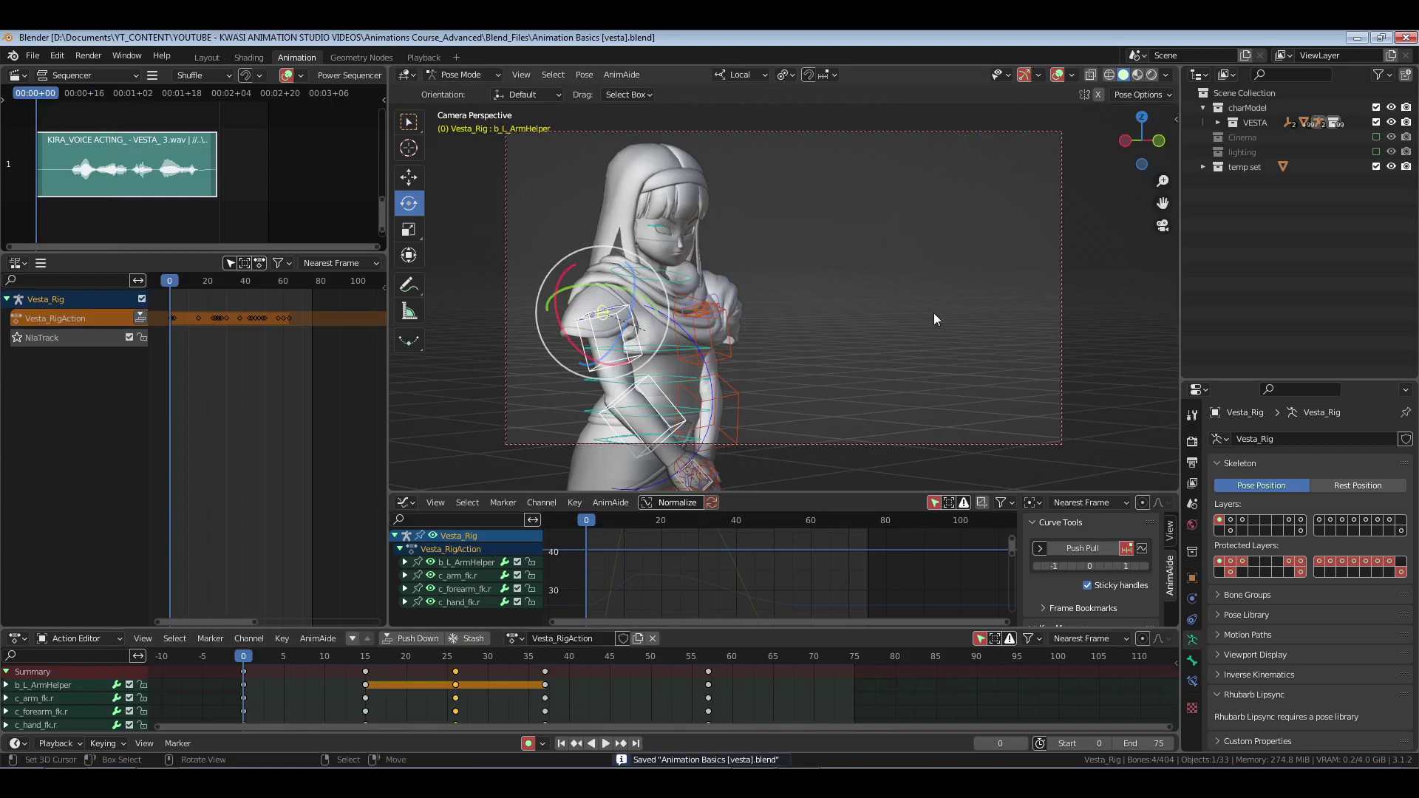
{"action": "key", "text": "space"}
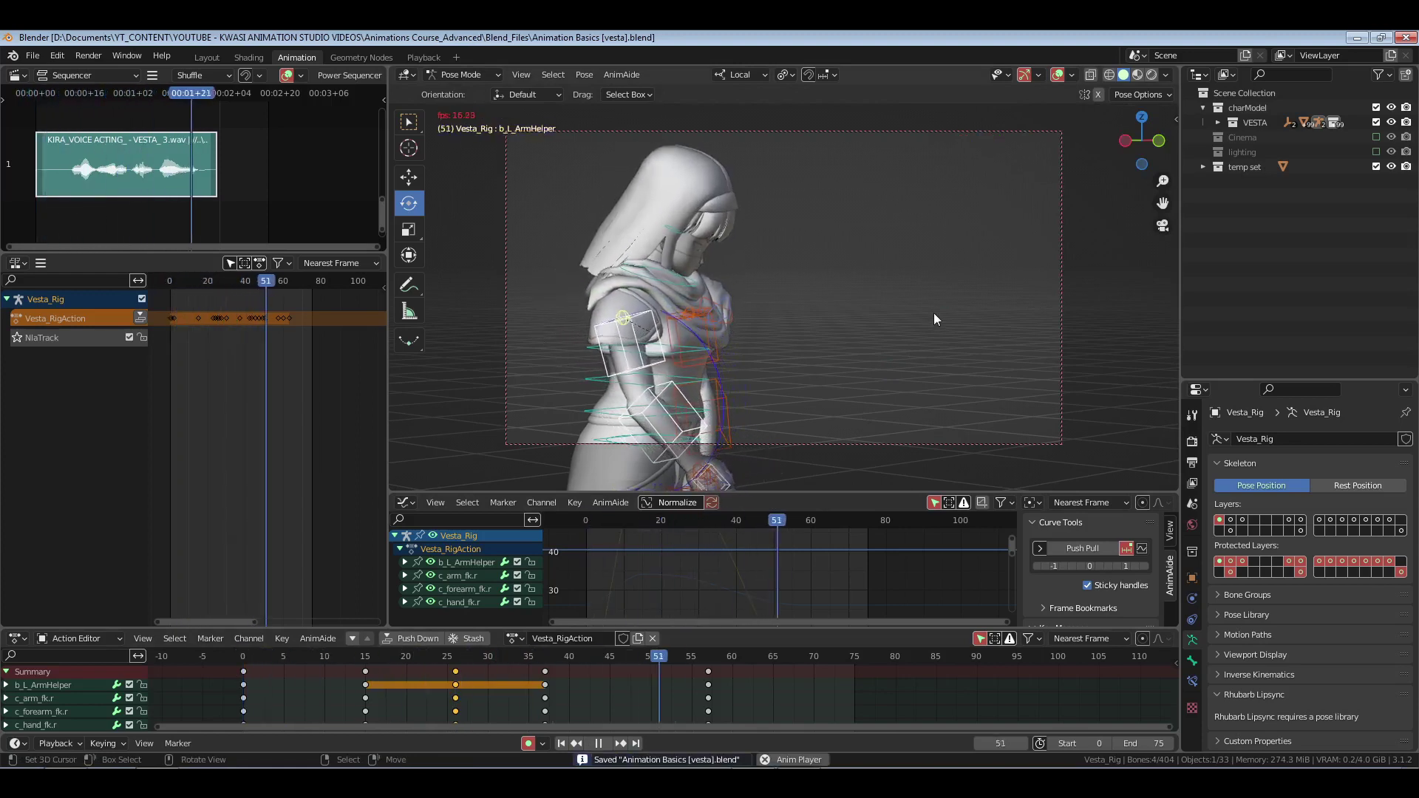
{"action": "left_click", "coordinate": [593, 743]}
- Add a Tween Machine breakdown for the right arm bones at frame 48 using the 10% preset
{"action": "left_click_drag", "start_coordinate": [670, 666], "coordinate": [637, 671]}
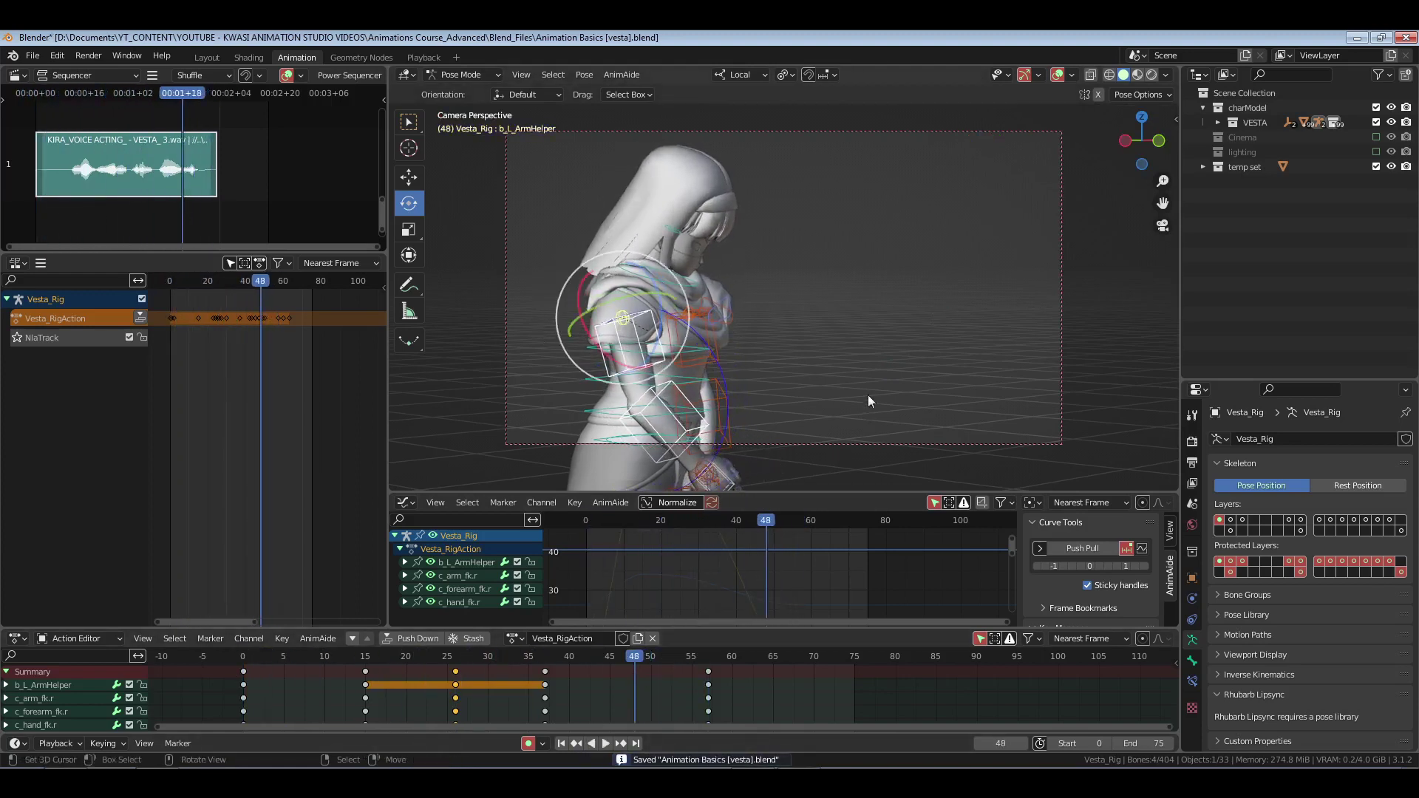
{"action": "key", "text": "n"}
{"action": "left_click", "coordinate": [1042, 197]}
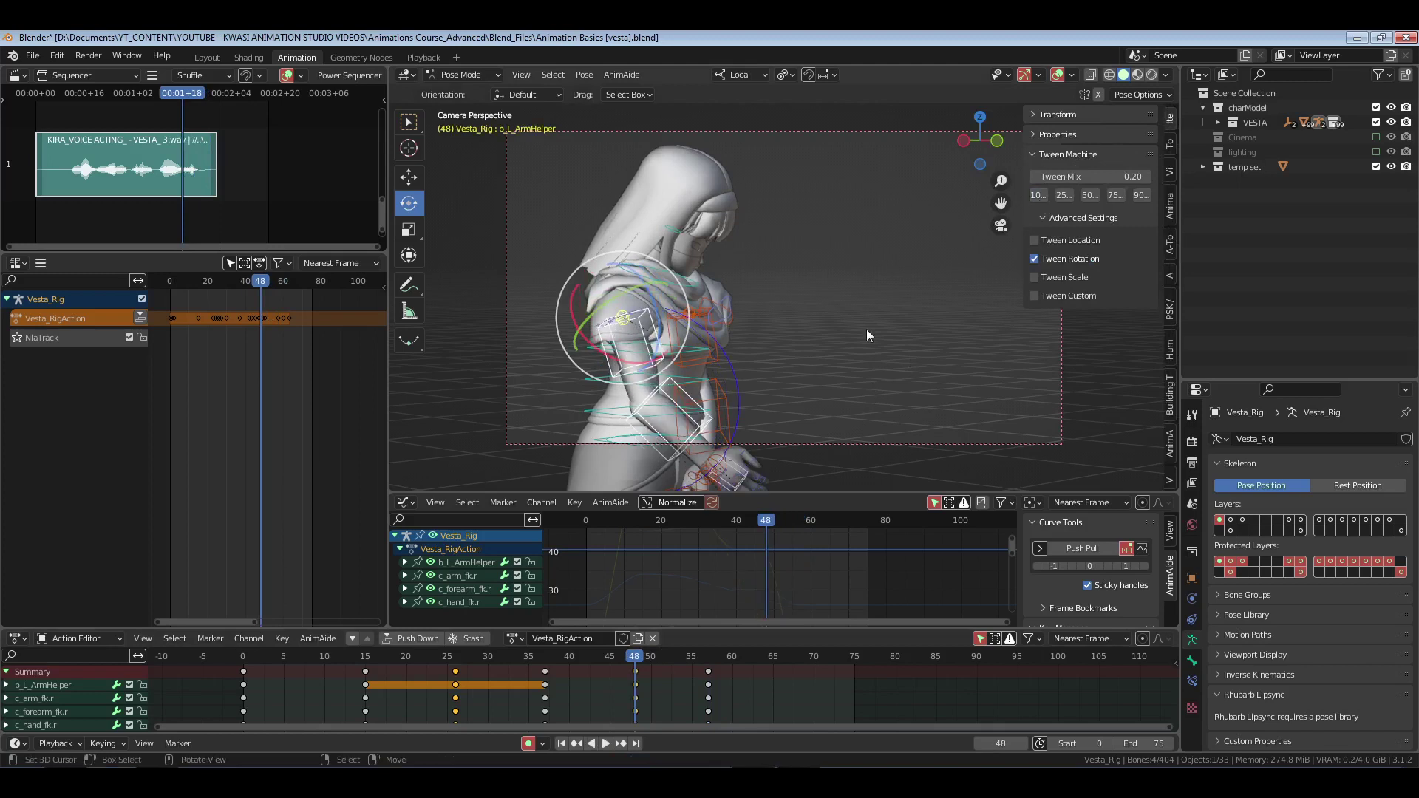
{"action": "key", "text": "n"}
- Play the animation with all keyframes deselected, save the file and return to frame 0
{"action": "key", "text": "space"}
{"action": "left_click", "coordinate": [827, 698]}
{"action": "key", "text": "ctrl+s"}
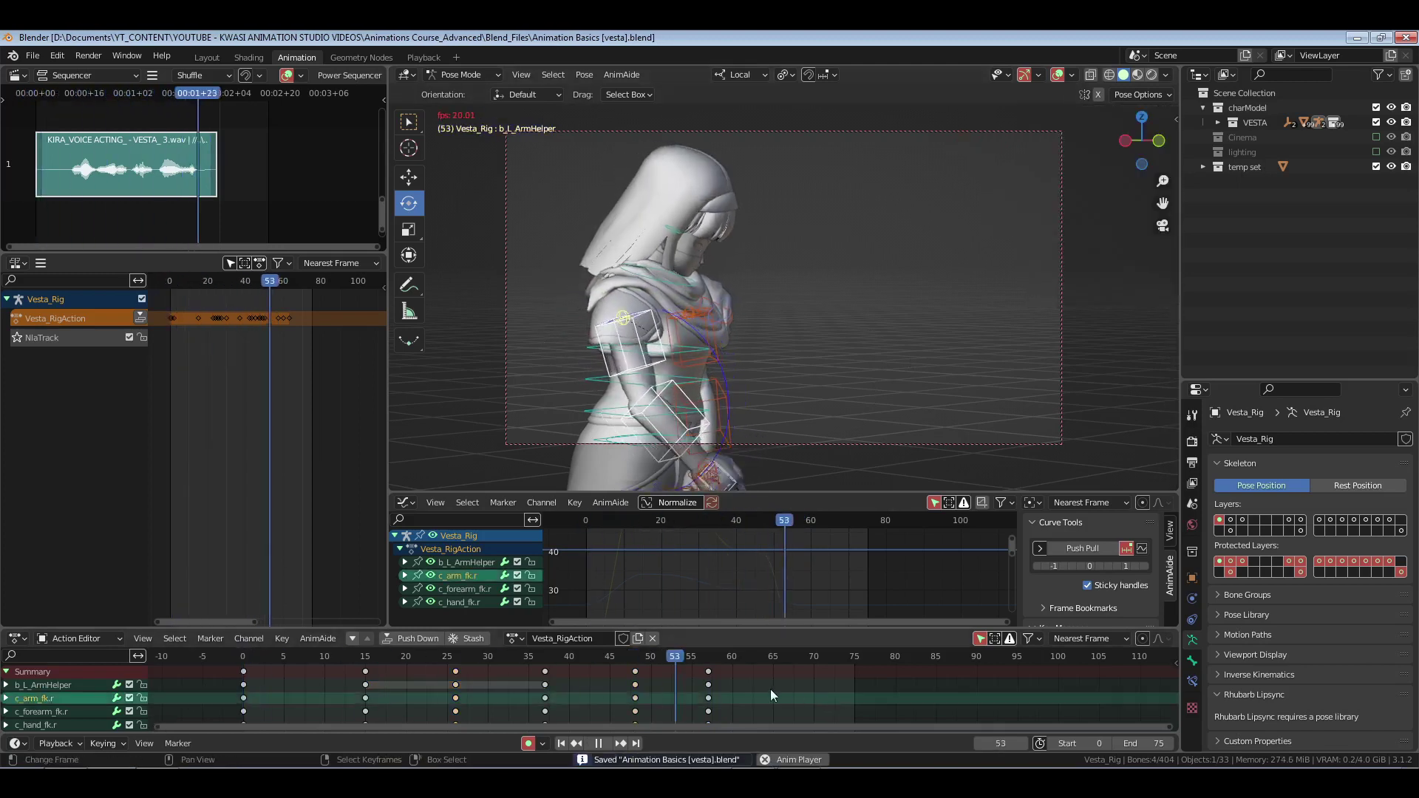
{"action": "key", "text": "space"}
{"action": "key", "text": "shift+Left"}
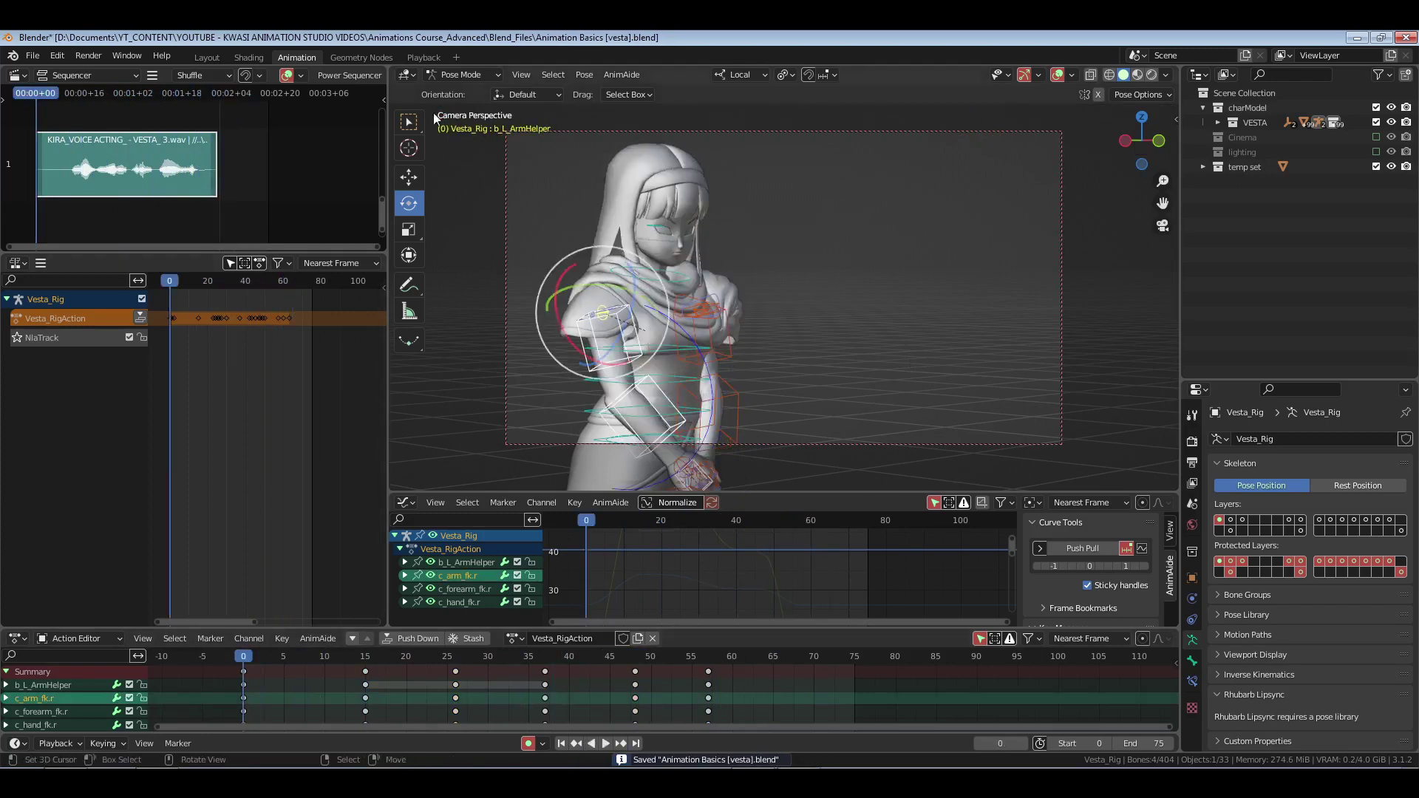
- Review the arm timing in the Playback workspace and go back to the Animation workspace
{"action": "left_click", "coordinate": [422, 57]}
{"action": "key", "text": "space"}
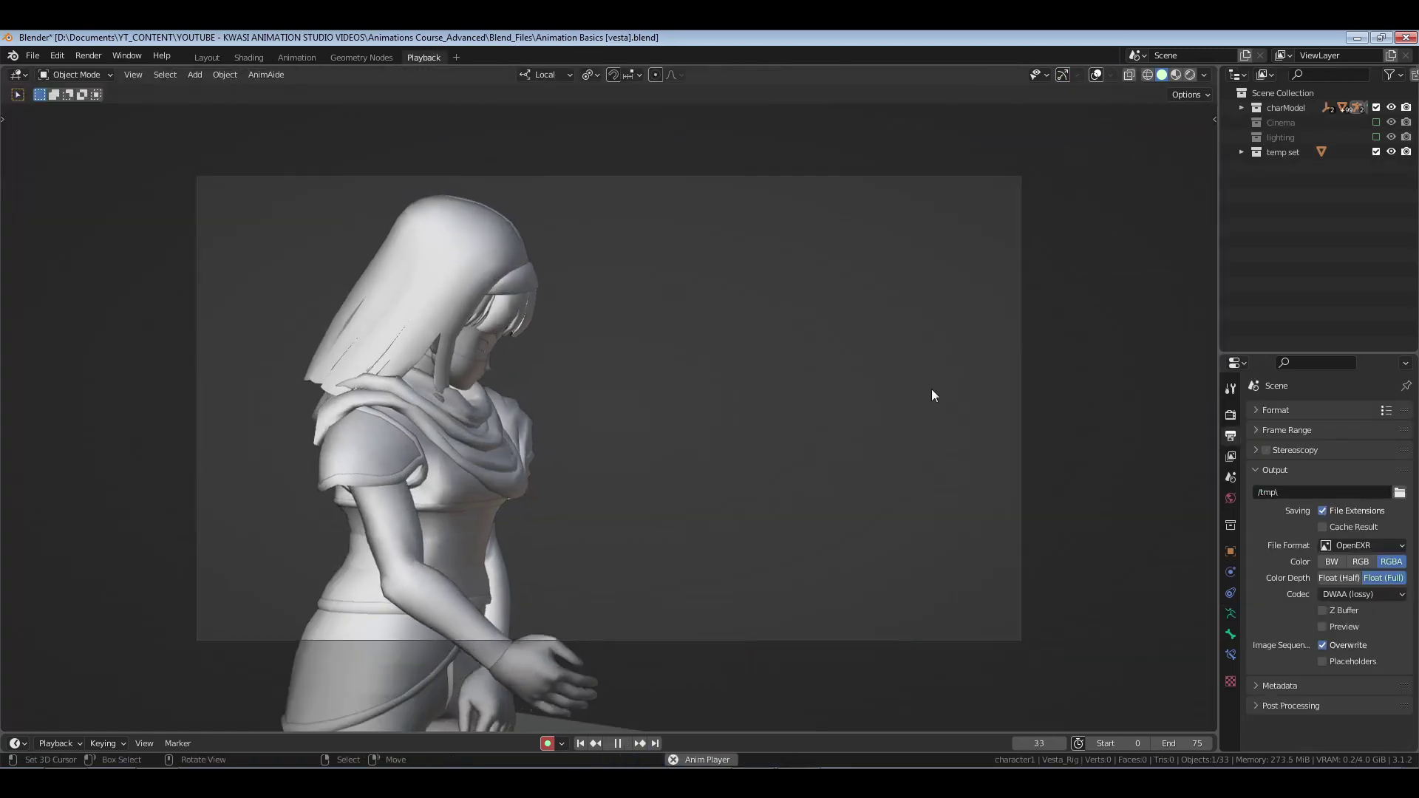
{"action": "left_click", "coordinate": [298, 57]}
{"action": "key", "text": "space"}
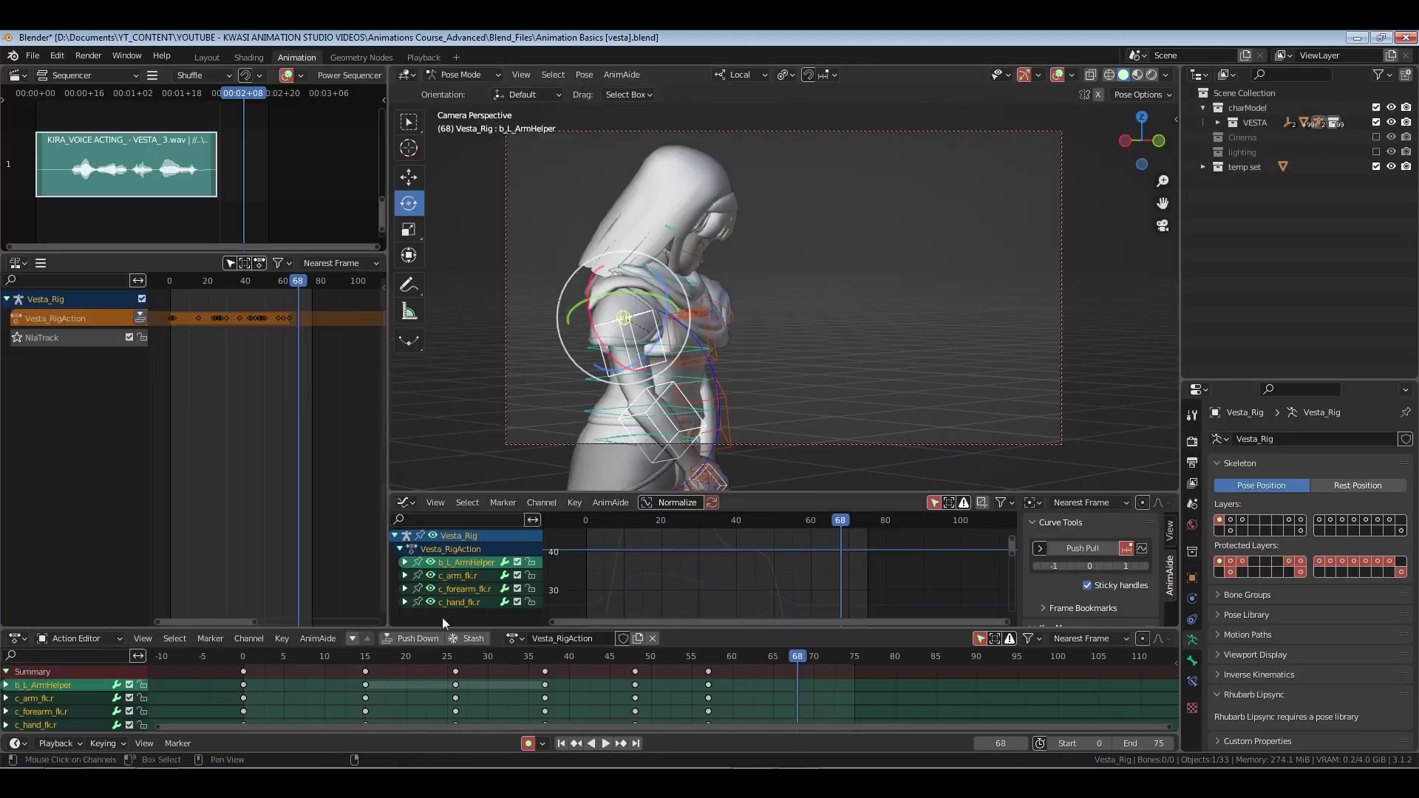
- Move the right arm bones' frame 48 keyframes to frame 44 and play the animation from frame 0
{"action": "left_click_drag", "start_coordinate": [490, 693], "coordinate": [585, 688]}
{"action": "right_click", "coordinate": [636, 671]}
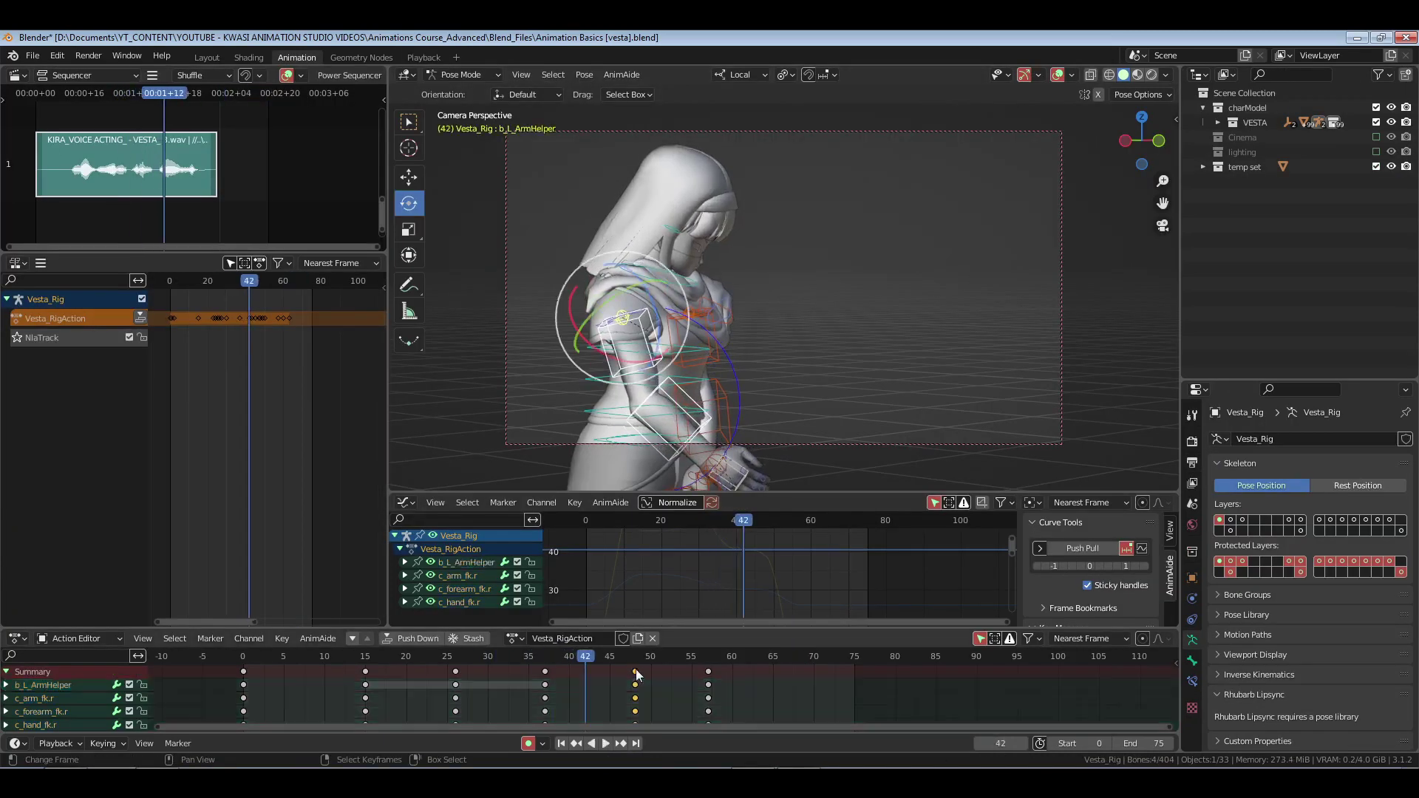
{"action": "key", "text": "g"}
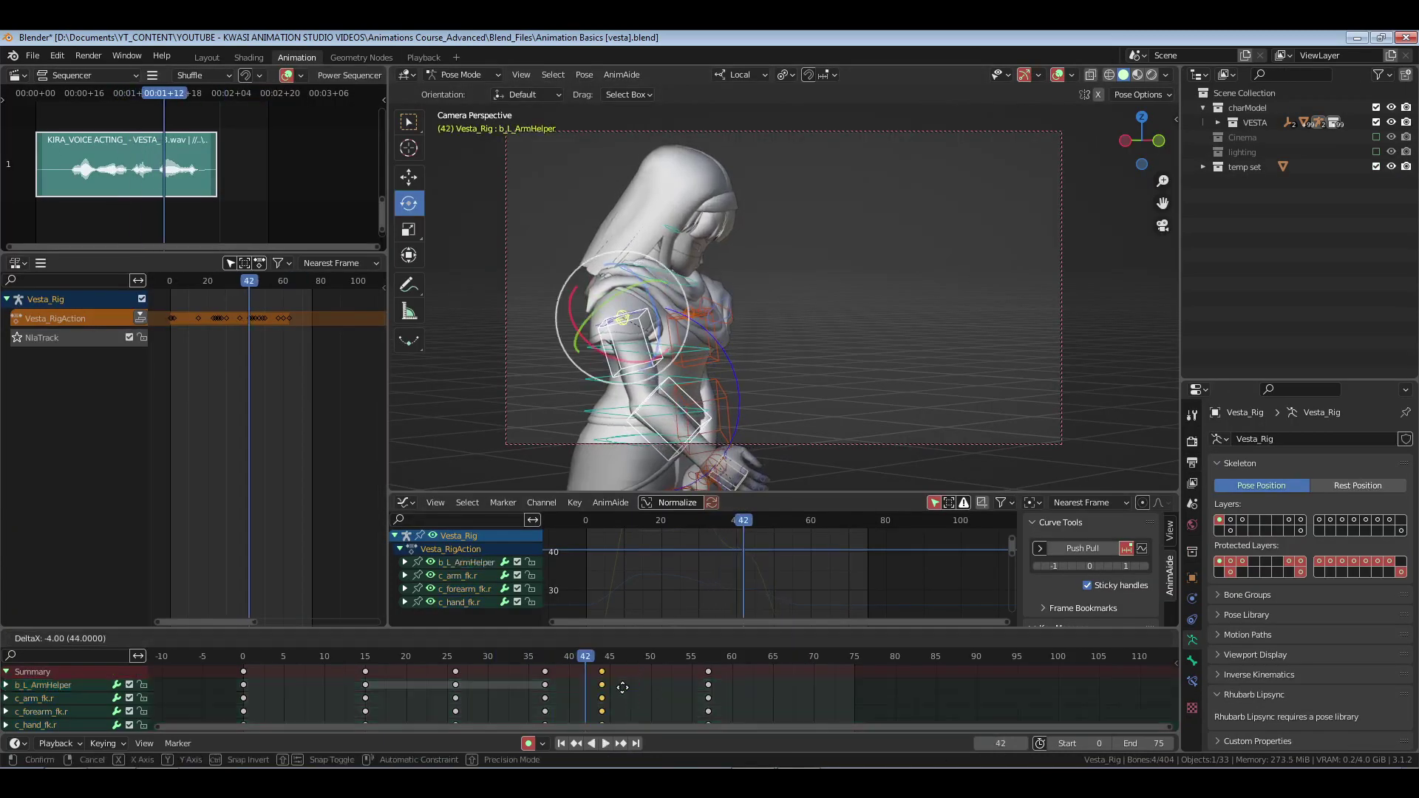
{"action": "left_click", "coordinate": [623, 687]}
{"action": "key", "text": "shift+Left"}
{"action": "key", "text": "space"}
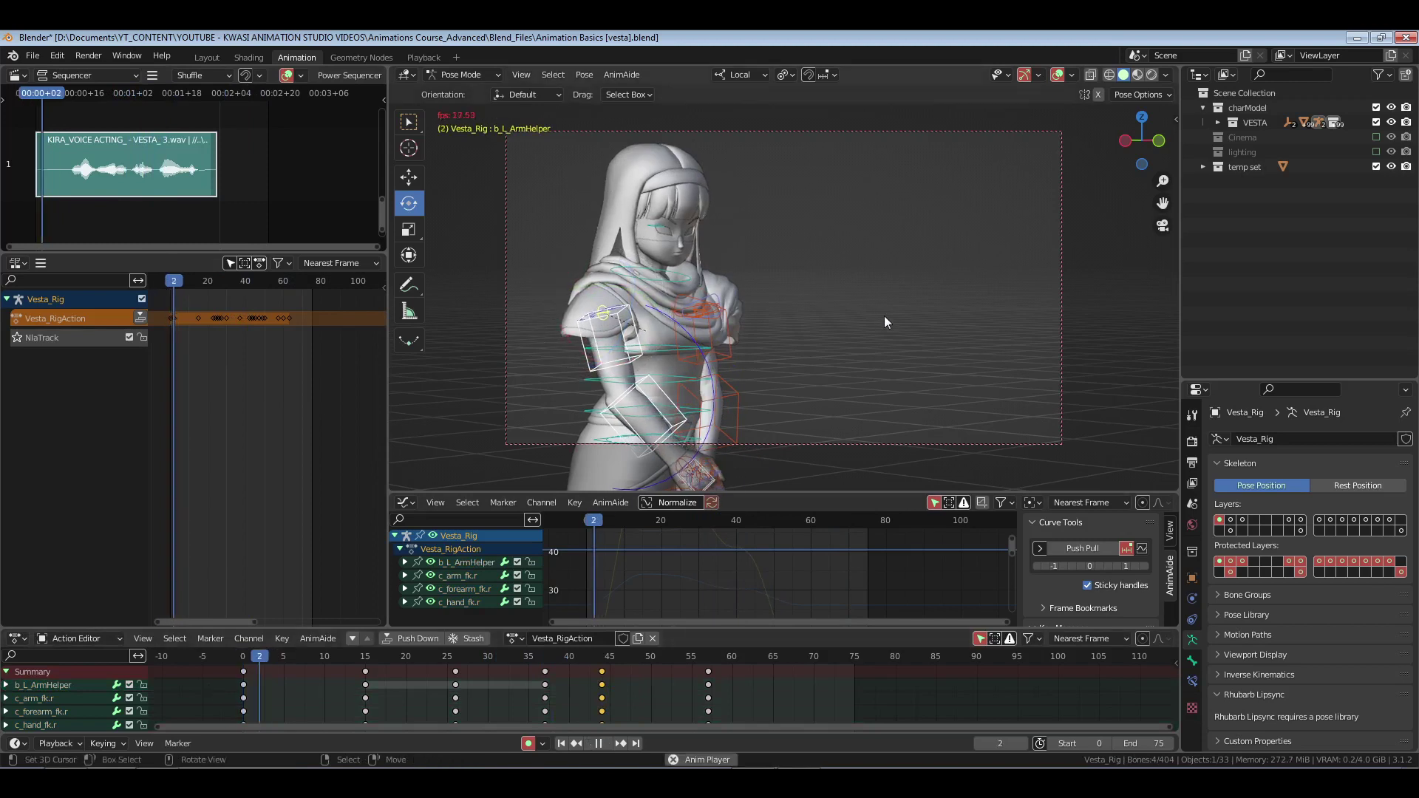
{"action": "key", "text": "space"}
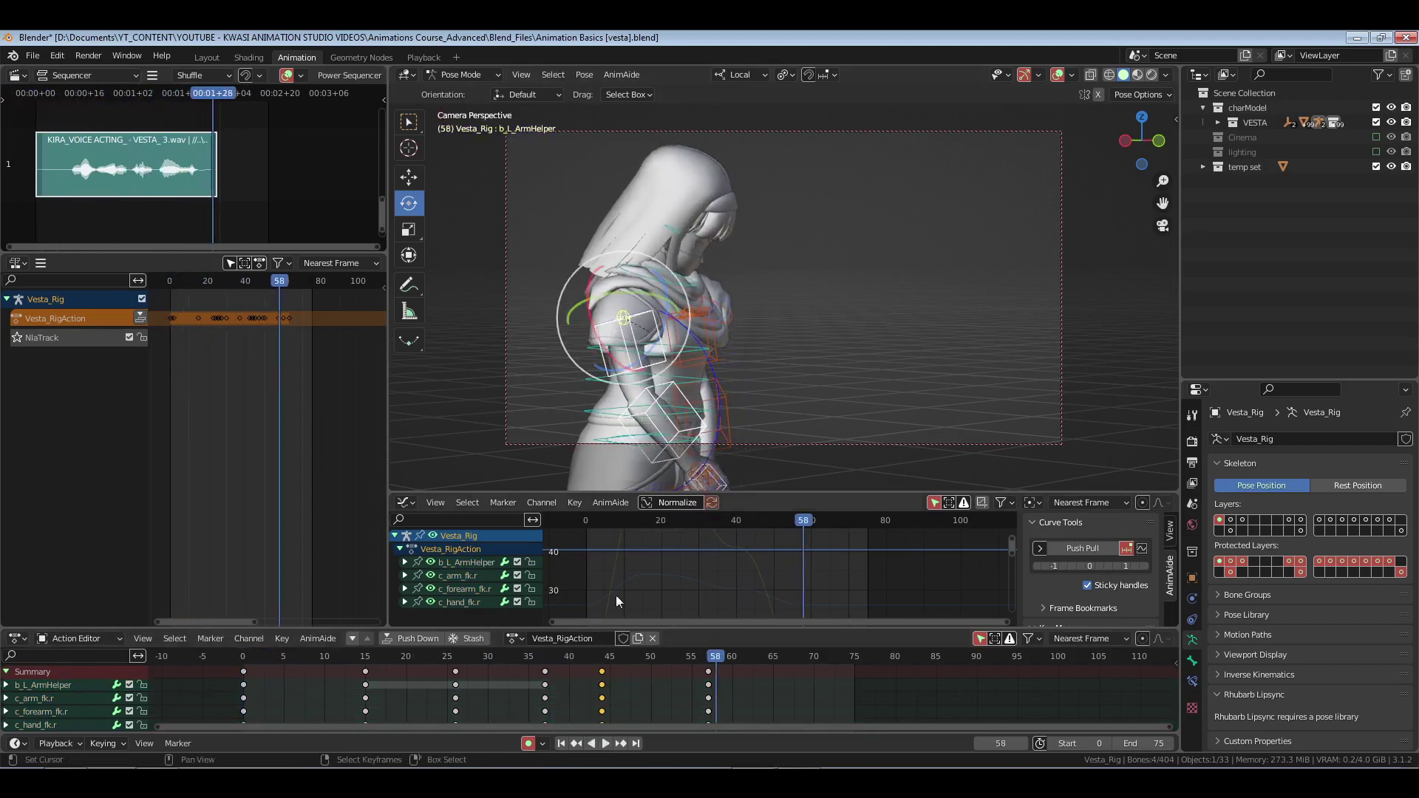
- Delete the right arm bones' keyframes at frame 44 and replay the animation from frame 0
{"action": "key", "text": "x"}
{"action": "left_click", "coordinate": [593, 686]}
{"action": "key", "text": "shift+Left"}
{"action": "key", "text": "space"}
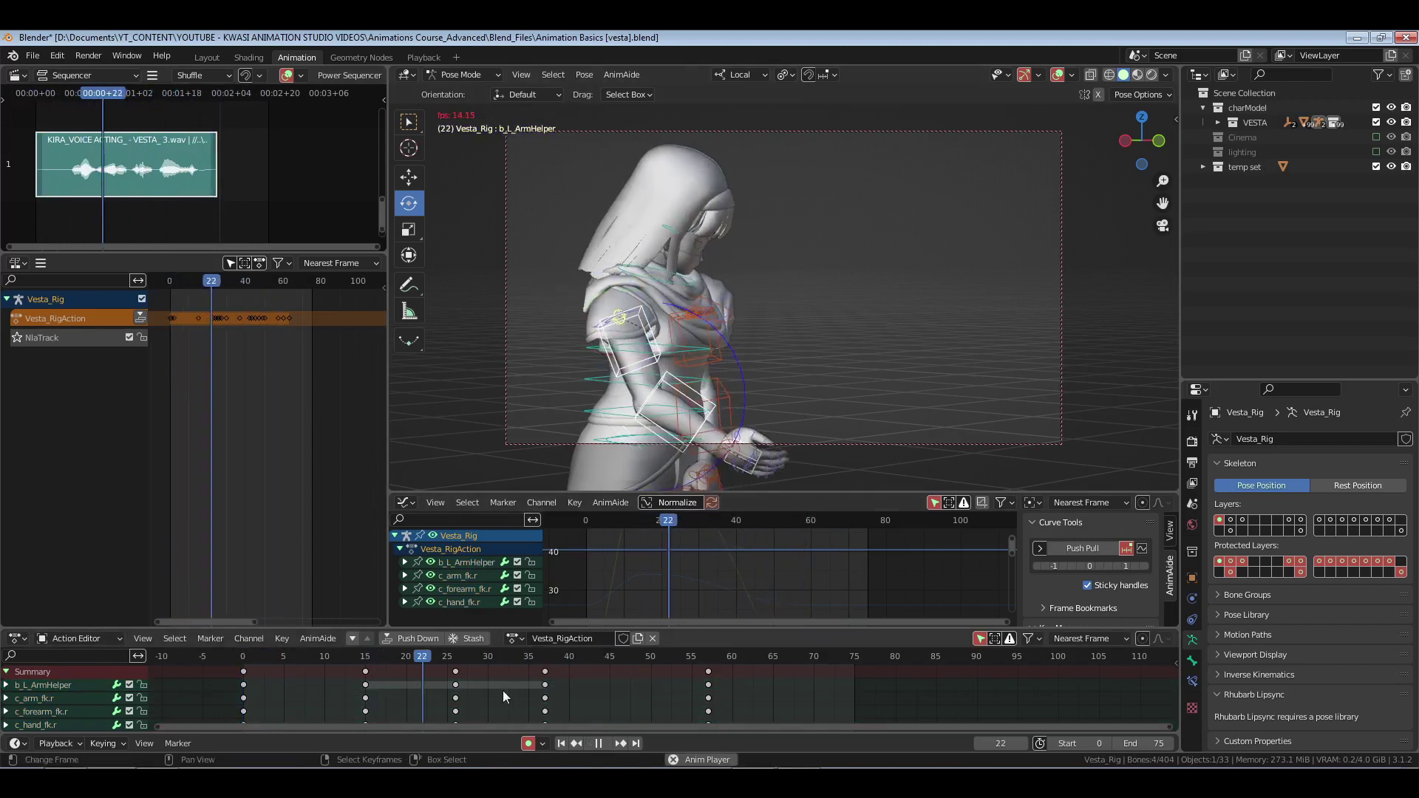
{"action": "key", "text": "space"}
{"action": "key", "text": "shift+Left"}
{"action": "key", "text": "space"}
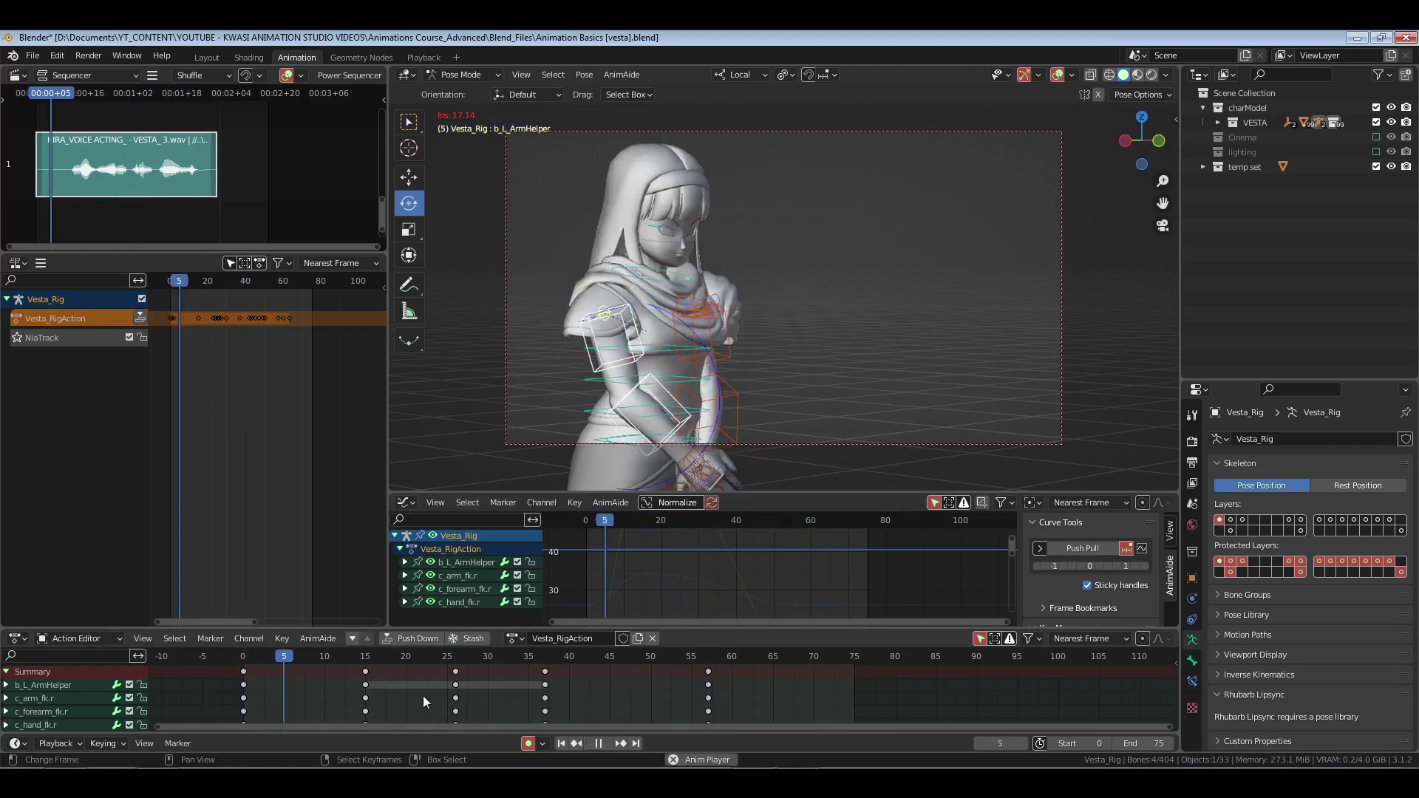
- Stop playback and delete the right arm bones' keyframes at frame 26
{"action": "key", "text": "space"}
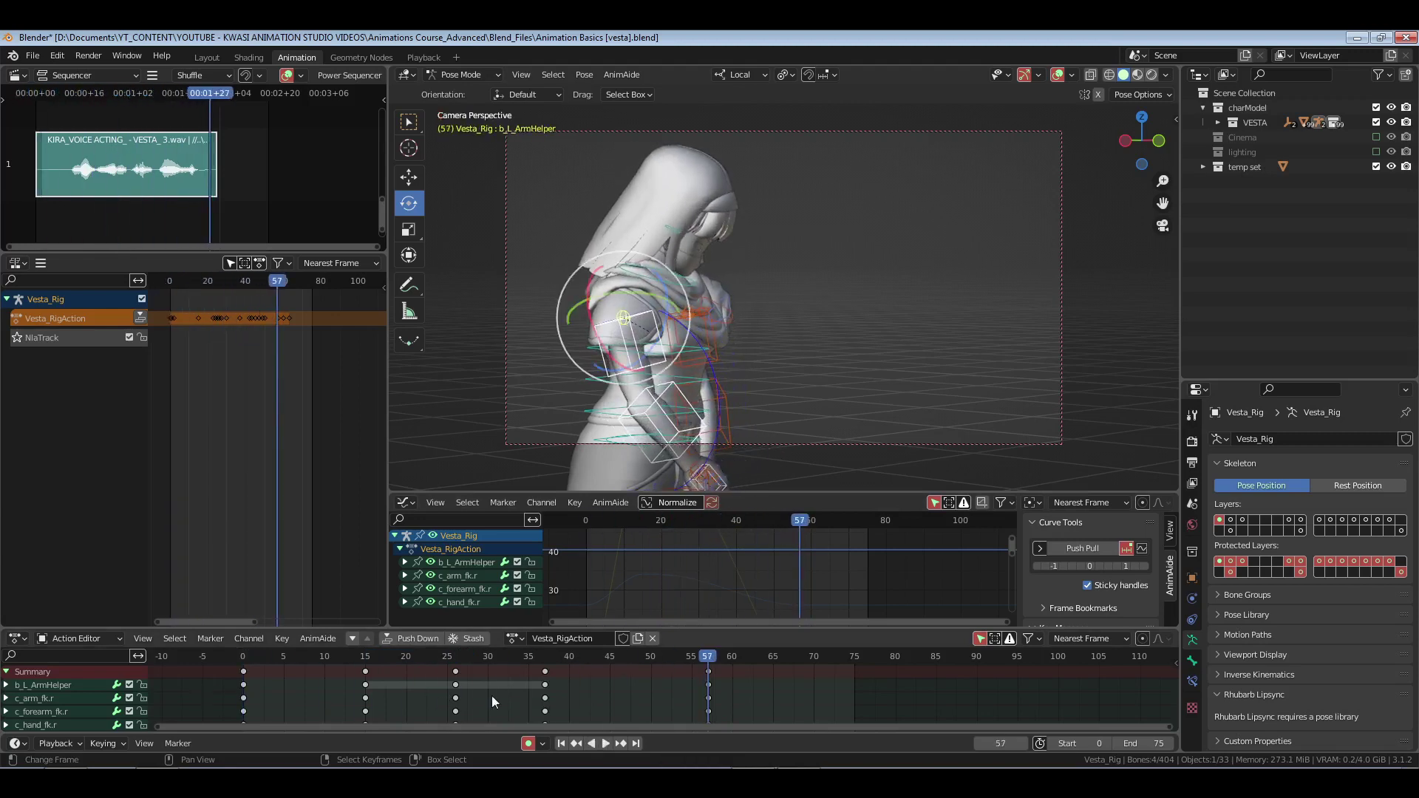
{"action": "right_click", "coordinate": [457, 672]}
{"action": "key", "text": "x"}
{"action": "left_click", "coordinate": [454, 671]}
- Move the right arm bones' frame 37 keyframes to frame 31 and play the animation from frame 0
{"action": "left_click", "coordinate": [484, 675]}
{"action": "key", "text": "space"}
{"action": "left_click_drag", "start_coordinate": [508, 677], "coordinate": [499, 677]}
{"action": "right_click", "coordinate": [546, 672]}
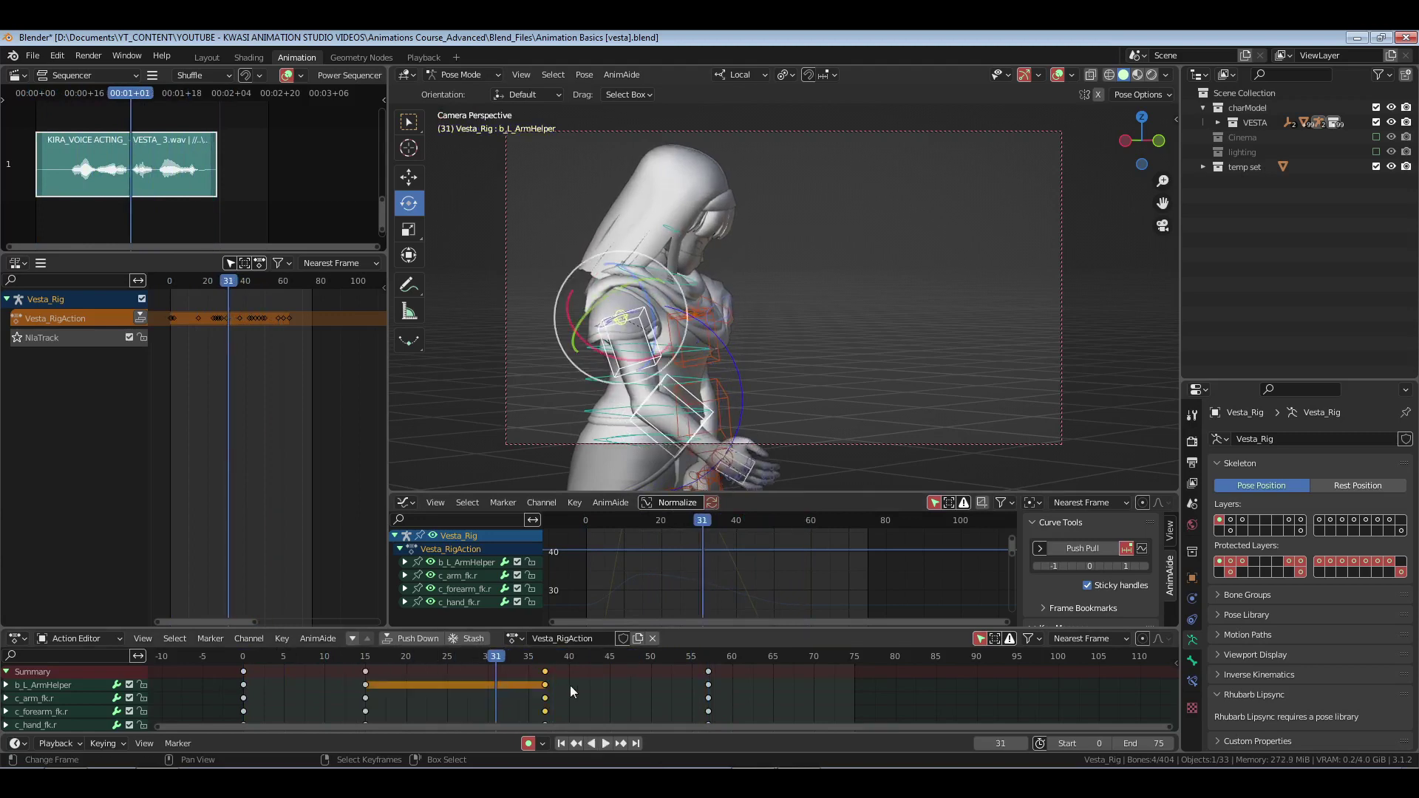
{"action": "key", "text": "g"}
{"action": "left_click", "coordinate": [521, 689]}
{"action": "left_click", "coordinate": [244, 696]}
{"action": "key", "text": "space"}
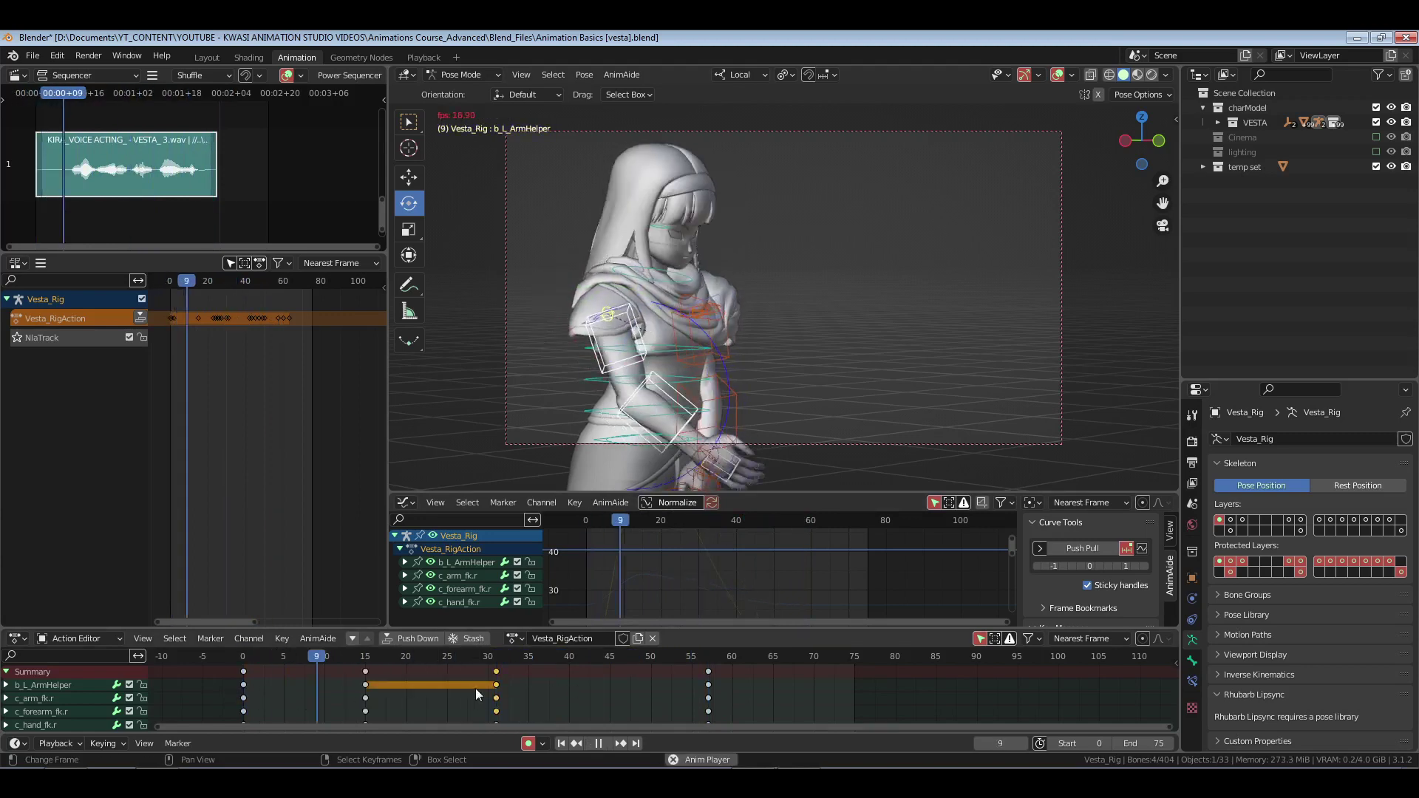
{"action": "key", "text": "space"}
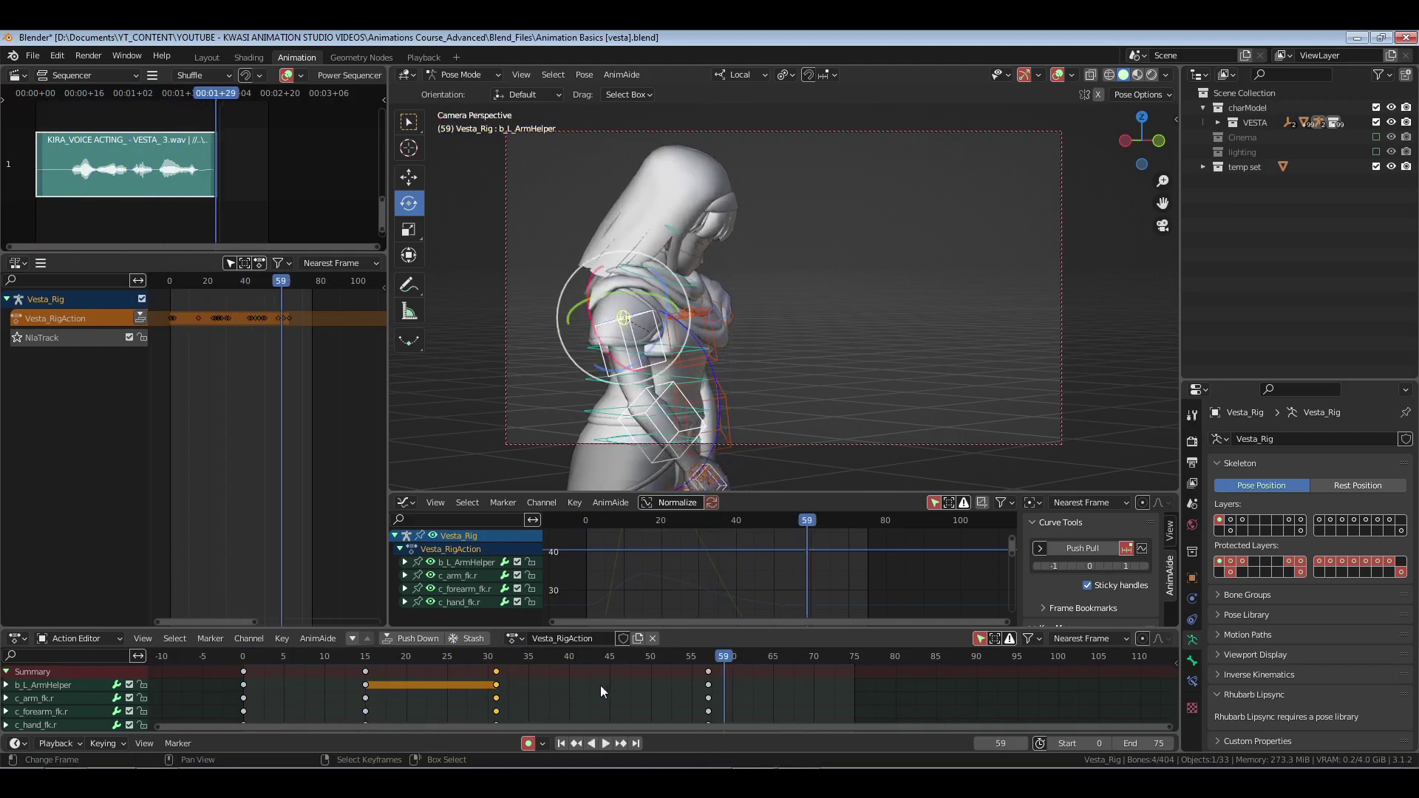
- Move the right arm bones' frame 57 keyframes to frame 45 and replay the animation from frame 0
{"action": "left_click", "coordinate": [613, 682]}
{"action": "right_click", "coordinate": [700, 668]}
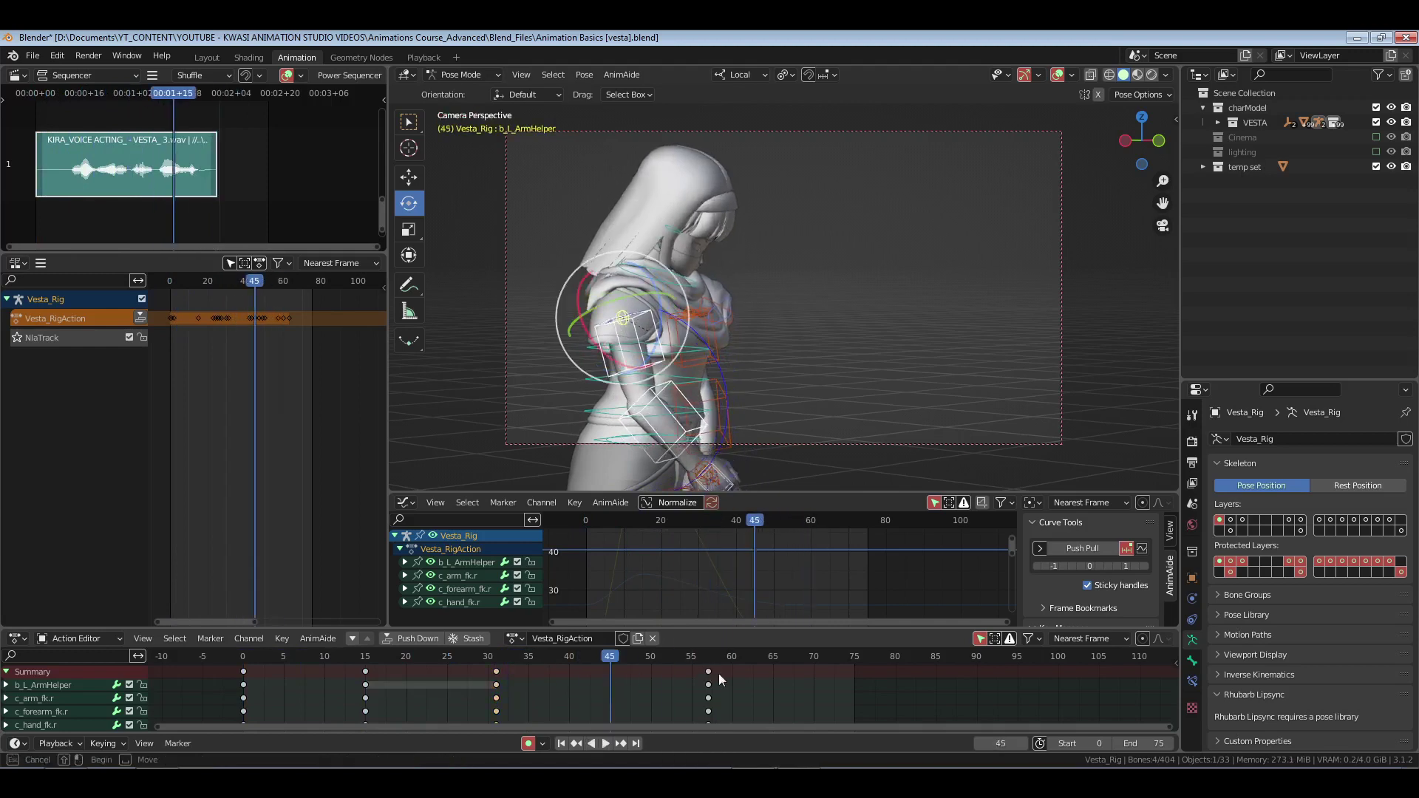
{"action": "key", "text": "g"}
{"action": "left_click", "coordinate": [634, 680]}
{"action": "left_click", "coordinate": [235, 683]}
{"action": "key", "text": "space"}
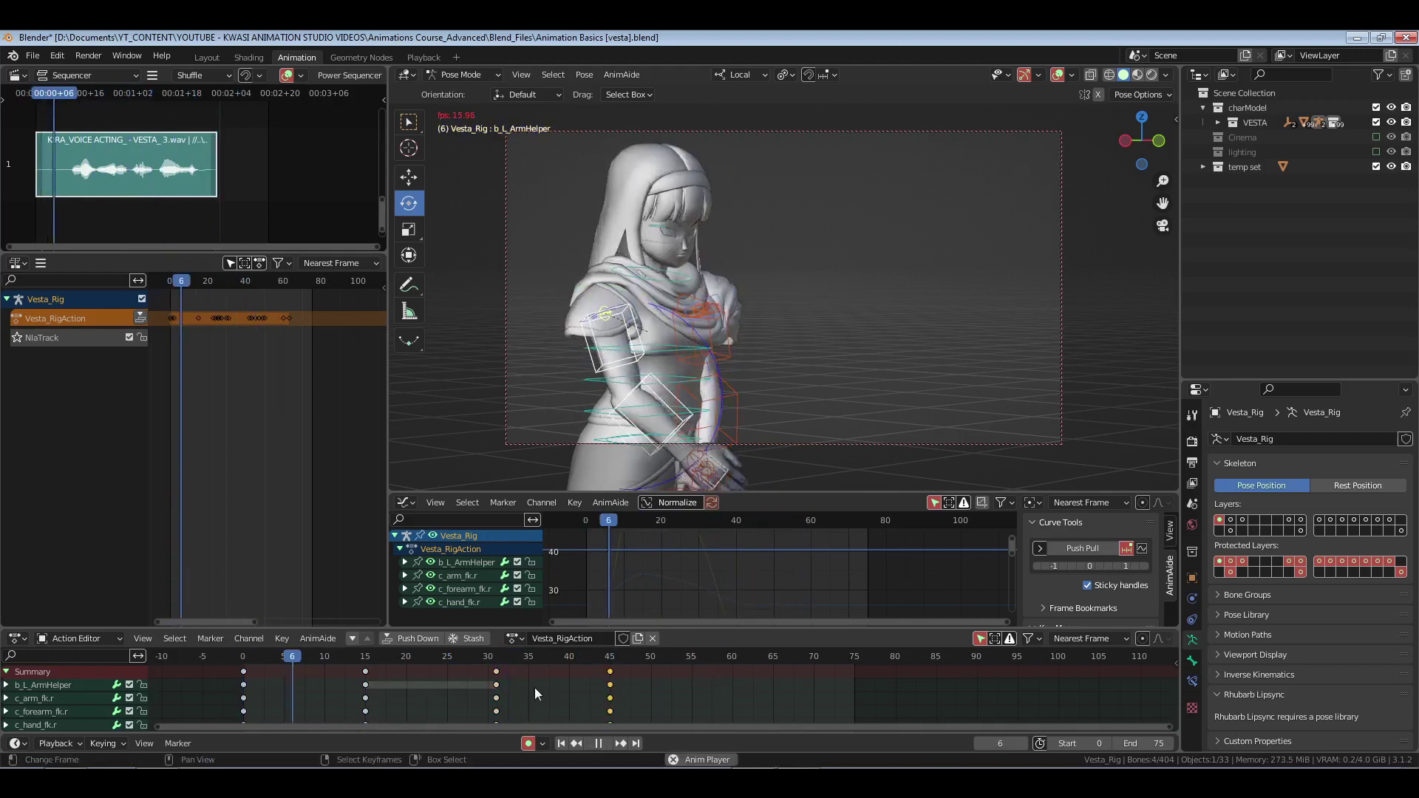
{"action": "key", "text": "space"}
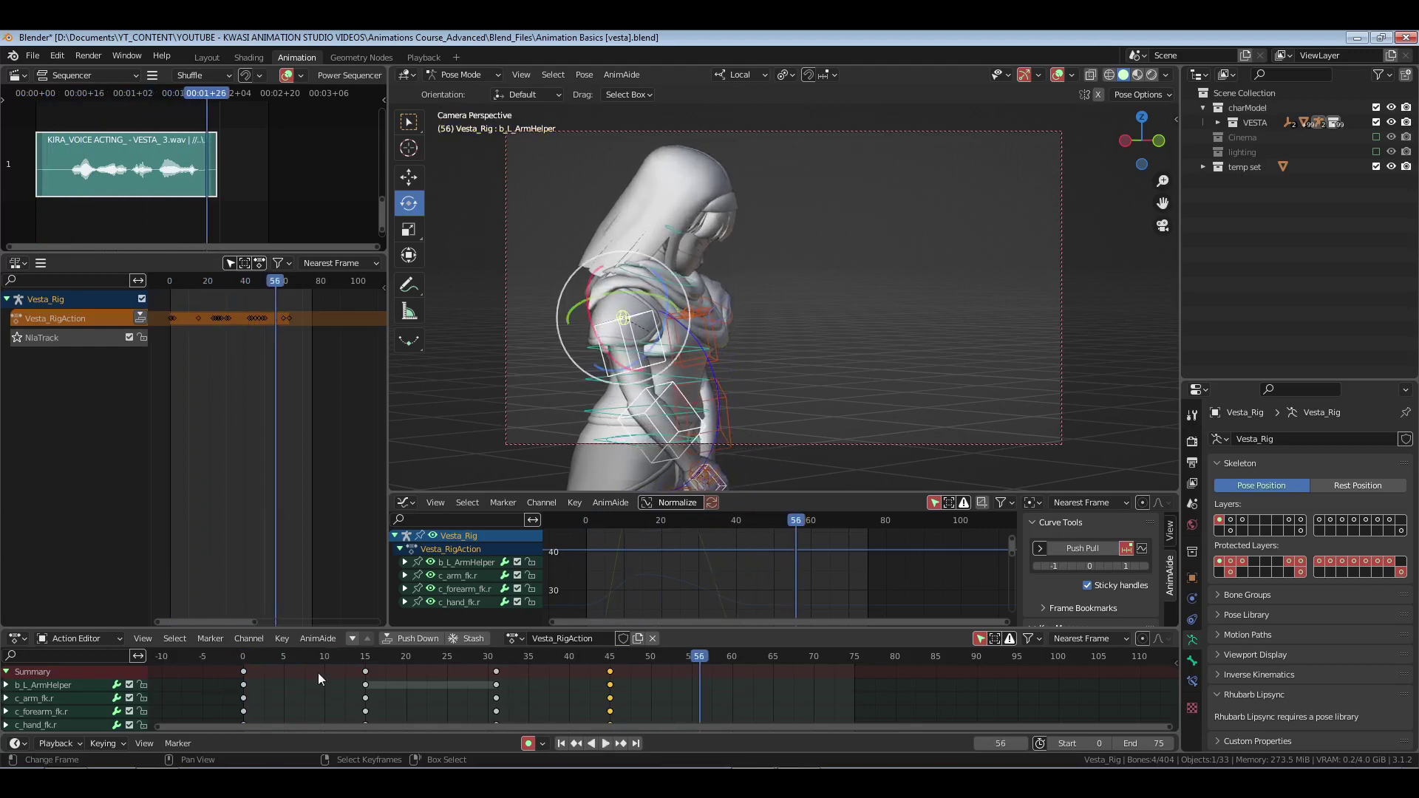
- Delete all of the right arm bones' keyframes after frame 0, deselect the bones at frame 0 and save the file
{"action": "left_click_drag", "start_coordinate": [338, 654], "coordinate": [593, 677]}
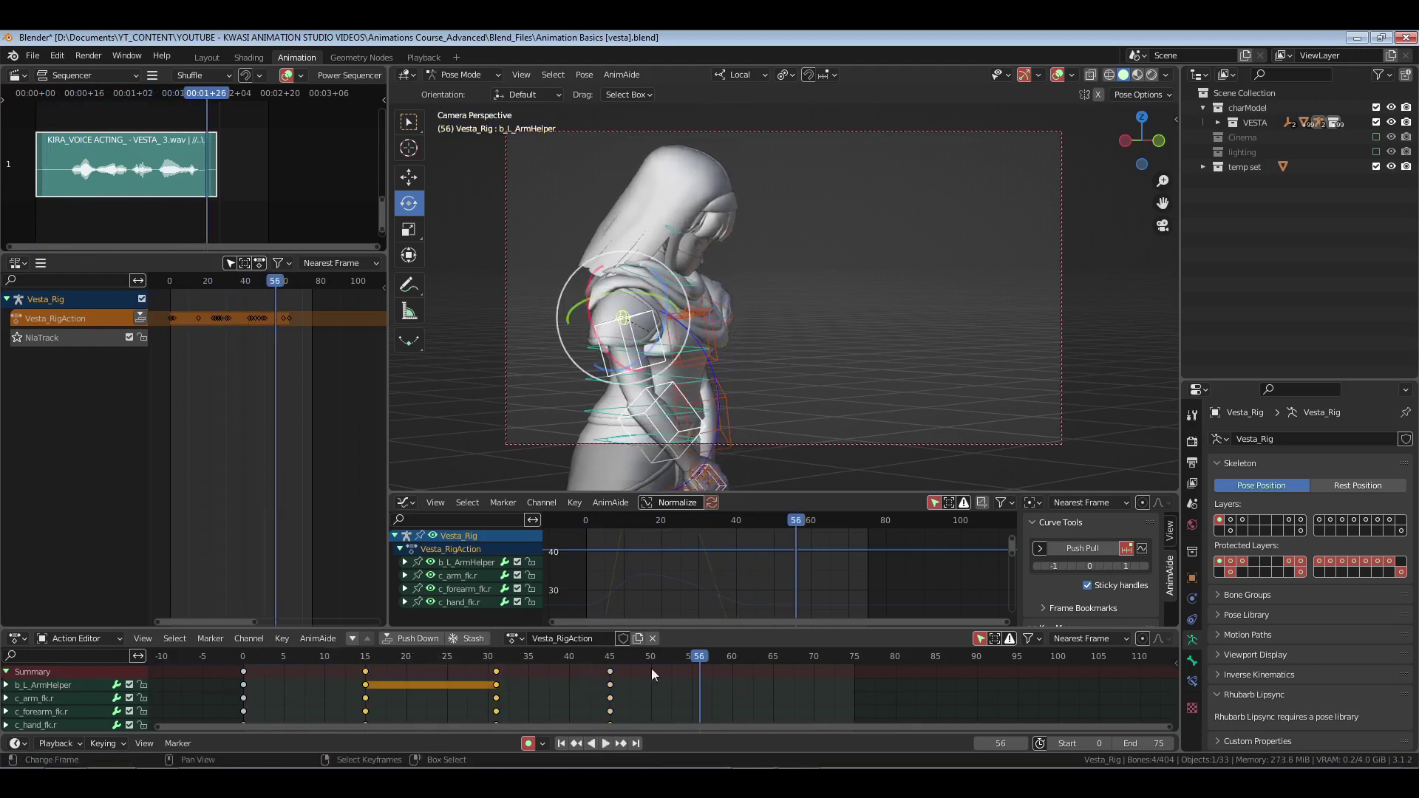
{"action": "key", "text": "x"}
{"action": "left_click", "coordinate": [322, 677]}
{"action": "key", "text": "shift+Left"}
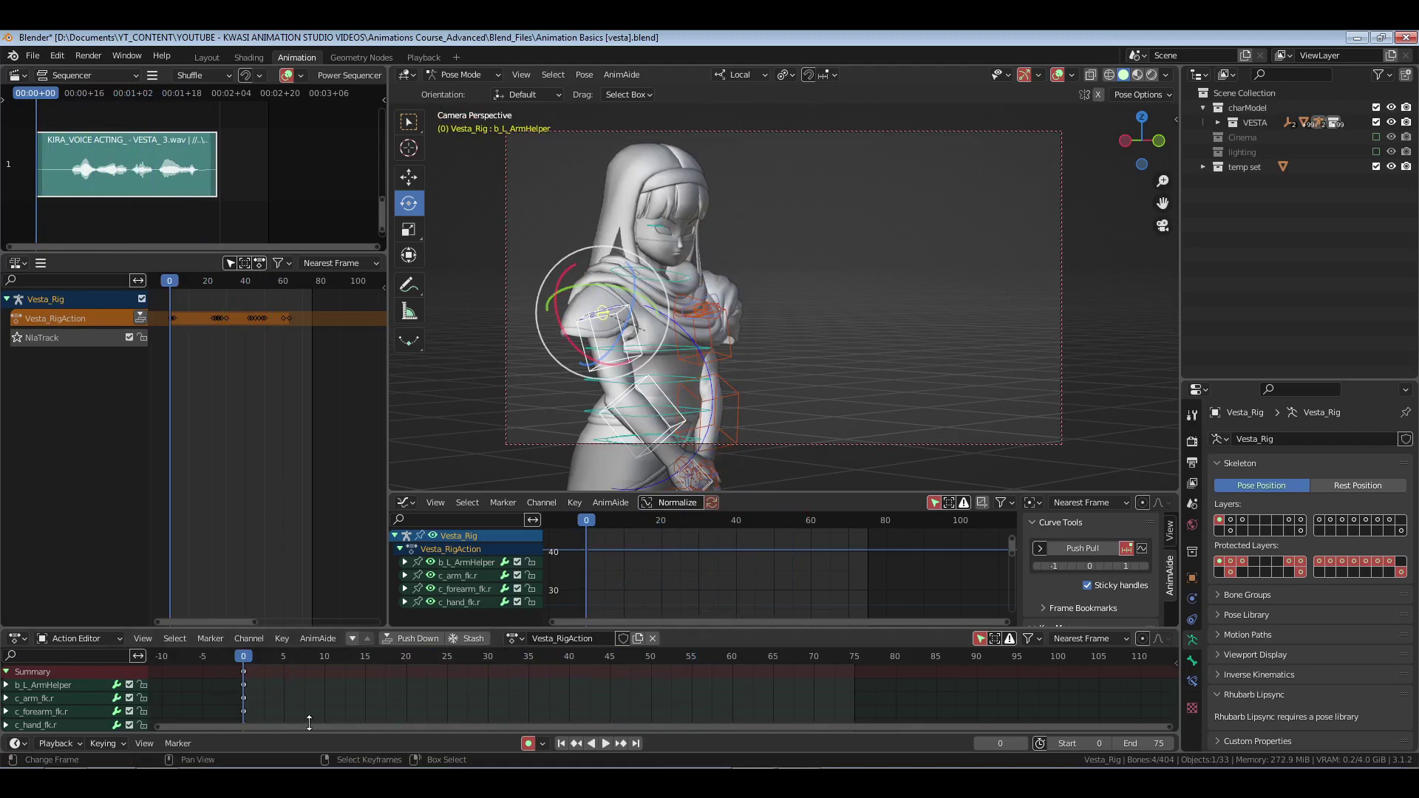
{"action": "key", "text": "alt+a"}
{"action": "key", "text": "ctrl+s"}
- Review the animation in the Playback workspace, and return to frame 0 in the Animation workspace
{"action": "left_click", "coordinate": [423, 58]}
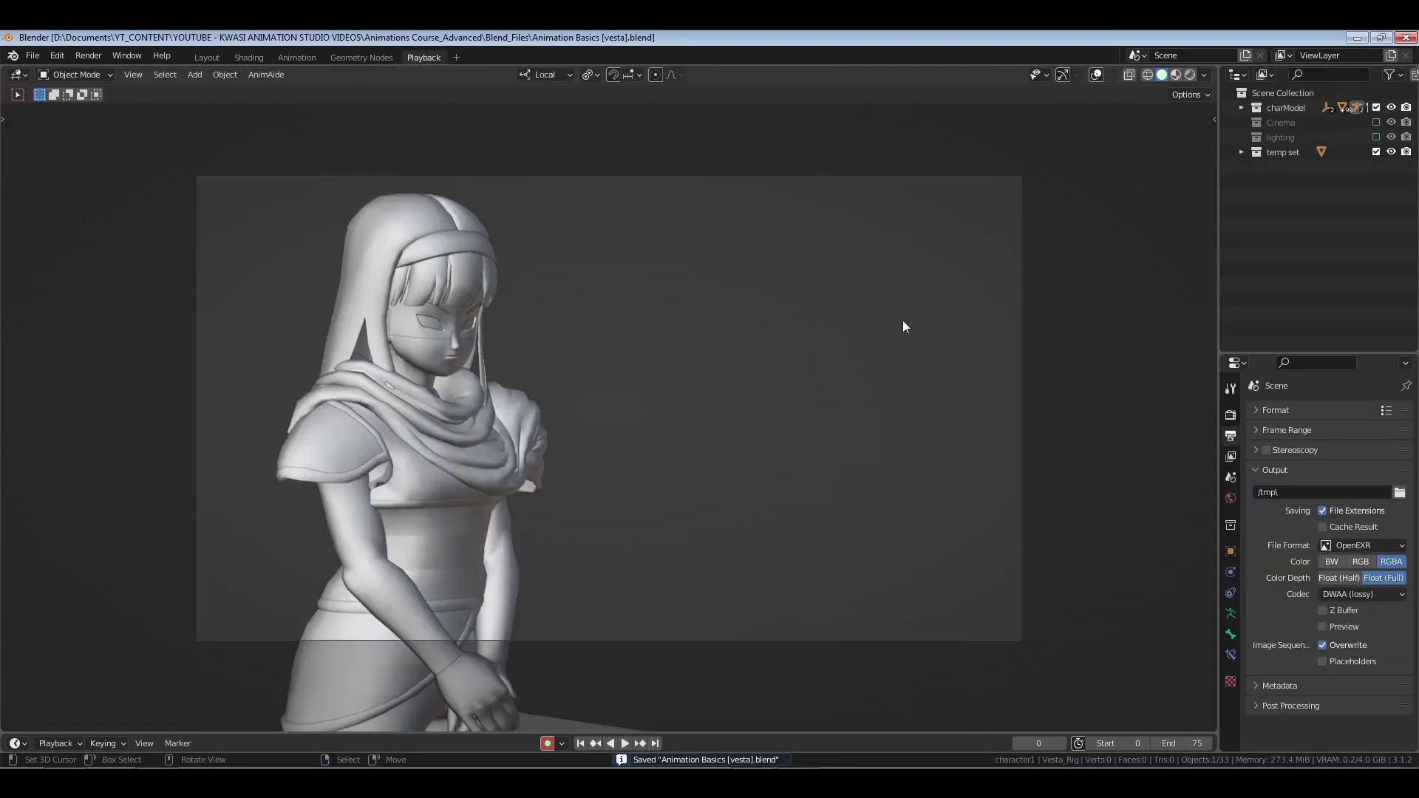
{"action": "key", "text": "space"}
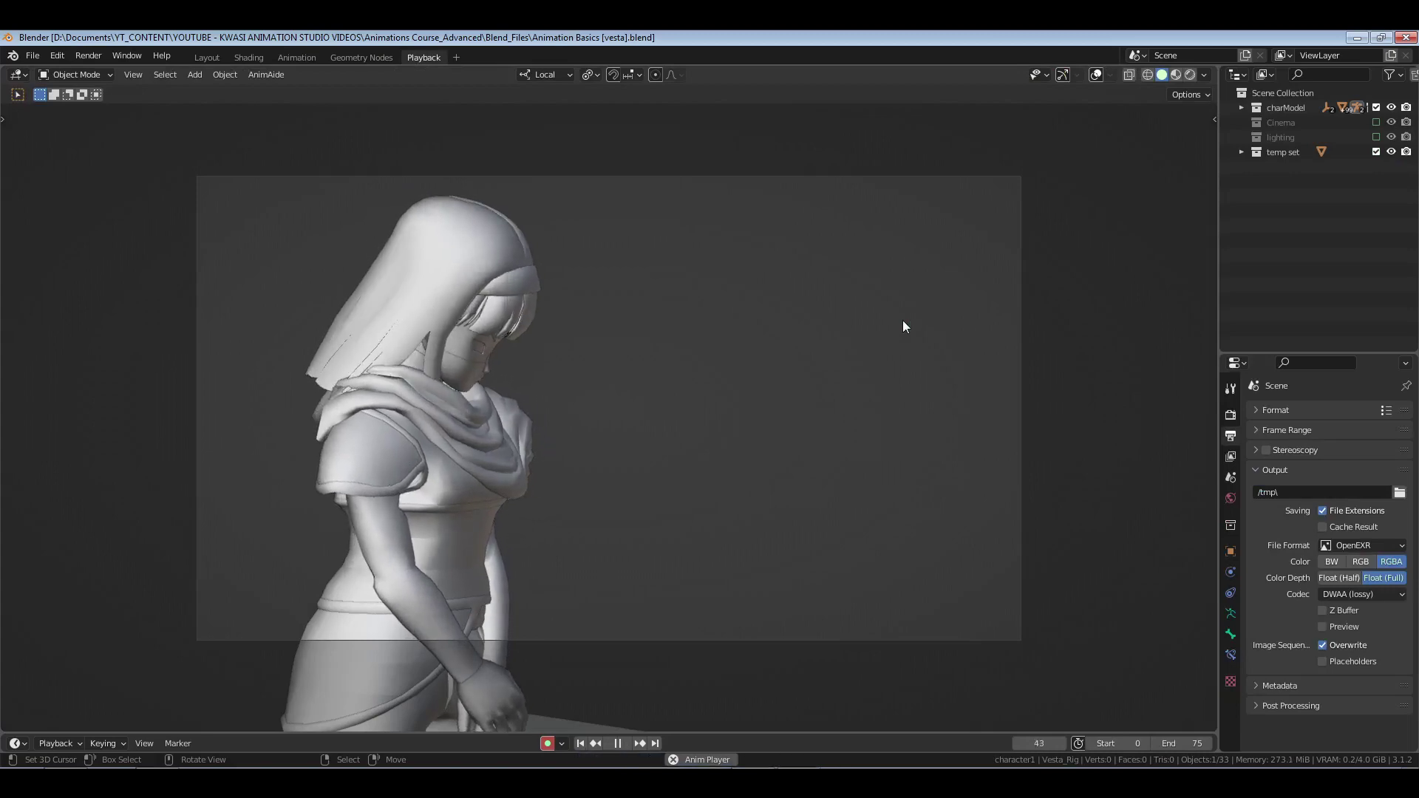
{"action": "key", "text": "space"}
{"action": "left_click", "coordinate": [305, 59]}
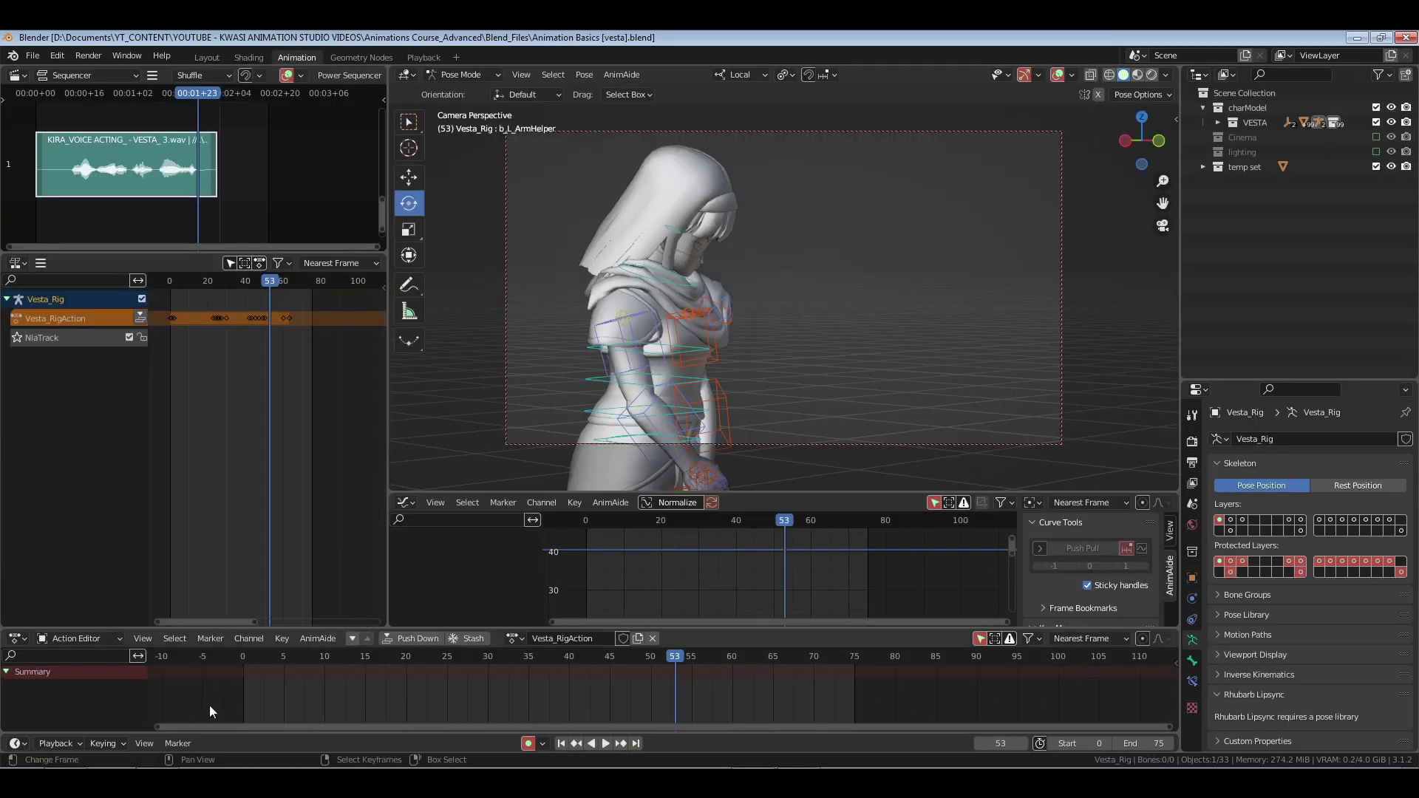
{"action": "key", "text": "shift+Left"}
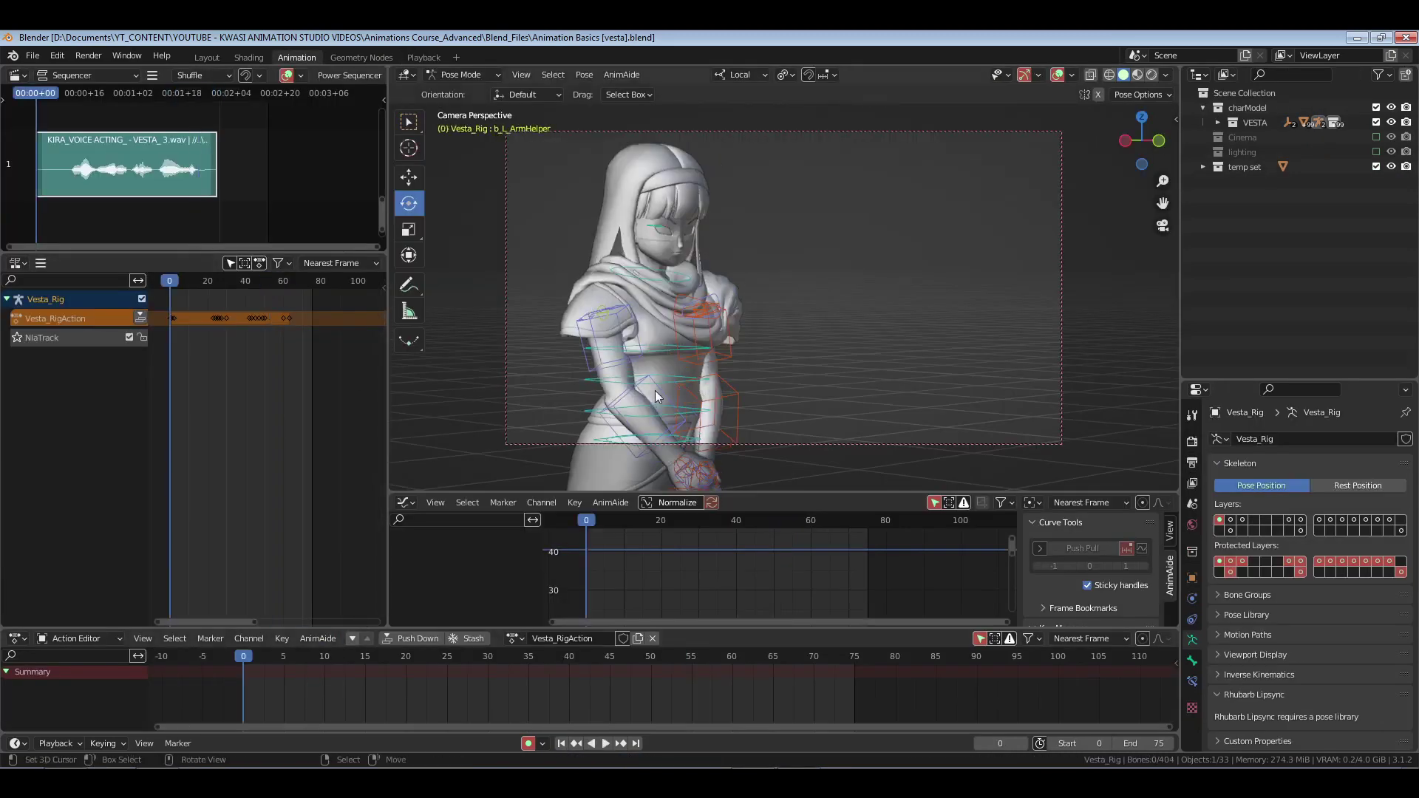
- Select the right forearm and hand bones and inspect the crossed hands up close
{"action": "left_click", "coordinate": [659, 390]}
{"action": "middle_click_drag", "start_coordinate": [662, 448], "coordinate": [689, 455]}
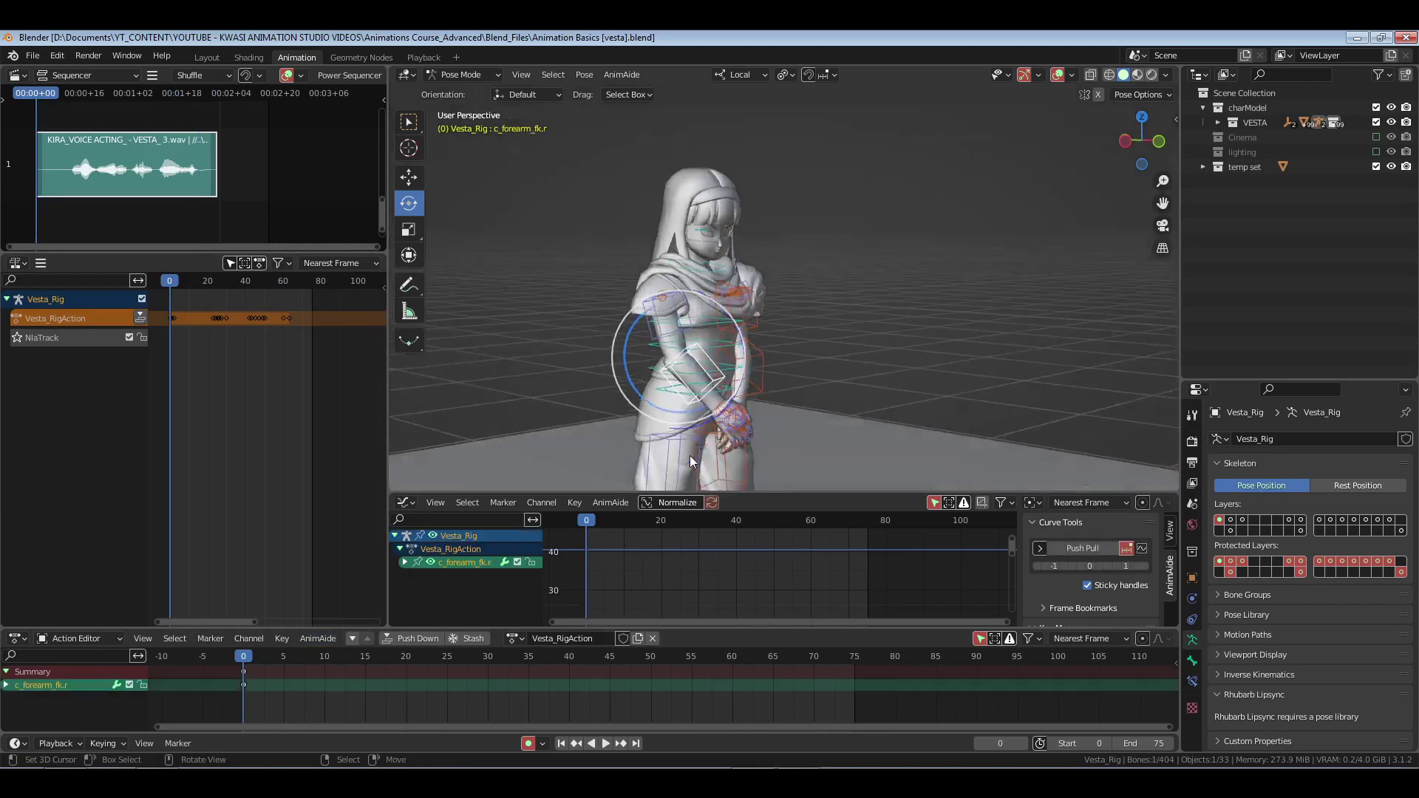
{"action": "scroll", "coordinate": [689, 456], "scroll_direction": "up", "scroll_amount": 6}
{"action": "middle_click_drag", "start_coordinate": [957, 414], "coordinate": [874, 296]}
{"action": "scroll", "coordinate": [918, 418], "scroll_direction": "up", "scroll_amount": 3}
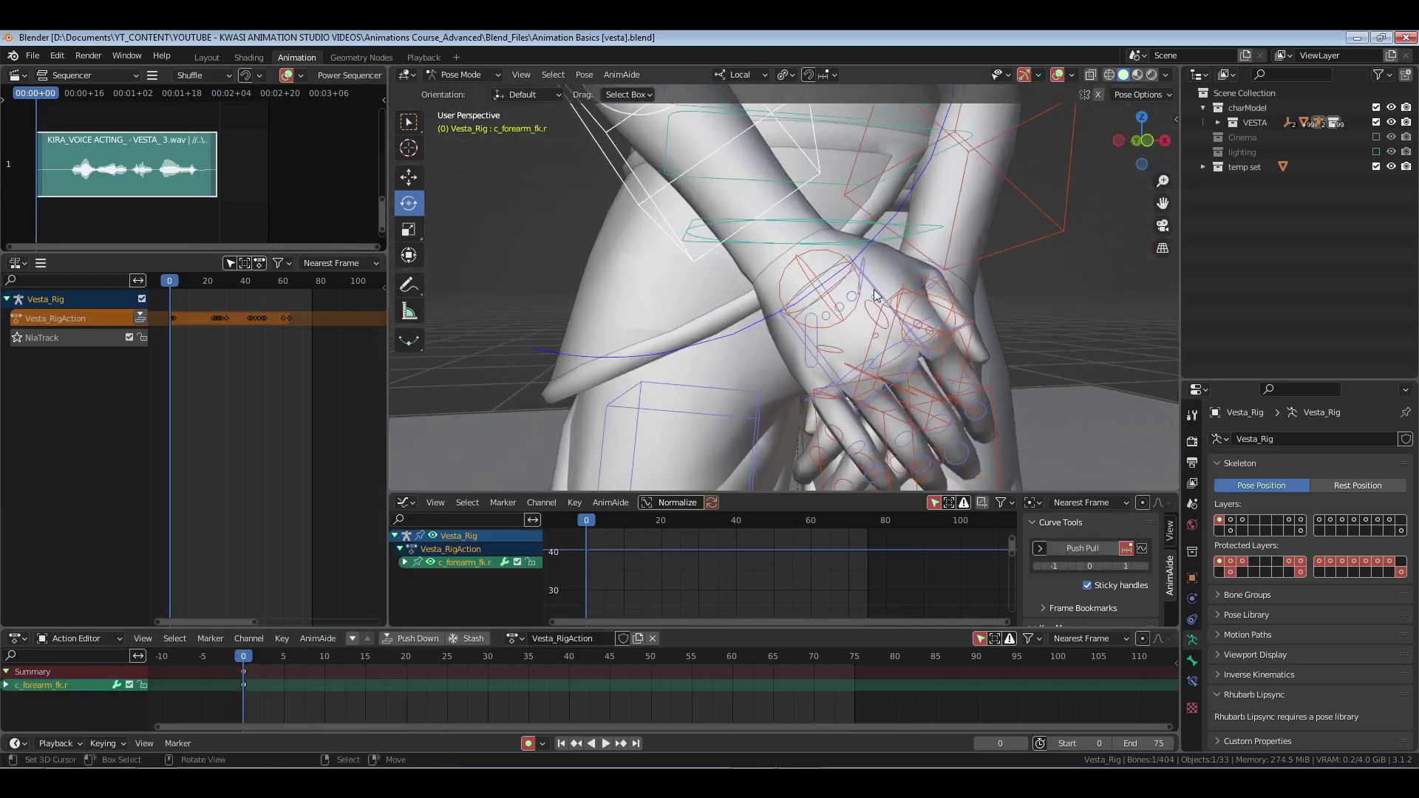
{"action": "left_click", "coordinate": [907, 283], "text": "shift"}
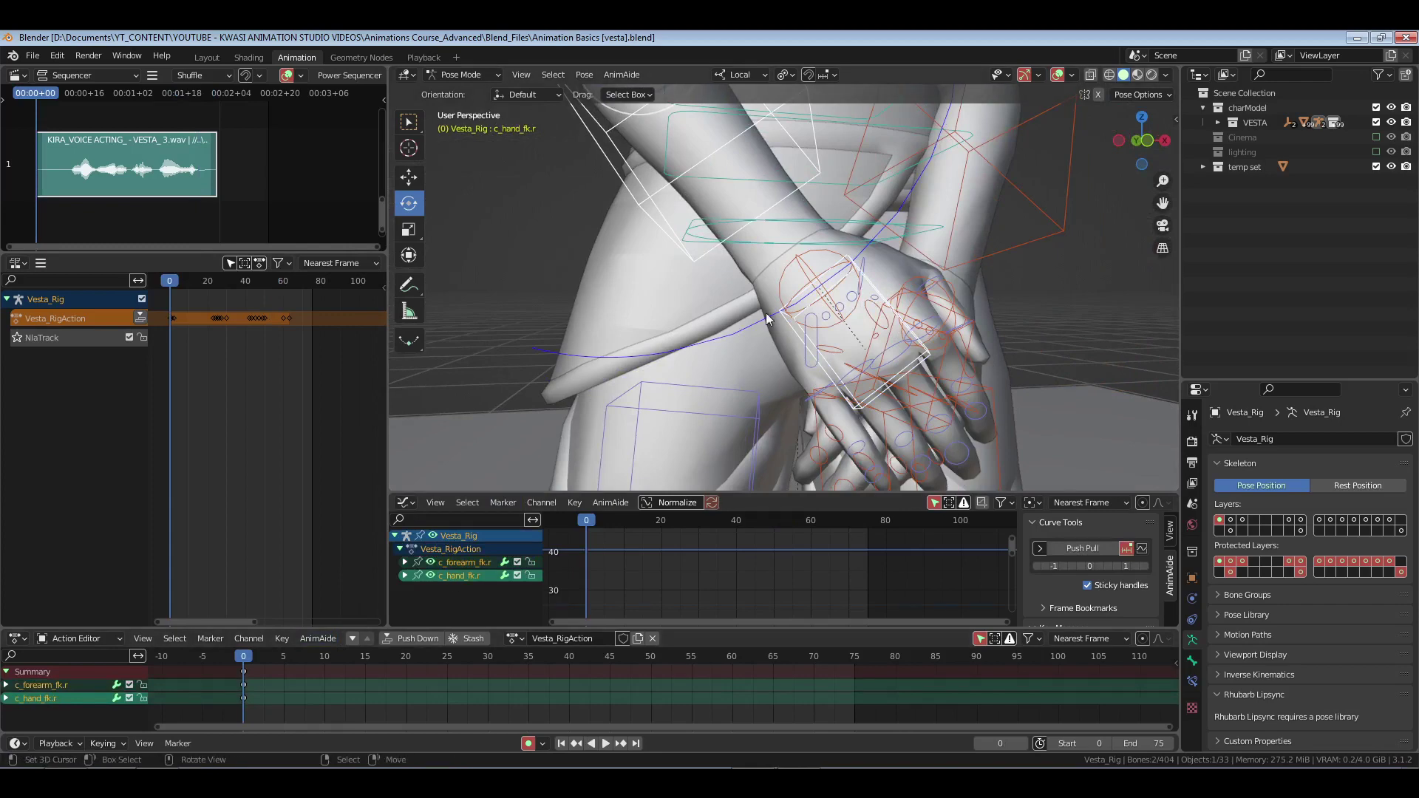
{"action": "key", "text": "KP_0"}
- Rotate the right forearm bone slightly at frame 17
{"action": "left_click_drag", "start_coordinate": [274, 690], "coordinate": [390, 675]}
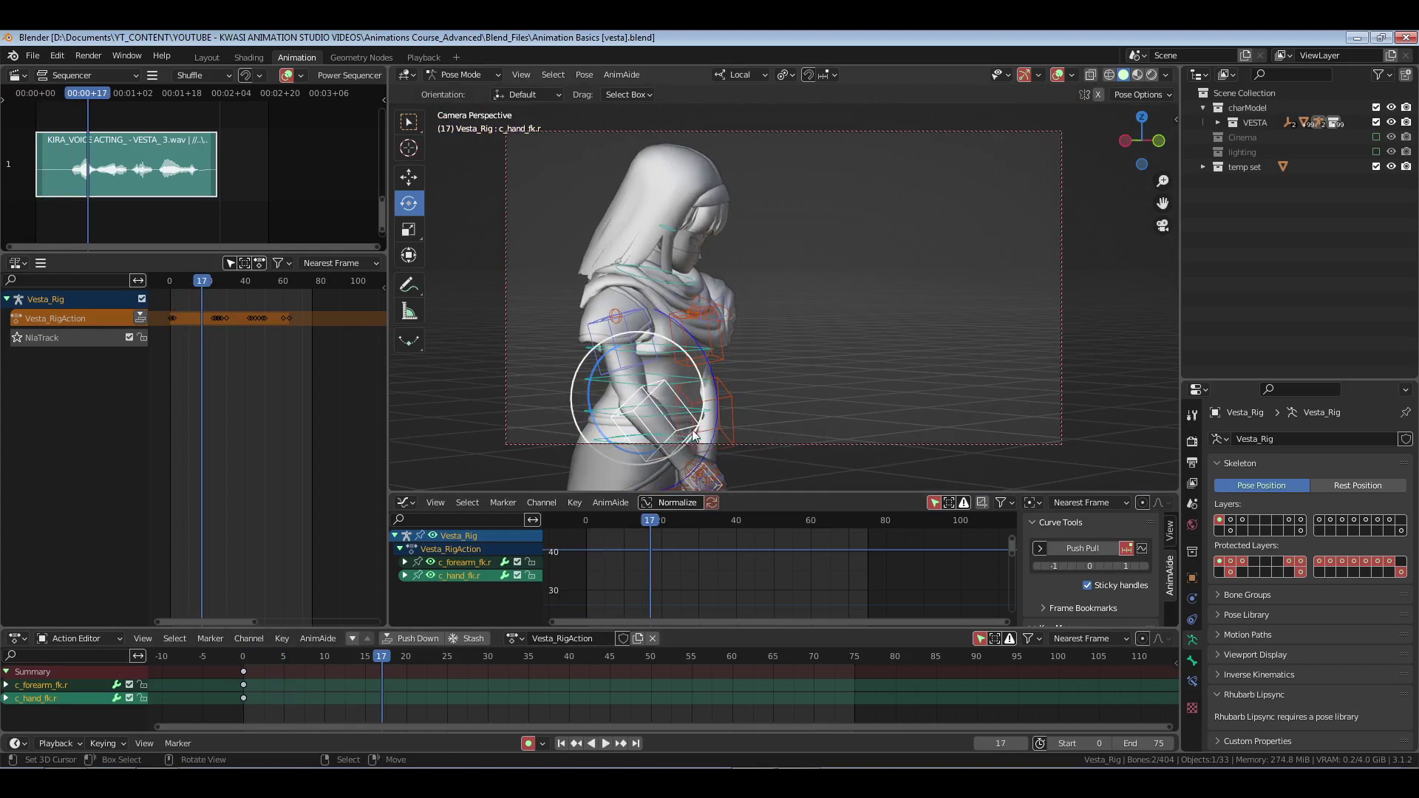
{"action": "left_click", "coordinate": [662, 417], "text": "shift"}
{"action": "left_click_drag", "start_coordinate": [606, 358], "coordinate": [589, 355]}
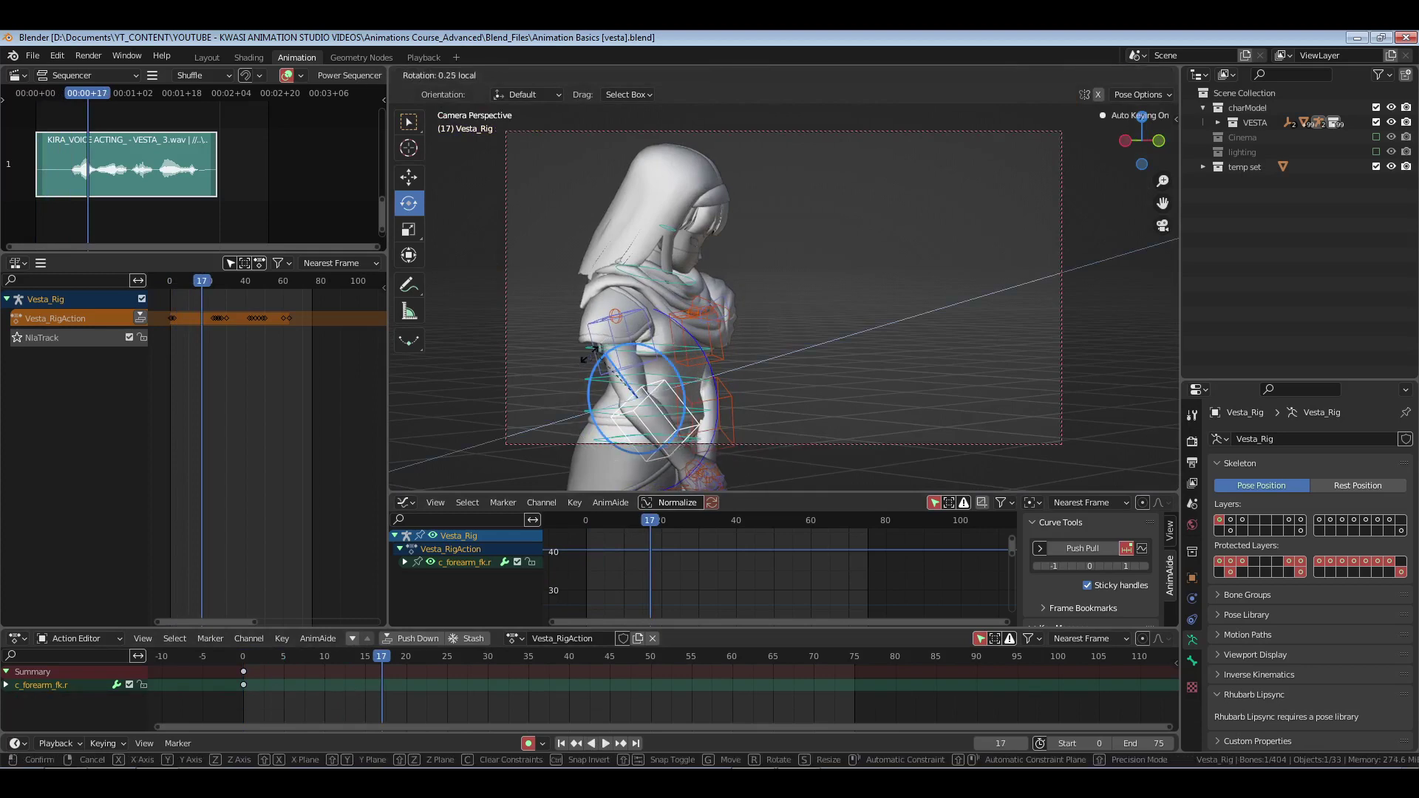
{"action": "left_click_drag", "start_coordinate": [568, 406], "coordinate": [576, 414]}
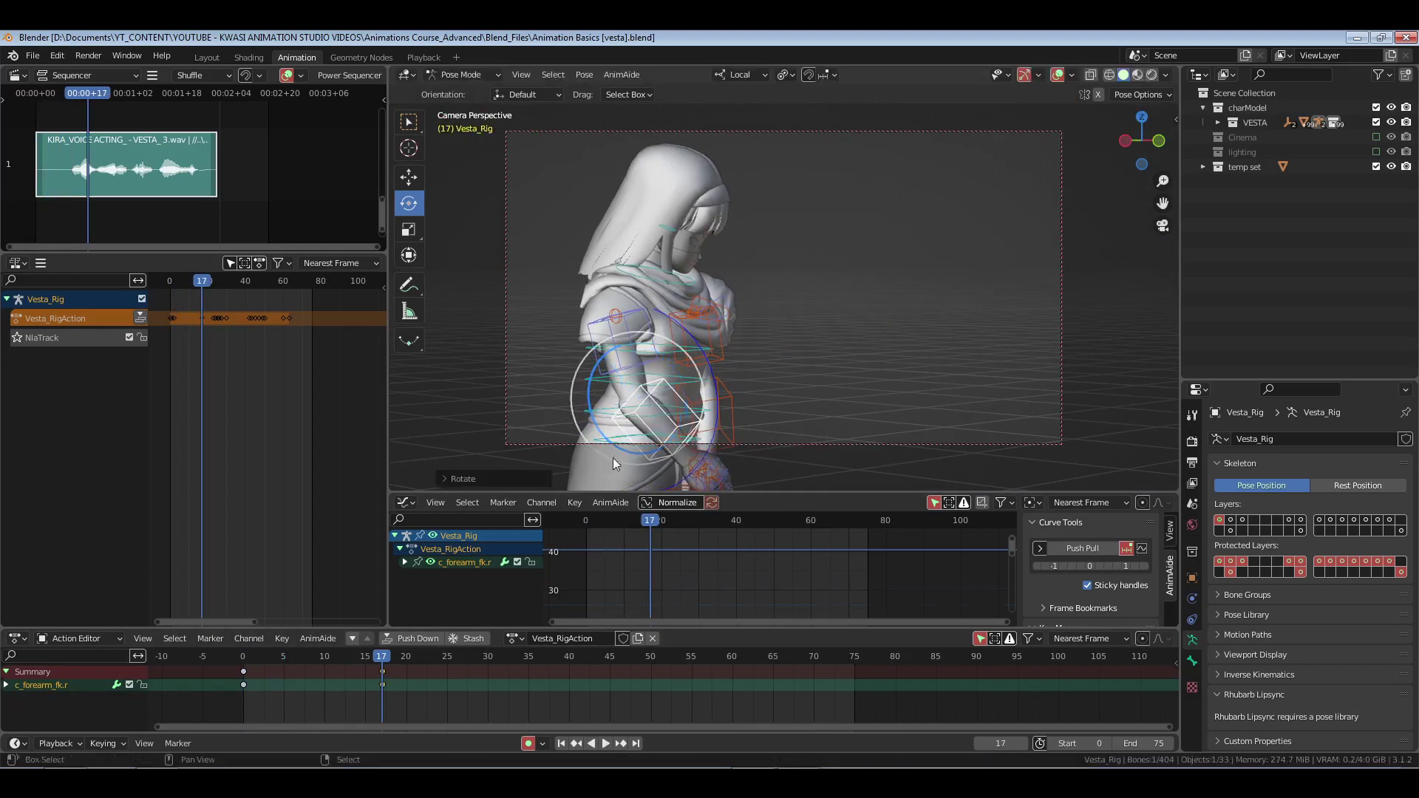
- Rotate the right upper arm bone about 5° around its local Y axis at frame 17
{"action": "left_click", "coordinate": [641, 338]}
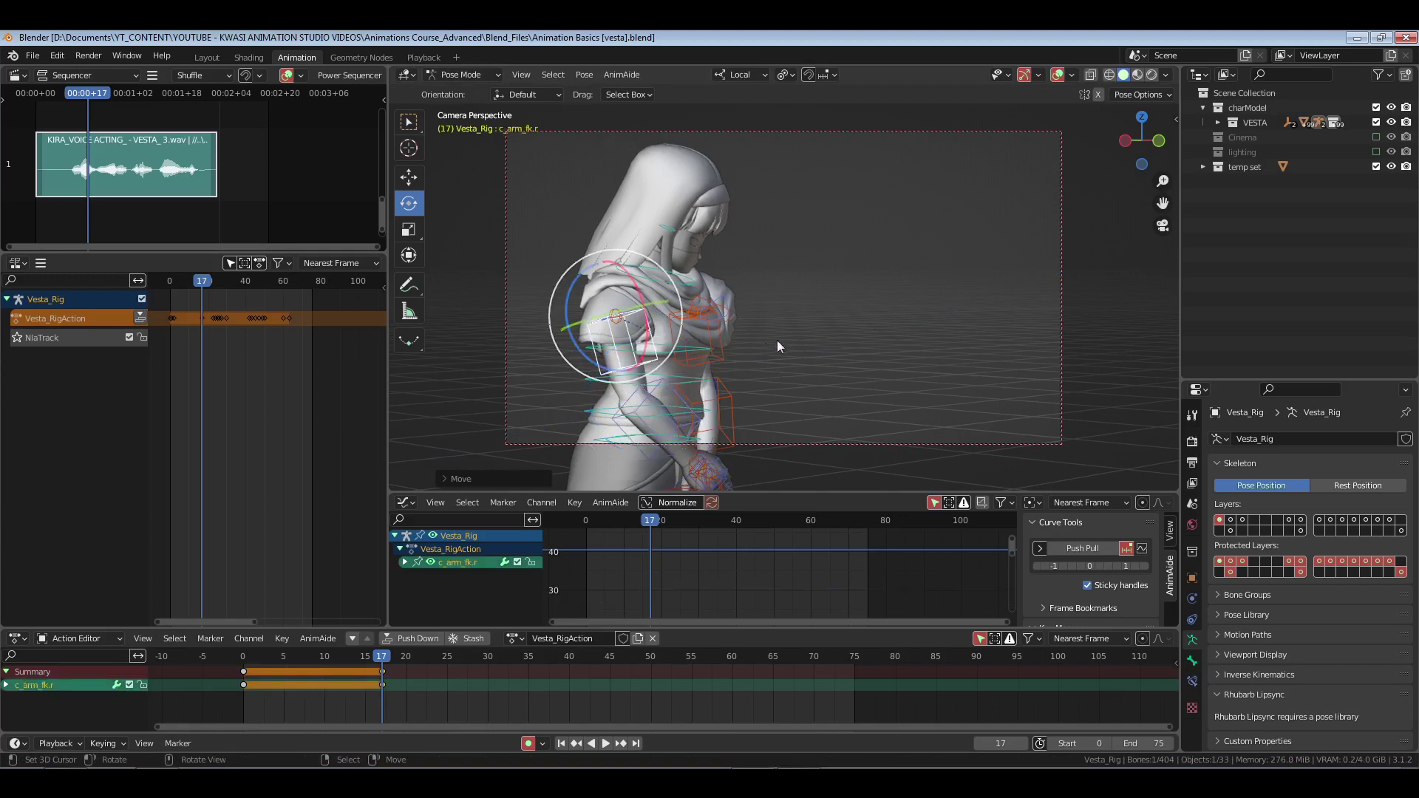
{"action": "key", "text": "r"}
{"action": "key", "text": "y"}
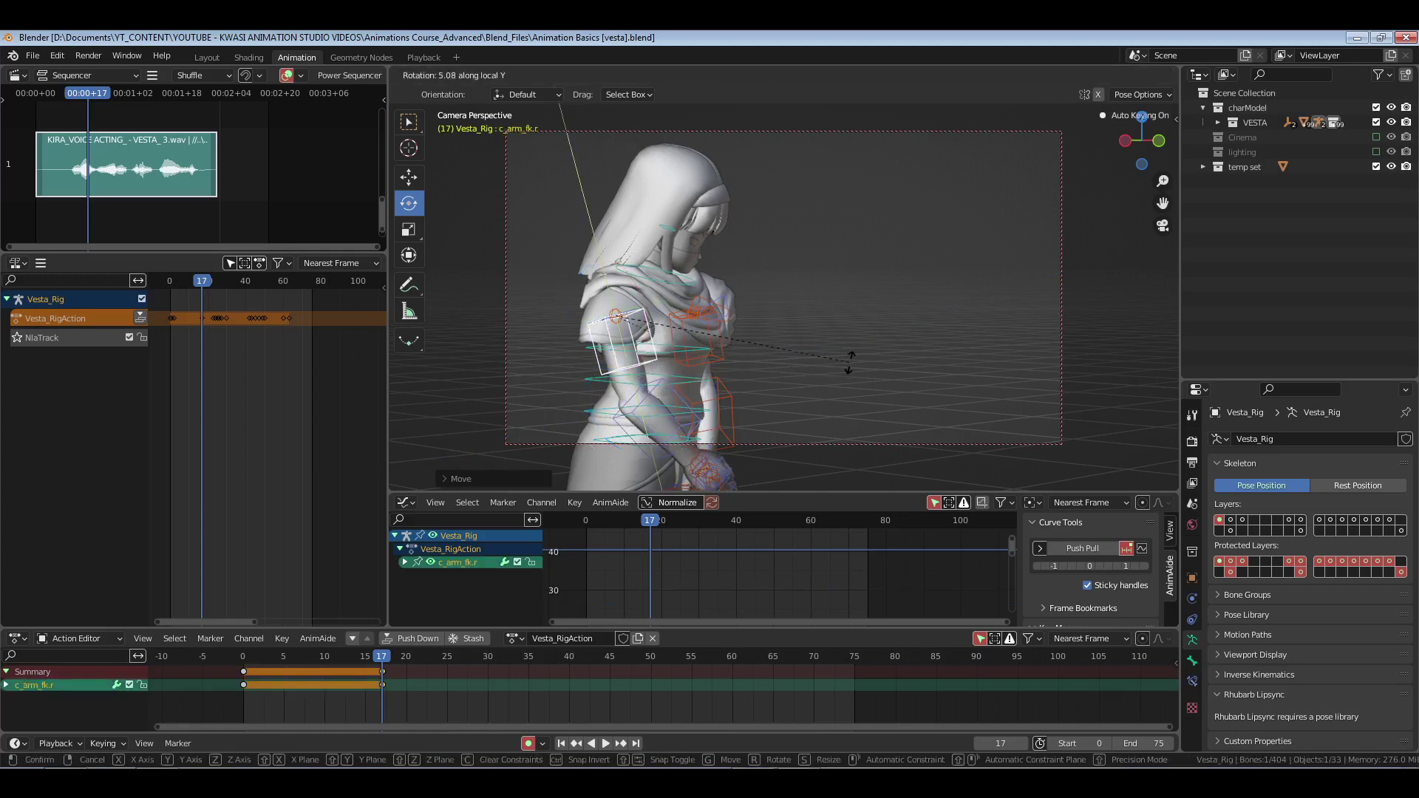
{"action": "left_click", "coordinate": [848, 362]}
{"action": "key", "text": "KP_0"}
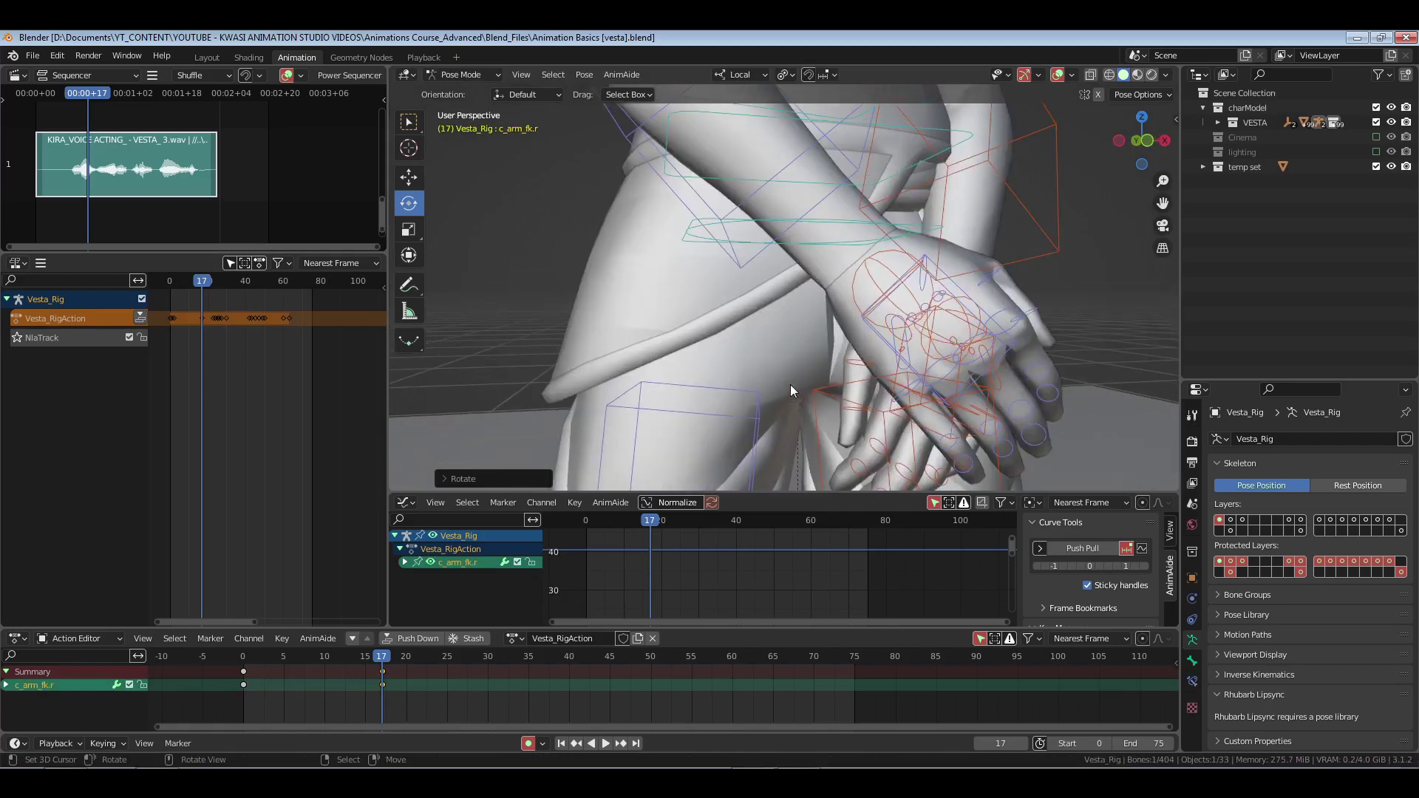
- Trackball-rotate the right hand bone by about -15° and -16° at frame 17 to adjust the wrist
{"action": "right_click", "coordinate": [960, 288]}
{"action": "middle_click_drag", "start_coordinate": [959, 288], "coordinate": [804, 237]}
{"action": "mouse_move", "coordinate": [804, 236]}
{"action": "left_mouse_down"}
{"action": "mouse_move", "coordinate": [789, 238]}
{"action": "mouse_move", "coordinate": [798, 261]}
{"action": "mouse_move", "coordinate": [784, 245]}
{"action": "left_mouse_up"}
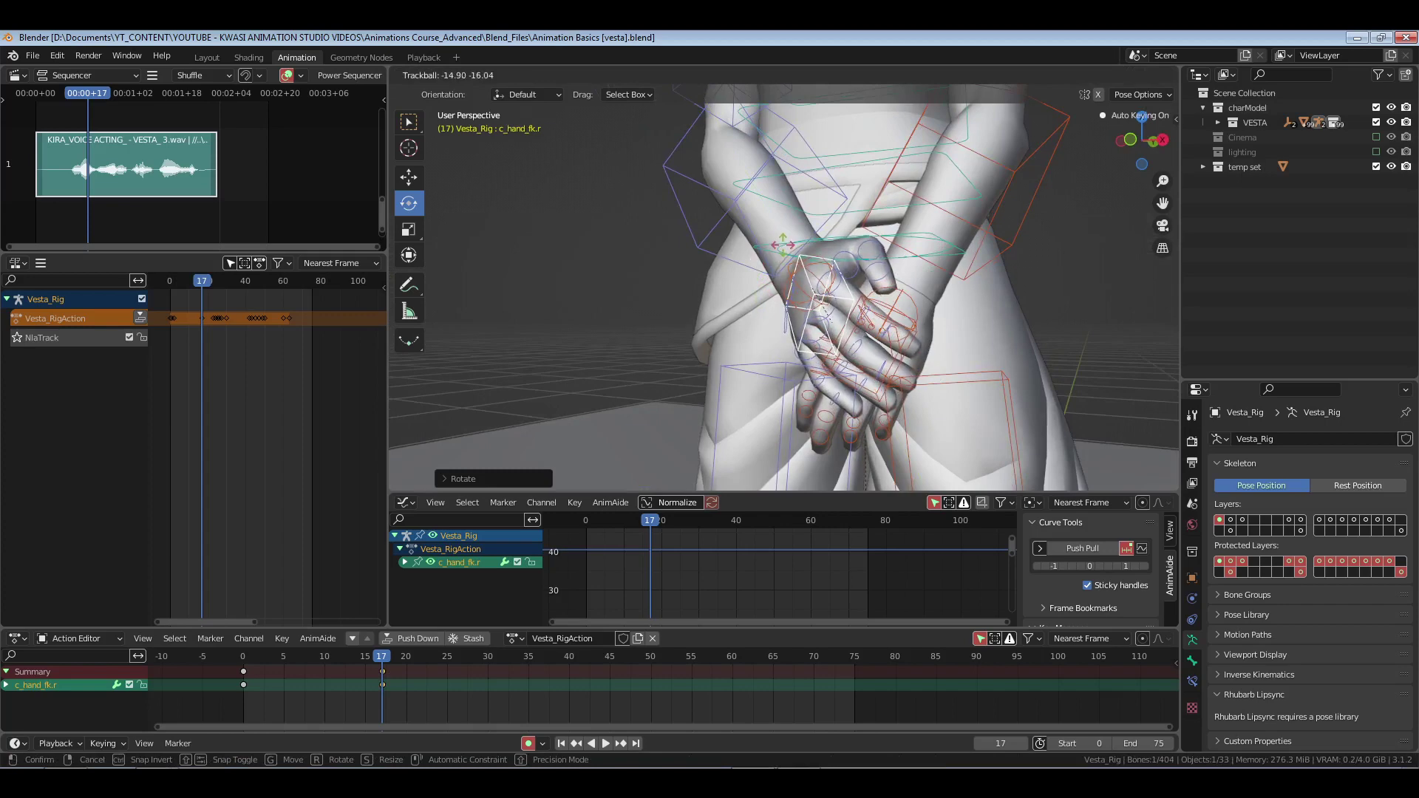
{"action": "key", "text": "Return"}
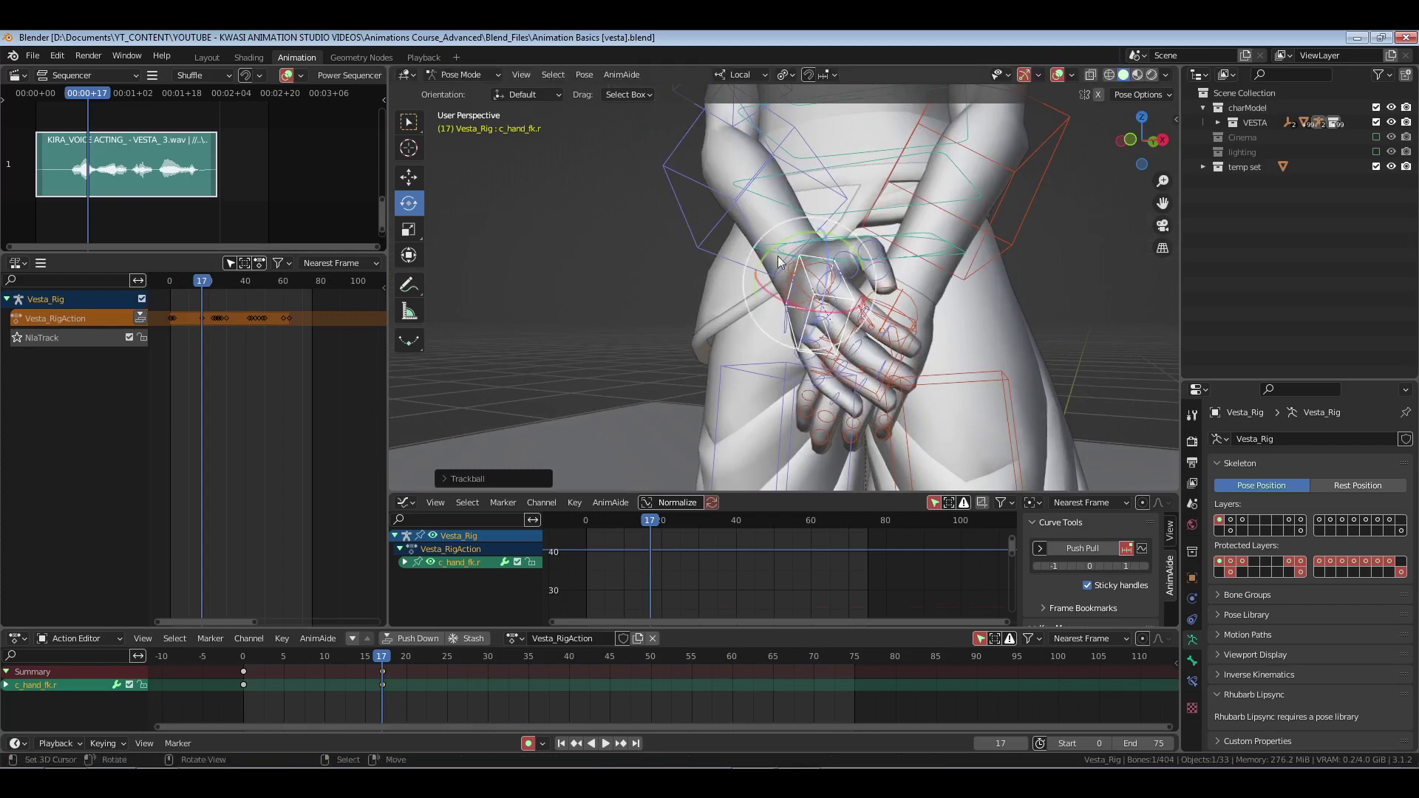
- Select the right upper arm, forearm and hand bones together and insert keyframes for them at frame 30
{"action": "left_click", "coordinate": [711, 229], "text": "shift"}
{"action": "middle_click_drag", "start_coordinate": [706, 176], "coordinate": [733, 306], "text": "shift"}
{"action": "left_click", "coordinate": [755, 260], "text": "shift"}
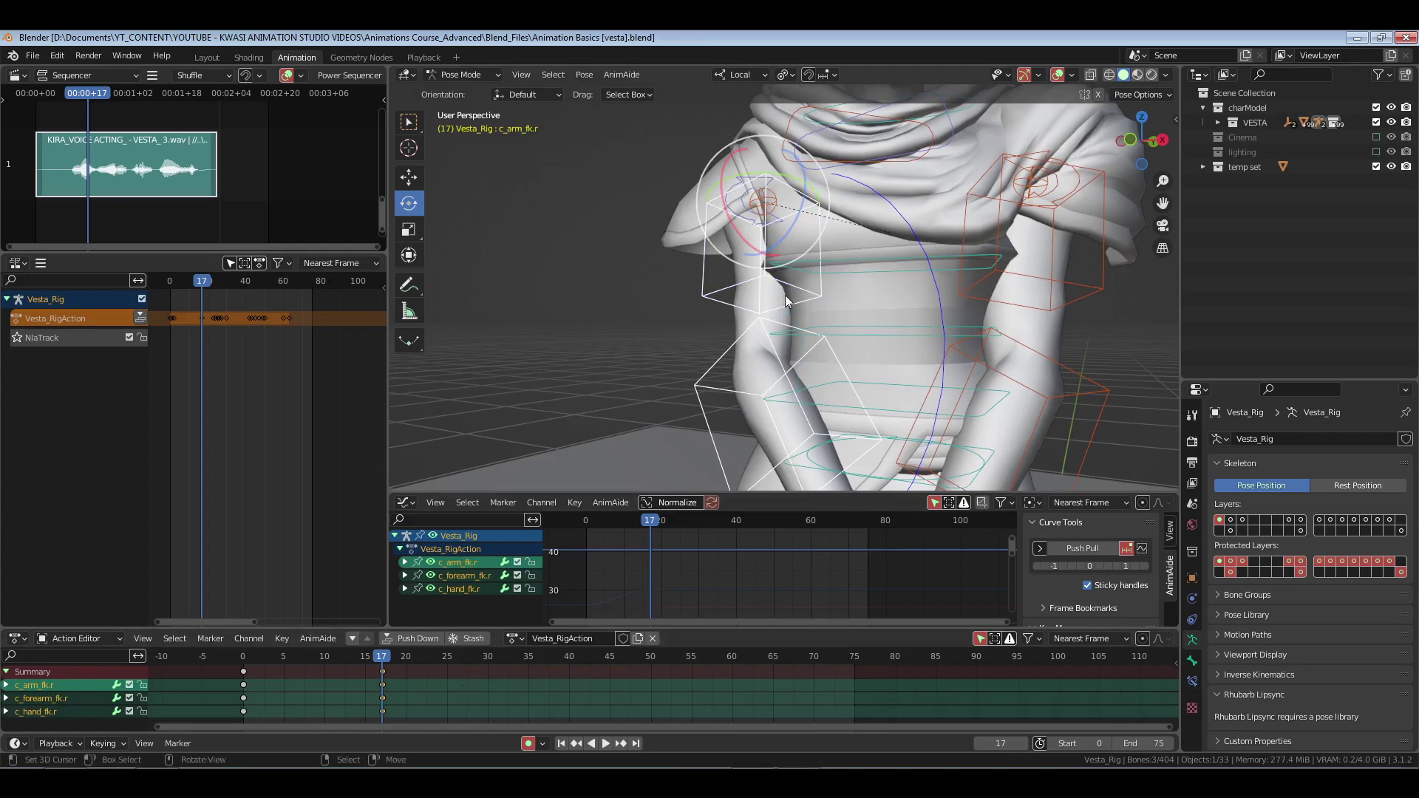
{"action": "key", "text": "KP_0"}
{"action": "key", "text": "shift+Left"}
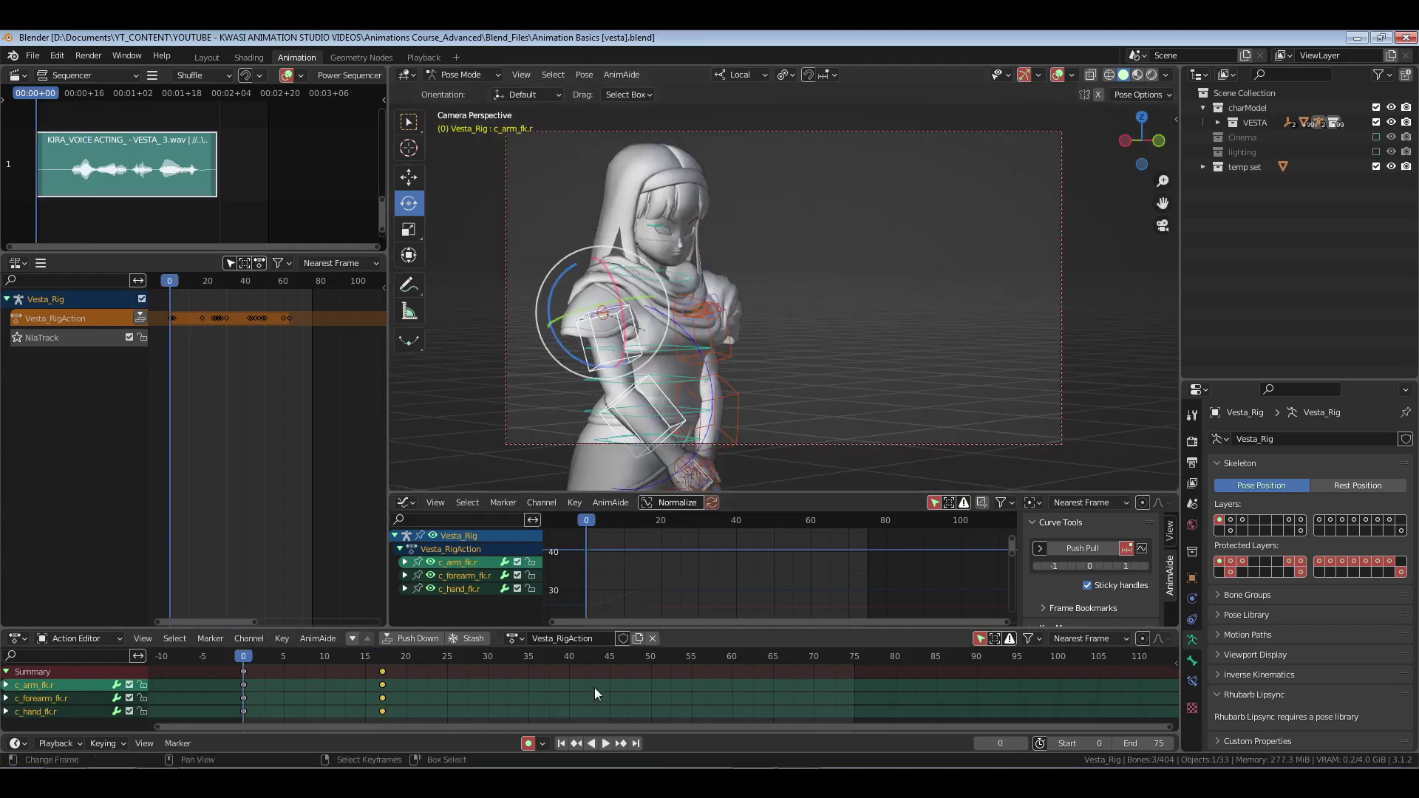
{"action": "key", "text": "space"}
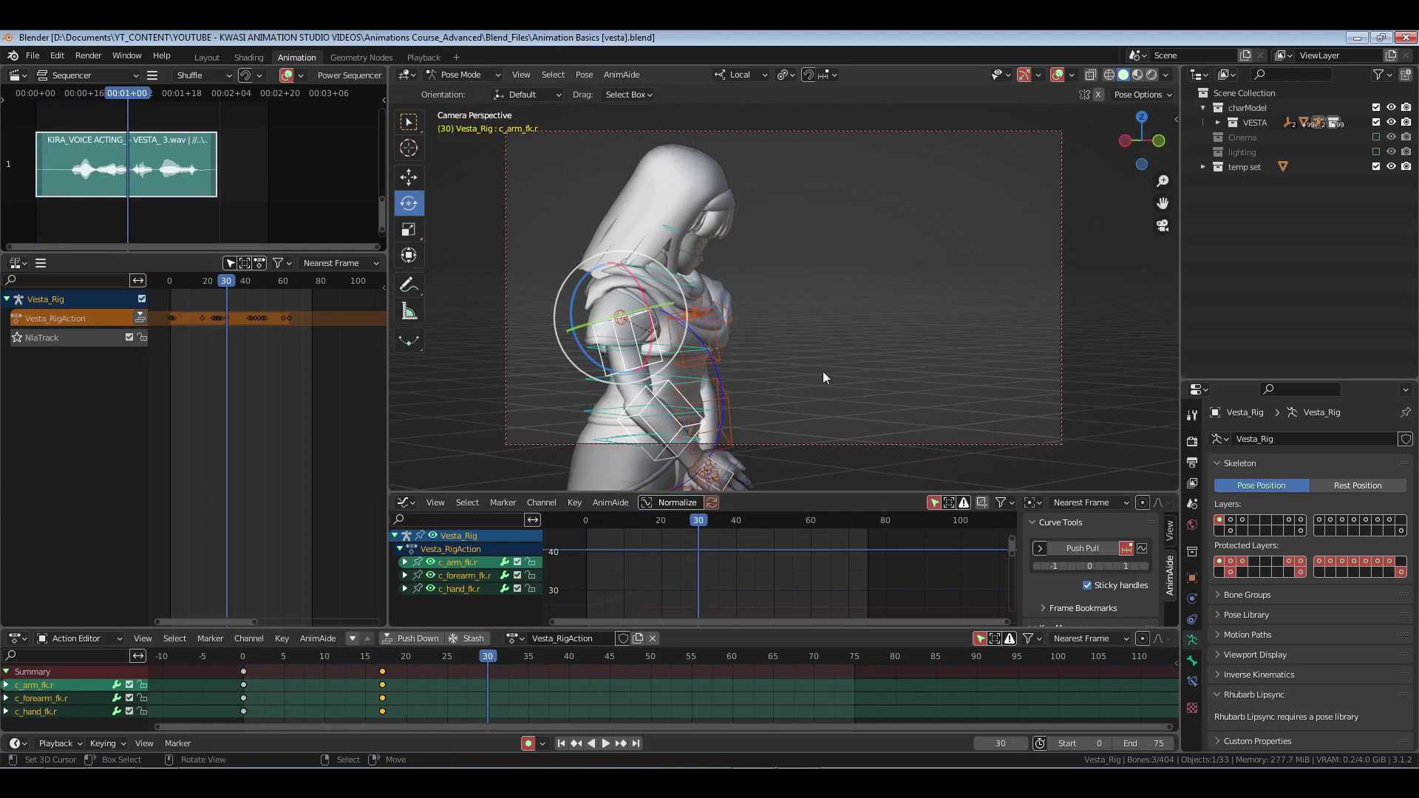
{"action": "key", "text": "i"}
- Copy the right arm bones' frame 0 keyframes to frame 52
{"action": "key", "text": "space"}
{"action": "key", "text": "space"}
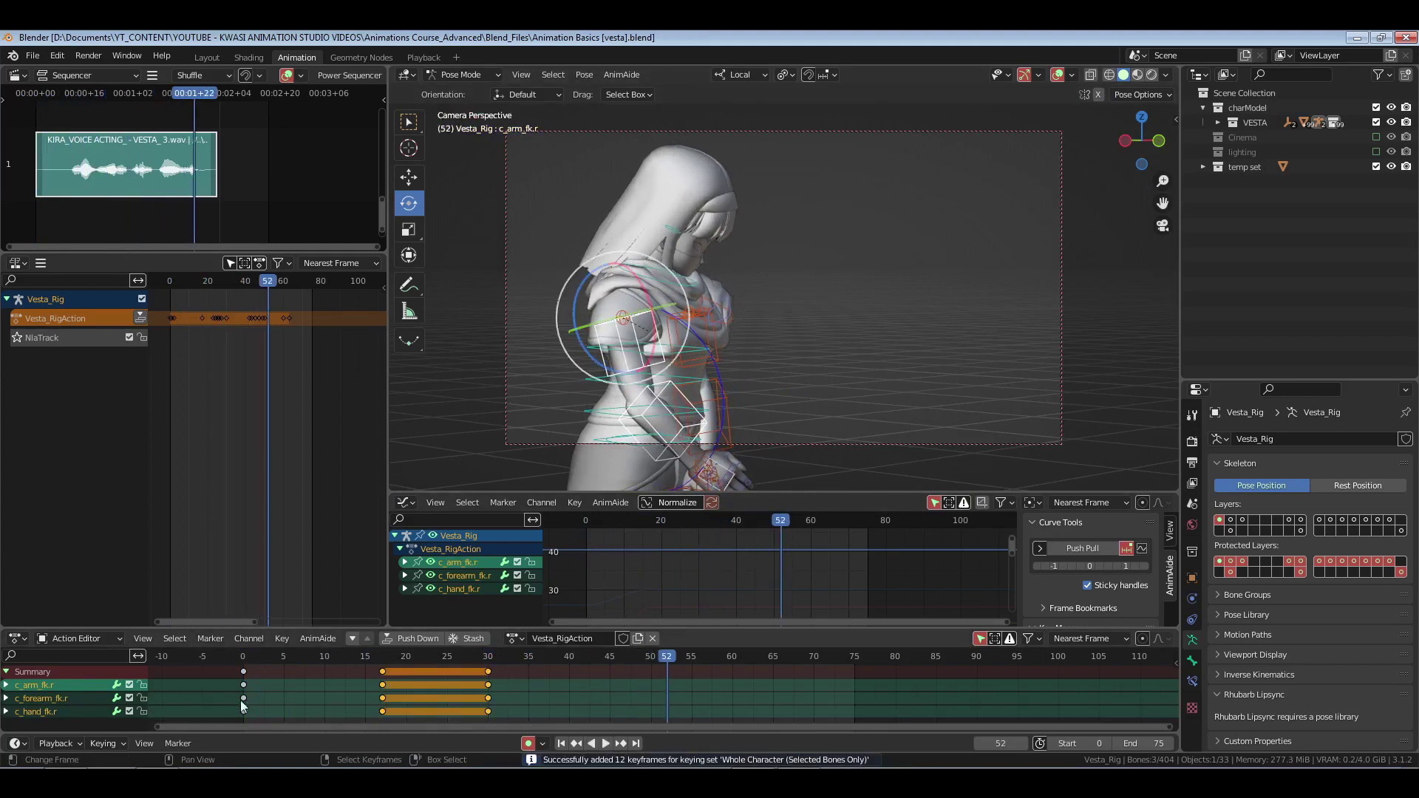
{"action": "left_click", "coordinate": [244, 671]}
{"action": "key", "text": "ctrl+c"}
{"action": "key", "text": "ctrl+v"}
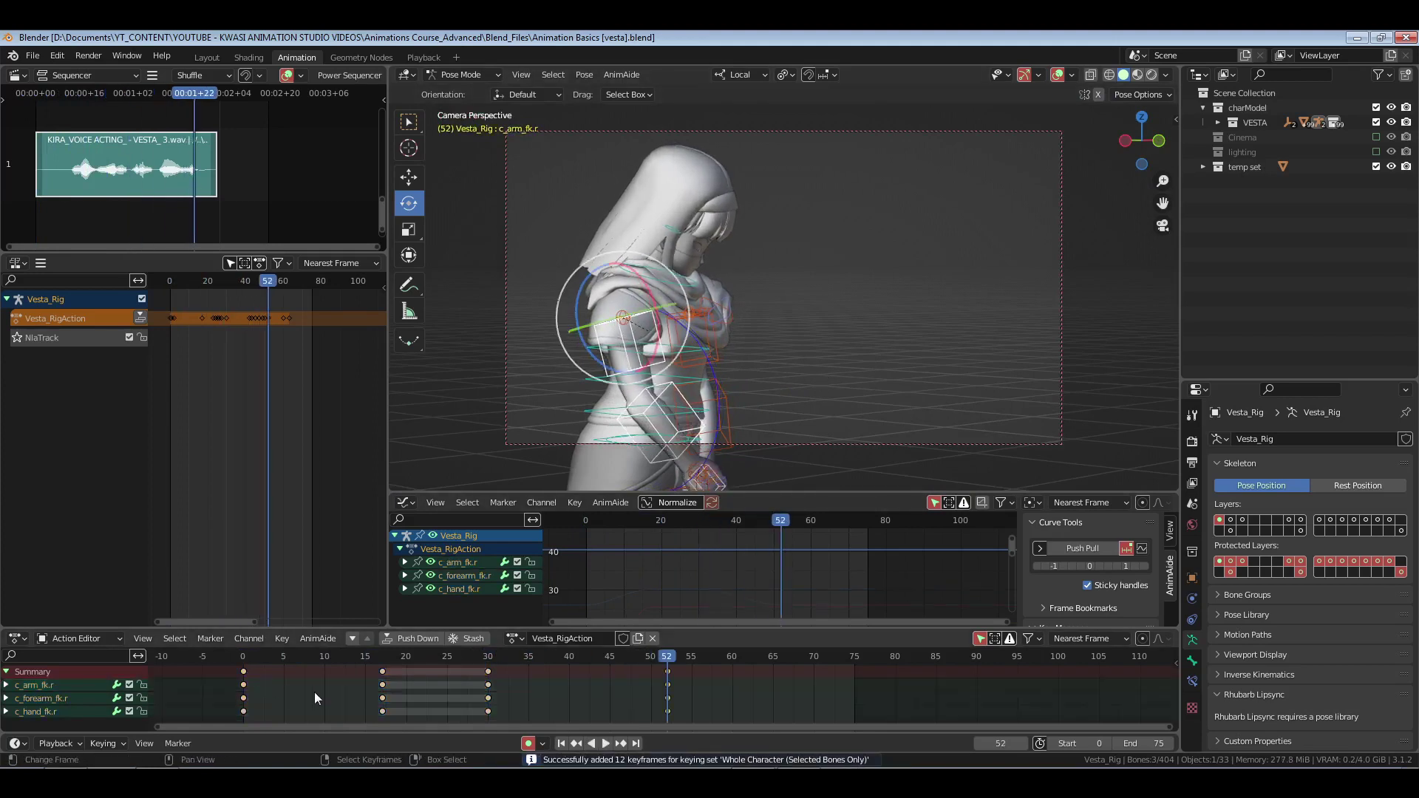
- Smooth the curves of all the right arm bones' keyframes with the Smooth curve tool
{"action": "key", "text": "a"}
{"action": "left_click", "coordinate": [222, 656]}
{"action": "key", "text": "a"}
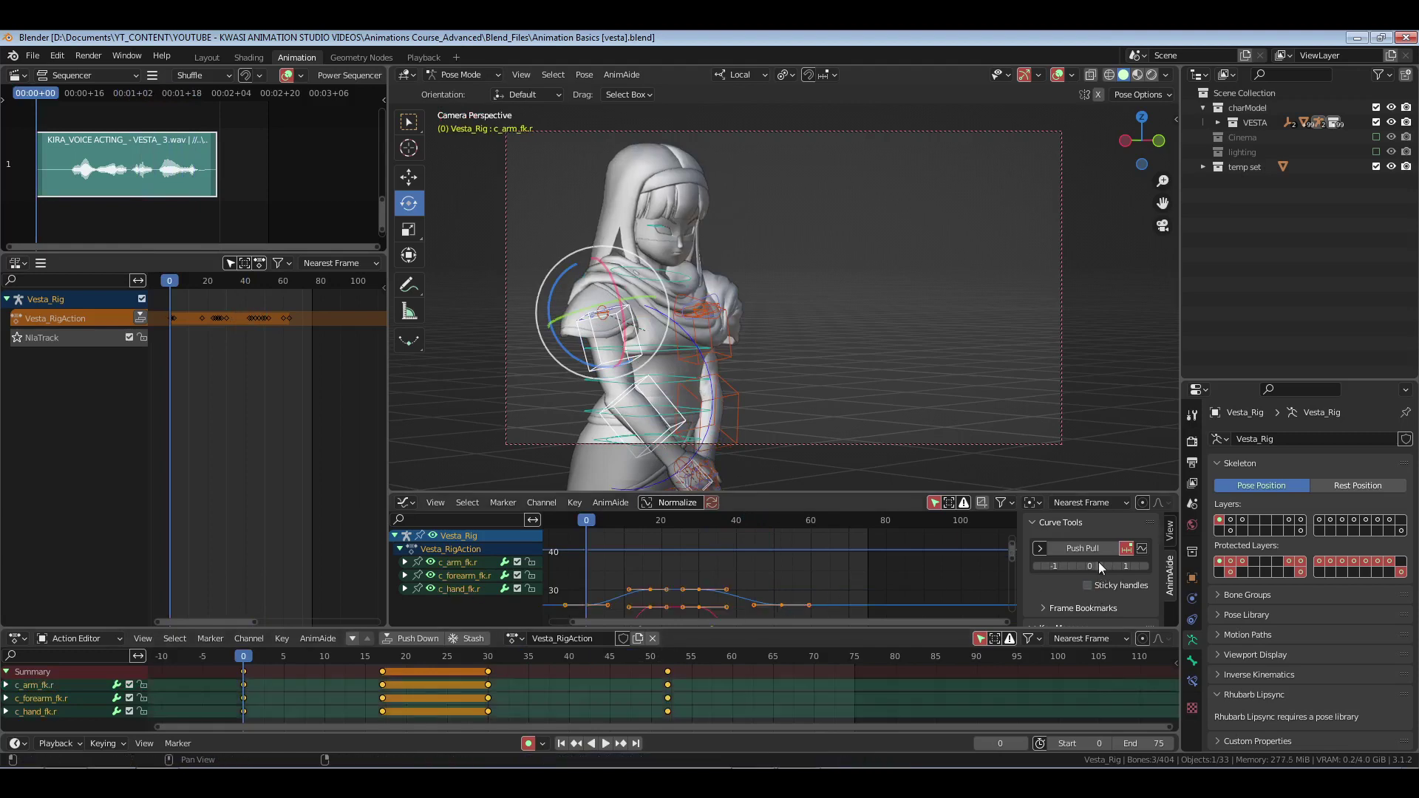
{"action": "left_click", "coordinate": [1145, 549]}
{"action": "left_click", "coordinate": [1182, 287]}
{"action": "left_click_drag", "start_coordinate": [1111, 567], "coordinate": [1115, 567]}
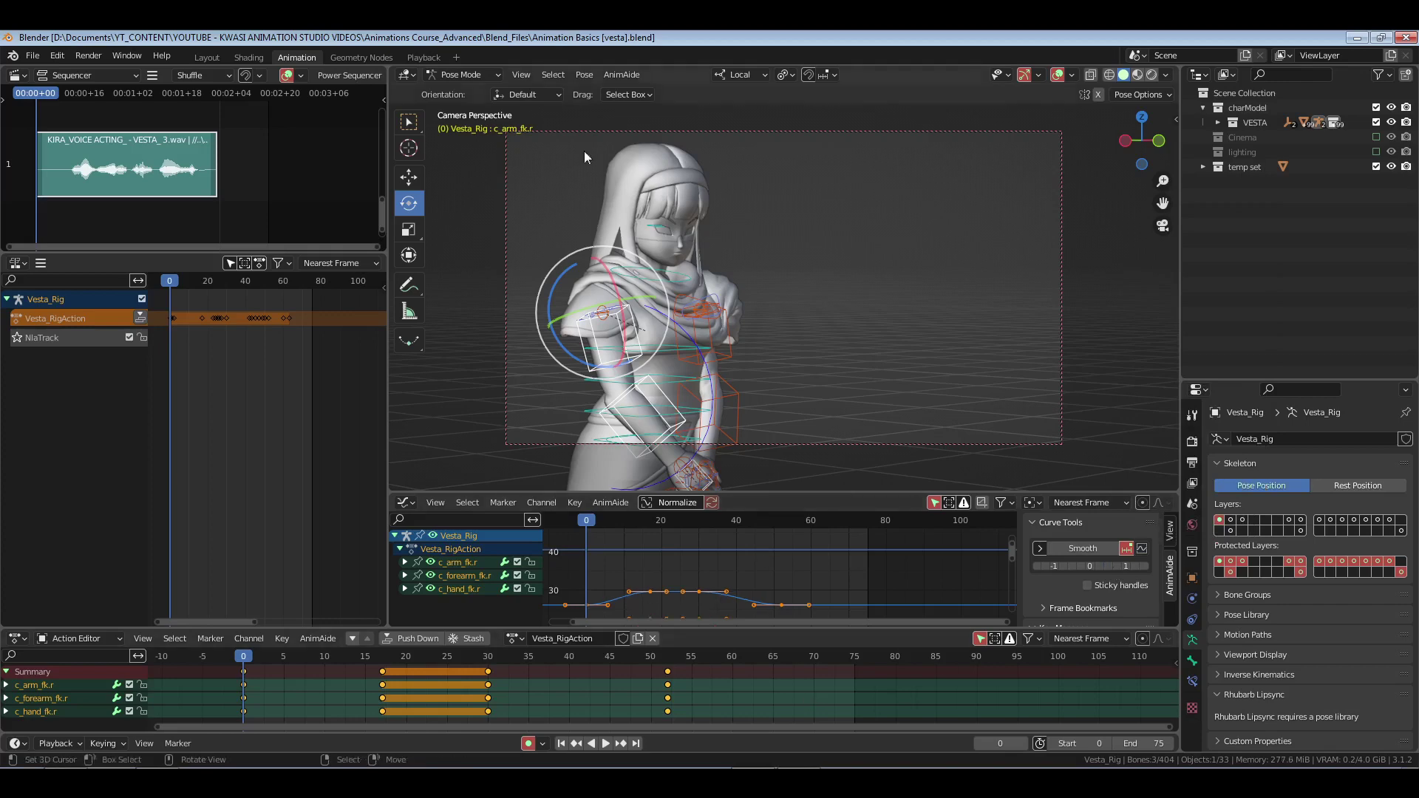
- Save the file and review the arm motion in the Playback workspace before going back to the Animation workspace
{"action": "left_click", "coordinate": [424, 58]}
{"action": "key", "text": "ctrl+s"}
{"action": "key", "text": "space"}
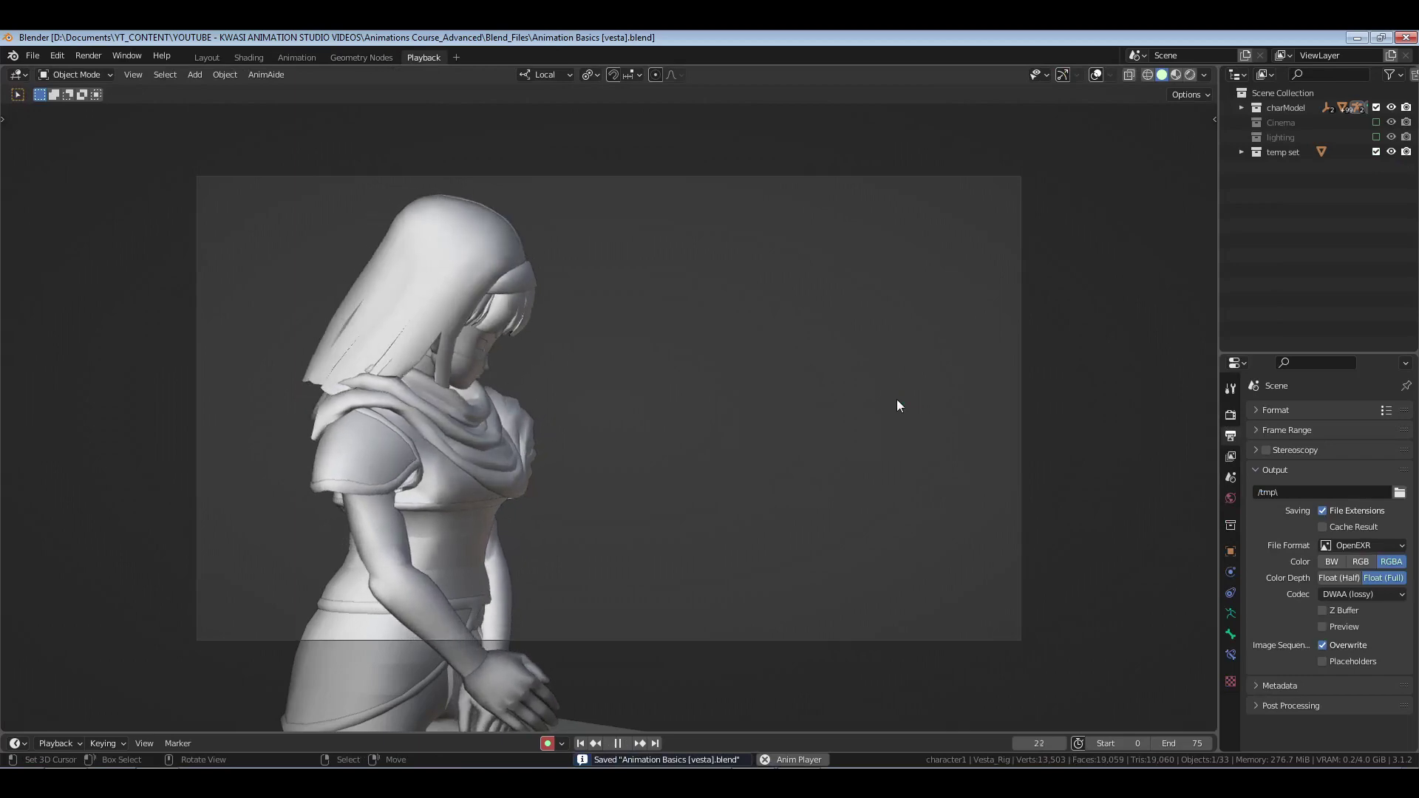
{"action": "key", "text": "space"}
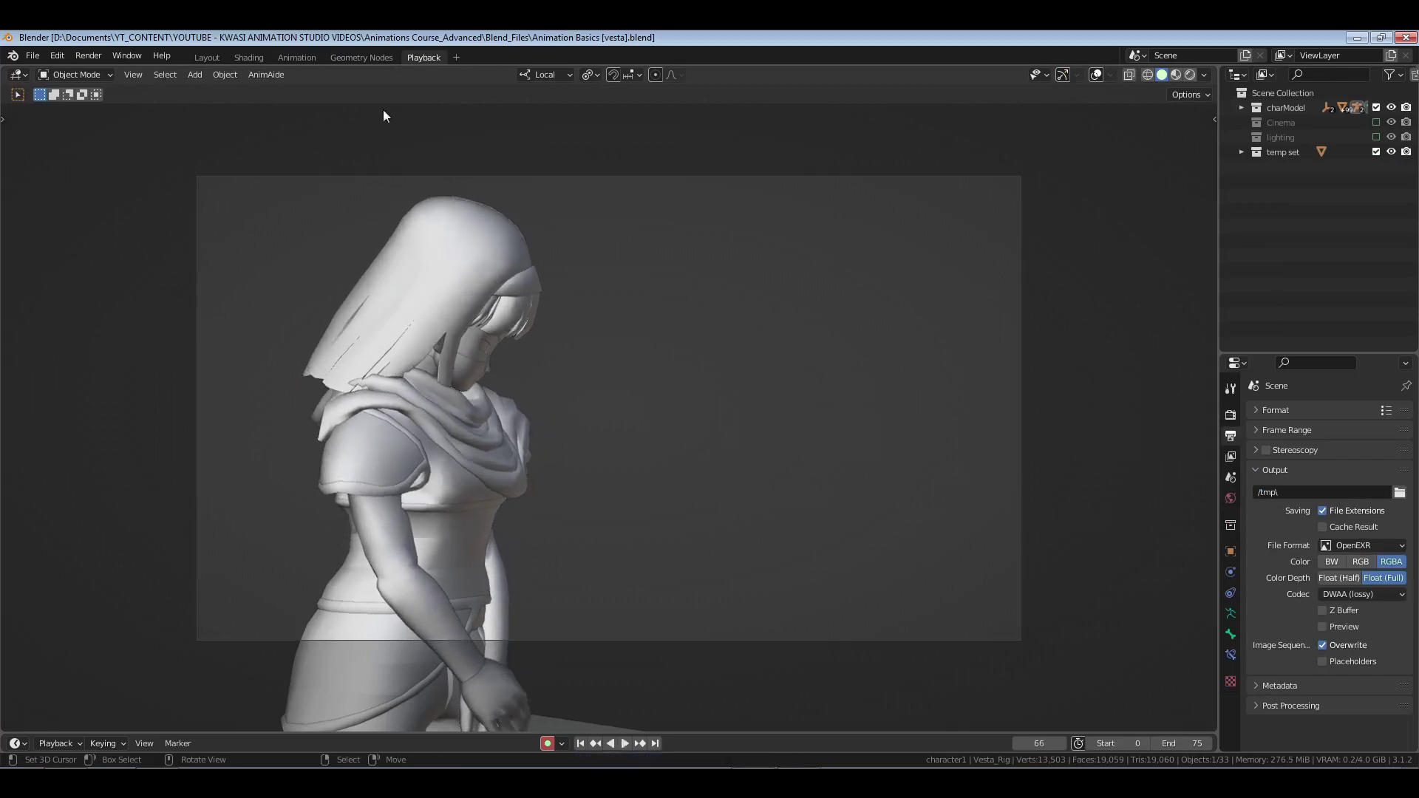
{"action": "left_click", "coordinate": [295, 58]}
- Switch to Object Mode, and enable the Cinema collection to select its Main Cam
{"action": "key", "text": "ctrl+Tab"}
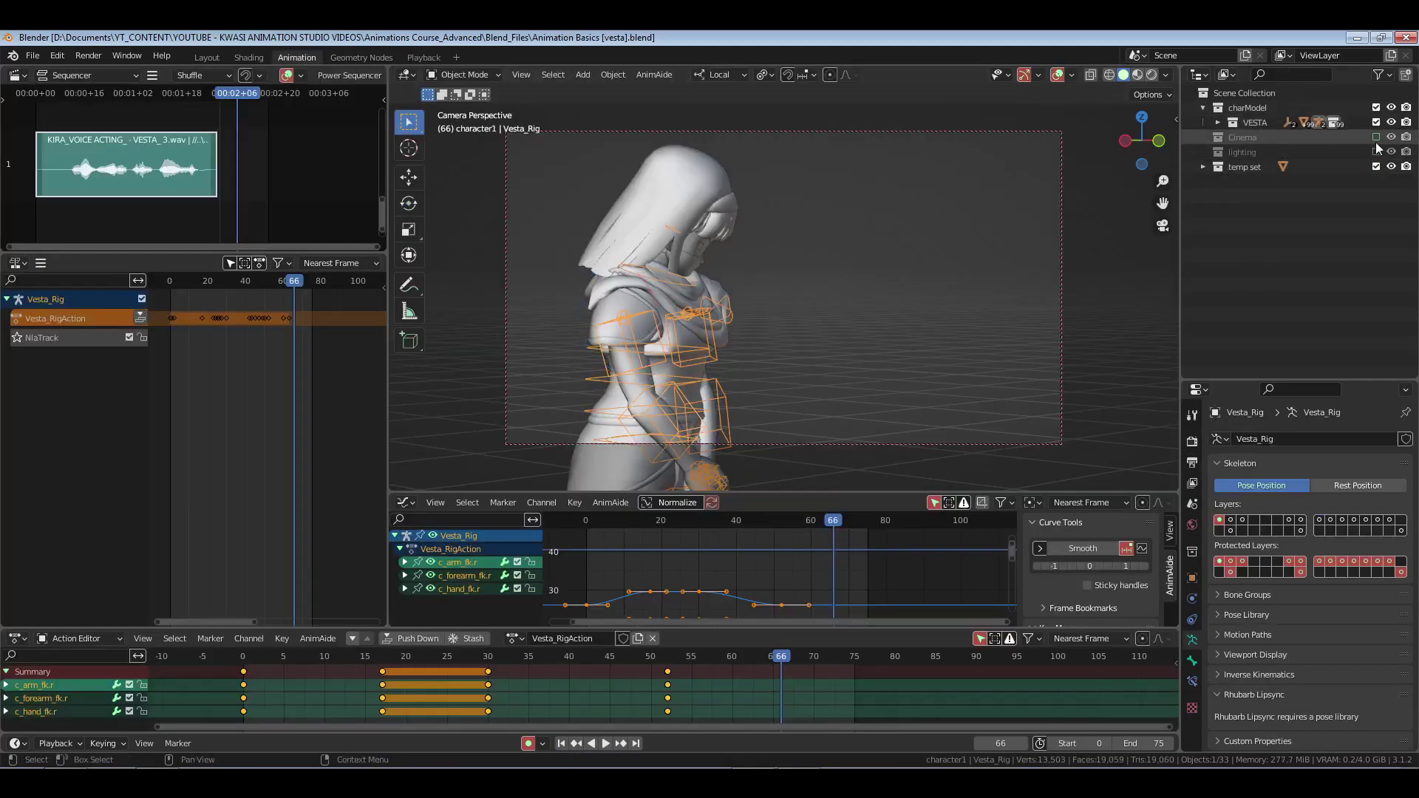
{"action": "left_click", "coordinate": [1375, 137]}
{"action": "left_click", "coordinate": [1260, 152]}
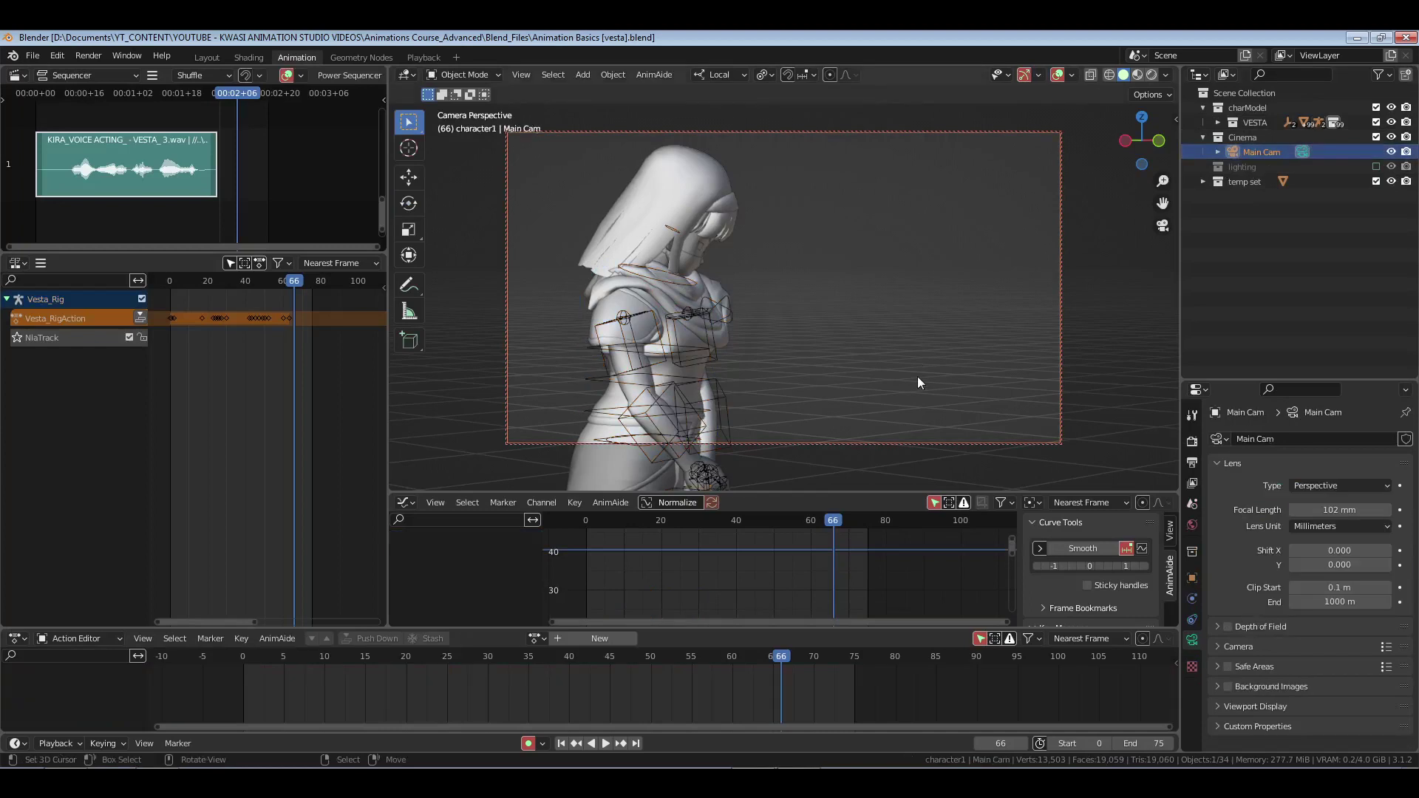
- Set the Main Cam's focal length to 80 mm and save the file
{"action": "left_click", "coordinate": [1337, 511]}
{"action": "type", "text": "80"}
{"action": "key", "text": "Return"}
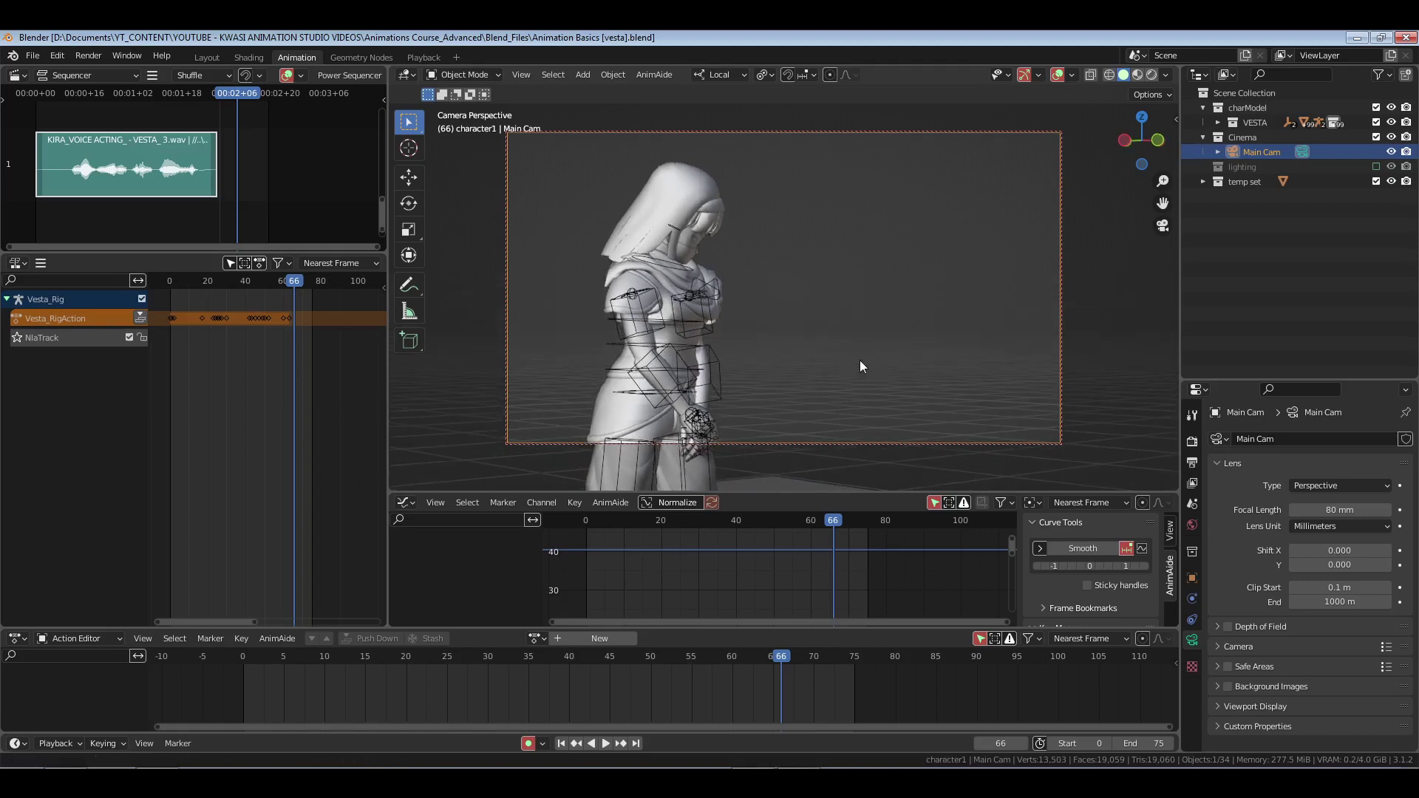
{"action": "key", "text": "ctrl+s"}
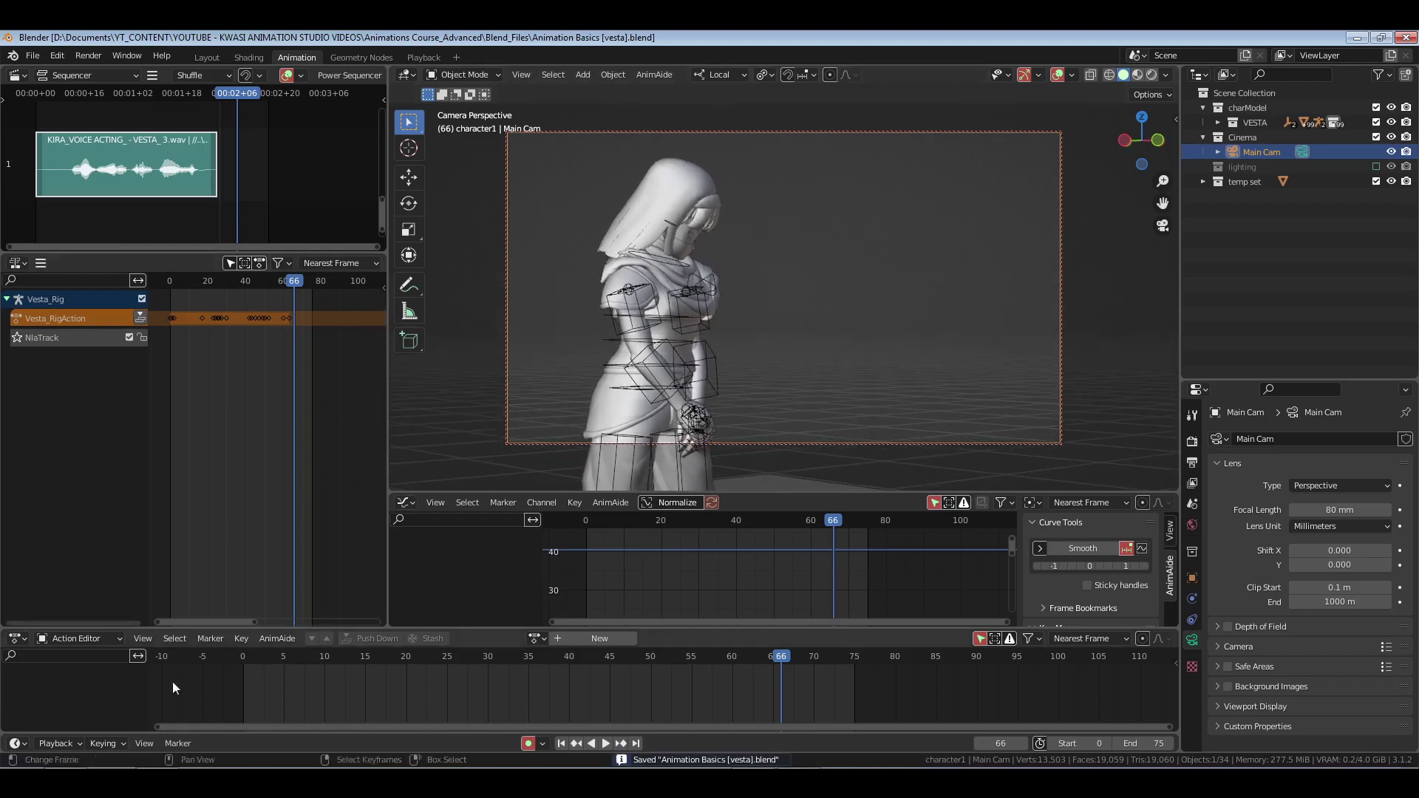
- Play the animation from frame 0 in the Playback workspace, and continue reviewing it in the Animation workspace
{"action": "key", "text": "shift+Left"}
{"action": "left_click", "coordinate": [423, 57]}
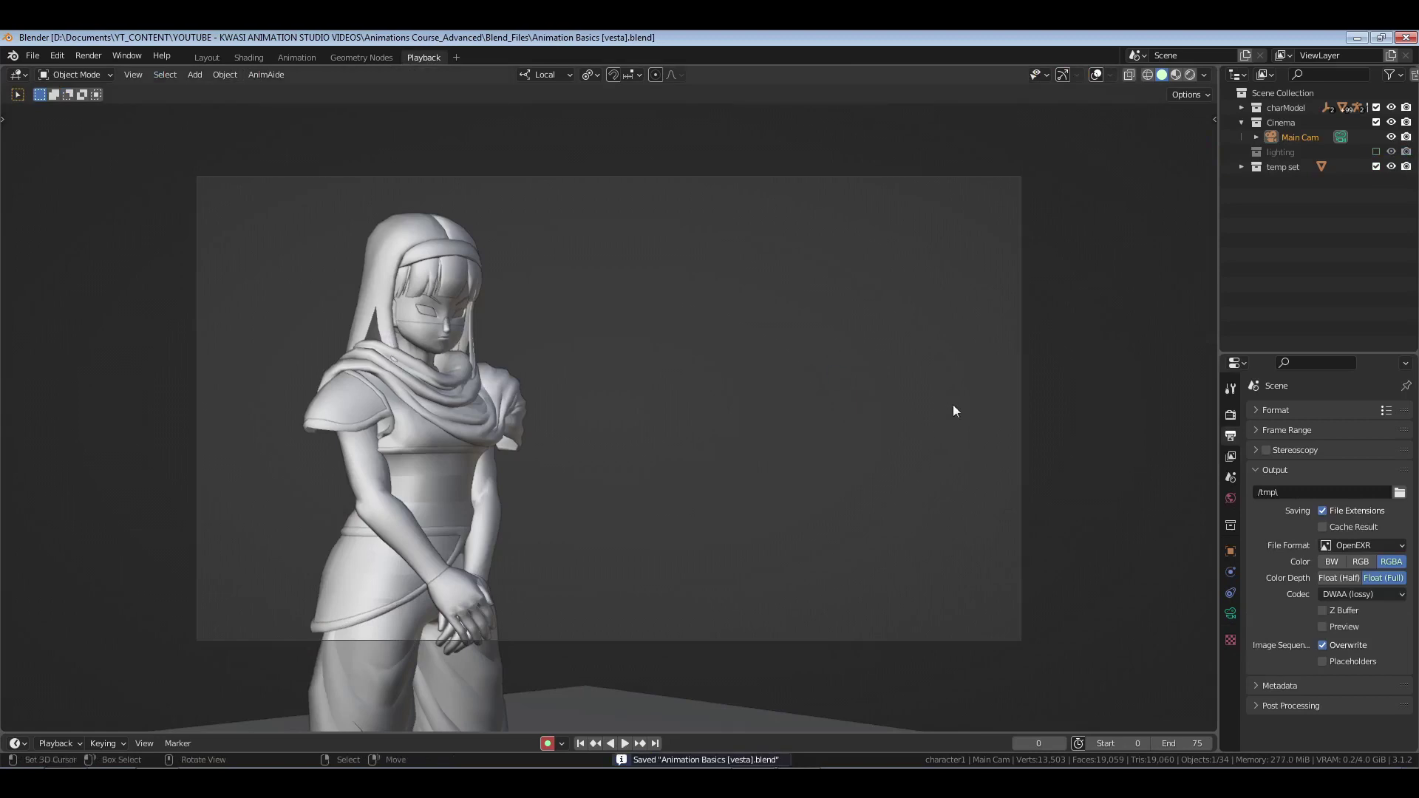
{"action": "key", "text": "space"}
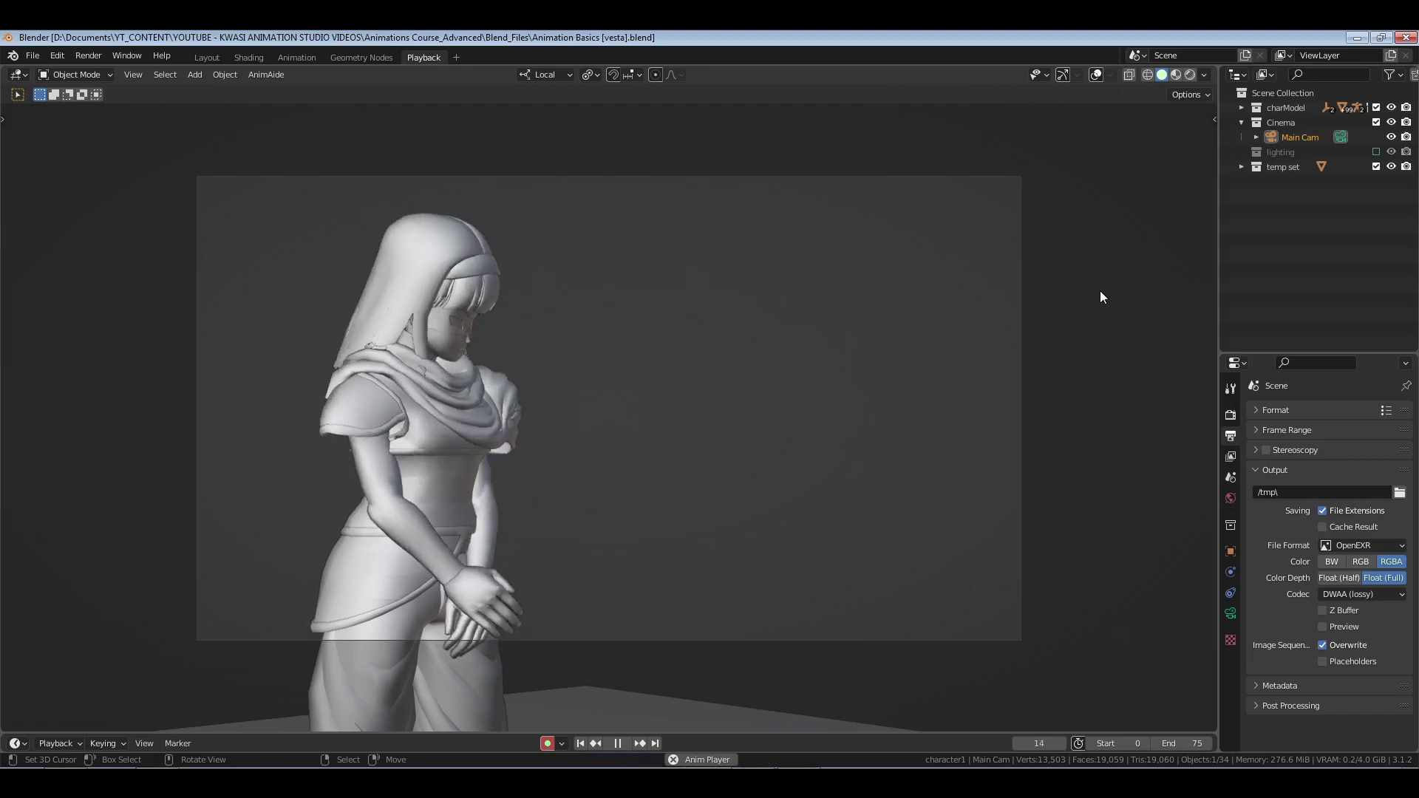
{"action": "left_click", "coordinate": [297, 58]}
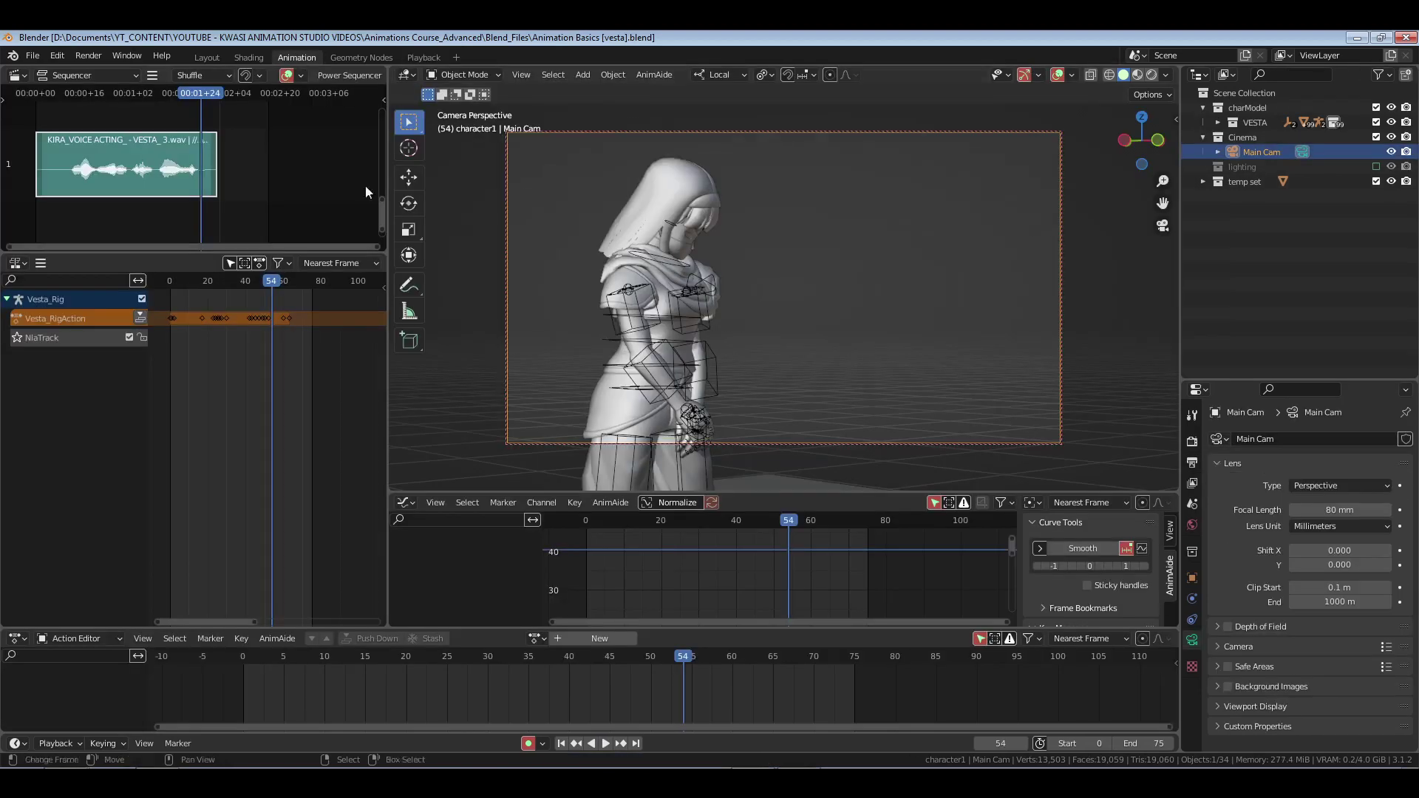
{"action": "key", "text": "space"}
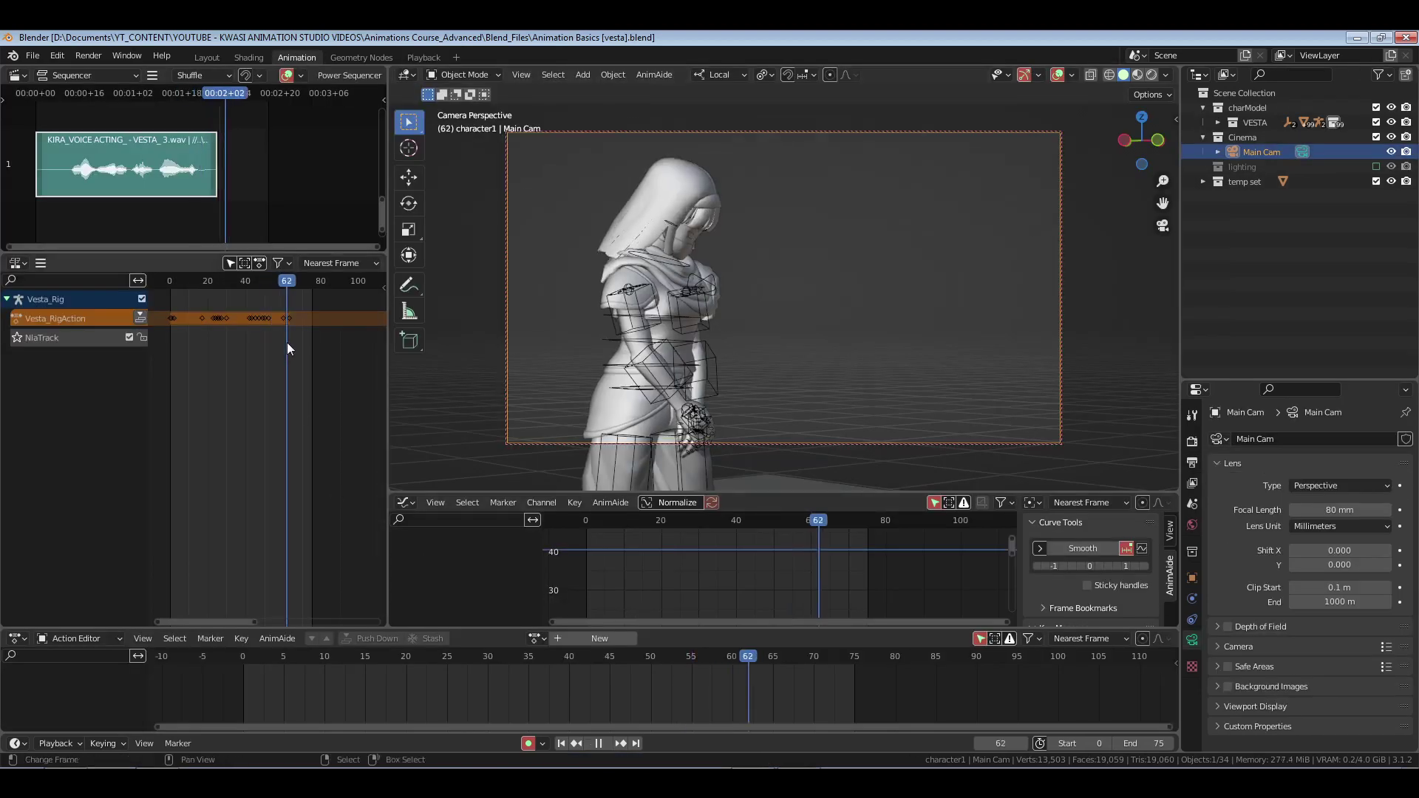
- Move the playhead to frame 66 and set the scene's end frame to 65
{"action": "mouse_move", "coordinate": [300, 343]}
{"action": "left_mouse_down"}
{"action": "mouse_move", "coordinate": [277, 343]}
{"action": "mouse_move", "coordinate": [295, 343]}
{"action": "left_mouse_up"}
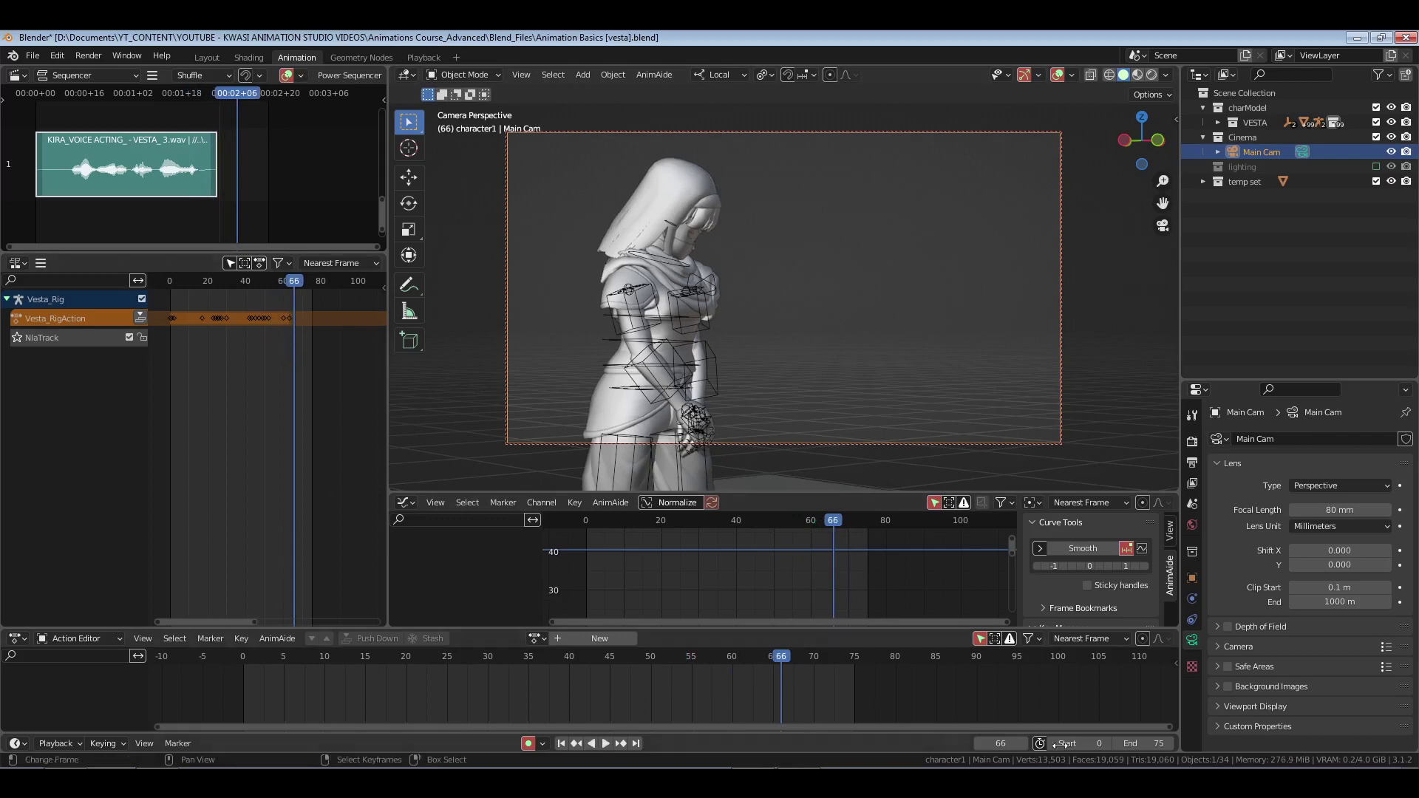
{"action": "left_click", "coordinate": [1149, 742]}
{"action": "type", "text": "85"}
{"action": "key", "text": "Return"}
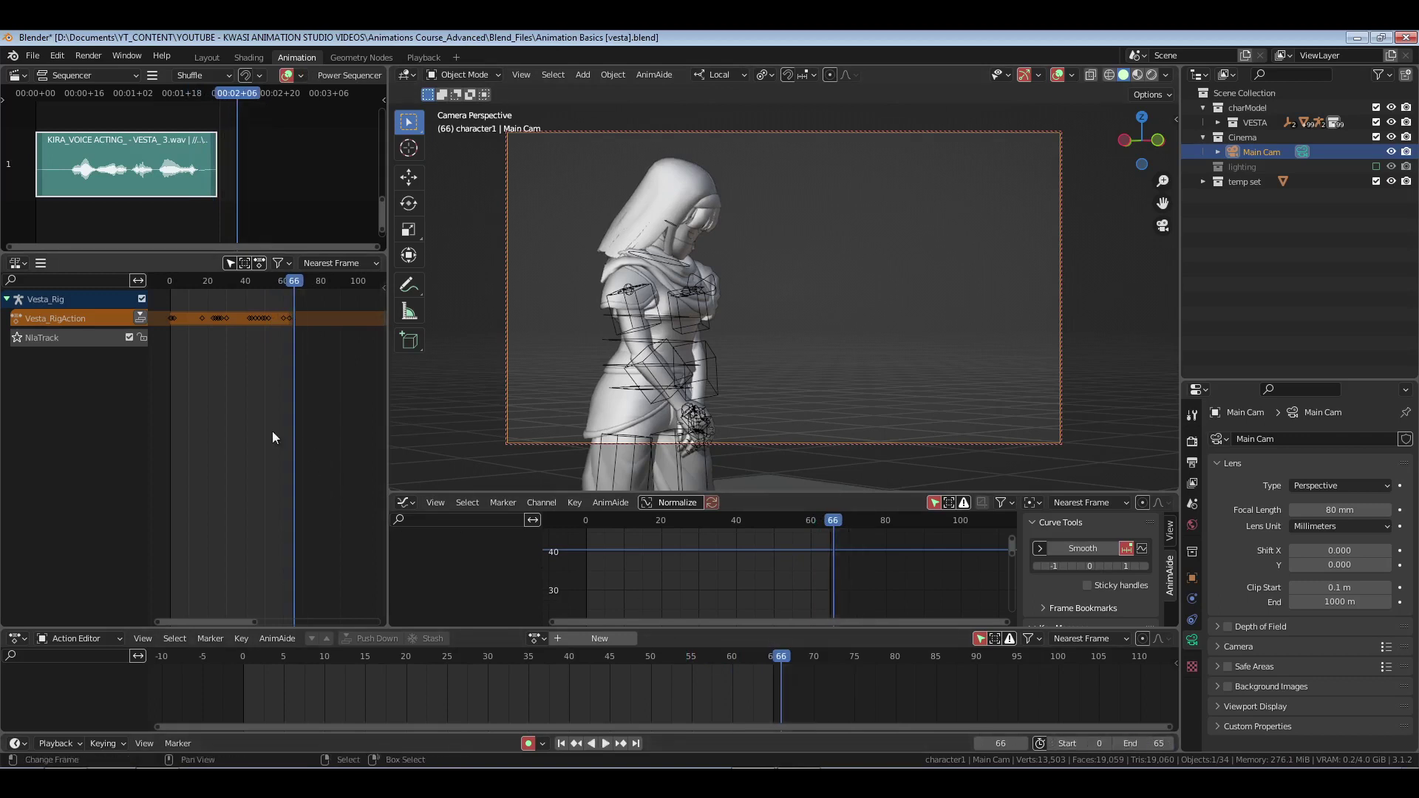
- Review the shortened animation from frame 0 in the Playback workspace, rewind it to the start, and save the file
{"action": "key", "text": "shift+Left"}
{"action": "left_click", "coordinate": [424, 57]}
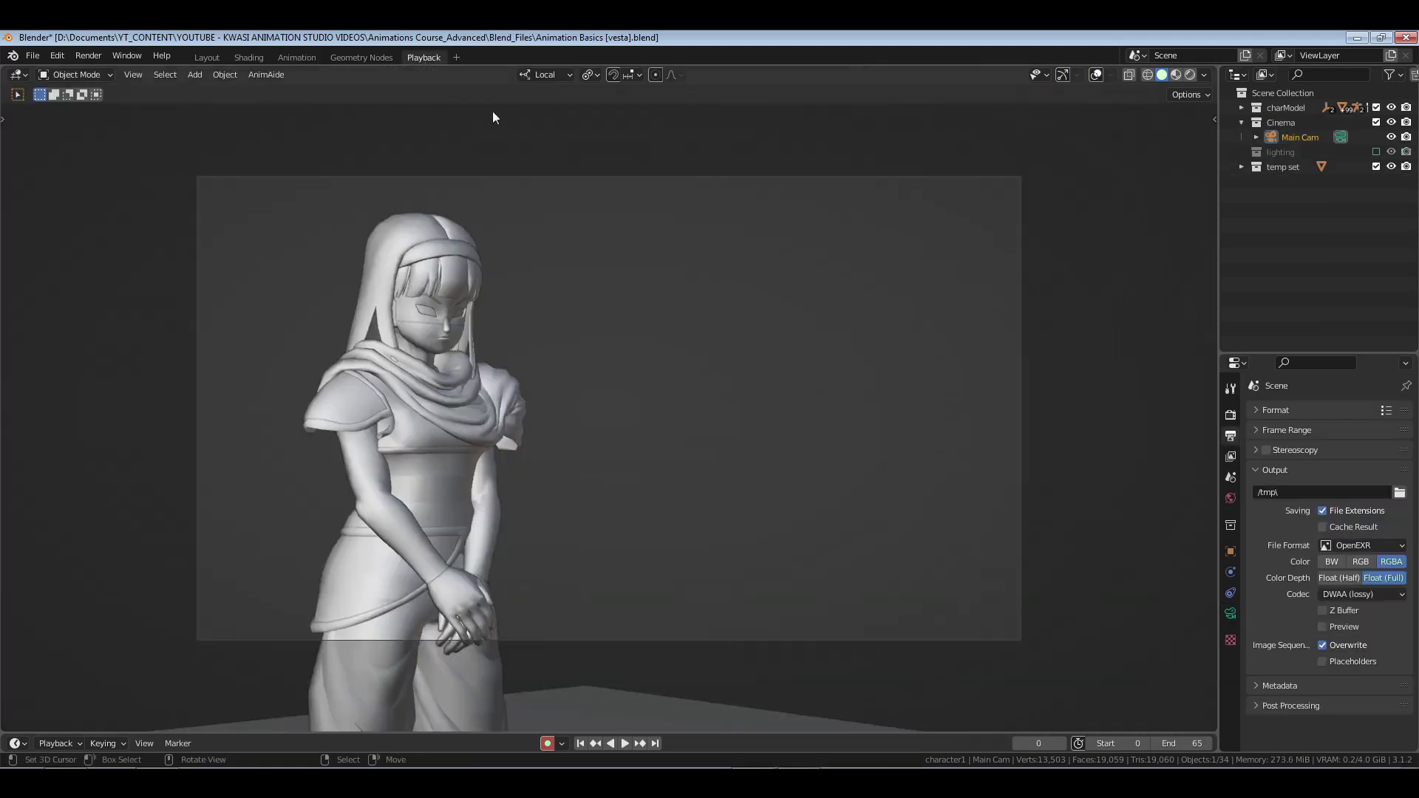
{"action": "key", "text": "ctrl+s"}
{"action": "key", "text": "space"}
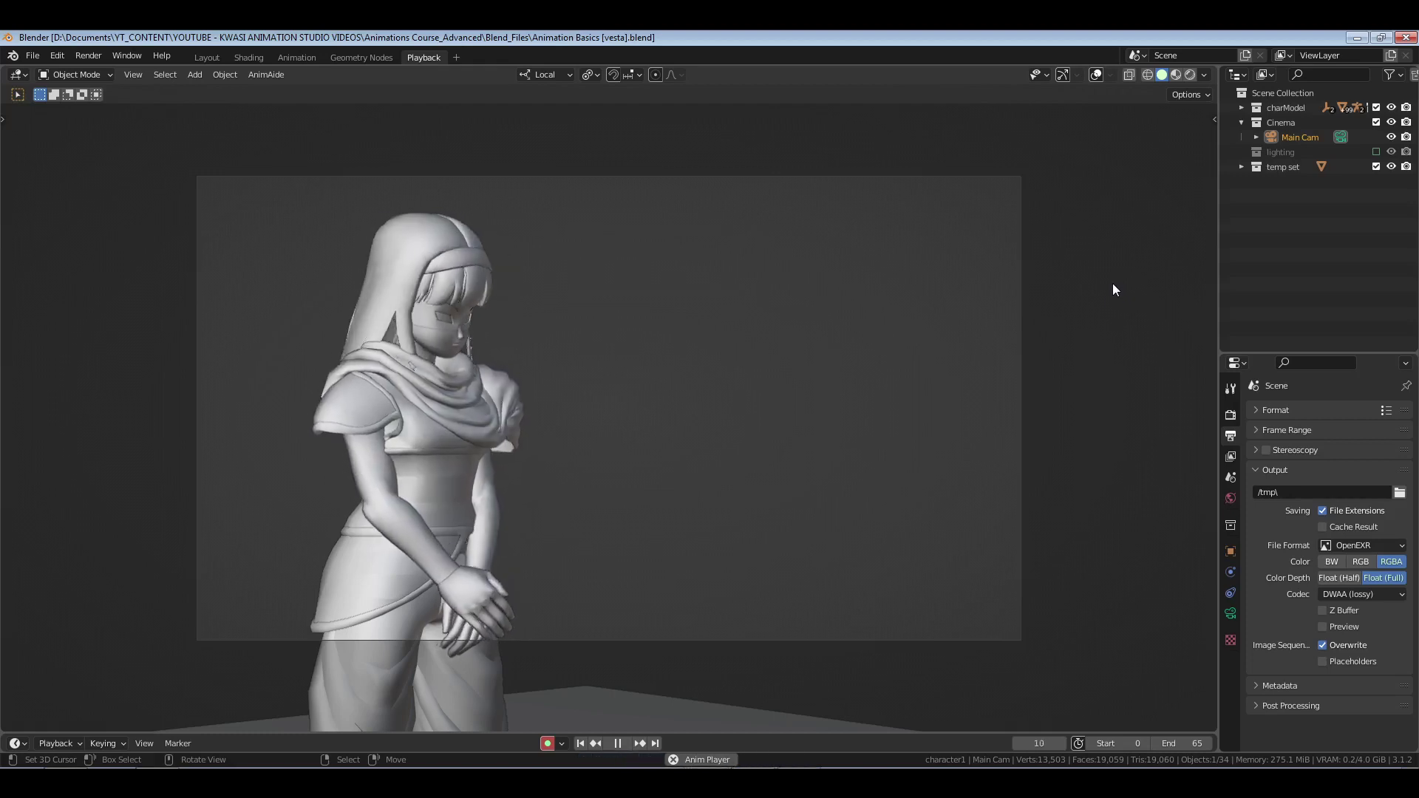
{"action": "key", "text": "space"}
{"action": "left_click", "coordinate": [581, 743]}
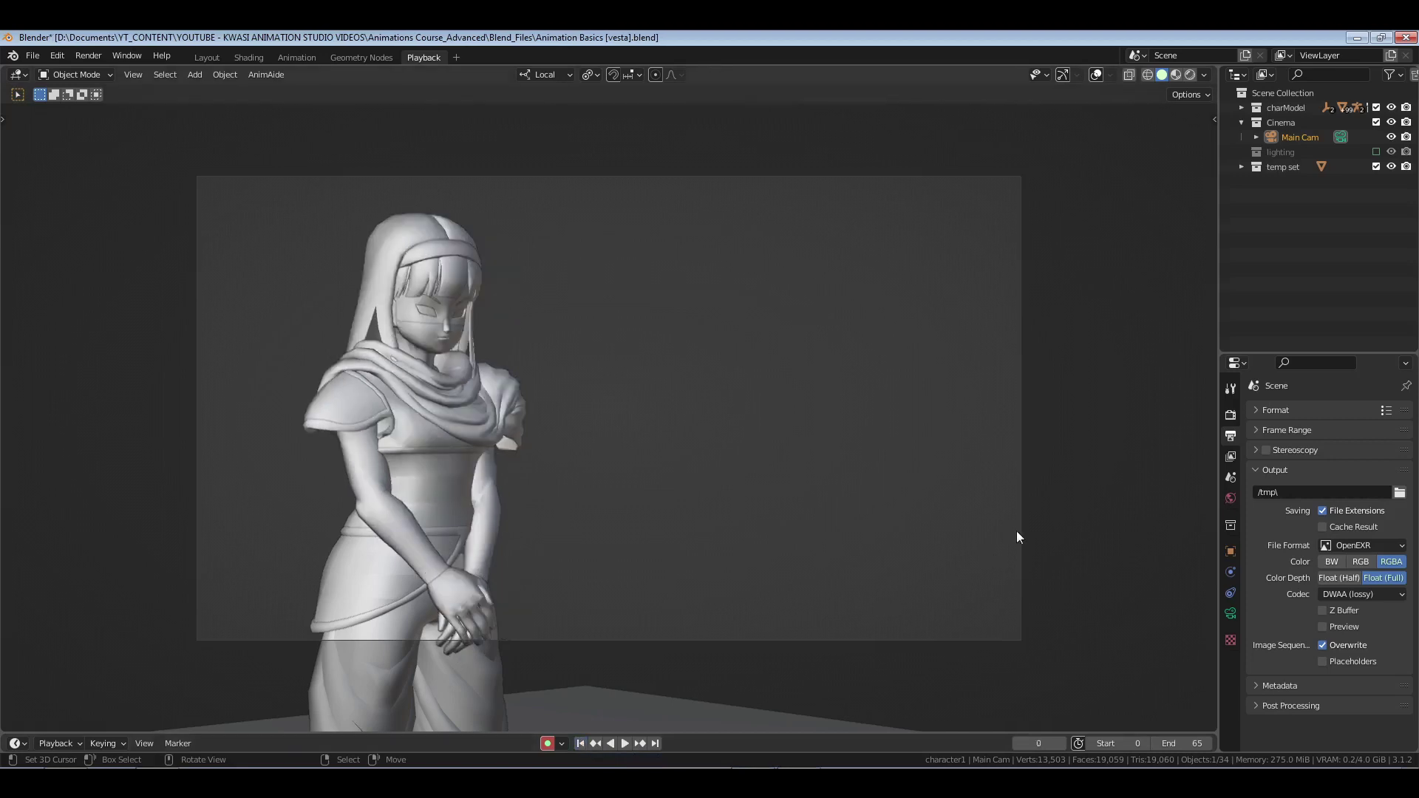
{"action": "key", "text": "ctrl+s"}
- Set the render output to FFmpeg Video with an MPEG-4 container and the AAC audio codec
{"action": "left_click", "coordinate": [1378, 547]}
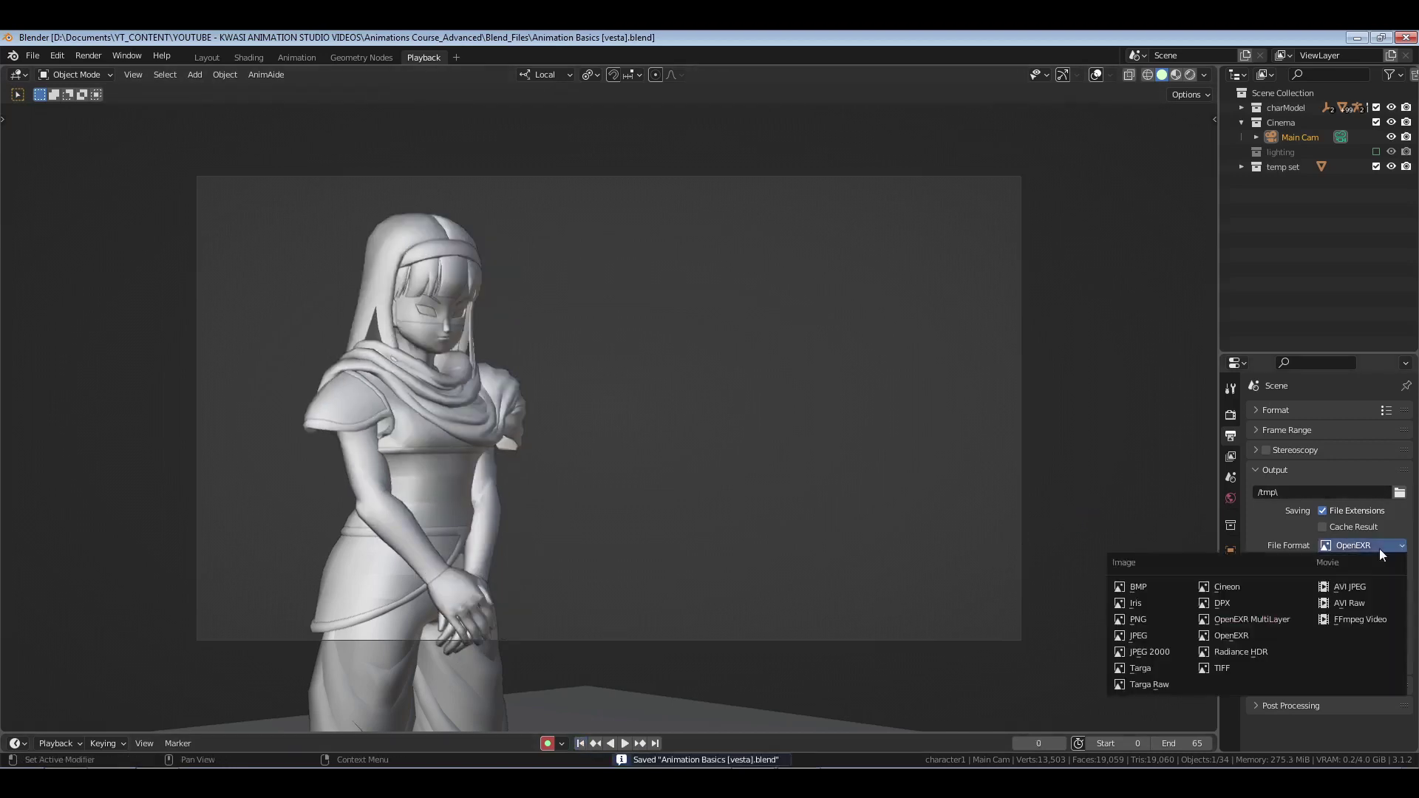
{"action": "left_click", "coordinate": [1359, 618]}
{"action": "left_click", "coordinate": [1333, 606]}
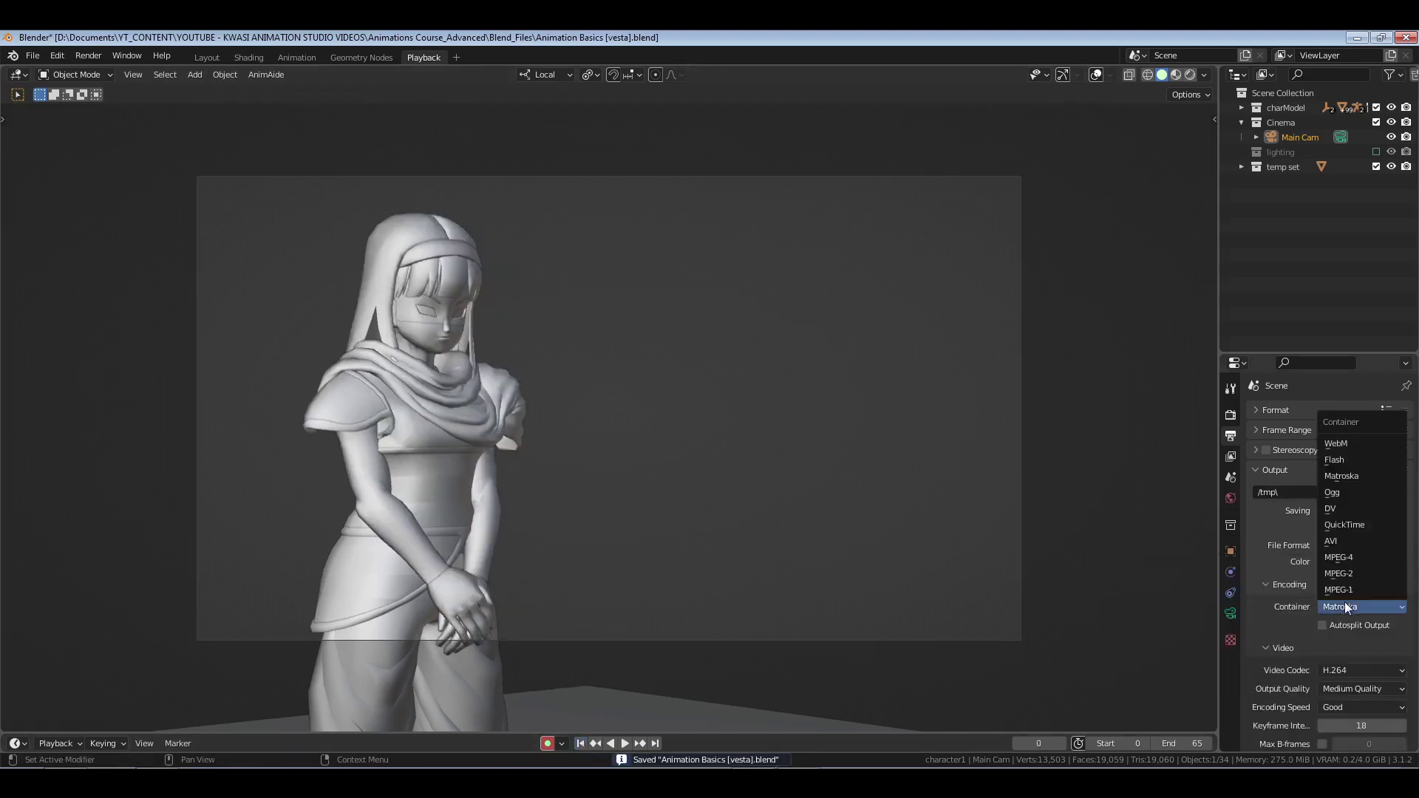
{"action": "left_click", "coordinate": [1342, 561]}
{"action": "scroll", "coordinate": [1341, 704], "scroll_direction": "down", "scroll_amount": 3}
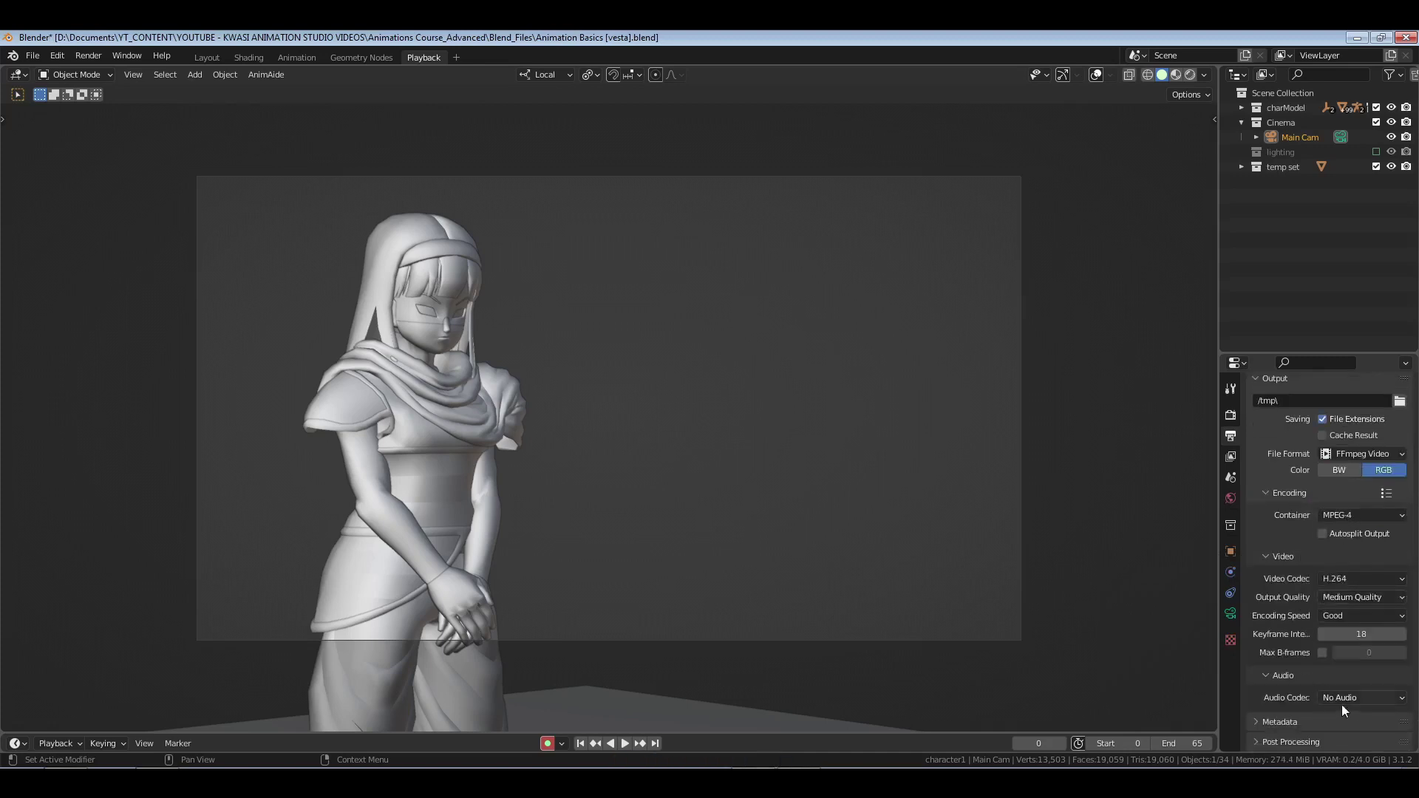
{"action": "left_click", "coordinate": [1343, 697]}
{"action": "left_click", "coordinate": [1332, 661]}
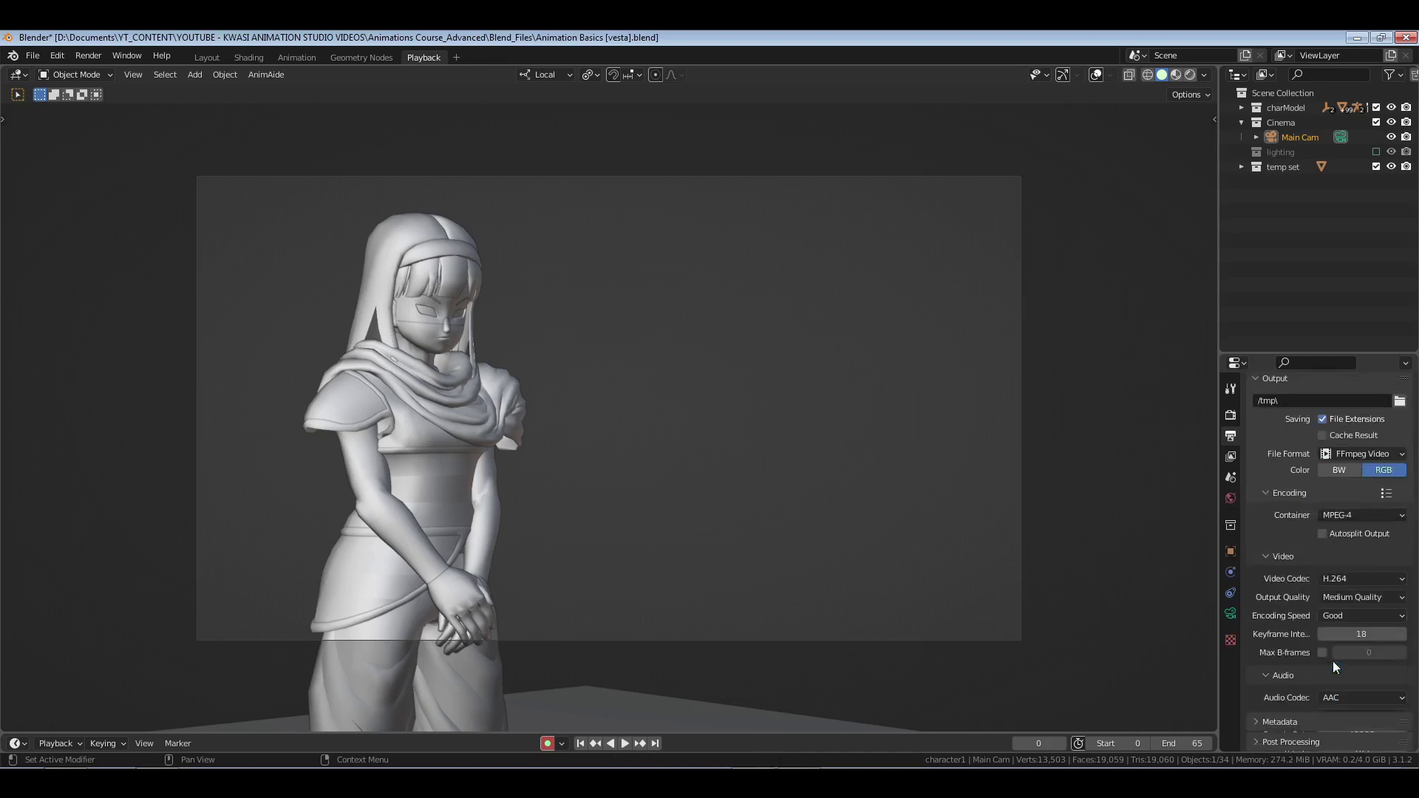
{"action": "left_click", "coordinate": [1302, 491]}
- Browse for the render output location and open YT_CONTENT's YOUTUBE - KWASI ANIMATION STUDIO VIDEOS folder
{"action": "left_click", "coordinate": [1399, 492]}
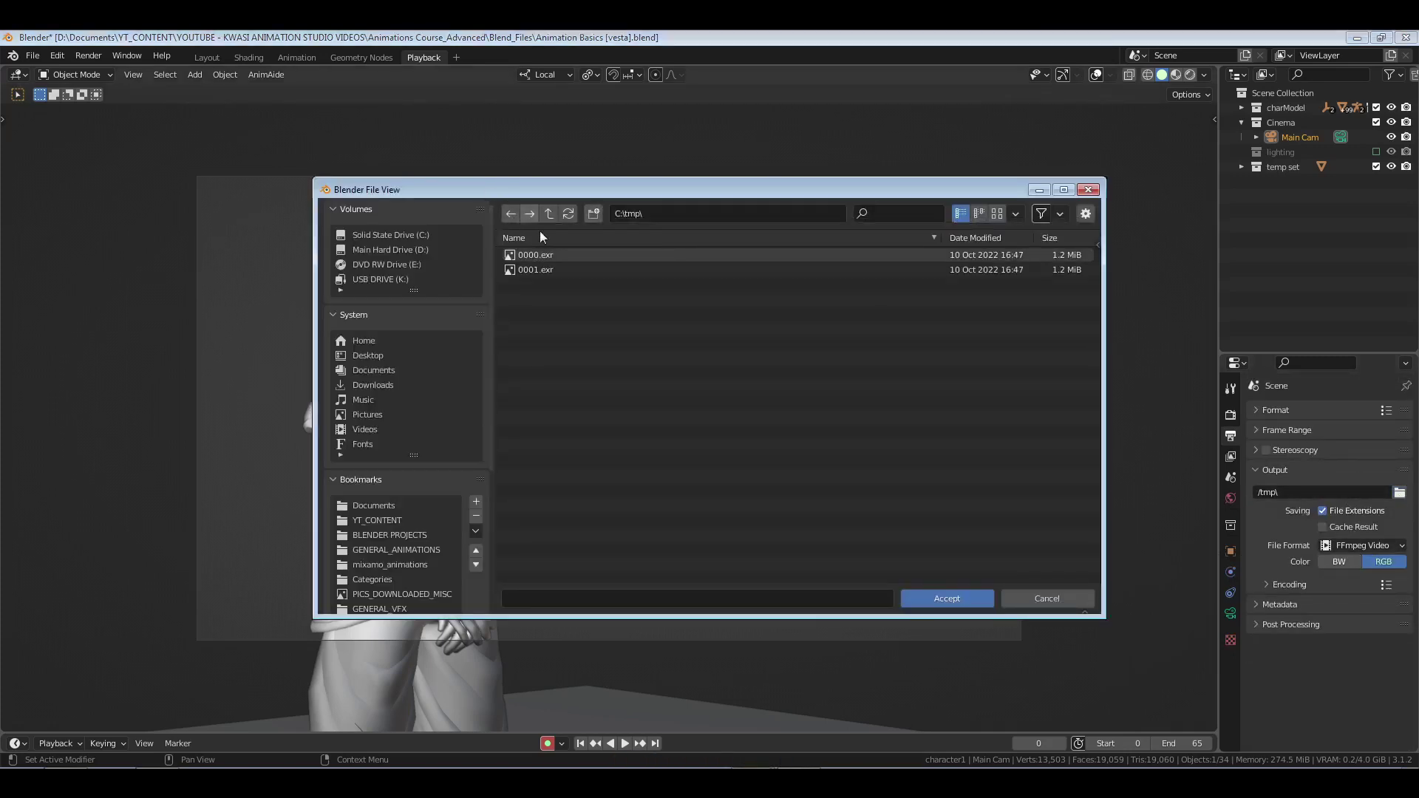
{"action": "left_click", "coordinate": [389, 517]}
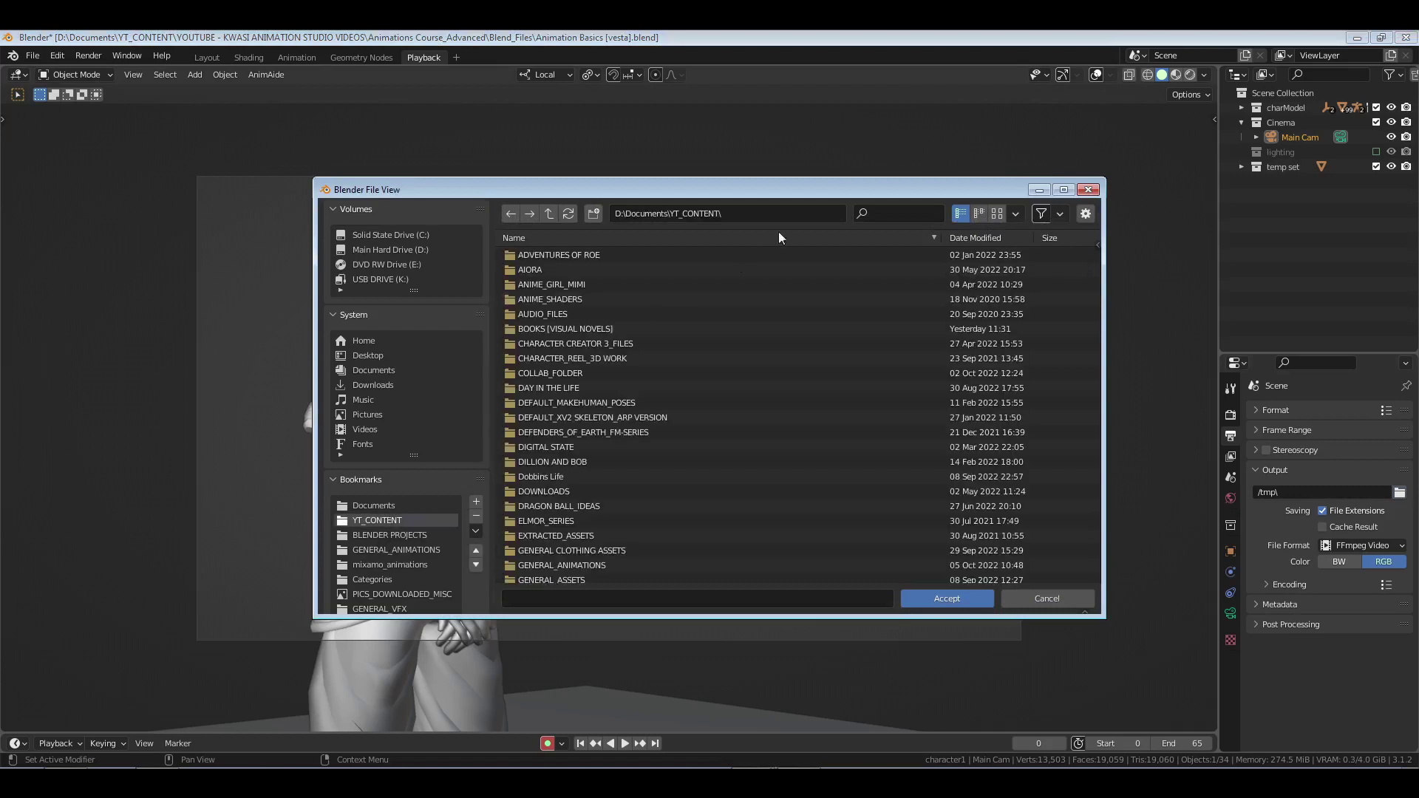
{"action": "left_click", "coordinate": [901, 213]}
{"action": "type", "text": "kwas"}
{"action": "key", "text": "Return"}
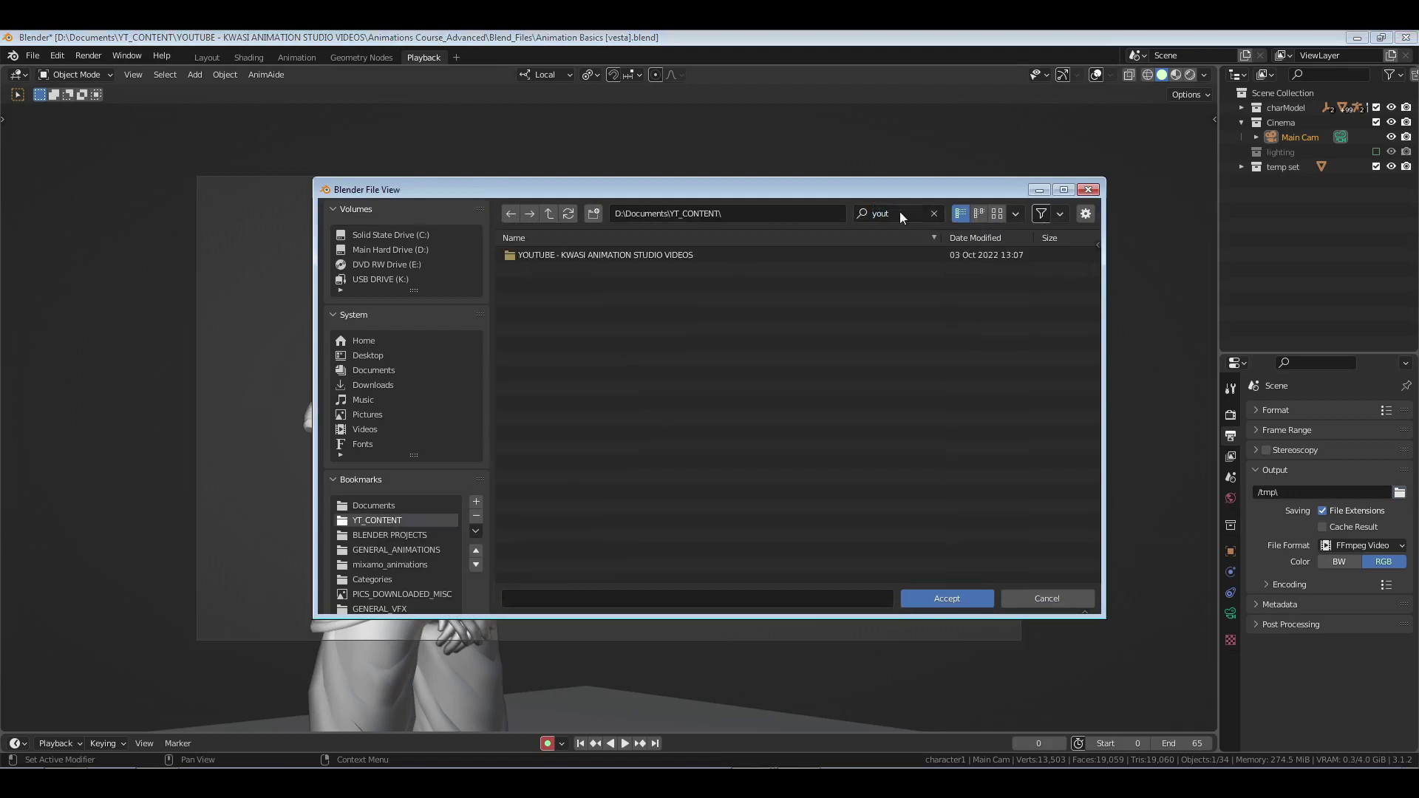
{"action": "double_click", "coordinate": [644, 257]}
{"action": "scroll", "coordinate": [560, 490], "scroll_direction": "down", "scroll_amount": 1}
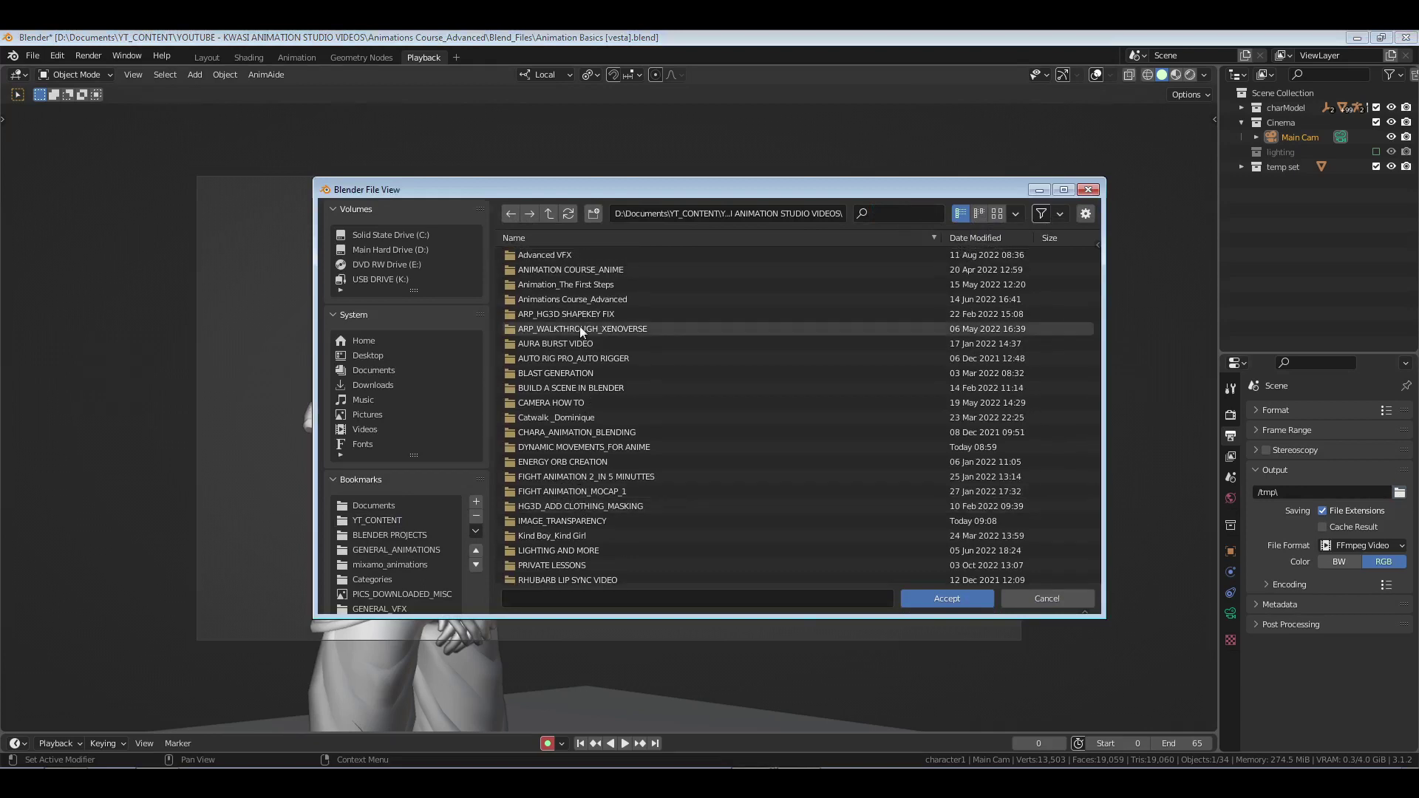
{"action": "scroll", "coordinate": [620, 443], "scroll_direction": "down", "scroll_amount": 3}
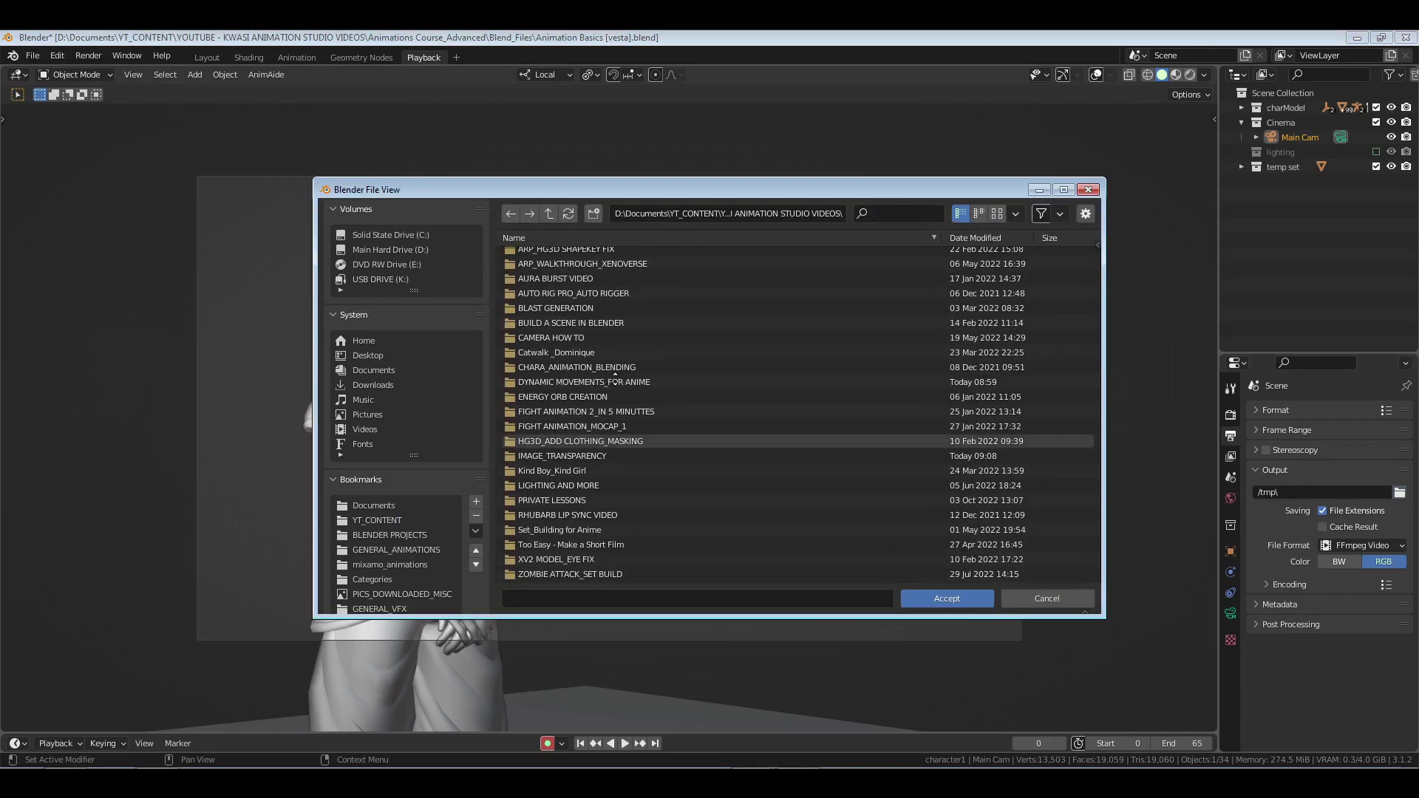
{"action": "scroll", "coordinate": [615, 378], "scroll_direction": "up", "scroll_amount": 4}
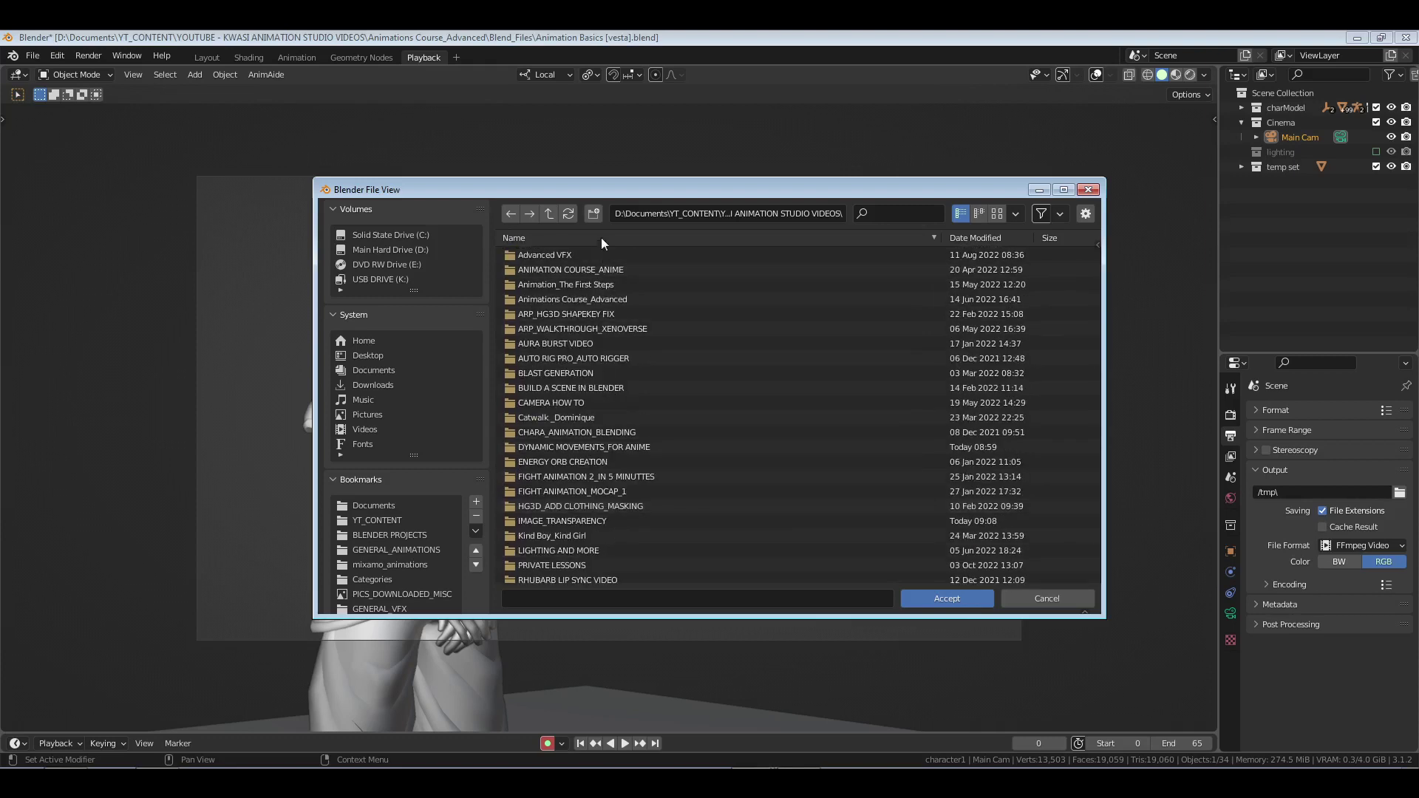
- Create and open a new folder named RENDERS in the studio videos folder
{"action": "left_click", "coordinate": [595, 216]}
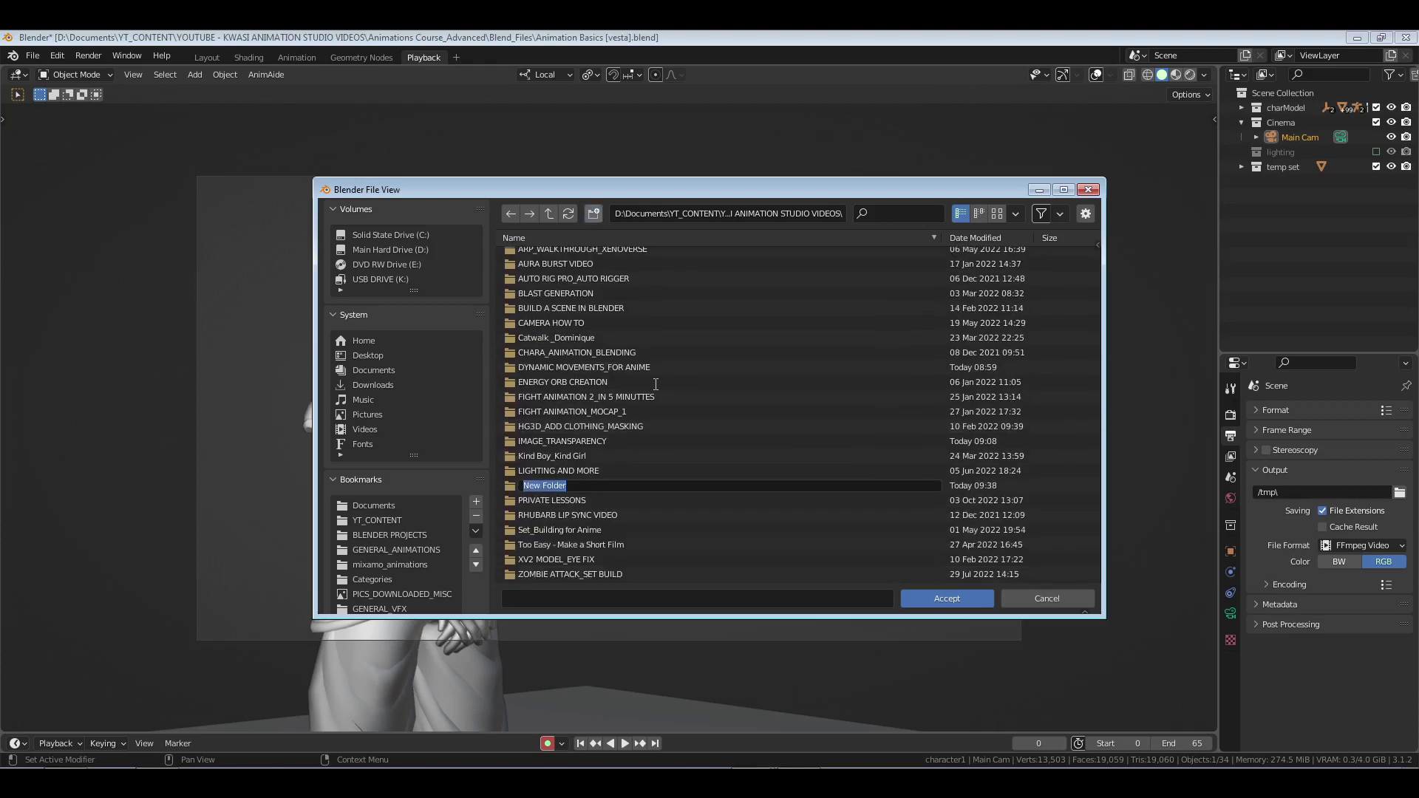
{"action": "type", "text": "RENDERS"}
{"action": "key", "text": "Return"}
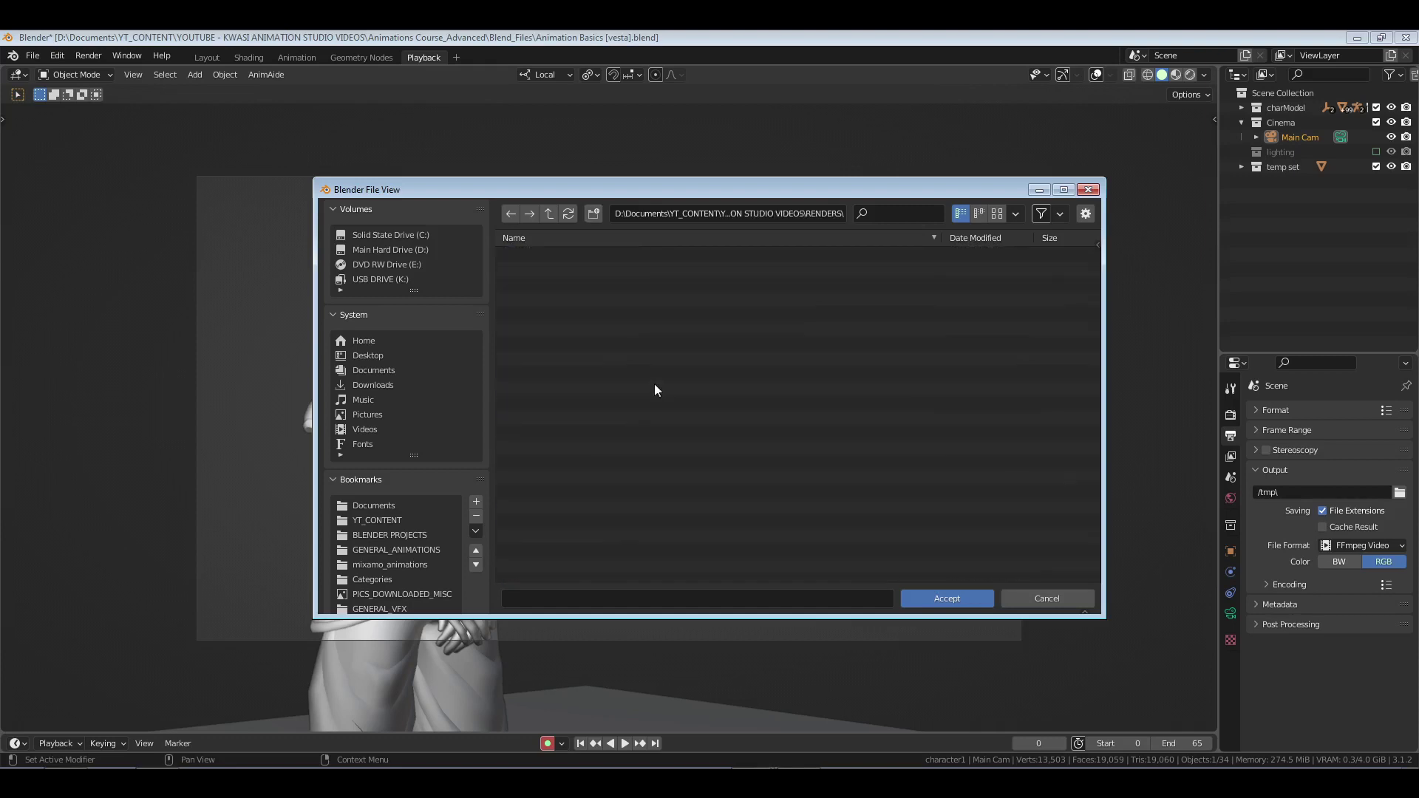
- Create and open a subfolder named SIMPLE ACTIONS_ANIMATION TUTS inside RENDERS
{"action": "left_click", "coordinate": [593, 214]}
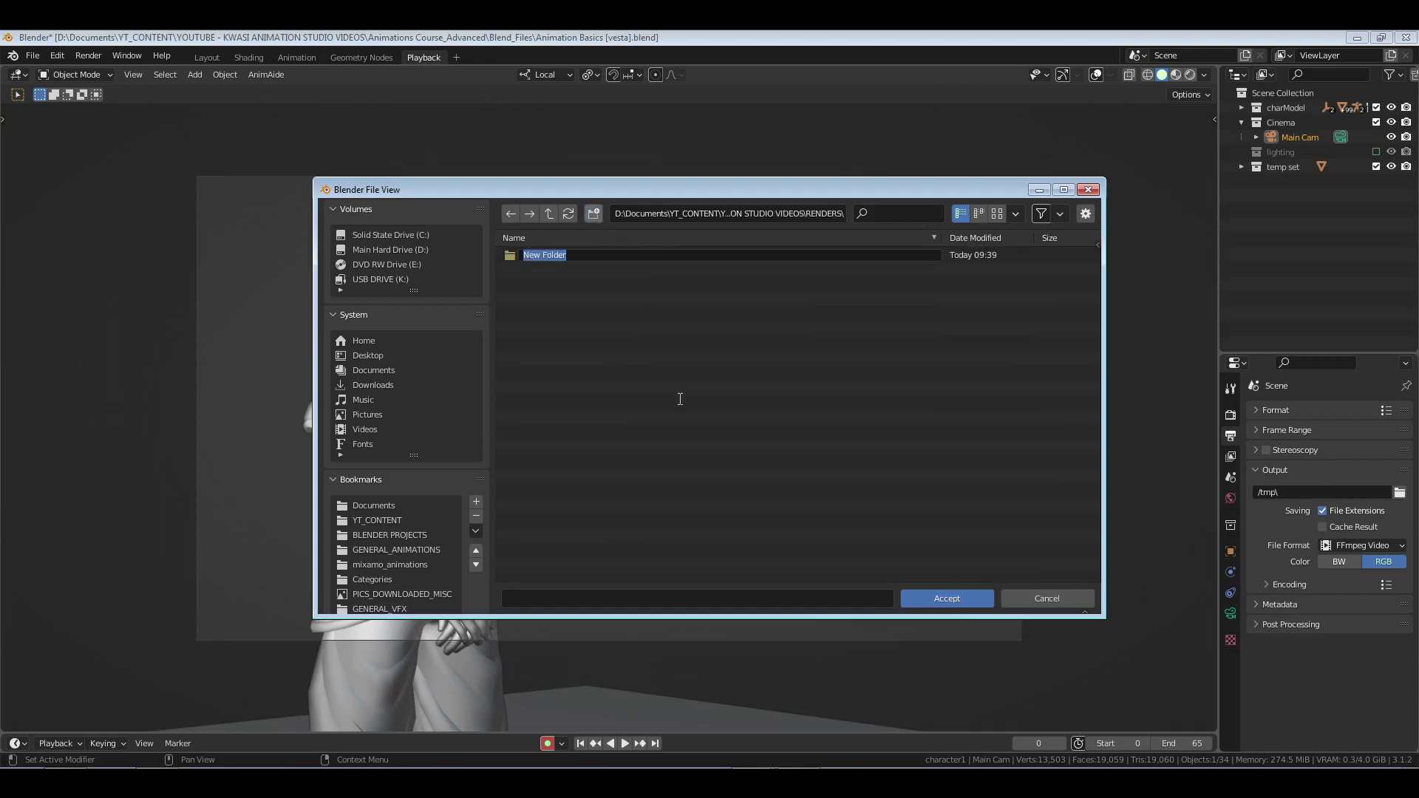
{"action": "type", "text": "SIM"}
{"action": "type", "text": "PLE ANIMATI"}
{"action": "type", "text": "CTION"}
{"action": "type", "text": "S_ANIMATION TUTS"}
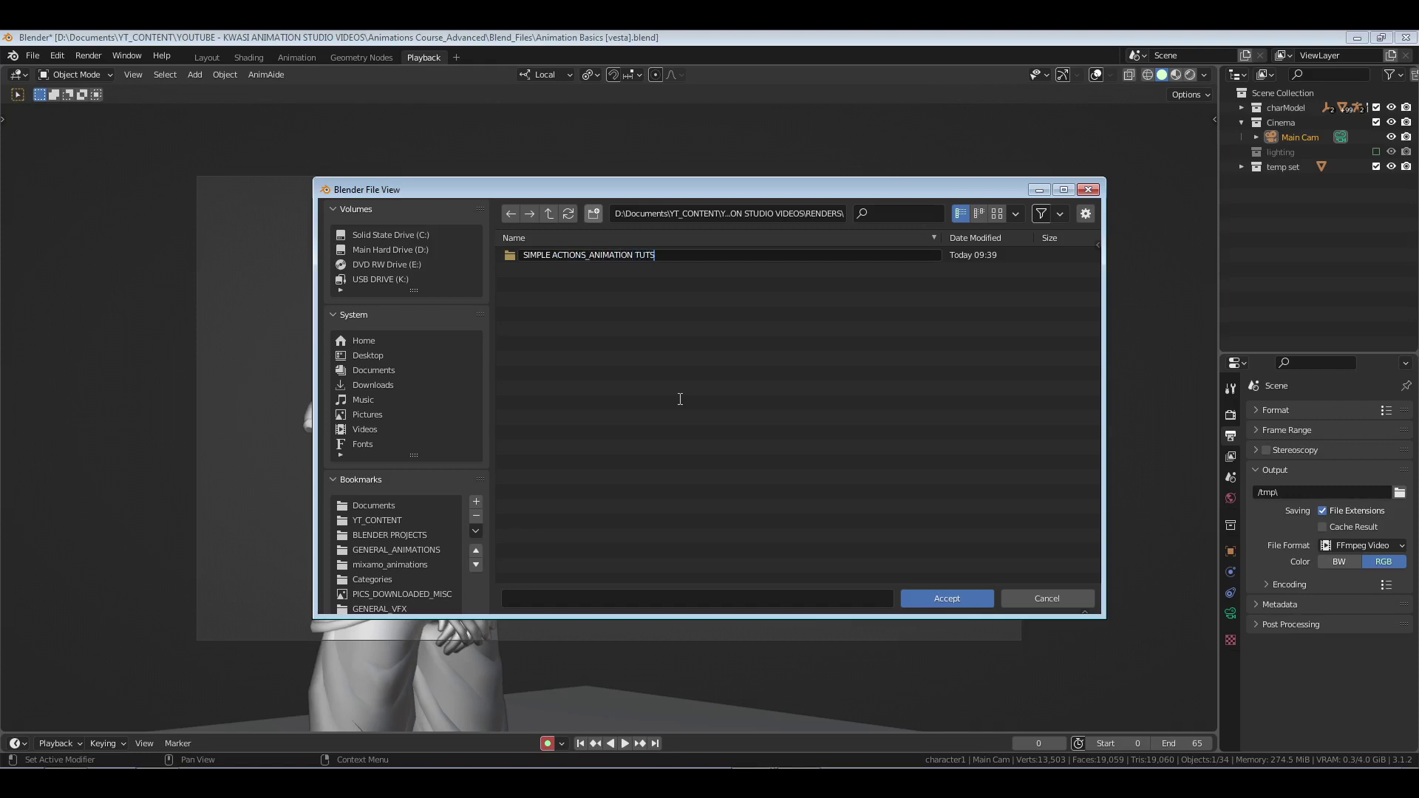
{"action": "key", "text": "Return"}
{"action": "key", "text": "Return"}
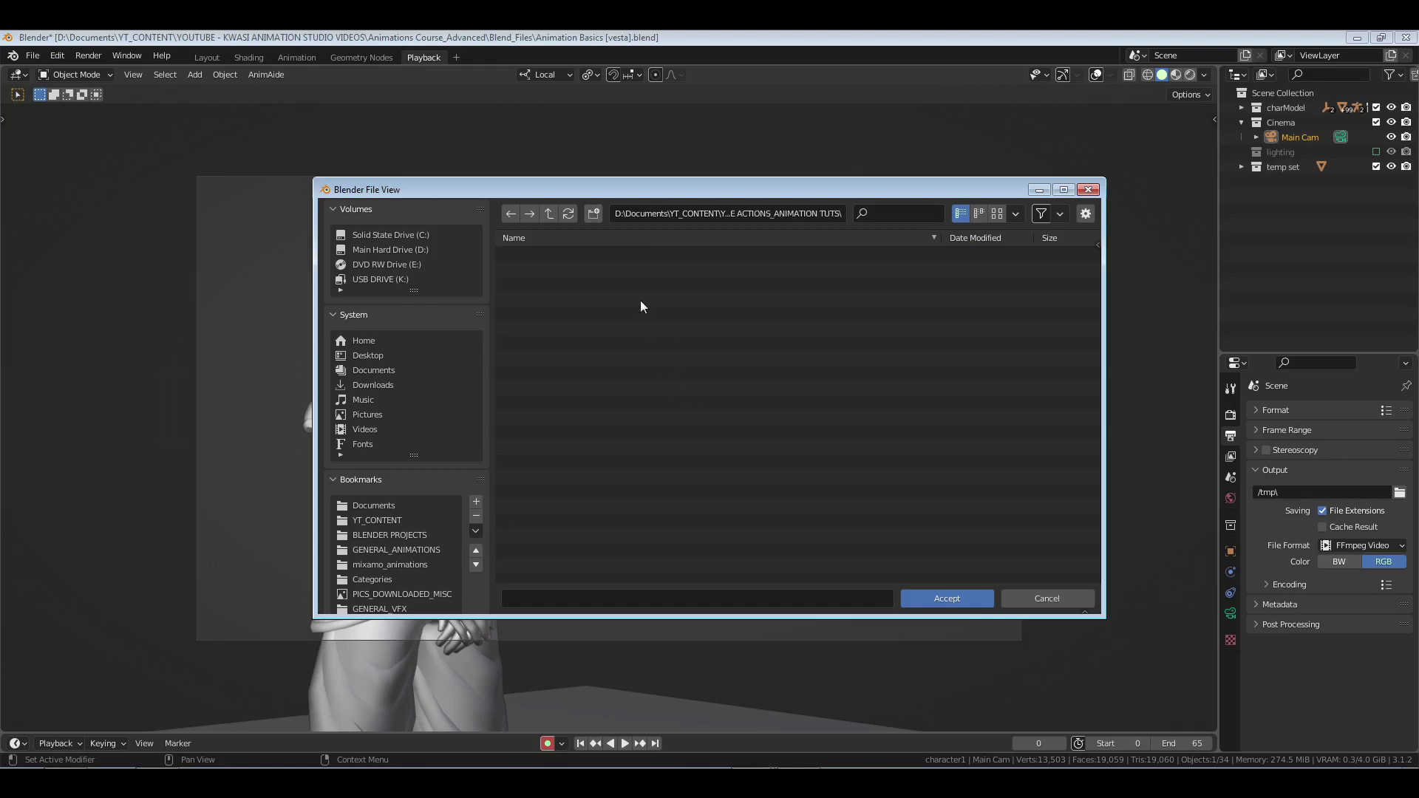
- Create a VESTA SHOT subfolder, accept it as the render output path, and save the file
{"action": "left_click", "coordinate": [597, 217]}
{"action": "type", "text": "VESTA"}
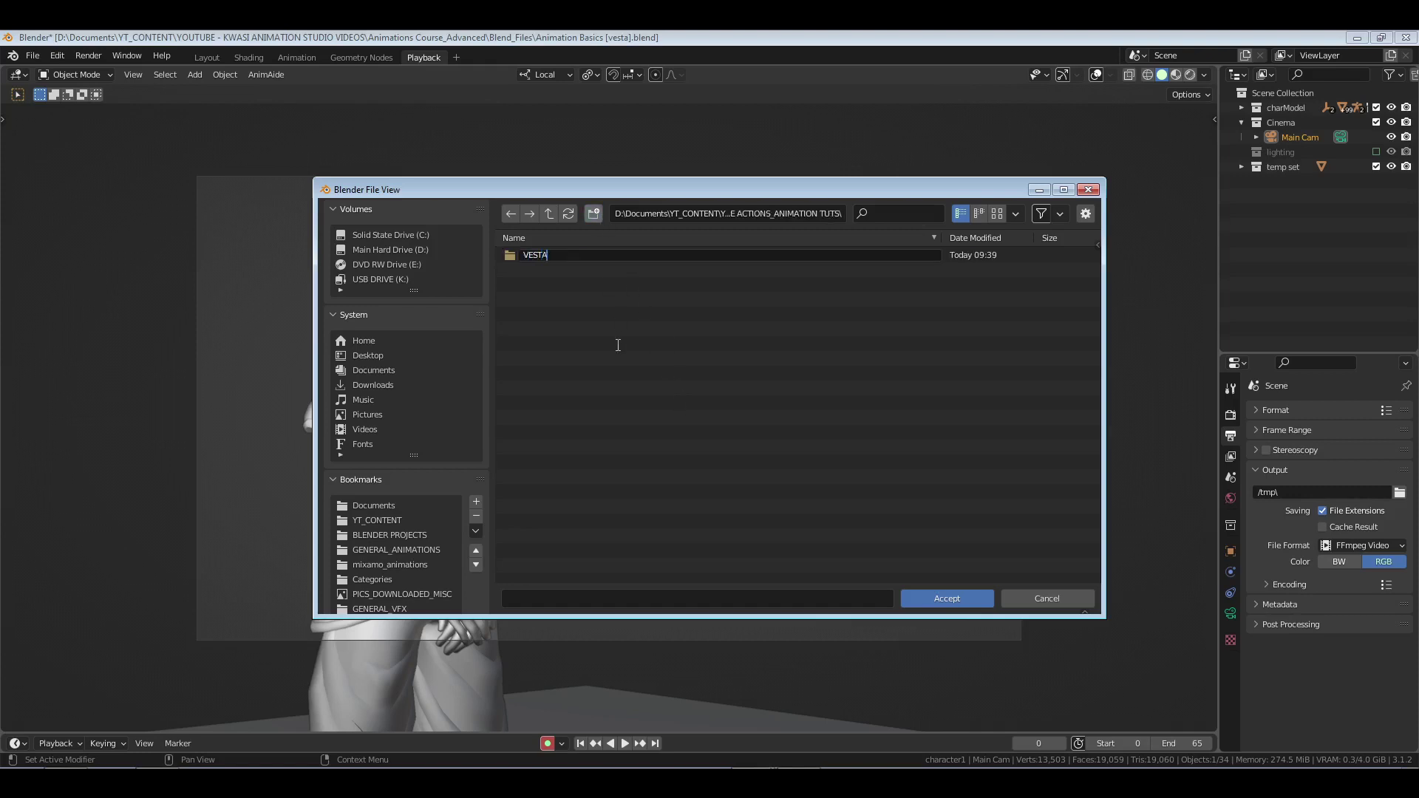
{"action": "type", "text": " SHOT"}
{"action": "key", "text": "Return"}
{"action": "key", "text": "Return"}
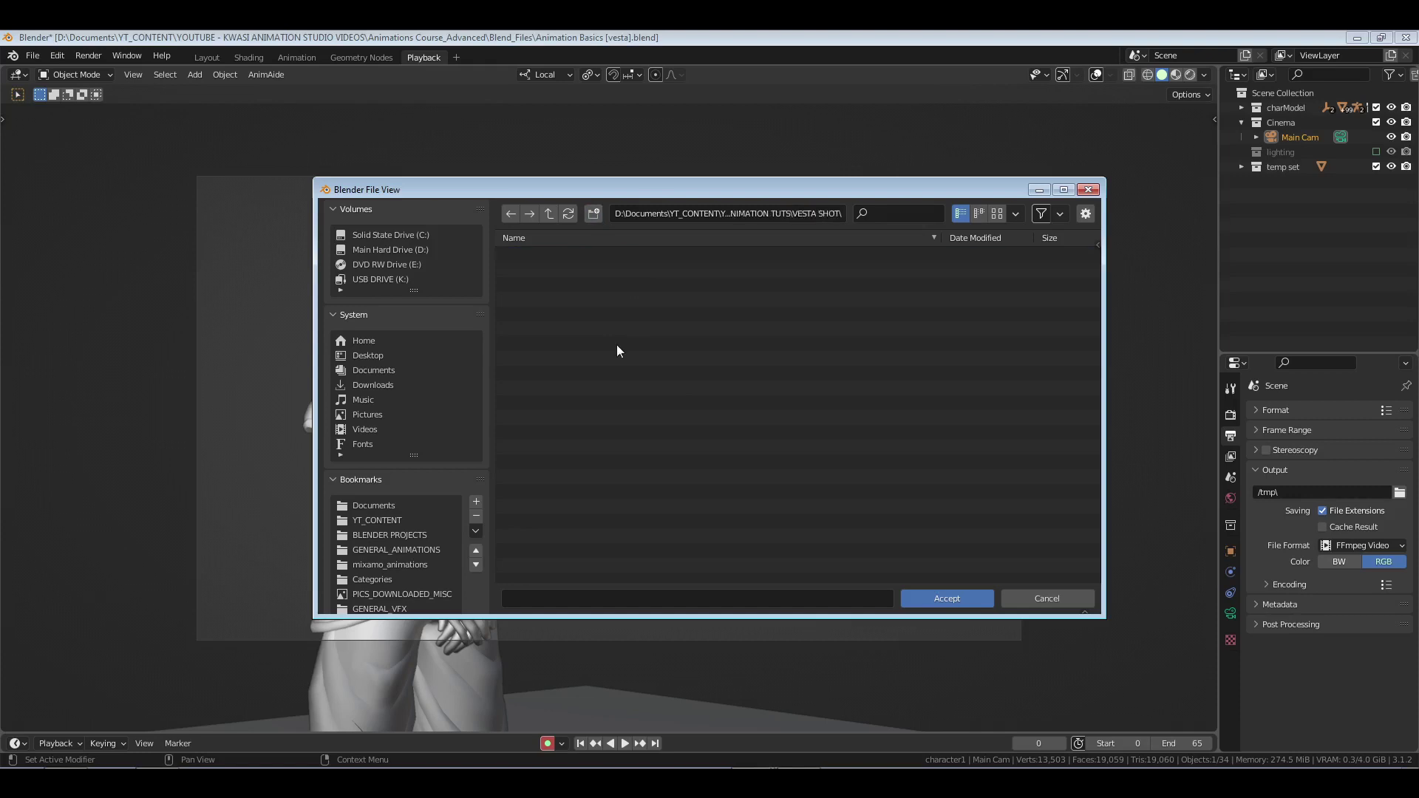
{"action": "left_click", "coordinate": [962, 602]}
{"action": "key", "text": "ctrl+s"}
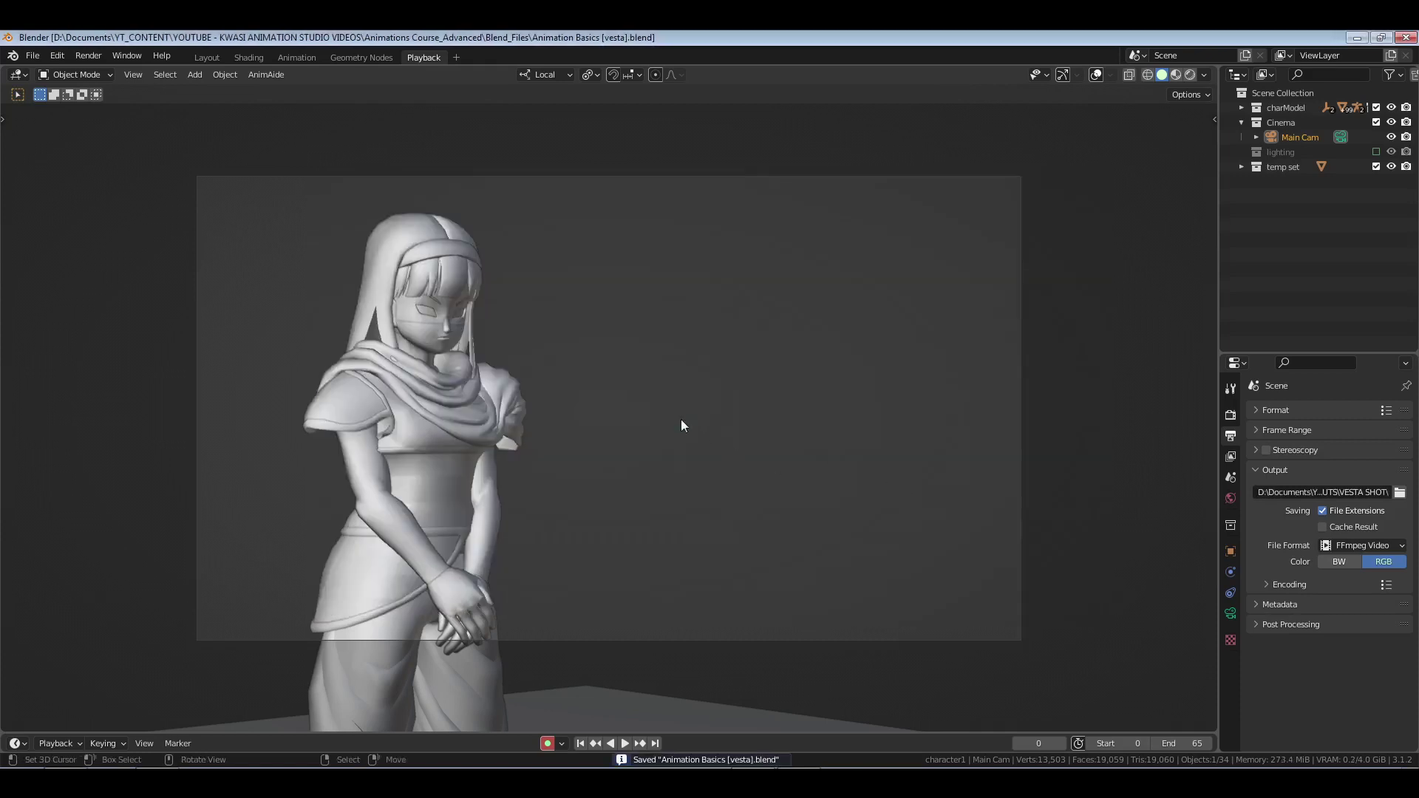
- Render the full animation to video and play back the rendered result
{"action": "key", "text": "ctrl+F12"}
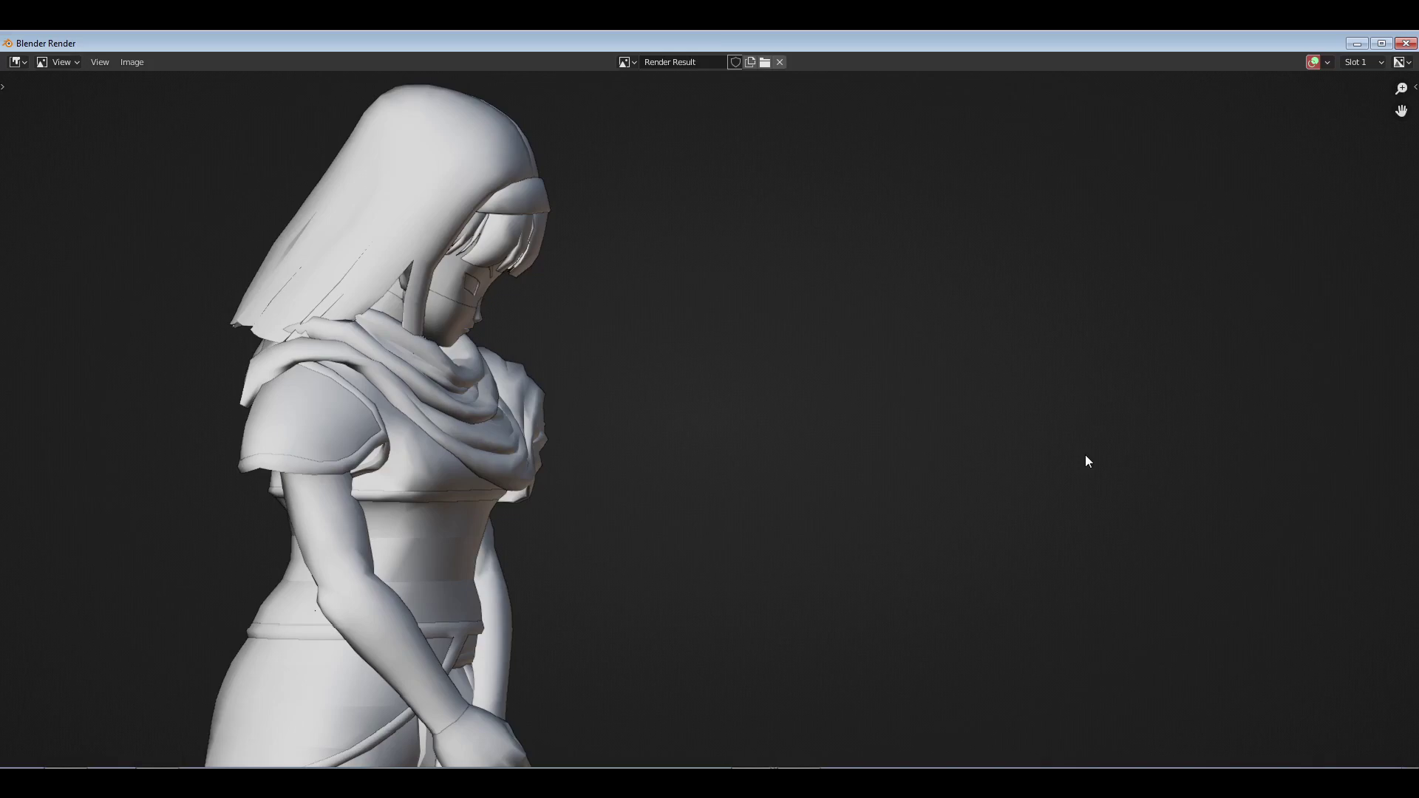
{"action": "key", "text": "Escape"}
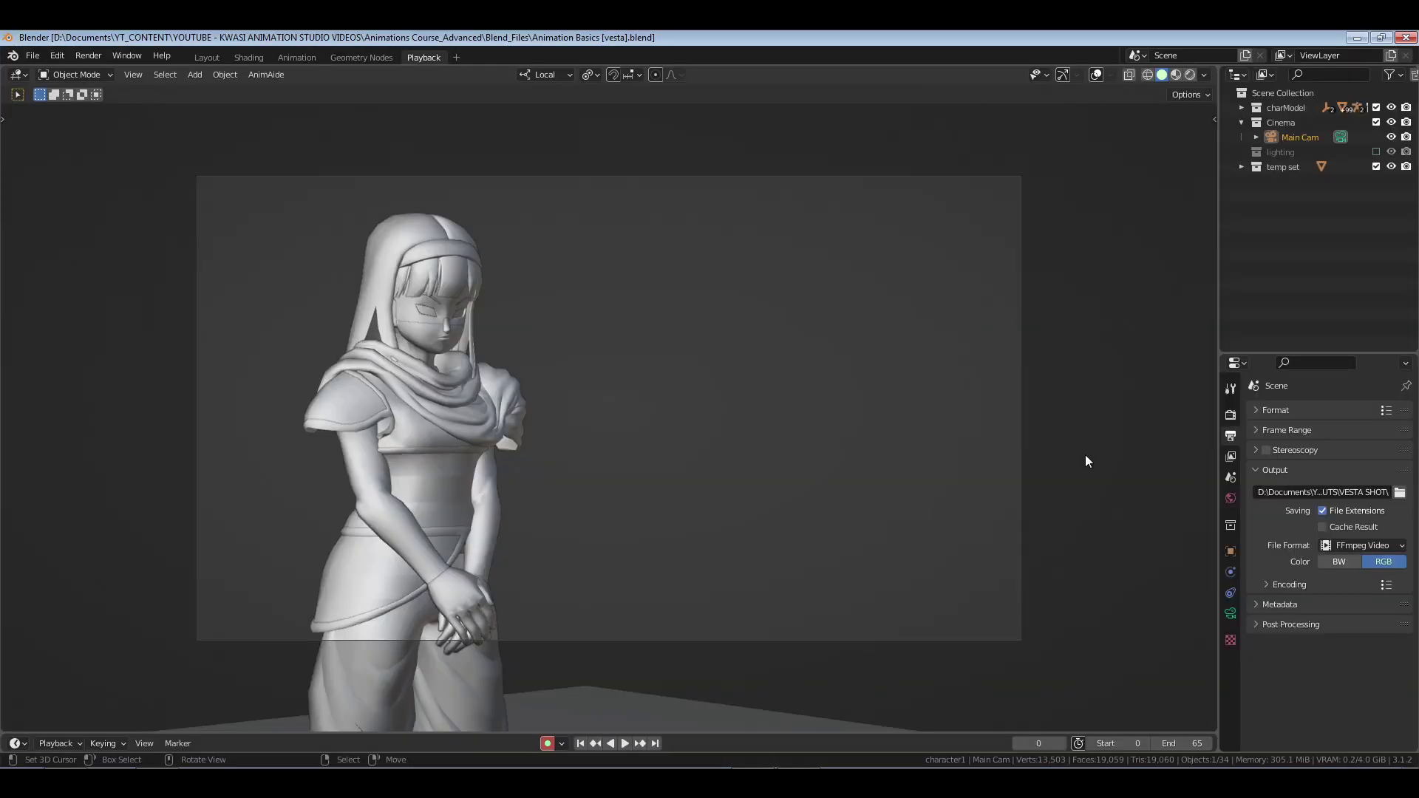
{"action": "key", "text": "ctrl+F11"}
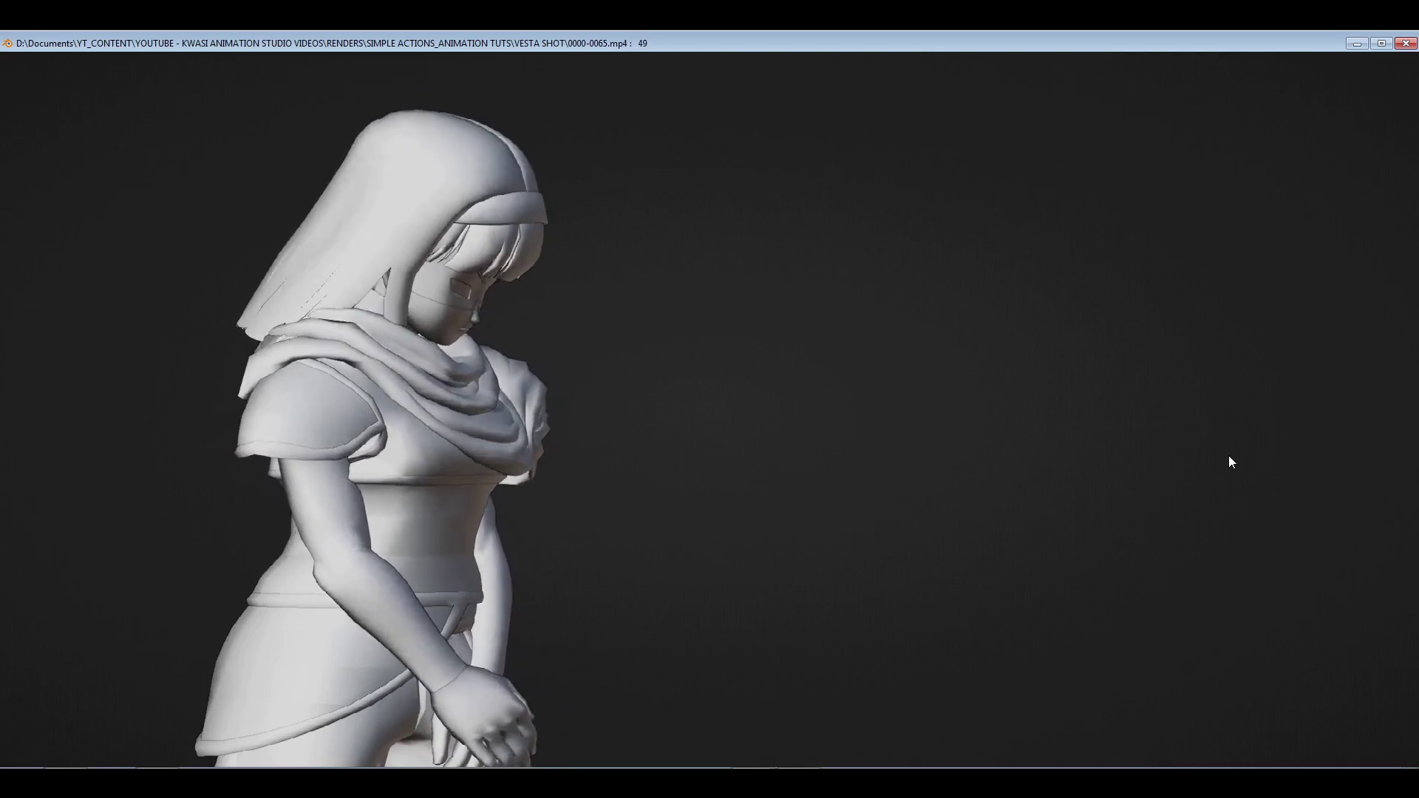
{"action": "key", "text": "Escape"}
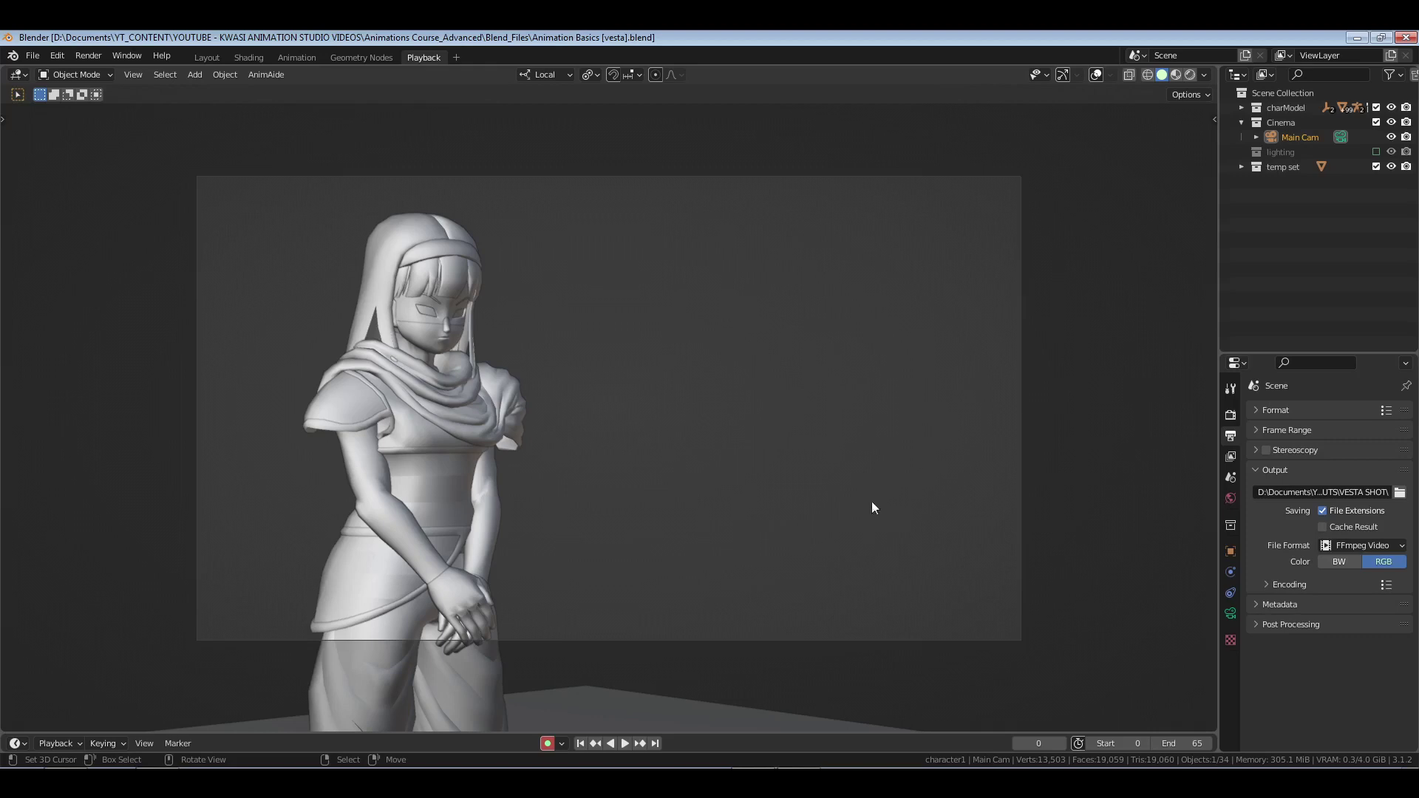
- Return to the Animation workspace and save the file
{"action": "left_click", "coordinate": [297, 57]}
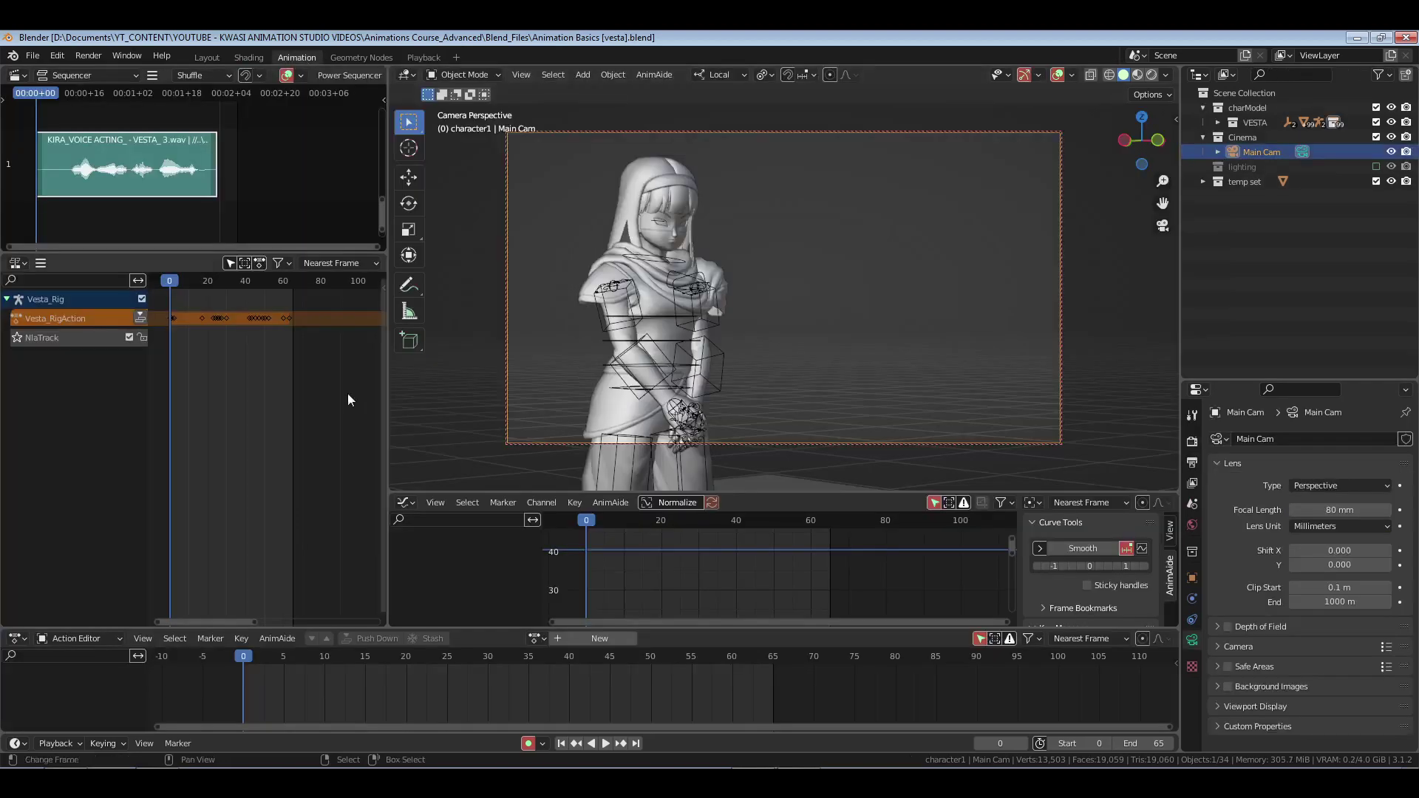
{"action": "key", "text": "ctrl+s"}
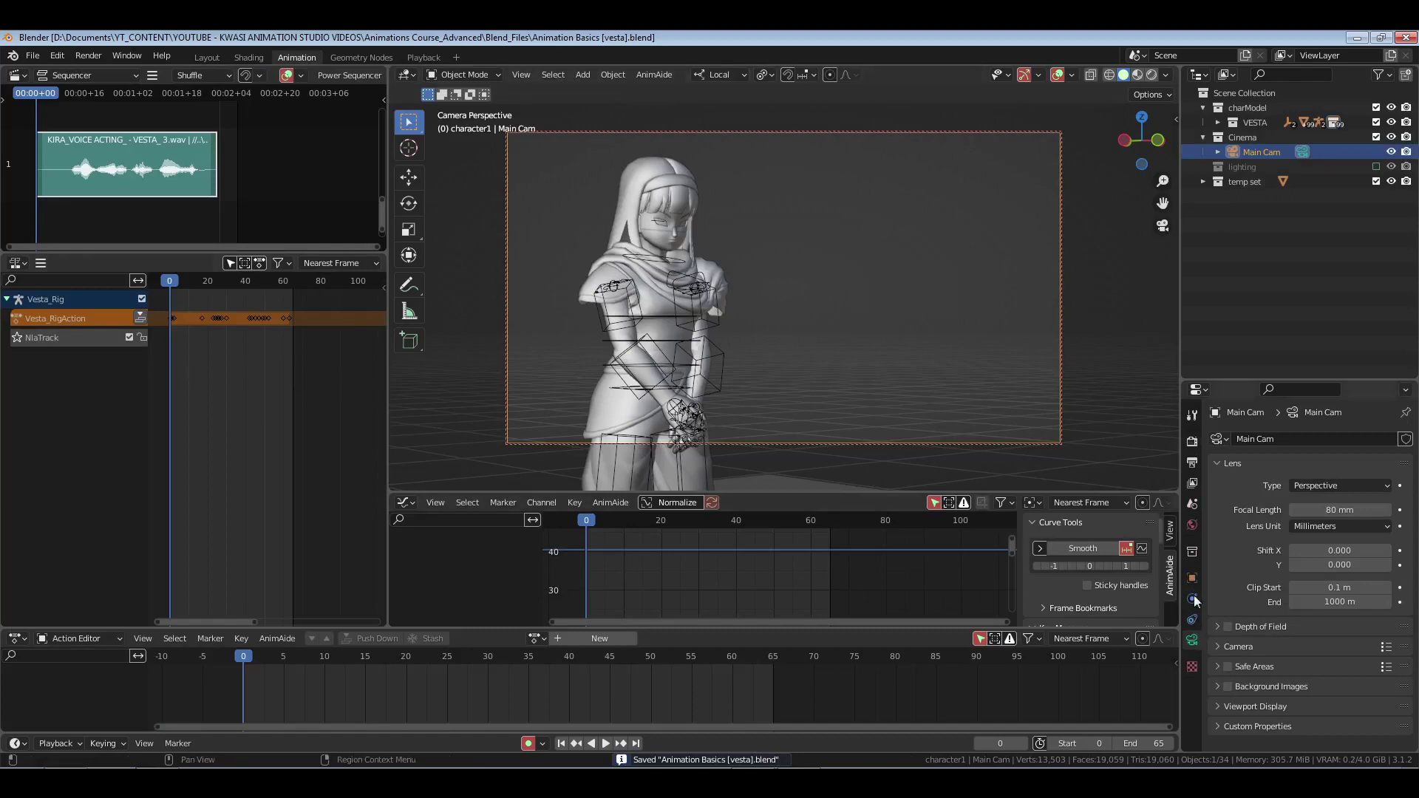
- Return to posing the Vesta rig, hide the arm control layer, and keyframe all four eye controls at frame 0
{"action": "key", "text": "ctrl+z"}
{"action": "key", "text": "ctrl+z"}
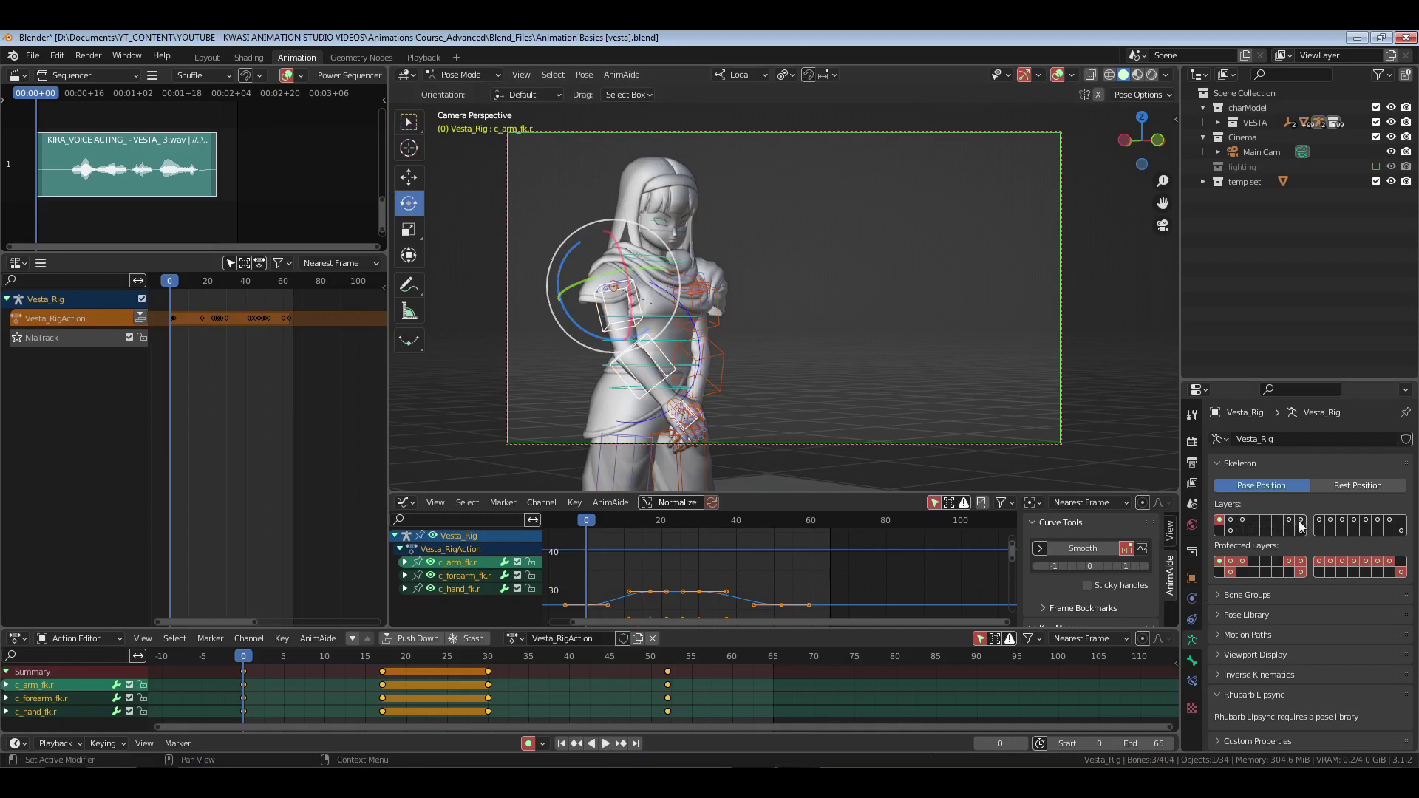
{"action": "left_click", "coordinate": [1290, 520]}
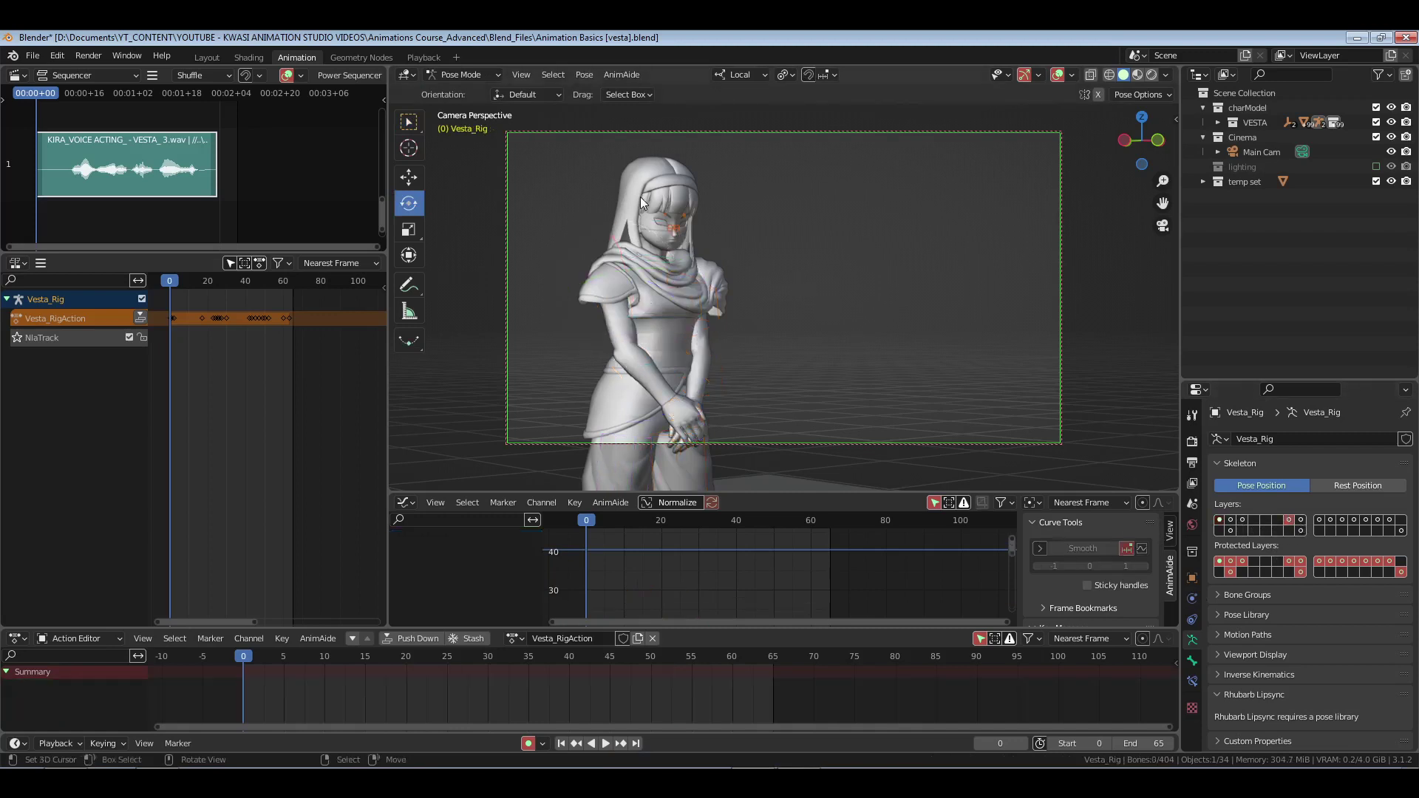
{"action": "left_click_drag", "start_coordinate": [646, 202], "coordinate": [715, 241]}
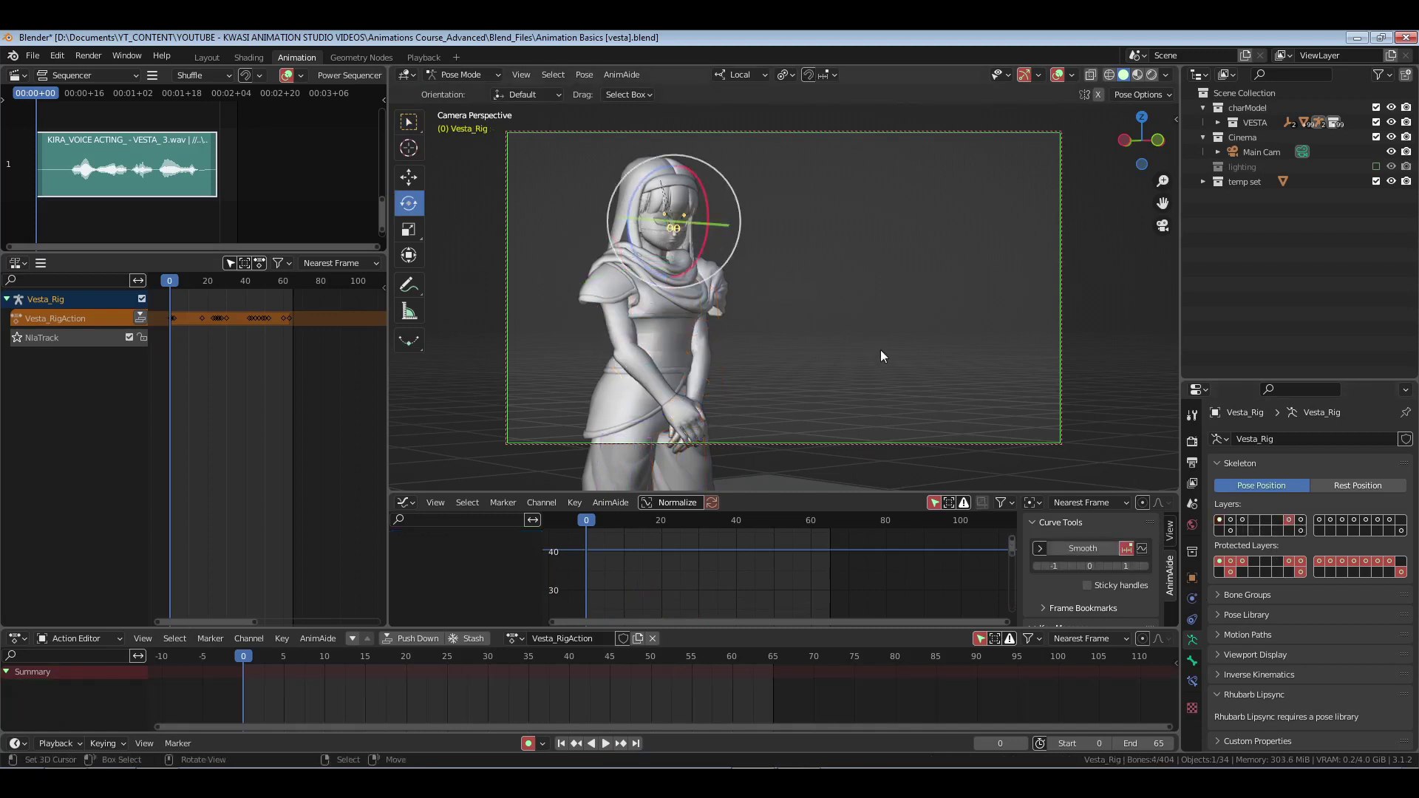
{"action": "key", "text": "i"}
- At frame 5, lower both upper eyelid controls along their local Y axis to close the eyes
{"action": "left_click", "coordinate": [989, 741]}
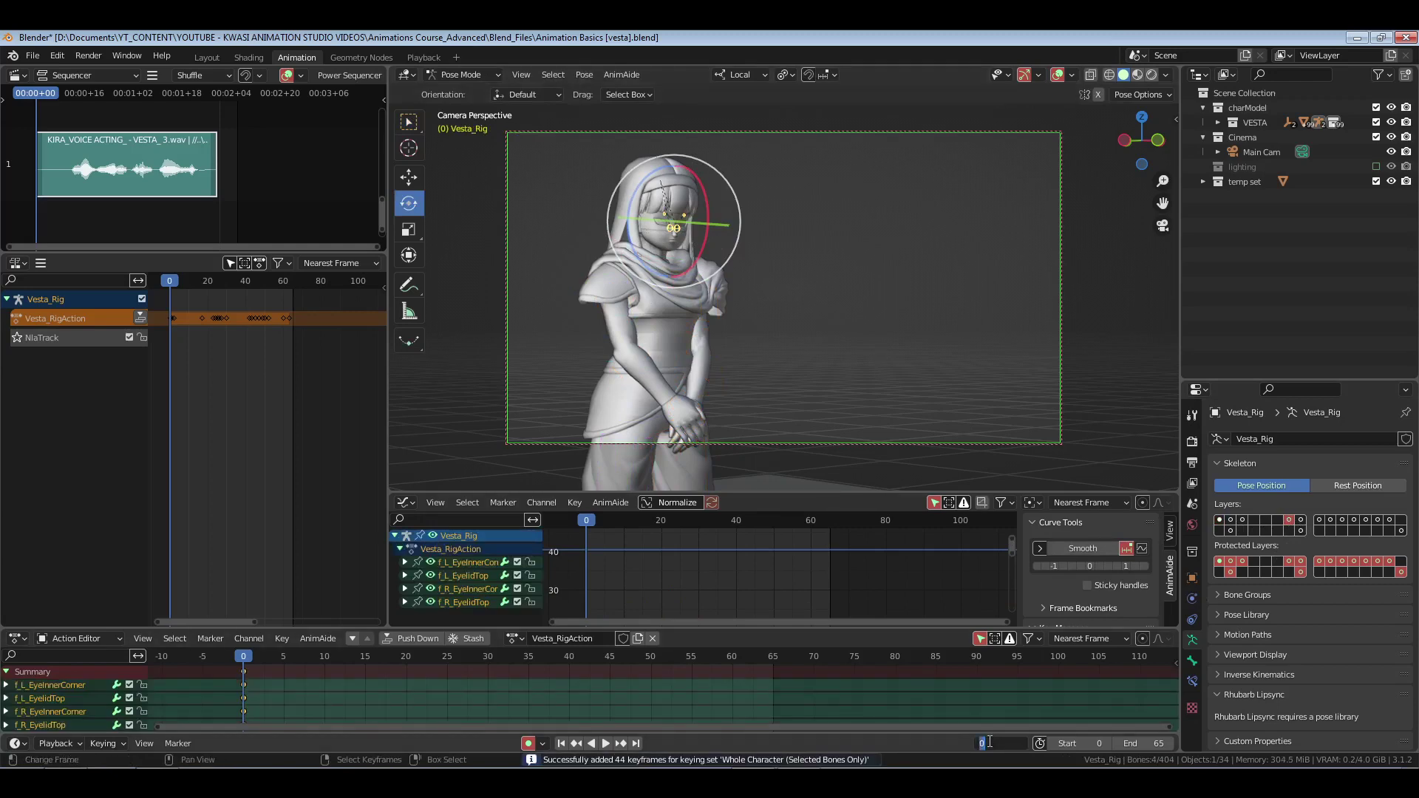
{"action": "type", "text": "5"}
{"action": "key", "text": "Return"}
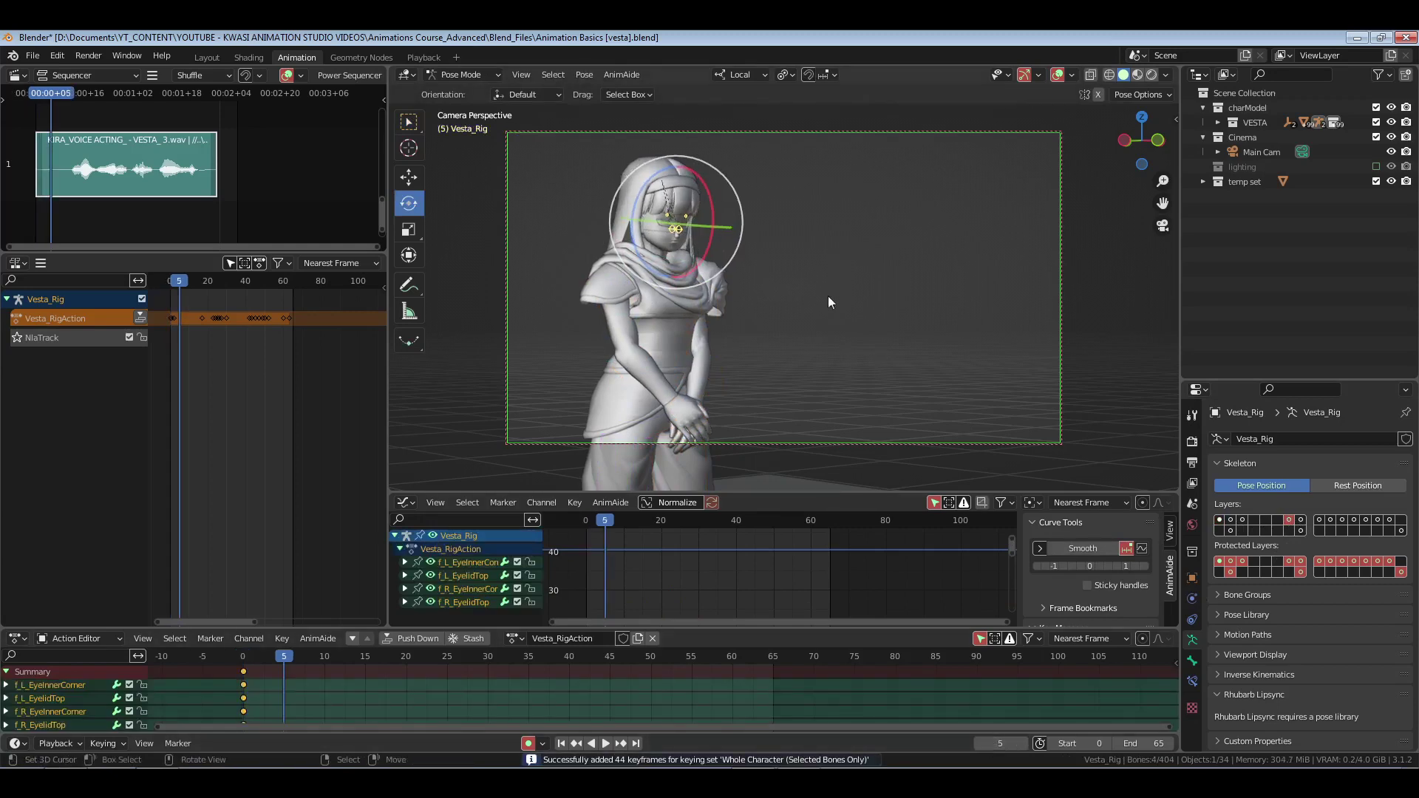
{"action": "key", "text": "KP_0"}
{"action": "scroll", "coordinate": [827, 295], "scroll_direction": "up", "scroll_amount": 5}
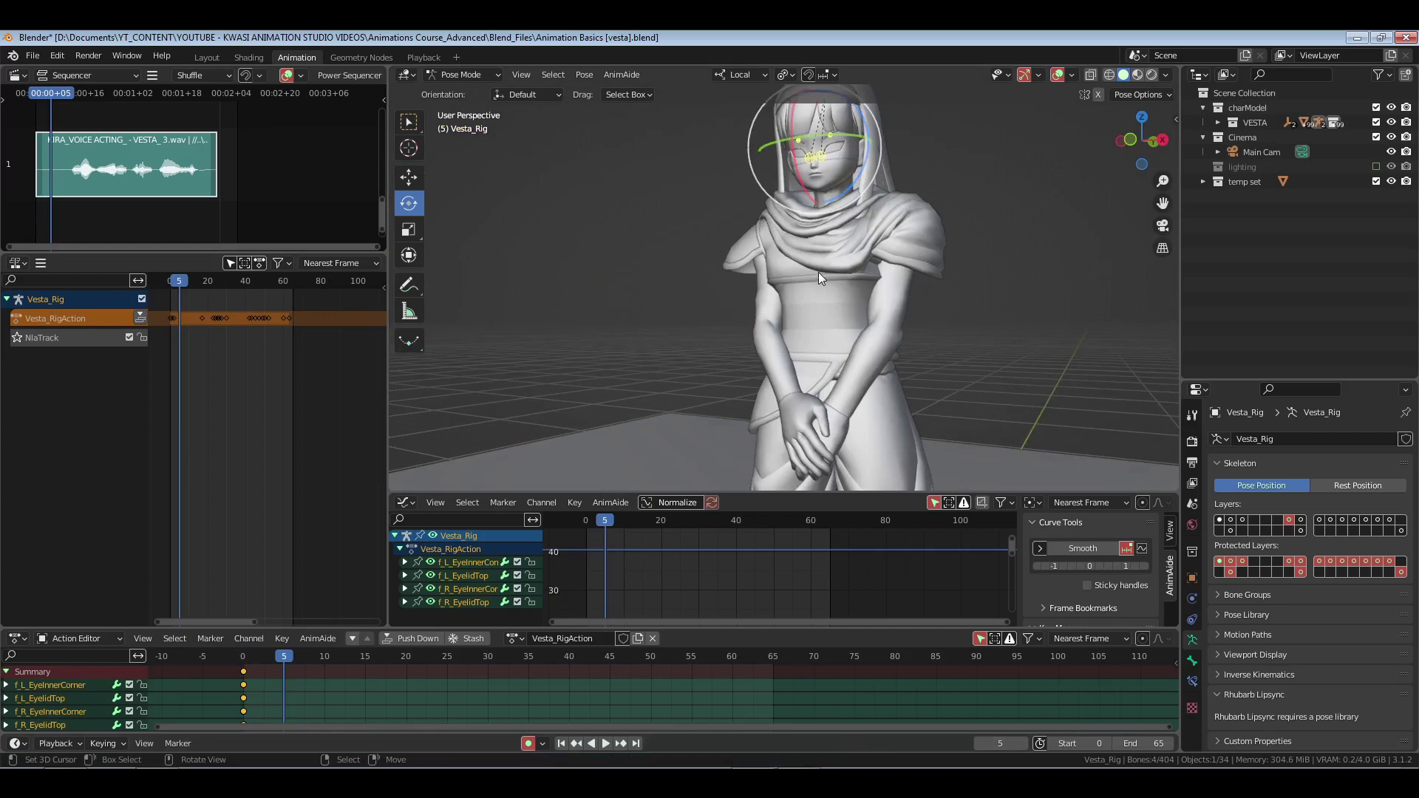
{"action": "left_click", "coordinate": [810, 156]}
{"action": "key", "text": "KP_Decimal"}
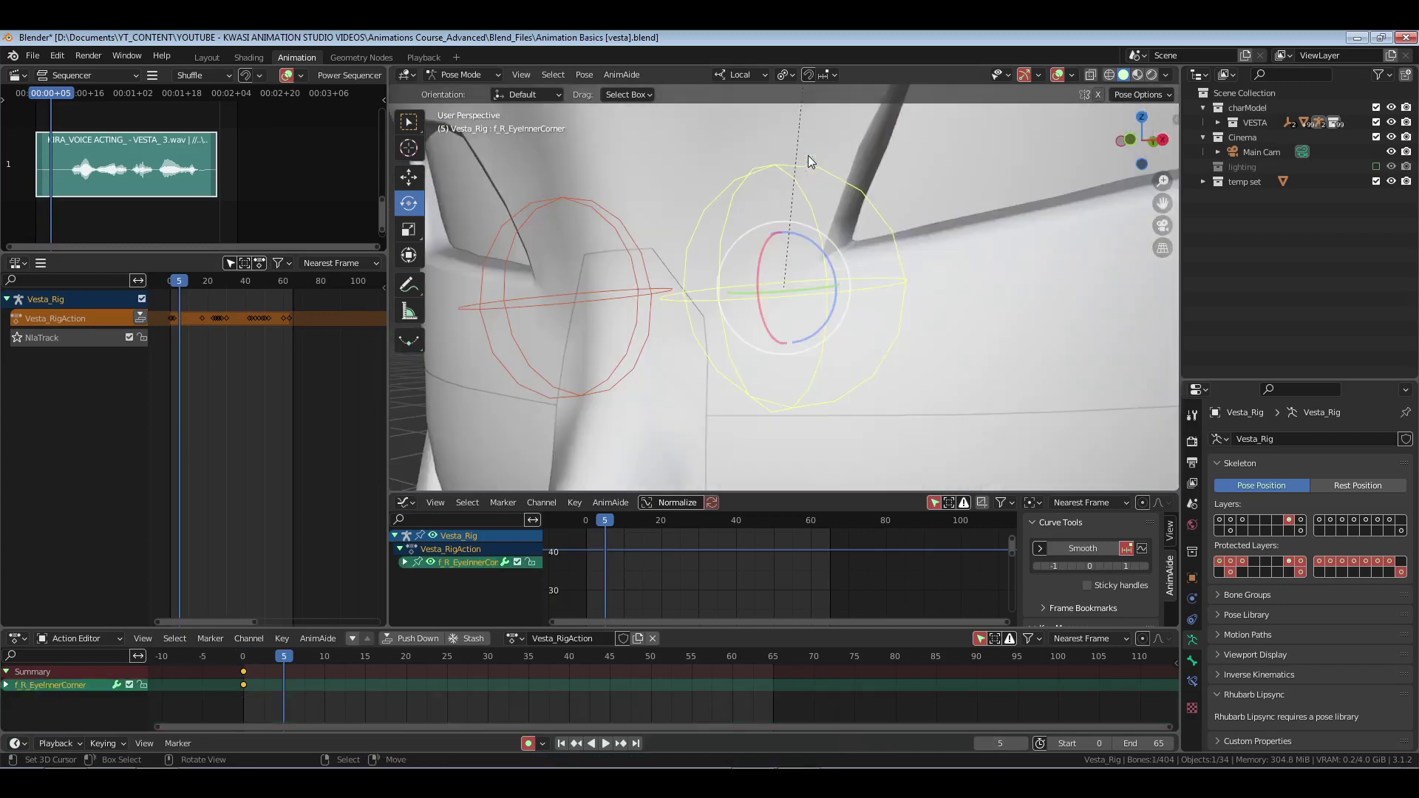
{"action": "left_click", "coordinate": [808, 155]}
{"action": "scroll", "coordinate": [844, 234], "scroll_direction": "down", "scroll_amount": 8}
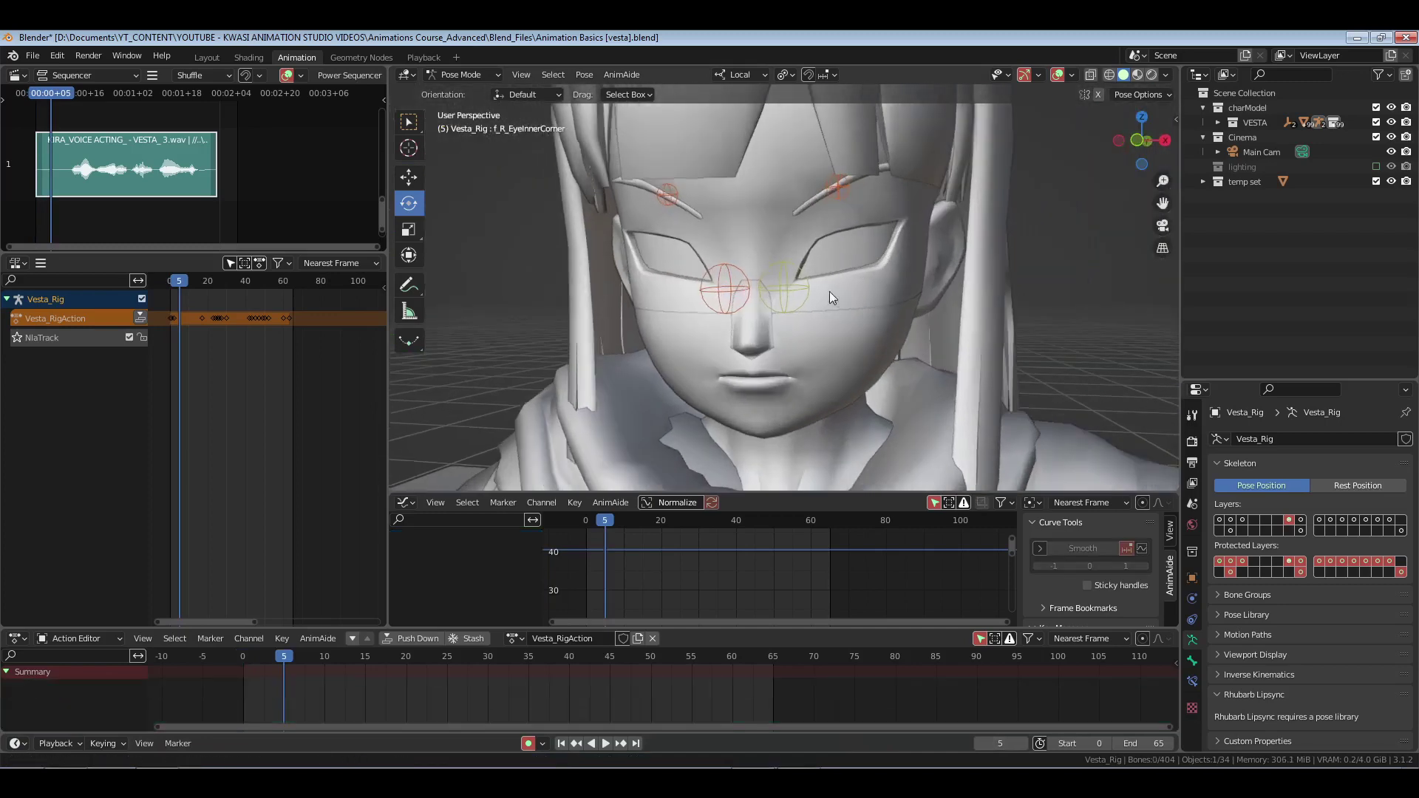
{"action": "middle_click_drag", "start_coordinate": [829, 291], "coordinate": [827, 269], "text": "ctrl"}
{"action": "key", "text": "shift+space"}
{"action": "key", "text": "g"}
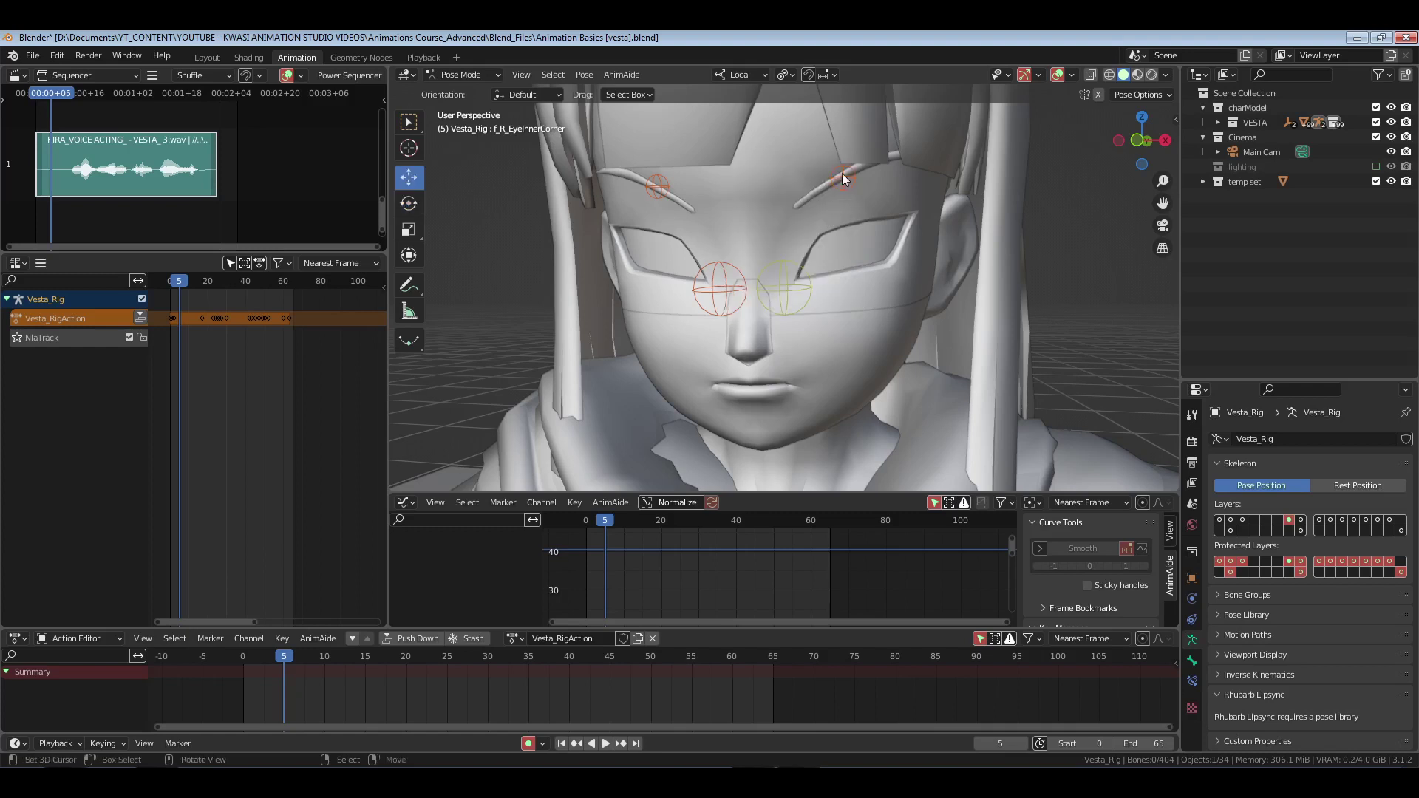
{"action": "left_click", "coordinate": [841, 173]}
{"action": "left_click", "coordinate": [657, 186], "text": "shift"}
{"action": "key", "text": "g"}
{"action": "key", "text": "y"}
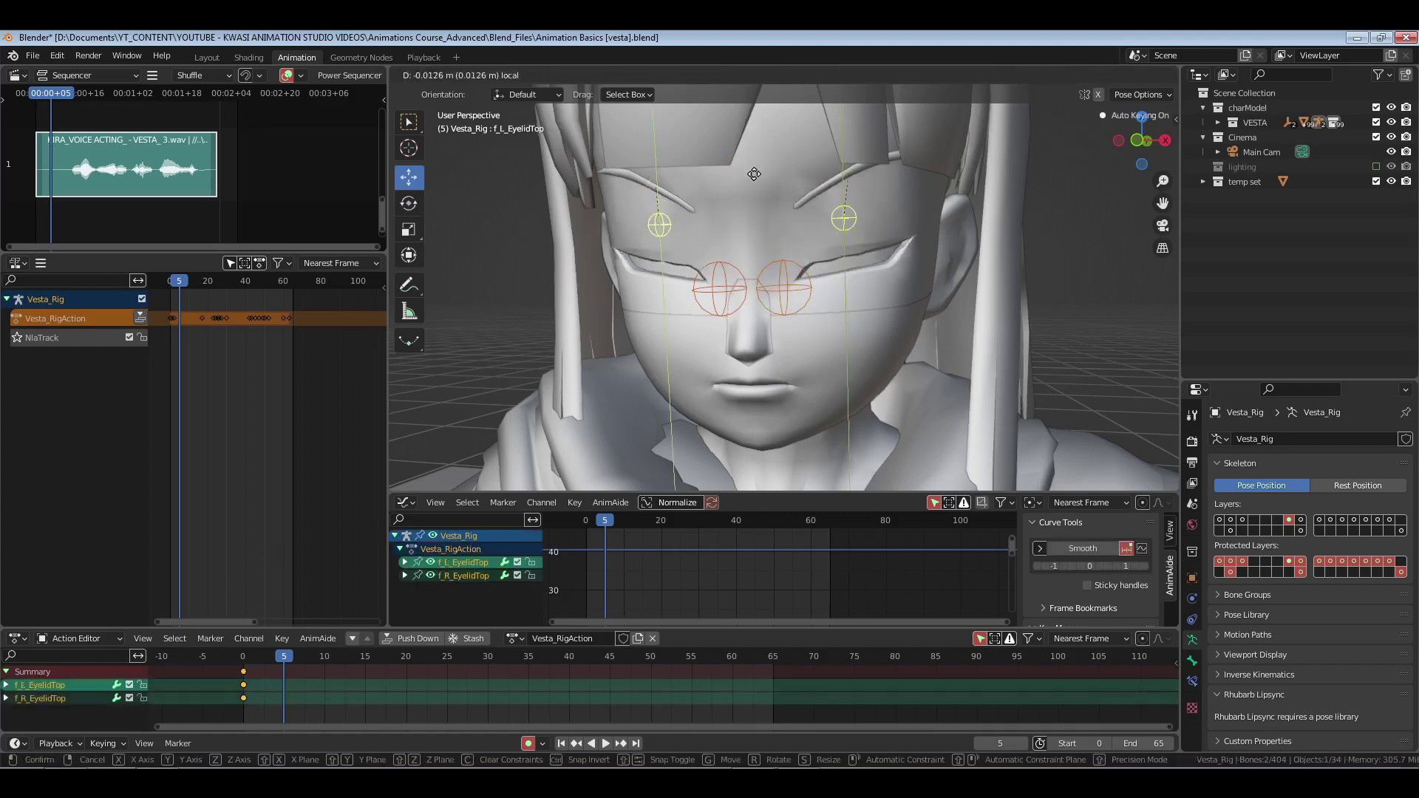
{"action": "left_click", "coordinate": [756, 193]}
- Lower both inner eye corner controls along their local Y axis at frame 5
{"action": "left_click", "coordinate": [782, 288]}
{"action": "left_click", "coordinate": [730, 291], "text": "shift"}
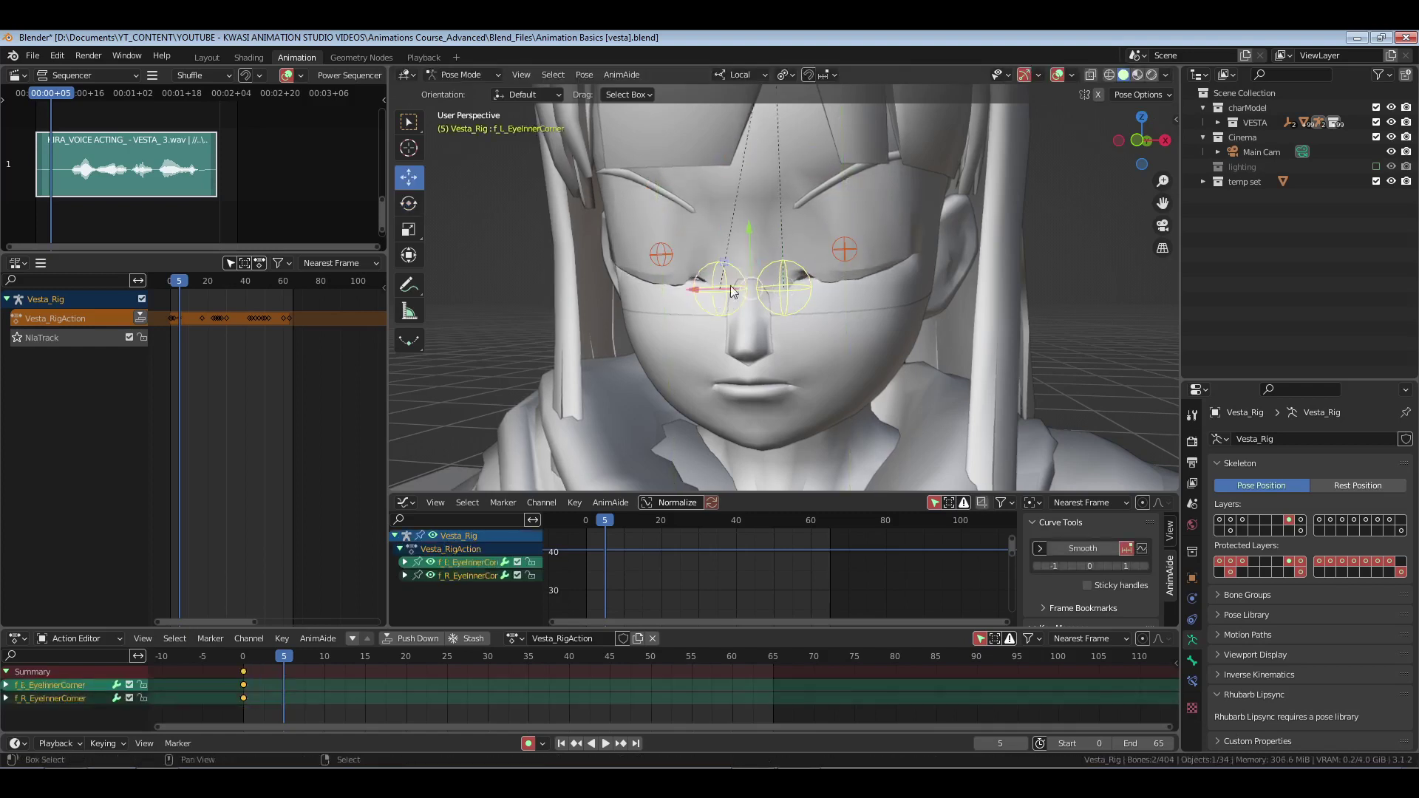
{"action": "key", "text": "g"}
{"action": "key", "text": "y"}
{"action": "left_click", "coordinate": [766, 259]}
- Copy the open-eye keyframes of all four eye controls to frame 15 to finish the blink
{"action": "key", "text": "a"}
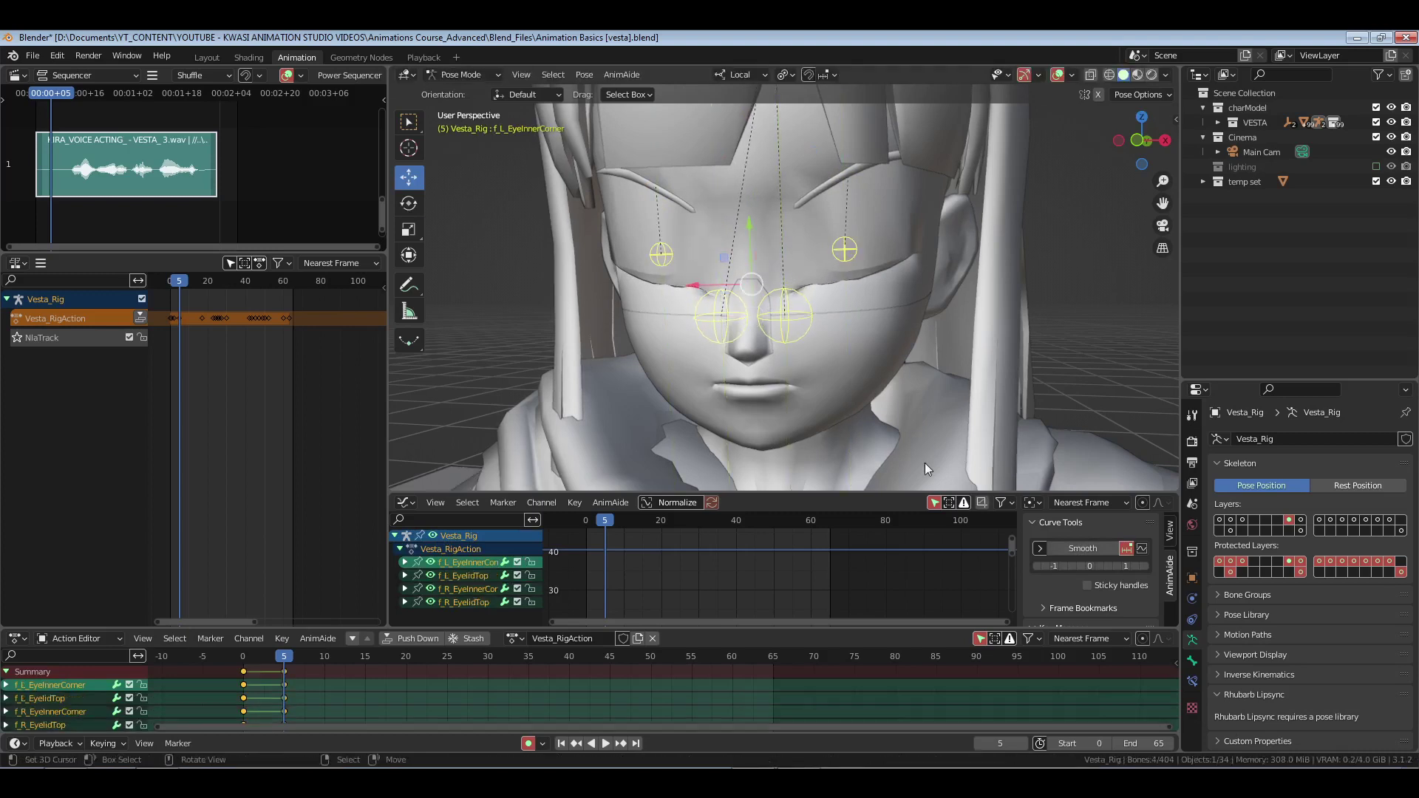
{"action": "left_click", "coordinate": [1004, 743]}
{"action": "type", "text": "+"}
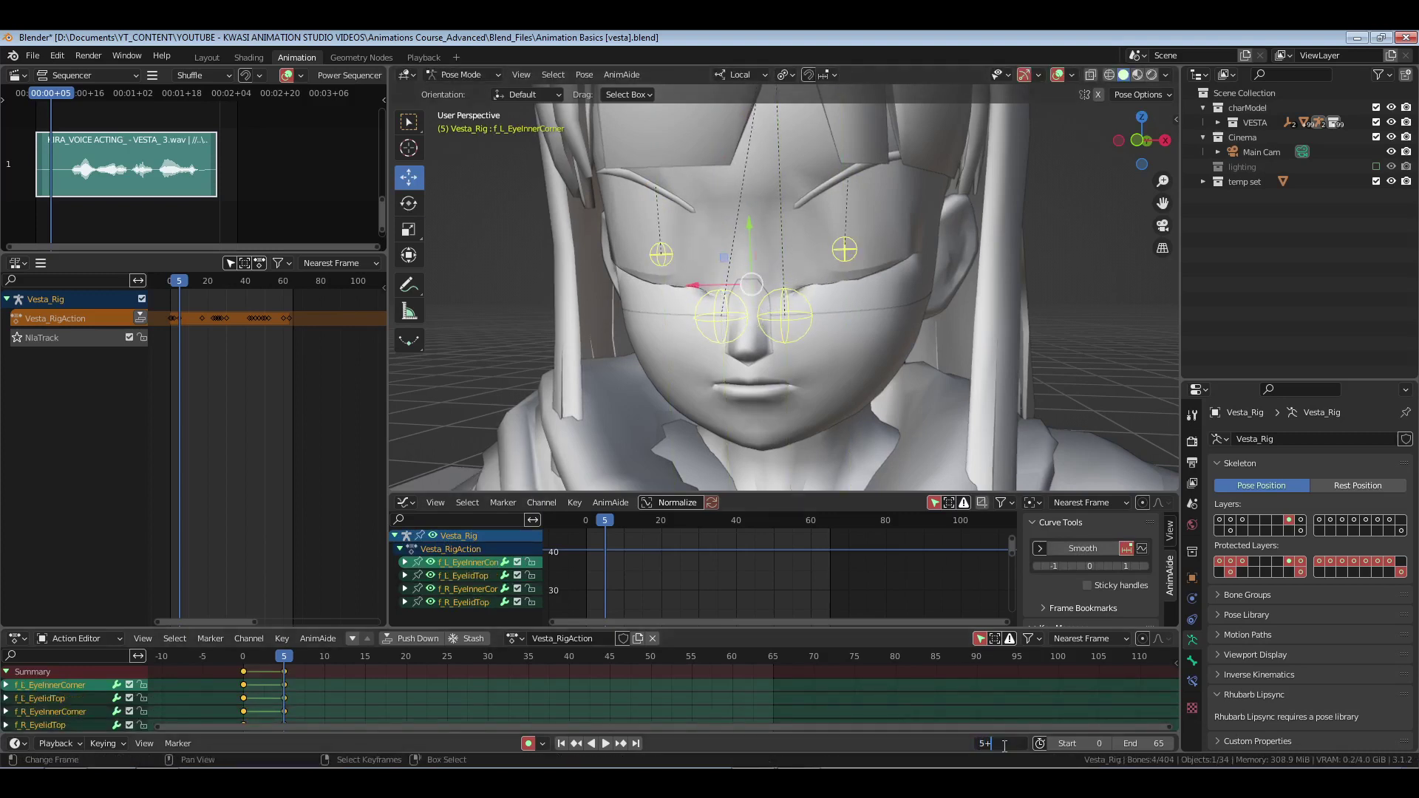
{"action": "type", "text": "10"}
{"action": "key", "text": "Return"}
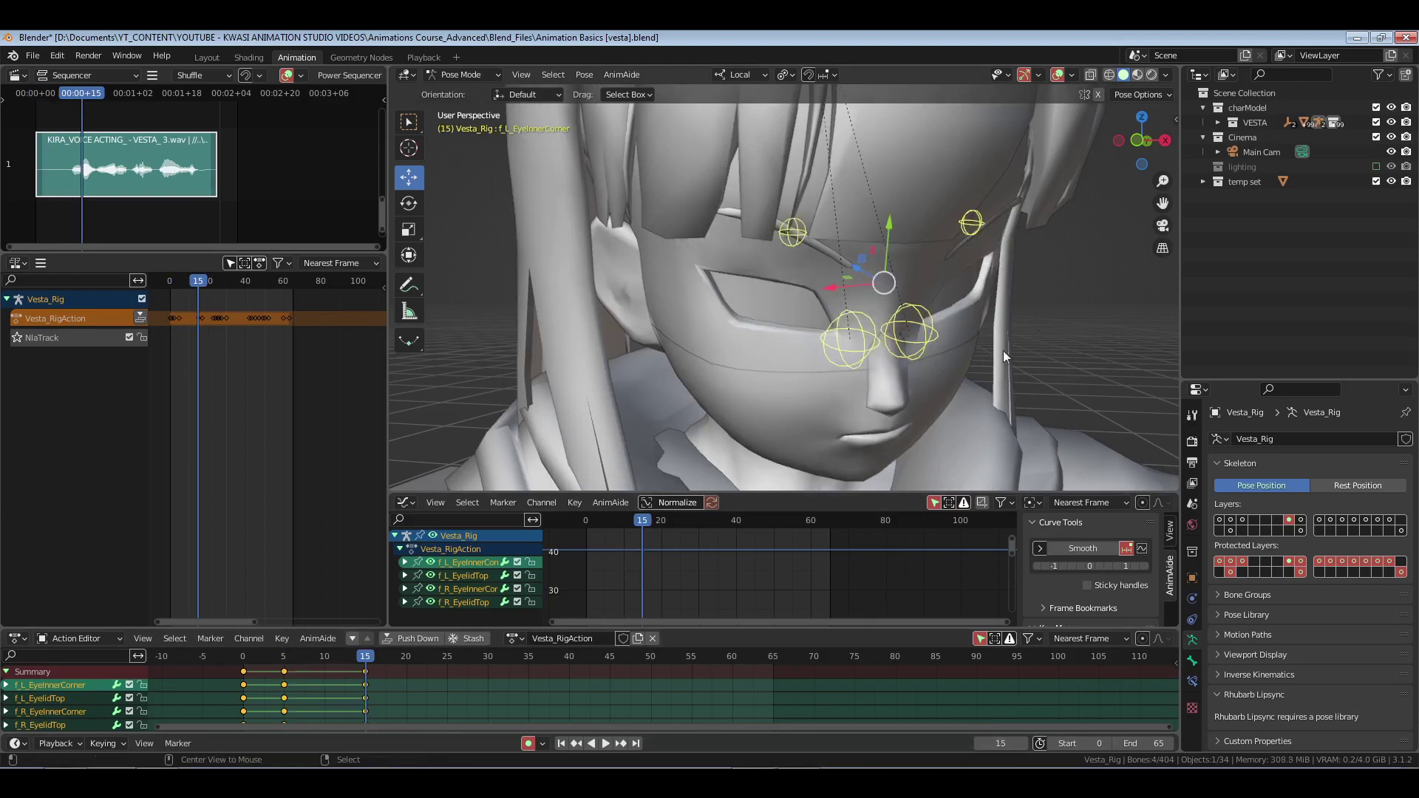
- Shift all the blink keyframes 5 frames later so the blink starts at frame 5
{"action": "key", "text": "t"}
{"action": "left_click", "coordinate": [417, 684]}
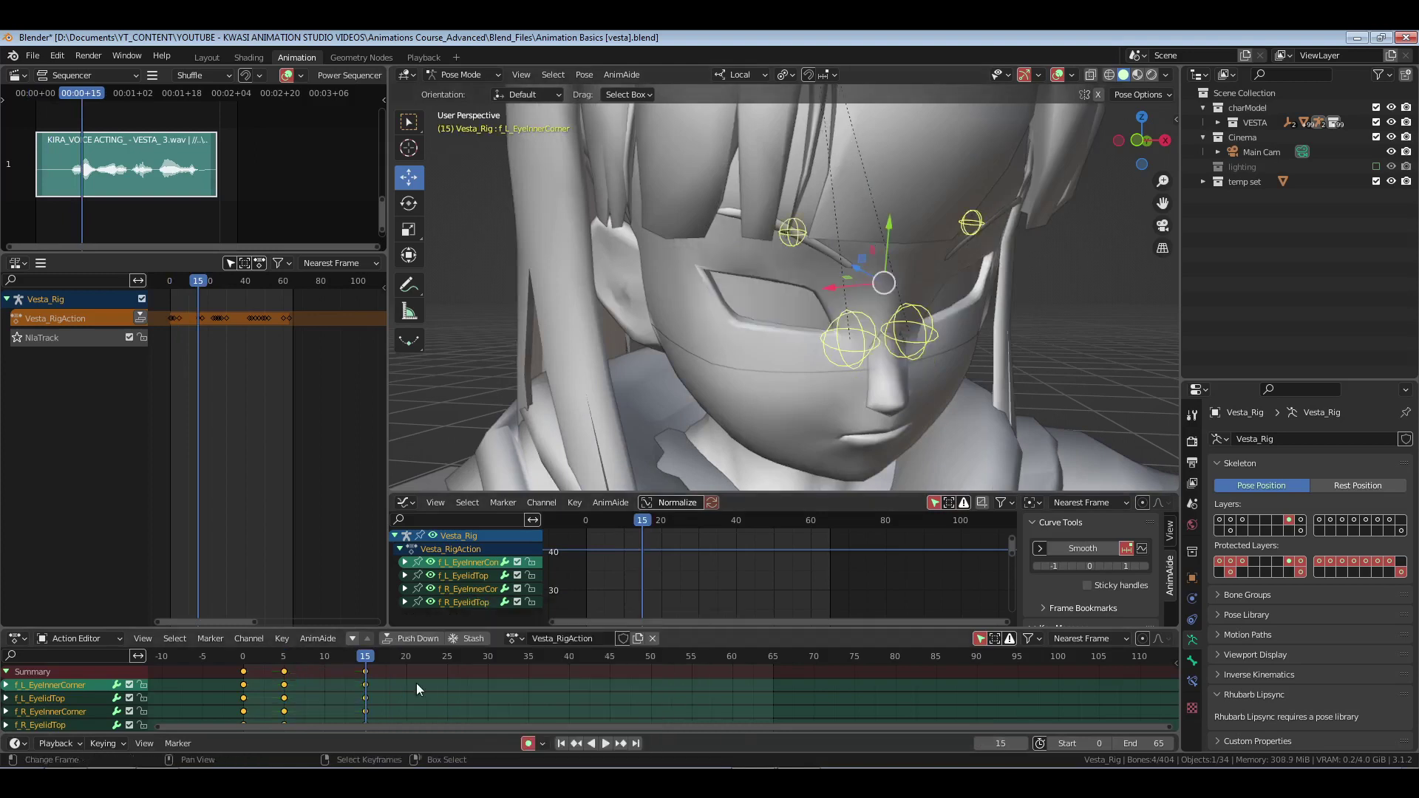
{"action": "key", "text": "Return"}
{"action": "key", "text": "a"}
{"action": "key", "text": "g"}
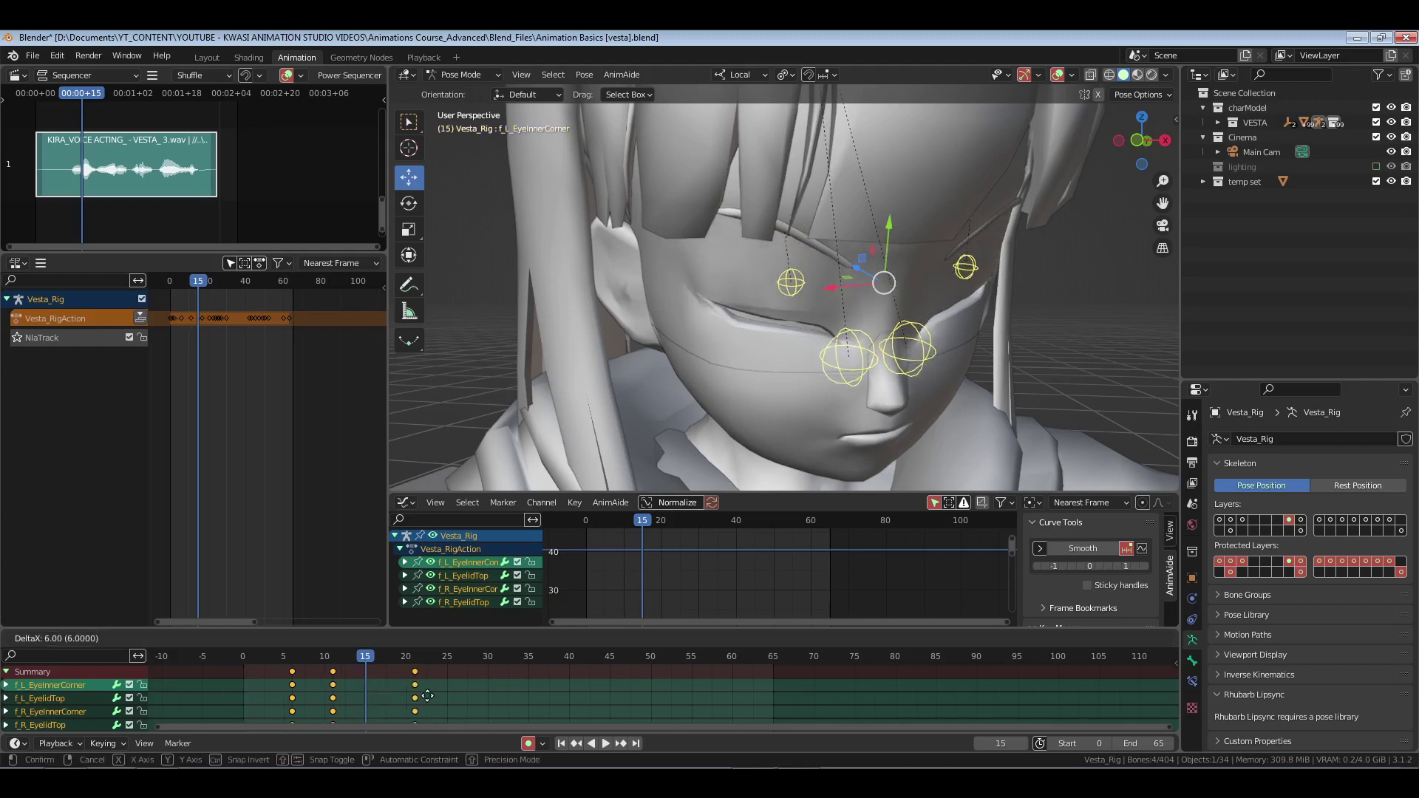
{"action": "left_click", "coordinate": [419, 696]}
- Paste a second copy of the blink keyframes starting at frame 44 and save the file
{"action": "key", "text": "space"}
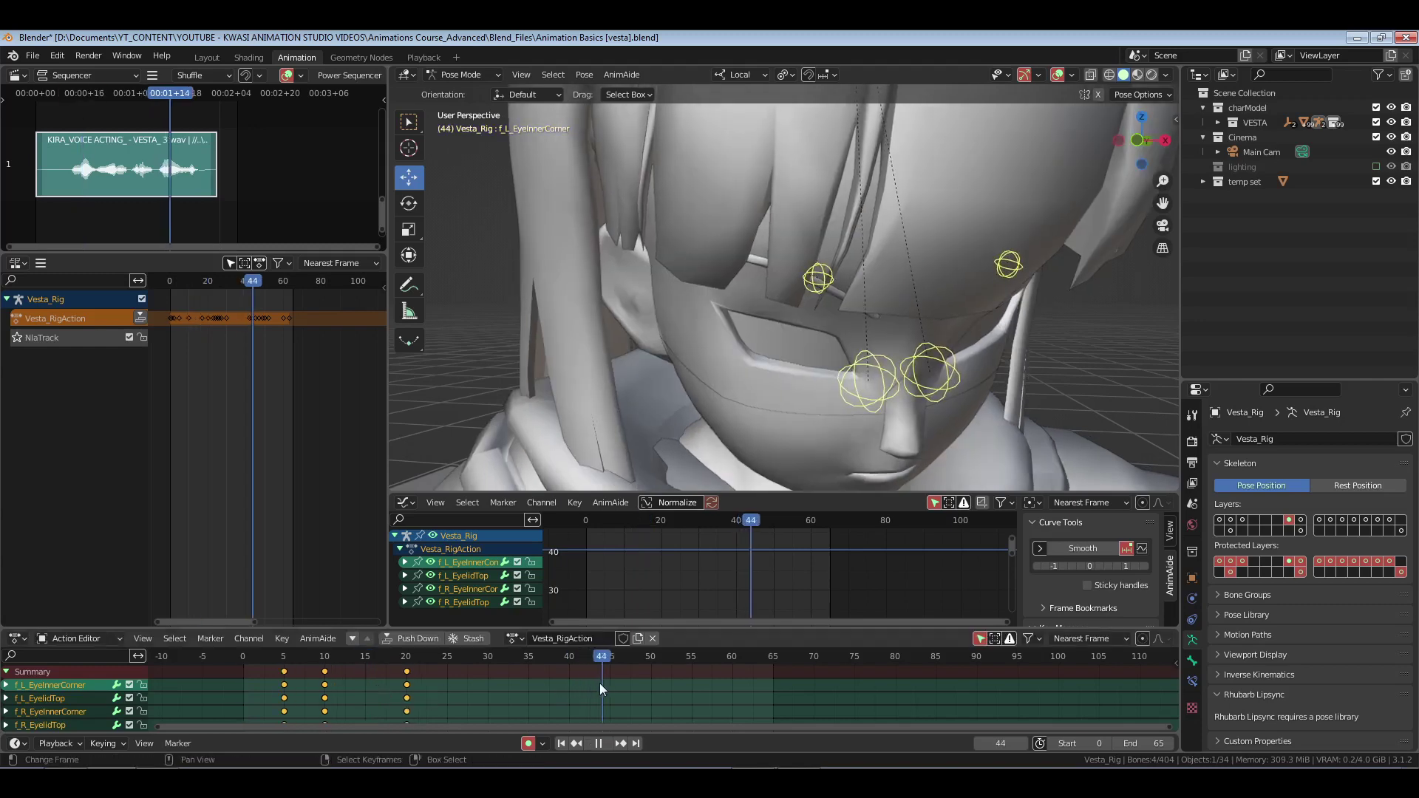
{"action": "key", "text": "space"}
{"action": "key", "text": "ctrl+v"}
{"action": "key", "text": "ctrl+s"}
{"action": "key", "text": "shift+Left"}
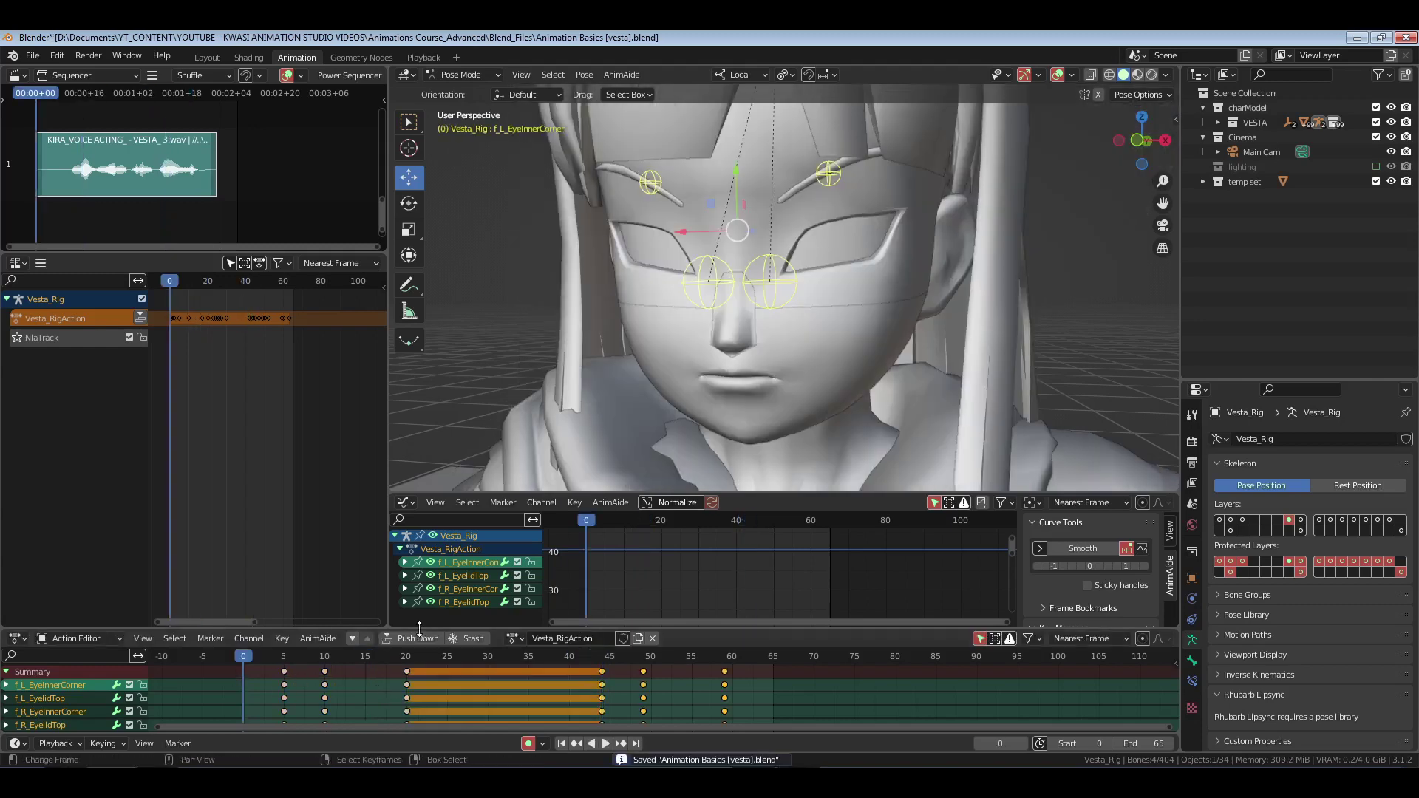
- Push the rig action down into the NLA, and render and play back the full animation from the Playback workspace
{"action": "left_click", "coordinate": [414, 638]}
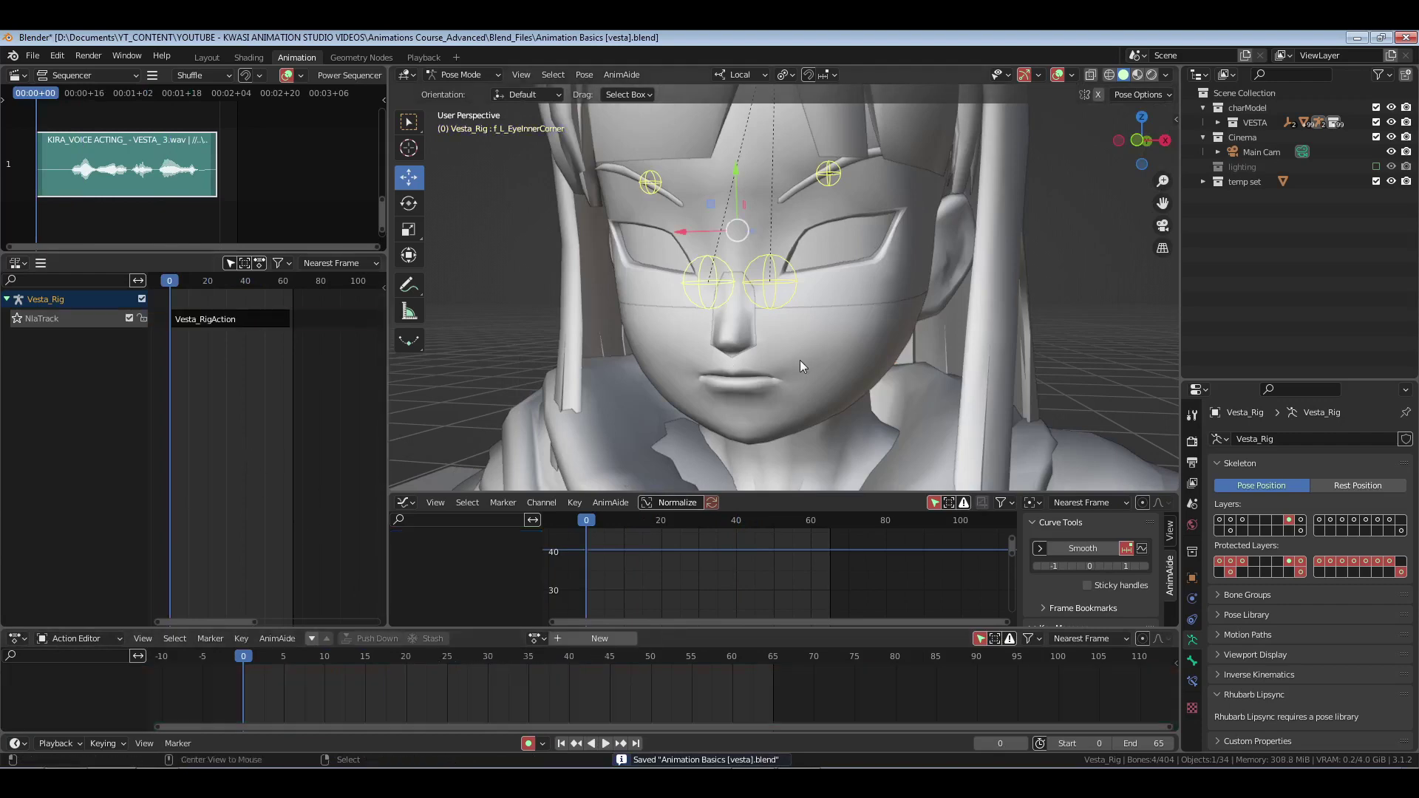
{"action": "left_click", "coordinate": [424, 57]}
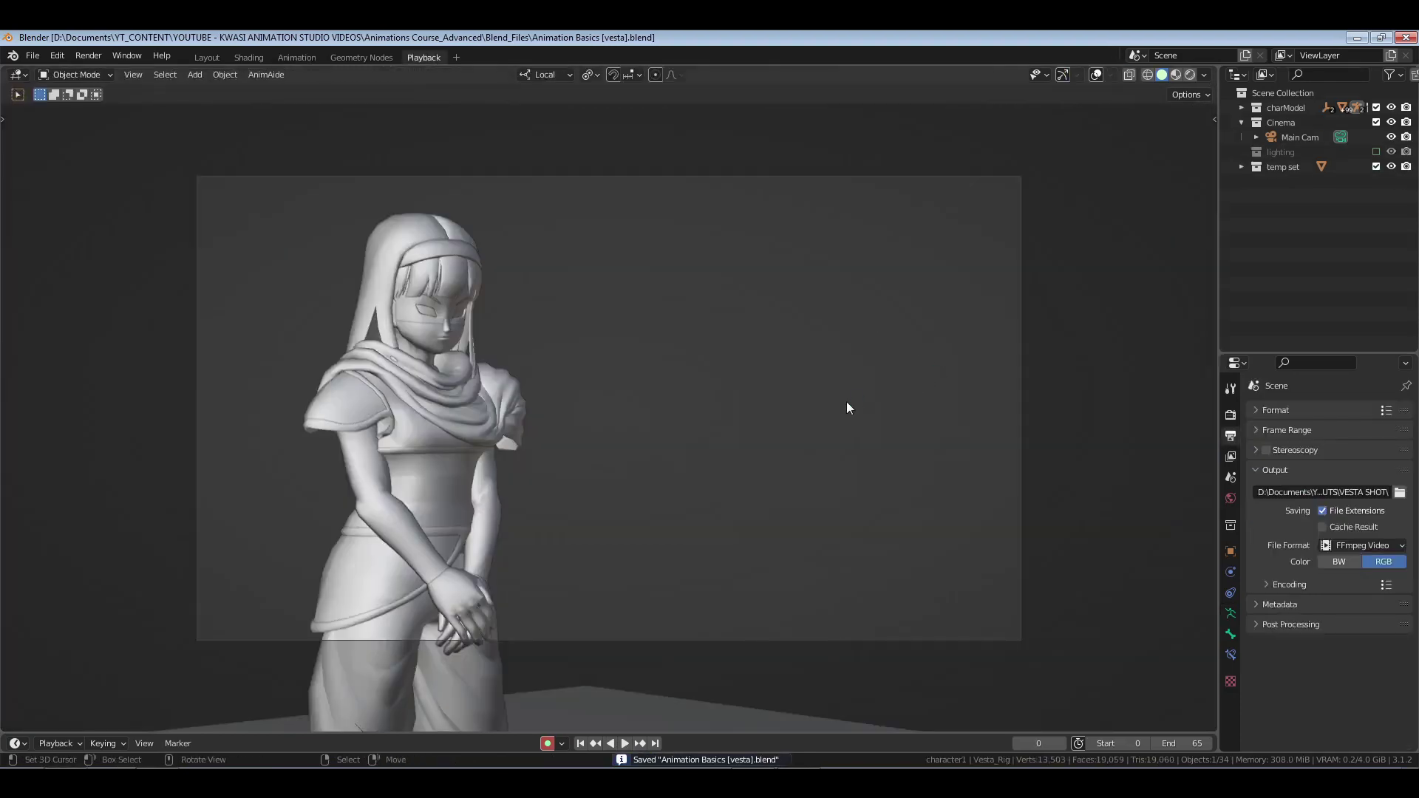
{"action": "key", "text": "ctrl+F12"}
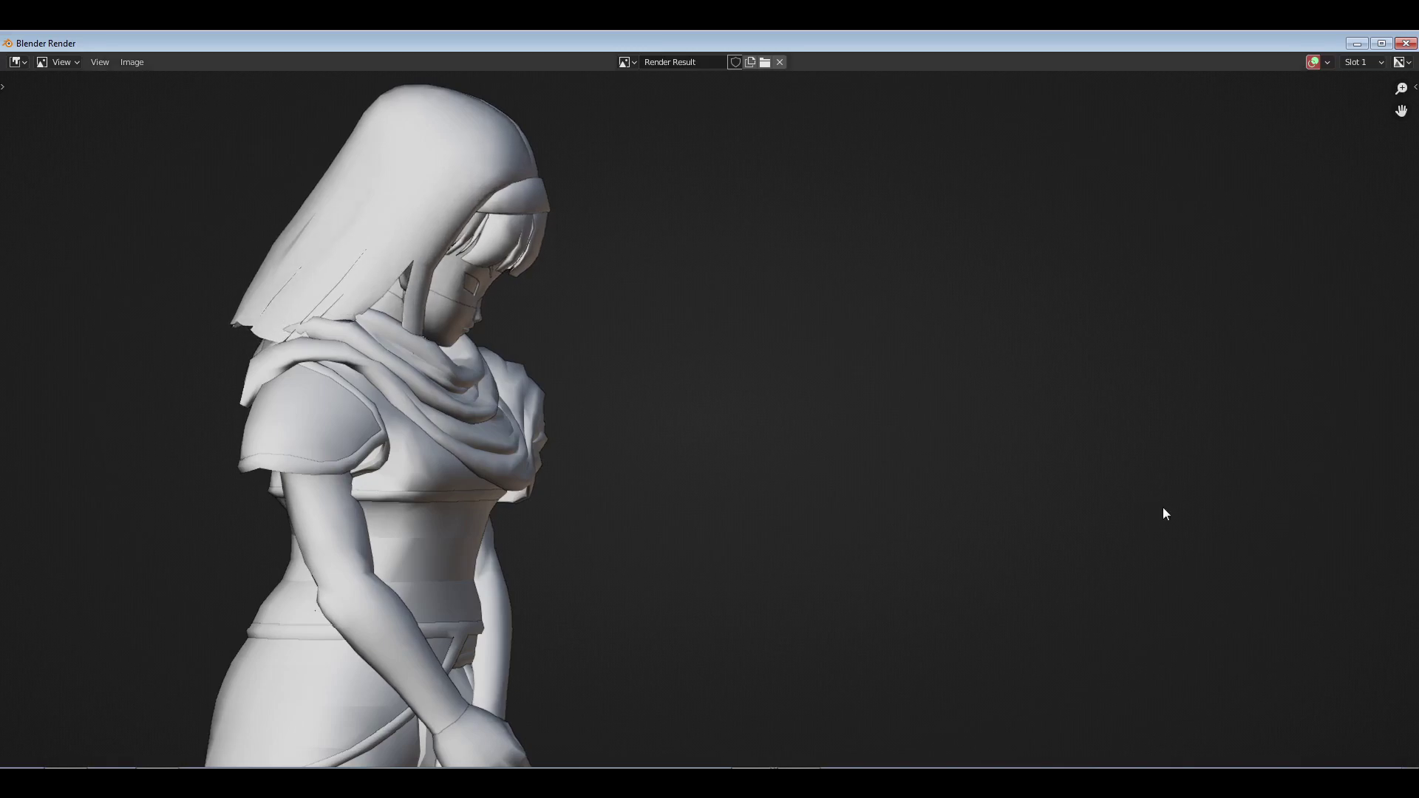
{"action": "key", "text": "Escape"}
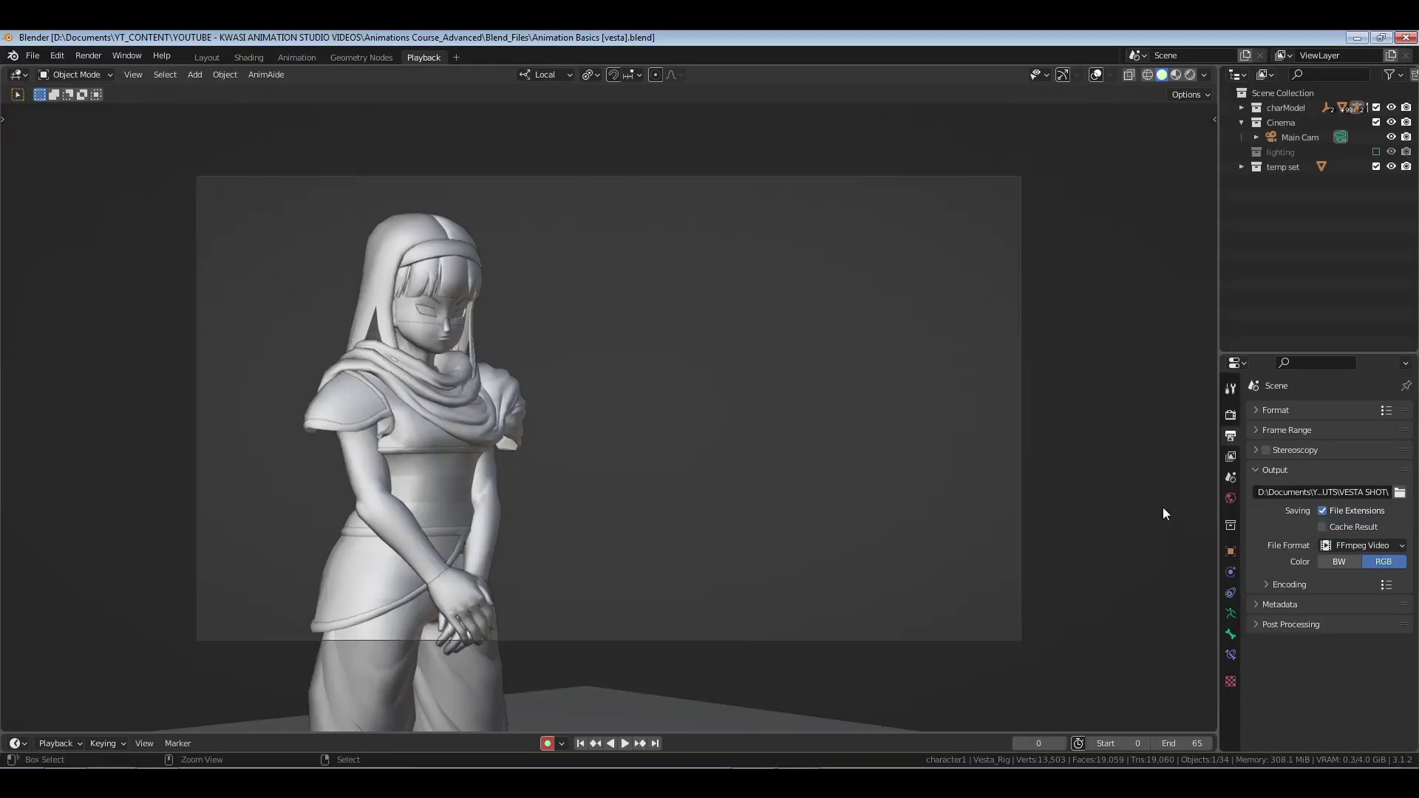
{"action": "key", "text": "ctrl+F11"}
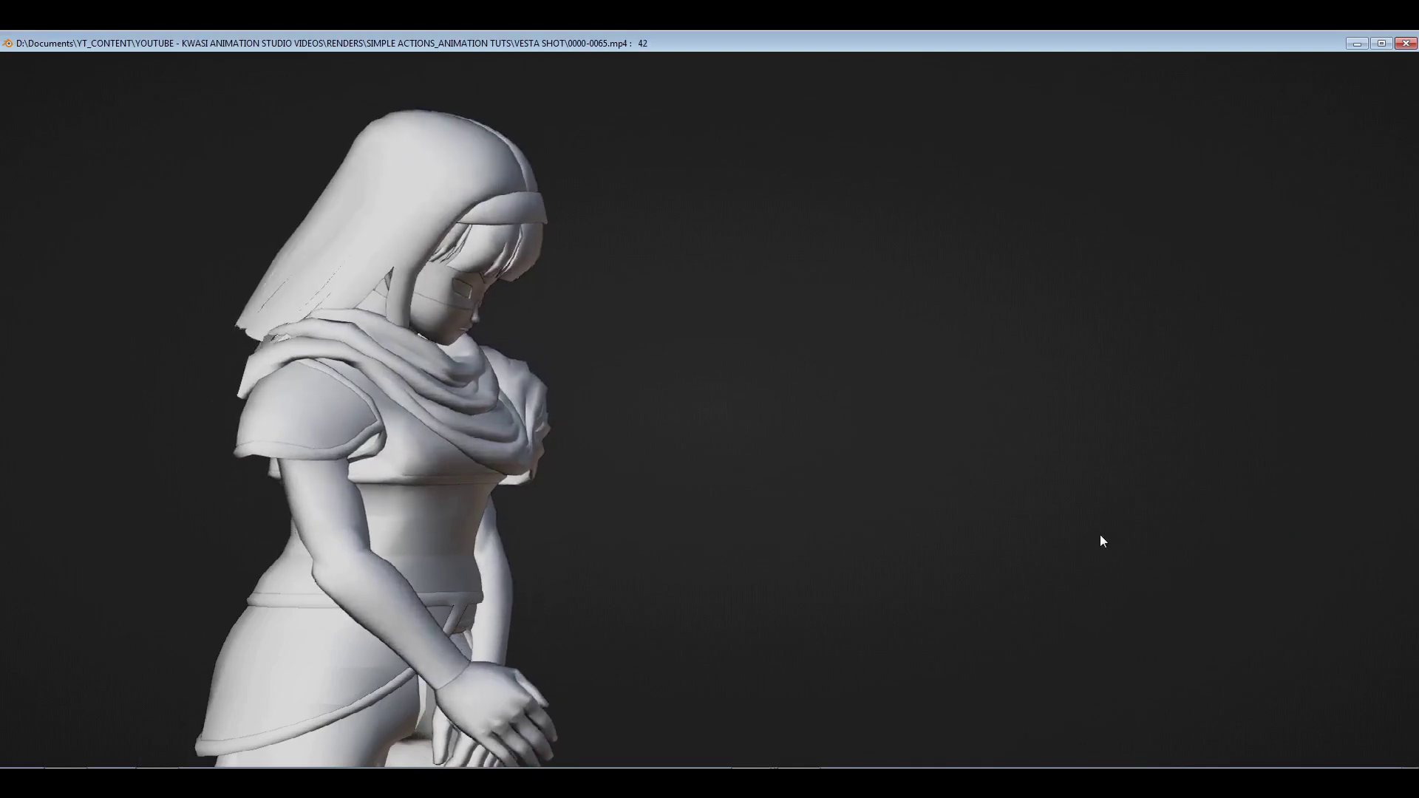
{"action": "key", "text": "Escape"}
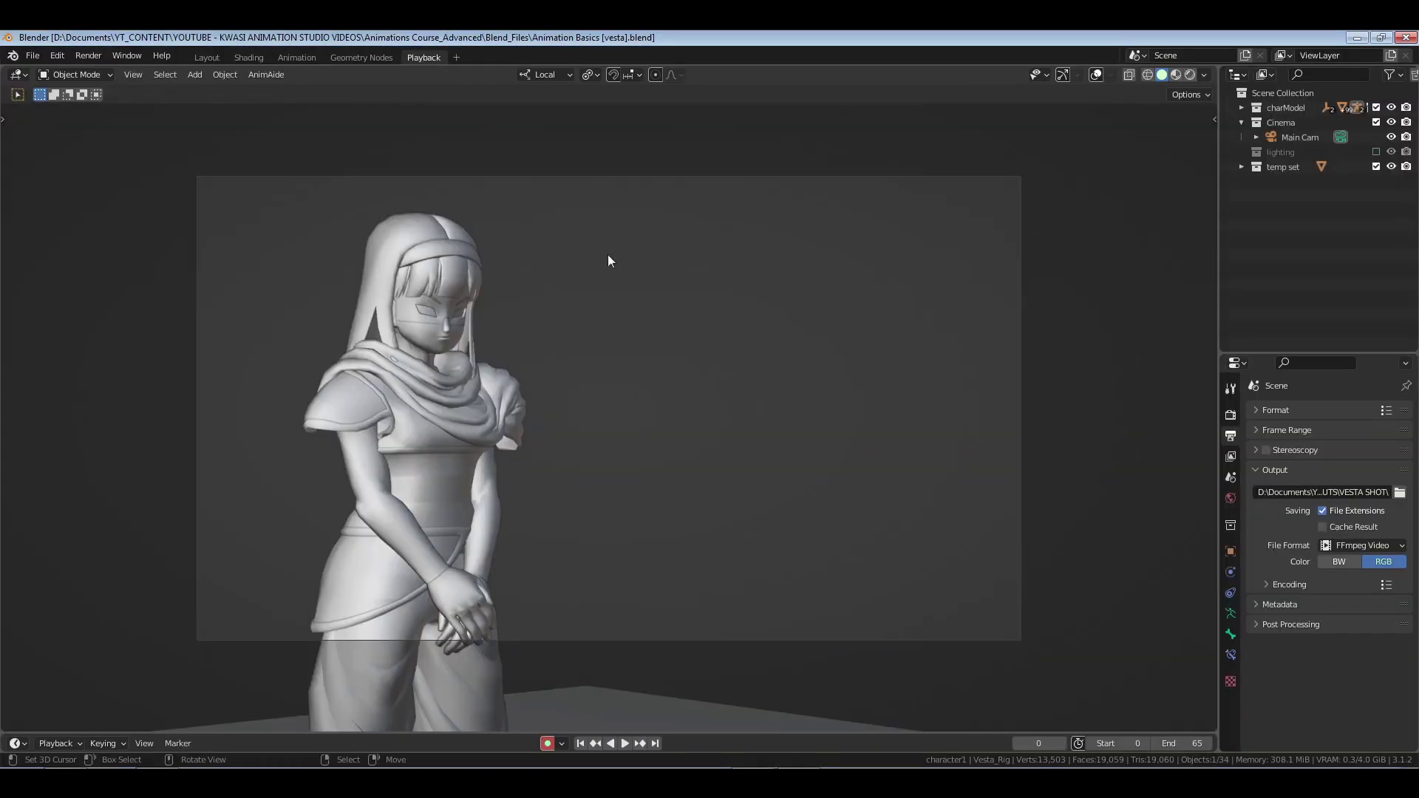
- Reopen the Vesta_RigAction strip for editing and move the second blink's keyframes 7 frames earlier, starting at frame 37
{"action": "left_click", "coordinate": [296, 57]}
{"action": "key", "text": "Tab"}
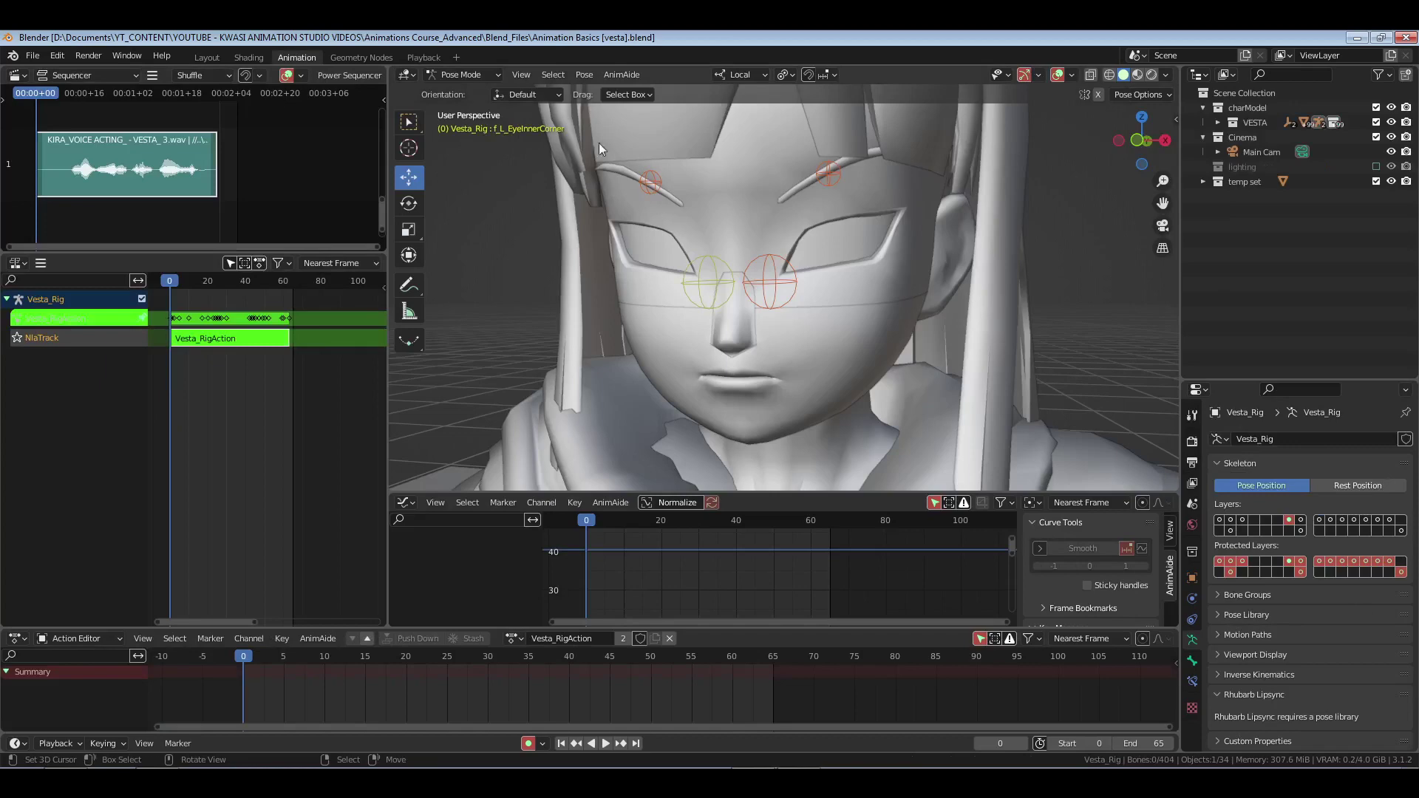
{"action": "key", "text": "a"}
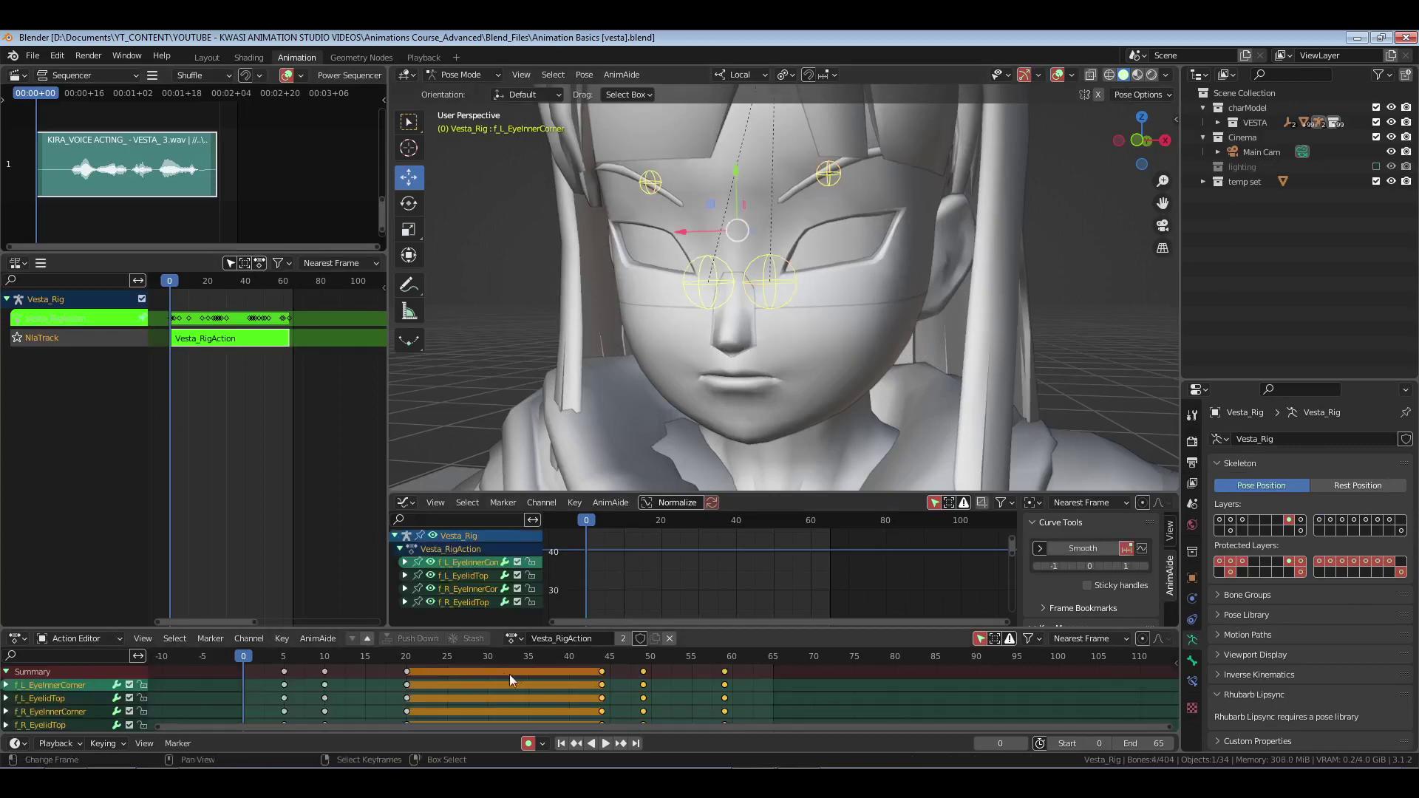
{"action": "left_click_drag", "start_coordinate": [509, 674], "coordinate": [556, 686]}
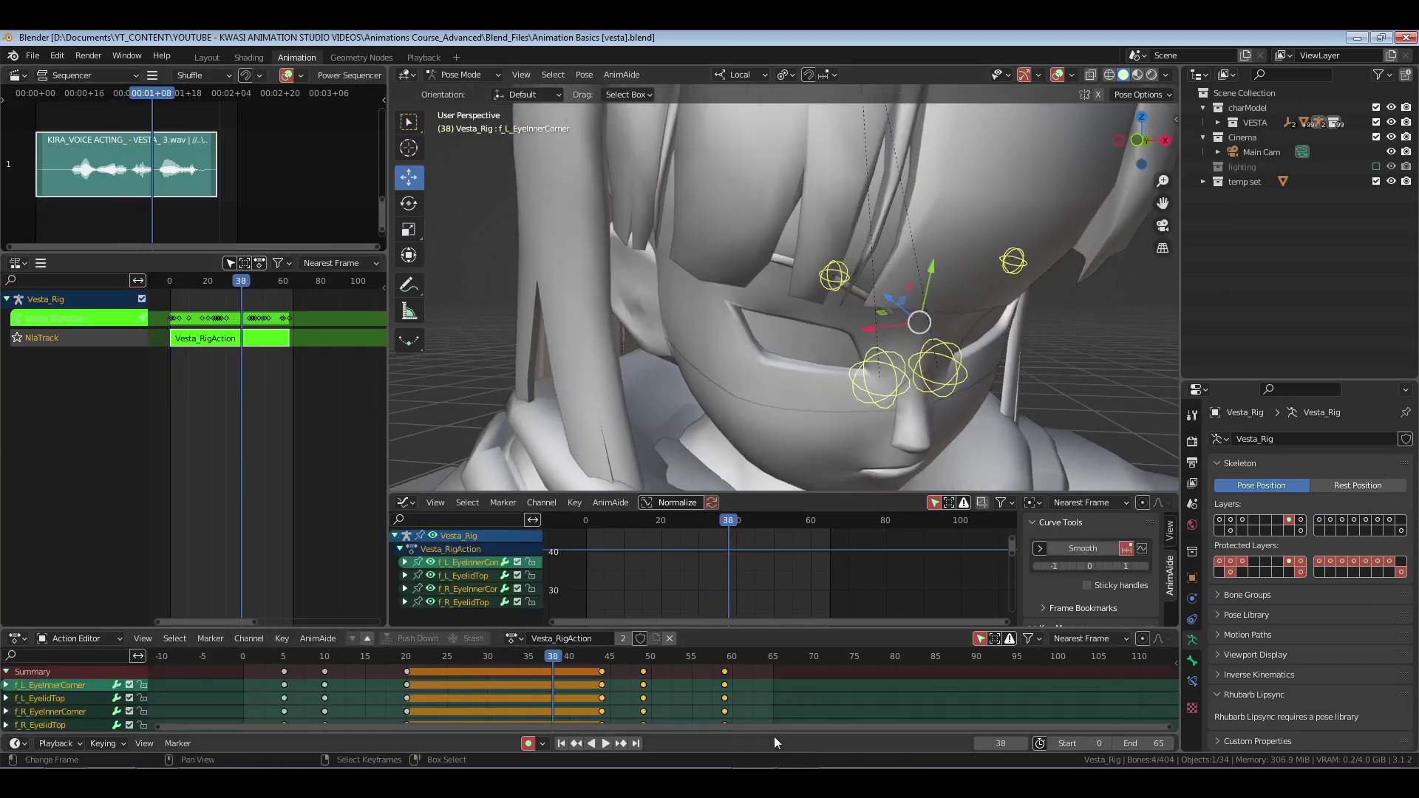
{"action": "key", "text": "g"}
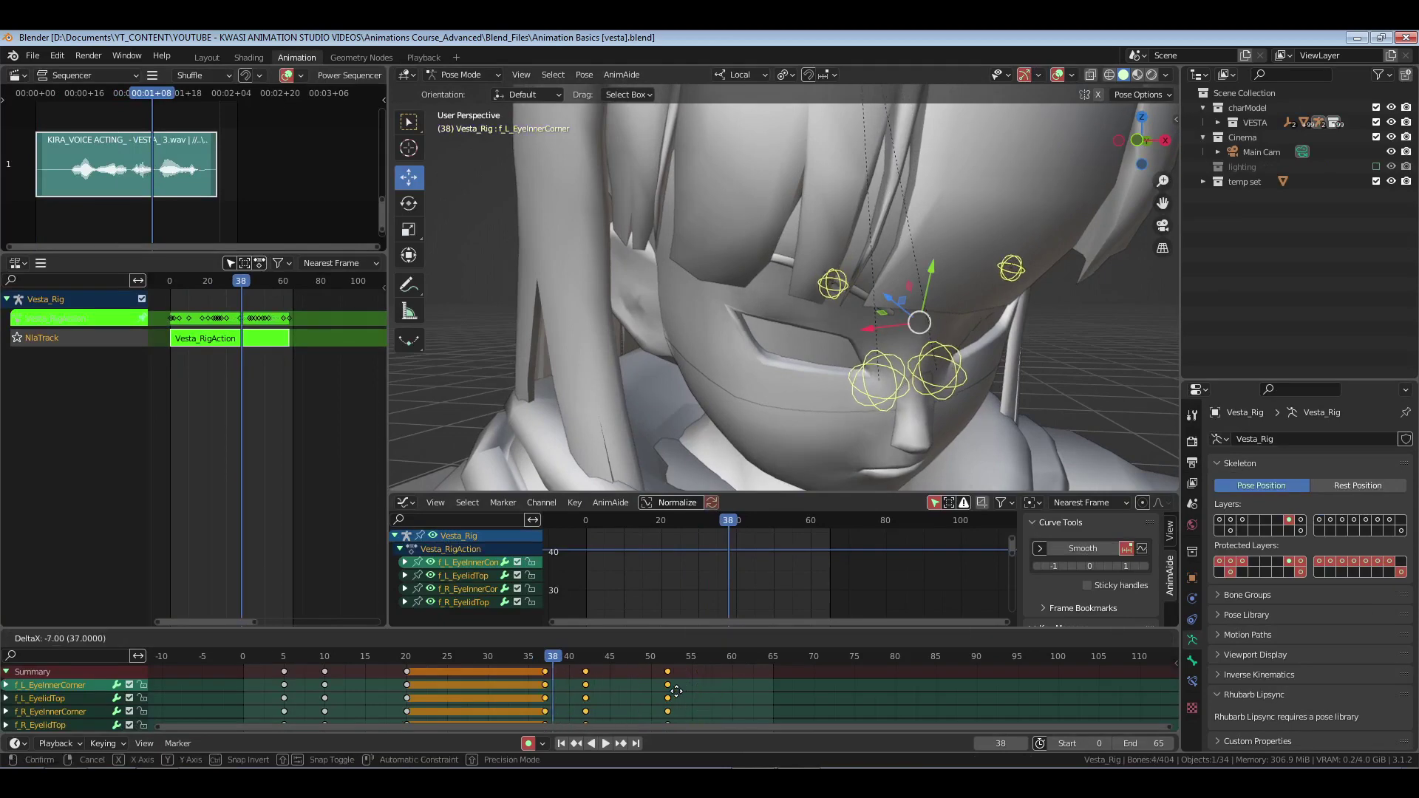
{"action": "left_click", "coordinate": [676, 692]}
{"action": "left_click", "coordinate": [223, 686]}
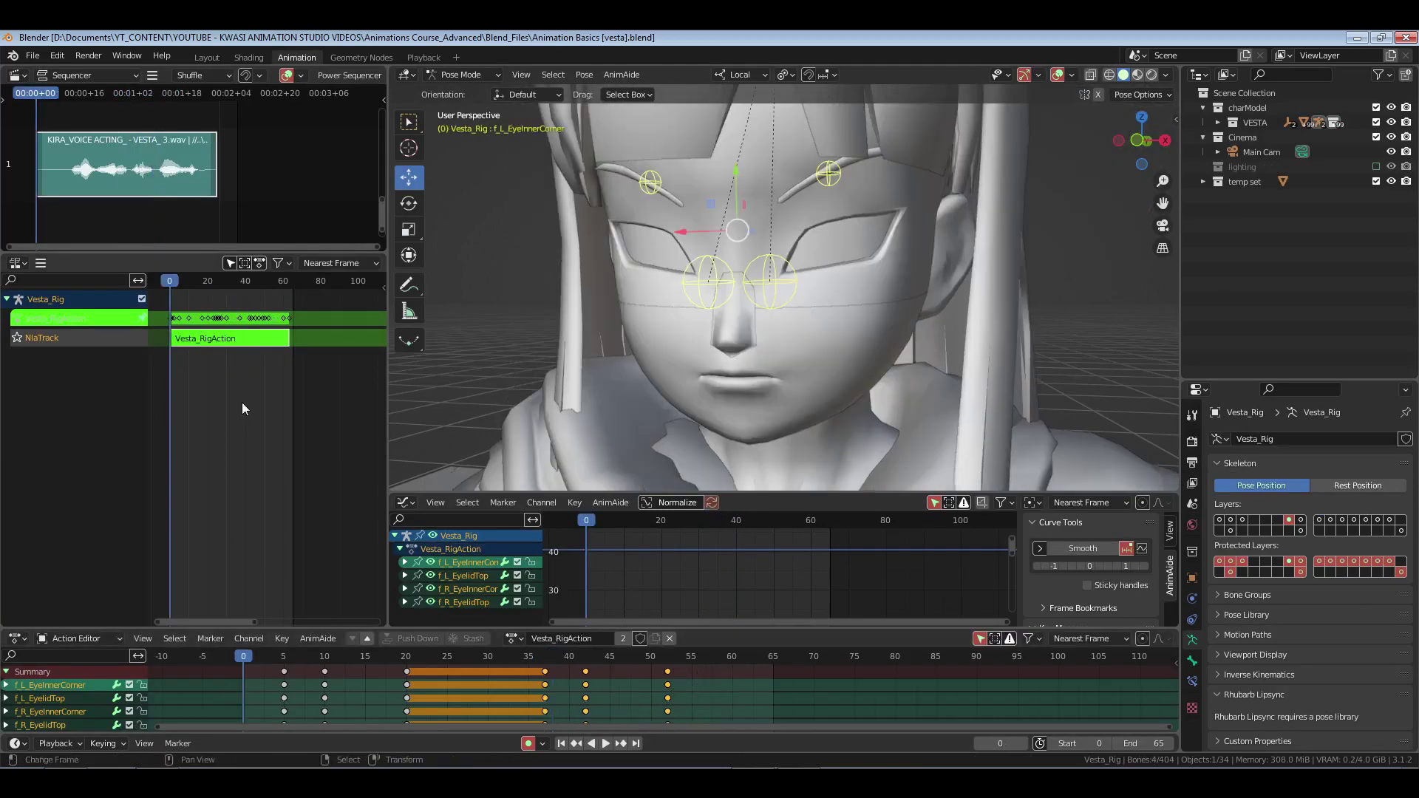
- Save the file and preview the revised blink timing through the camera in the Playback workspace
{"action": "left_click", "coordinate": [423, 57]}
{"action": "key", "text": "ctrl+s"}
{"action": "key", "text": "space"}
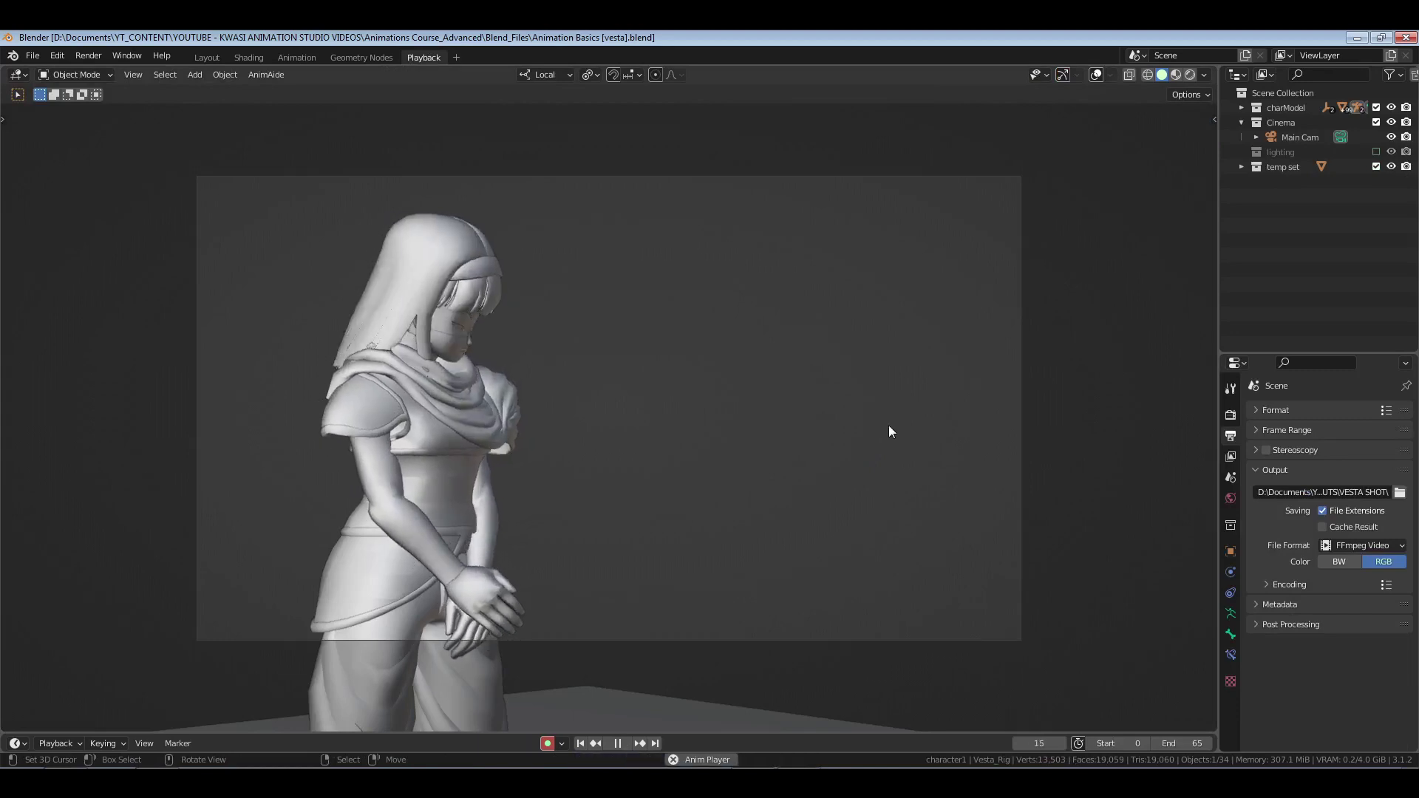
{"action": "key", "text": "space"}
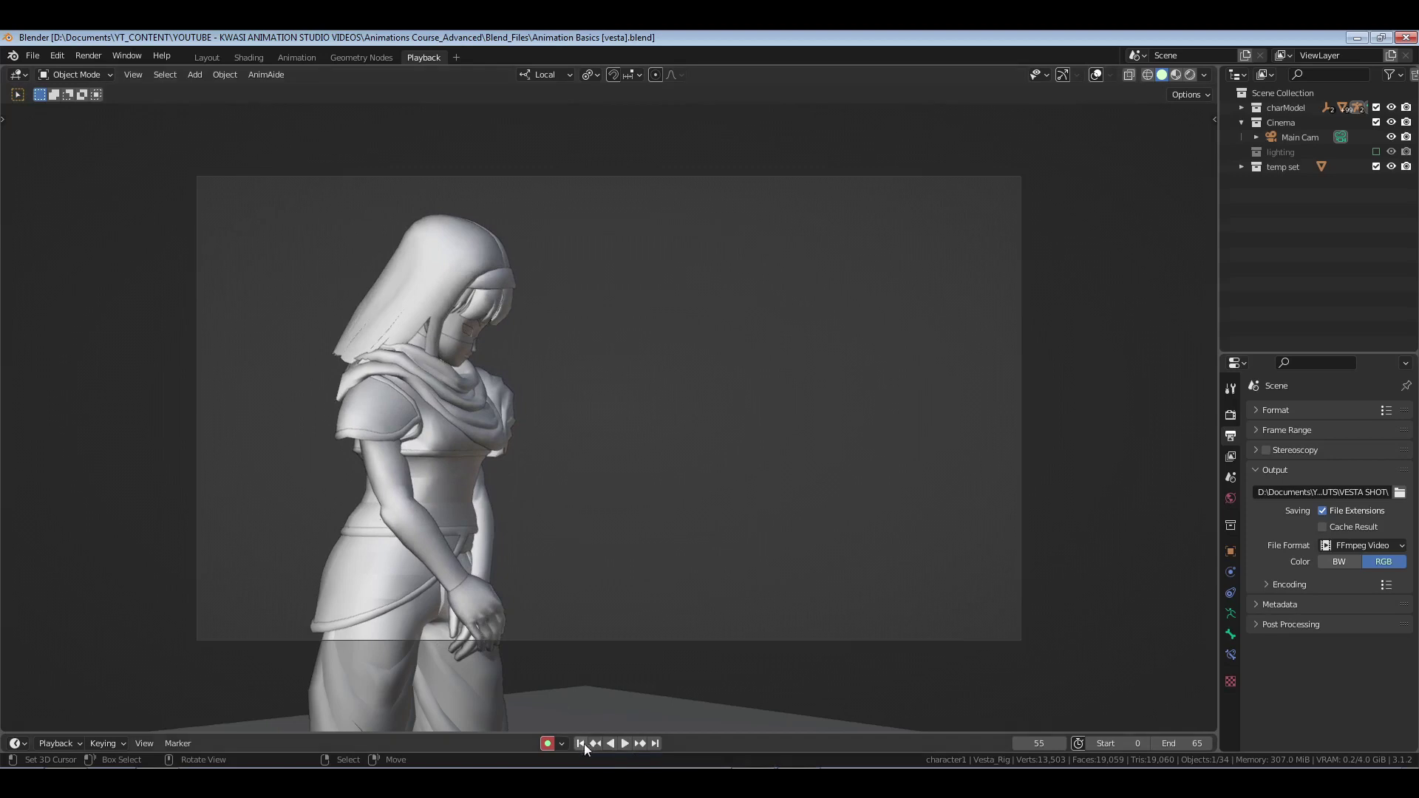
{"action": "left_click", "coordinate": [582, 744]}
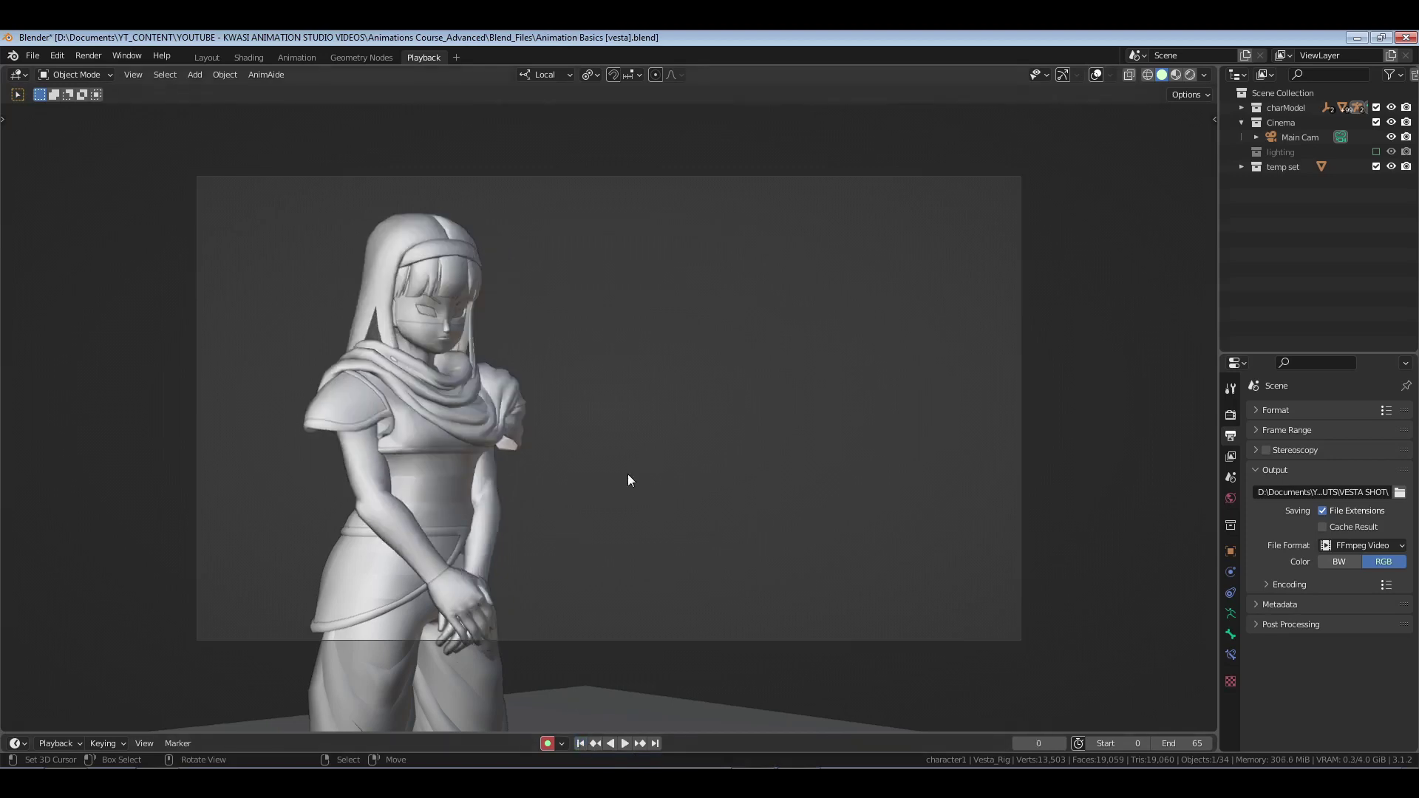
- Return to the Animation workspace, deselect the NLA strip, and play the shot against the voice clip
{"action": "left_click", "coordinate": [294, 56]}
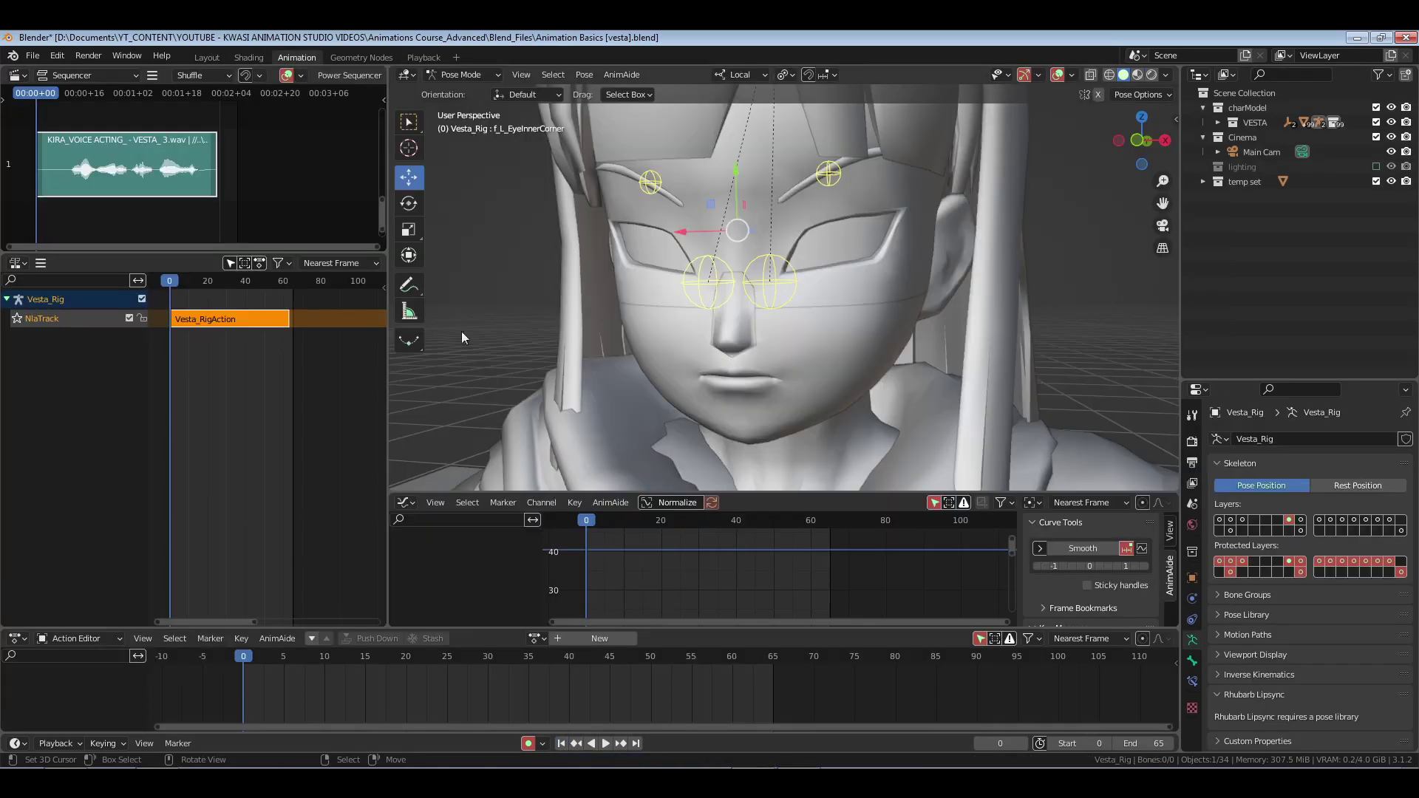
{"action": "left_click", "coordinate": [239, 373]}
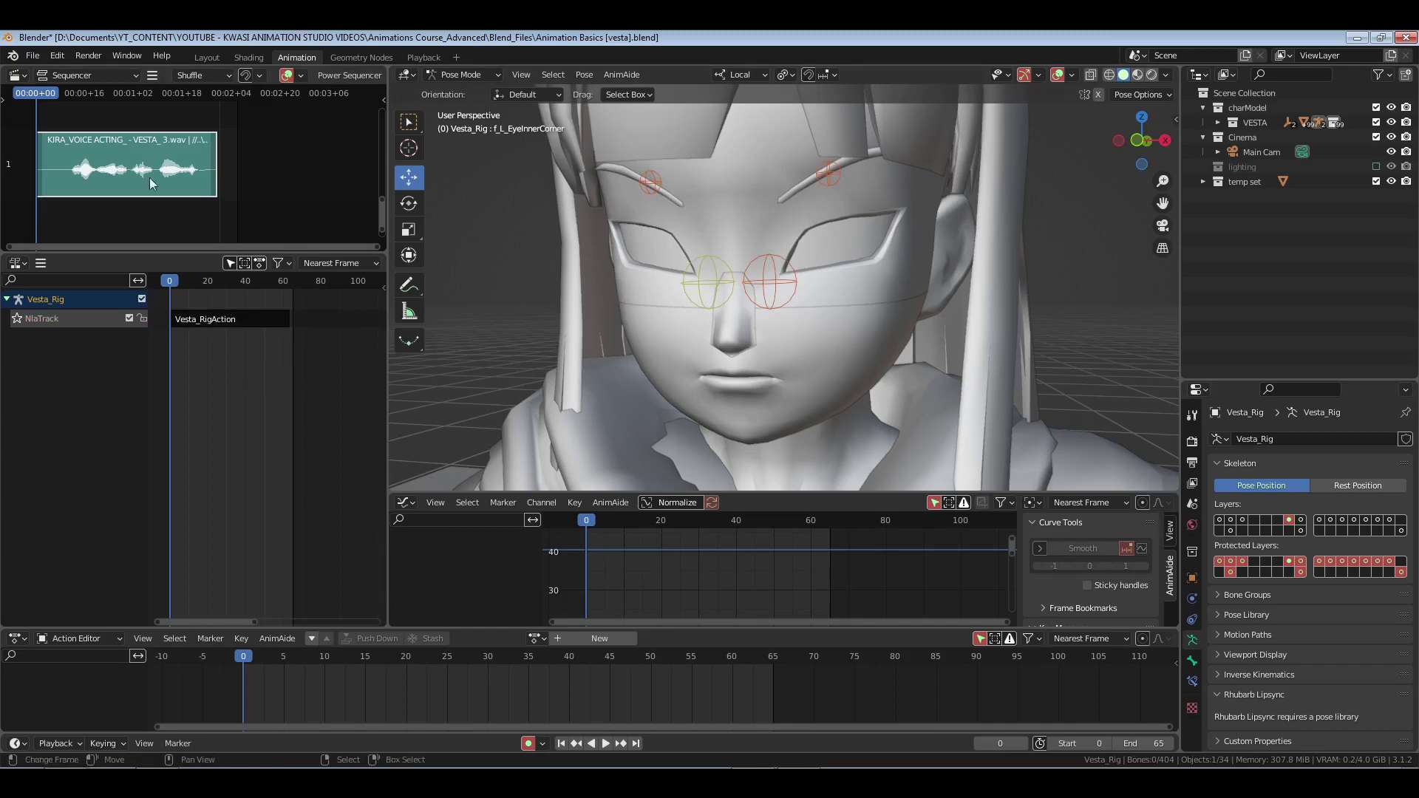
{"action": "key", "text": "space"}
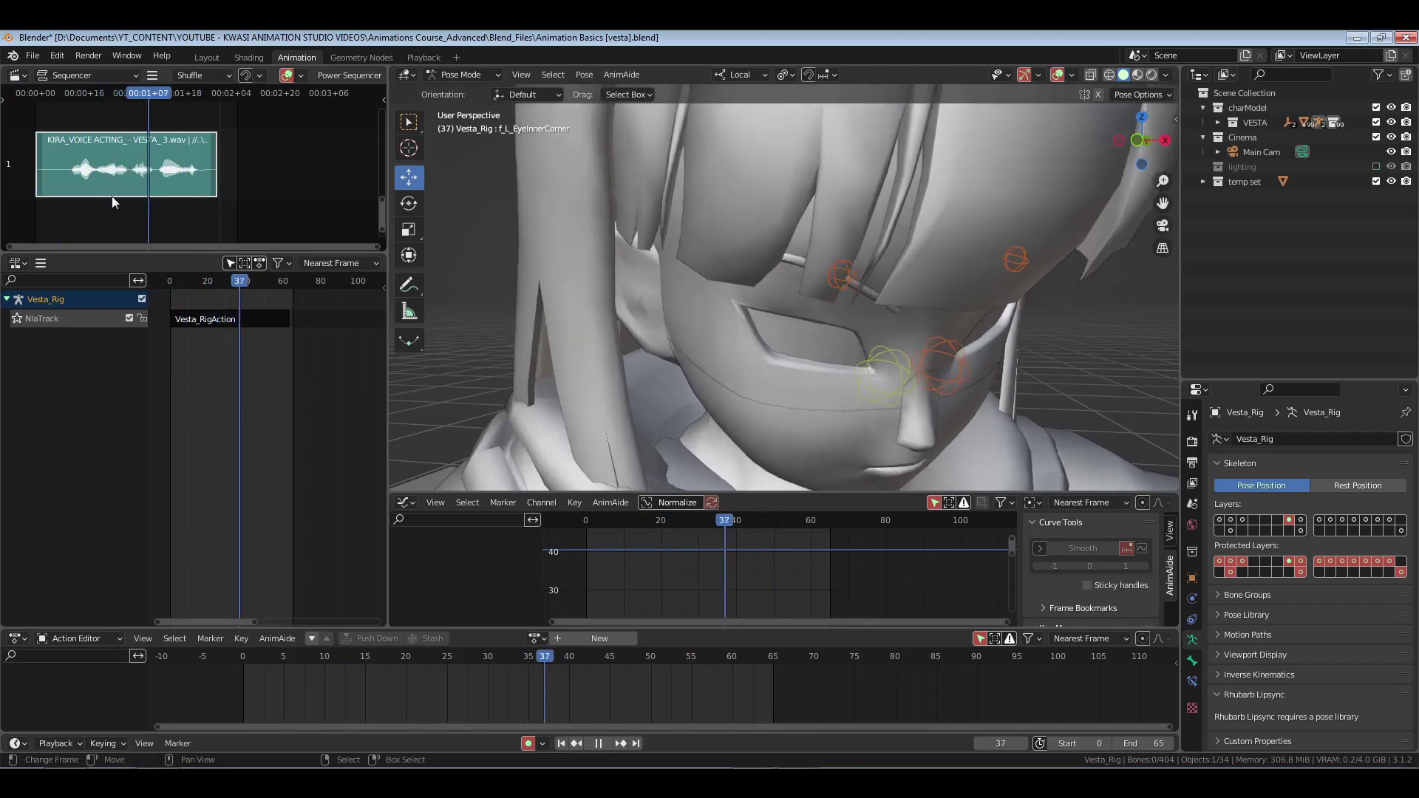
- Play the shot and scrub through it from a wider three-quarter view to examine the upper-body movement
{"action": "key", "text": "space"}
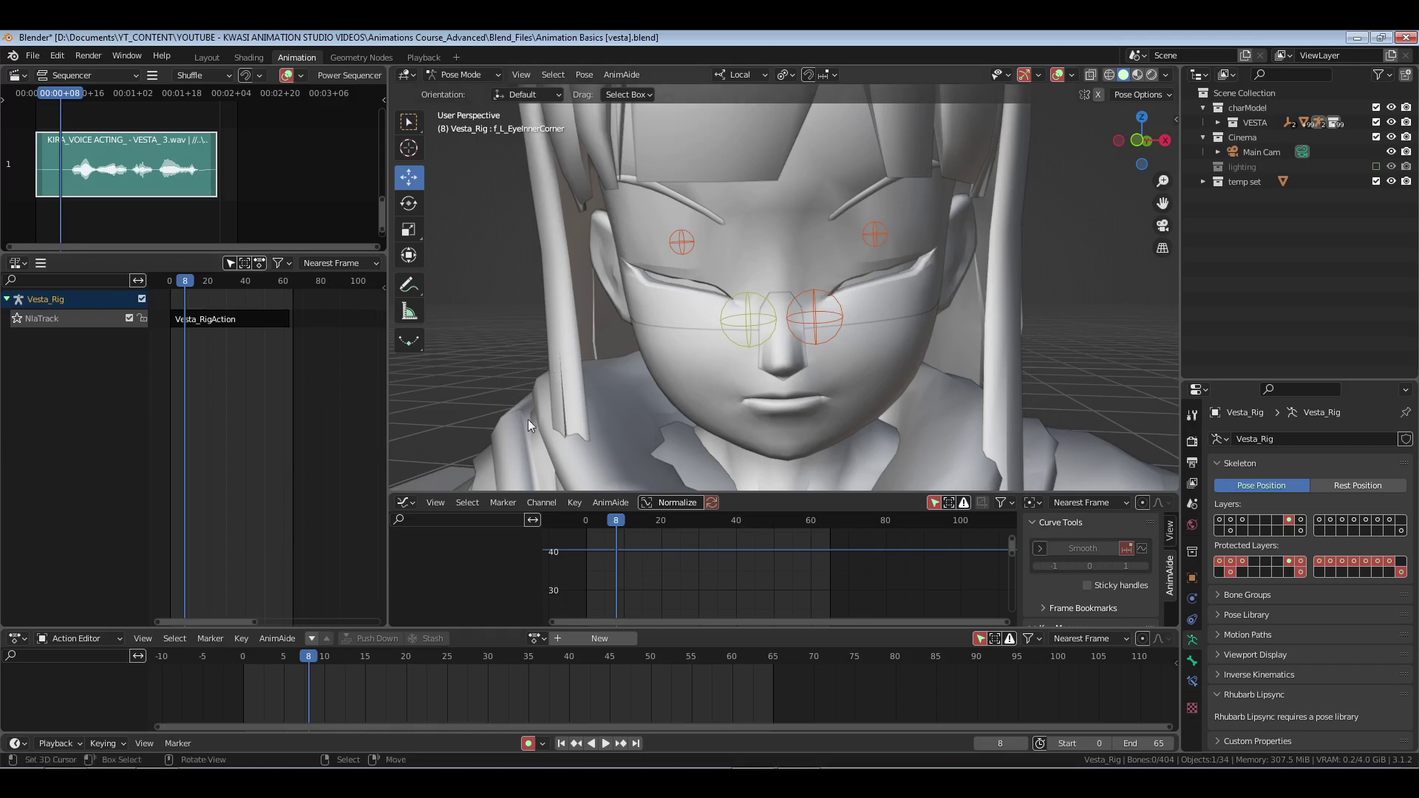
{"action": "key", "text": "shift+Left"}
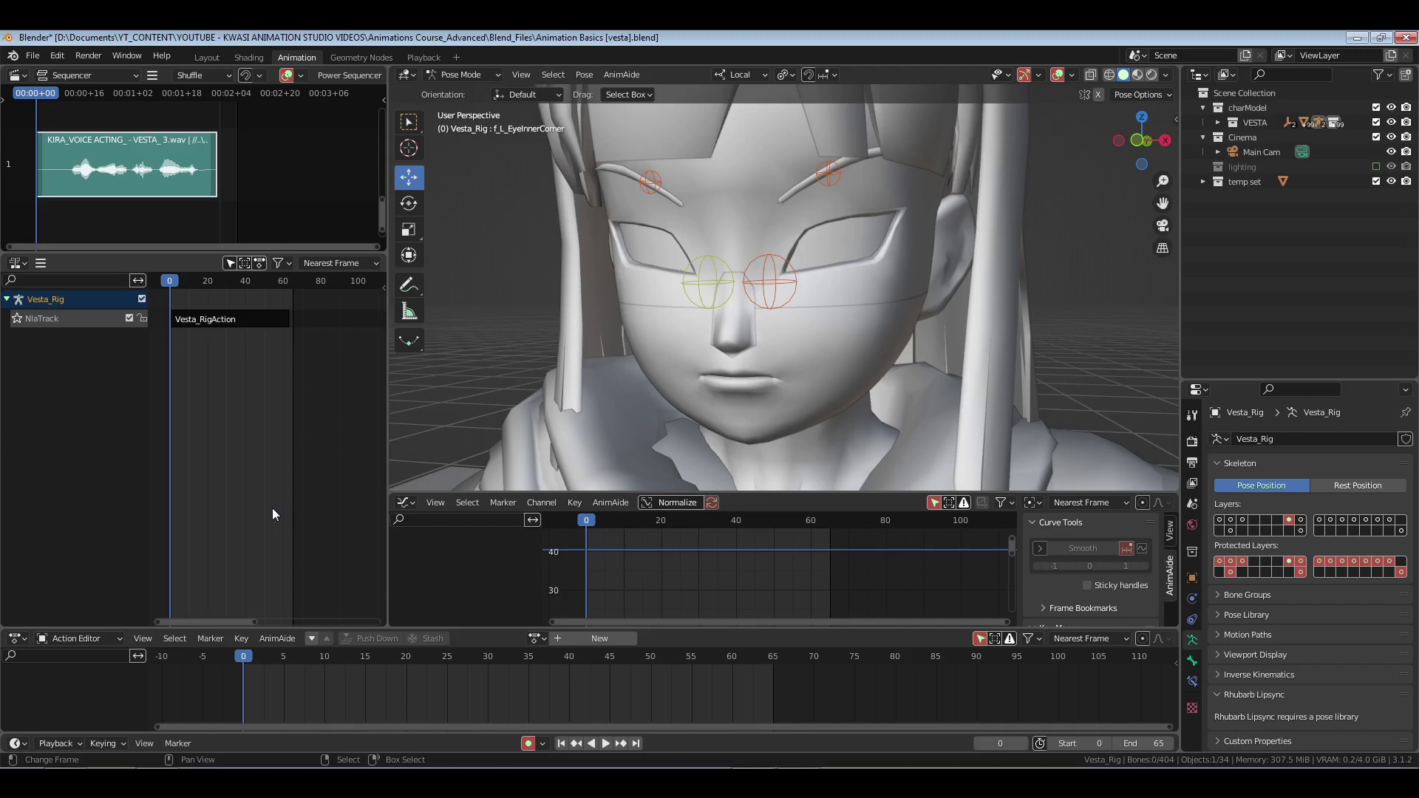
{"action": "scroll", "coordinate": [605, 322], "scroll_direction": "down", "scroll_amount": 7}
{"action": "mouse_move", "coordinate": [875, 385]}
{"action": "middle_mouse_down"}
{"action": "mouse_move", "coordinate": [869, 321]}
{"action": "mouse_move", "coordinate": [827, 365]}
{"action": "mouse_move", "coordinate": [902, 386]}
{"action": "mouse_move", "coordinate": [887, 377]}
{"action": "middle_mouse_up"}
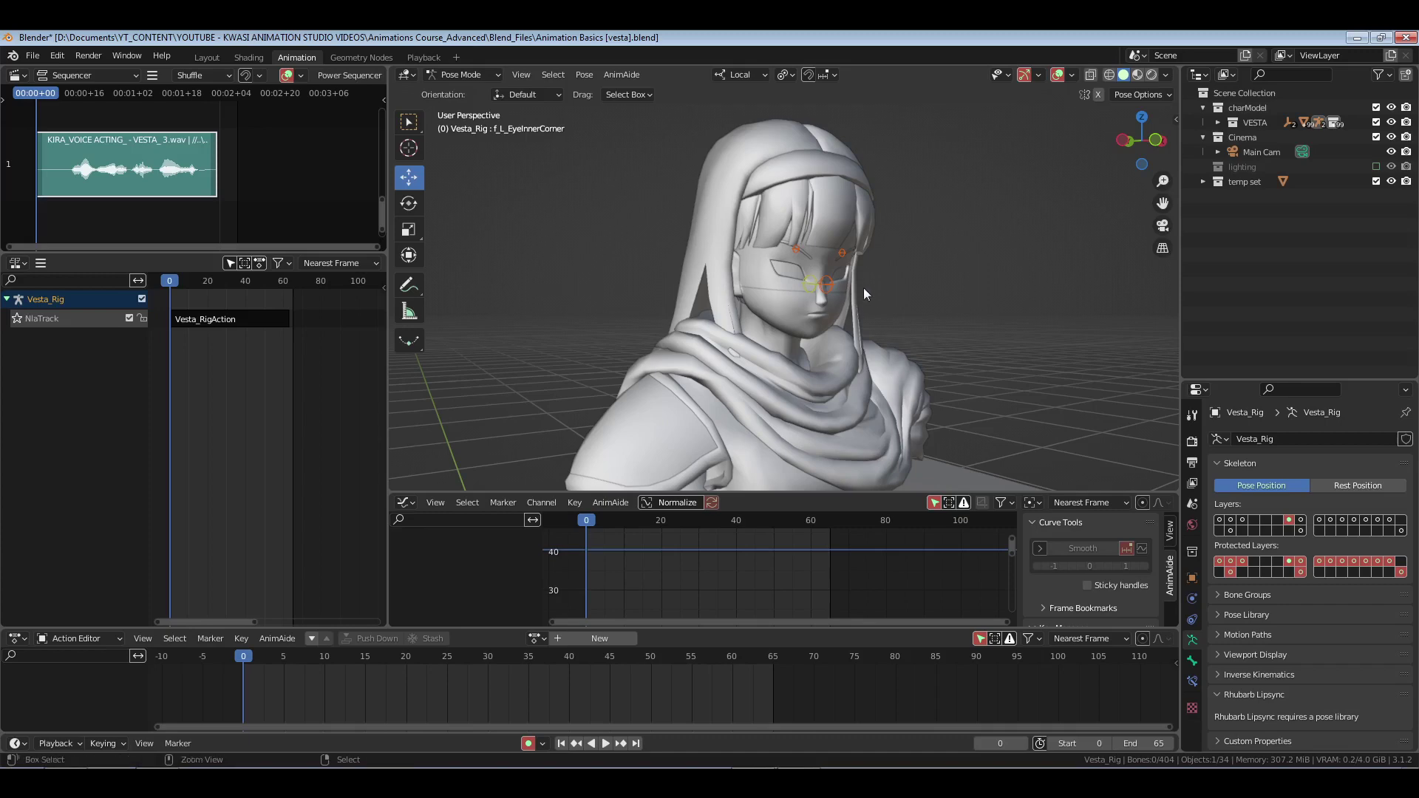
{"action": "middle_click_drag", "start_coordinate": [863, 287], "coordinate": [851, 346]}
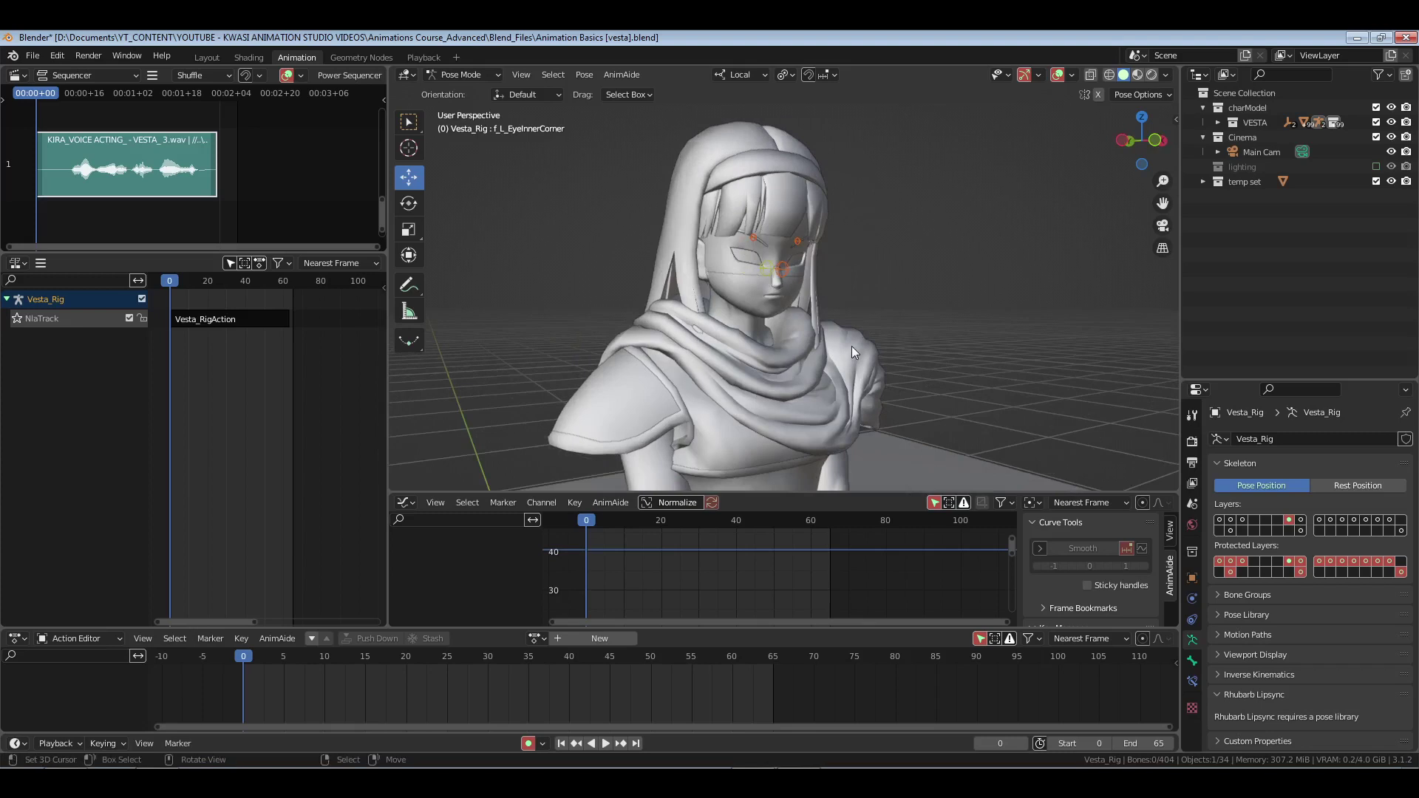
{"action": "key", "text": "space"}
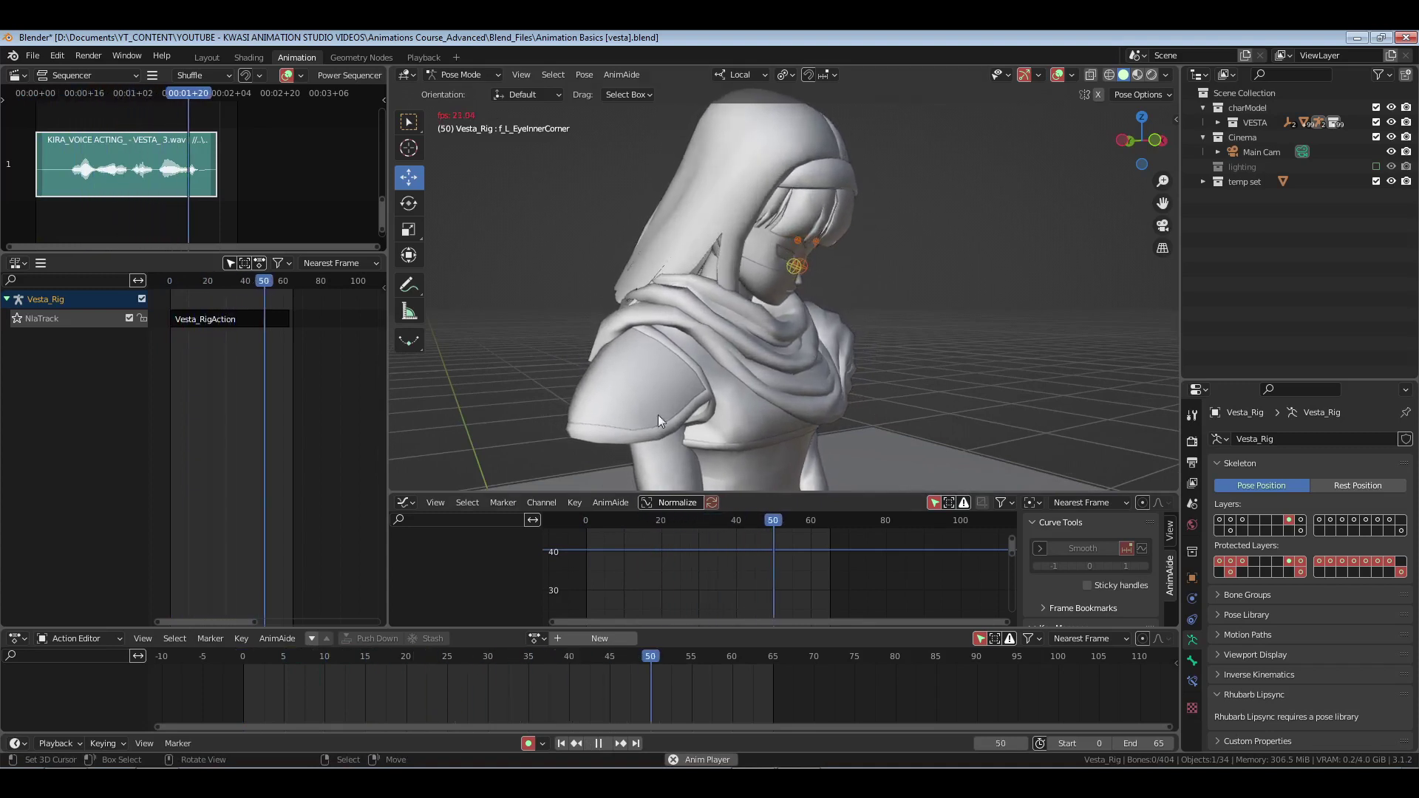
{"action": "key", "text": "space"}
{"action": "left_click", "coordinate": [398, 691]}
{"action": "left_click_drag", "start_coordinate": [424, 697], "coordinate": [602, 694]}
{"action": "key", "text": "space"}
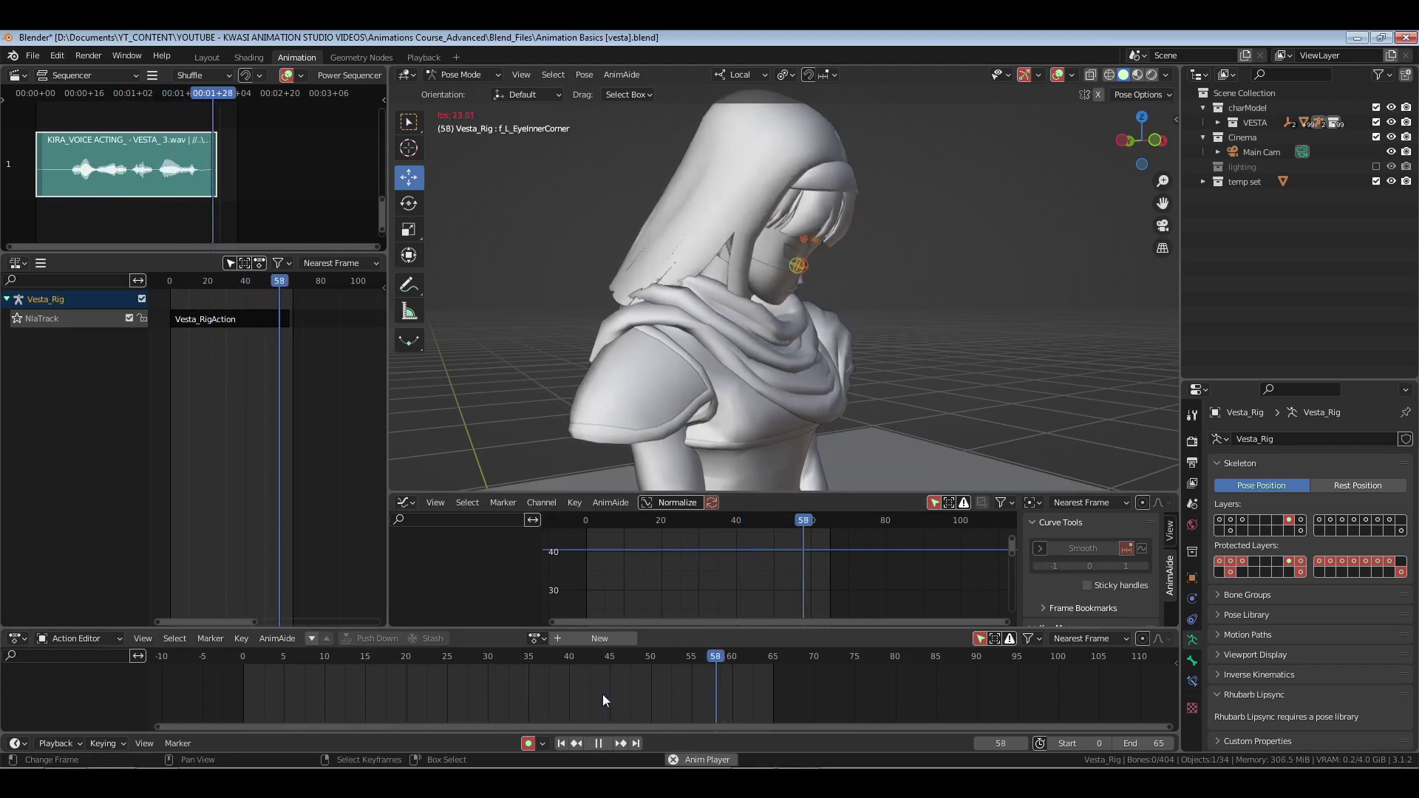
{"action": "left_click", "coordinate": [560, 694]}
{"action": "key", "text": "space"}
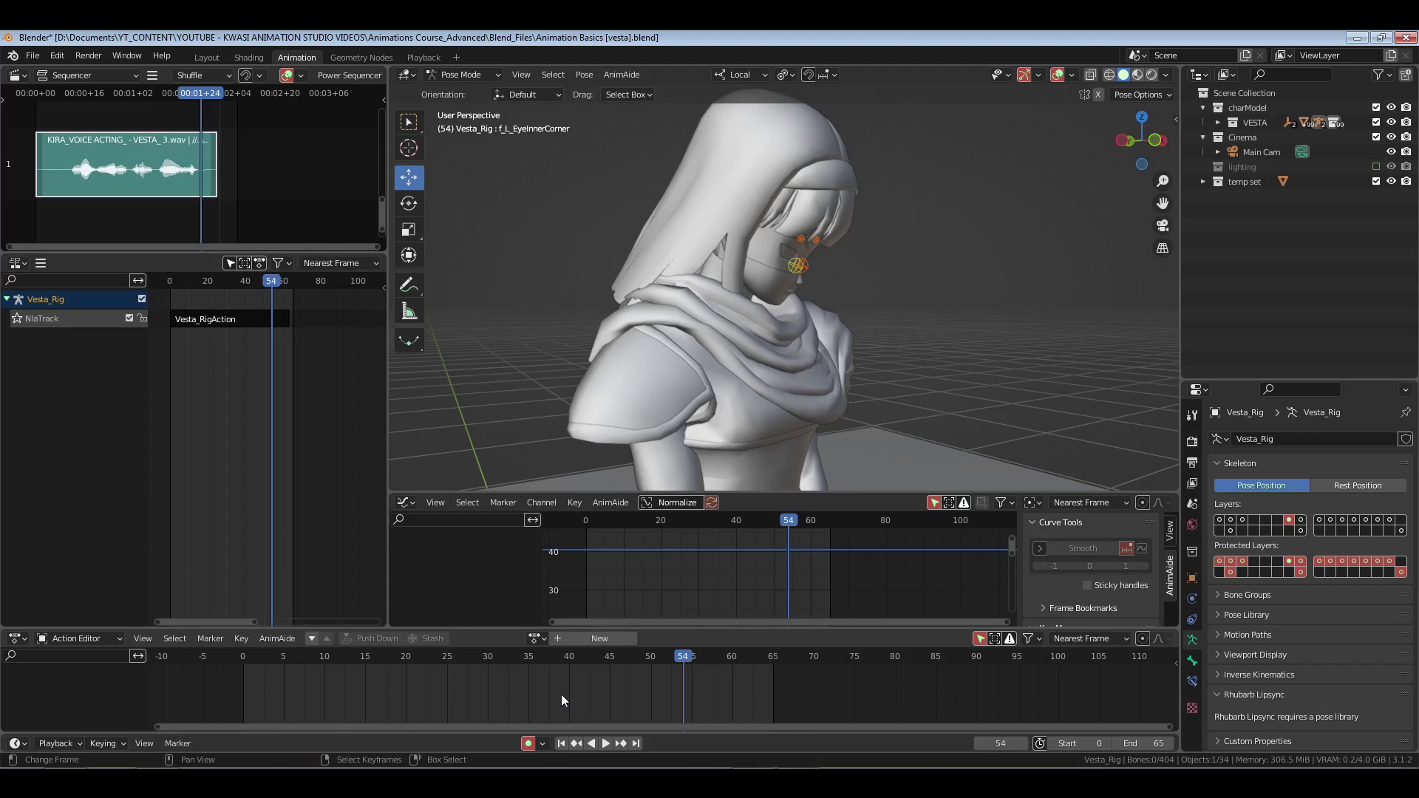
{"action": "left_click_drag", "start_coordinate": [690, 688], "coordinate": [232, 690]}
{"action": "key", "text": "Escape"}
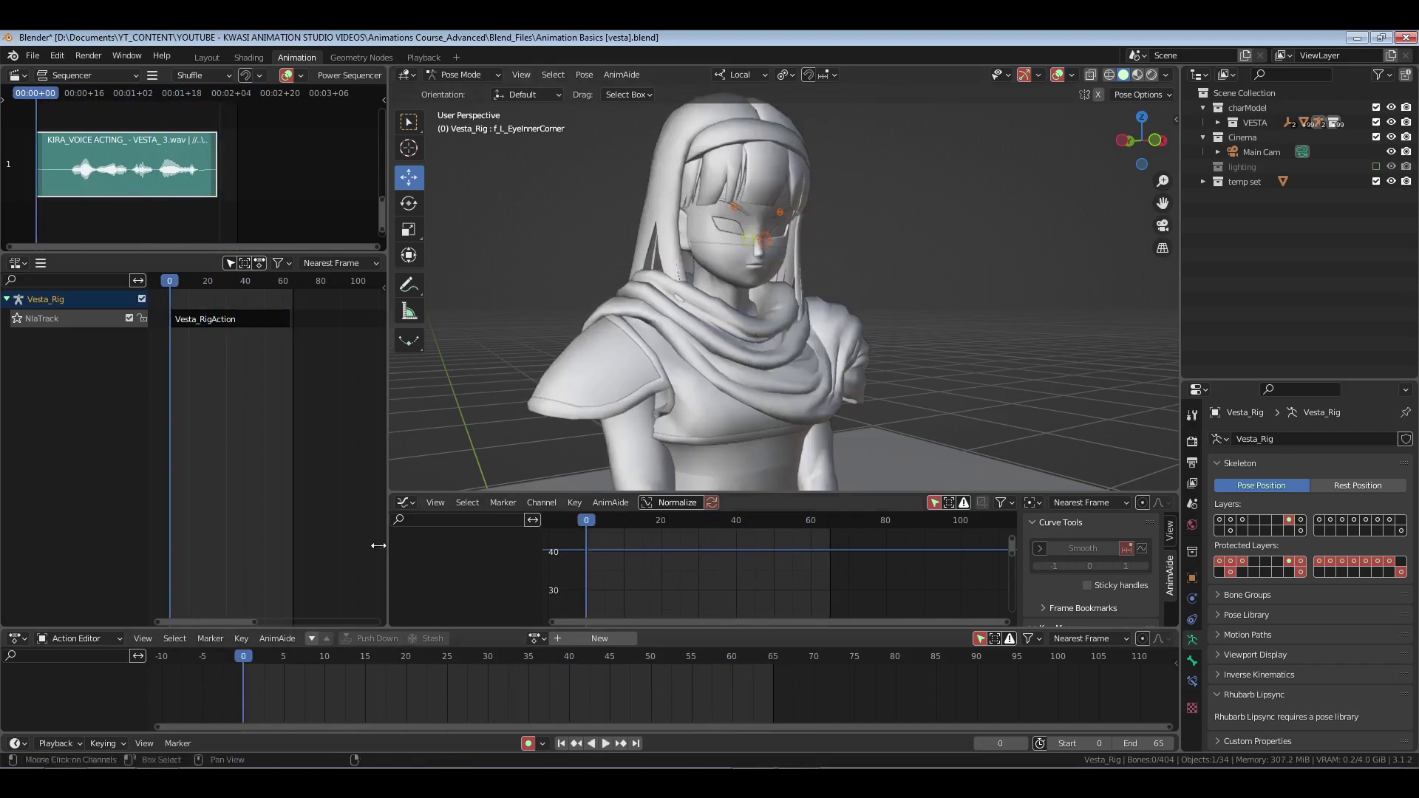
- Reopen the Vesta_RigAction strip for editing, show the body control bones, and select the left shoulder control at frame 37
{"action": "key", "text": "Tab"}
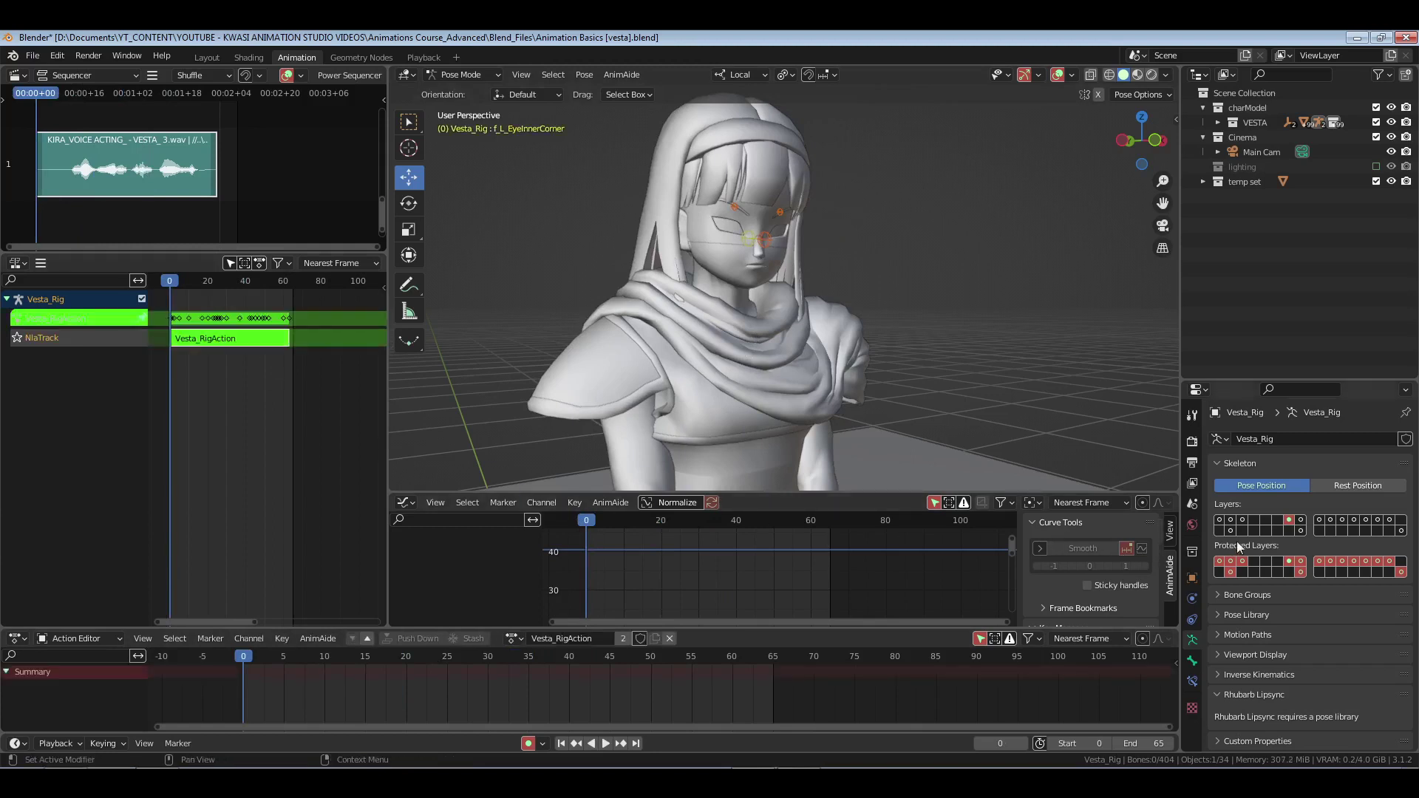
{"action": "left_click", "coordinate": [1220, 521]}
{"action": "middle_click_drag", "start_coordinate": [766, 335], "coordinate": [732, 334]}
{"action": "middle_click_drag", "start_coordinate": [732, 335], "coordinate": [742, 307], "text": "shift"}
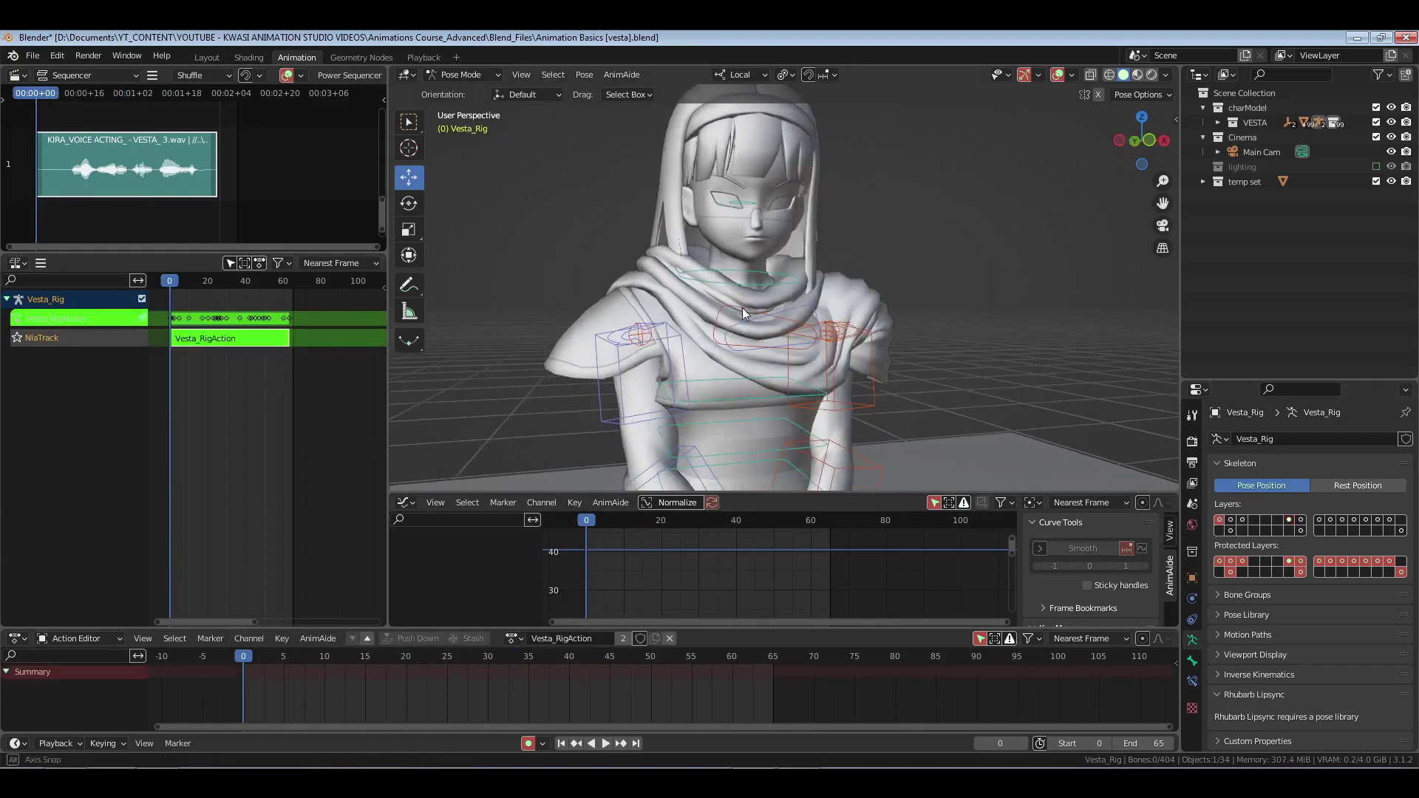
{"action": "right_click", "coordinate": [741, 307]}
{"action": "left_click_drag", "start_coordinate": [378, 663], "coordinate": [545, 699]}
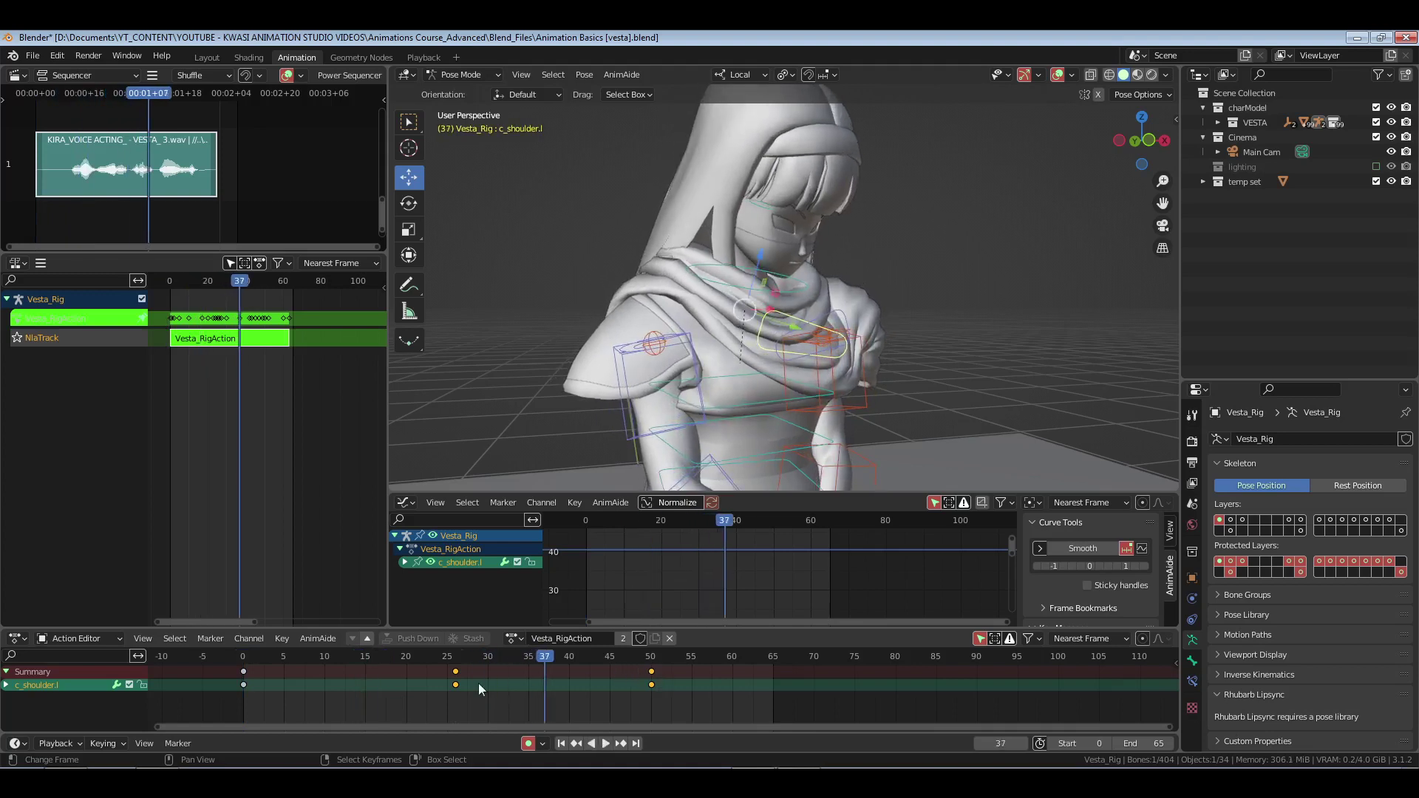
- Copy the frame 26 keyframes of both shoulder controls to frame 33, keeping no copy at frame 37
{"action": "left_click", "coordinate": [840, 312], "text": "shift"}
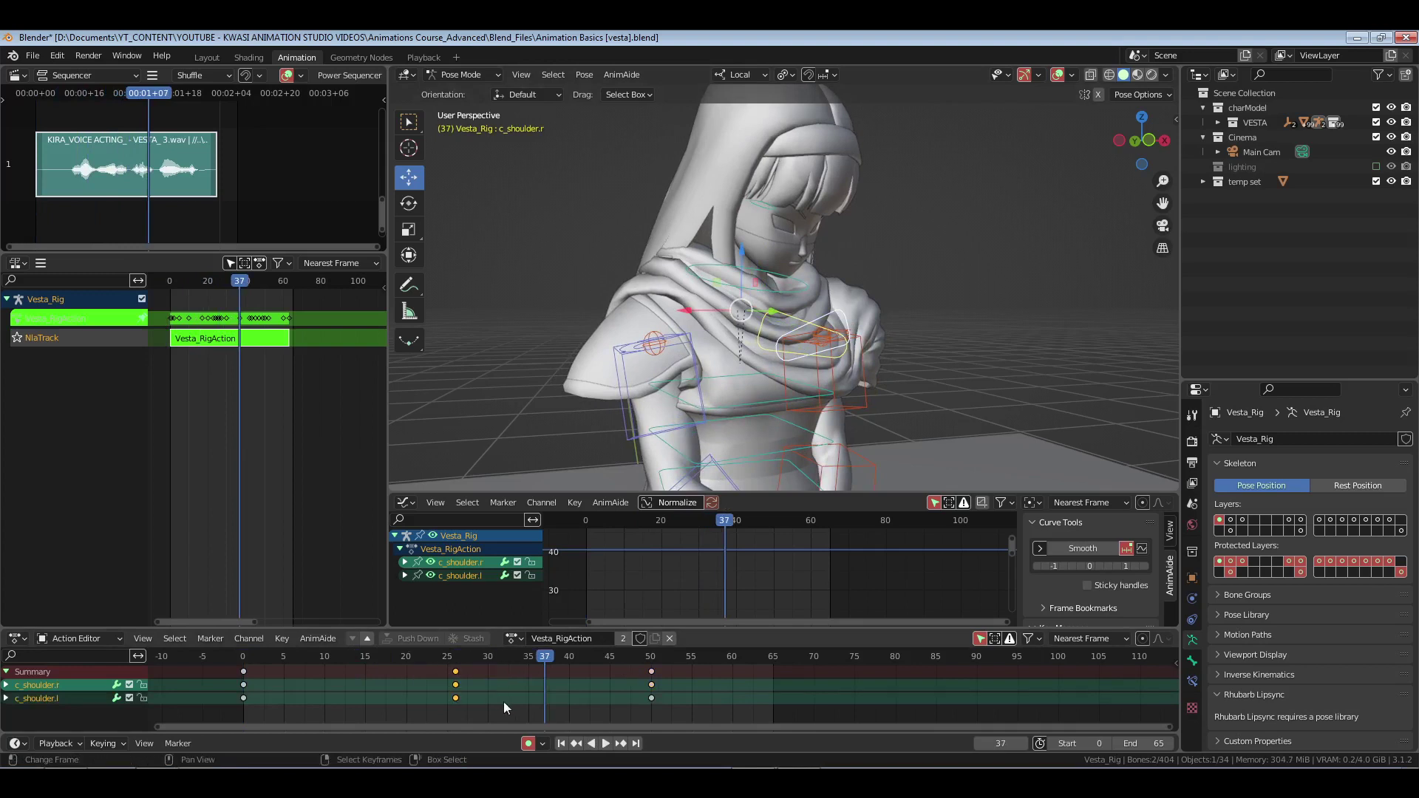
{"action": "key", "text": "ctrl+c"}
{"action": "key", "text": "ctrl+v"}
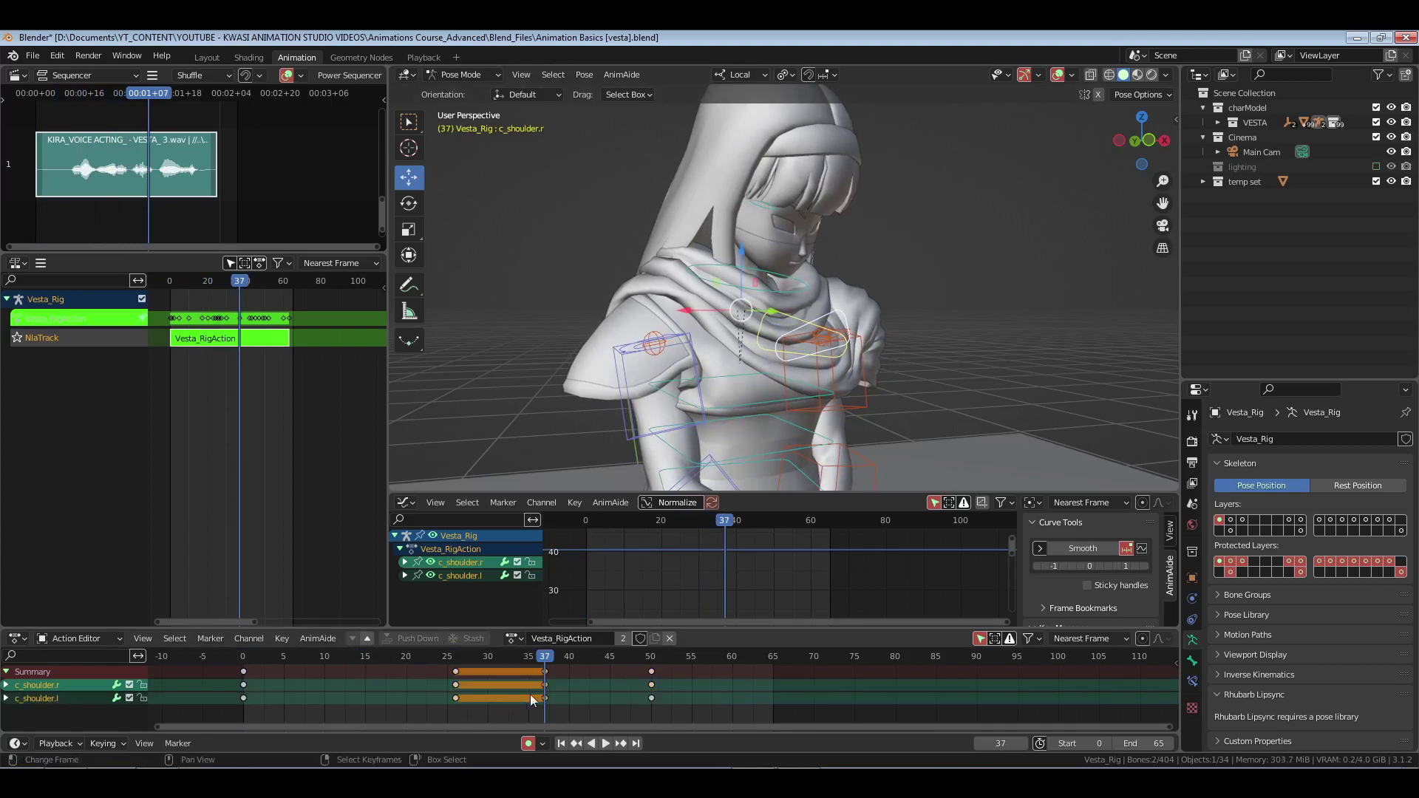
{"action": "key", "text": "space"}
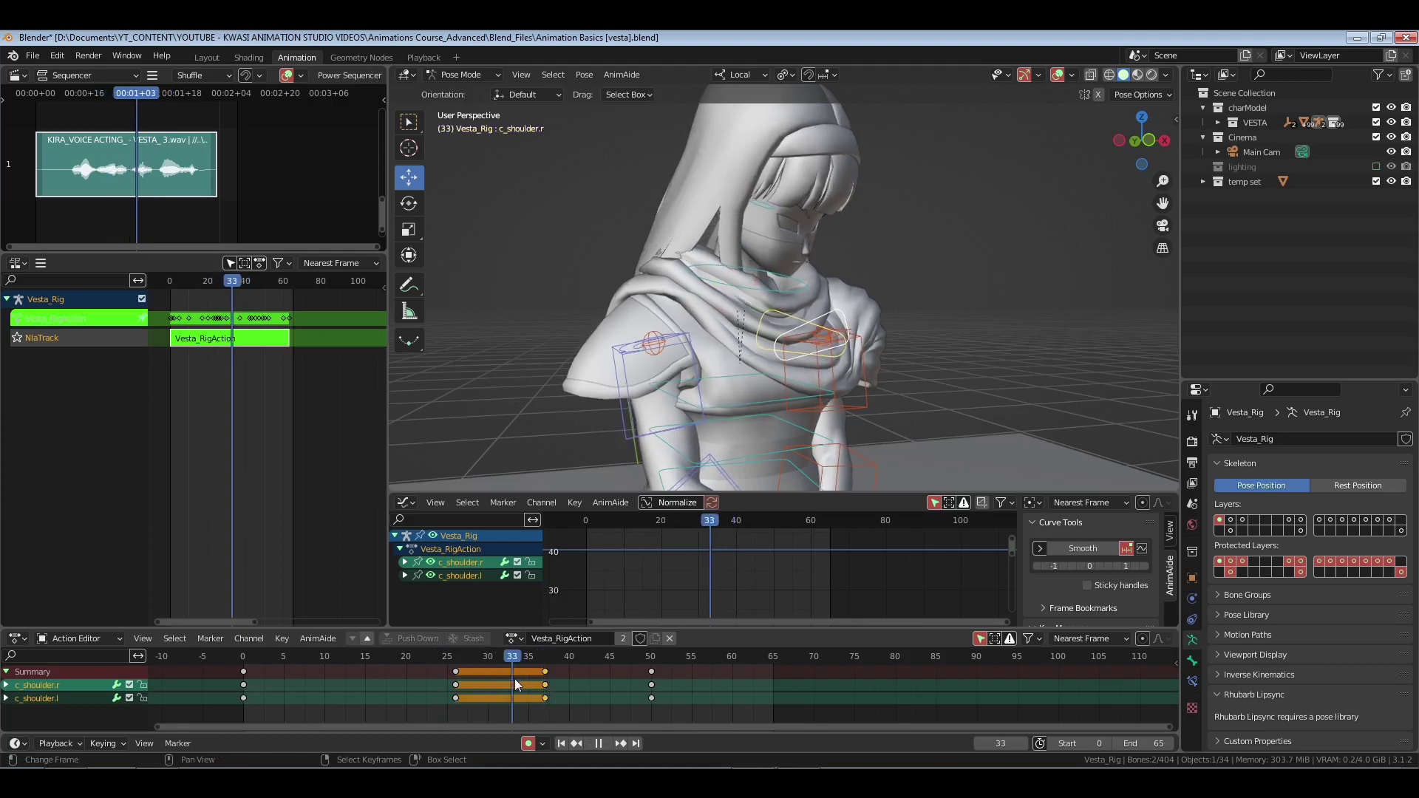
{"action": "left_click_drag", "start_coordinate": [515, 678], "coordinate": [516, 668]}
{"action": "key", "text": "ctrl+v"}
{"action": "right_click_drag", "start_coordinate": [517, 668], "coordinate": [583, 716]}
{"action": "key", "text": "Delete"}
- Duplicate both shoulder controls' frame 50 keyframes and place the pair at frames 49 and 52 as a hold
{"action": "left_click_drag", "start_coordinate": [625, 660], "coordinate": [662, 686]}
{"action": "key", "text": "shift+d"}
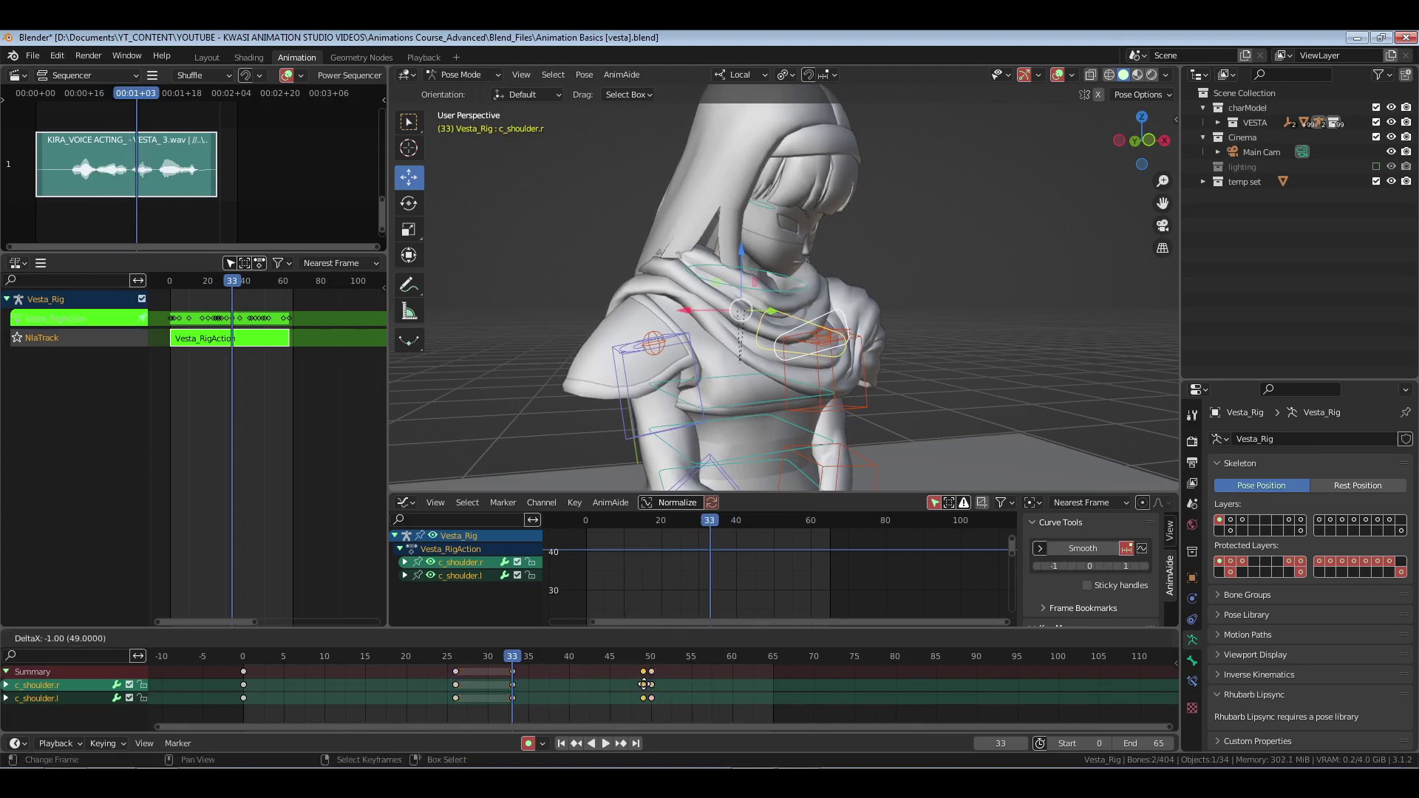
{"action": "left_click", "coordinate": [667, 686]}
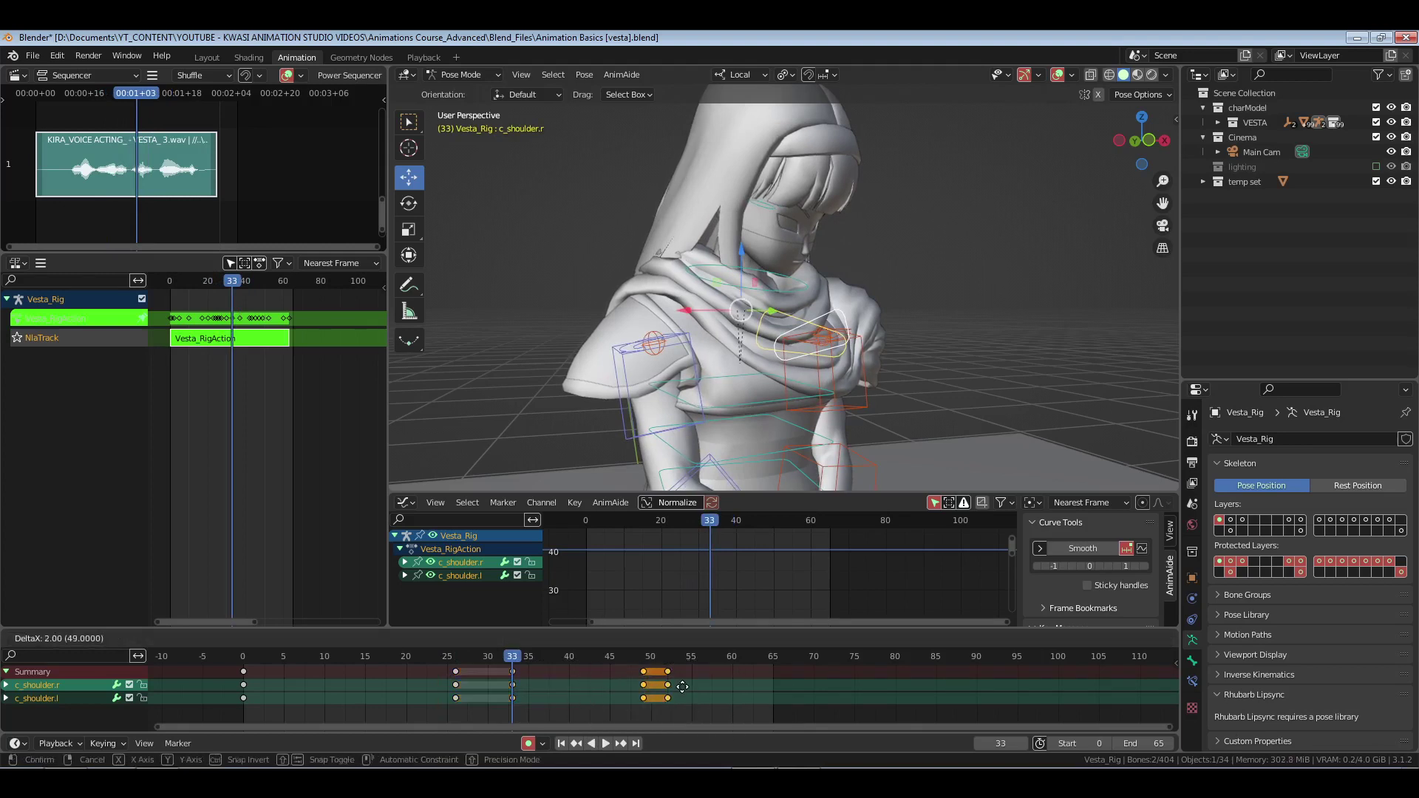
- Rotate the right and left shoulder controls in turn at frame 40 to key a new shoulder pose
{"action": "left_click_drag", "start_coordinate": [520, 676], "coordinate": [568, 676]}
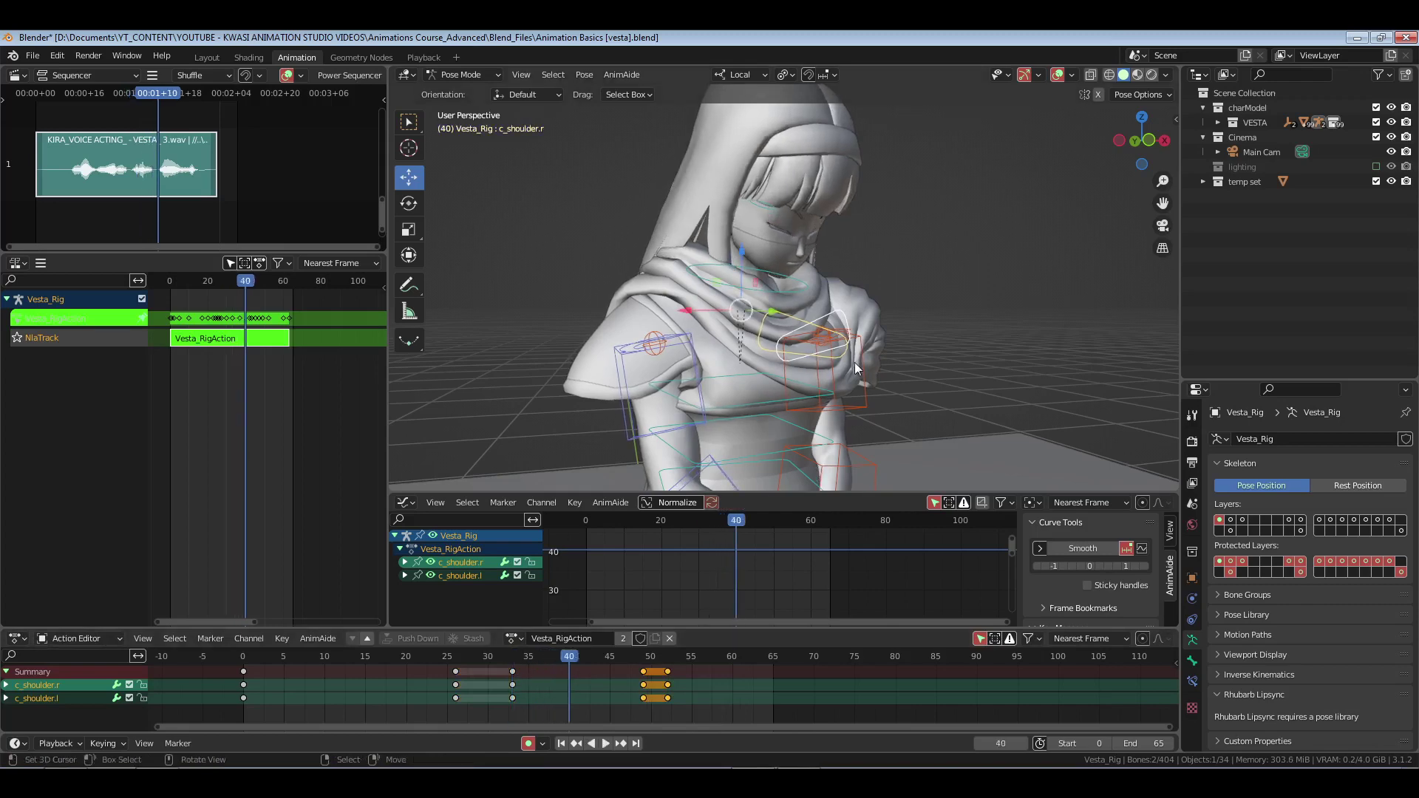
{"action": "right_click", "coordinate": [829, 306]}
{"action": "key", "text": "shift+space"}
{"action": "left_click", "coordinate": [830, 319]}
{"action": "middle_click_drag", "start_coordinate": [862, 330], "coordinate": [784, 320]}
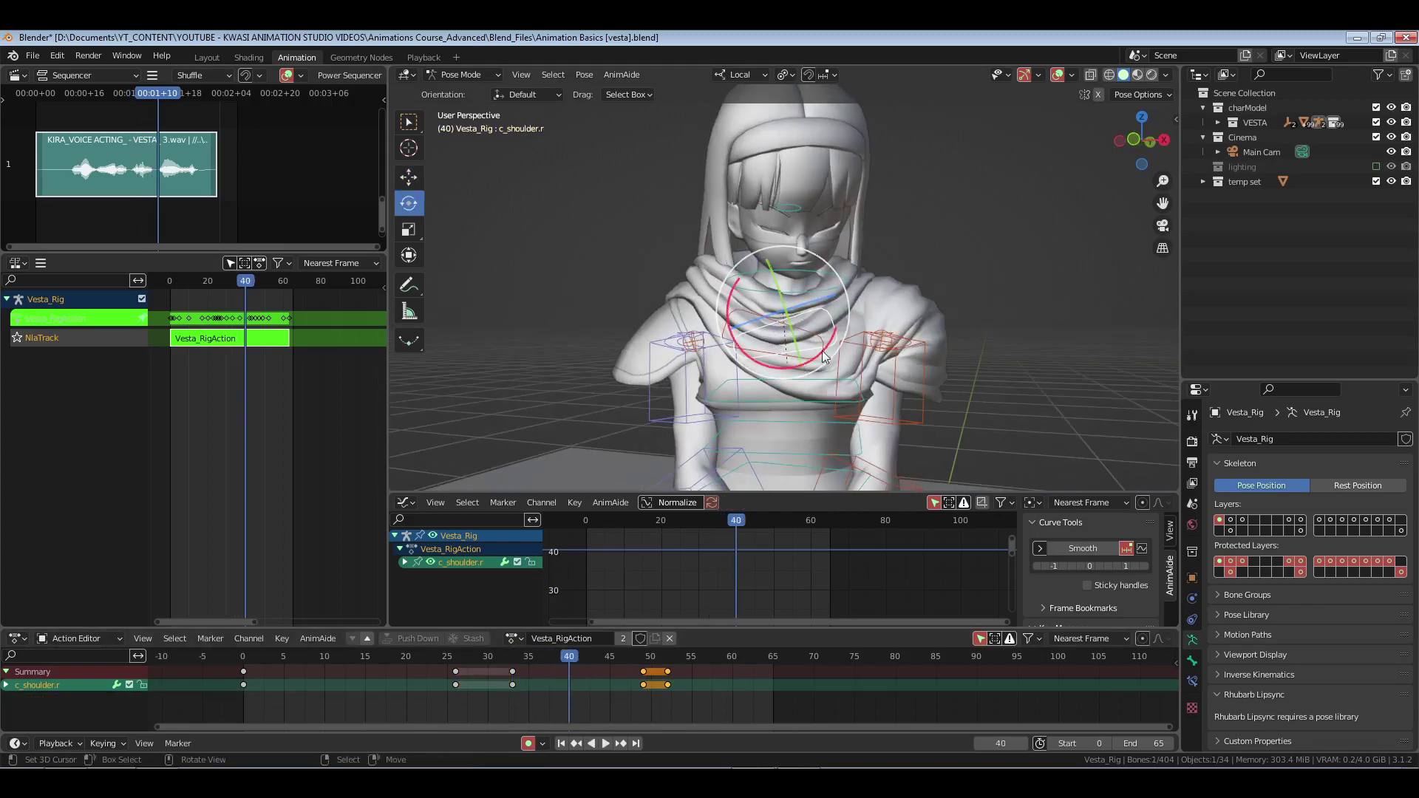
{"action": "mouse_move", "coordinate": [834, 341]}
{"action": "left_mouse_down"}
{"action": "mouse_move", "coordinate": [687, 402]}
{"action": "mouse_move", "coordinate": [762, 347]}
{"action": "mouse_move", "coordinate": [851, 331]}
{"action": "mouse_move", "coordinate": [855, 314]}
{"action": "mouse_move", "coordinate": [807, 334]}
{"action": "mouse_move", "coordinate": [832, 319]}
{"action": "mouse_move", "coordinate": [820, 362]}
{"action": "left_mouse_up"}
{"action": "right_click", "coordinate": [802, 330]}
{"action": "left_click", "coordinate": [823, 312]}
{"action": "left_click", "coordinate": [834, 340]}
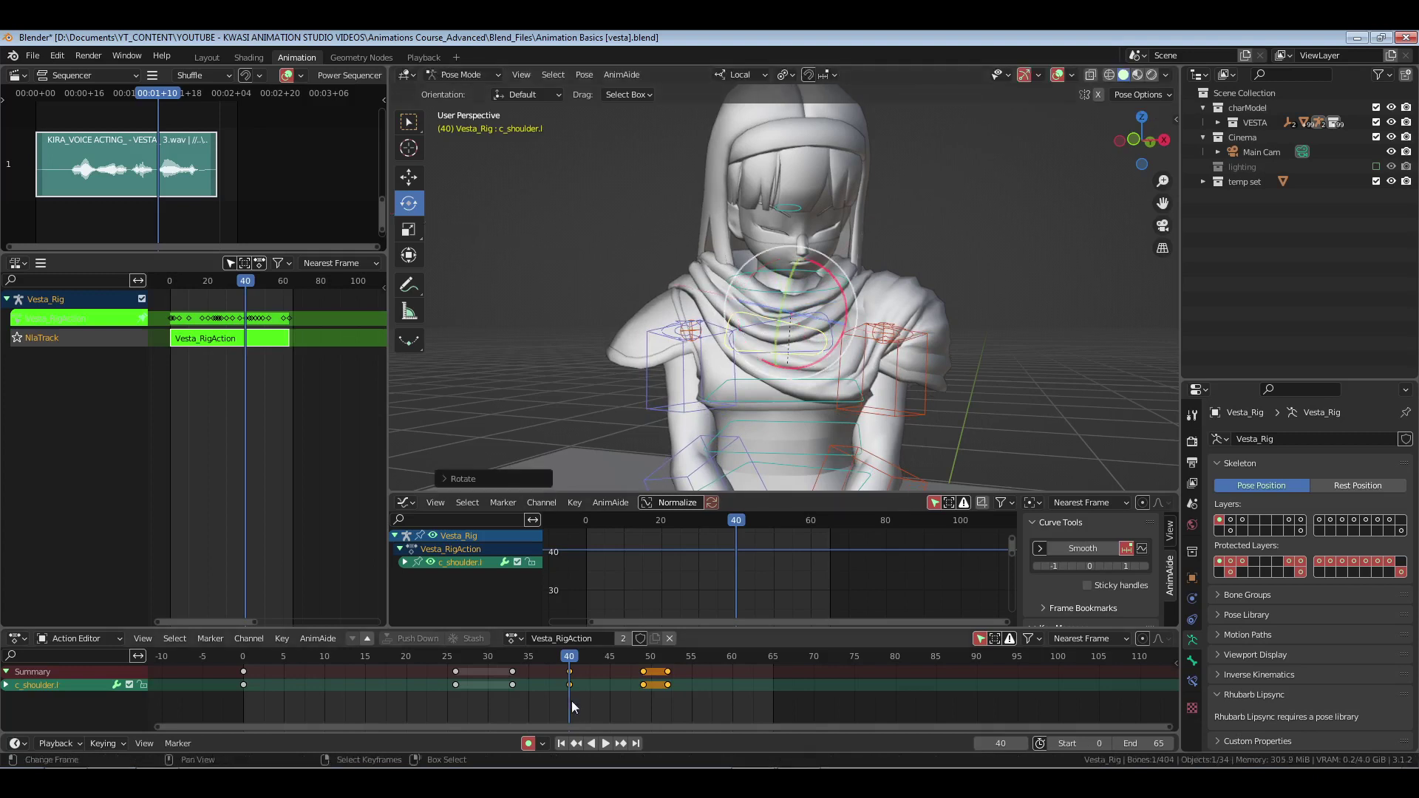
- Preview the shoulder motion and move both shoulder controls' keyframes at frames 33, 40 and 49 three frames earlier
{"action": "left_click_drag", "start_coordinate": [570, 700], "coordinate": [481, 693]}
{"action": "key", "text": "space"}
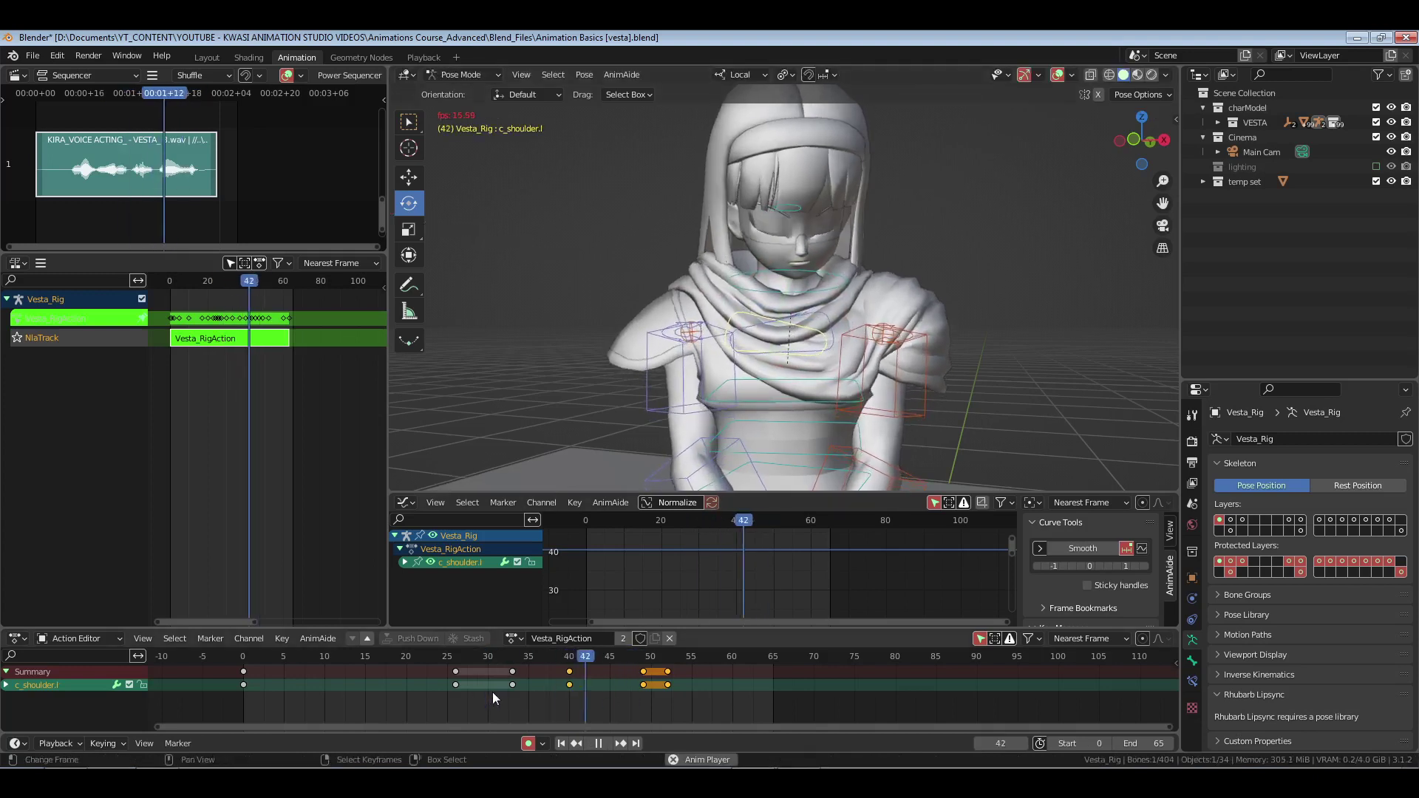
{"action": "left_click_drag", "start_coordinate": [479, 691], "coordinate": [480, 686]}
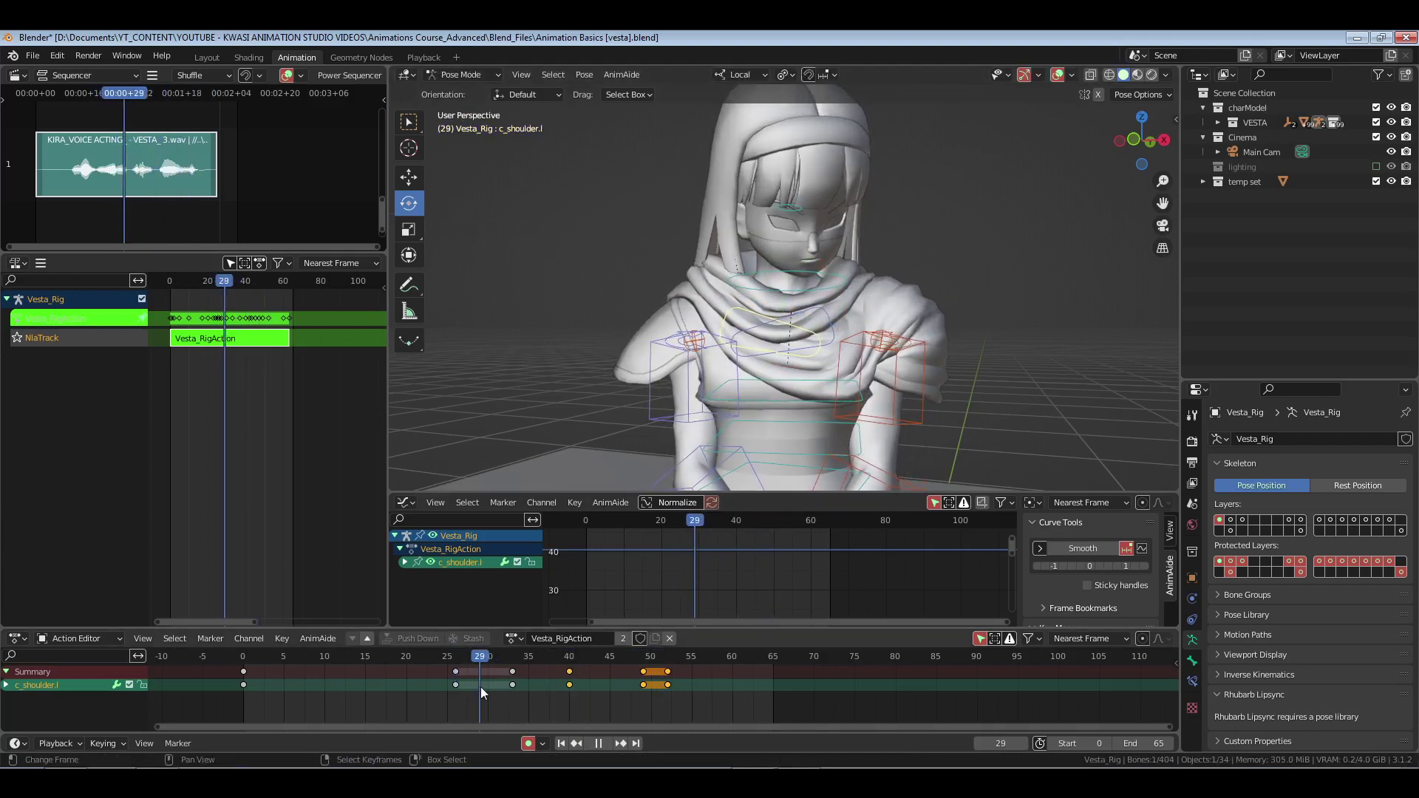
{"action": "right_click", "coordinate": [820, 309], "text": "shift"}
{"action": "middle_click_drag", "start_coordinate": [785, 380], "coordinate": [761, 381]}
{"action": "key", "text": "b"}
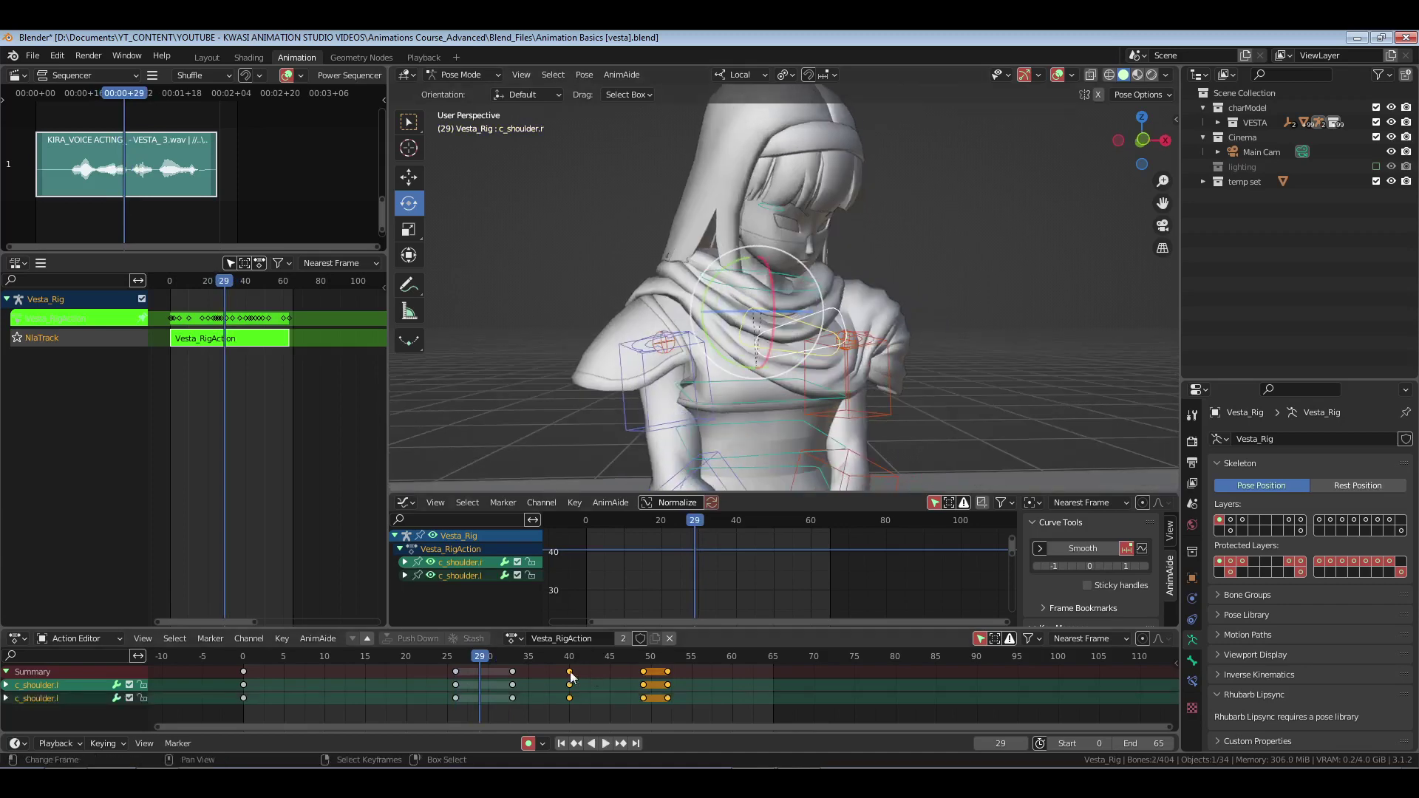
{"action": "left_click_drag", "start_coordinate": [503, 655], "coordinate": [659, 716]}
{"action": "key", "text": "g"}
{"action": "left_click", "coordinate": [628, 716]}
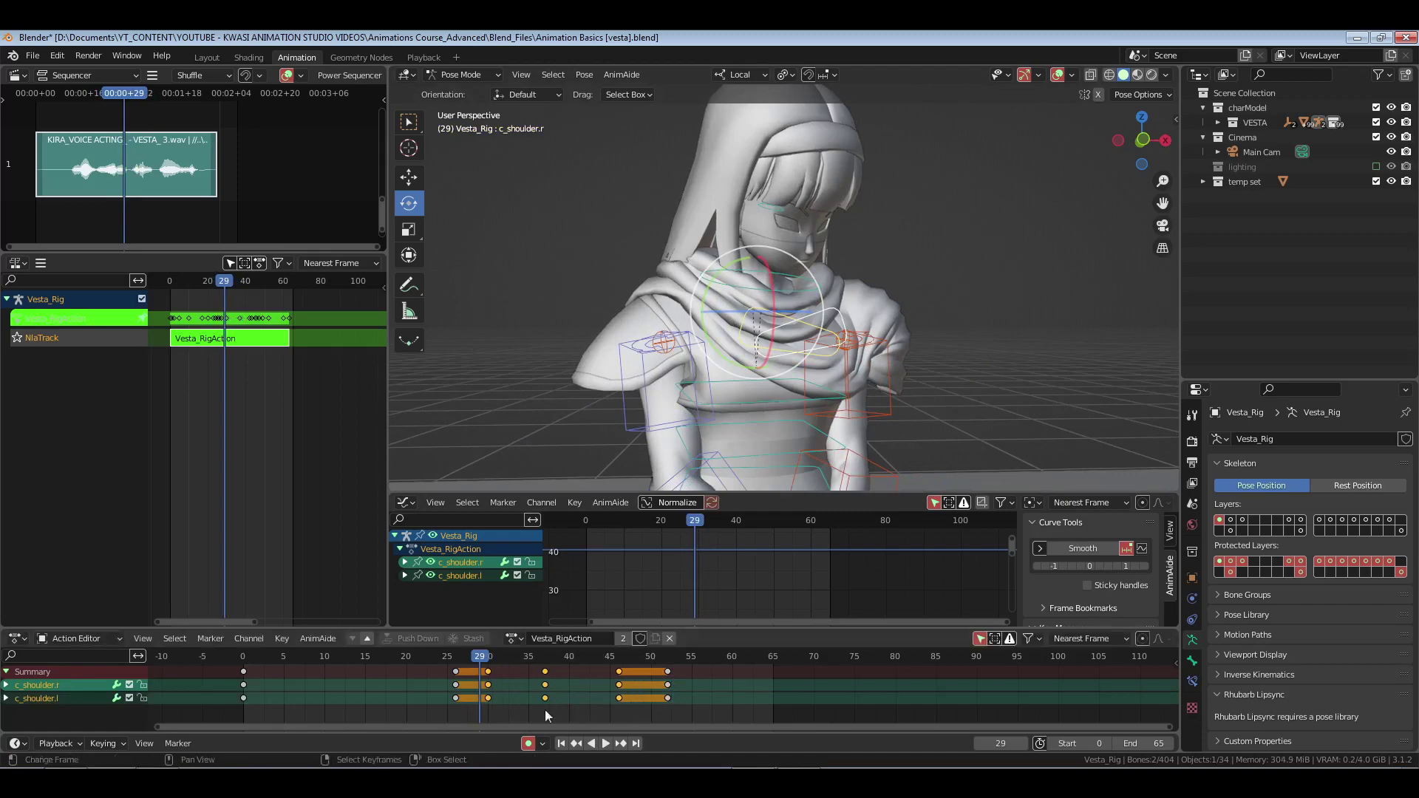
- Save the file and play the shoulder animation from the first frame
{"action": "key", "text": "shift+Left"}
{"action": "key", "text": "ctrl+s"}
{"action": "key", "text": "space"}
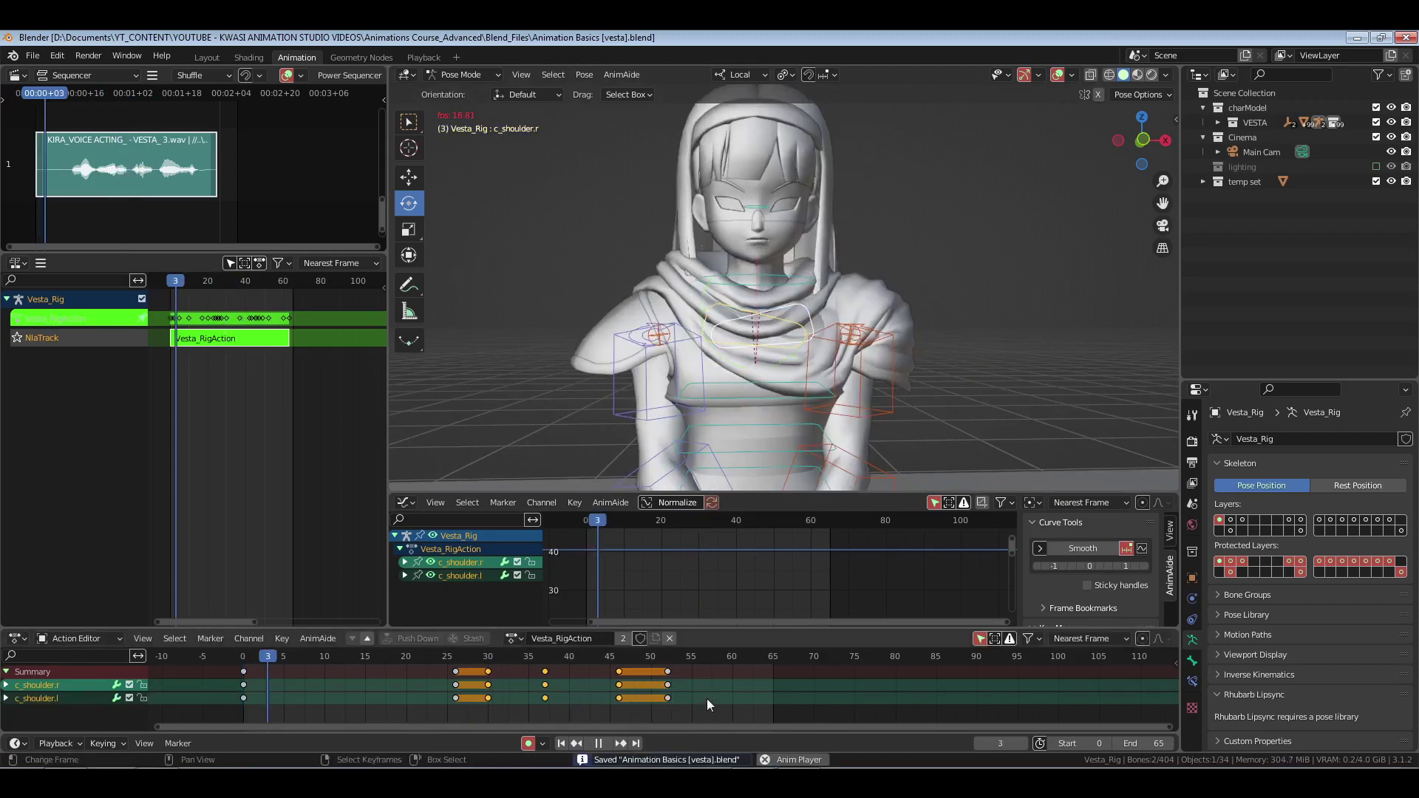
{"action": "key", "text": "space"}
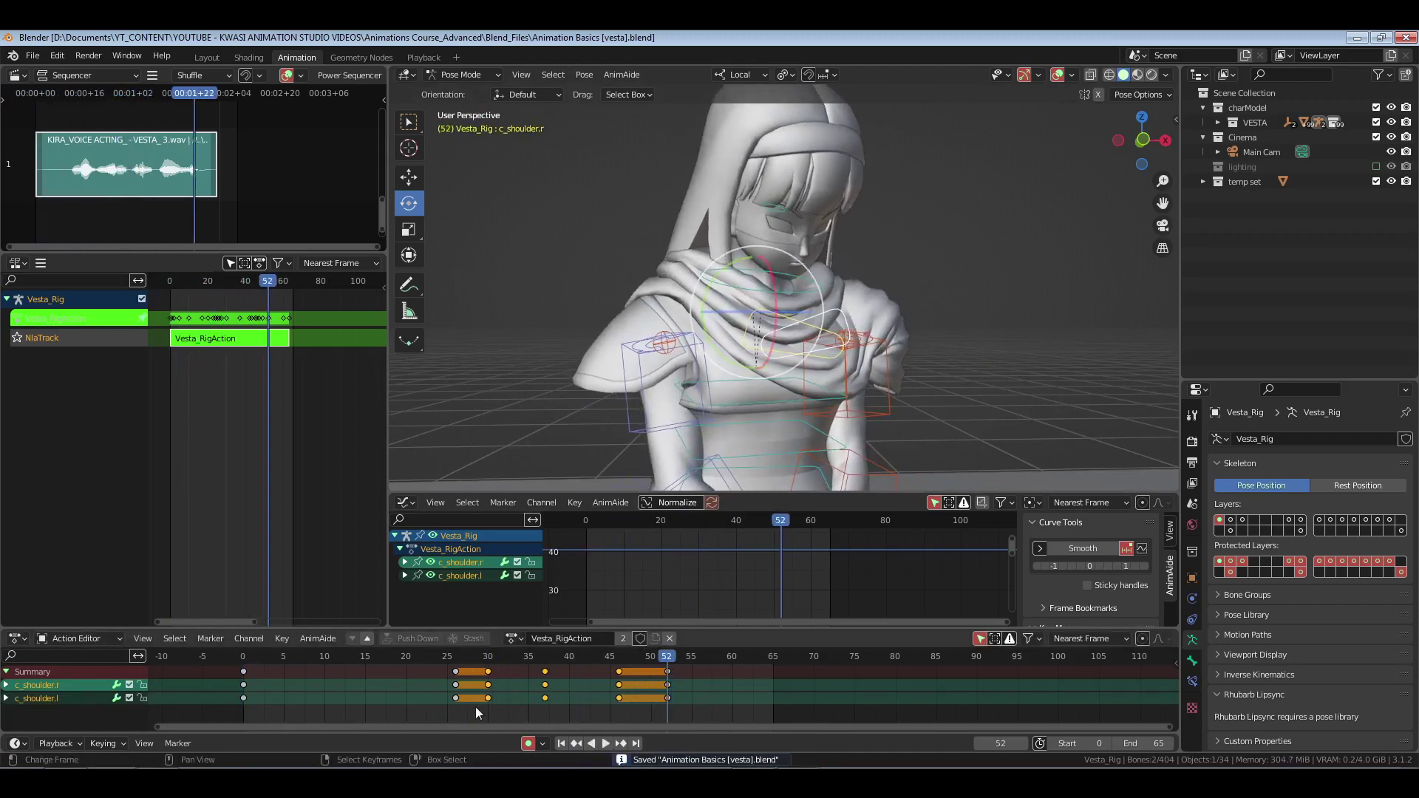
- Retime both shoulder controls' later keyframes to frames 32, 40, 48 and 54, and preview the result
{"action": "left_click_drag", "start_coordinate": [477, 706], "coordinate": [504, 707]}
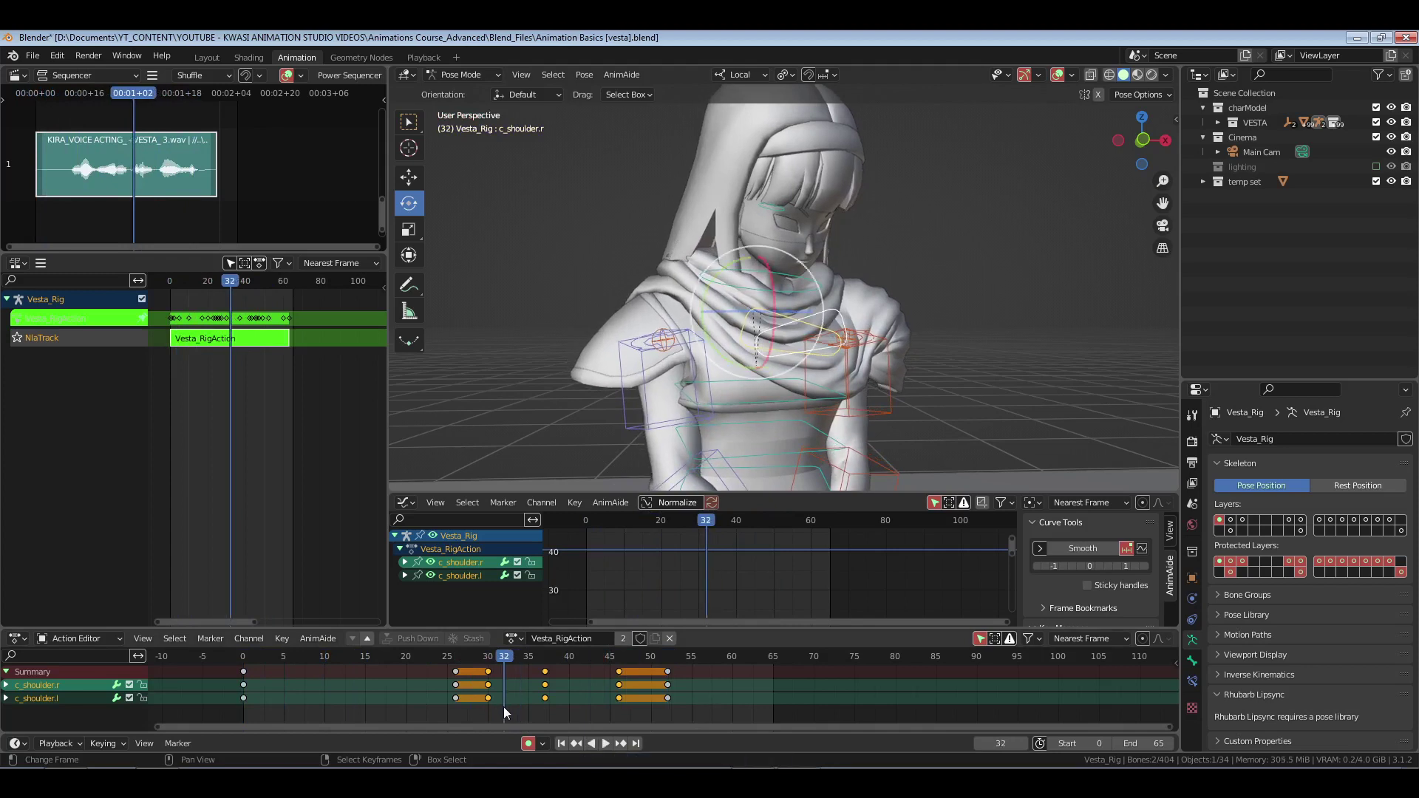
{"action": "left_click_drag", "start_coordinate": [710, 659], "coordinate": [482, 720]}
{"action": "key", "text": "g"}
{"action": "left_click", "coordinate": [557, 711]}
{"action": "left_click_drag", "start_coordinate": [541, 658], "coordinate": [594, 722]}
{"action": "key", "text": "g"}
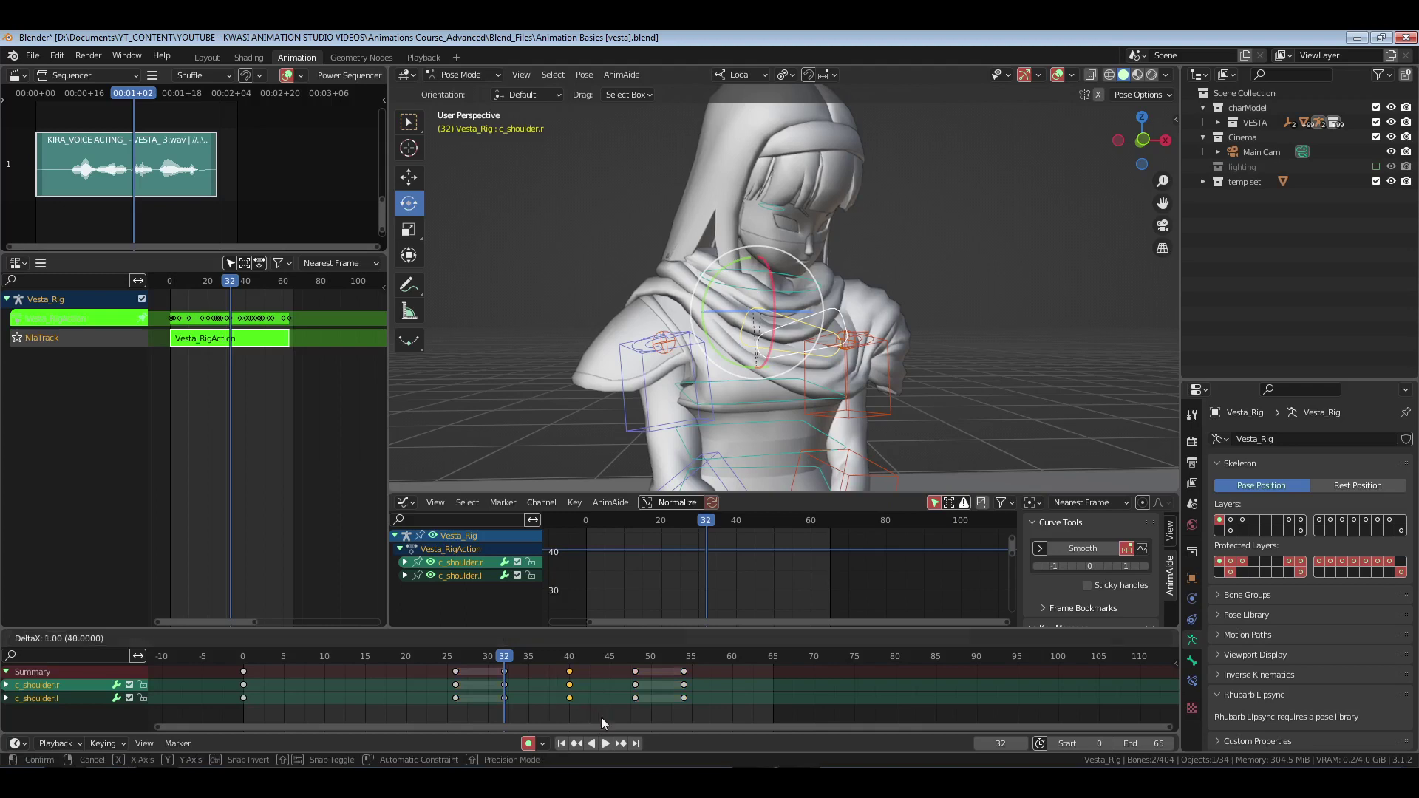
{"action": "left_click", "coordinate": [601, 717]}
{"action": "key", "text": "space"}
{"action": "key", "text": "space"}
{"action": "left_click_drag", "start_coordinate": [473, 707], "coordinate": [502, 705]}
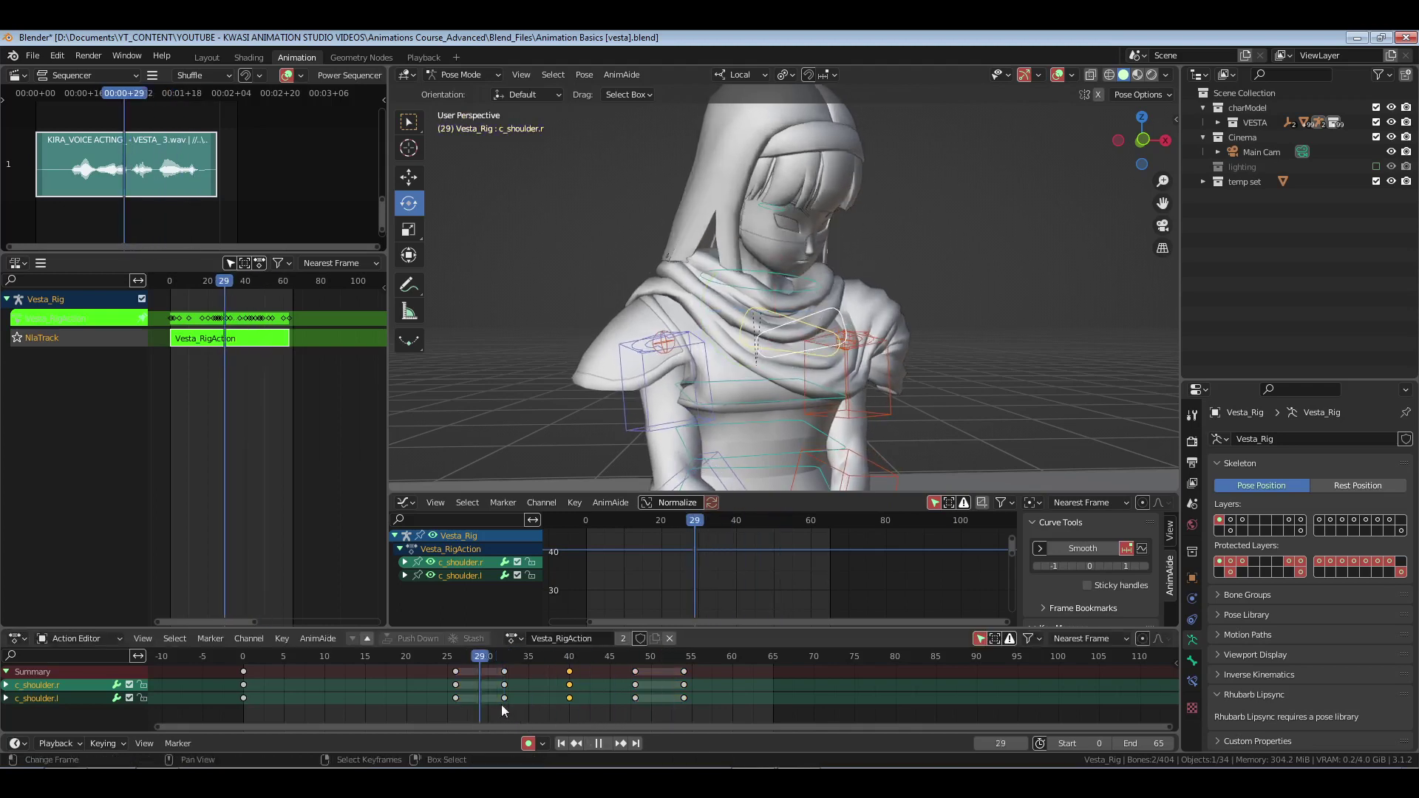
{"action": "left_click", "coordinate": [505, 708]}
{"action": "key", "text": "space"}
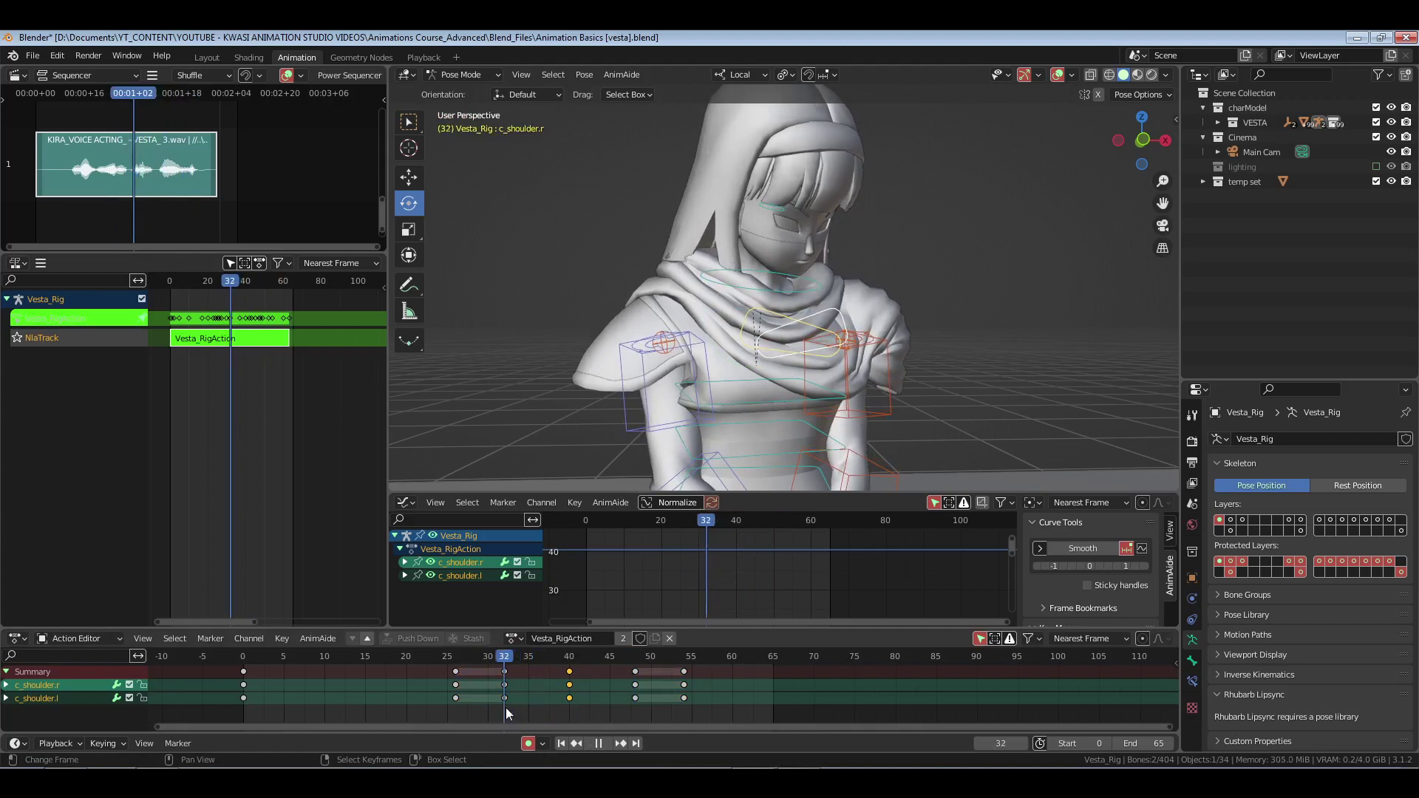
- Duplicate the c_spine_02.x keyframes to hold its poses across frames 23 to 25 and 43 to 45
{"action": "left_click", "coordinate": [769, 454]}
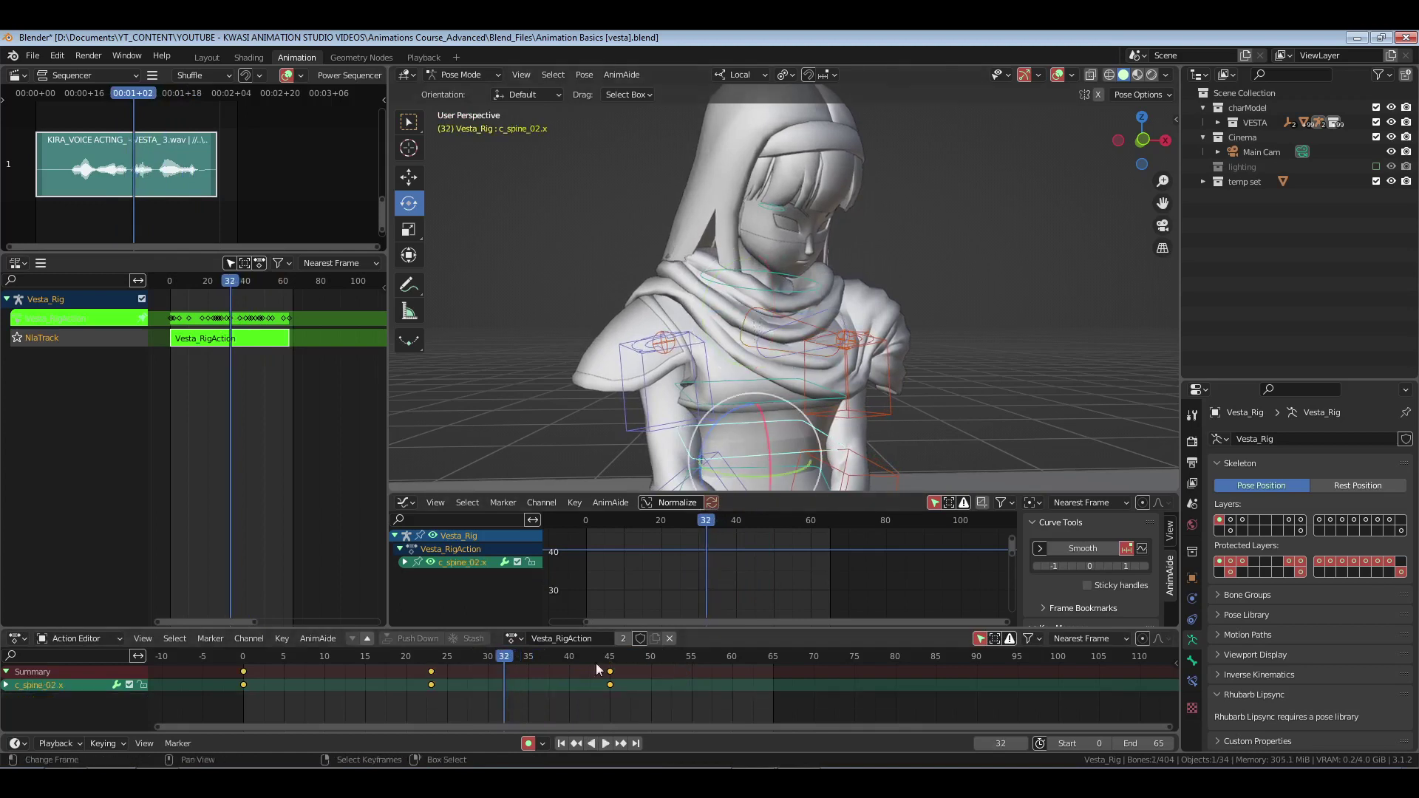
{"action": "key", "text": "shift+d"}
{"action": "left_click", "coordinate": [490, 681]}
{"action": "right_click_drag", "start_coordinate": [588, 667], "coordinate": [641, 711]}
{"action": "left_click_drag", "start_coordinate": [642, 710], "coordinate": [640, 704]}
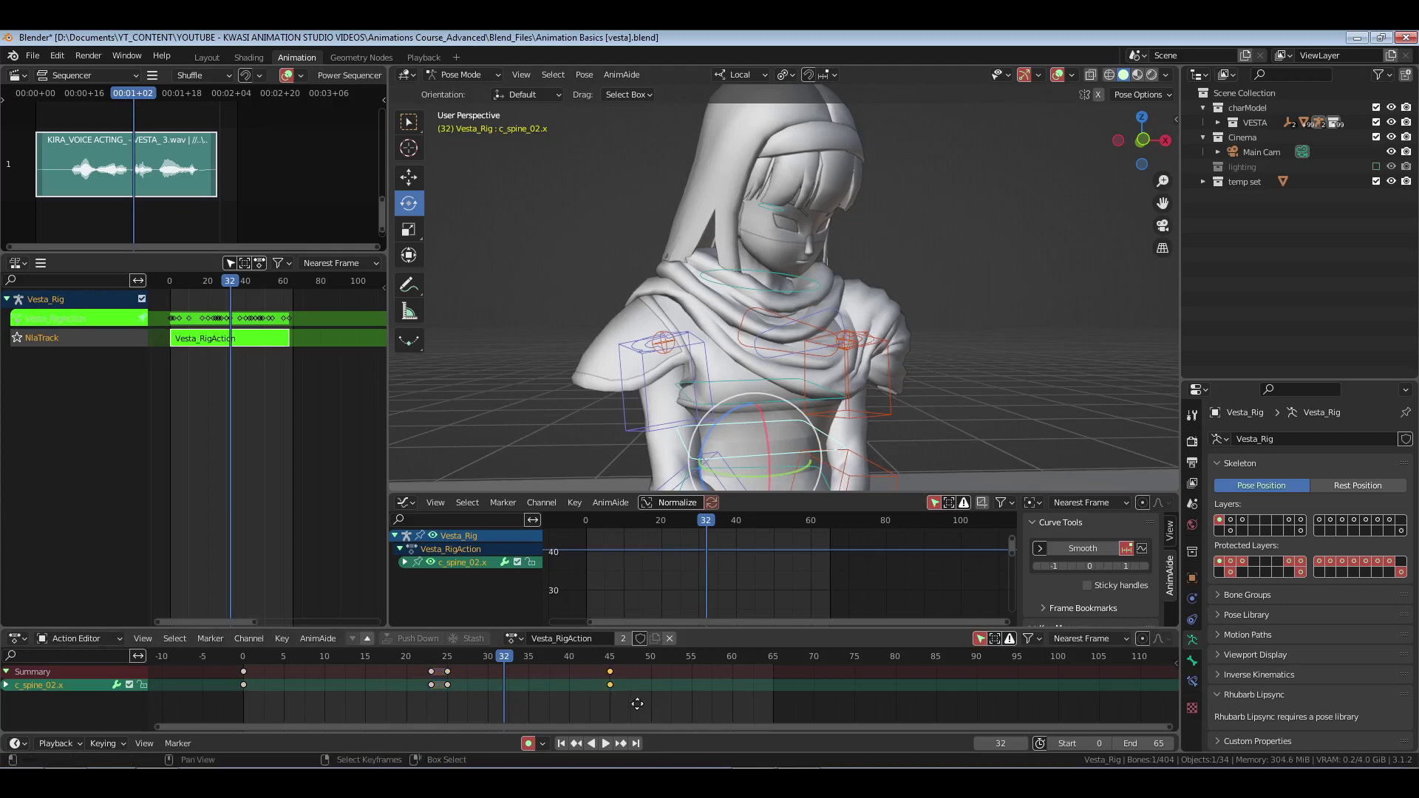
{"action": "key", "text": "shift+d"}
{"action": "left_click", "coordinate": [627, 661]}
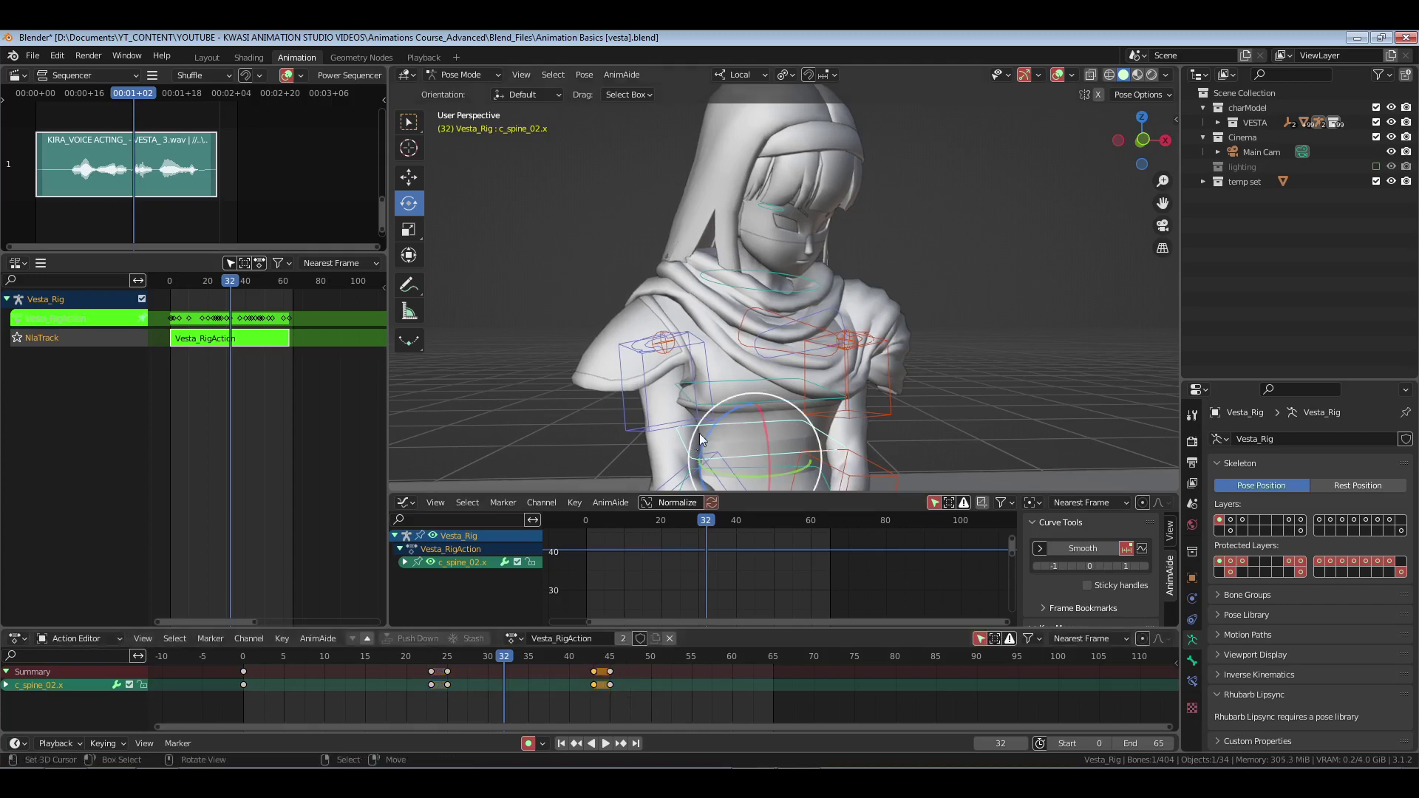
- Rotate the c_spine_02.x control at frame 32 to key a new torso pose
{"action": "middle_click_drag", "start_coordinate": [618, 427], "coordinate": [774, 381]}
{"action": "left_click_drag", "start_coordinate": [773, 380], "coordinate": [758, 368]}
{"action": "middle_click_drag", "start_coordinate": [802, 388], "coordinate": [750, 403]}
{"action": "left_click_drag", "start_coordinate": [406, 684], "coordinate": [503, 689]}
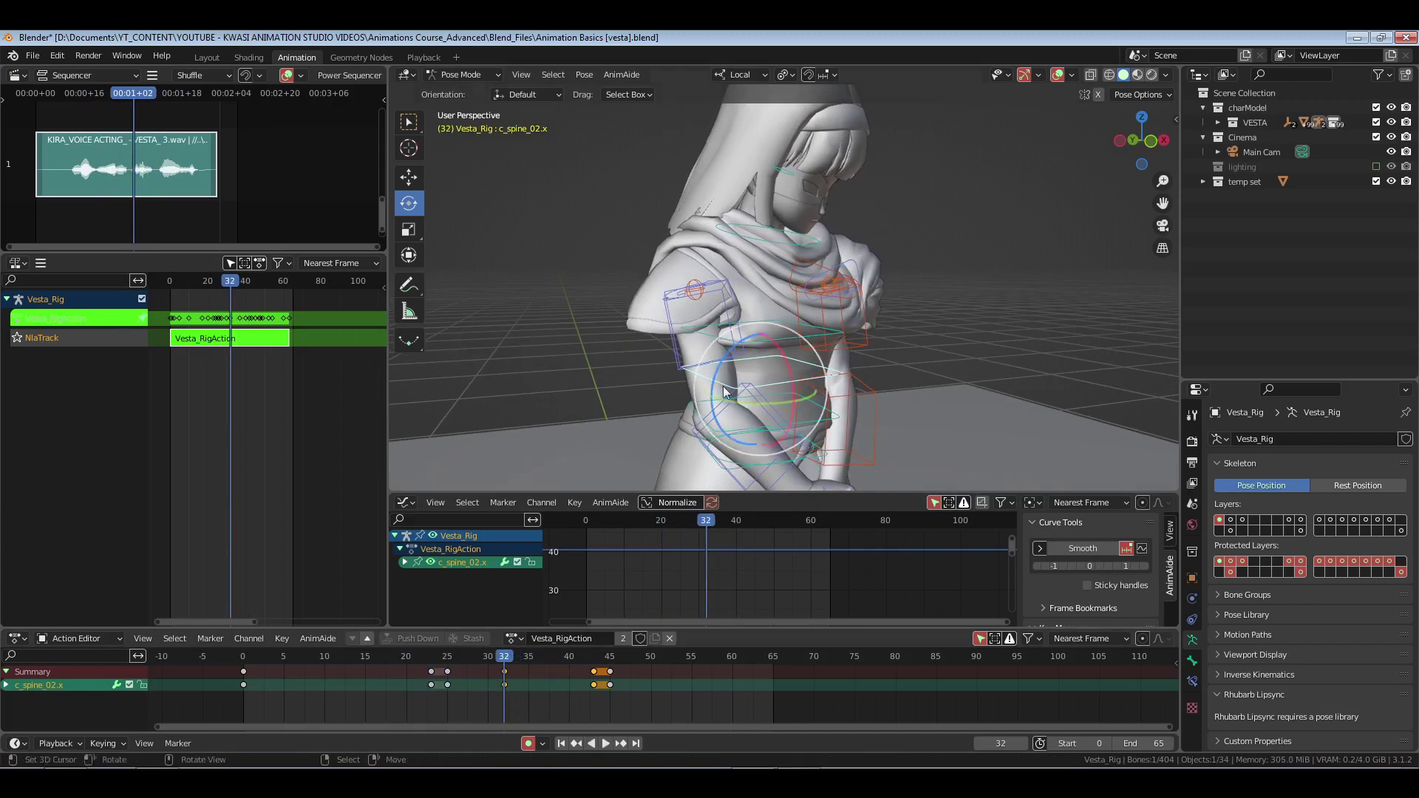
{"action": "middle_click_drag", "start_coordinate": [720, 369], "coordinate": [780, 354]}
{"action": "left_click_drag", "start_coordinate": [767, 349], "coordinate": [743, 339]}
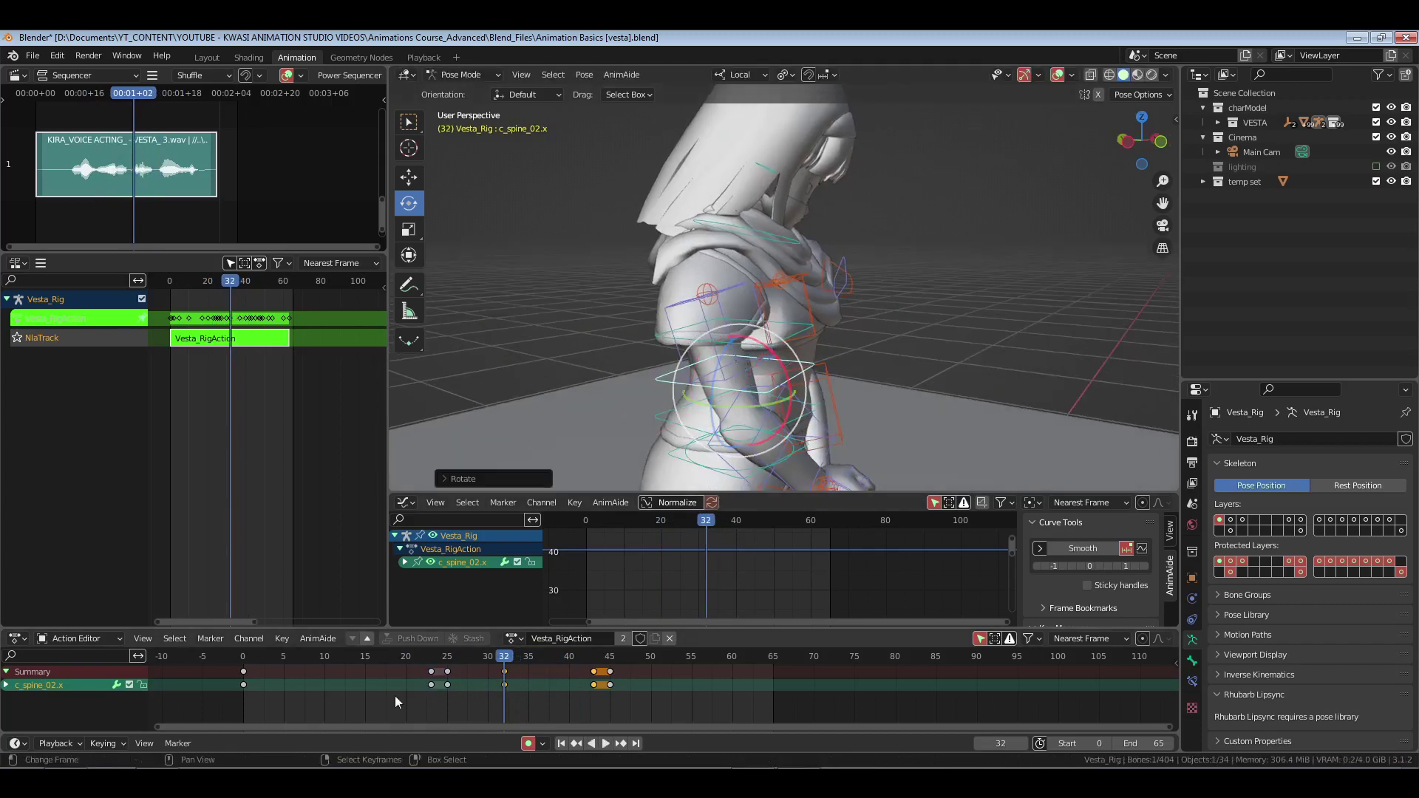
- Move the c_spine_02.x keyframes from frame 25 onward six frames later, to frames 31, 38, 49 and 51, and preview the motion
{"action": "left_click_drag", "start_coordinate": [394, 695], "coordinate": [537, 699]}
{"action": "left_click_drag", "start_coordinate": [439, 663], "coordinate": [621, 714]}
{"action": "key", "text": "g"}
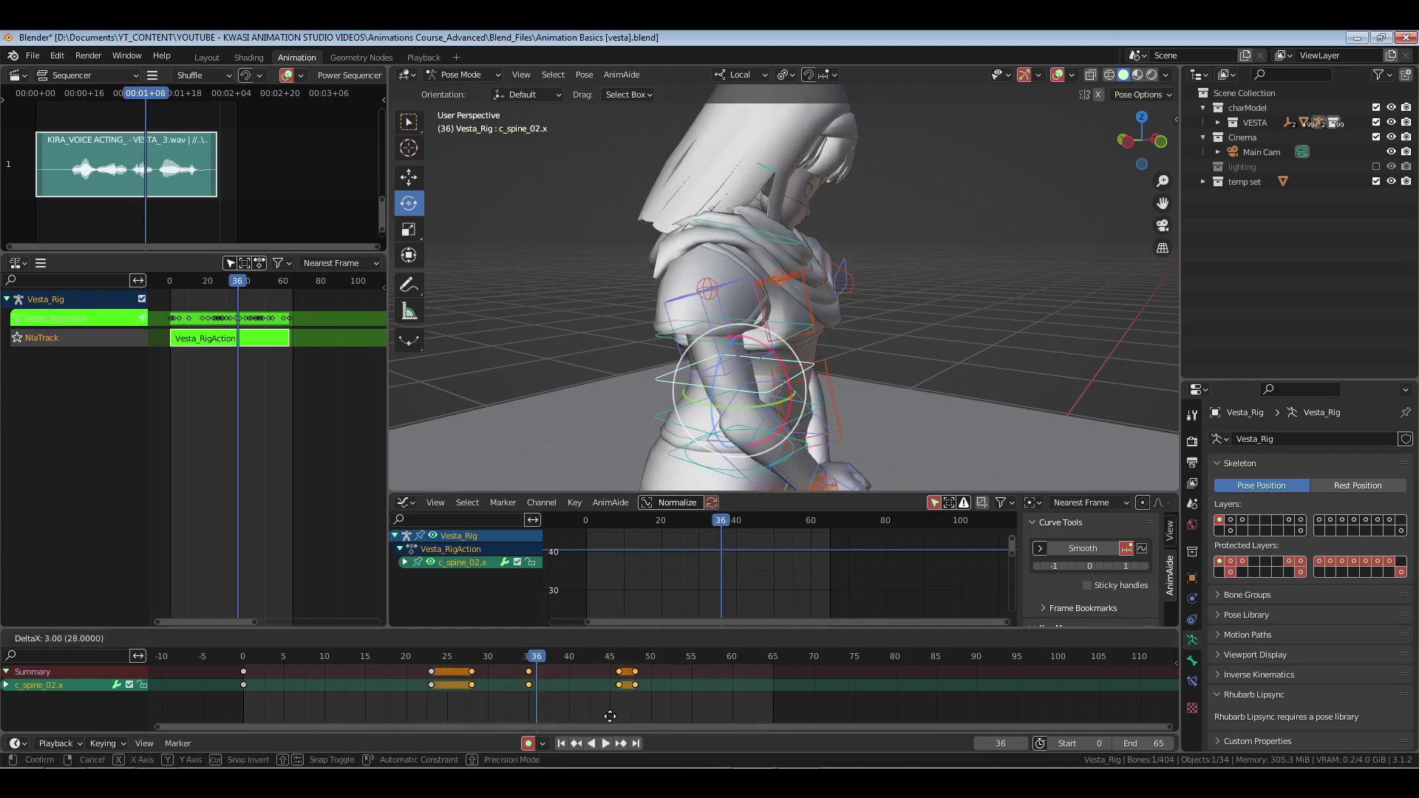
{"action": "left_click", "coordinate": [630, 709]}
{"action": "key", "text": "space"}
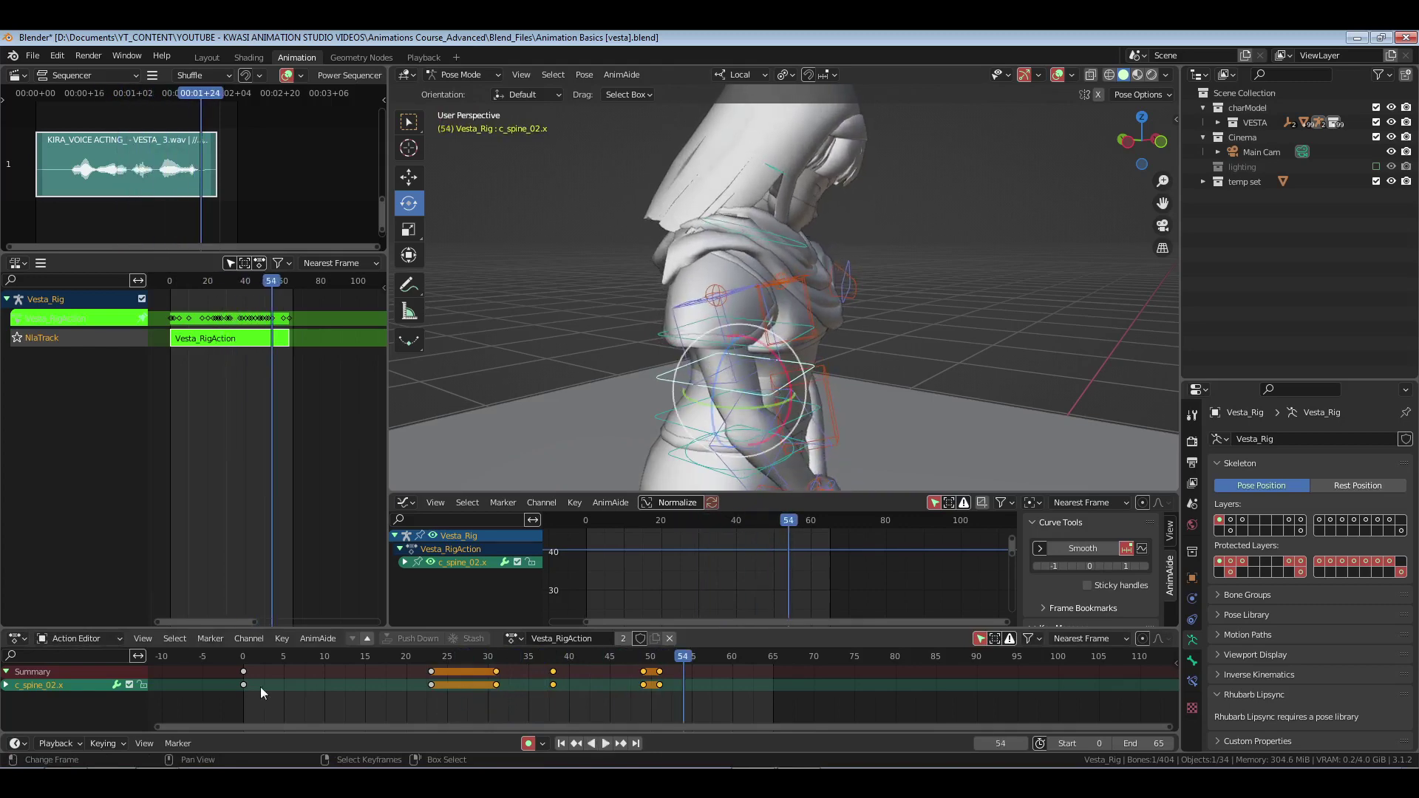
{"action": "key", "text": "Escape"}
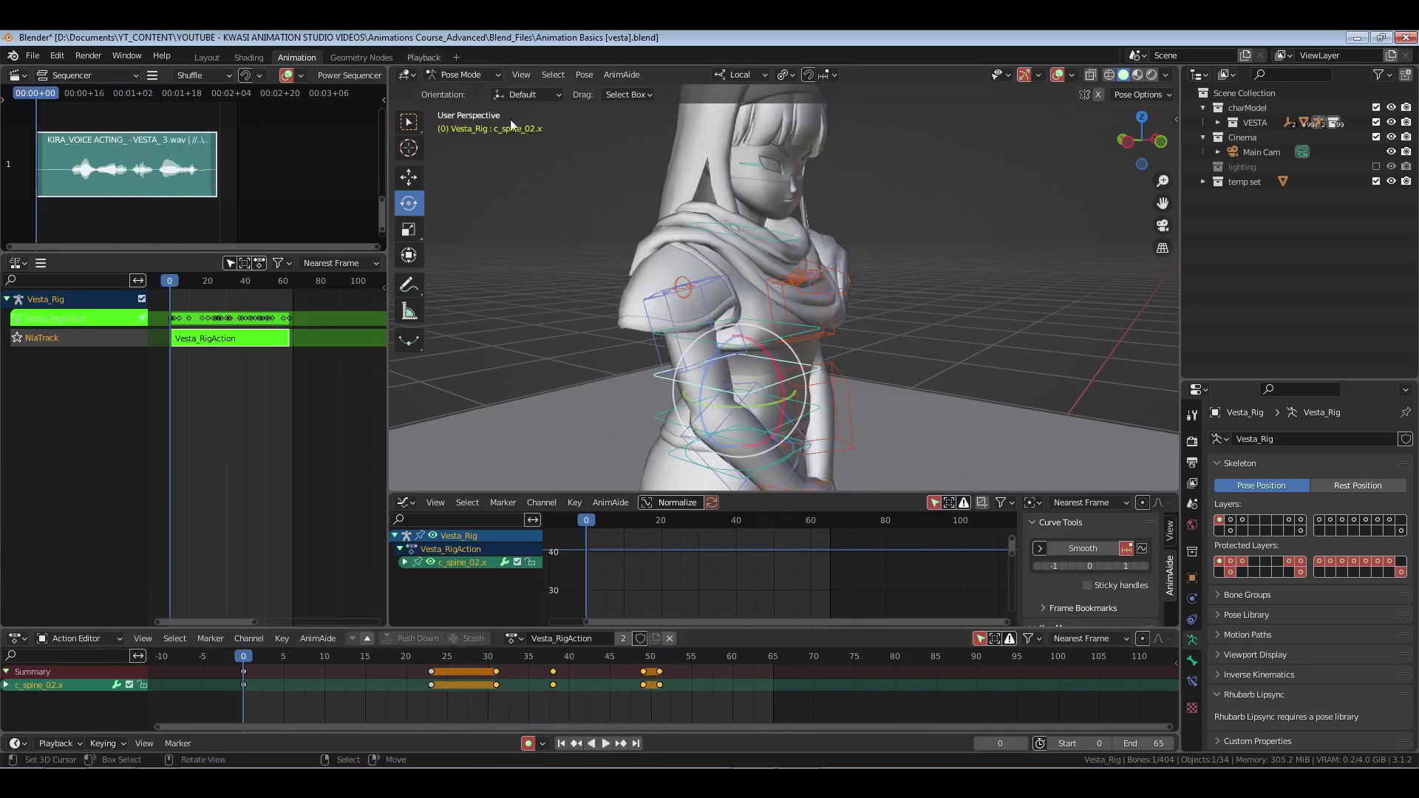
- Save the file and play the shot through the camera in the Playback workspace
{"action": "left_click", "coordinate": [423, 57]}
{"action": "key", "text": "ctrl+s"}
{"action": "key", "text": "space"}
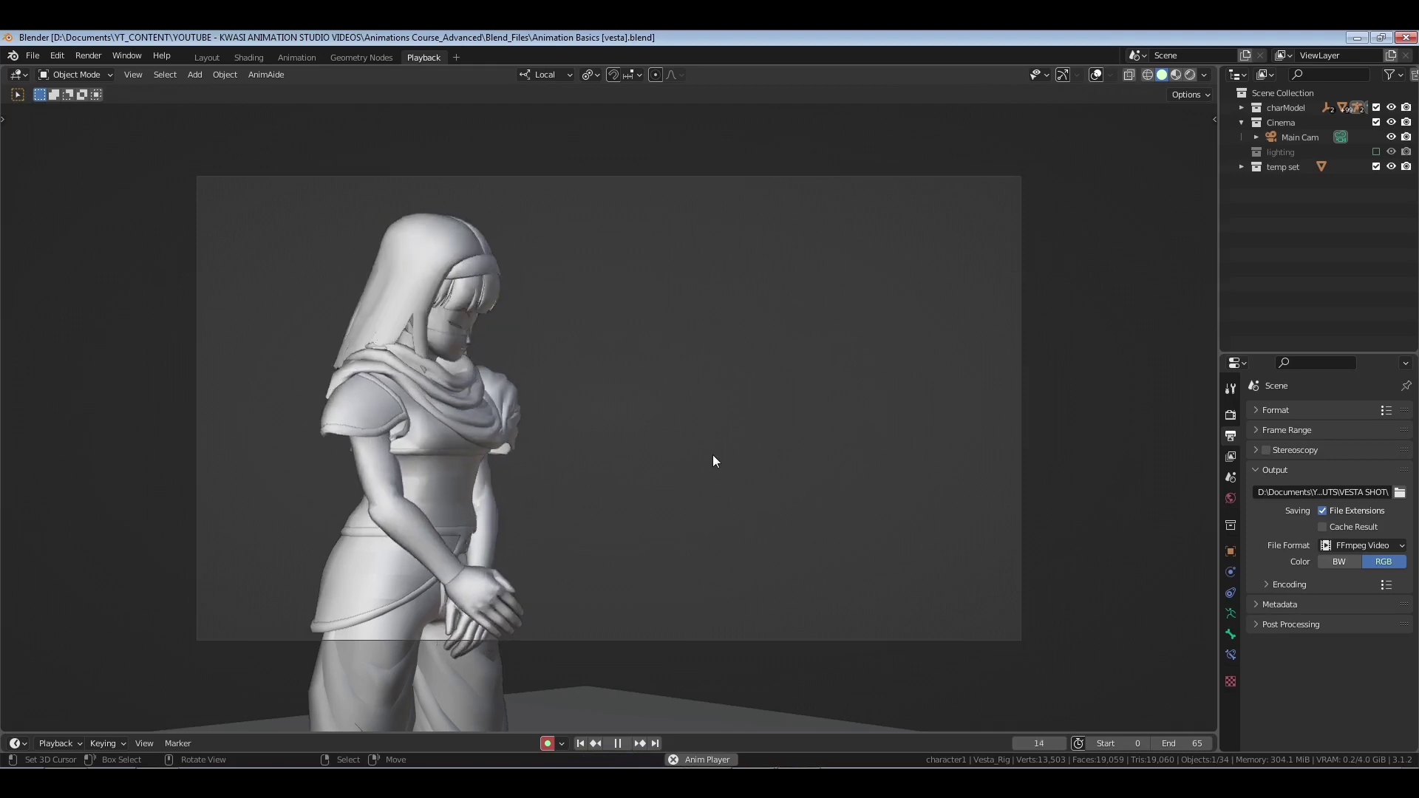
{"action": "key", "text": "space"}
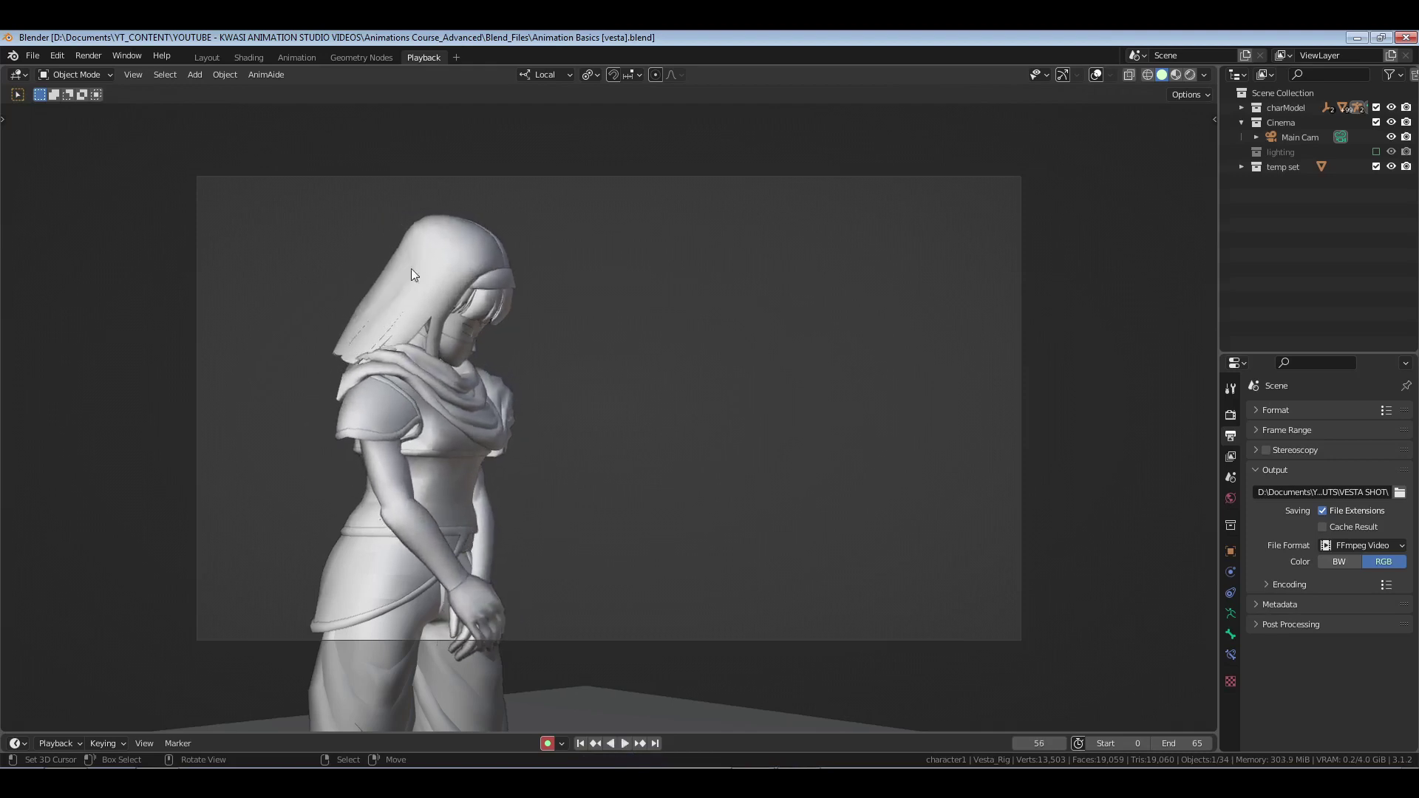
- Return to the first frame in the Animation workspace, exit the Vesta_RigAction strip's tweak mode, and save the file
{"action": "left_click", "coordinate": [296, 58]}
{"action": "key", "text": "shift+Left"}
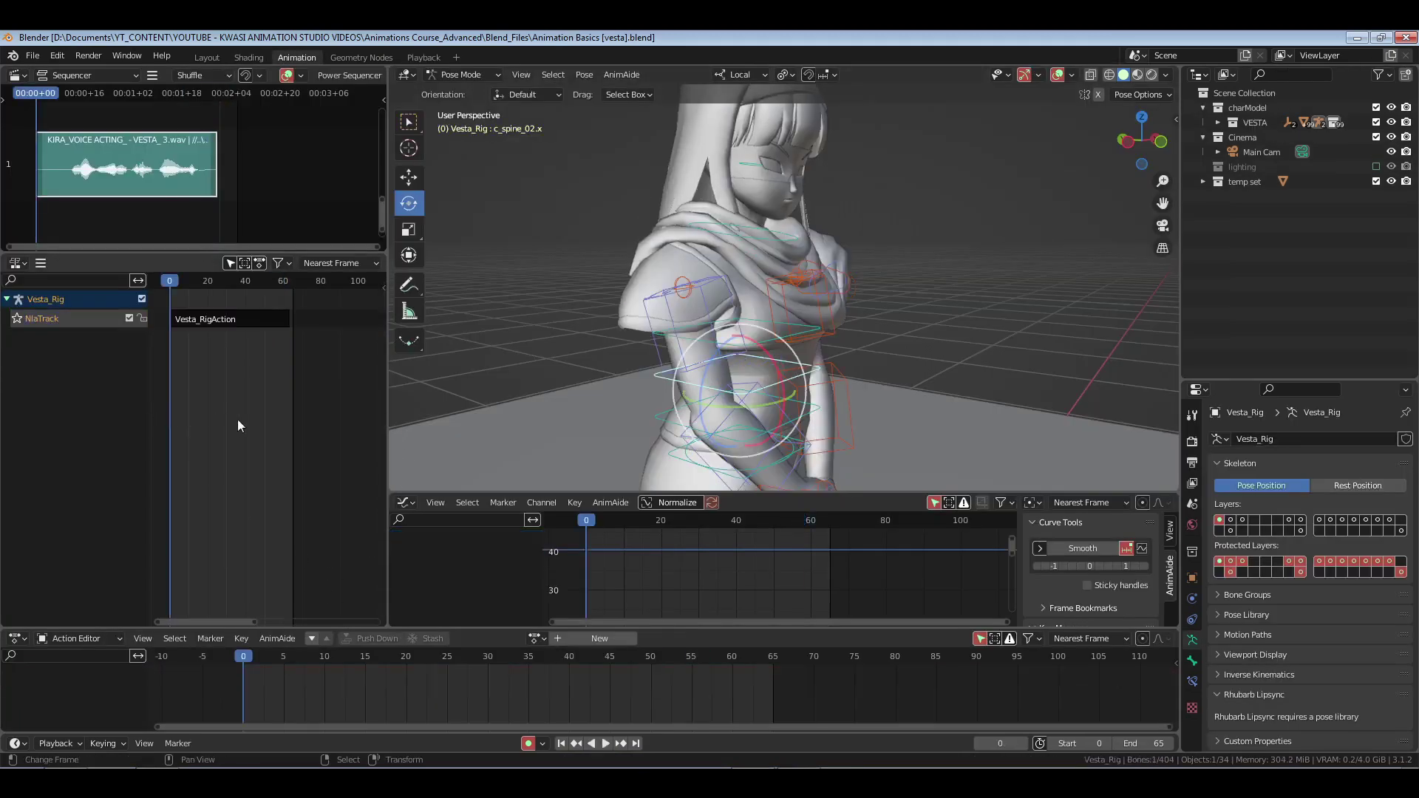
{"action": "key", "text": "ctrl+s"}
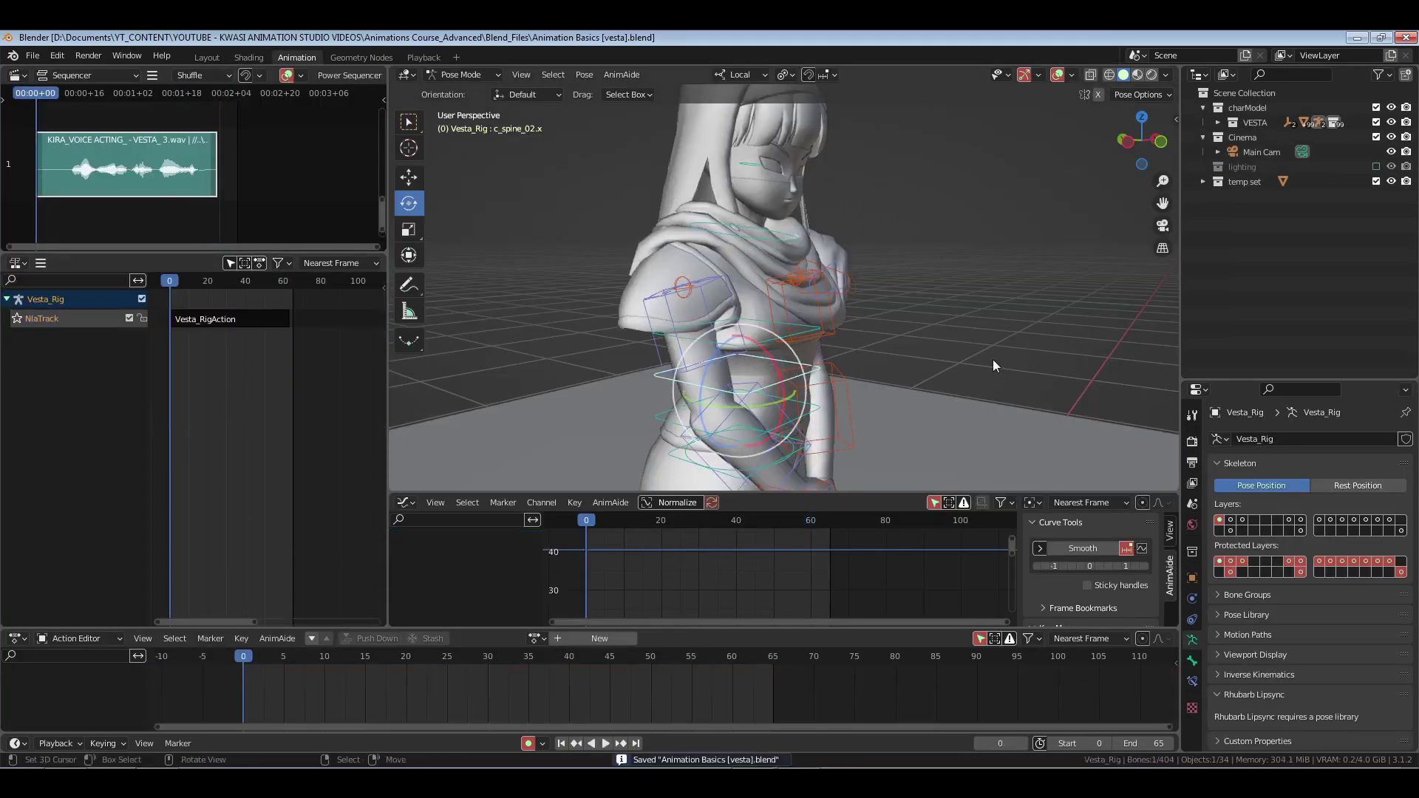